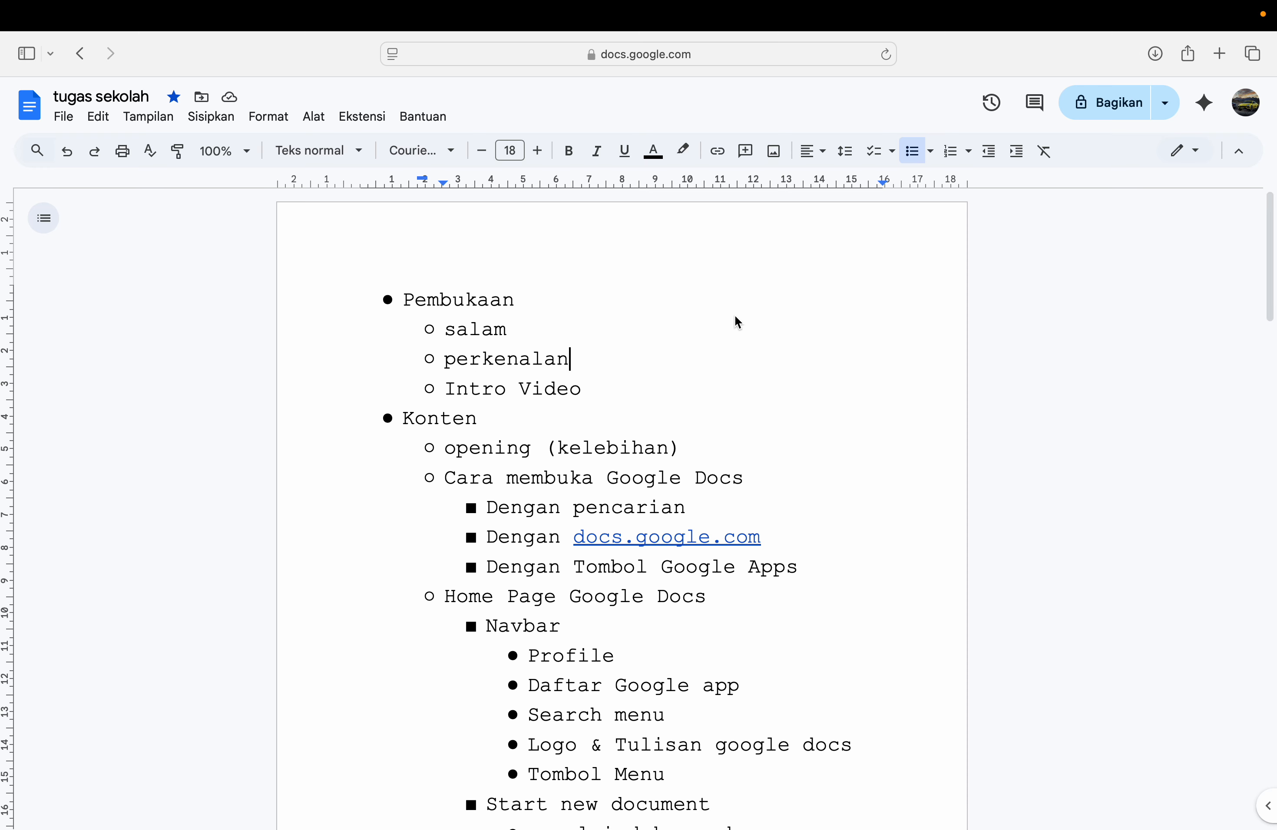
Step: Open Google in a new browser tab and search for "google docs"
mouse_move(1232, 18)
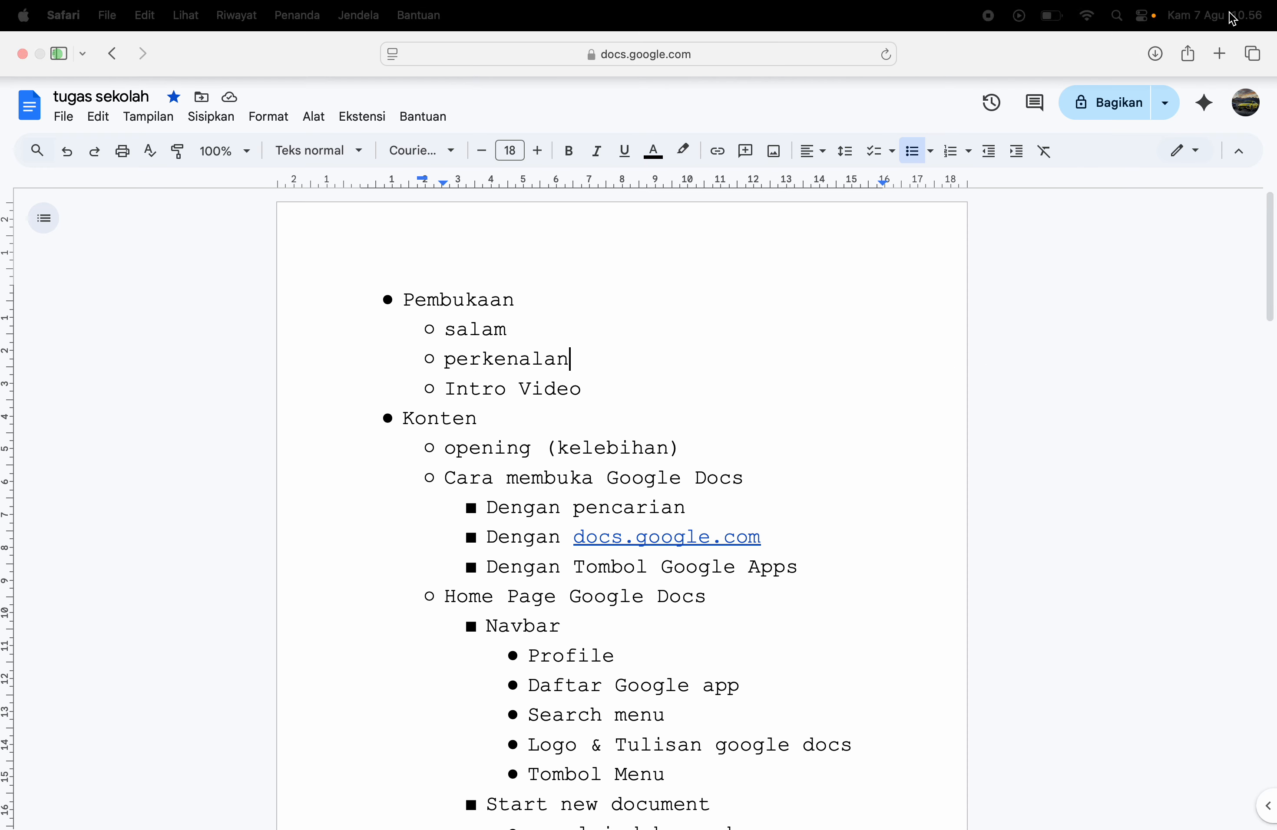
click(1219, 54)
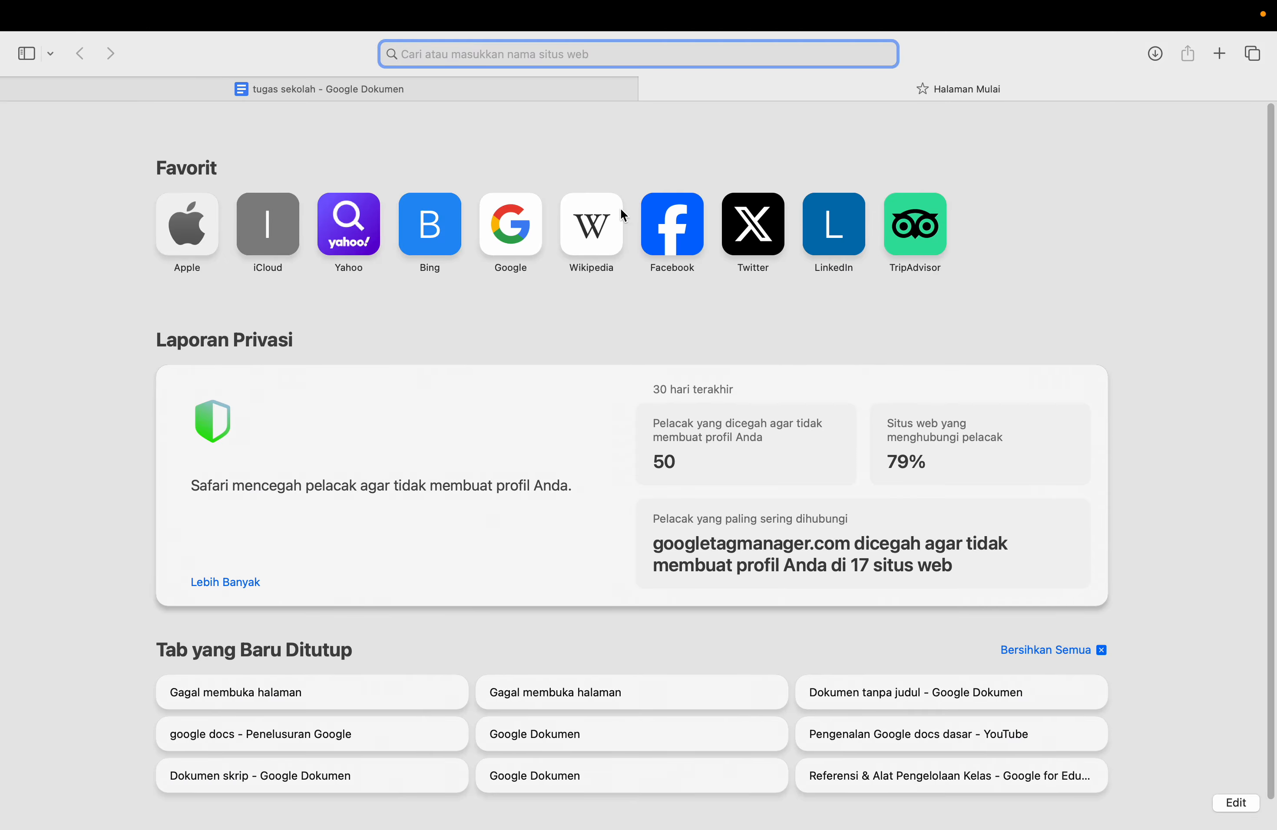
click(529, 226)
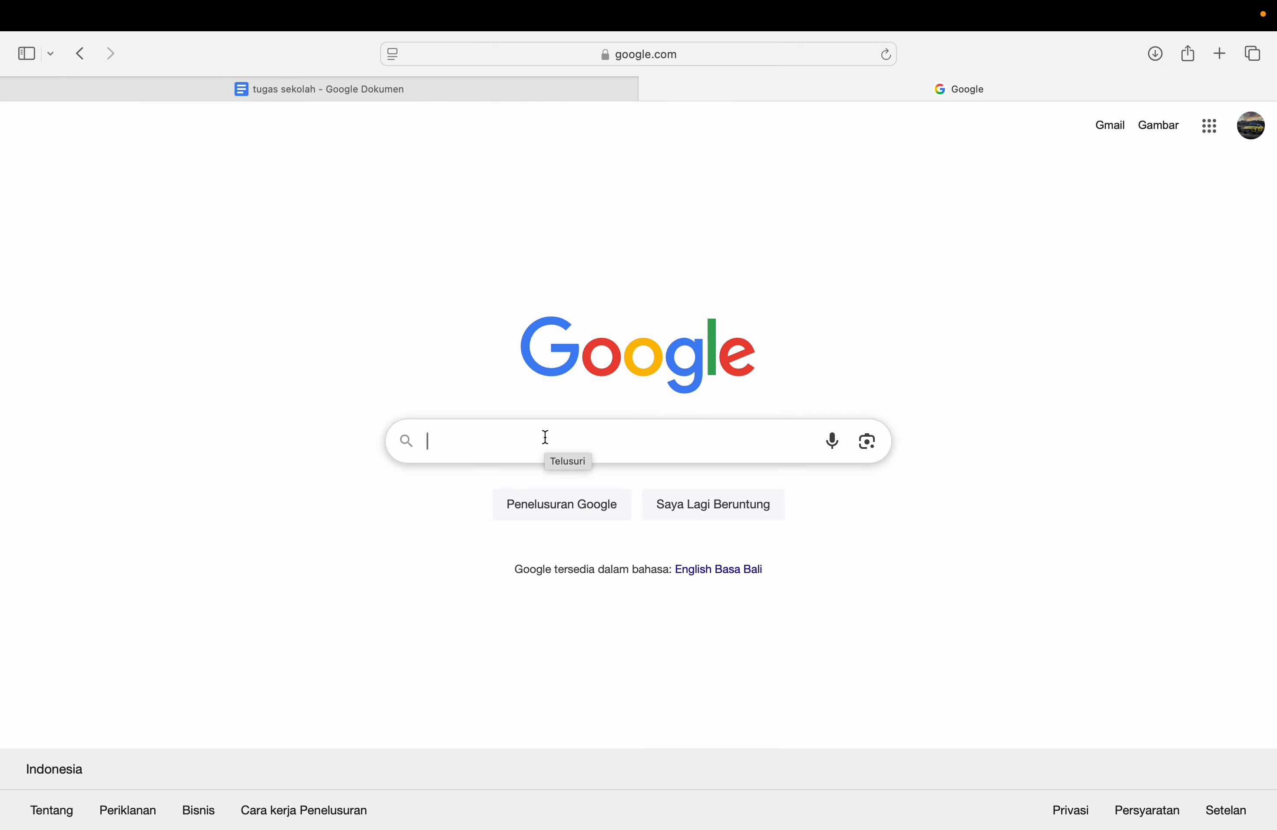
text(goog)
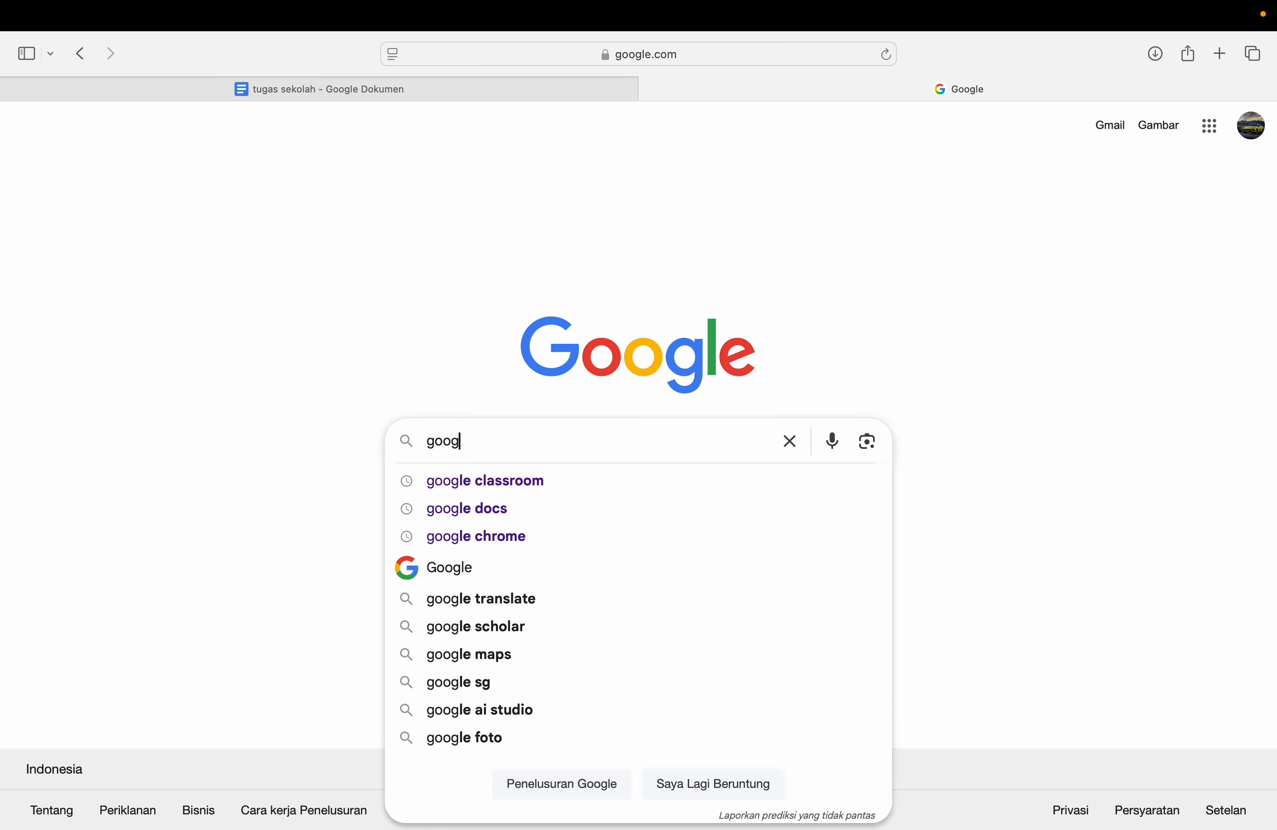
text(le docs)
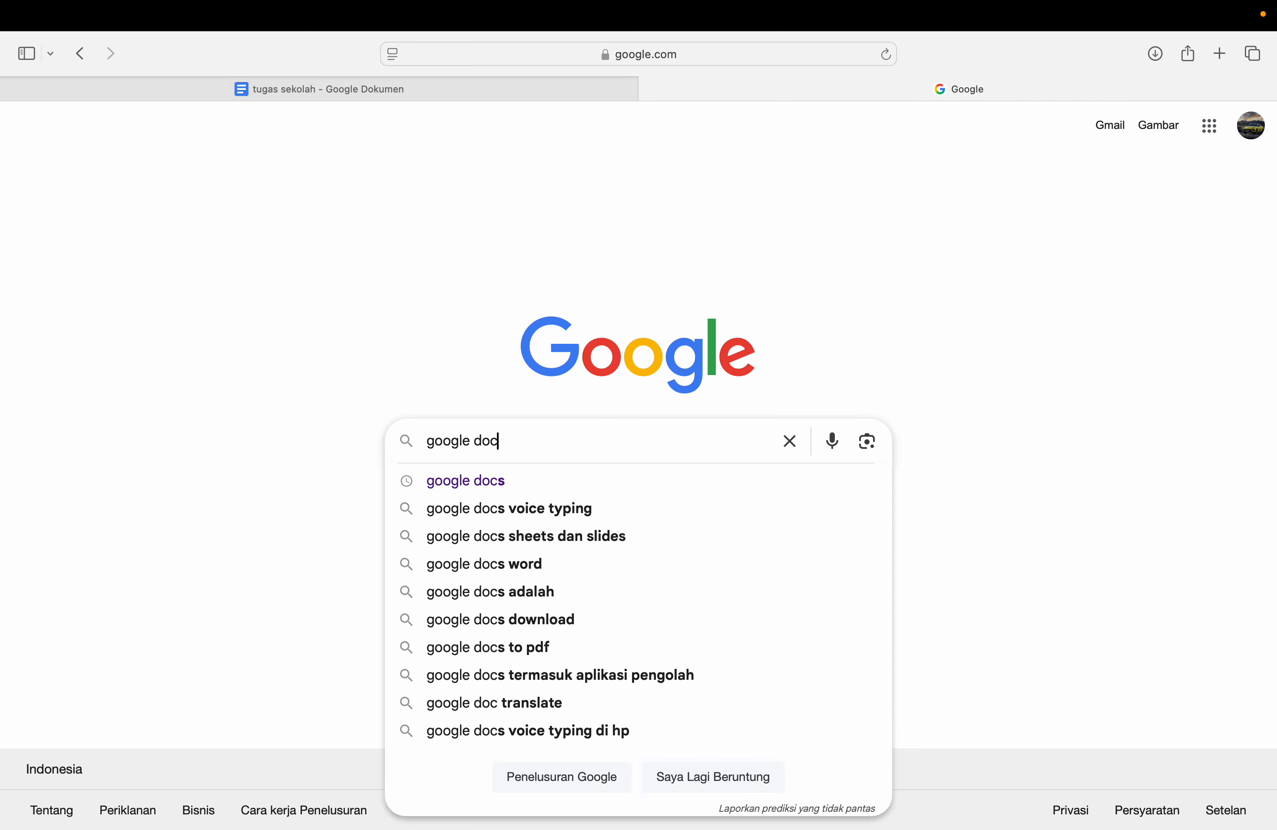
key(Return)
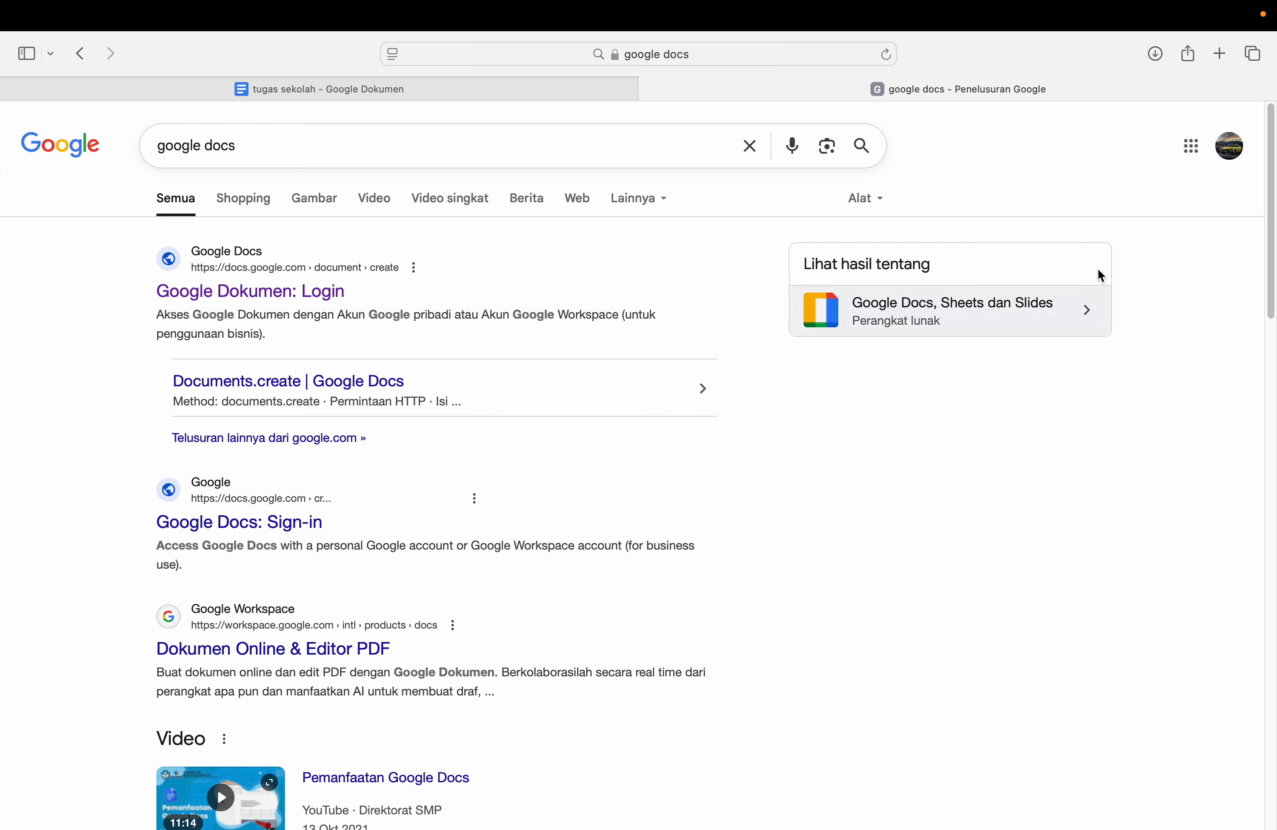
Step: Open Google in another new tab and launch Google Docs from the list of Google apps
click(1218, 54)
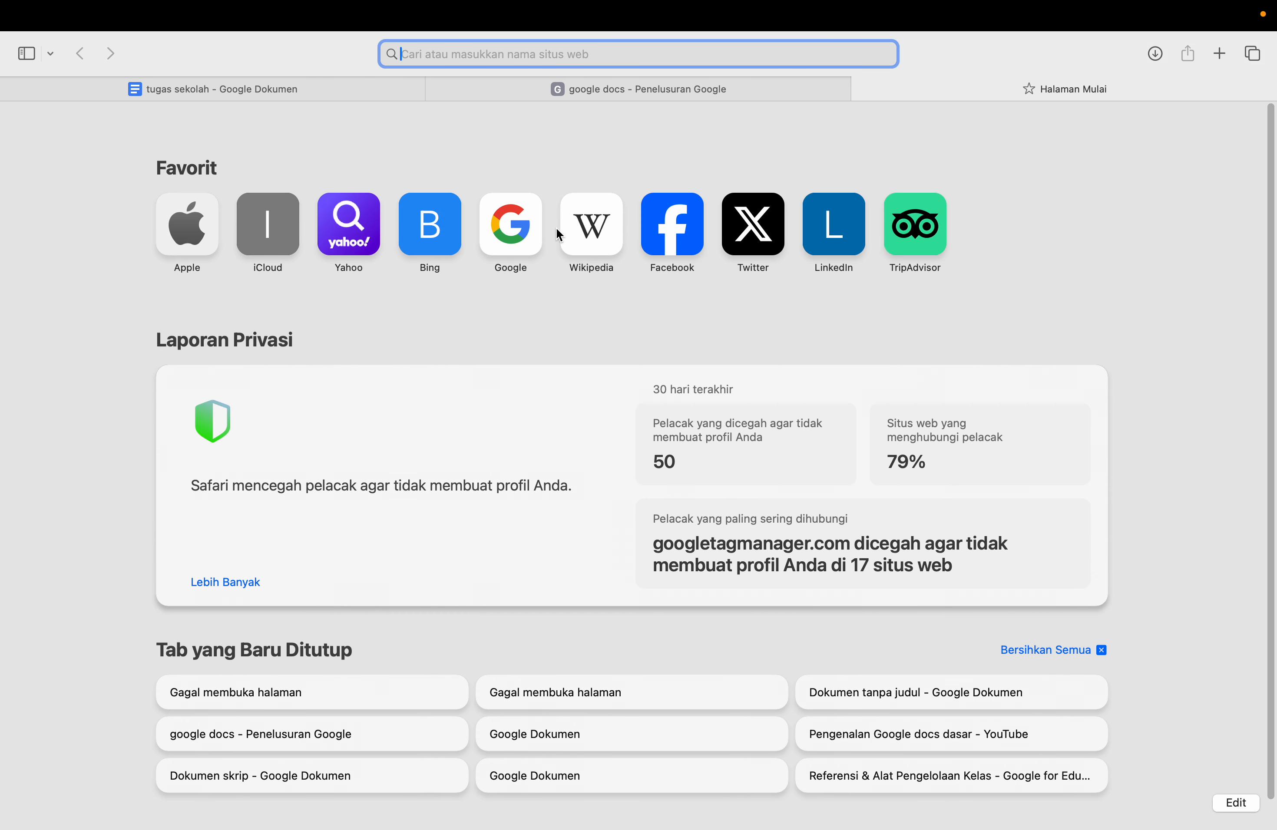
click(516, 229)
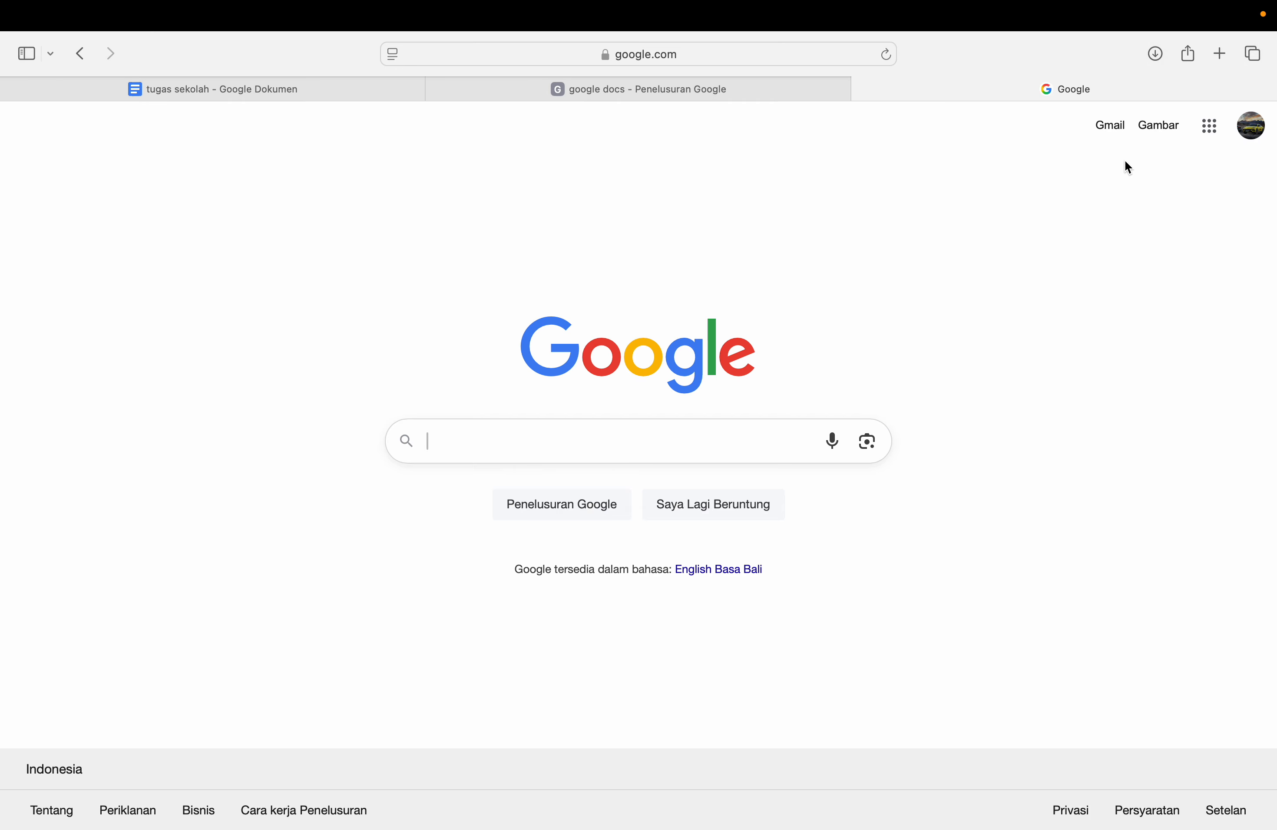
click(1210, 127)
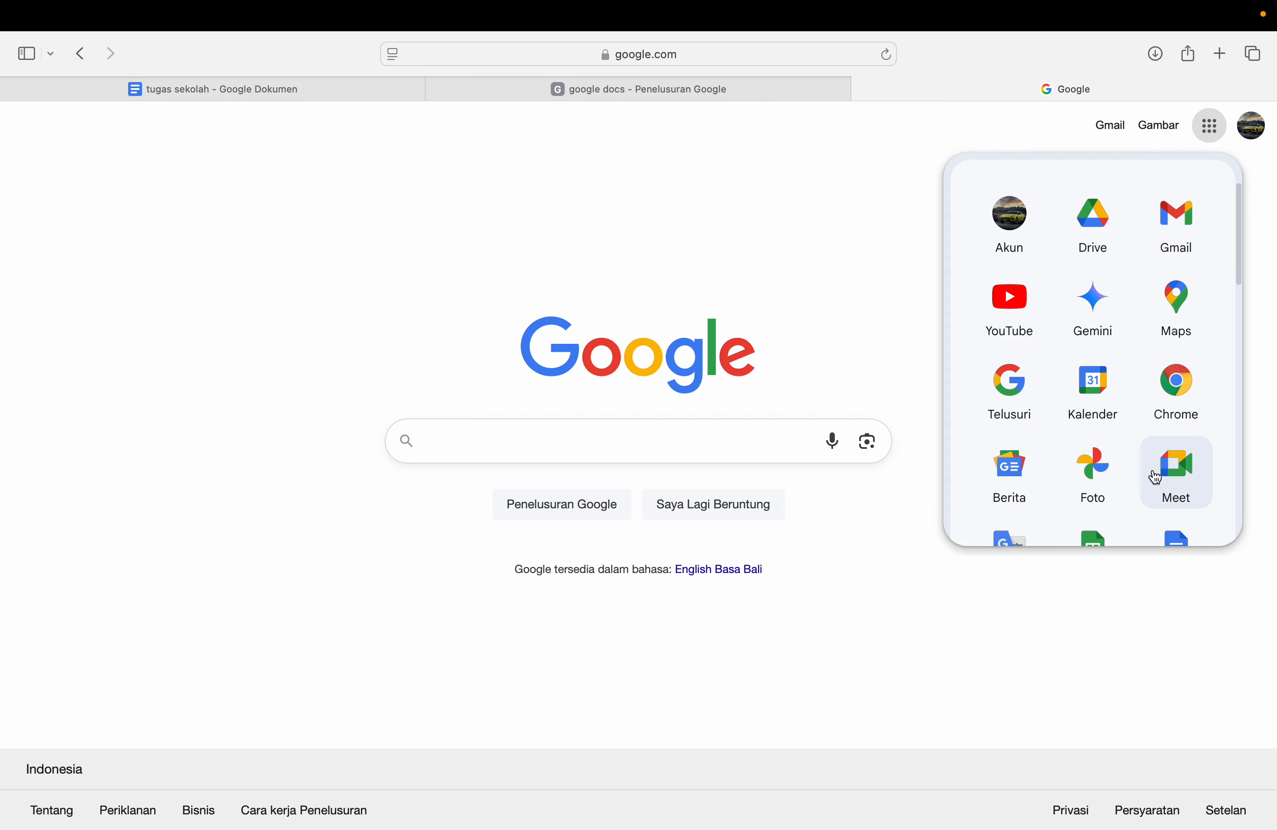
scroll(1156, 478, down, 1)
click(1176, 528)
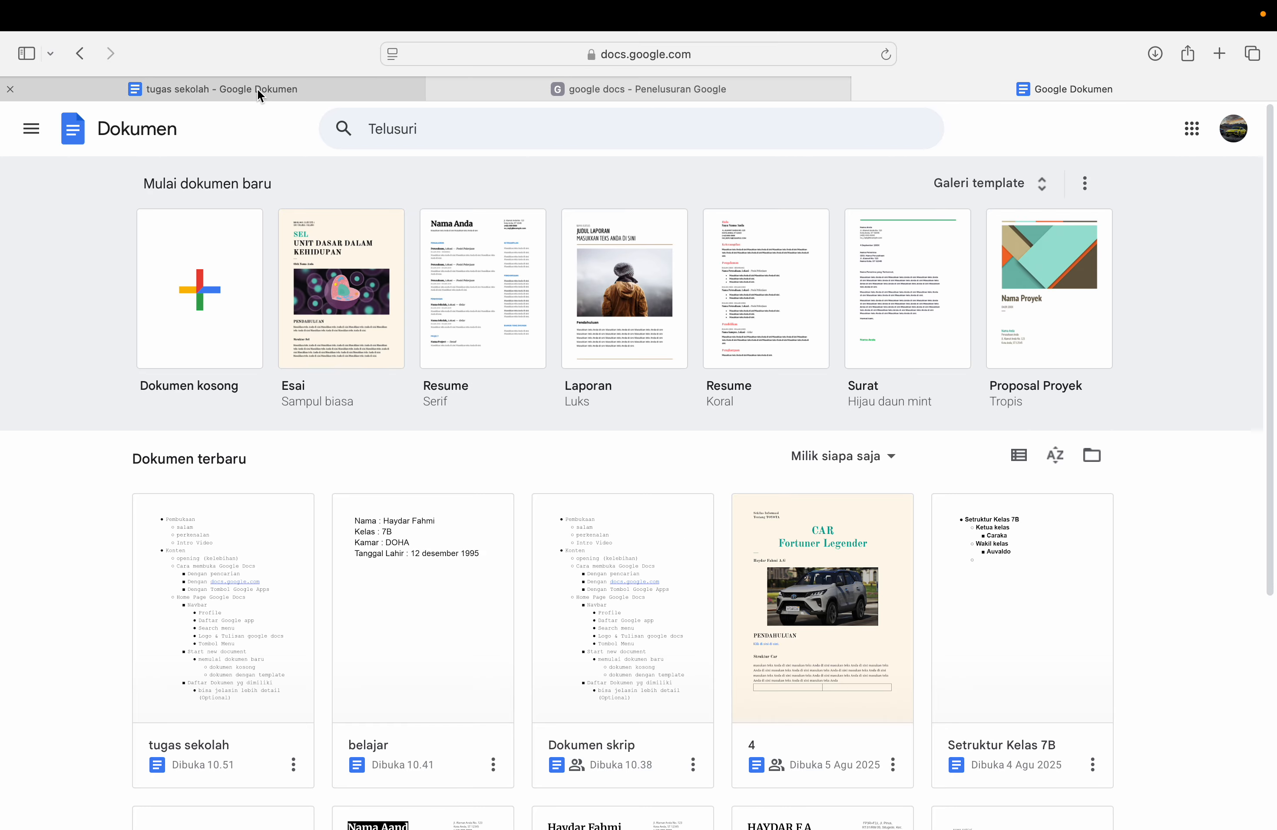
Step: Review the outline in the open "tugas sekolah" document and go from it to the Google Docs home page
click(257, 89)
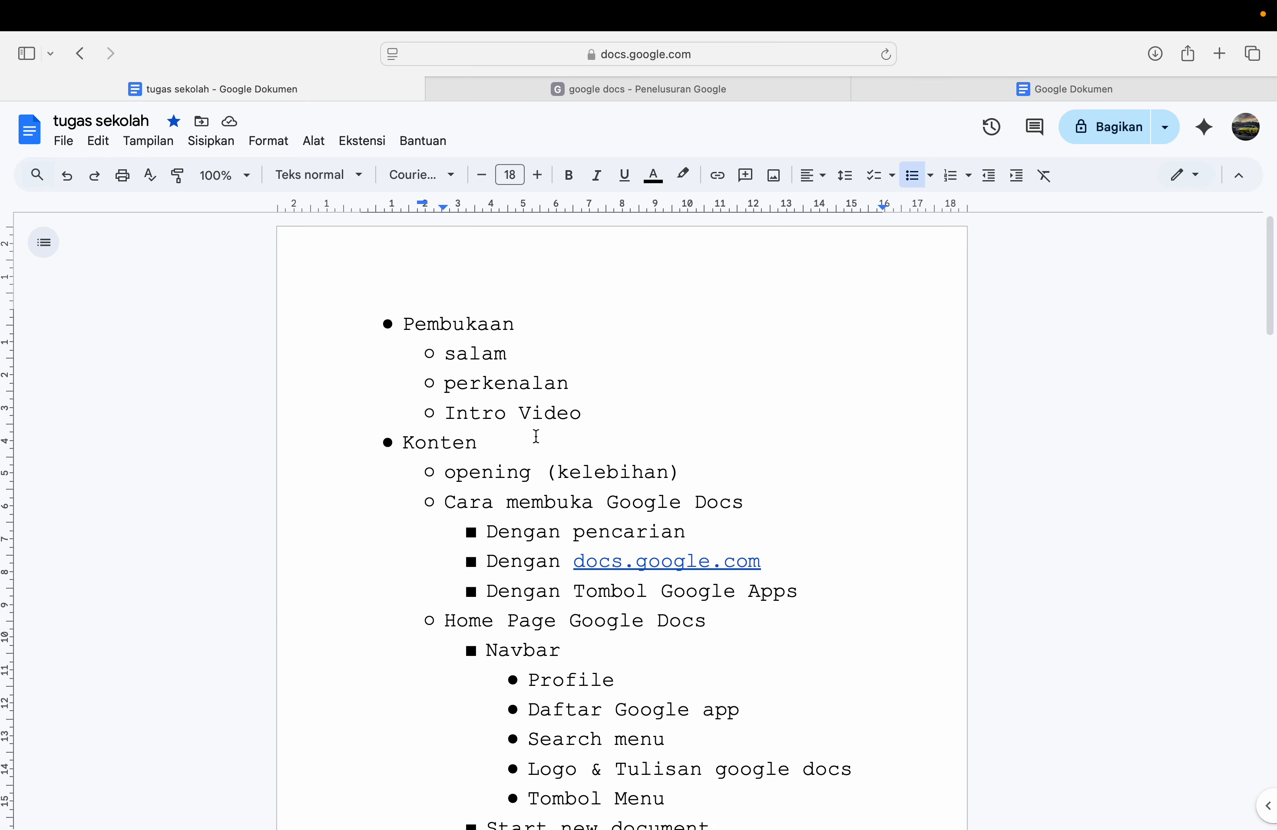
scroll(570, 533, down, 4)
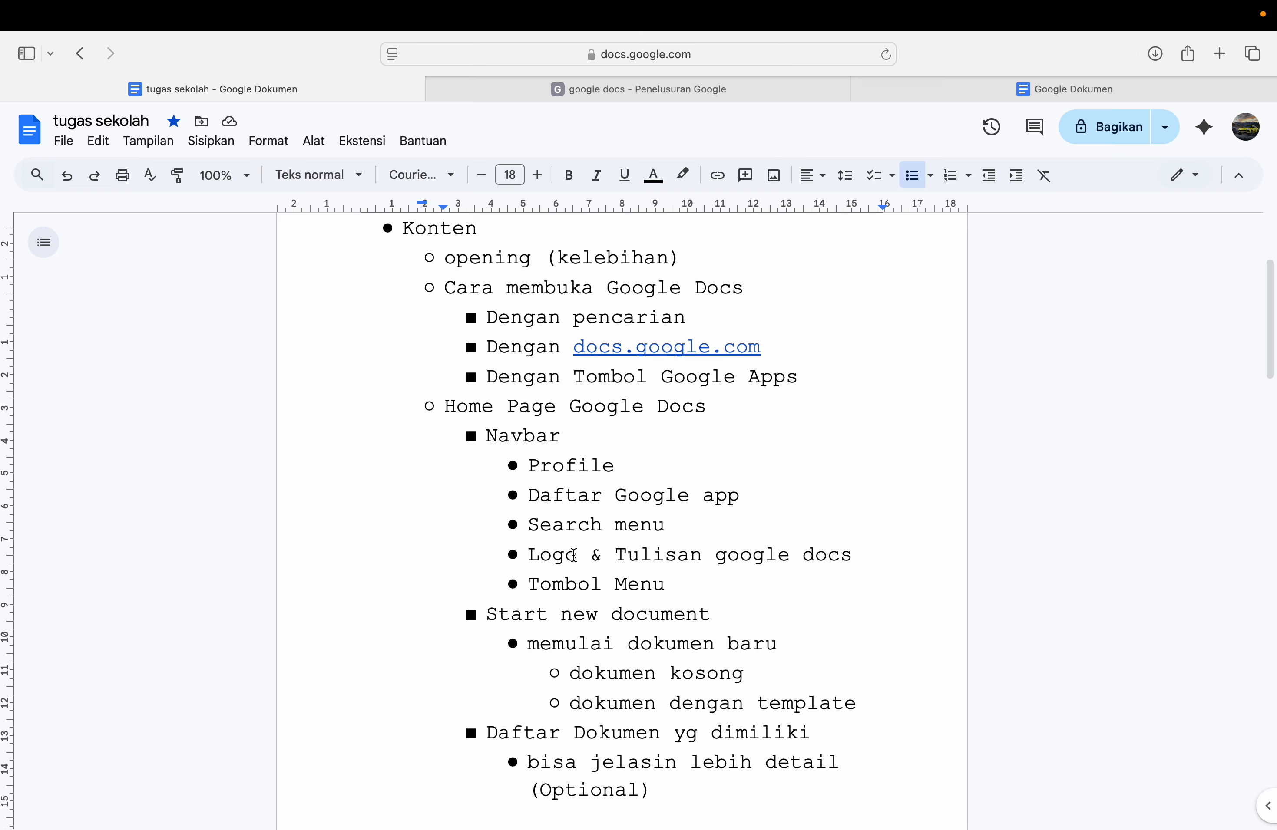
scroll(559, 541, down, 1)
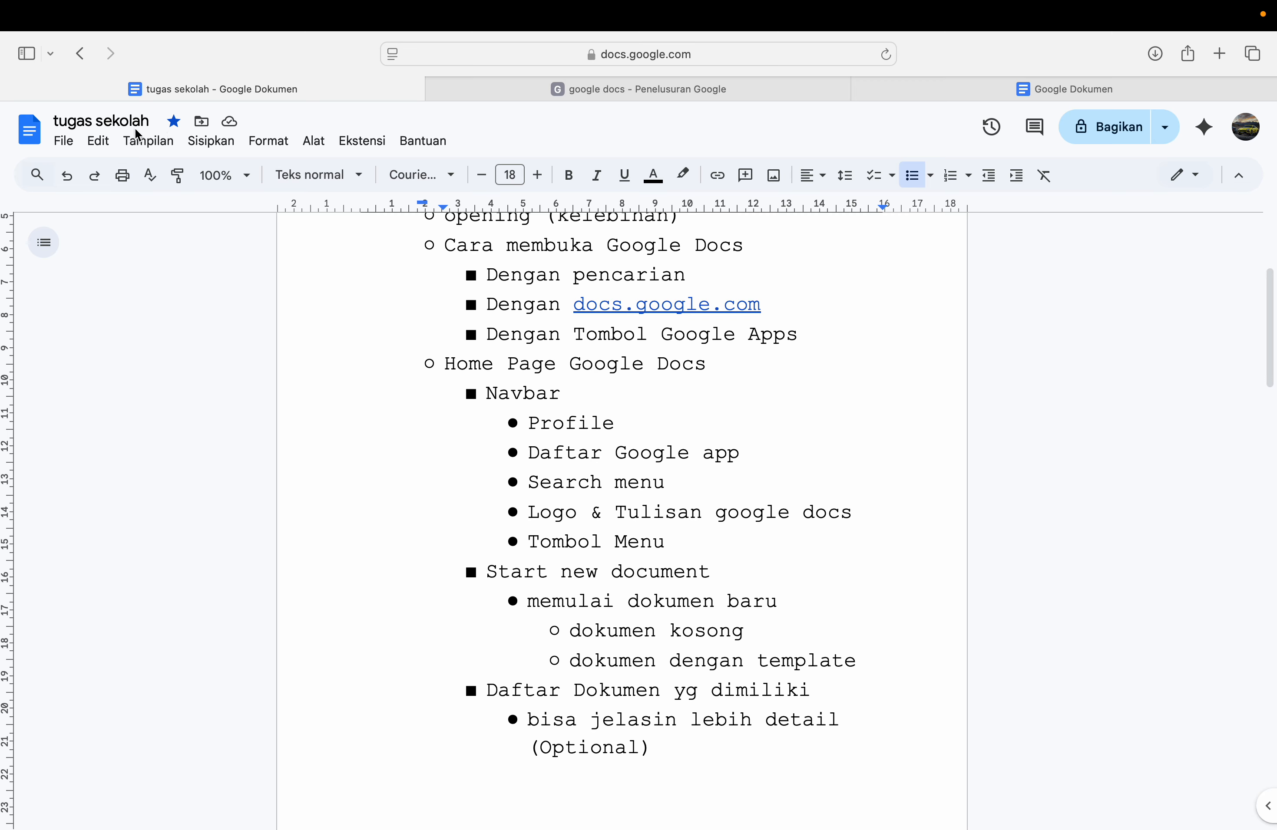
click(29, 141)
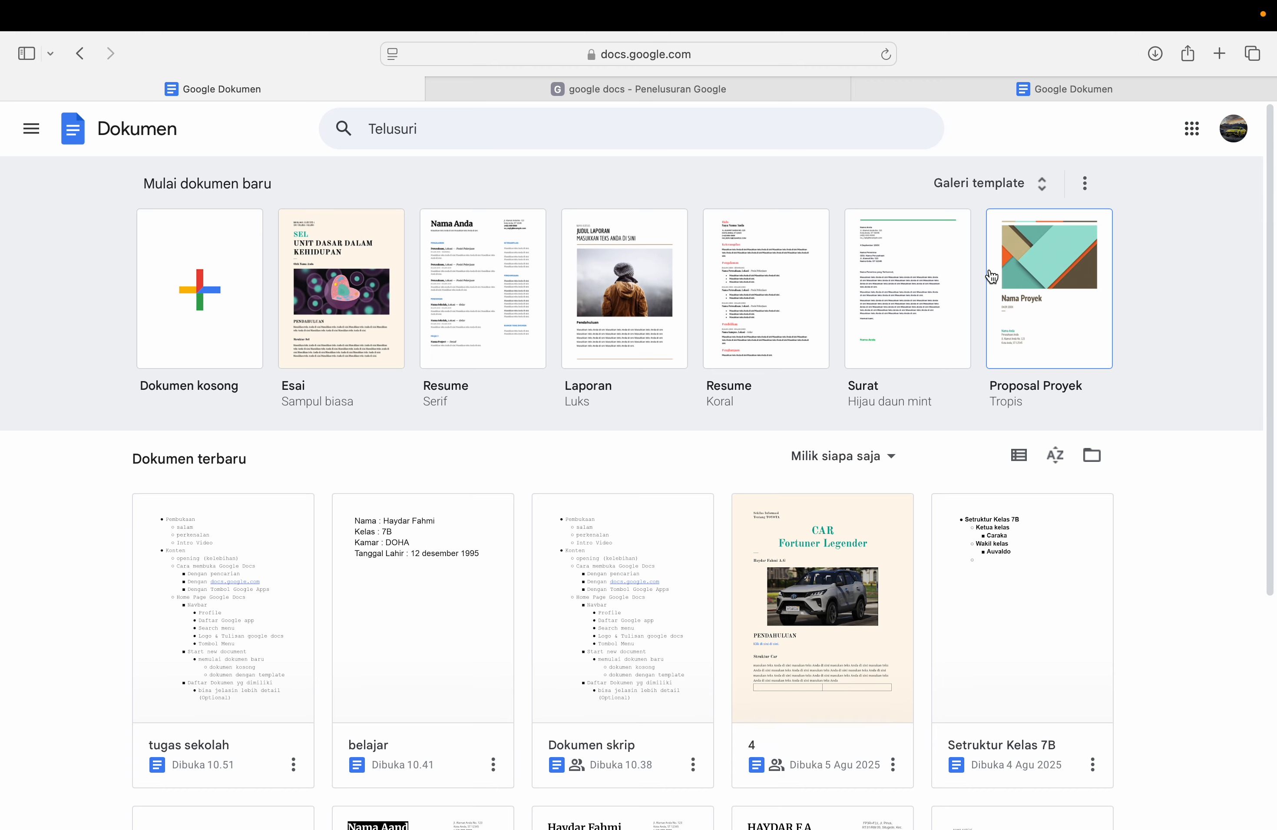
Step: Browse the template gallery through its Surat, Pribadi and Pekerjaan categories and return to the home page
click(1003, 195)
scroll(869, 530, down, 8)
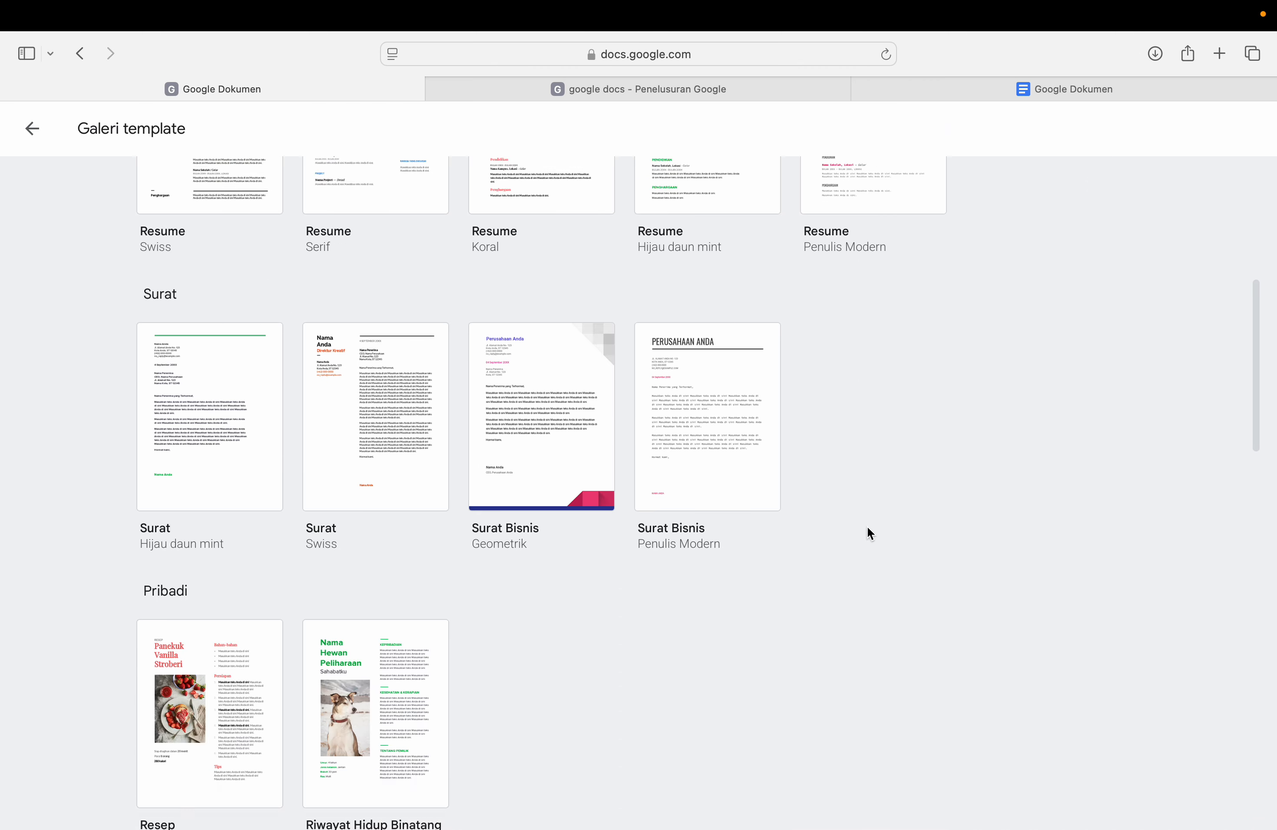
scroll(867, 527, down, 5)
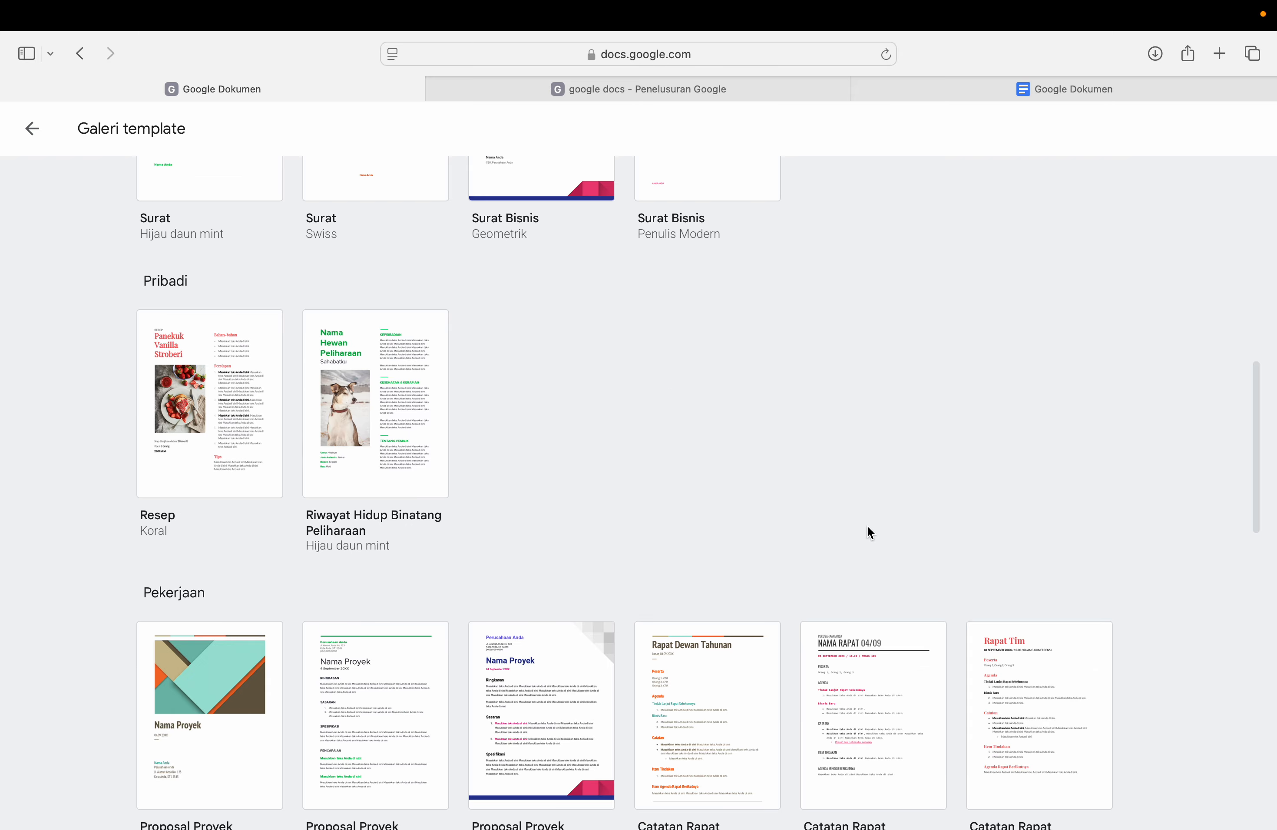
scroll(869, 531, up, 12)
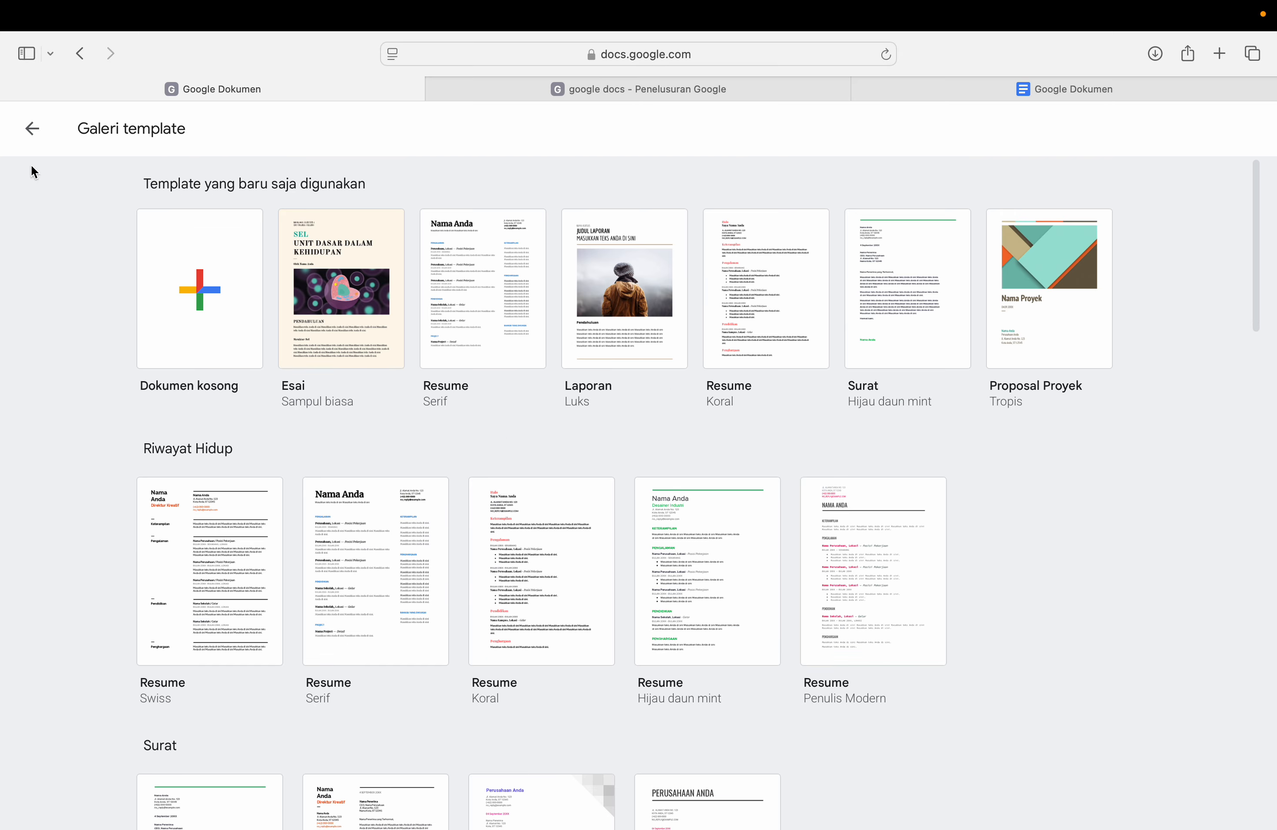
click(32, 128)
Step: Filter the recent documents by Milik saya and by Bukan milik saya, and restore the Milik siapa saja filter
scroll(580, 511, down, 1)
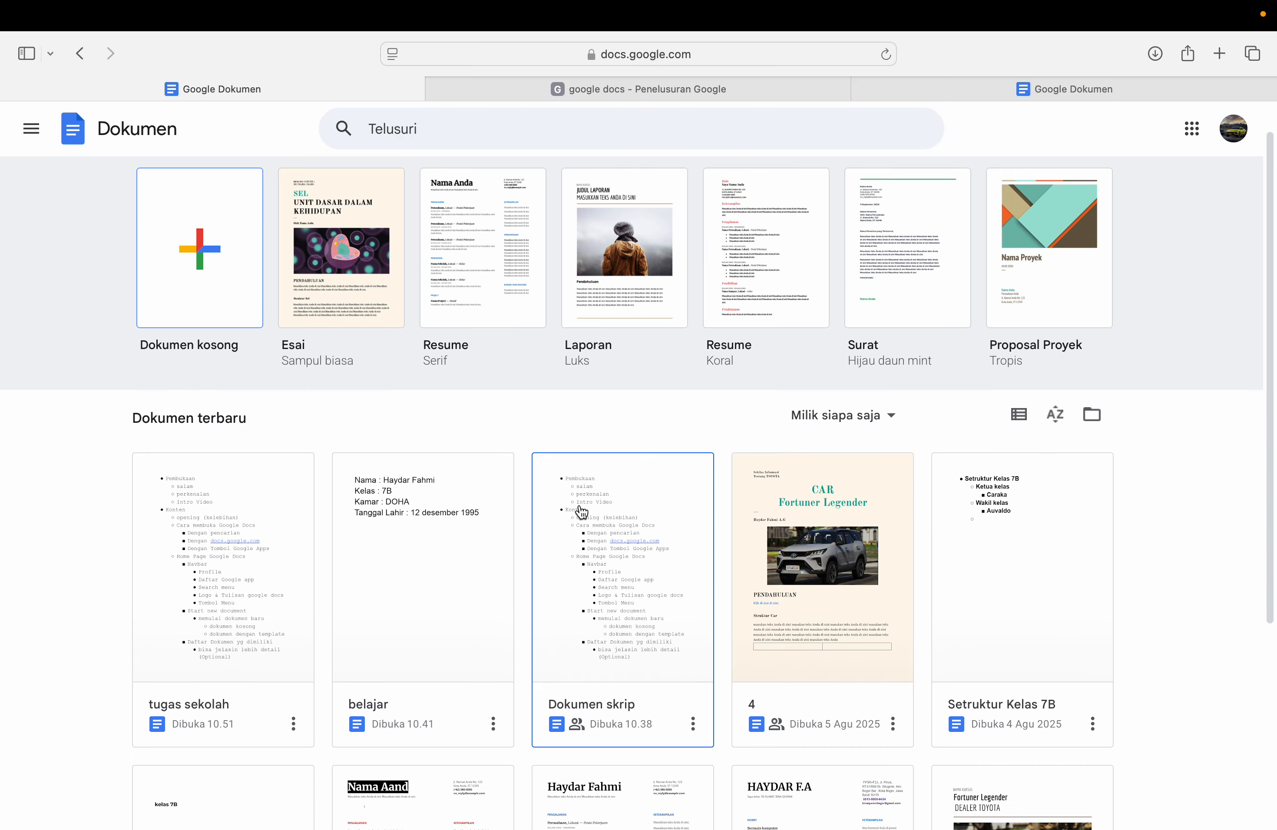
click(808, 416)
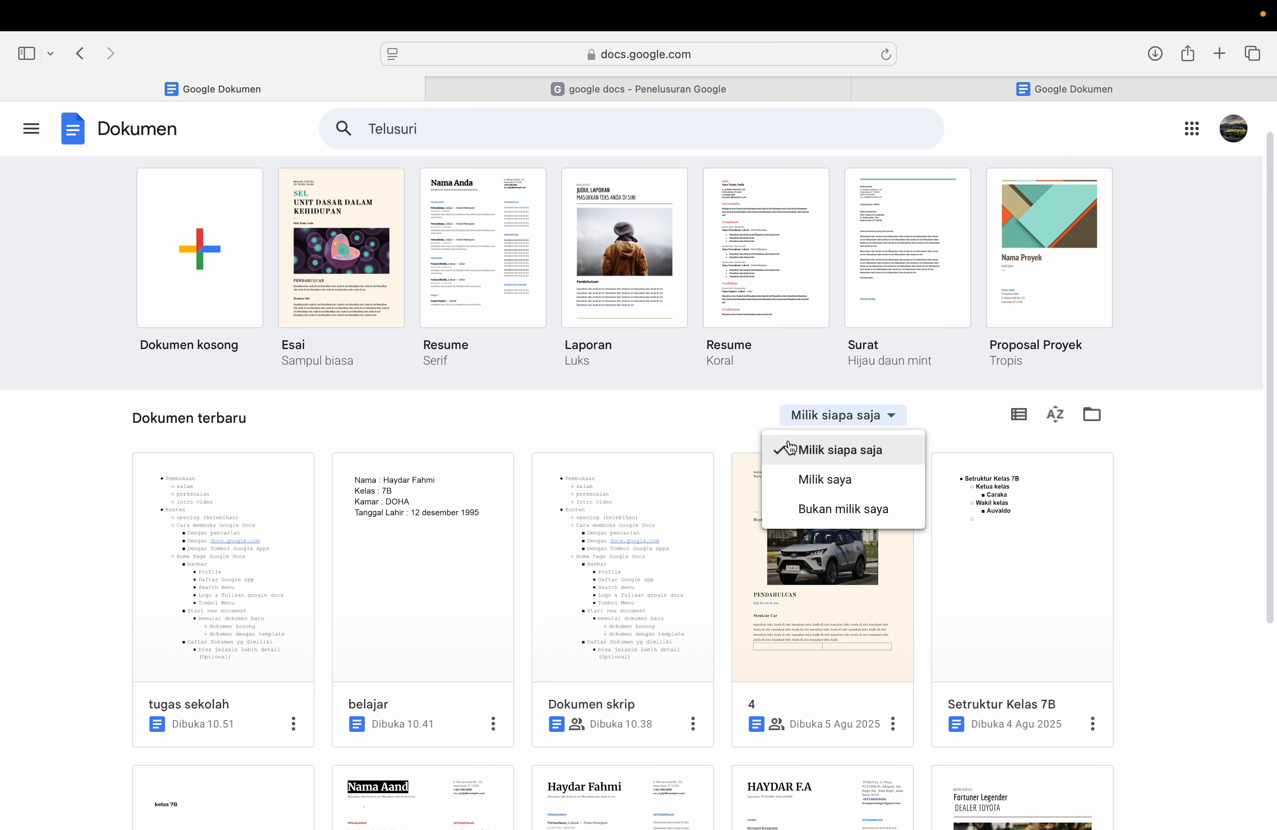
click(811, 480)
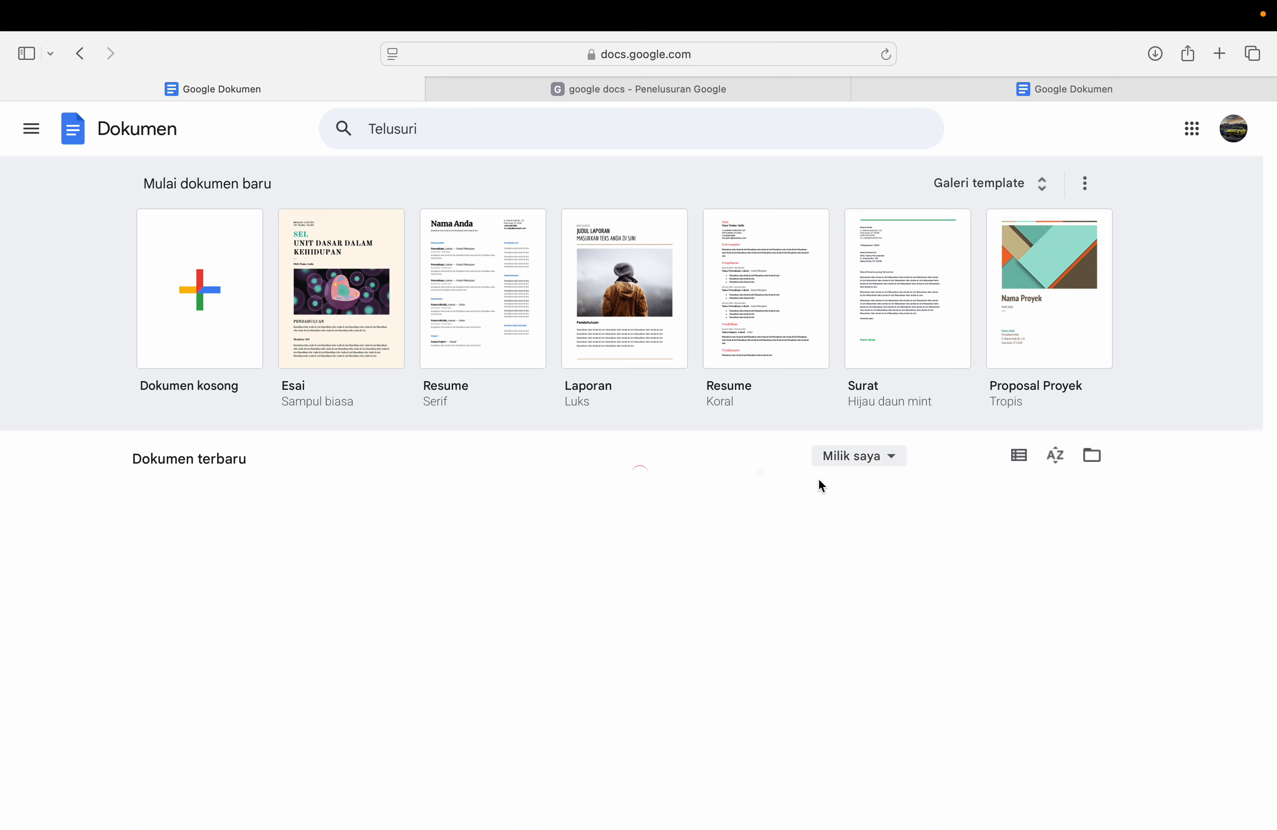
click(856, 472)
click(820, 553)
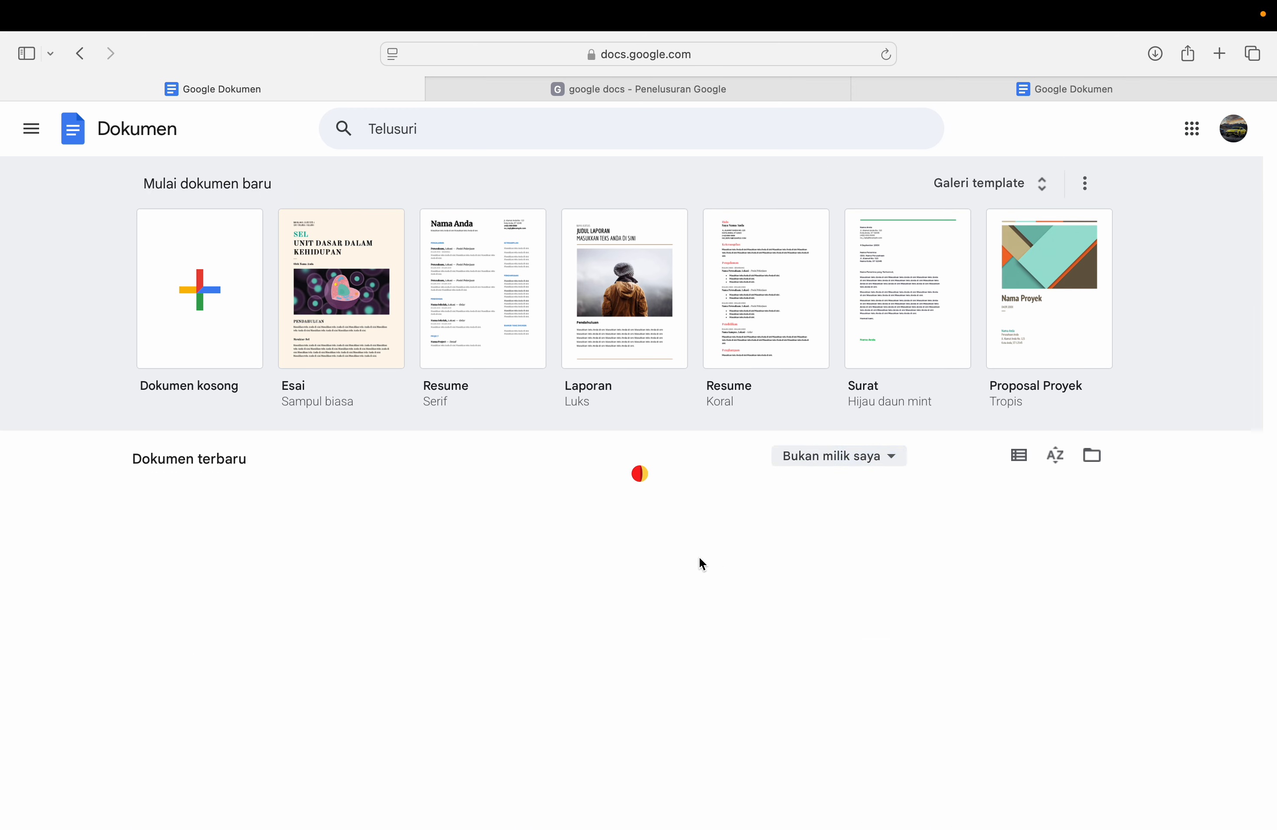
scroll(660, 544, down, 1)
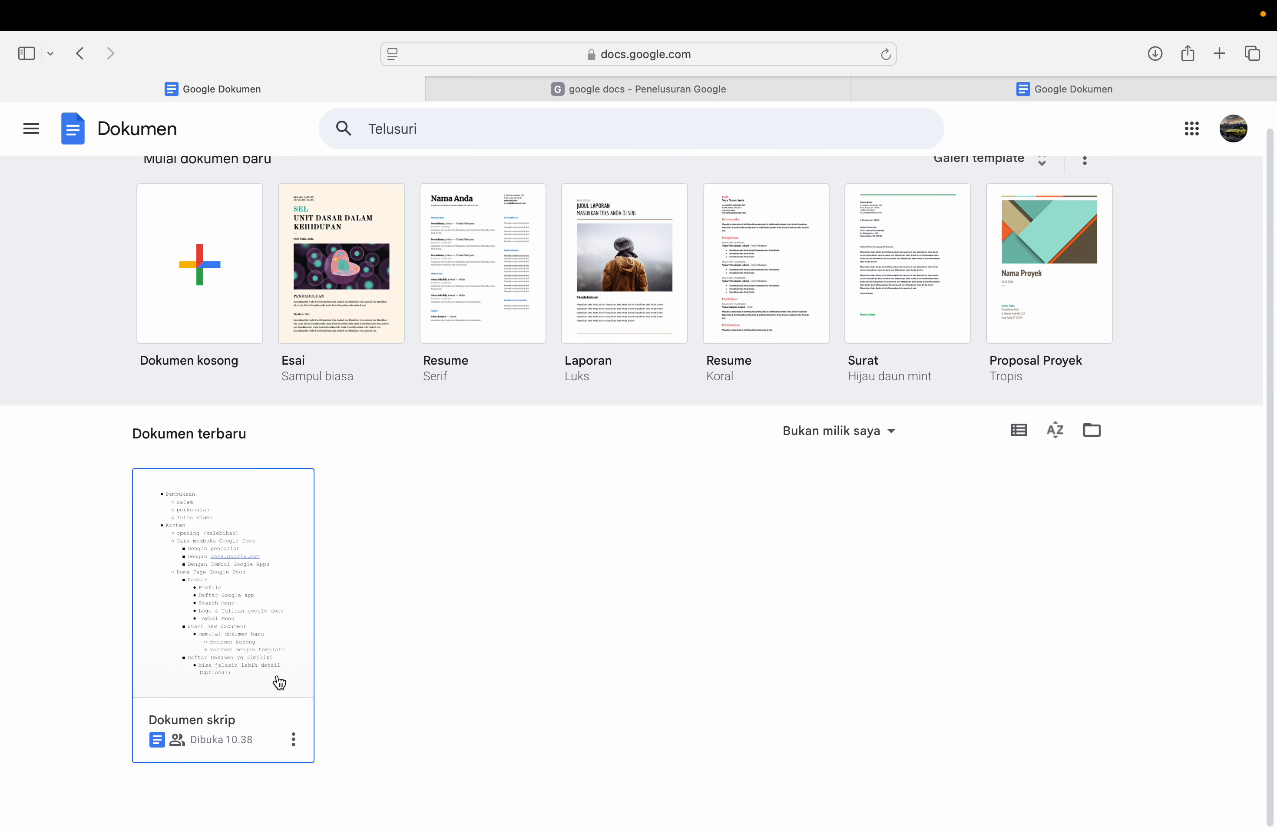
click(874, 434)
click(853, 465)
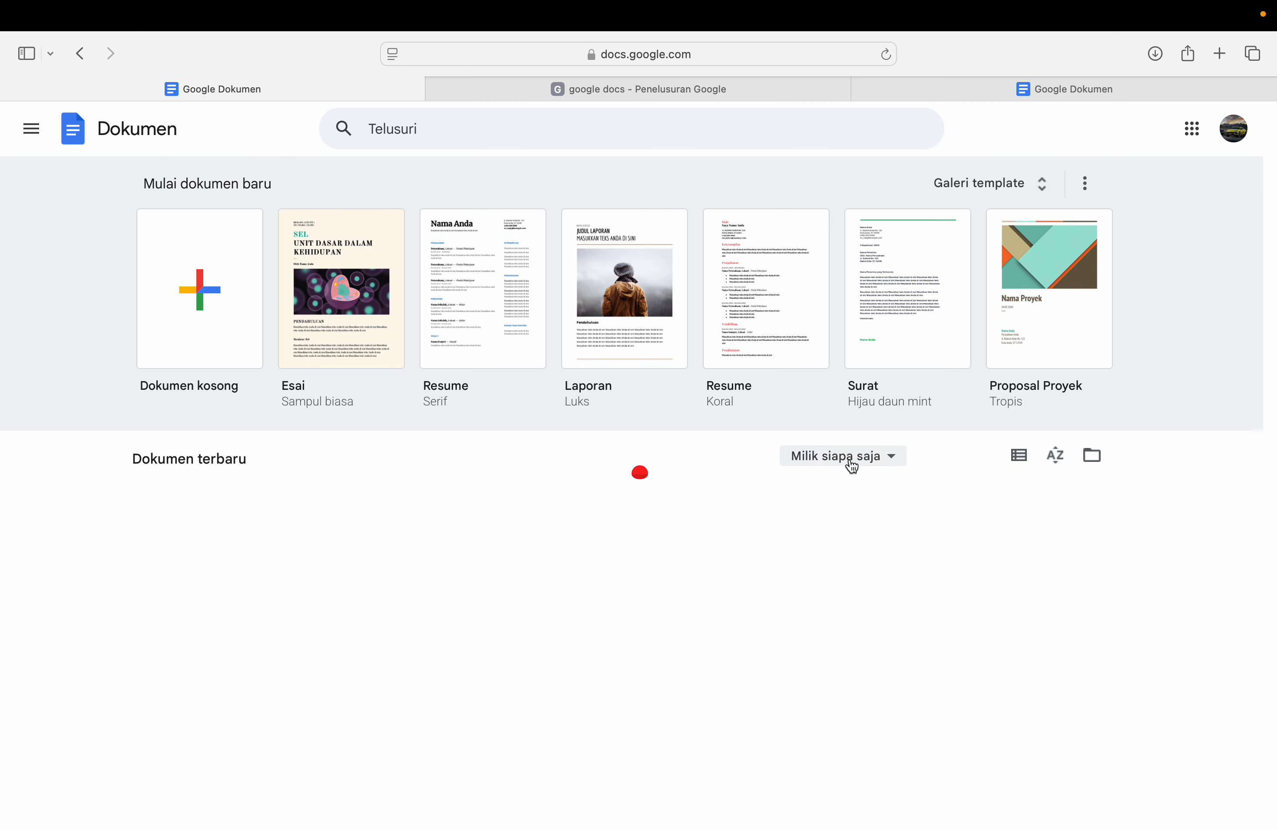
Step: Show the documents as a list sorted by Terakhir dibuka oleh saya, and switch back to the grid view
click(1015, 458)
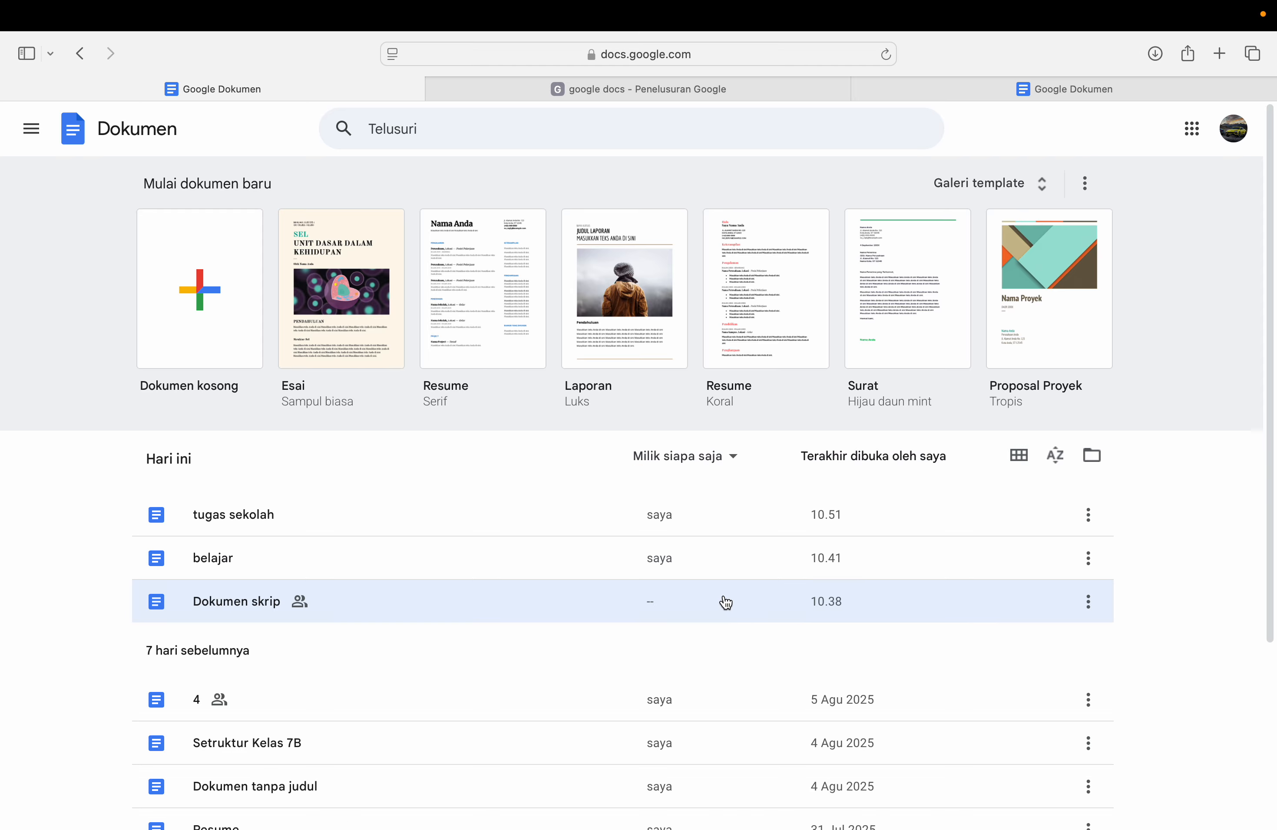
scroll(721, 602, down, 2)
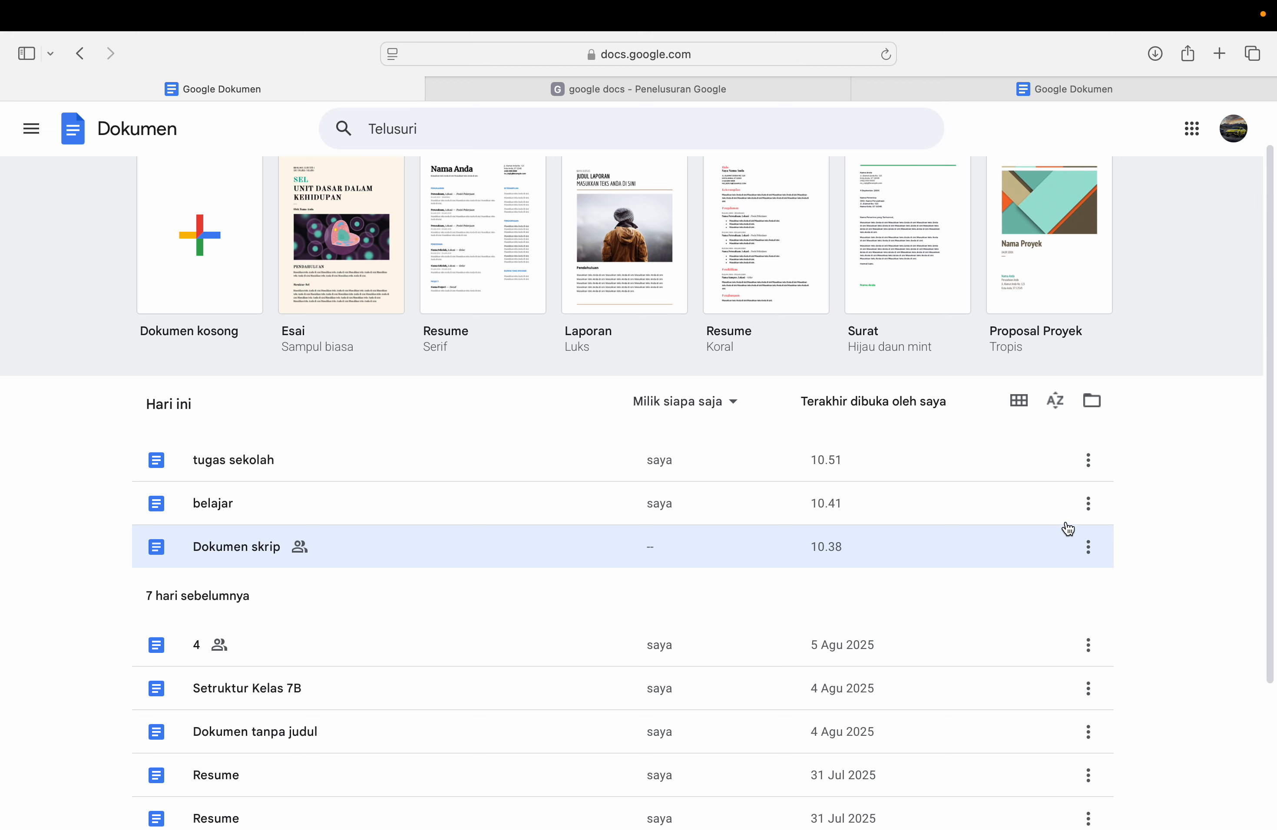
click(1055, 401)
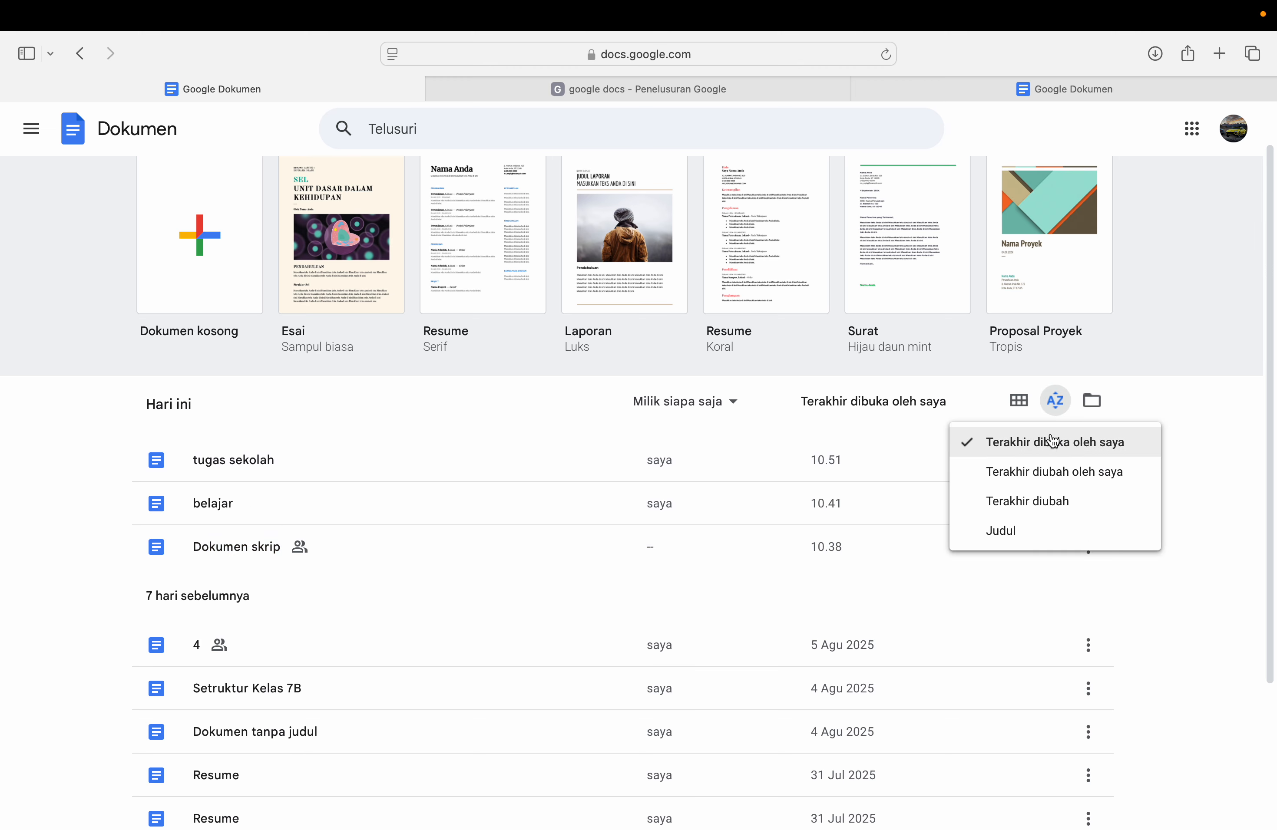
click(1029, 443)
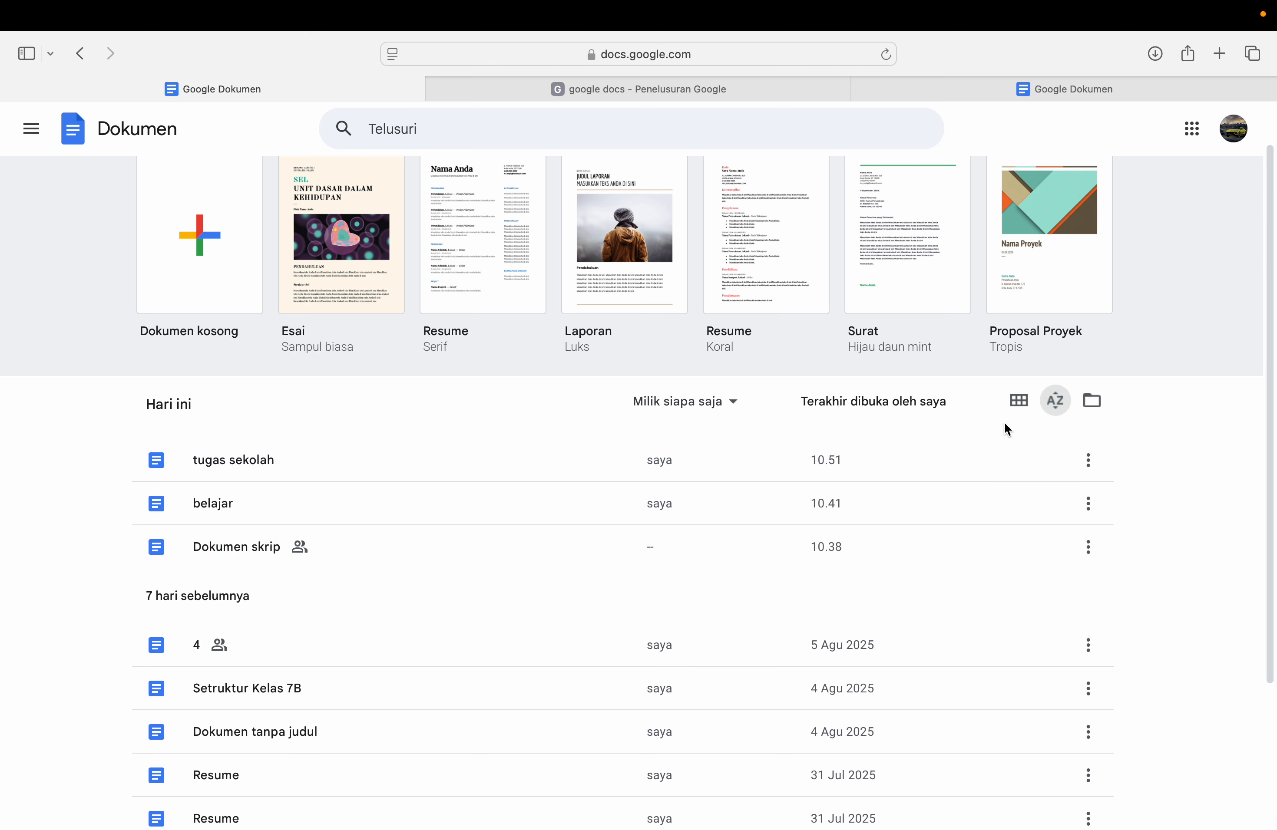
click(1018, 401)
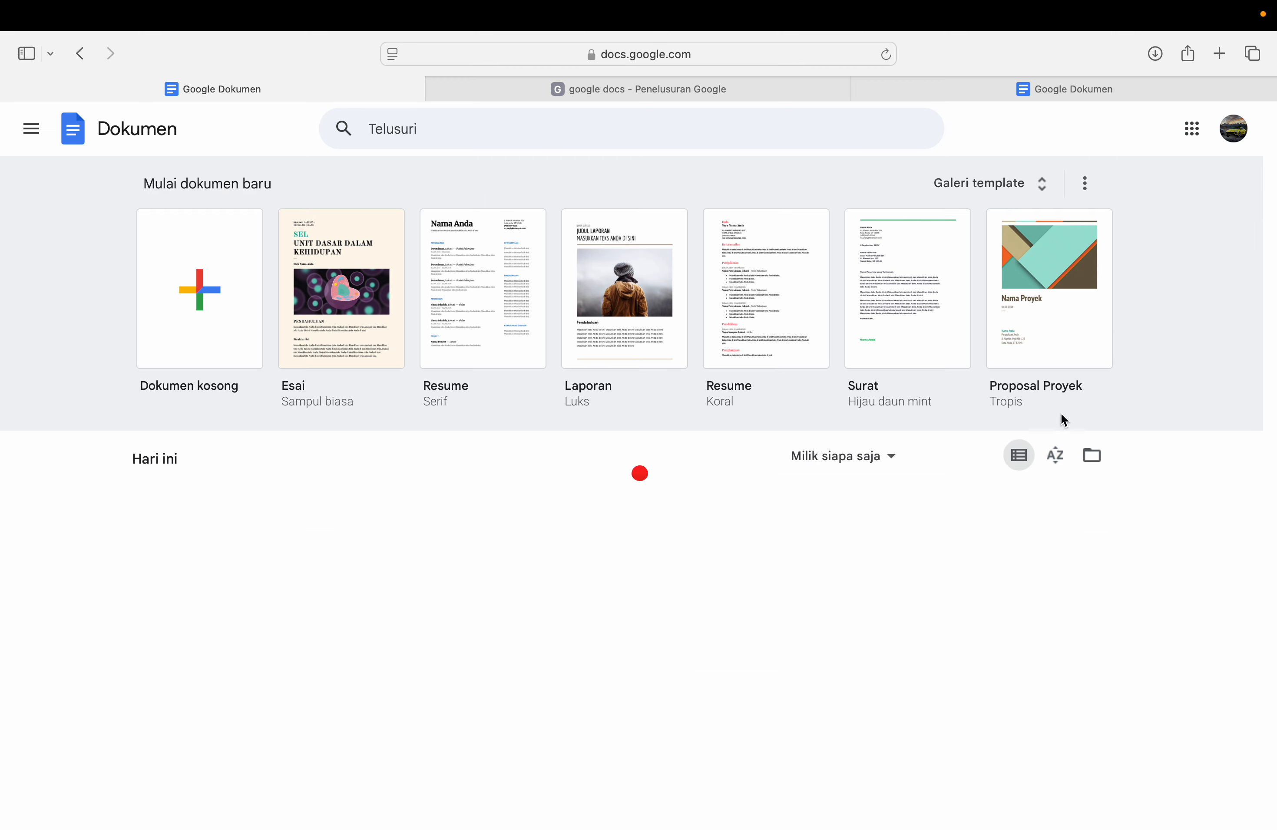
Step: Sort the document grid by Terakhir dibuka oleh saya and by Terakhir diubah oleh saya
click(1056, 457)
click(1054, 493)
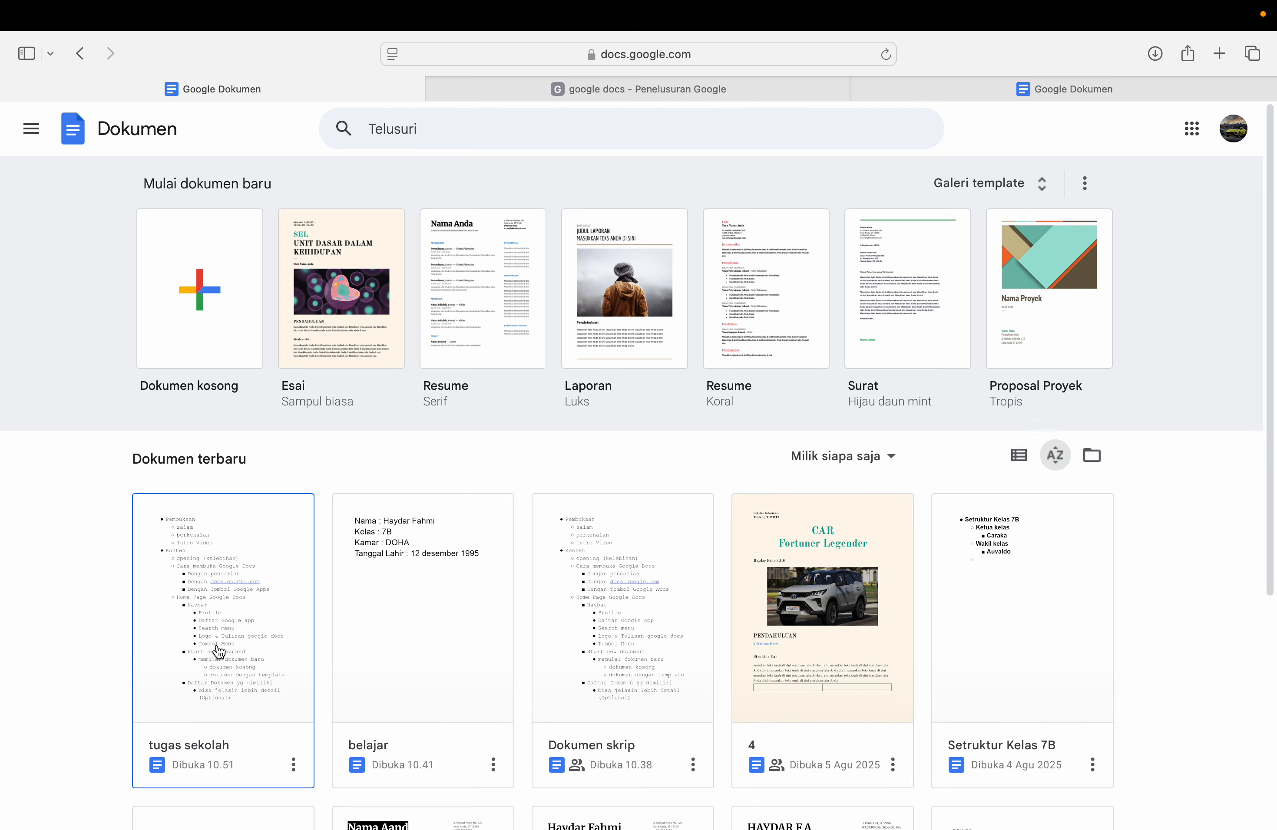
click(1056, 455)
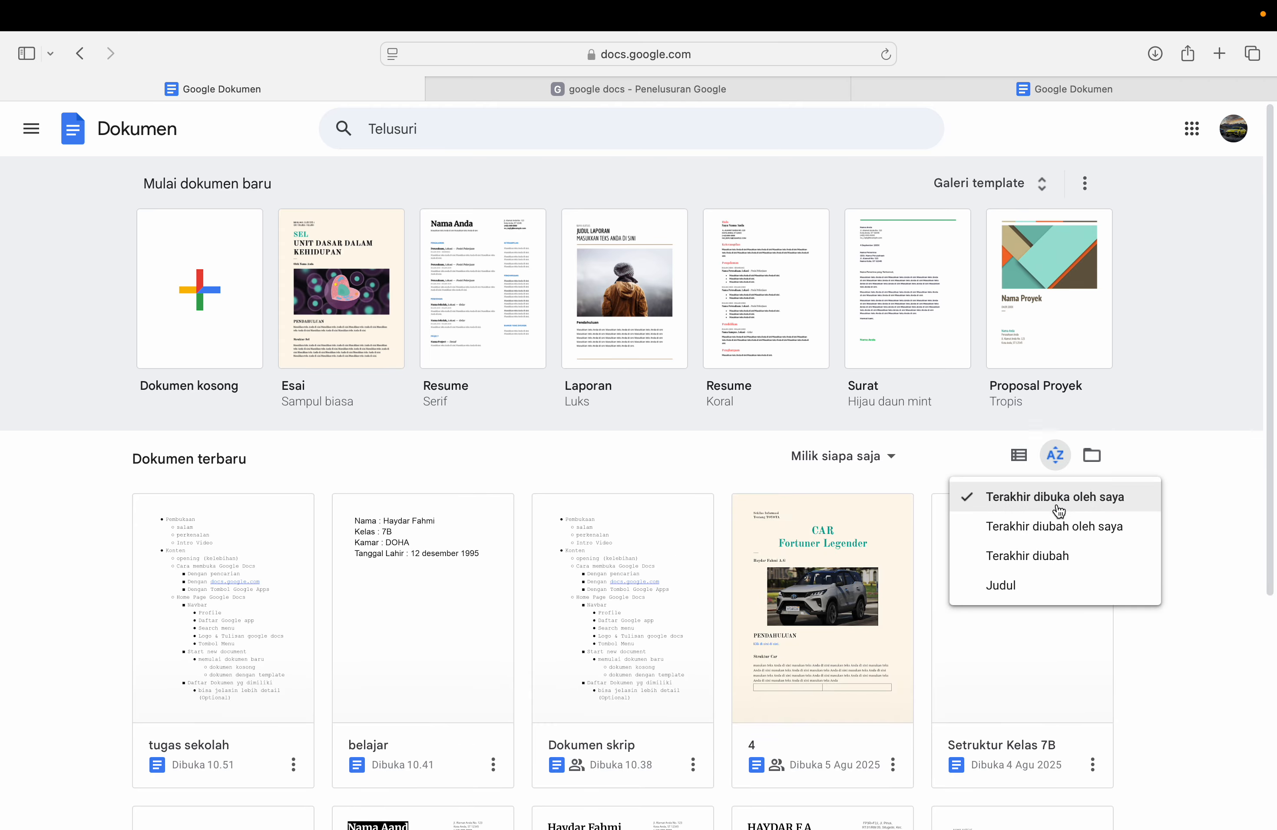
click(1053, 527)
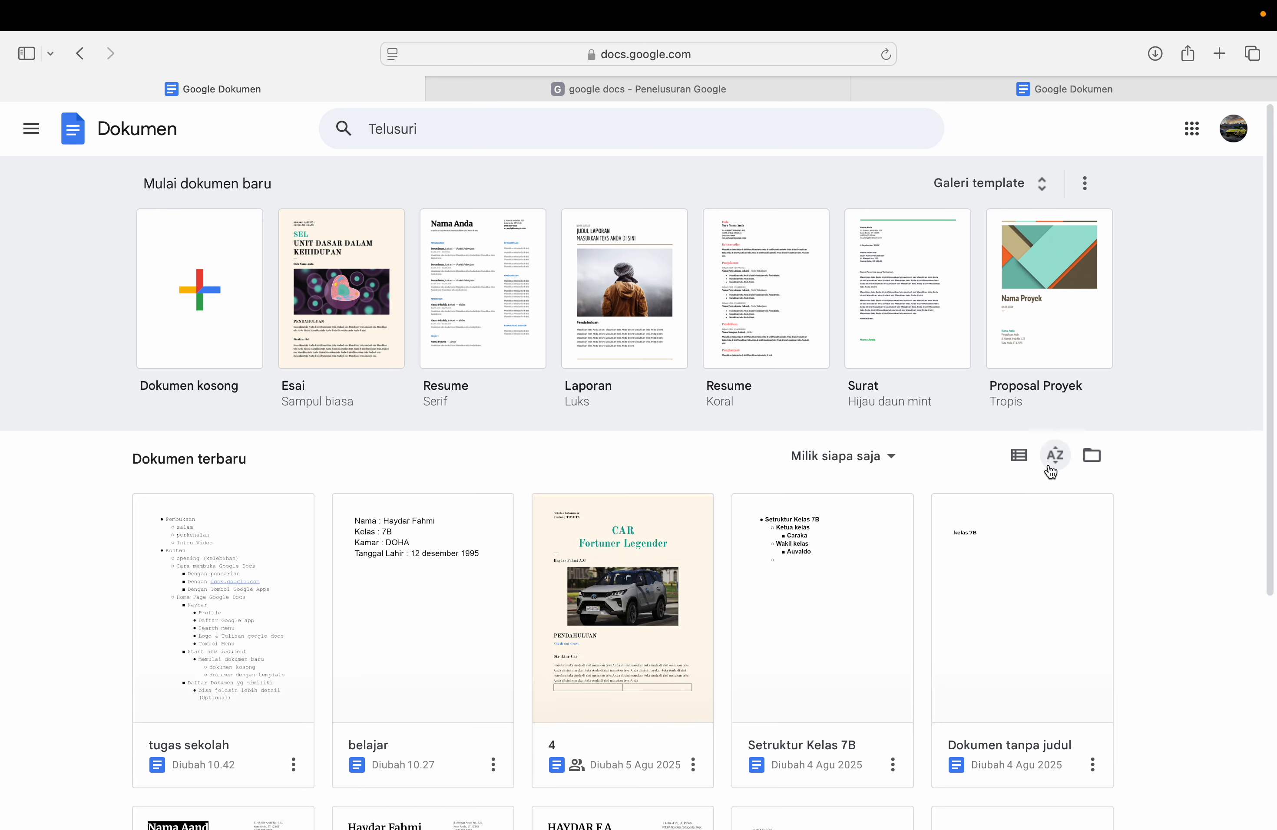
Step: Sort the documents by Terakhir diubah and by Judul, and restore the Terakhir dibuka oleh saya order
click(1067, 466)
click(1027, 556)
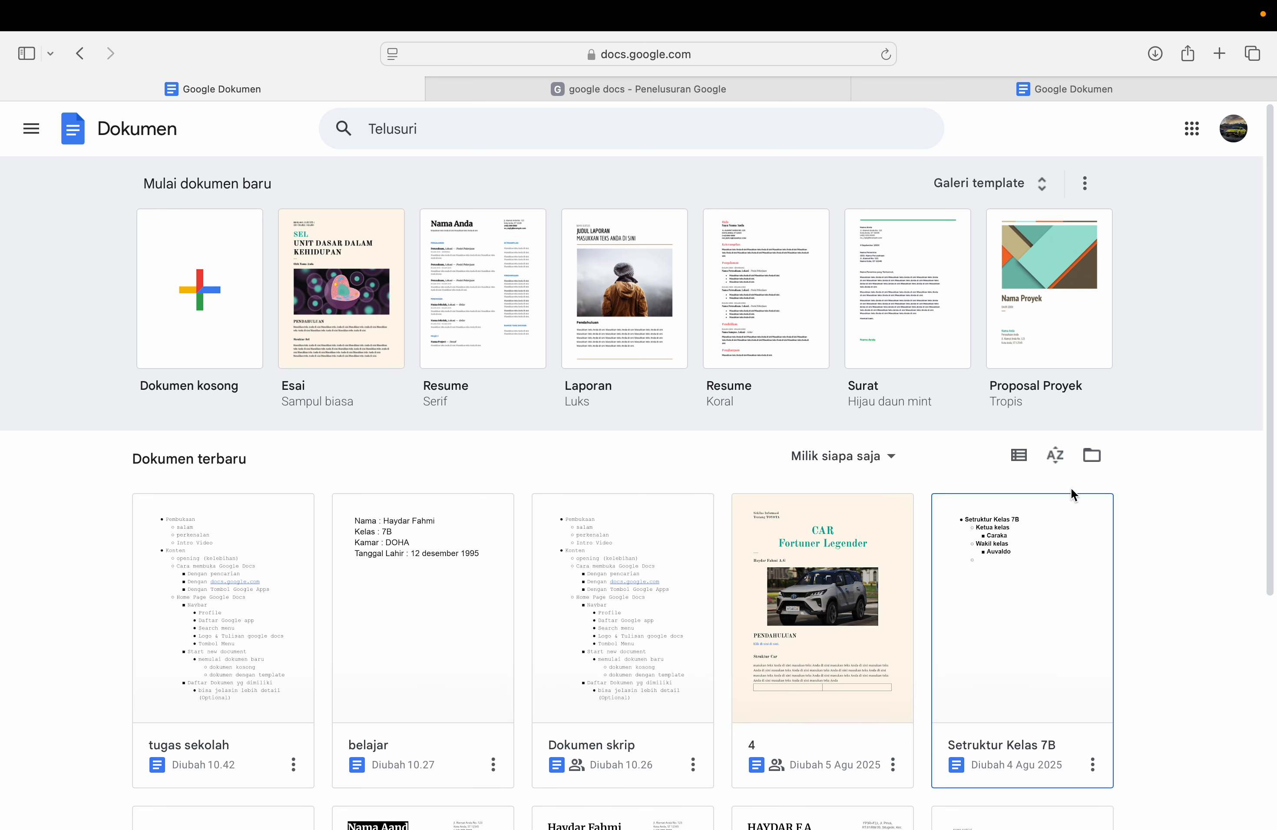
click(1055, 456)
click(1012, 594)
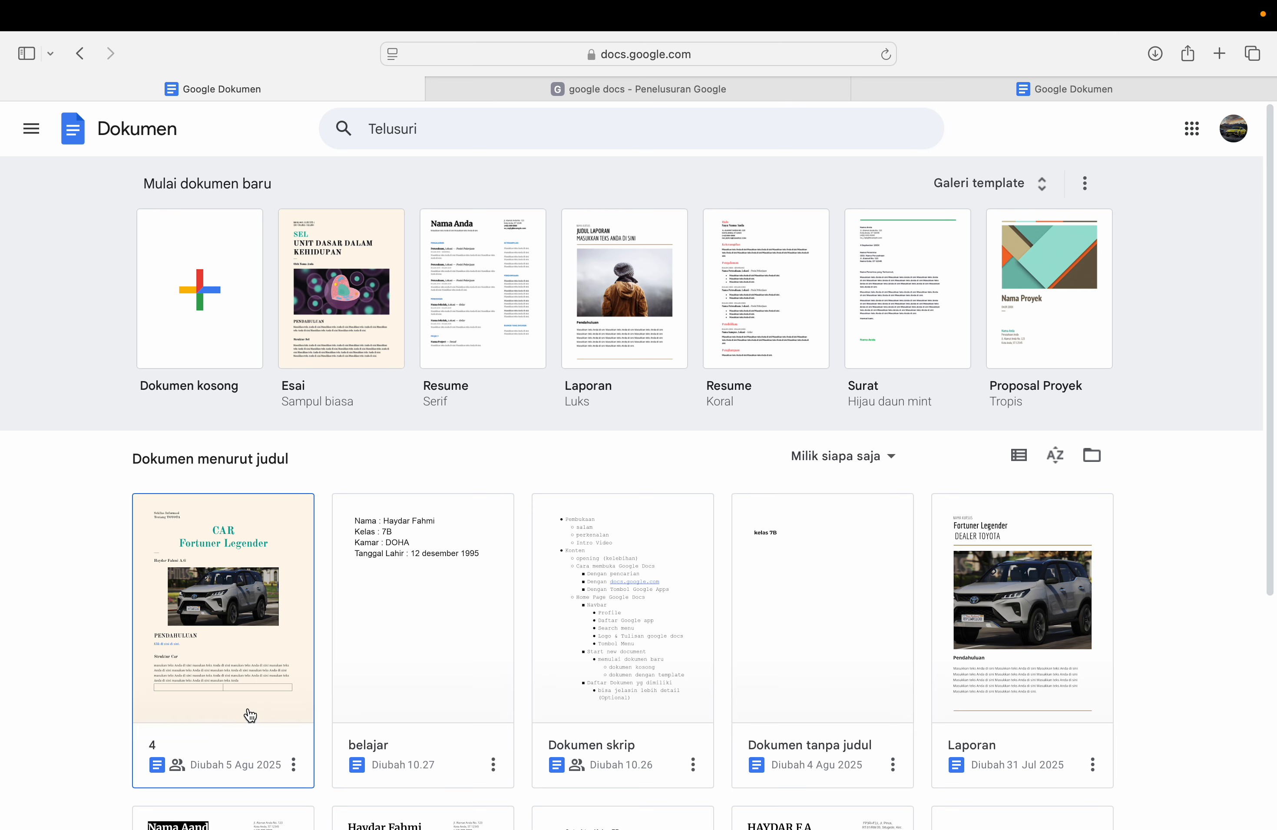
click(1042, 464)
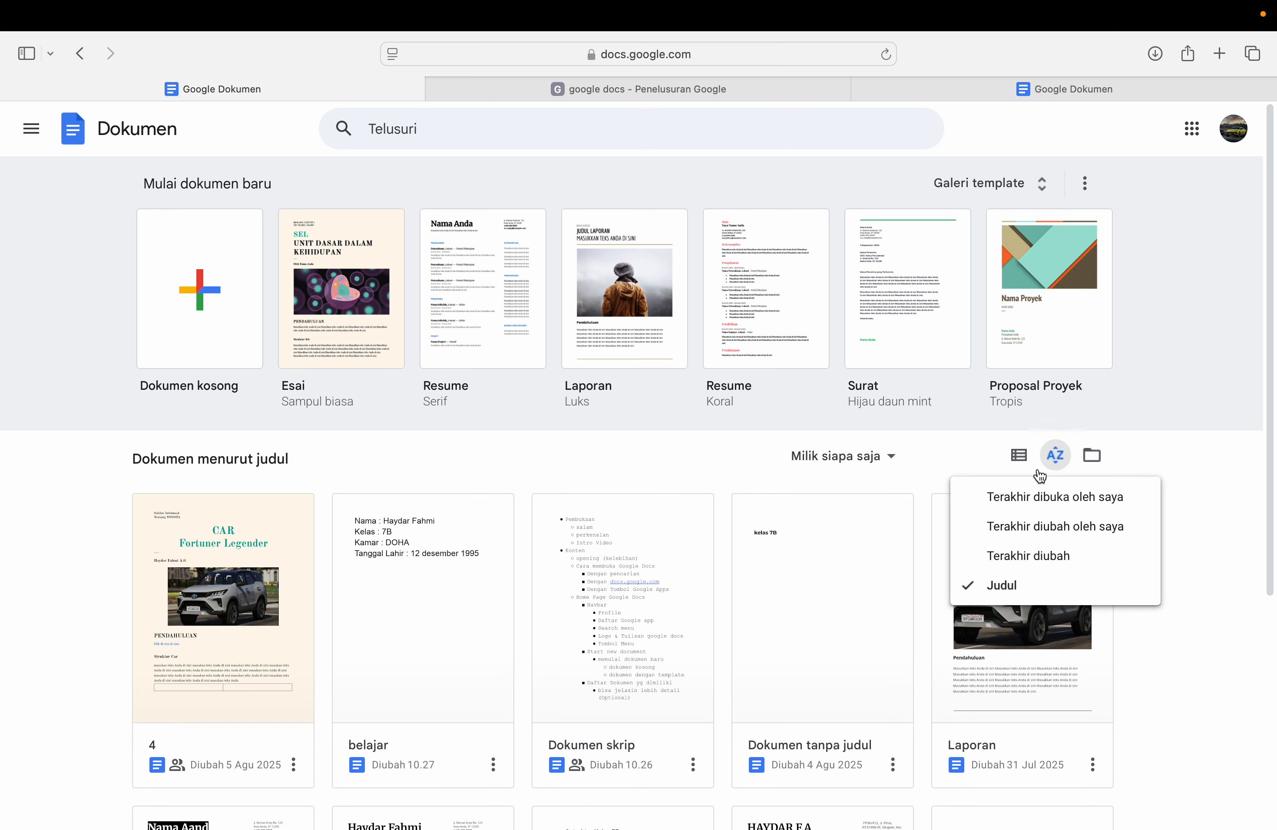
click(1036, 489)
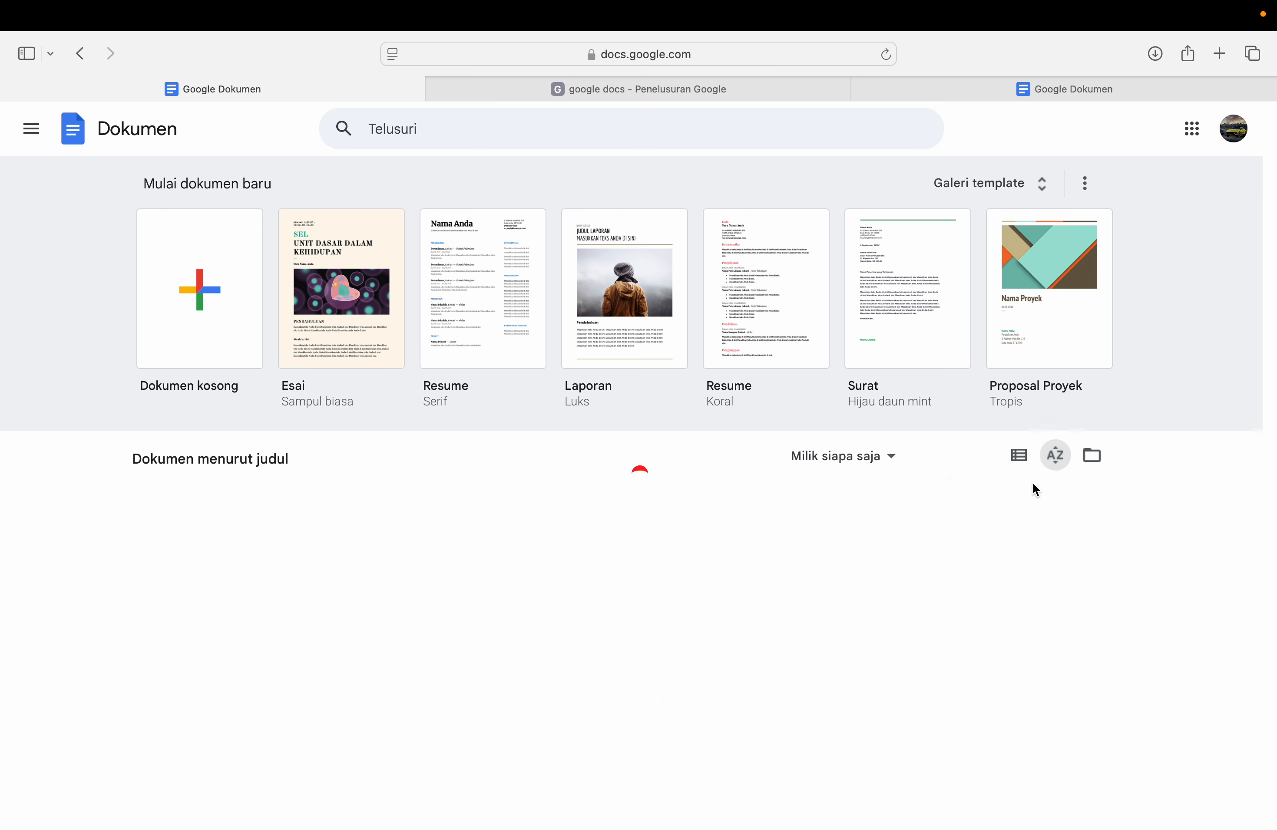
Step: Search Drive for "tugas sekolah" in the file picker, return to the recent files and close the picker
click(1087, 458)
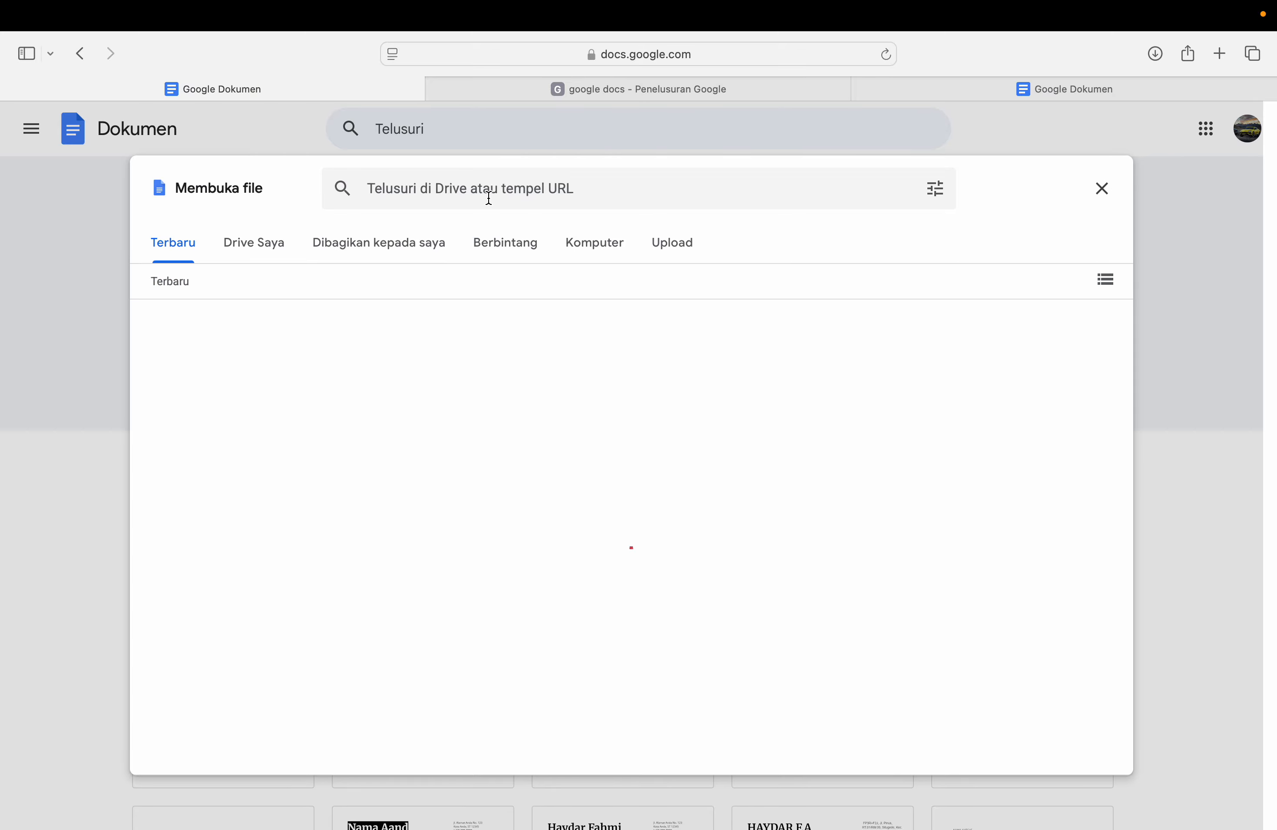
click(486, 194)
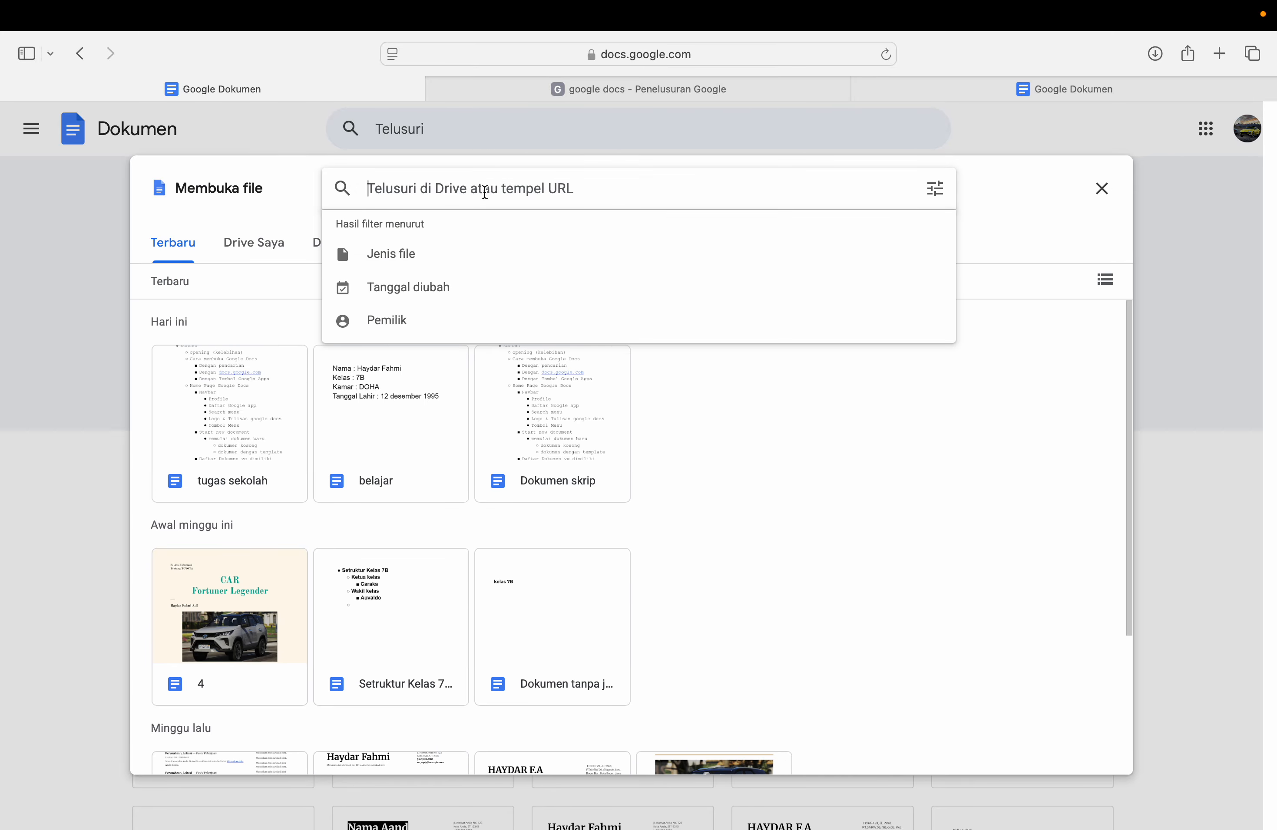
text(tugas sekolah)
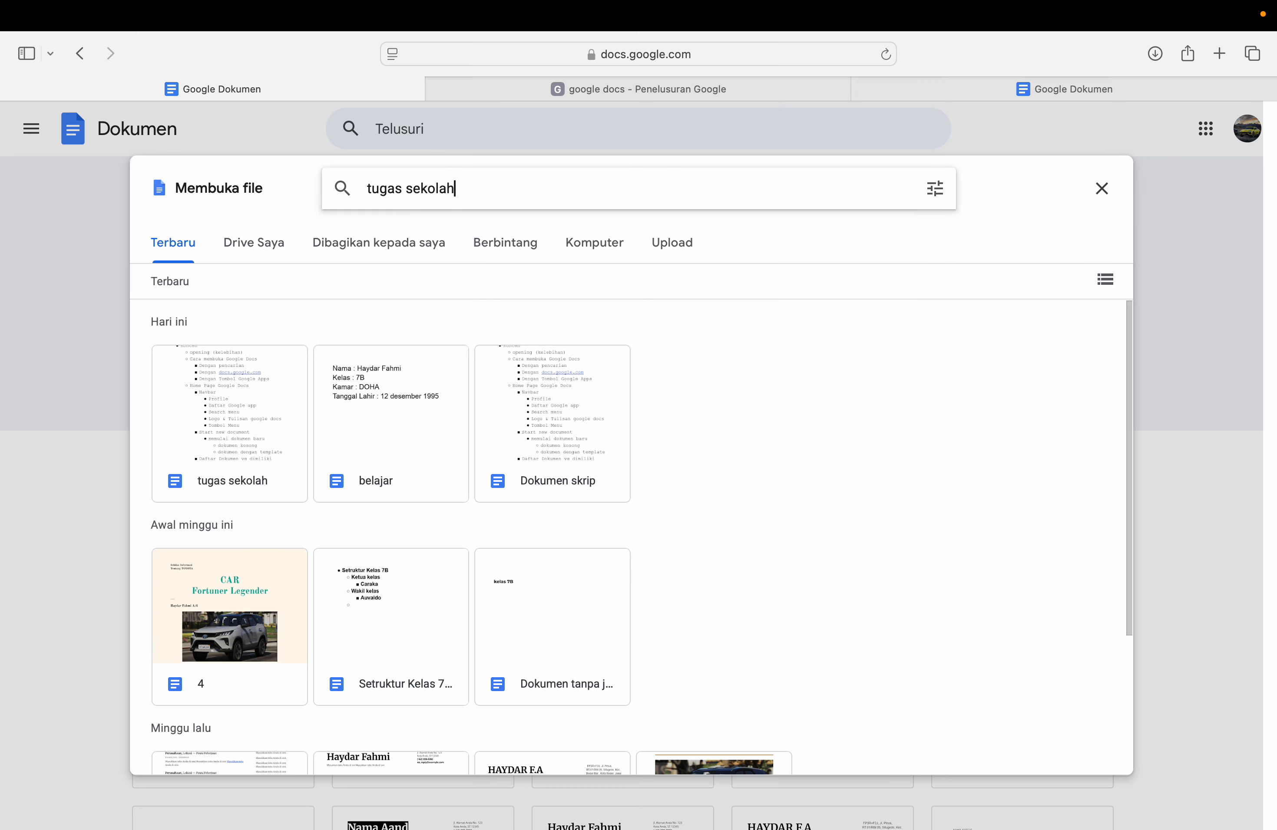
key(Return)
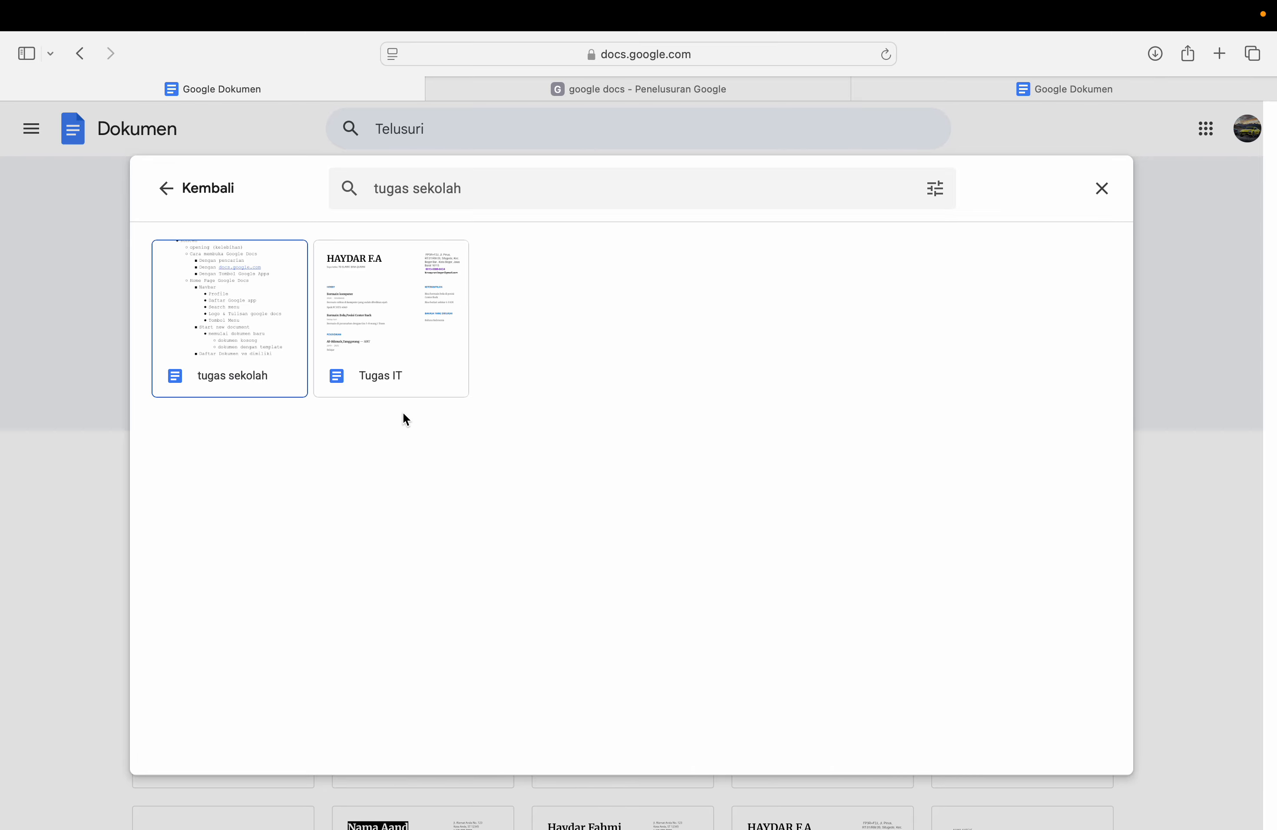
click(166, 189)
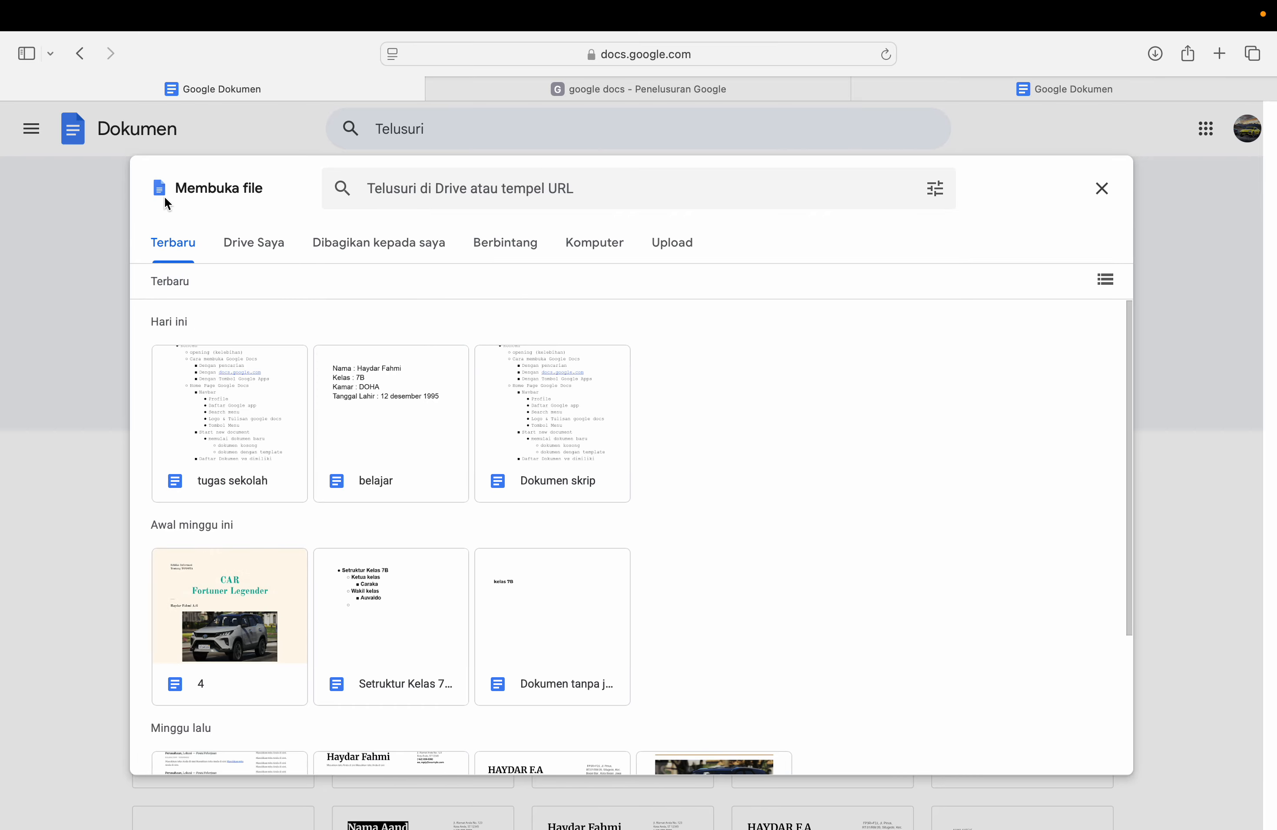
click(1101, 187)
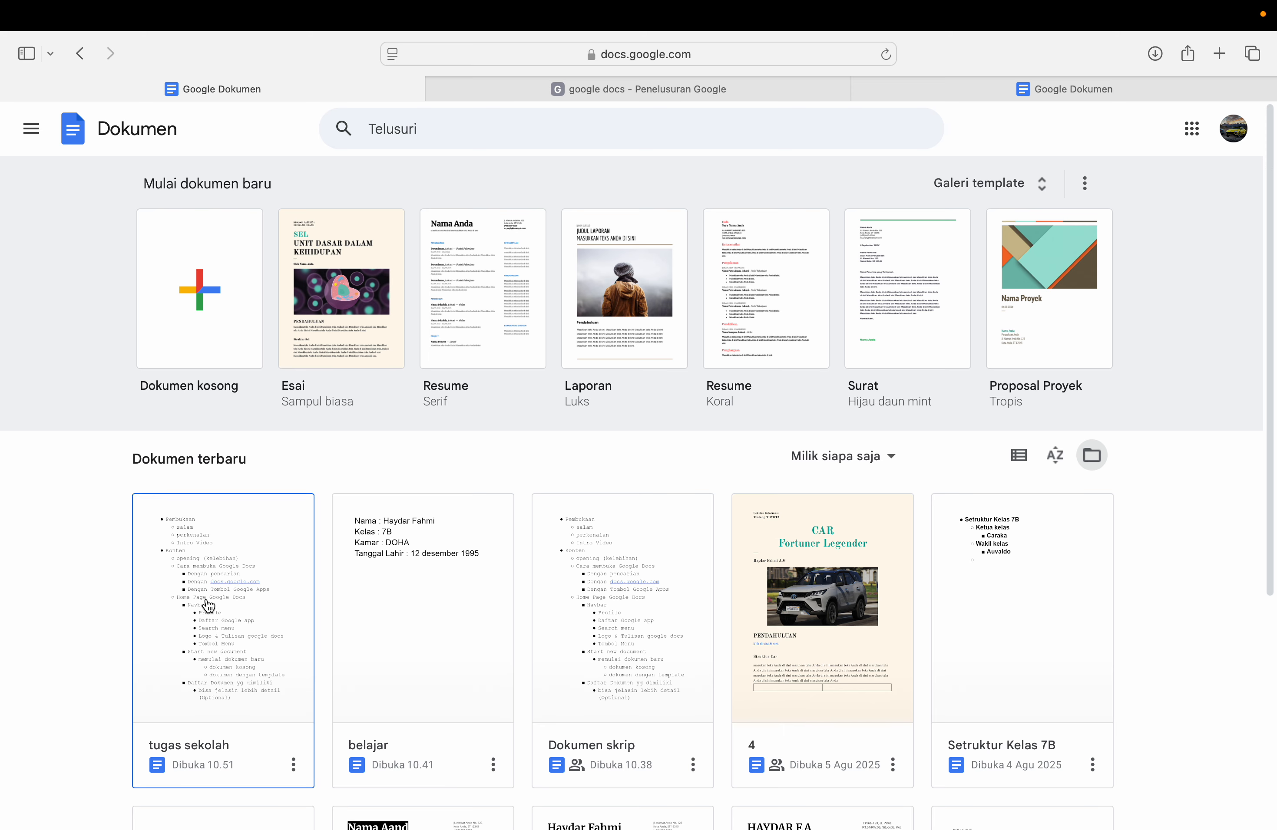
Step: Open the tugas sekolah document and rename it as Tugas IT
click(215, 619)
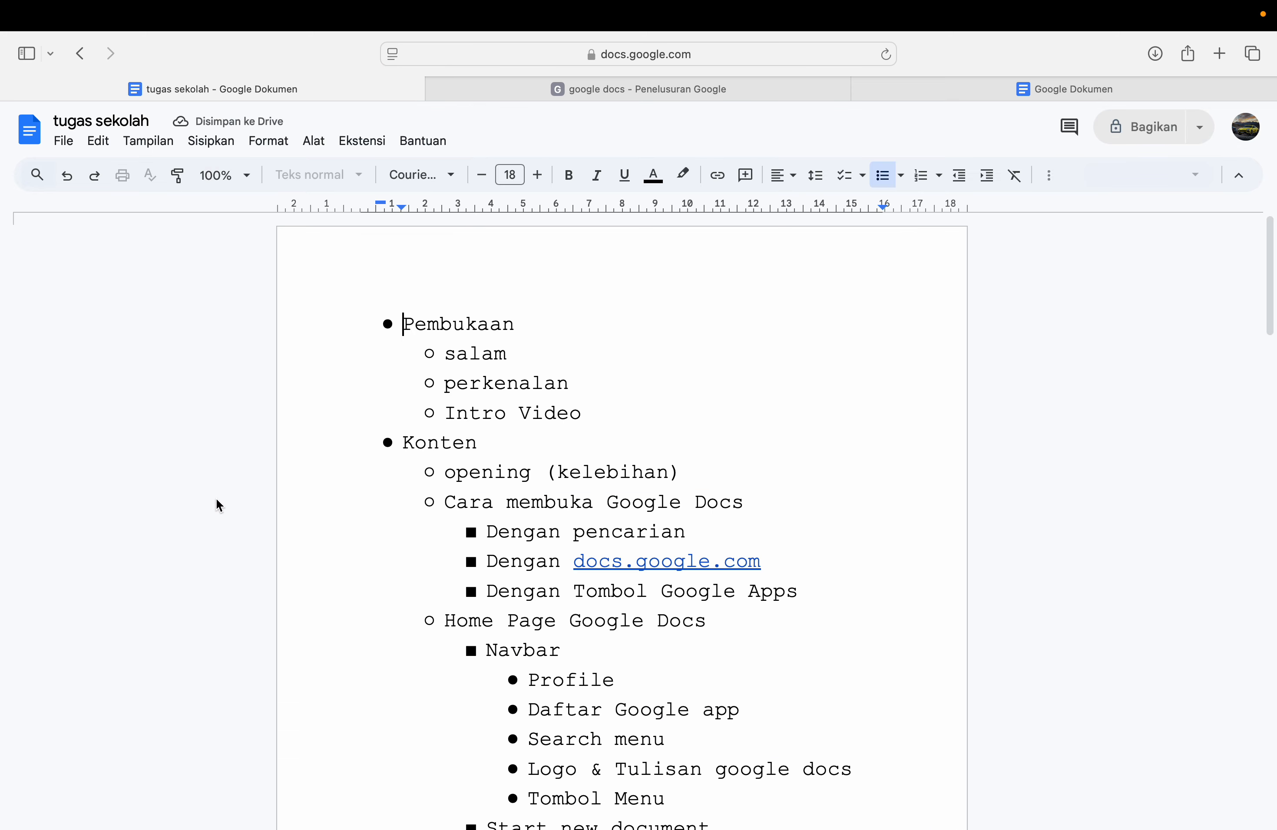
scroll(557, 506, down, 5)
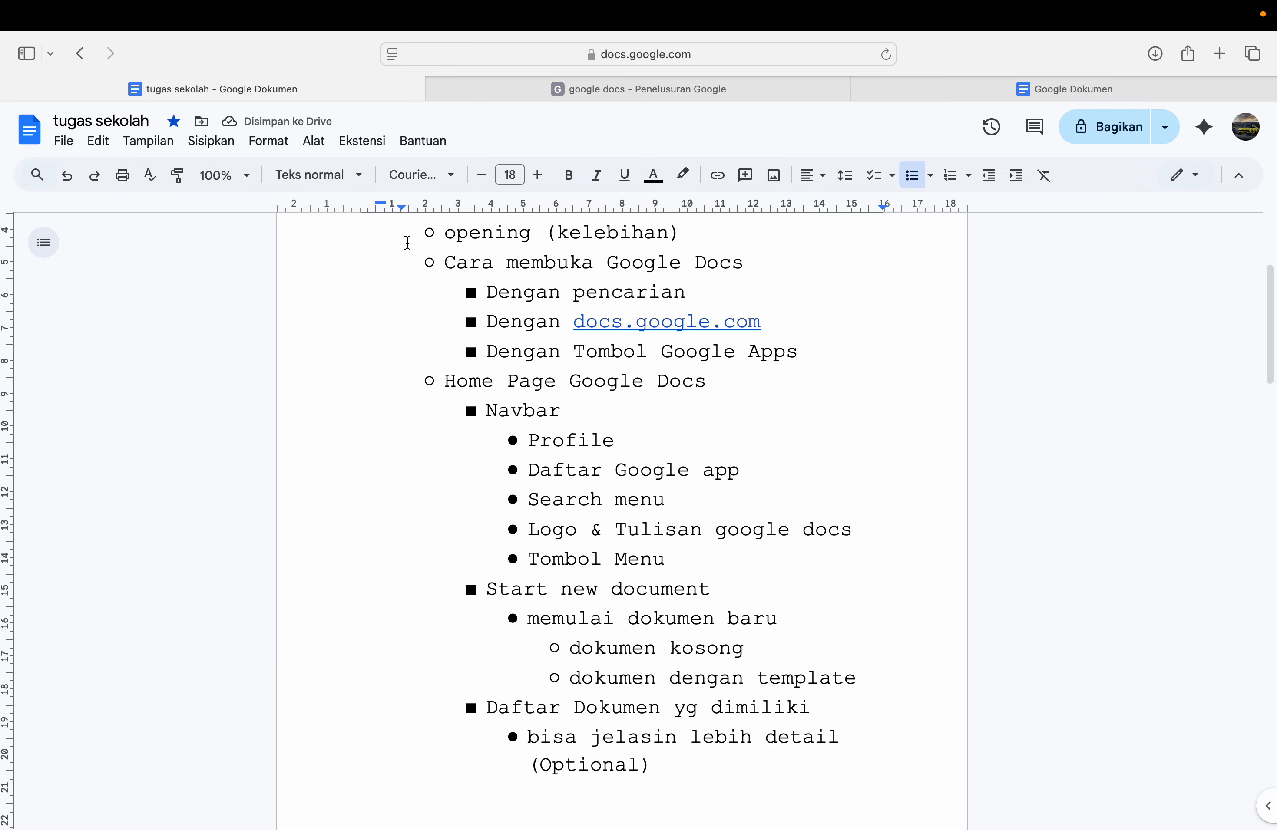
click(150, 119)
drag(150, 118, 52, 125)
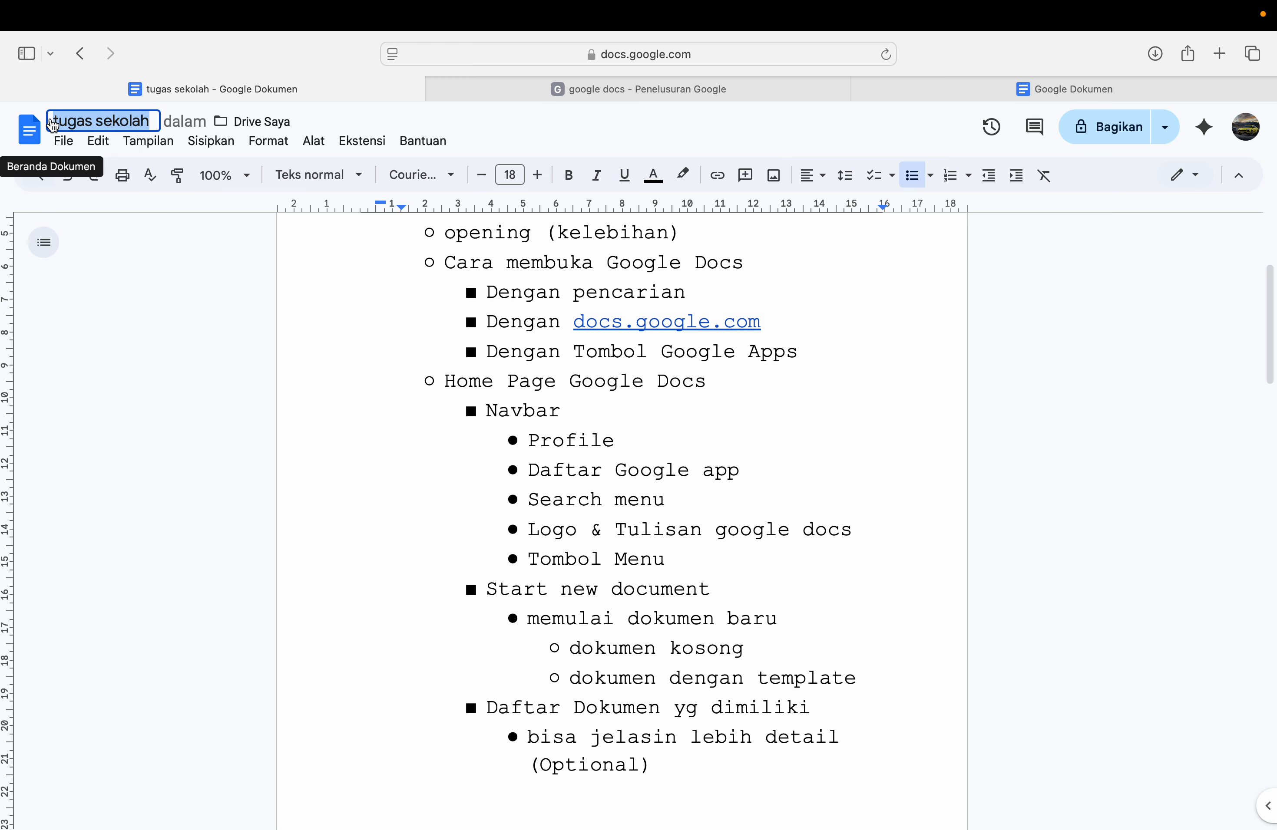
text(Tu)
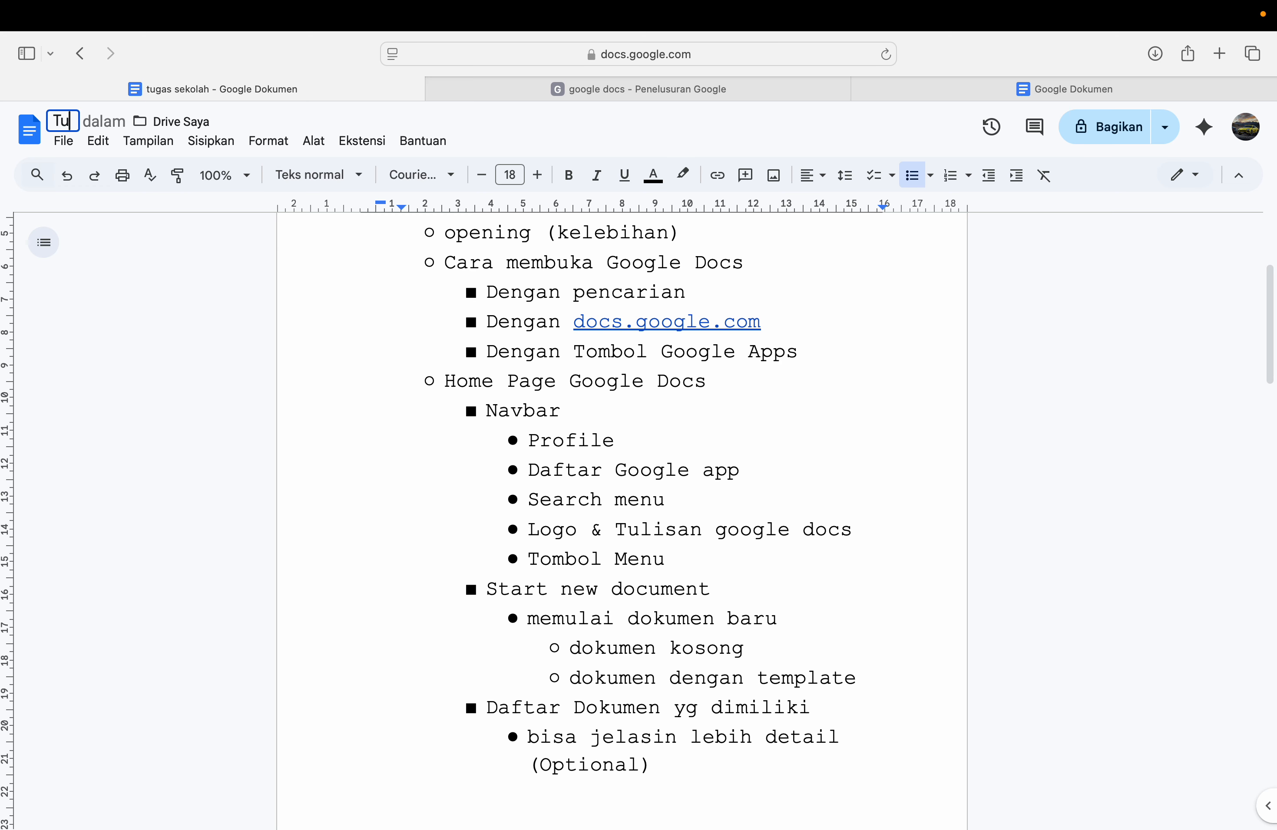
text(gas IT)
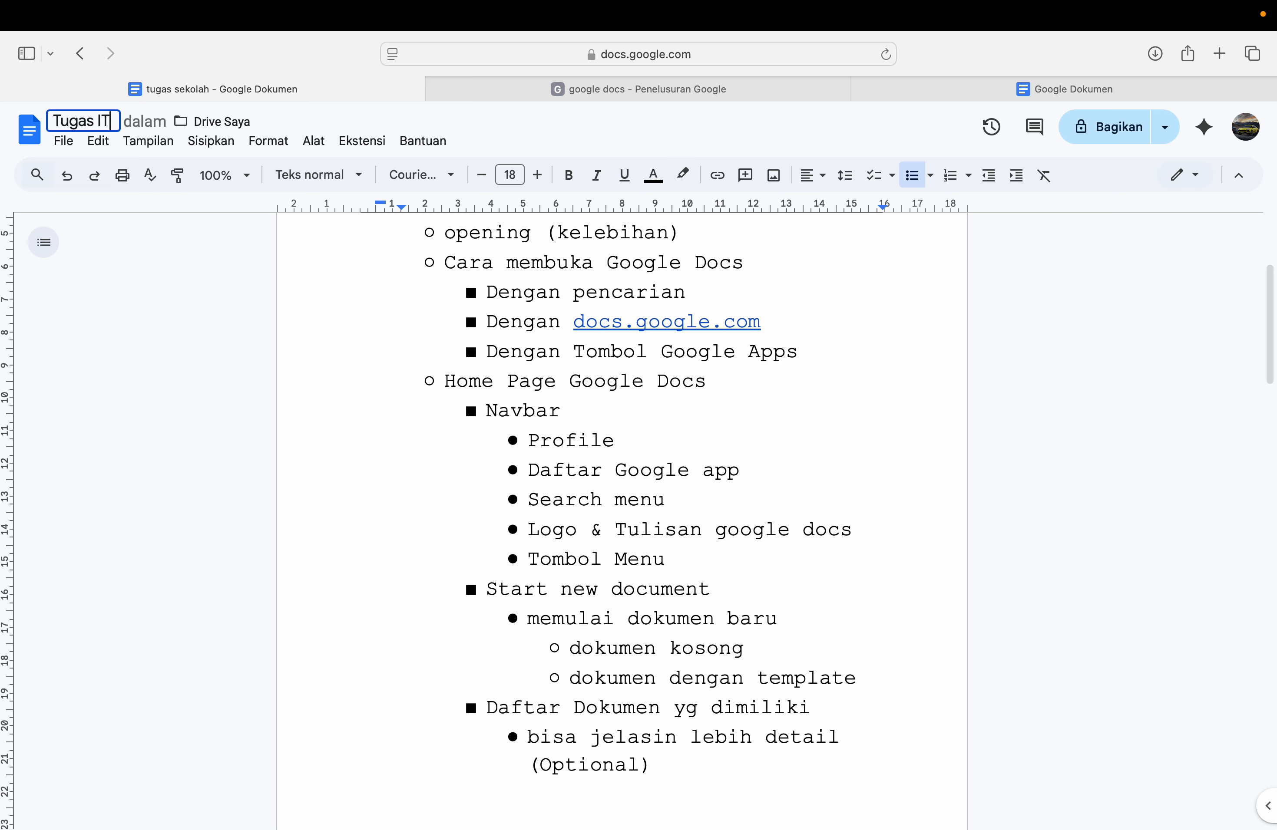
key(Return)
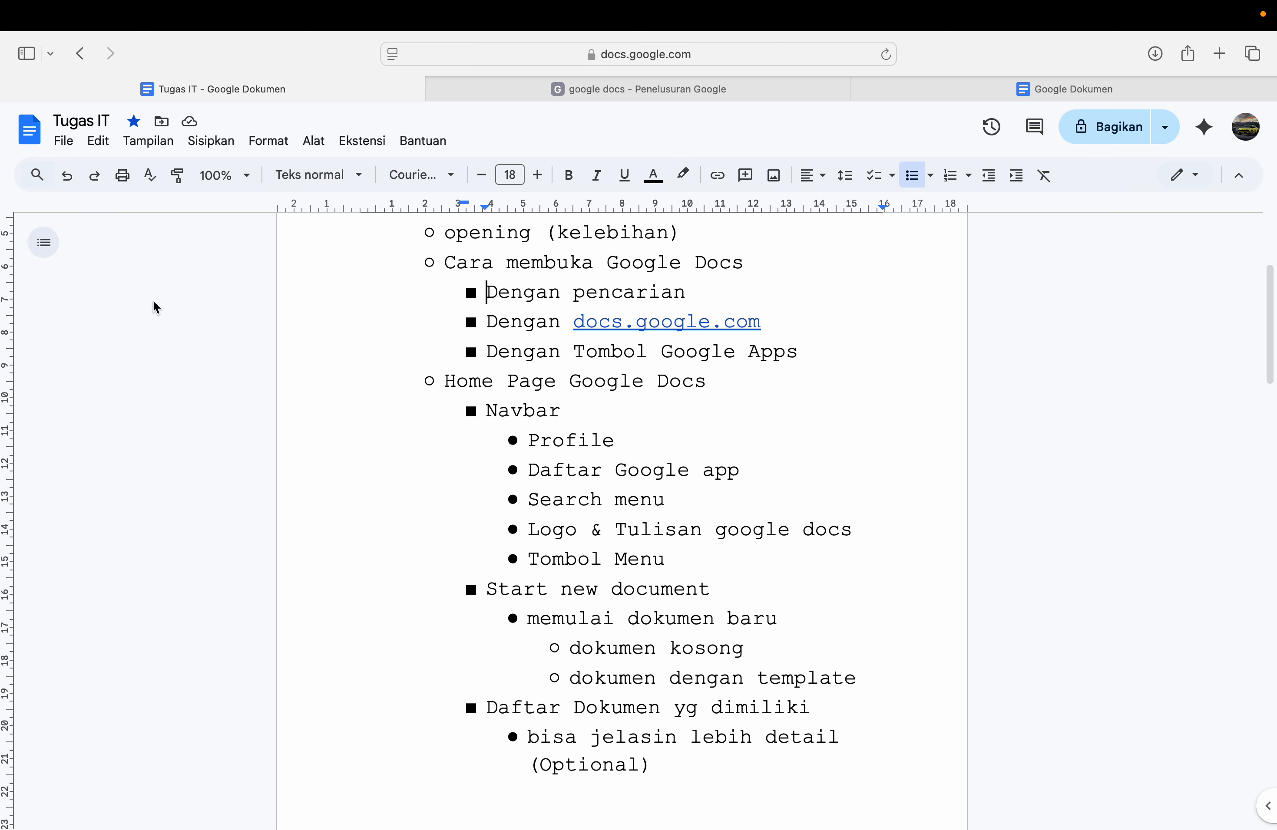
Step: Remove the star from the document, star it again and return to the Docs home page
click(134, 122)
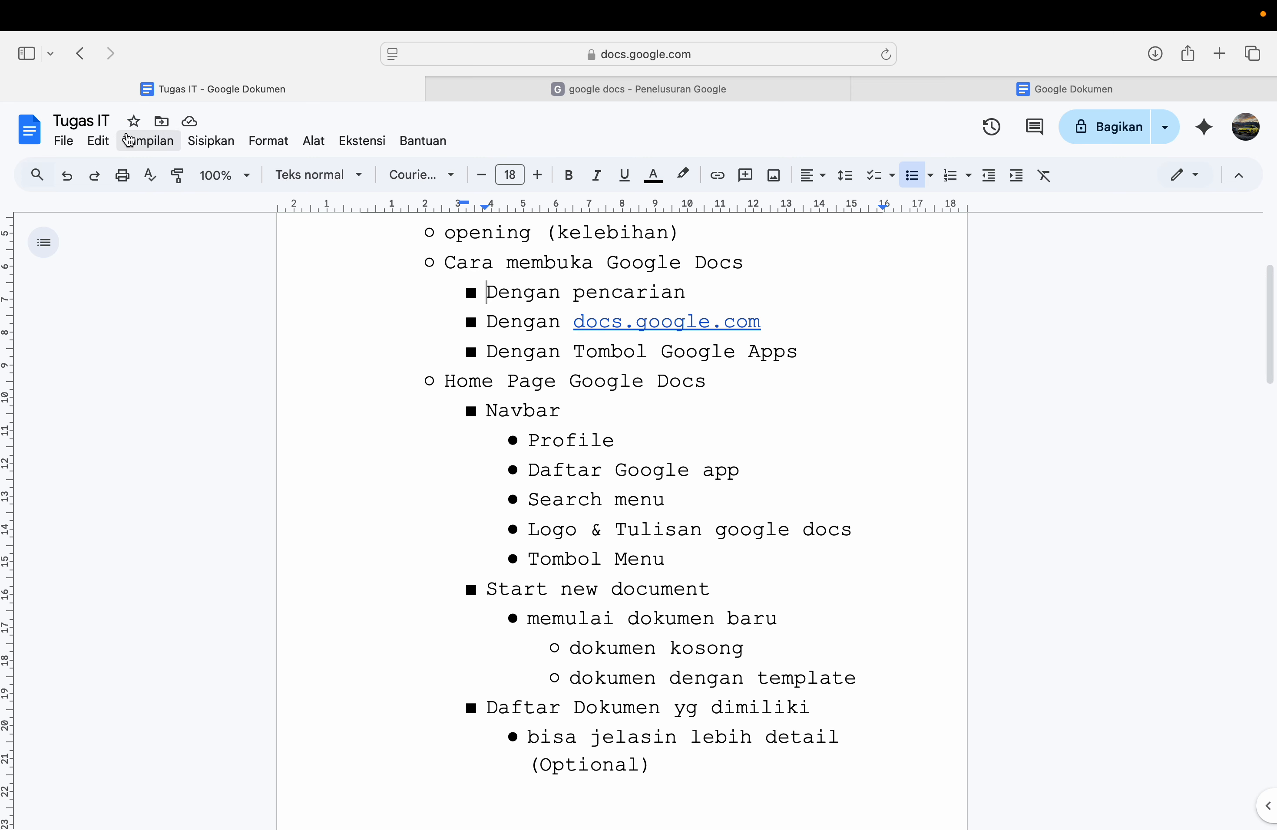
click(133, 123)
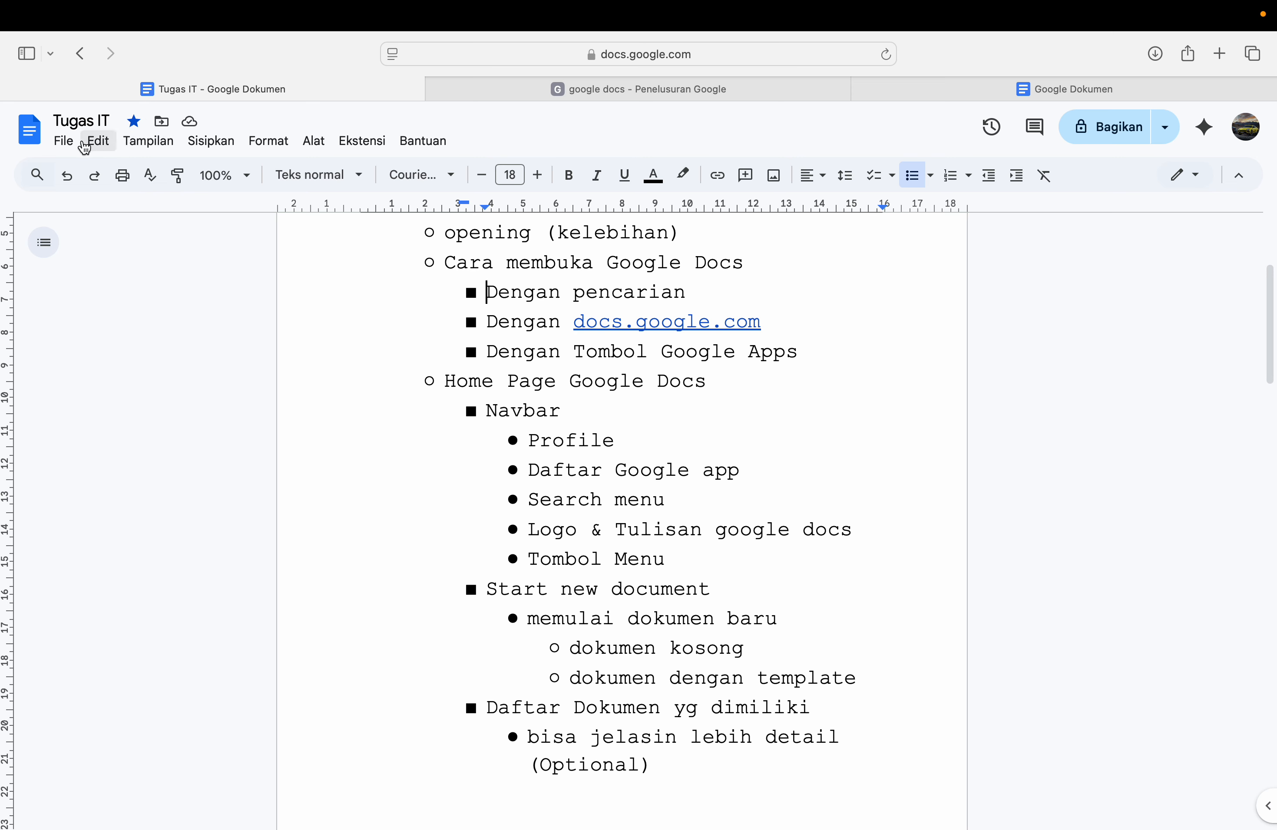
click(22, 141)
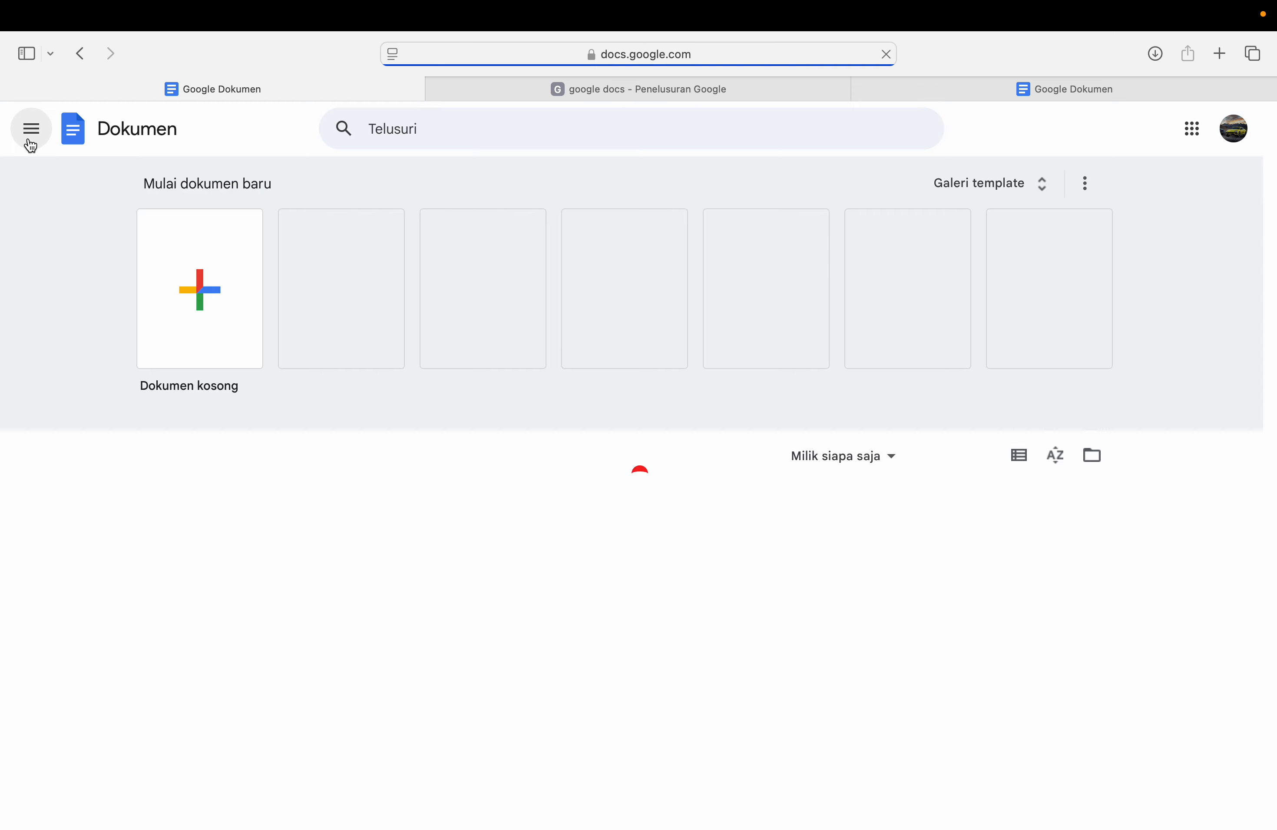
Step: View the Berbintang files in the home page's file picker and close the picker
scroll(834, 548, down, 2)
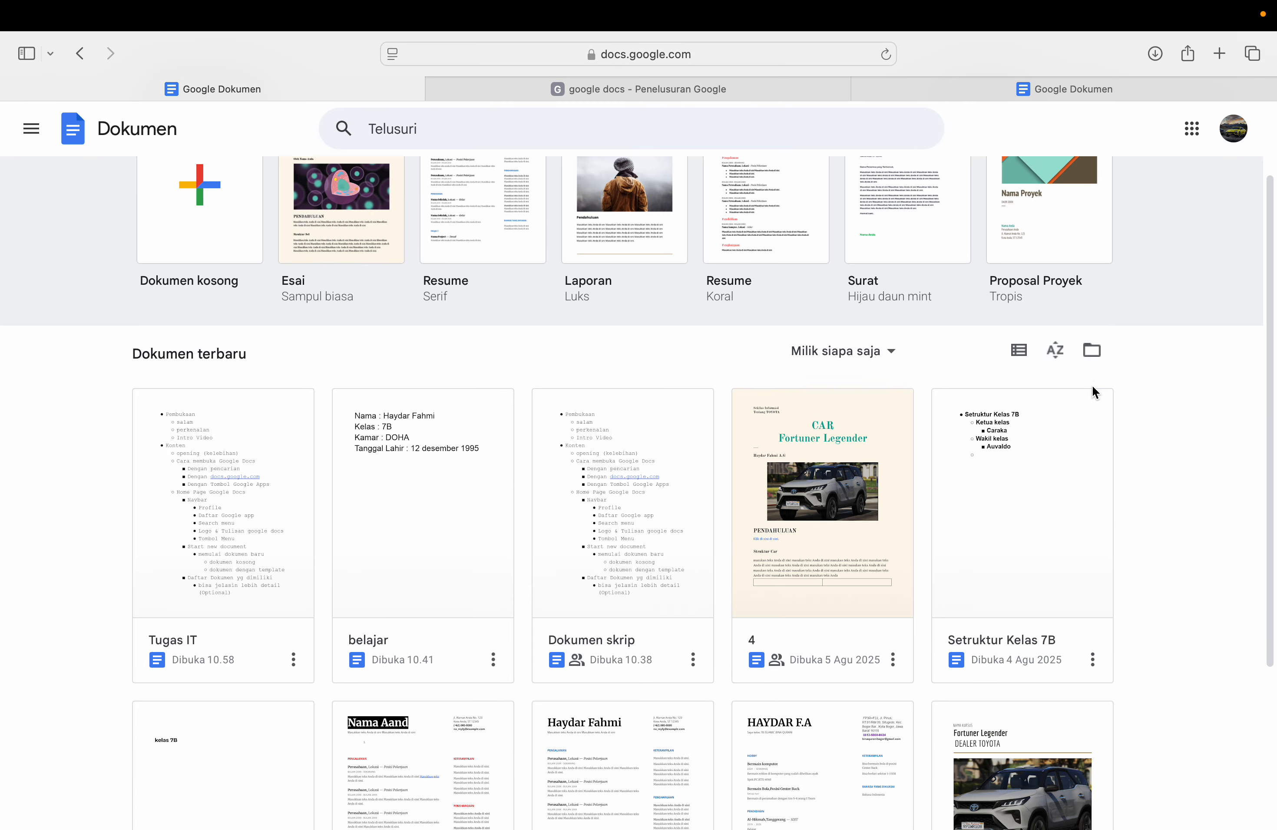
click(1090, 352)
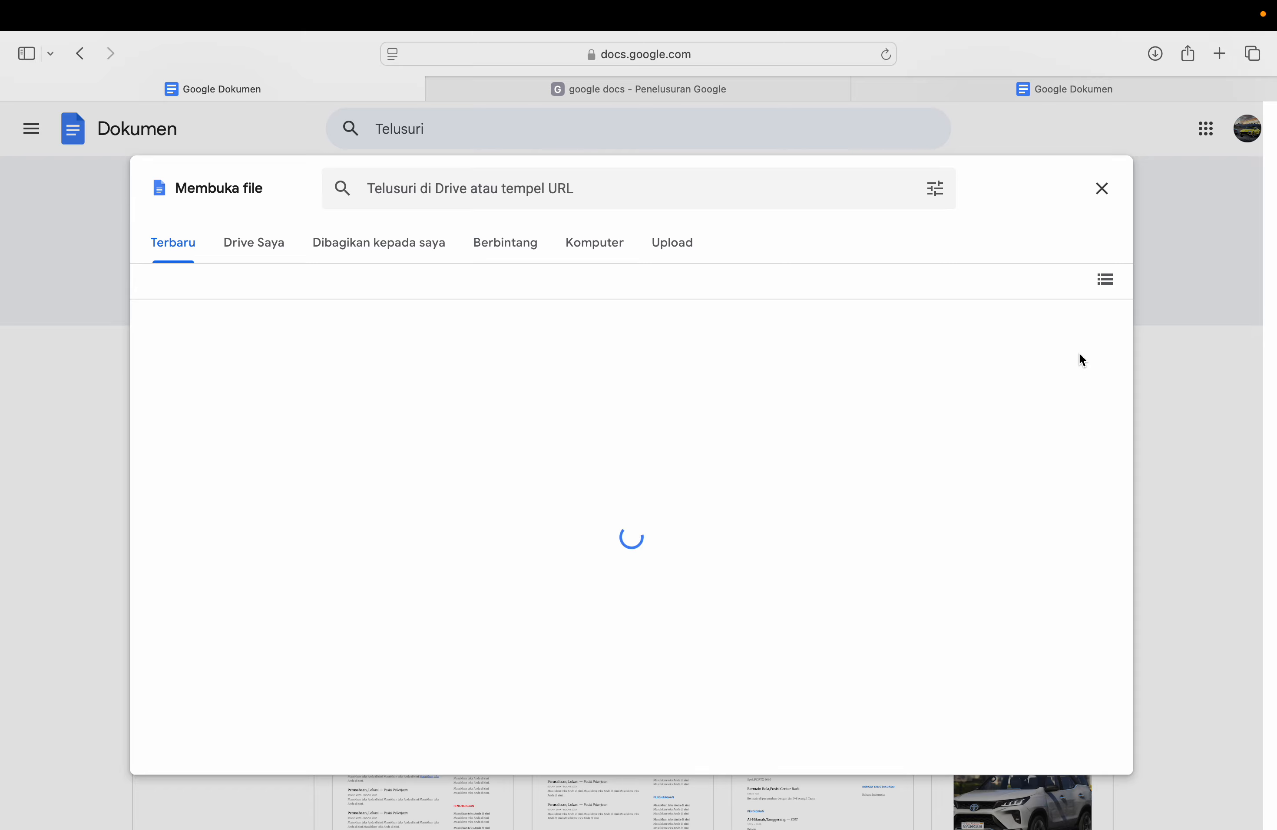
click(507, 249)
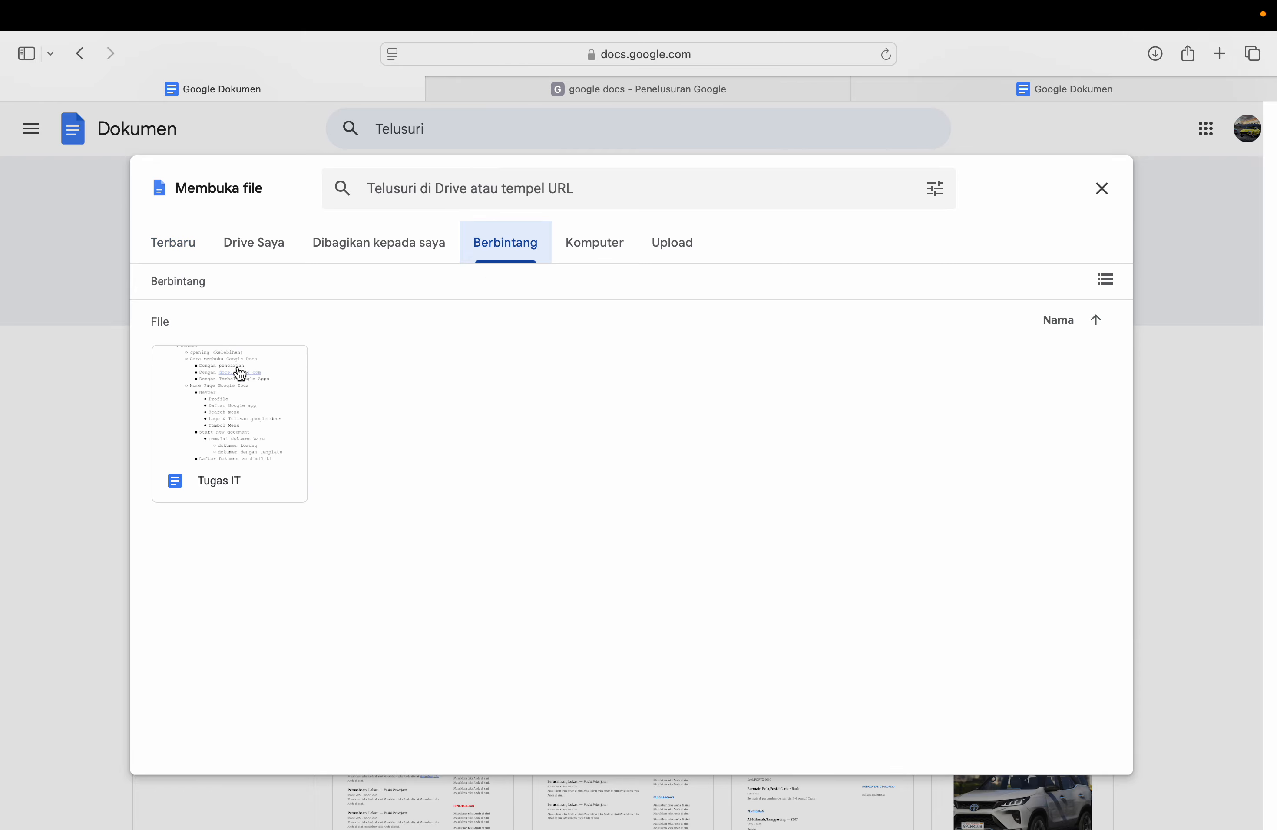
click(1100, 192)
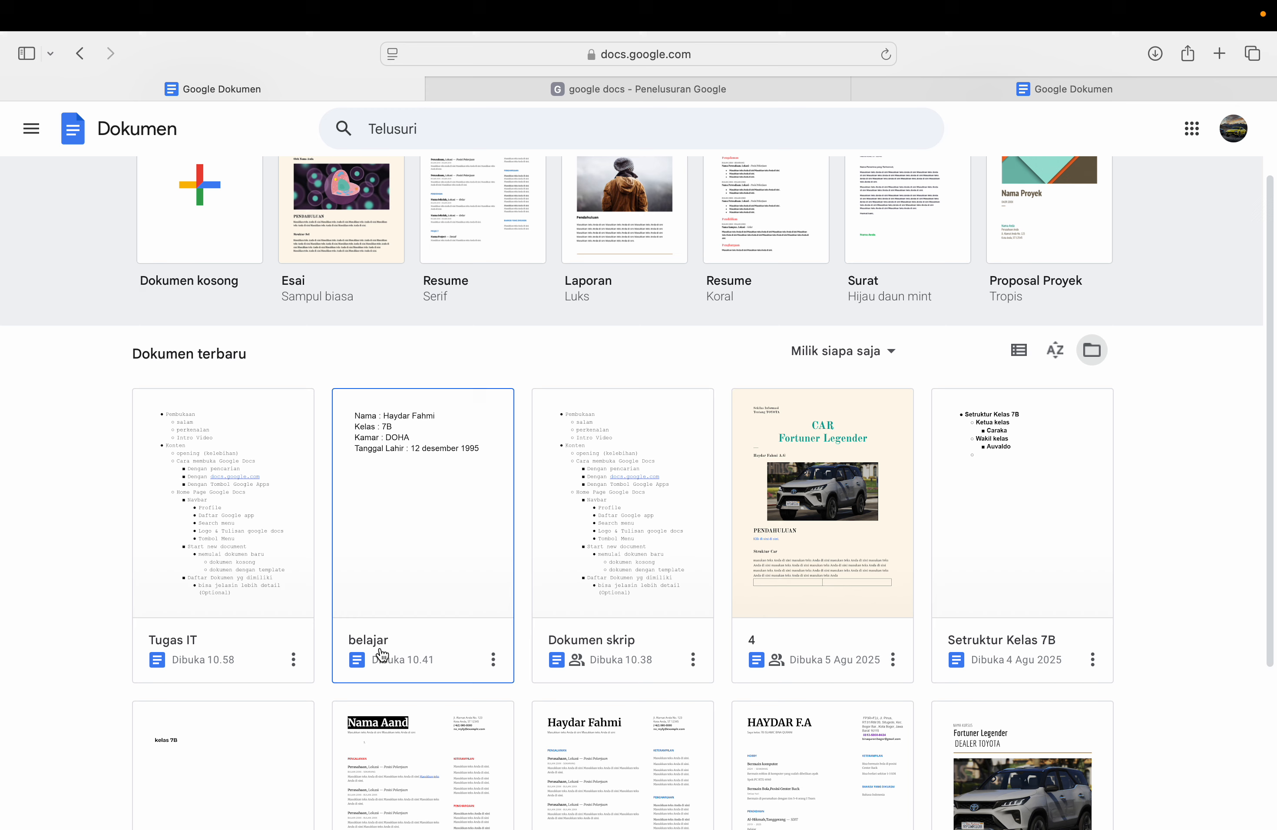
Step: Reopen Tugas IT, review the Berbintang and Semua lokasi destinations for moving it, and cancel the move
click(218, 589)
scroll(432, 448, down, 6)
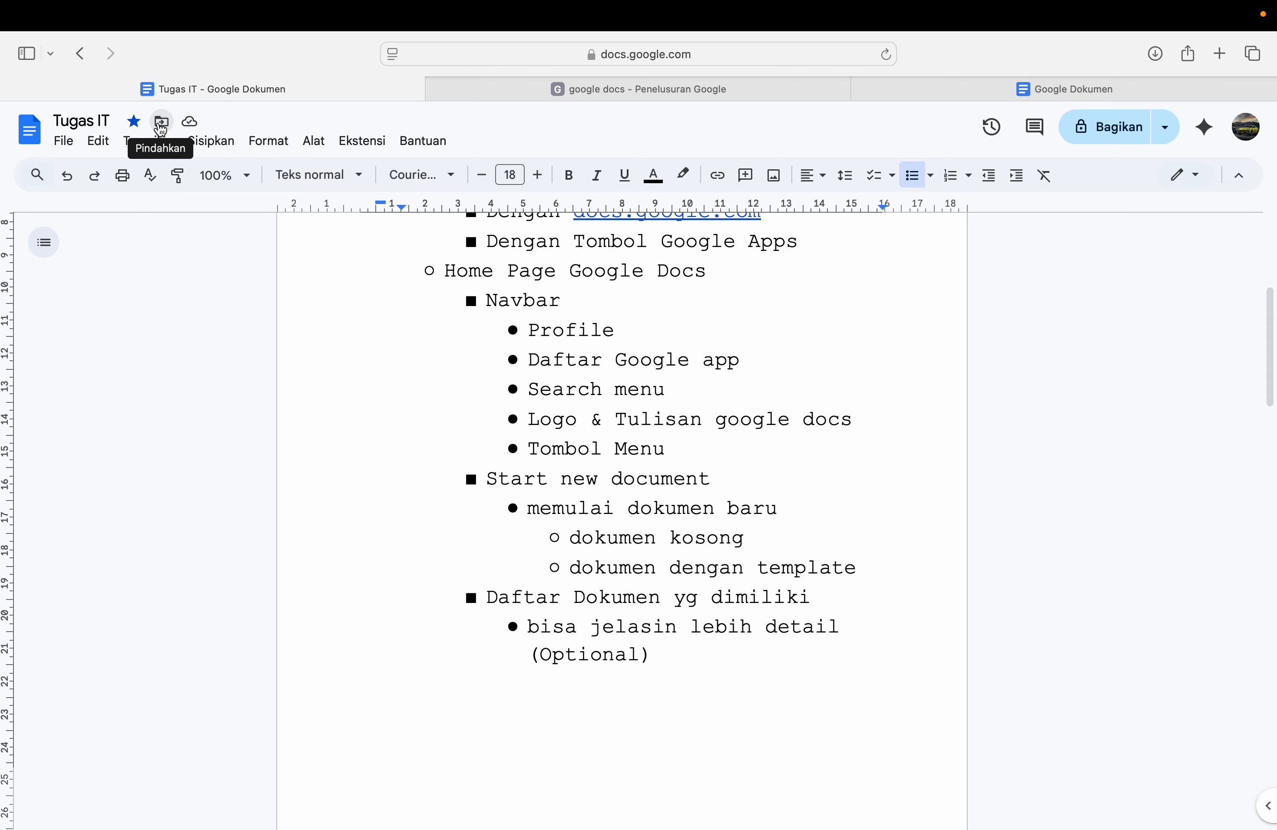
click(161, 123)
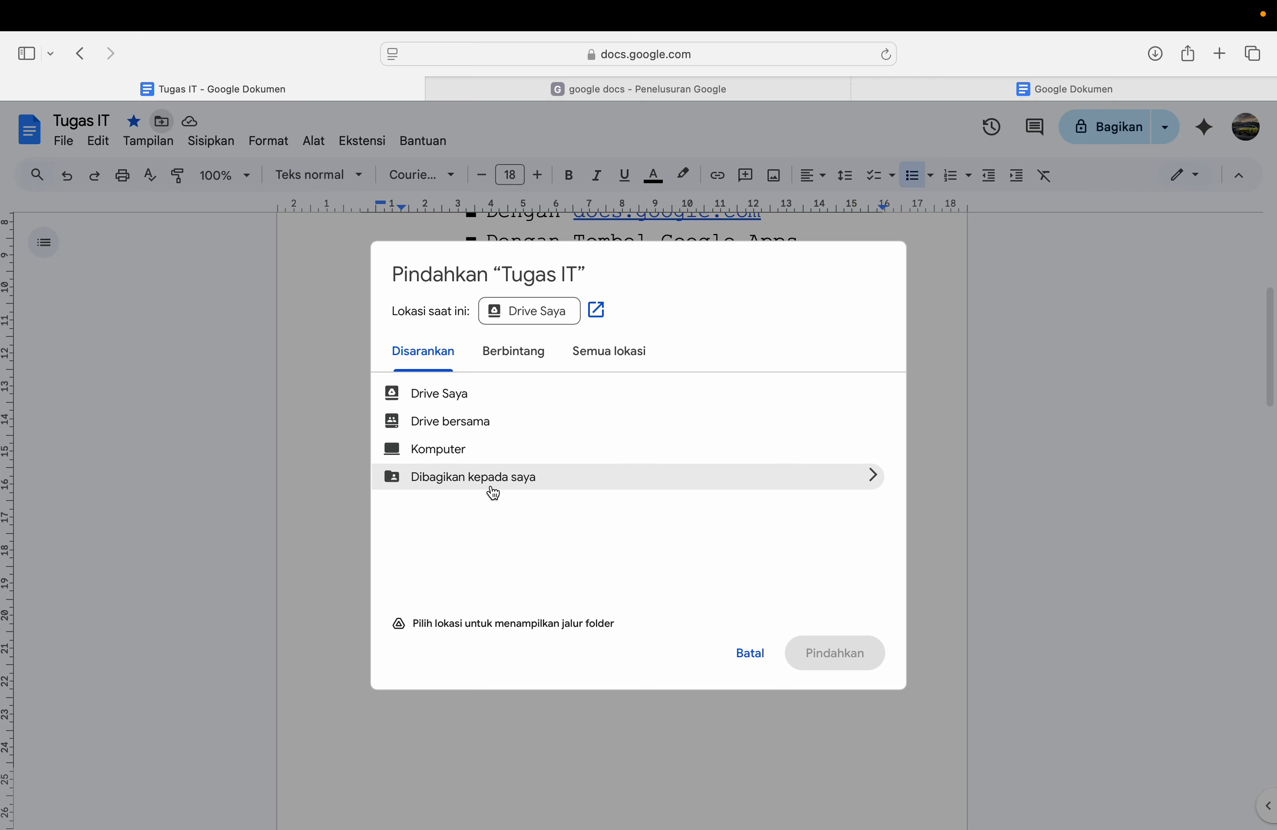
click(501, 364)
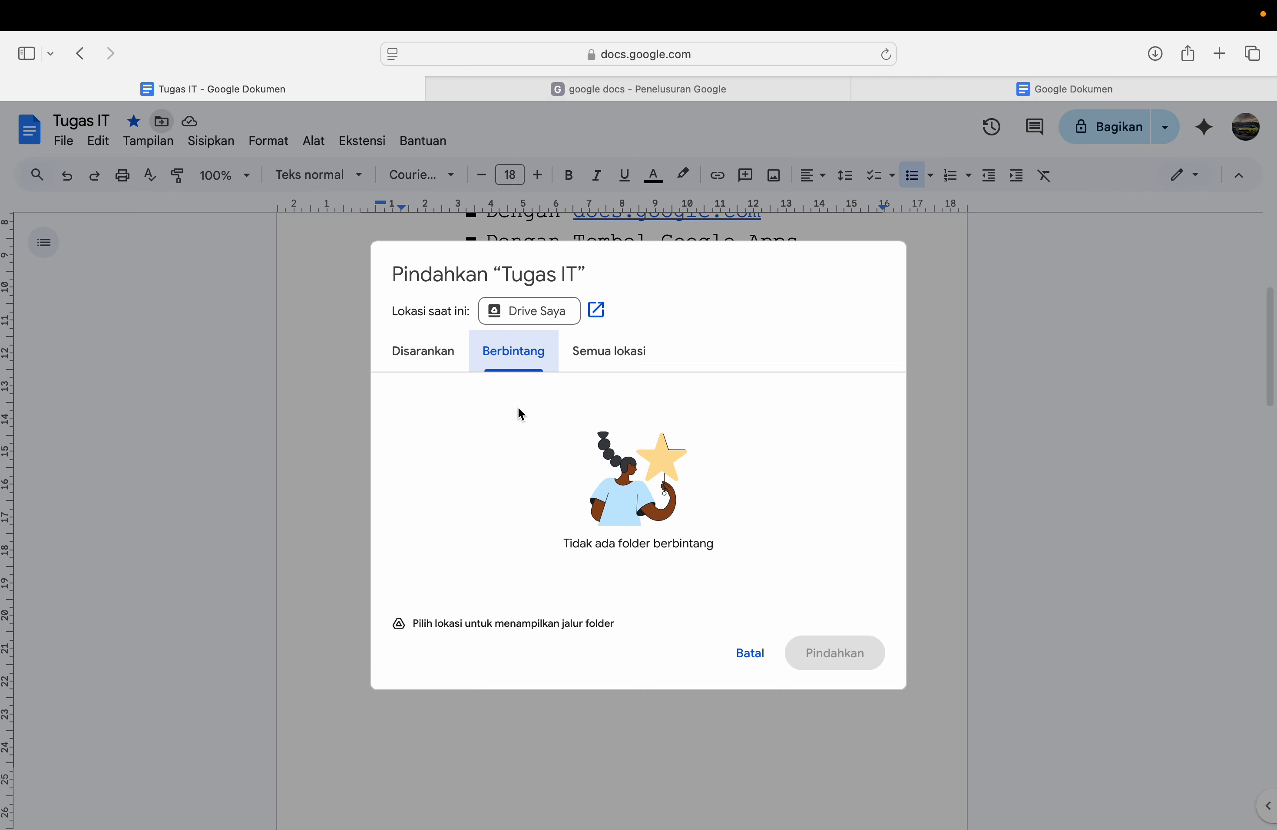
click(601, 357)
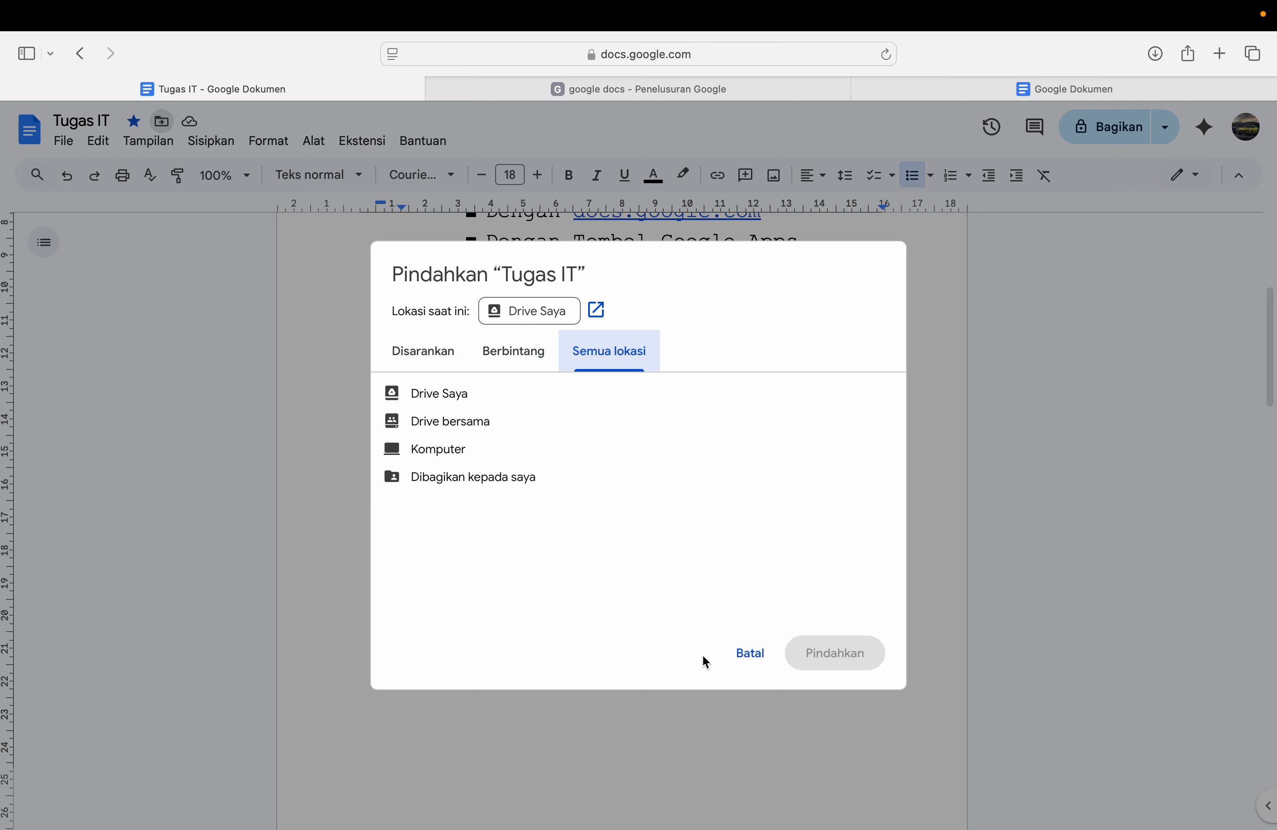
click(744, 654)
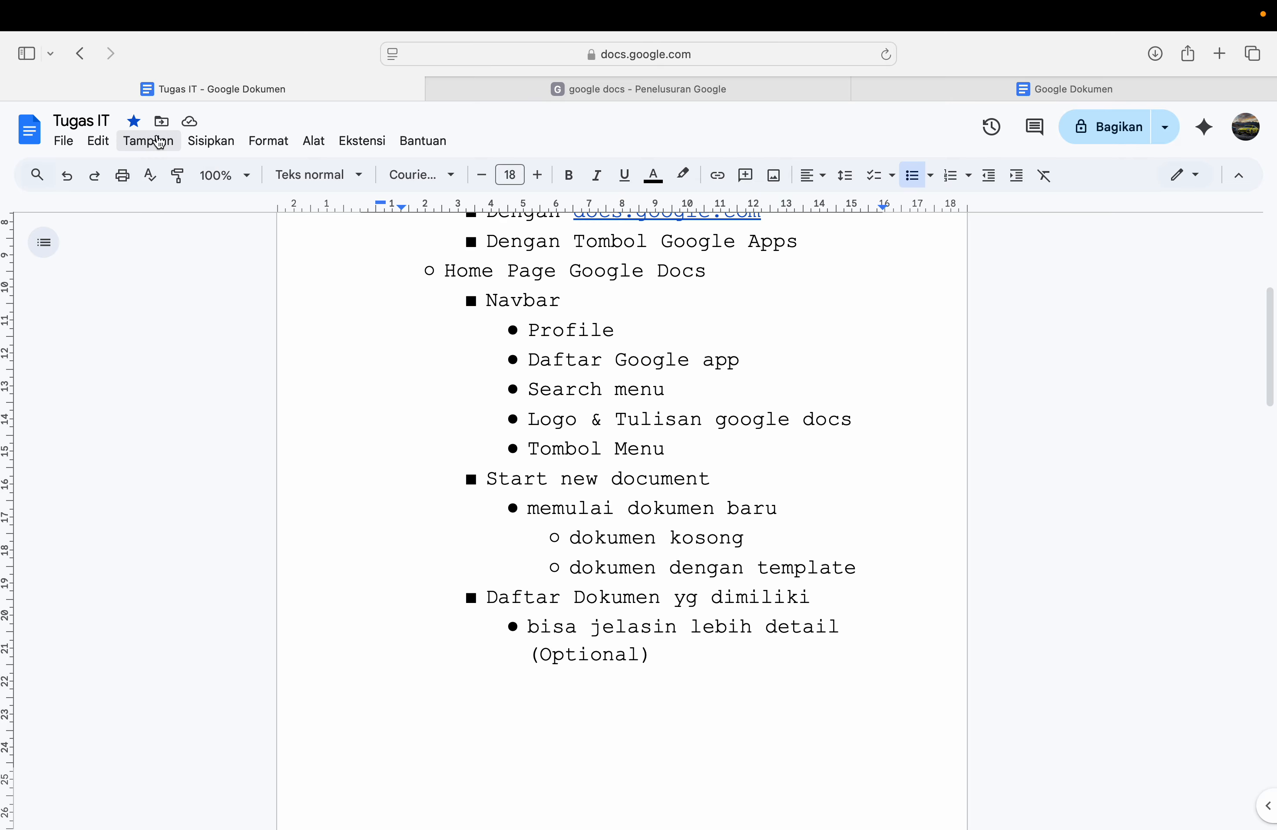
Step: Check the document's Drive save status, and add the word "polisi" after "(Optional)" and delete it again
click(189, 124)
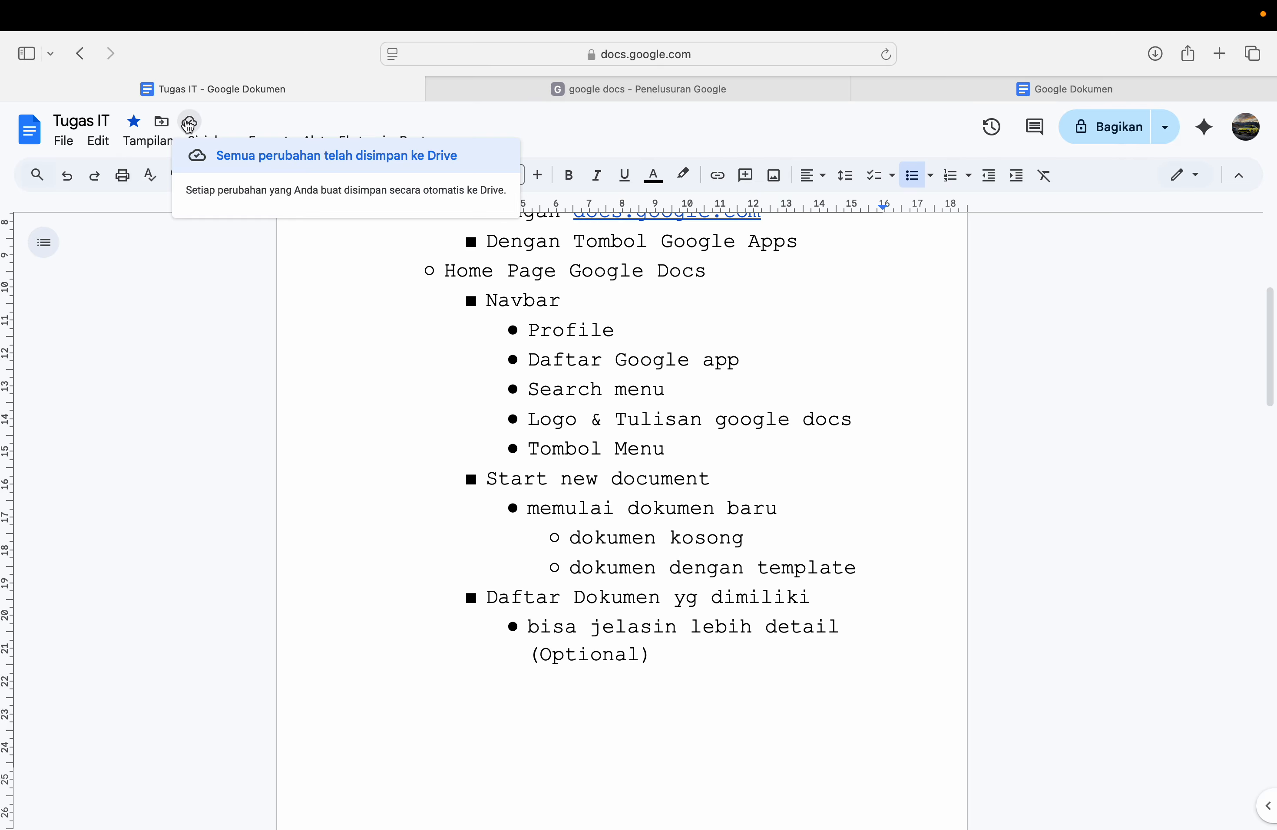
click(175, 267)
double_click(677, 656)
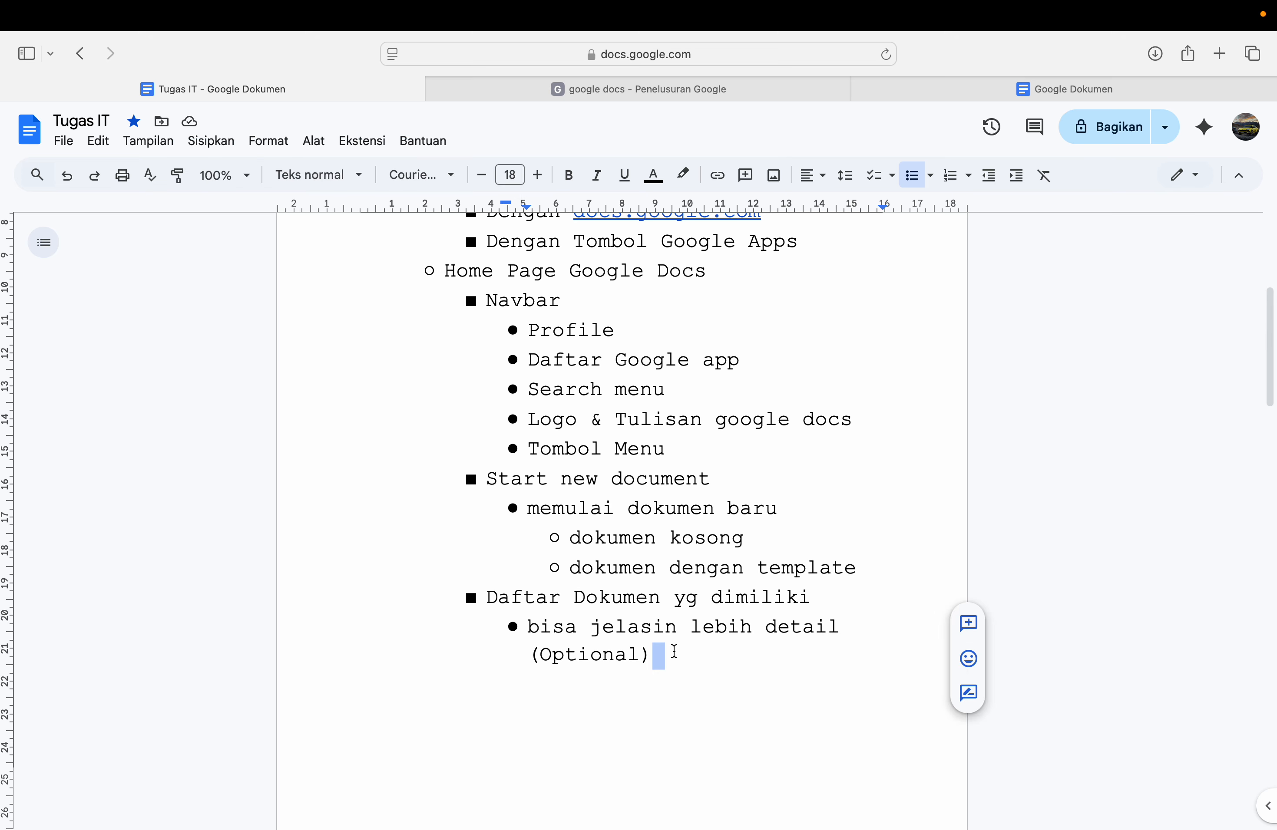
click(675, 652)
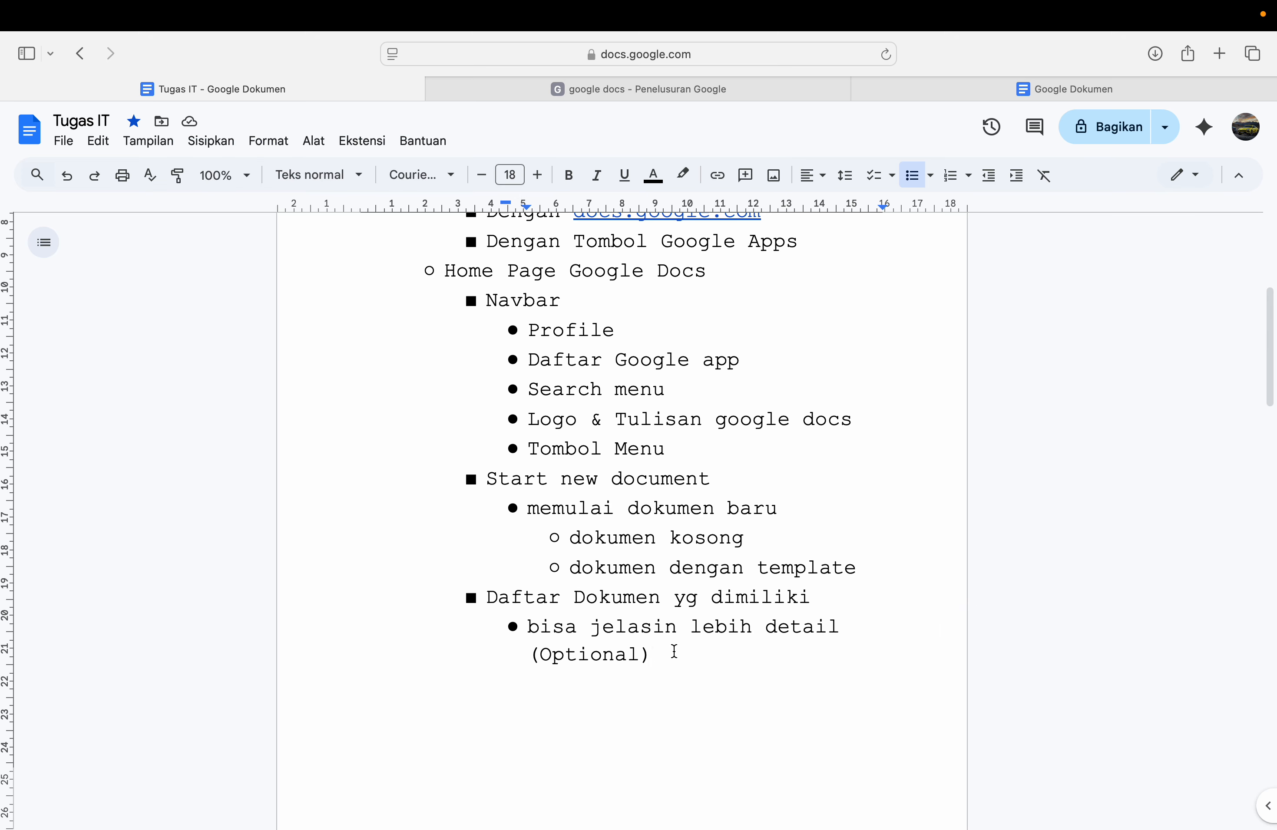
text(polisi)
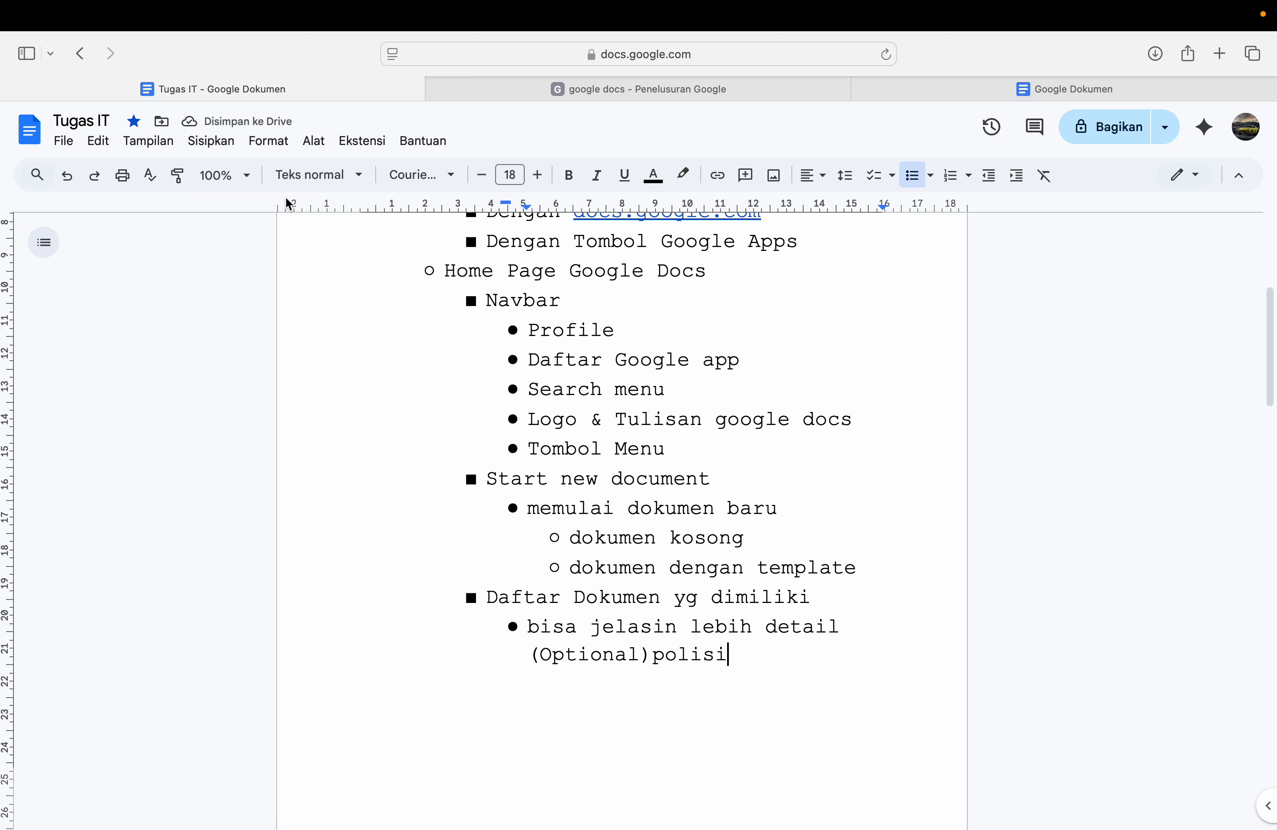
drag(728, 658, 654, 663)
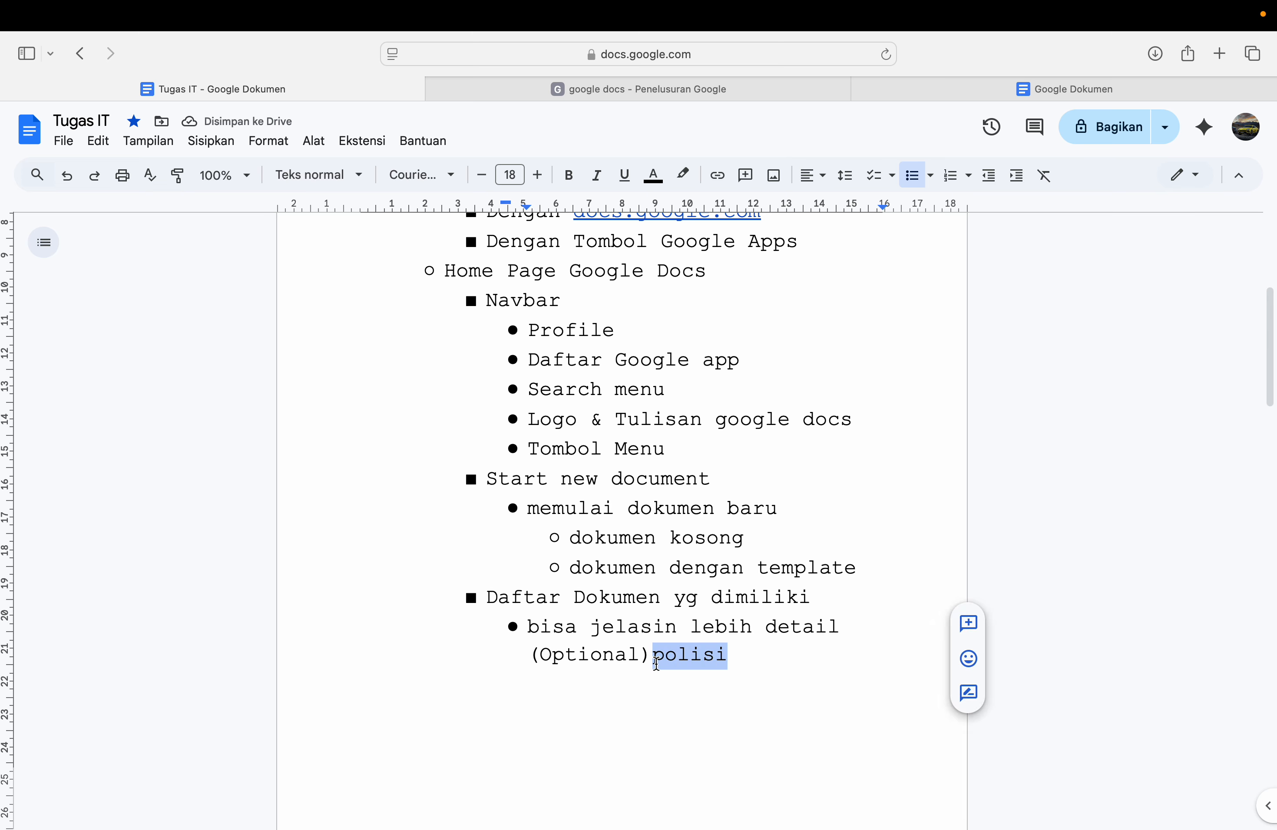
key(BackSpace)
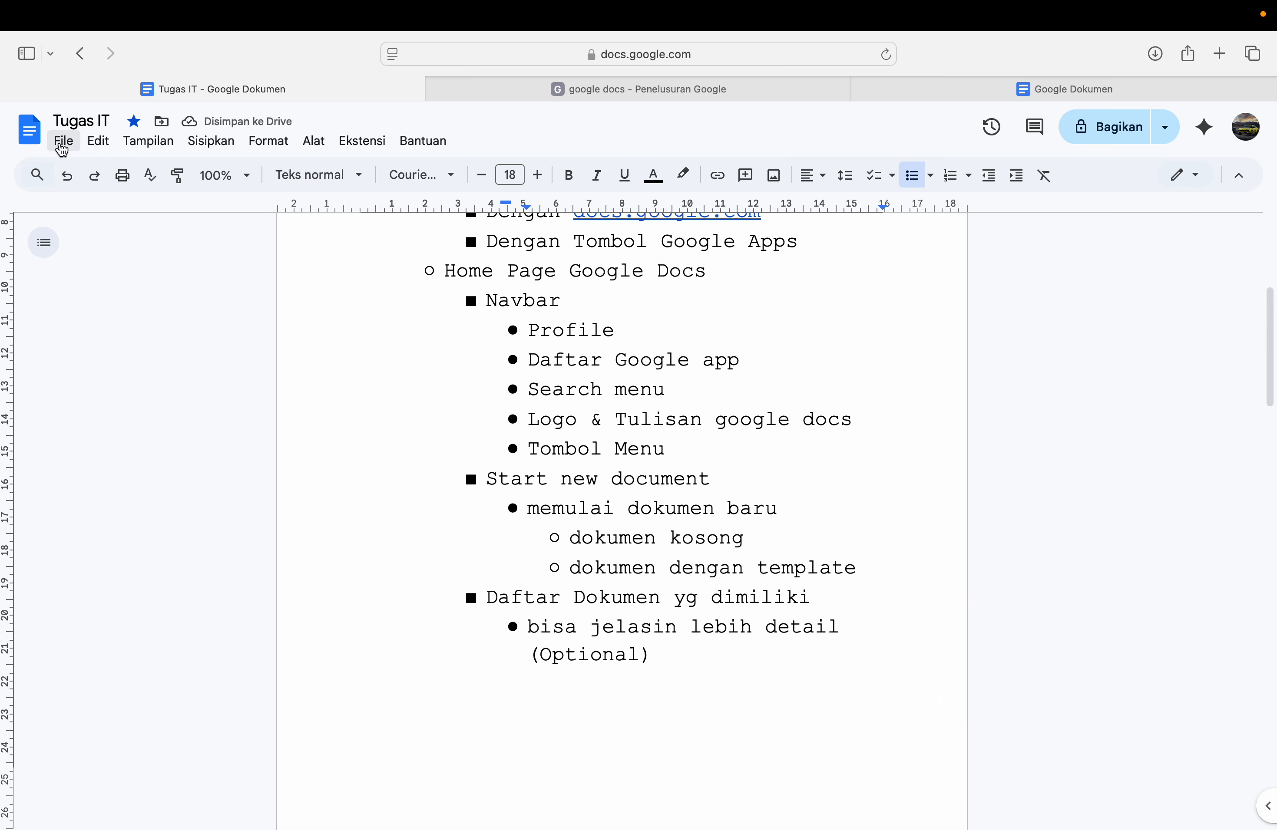
Step: Review the Baru options for new documents, and browse the Terbaru files offered by Buka without opening one
click(63, 142)
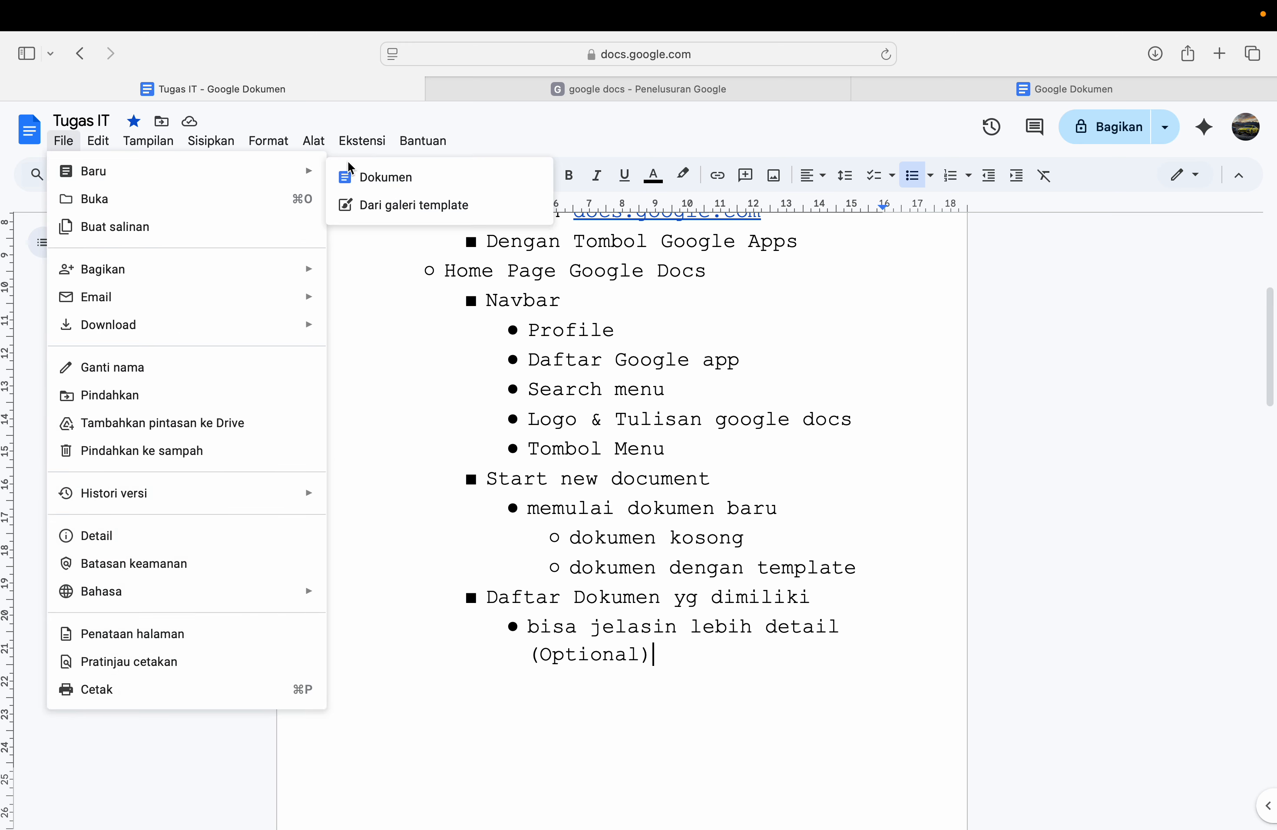
mouse_move(309, 176)
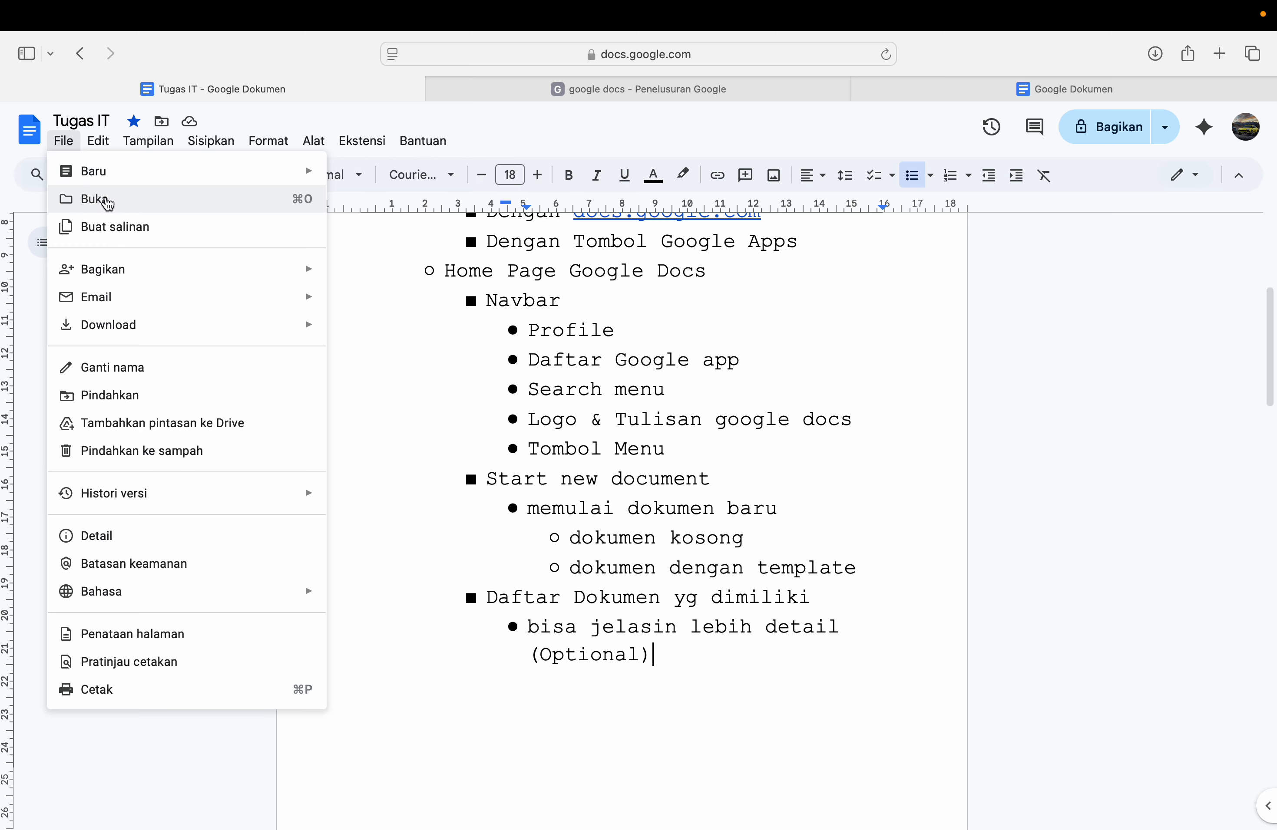
click(105, 203)
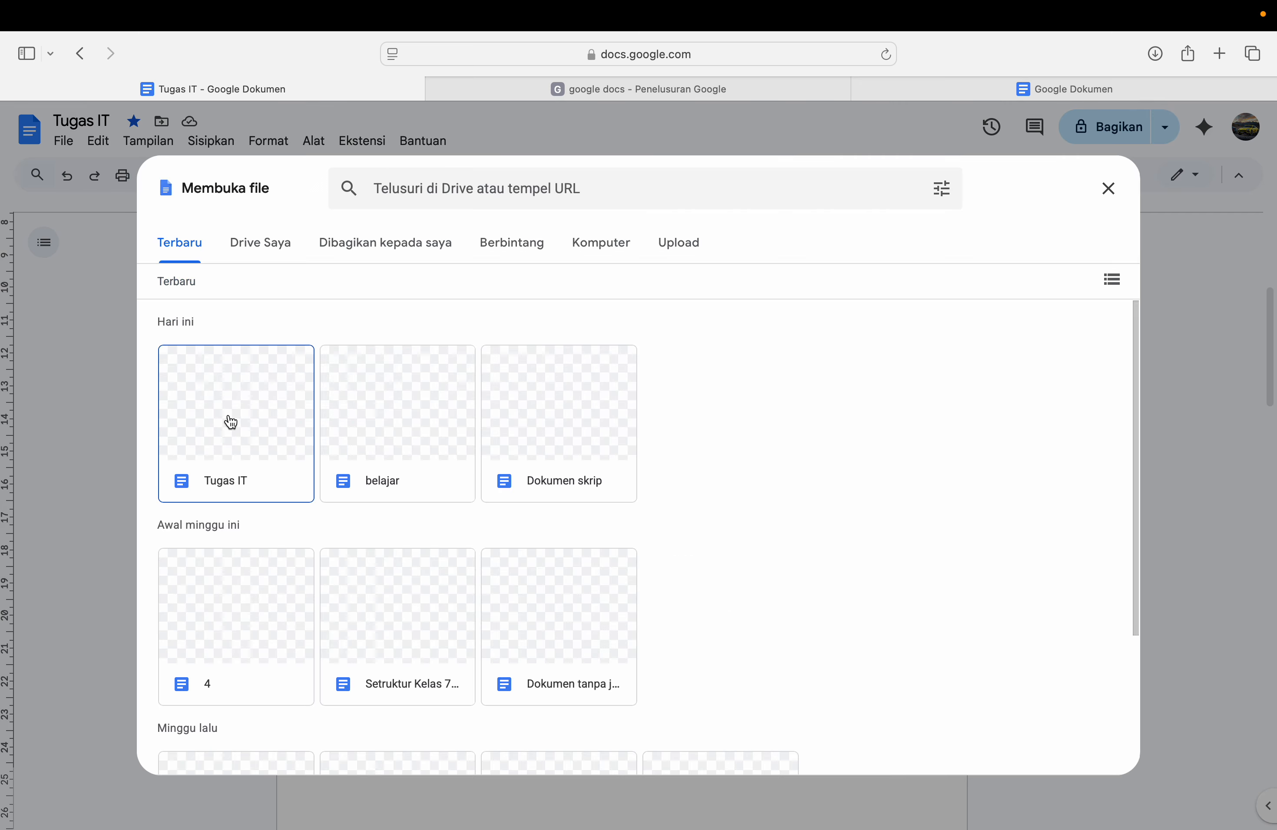
scroll(518, 507, down, 2)
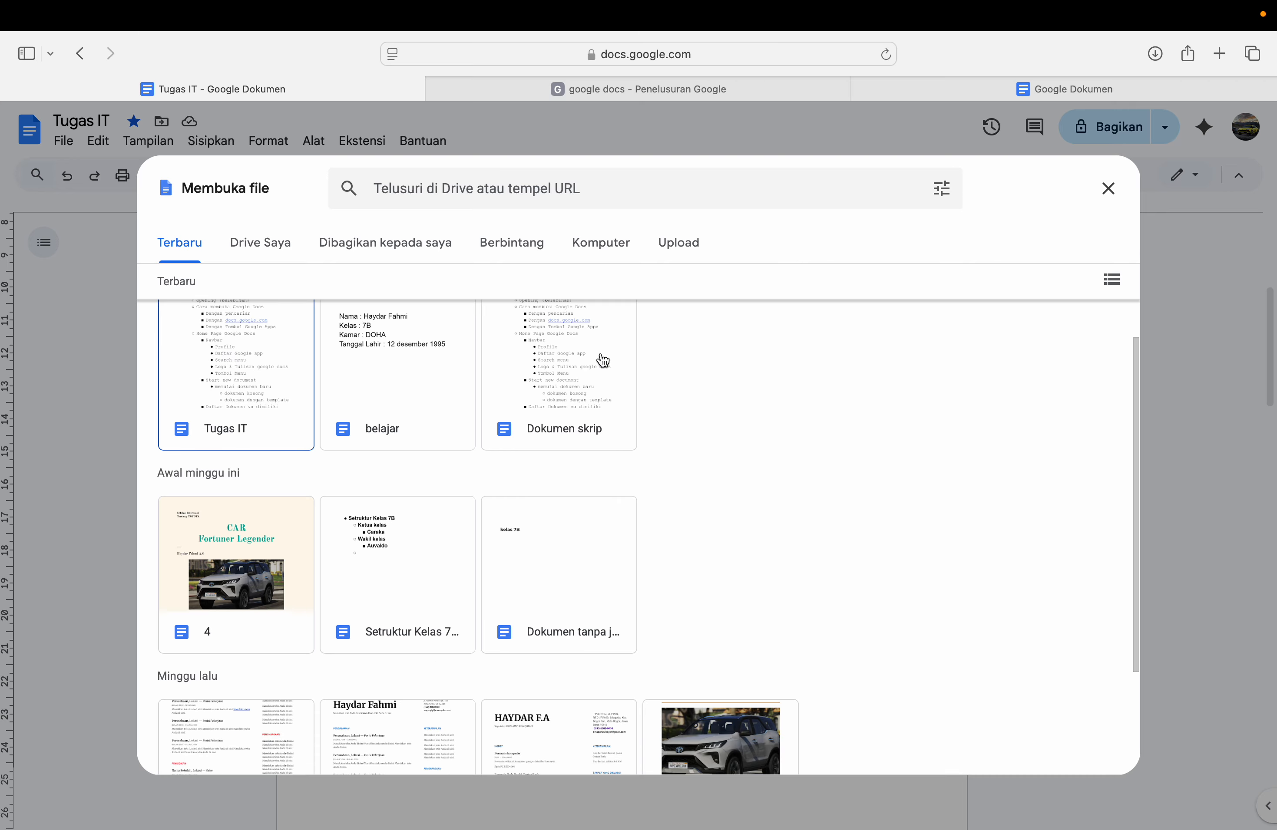
click(1103, 188)
Step: Open the copy settings for Tugas IT from Buat salinan and cancel without creating a copy
click(64, 141)
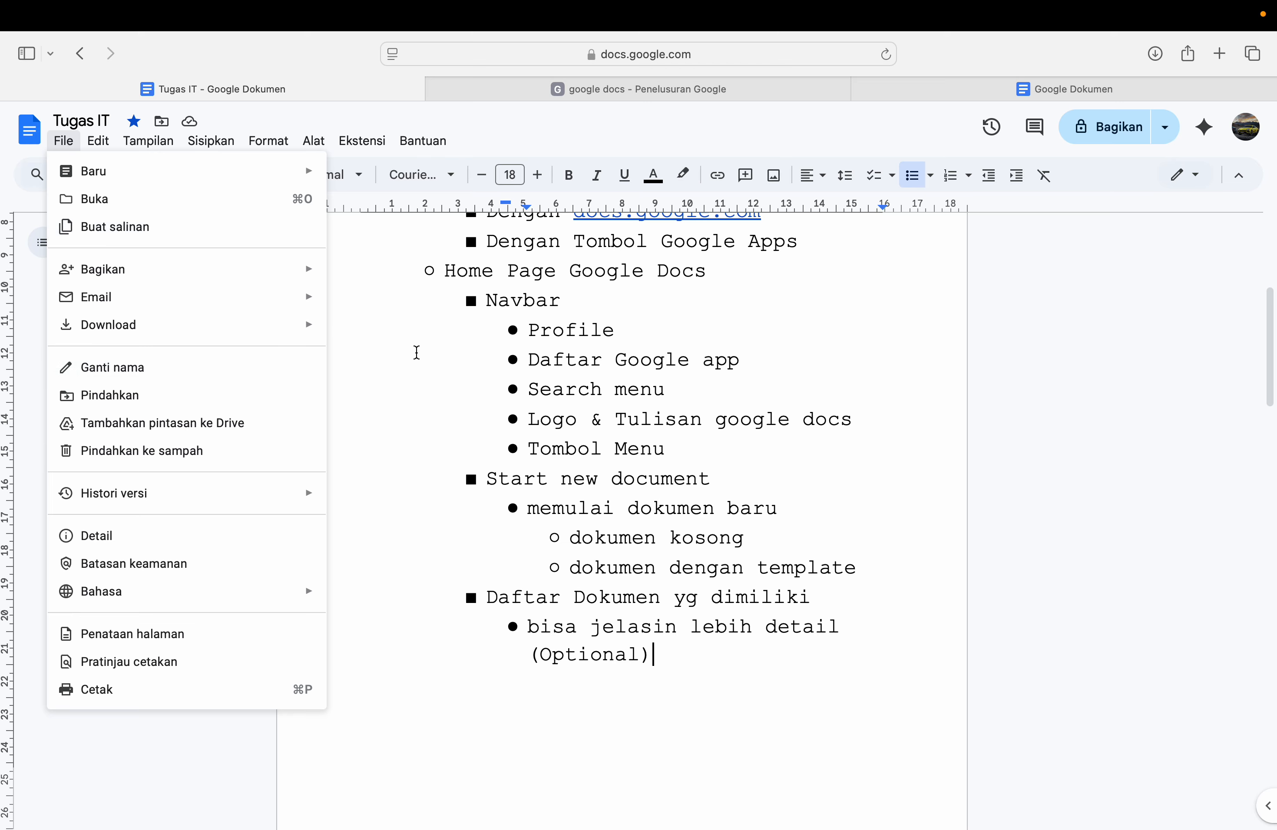
click(138, 238)
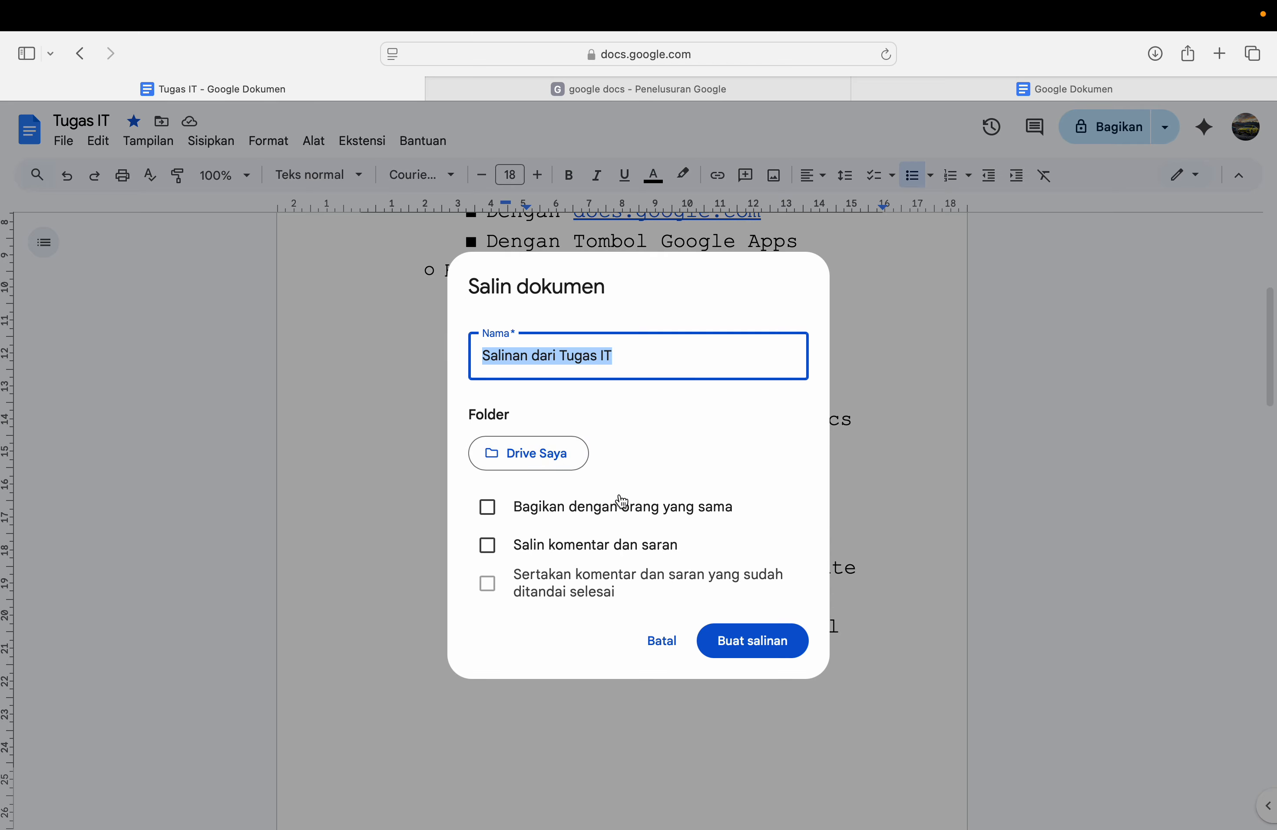
click(654, 646)
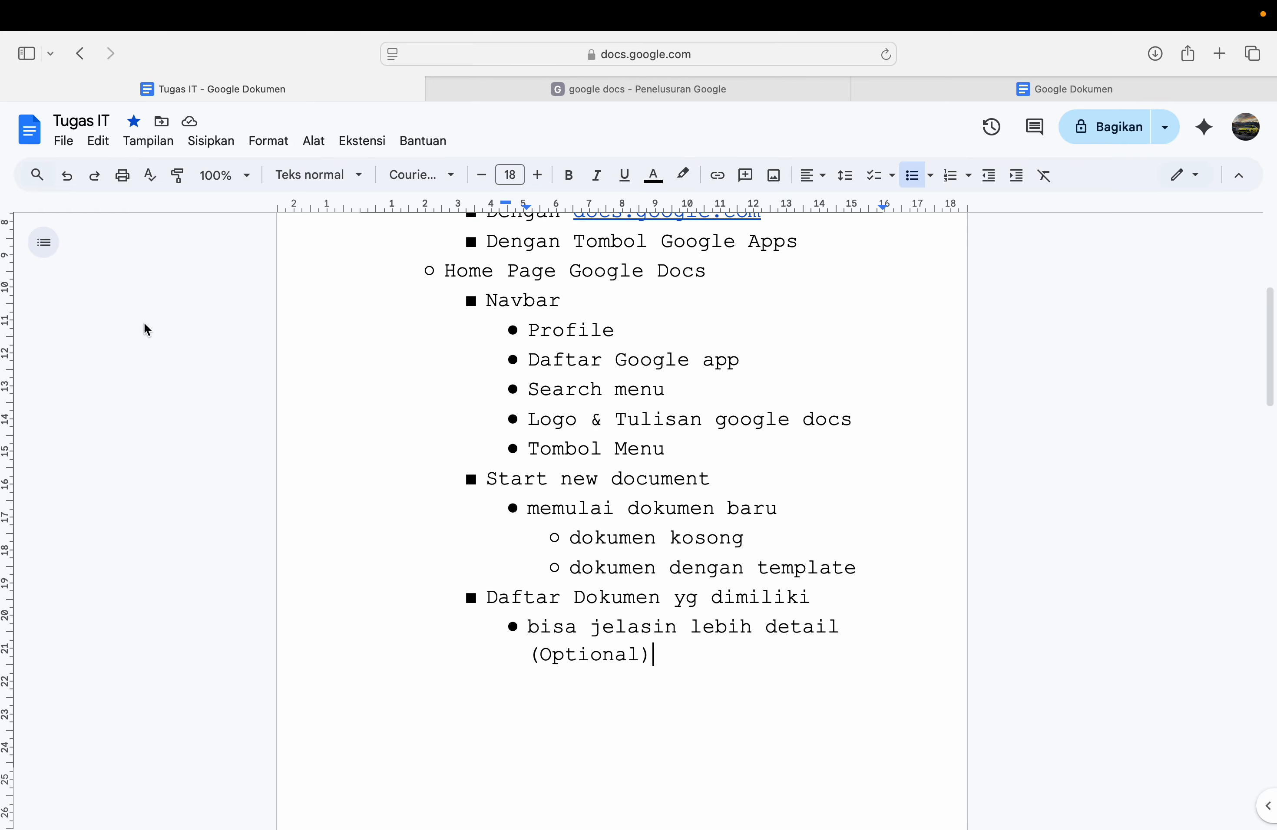
Step: Review the Bagikan, Email and Download options, and open the document's name for editing with Ganti nama without entering a new one
click(64, 140)
mouse_move(273, 272)
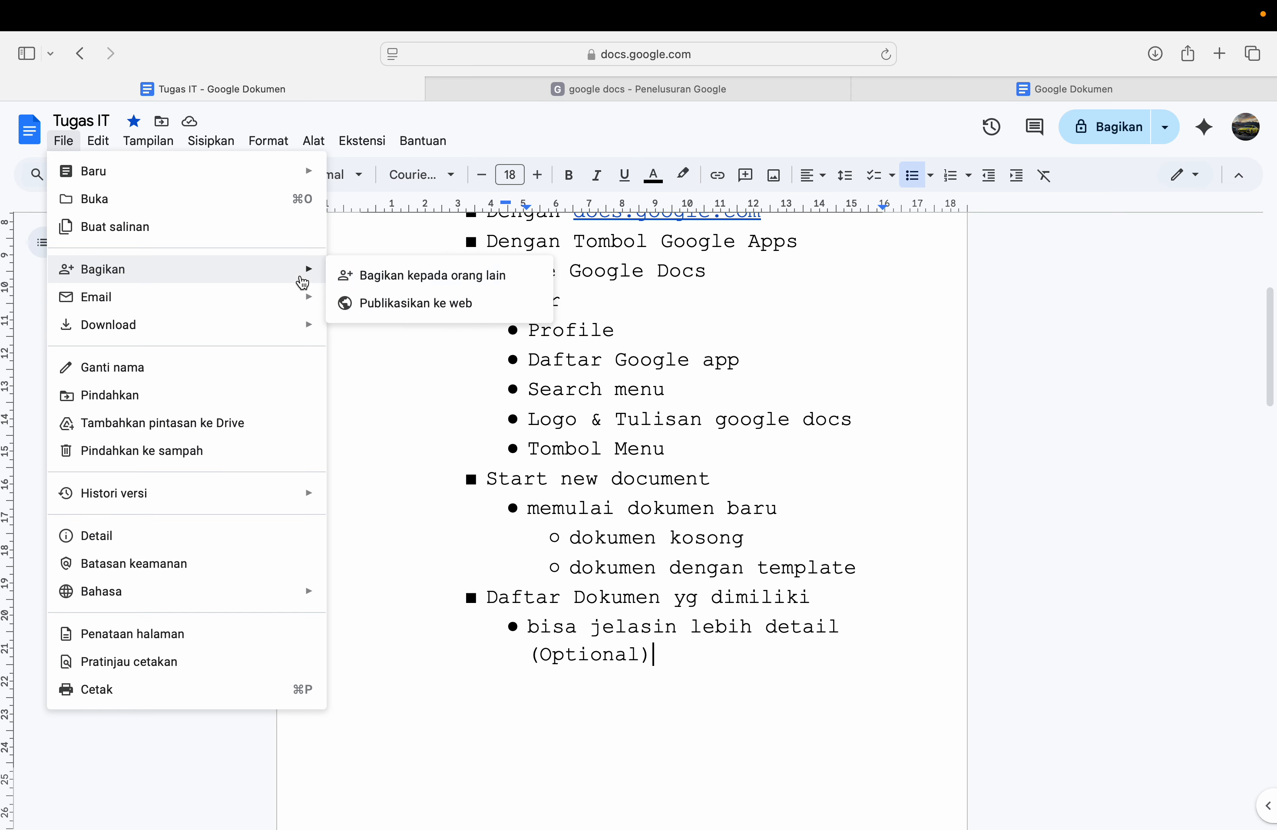
mouse_move(301, 298)
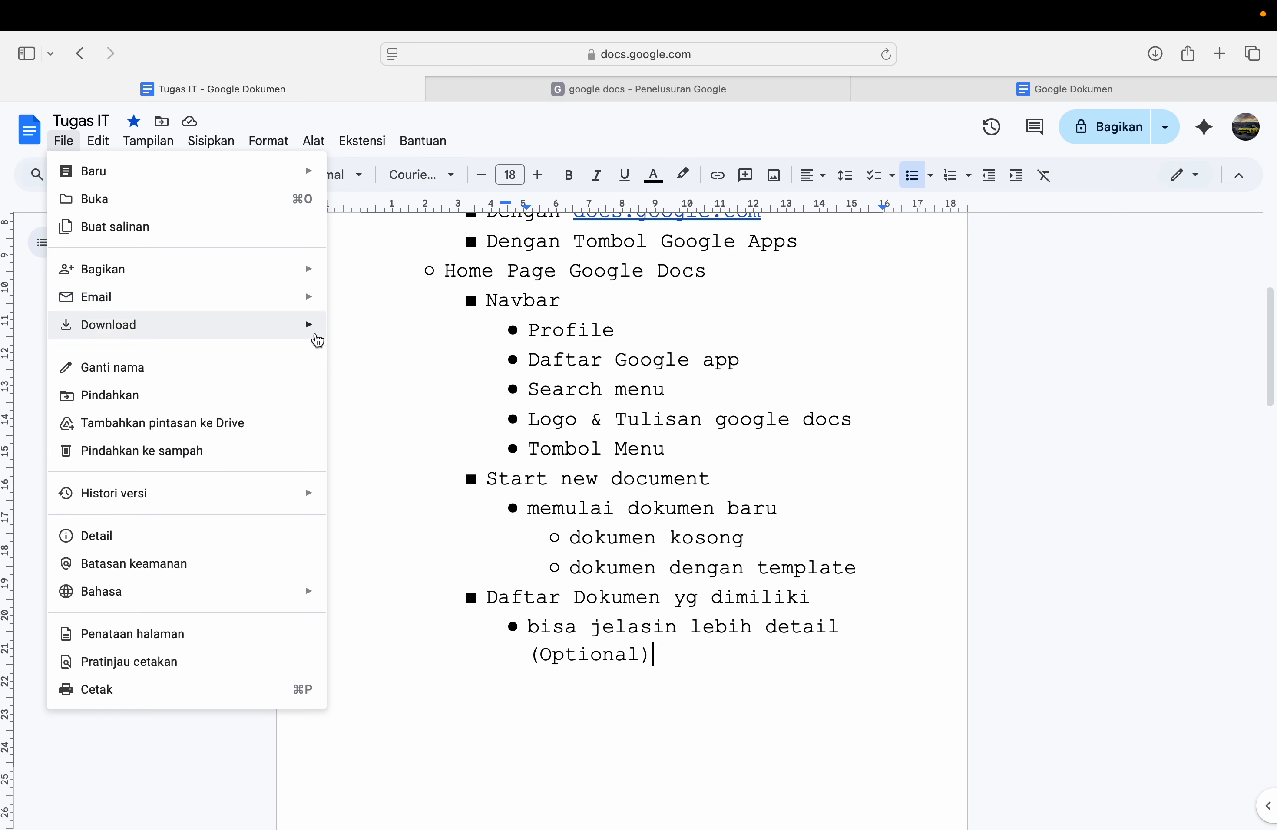
mouse_move(315, 335)
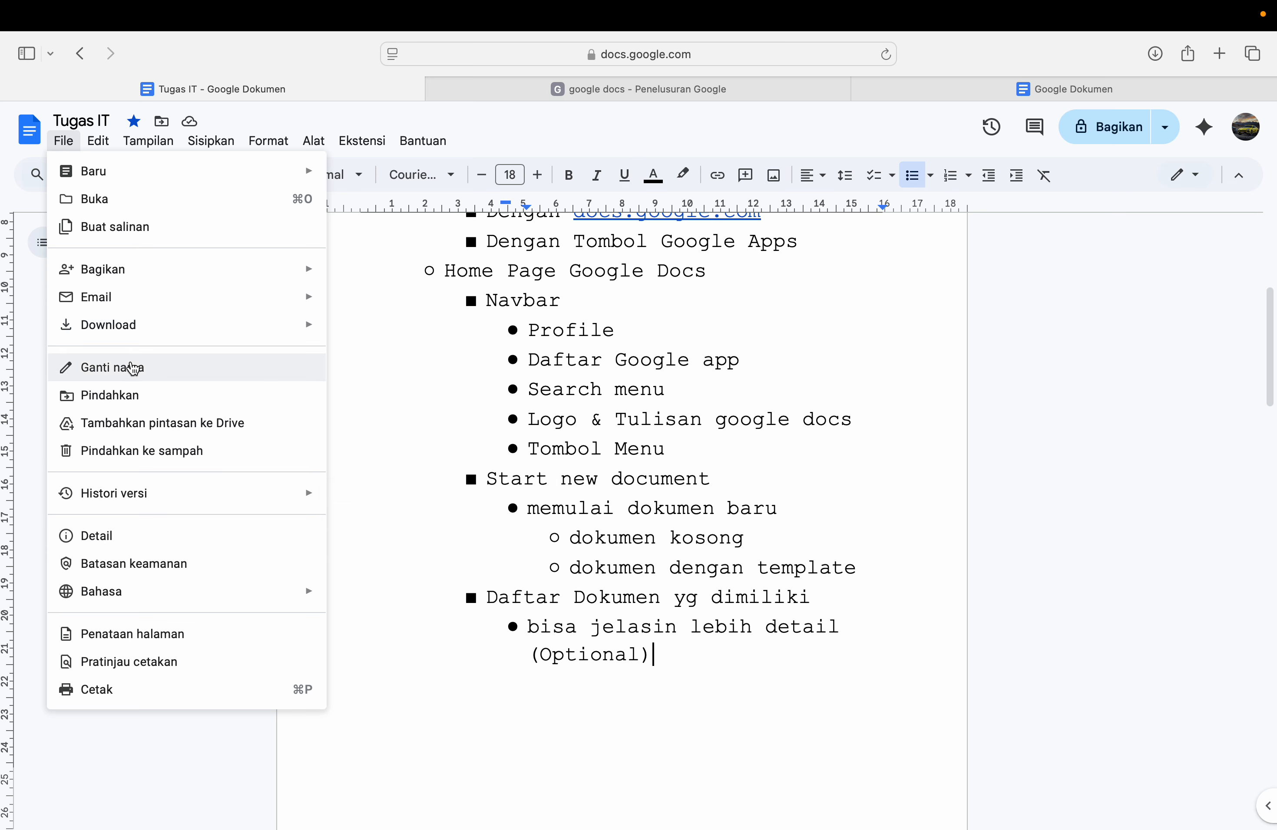
click(132, 366)
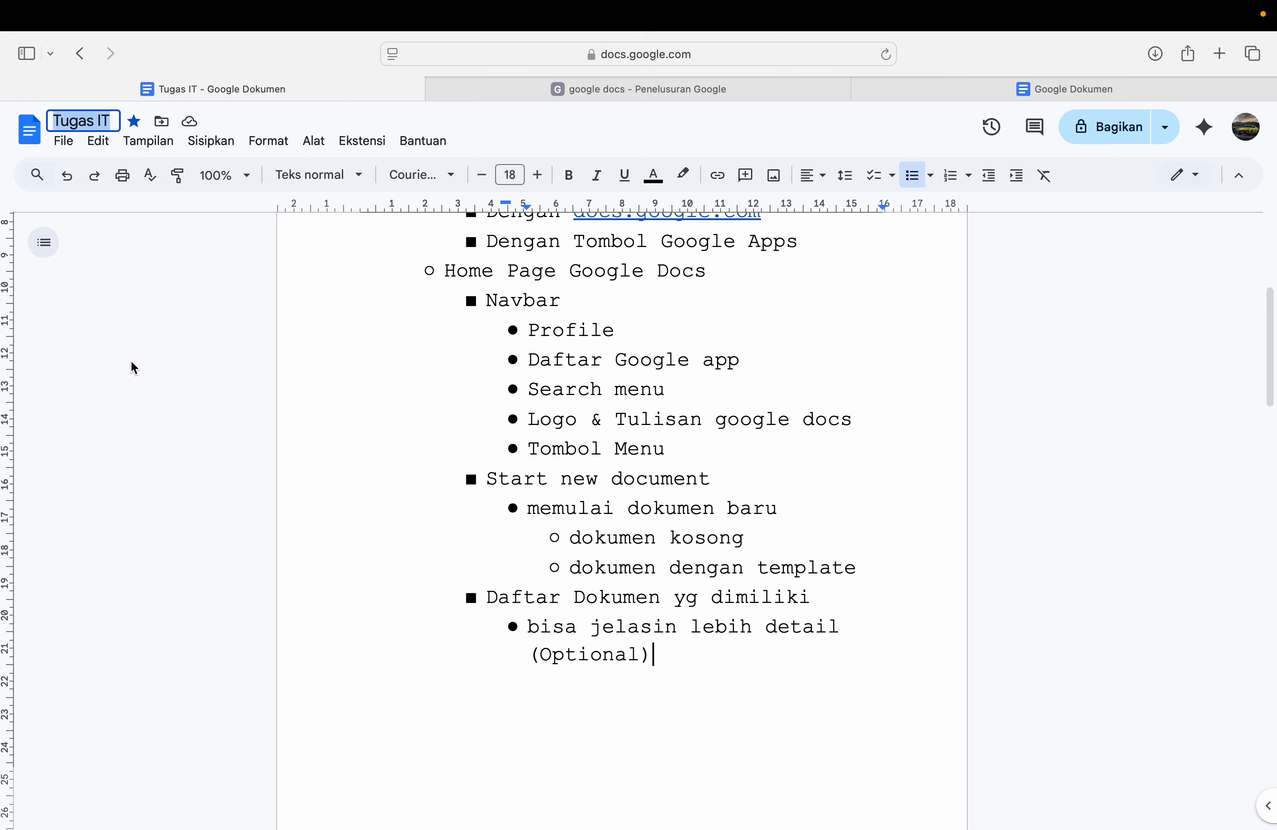
click(77, 140)
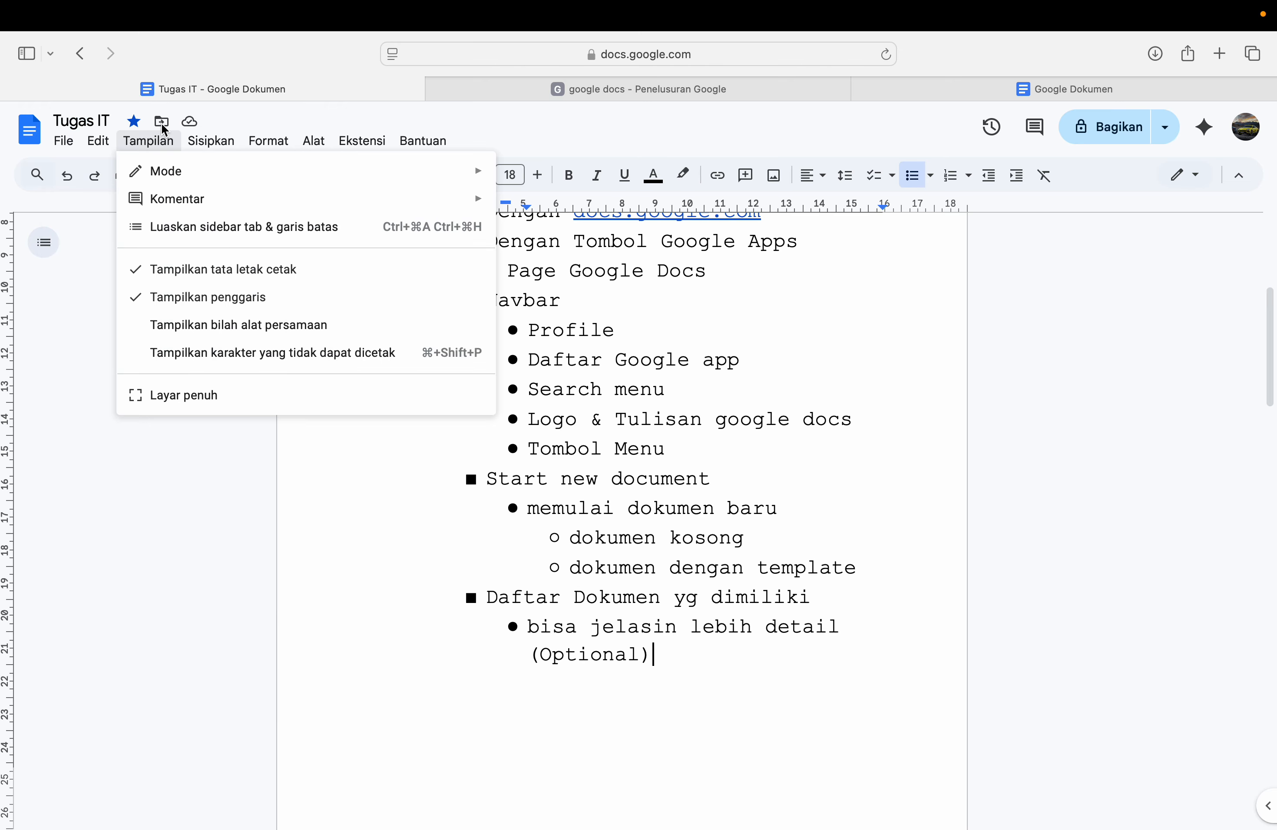
Step: Review the remaining file commands from Pindahkan ke sampah and Histori versi to Cetak, including the languages offered by Bahasa
mouse_move(65, 141)
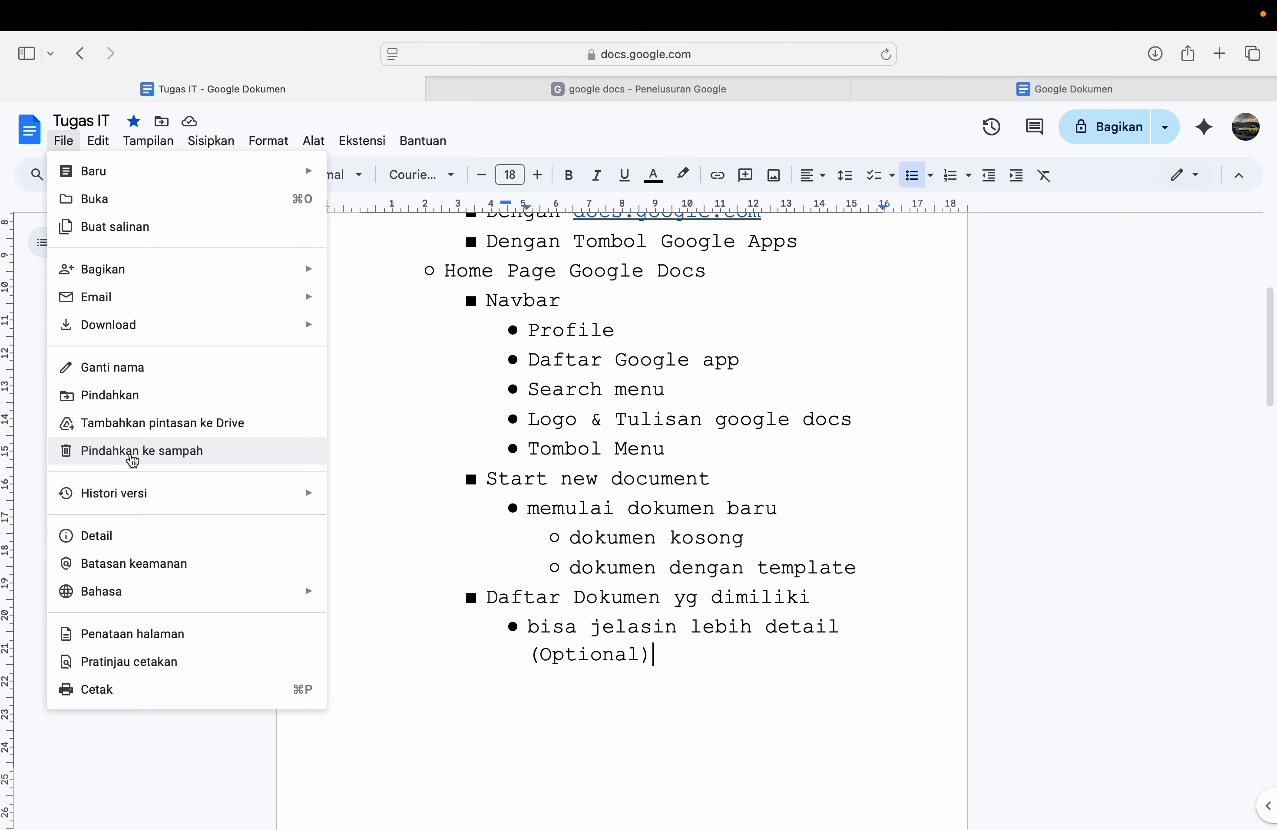
mouse_move(241, 500)
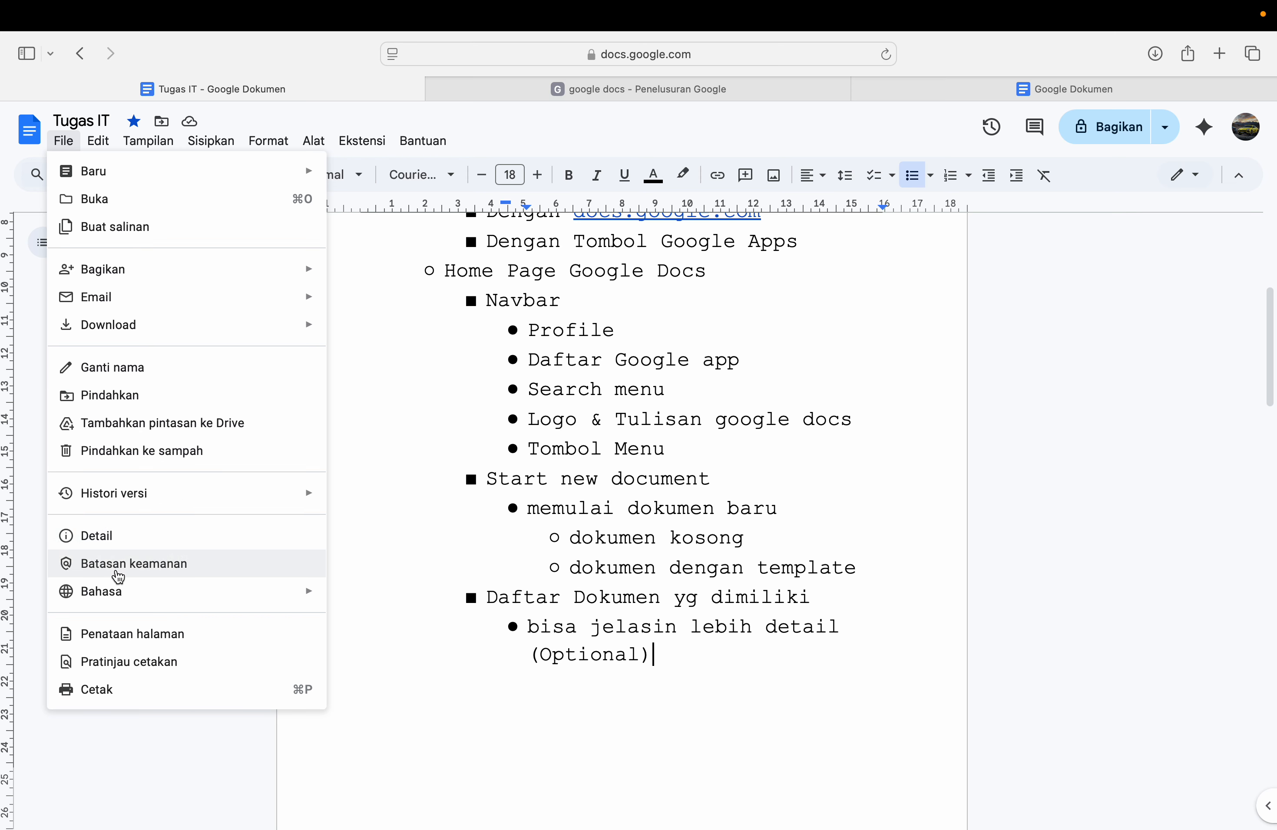
mouse_move(172, 592)
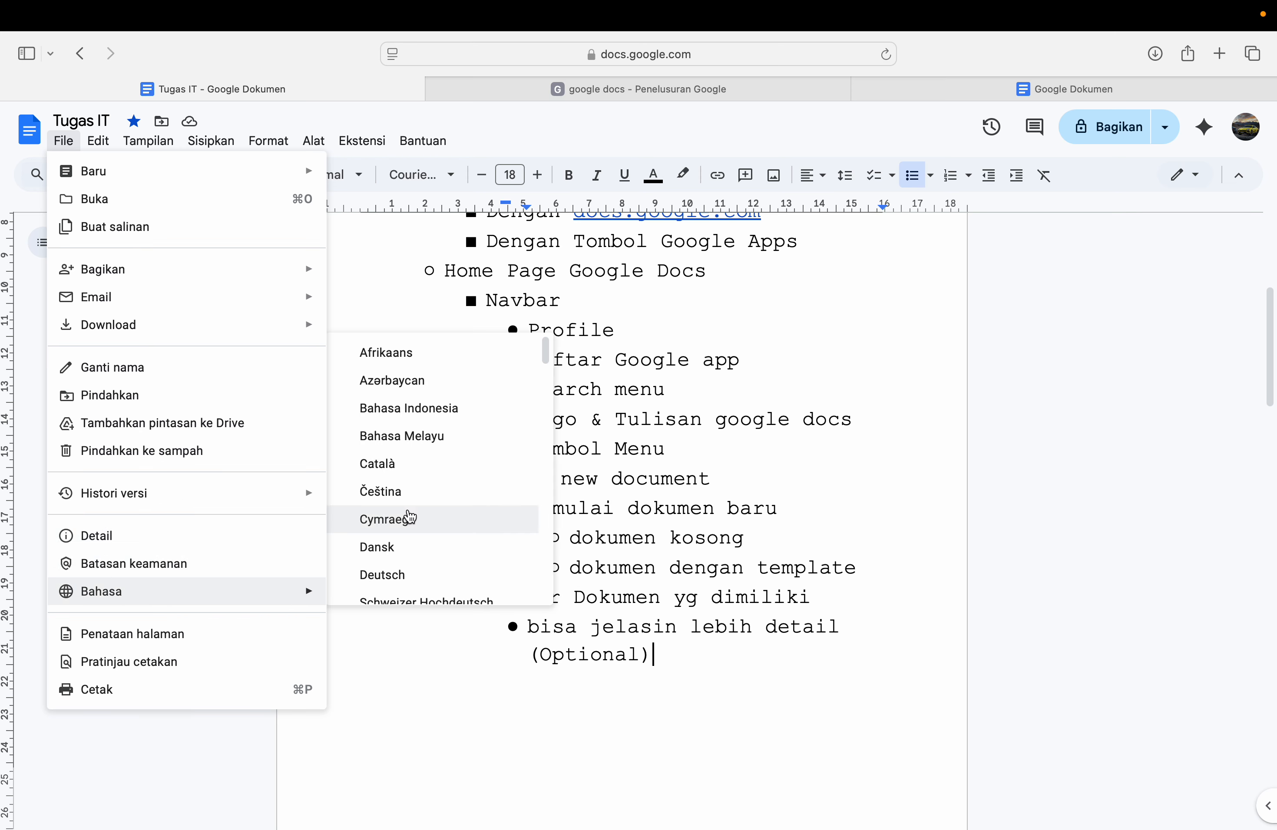
scroll(411, 516, down, 3)
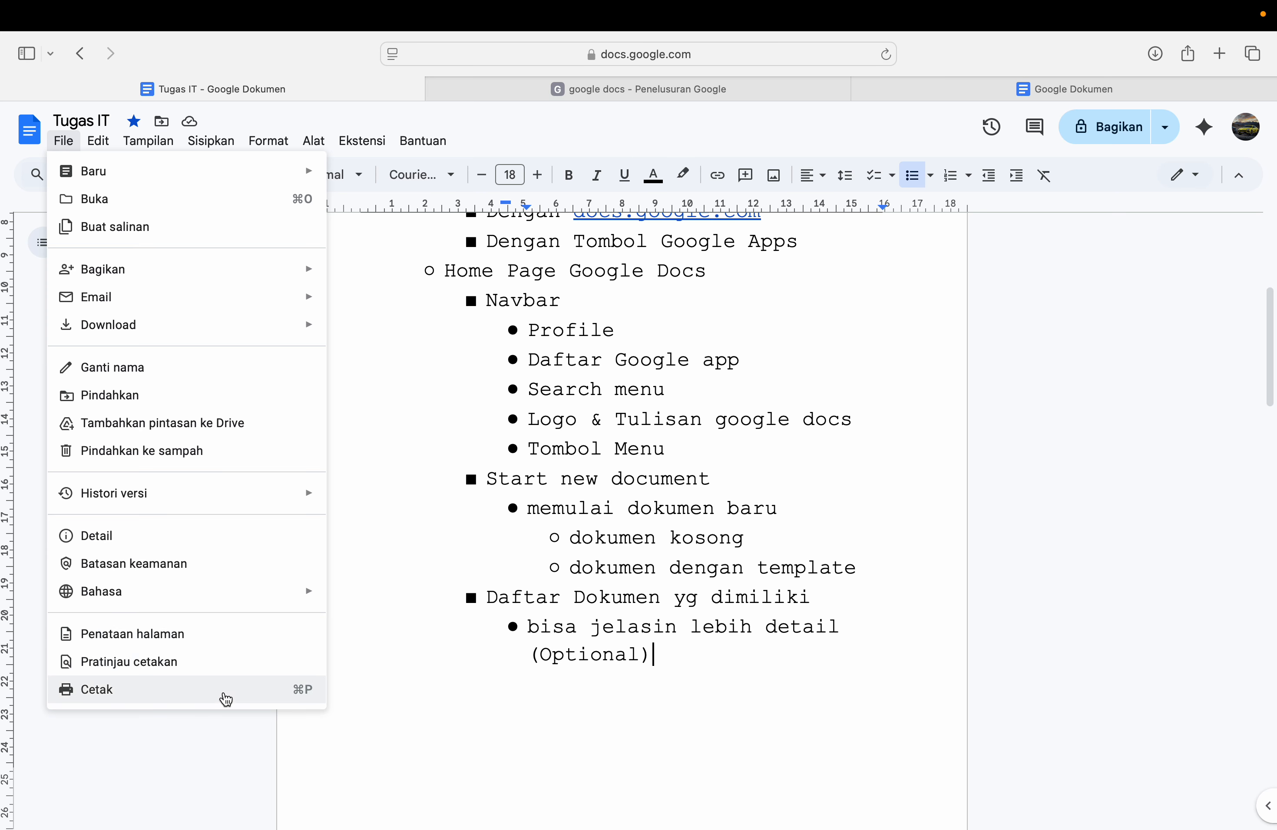
Step: Review the Urungkan and Ulangi commands, and undo the deletion and then the insertion of "polisi" after "(Optional)"
mouse_move(110, 153)
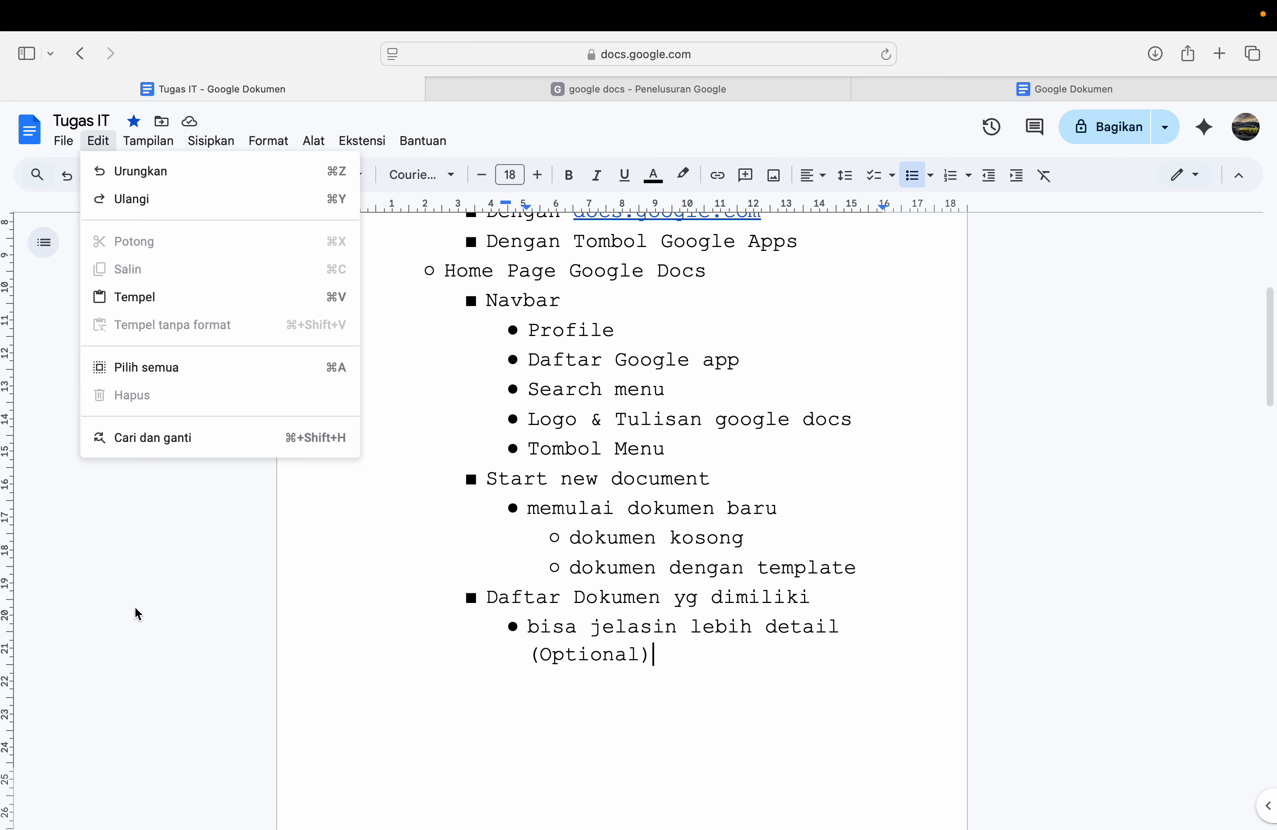
click(137, 148)
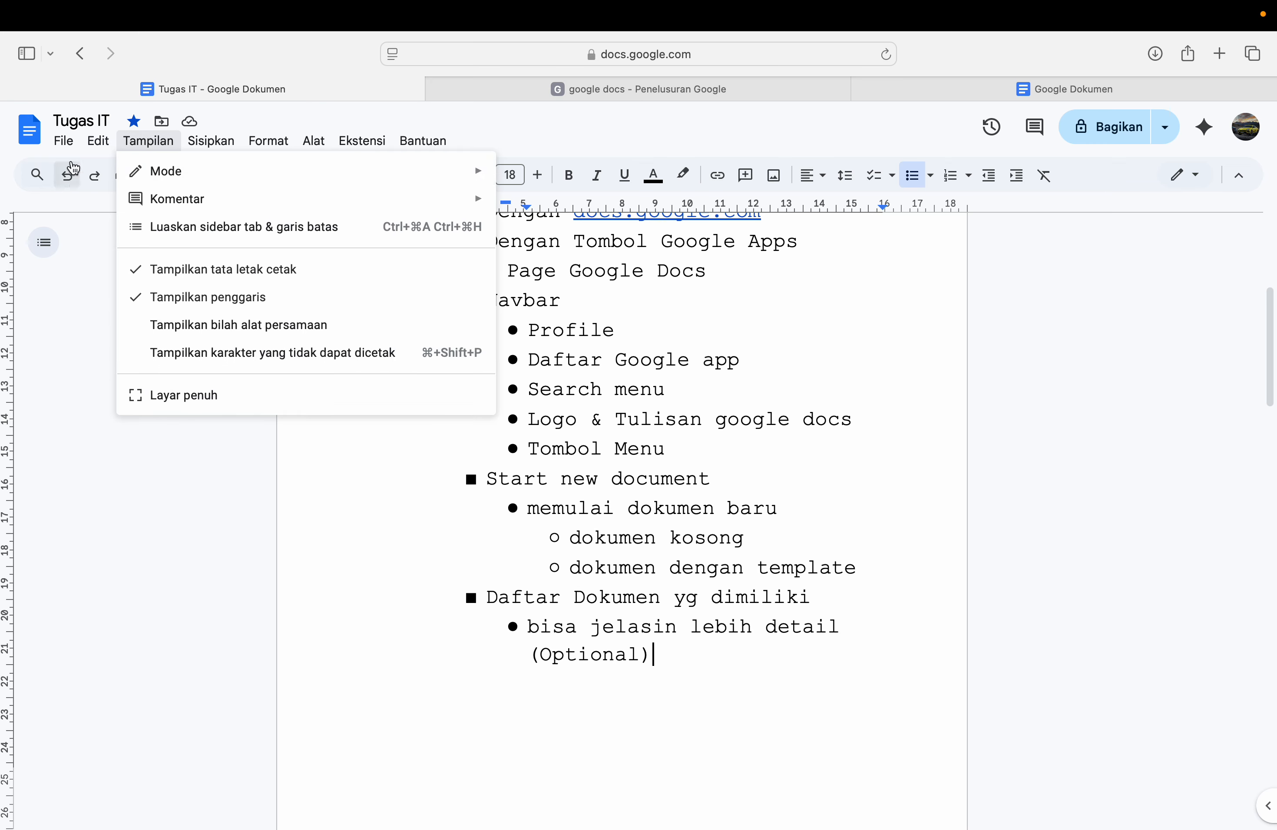
click(98, 141)
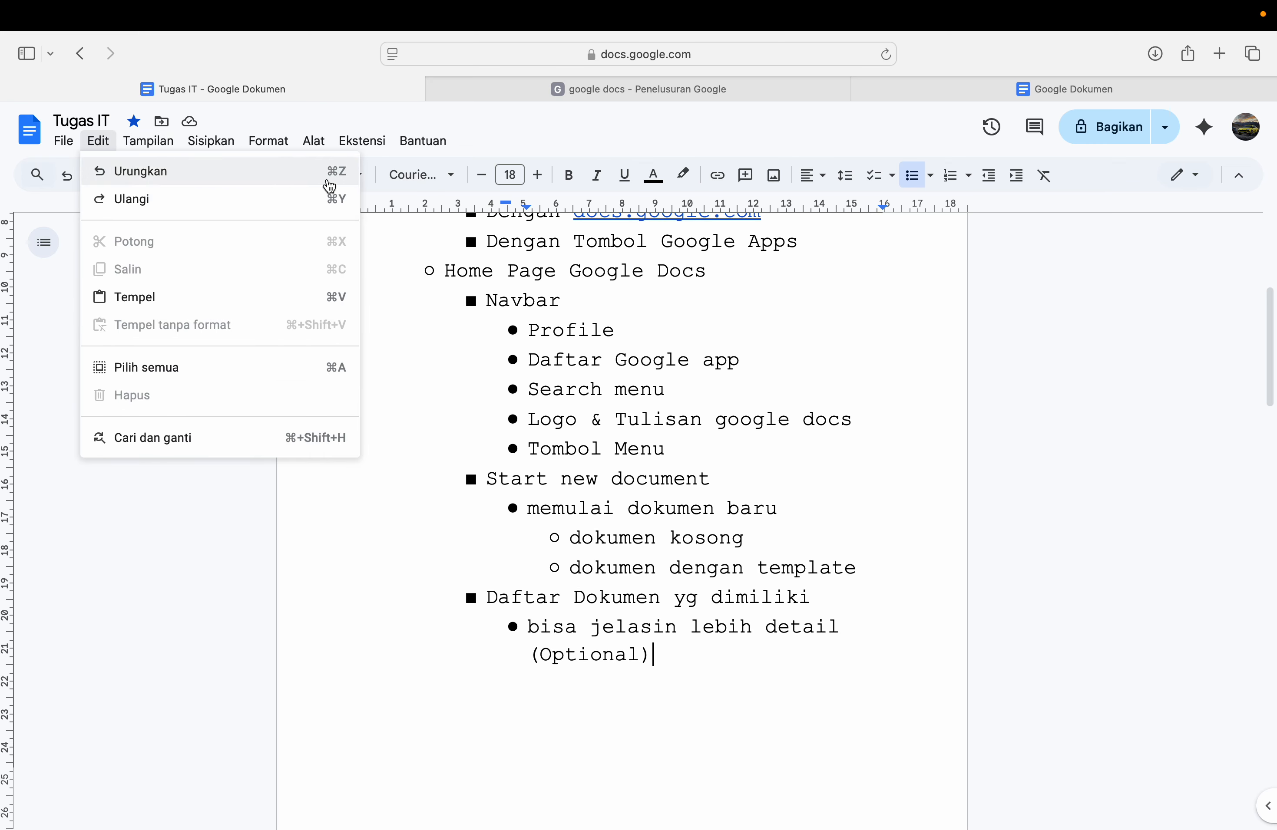
click(169, 618)
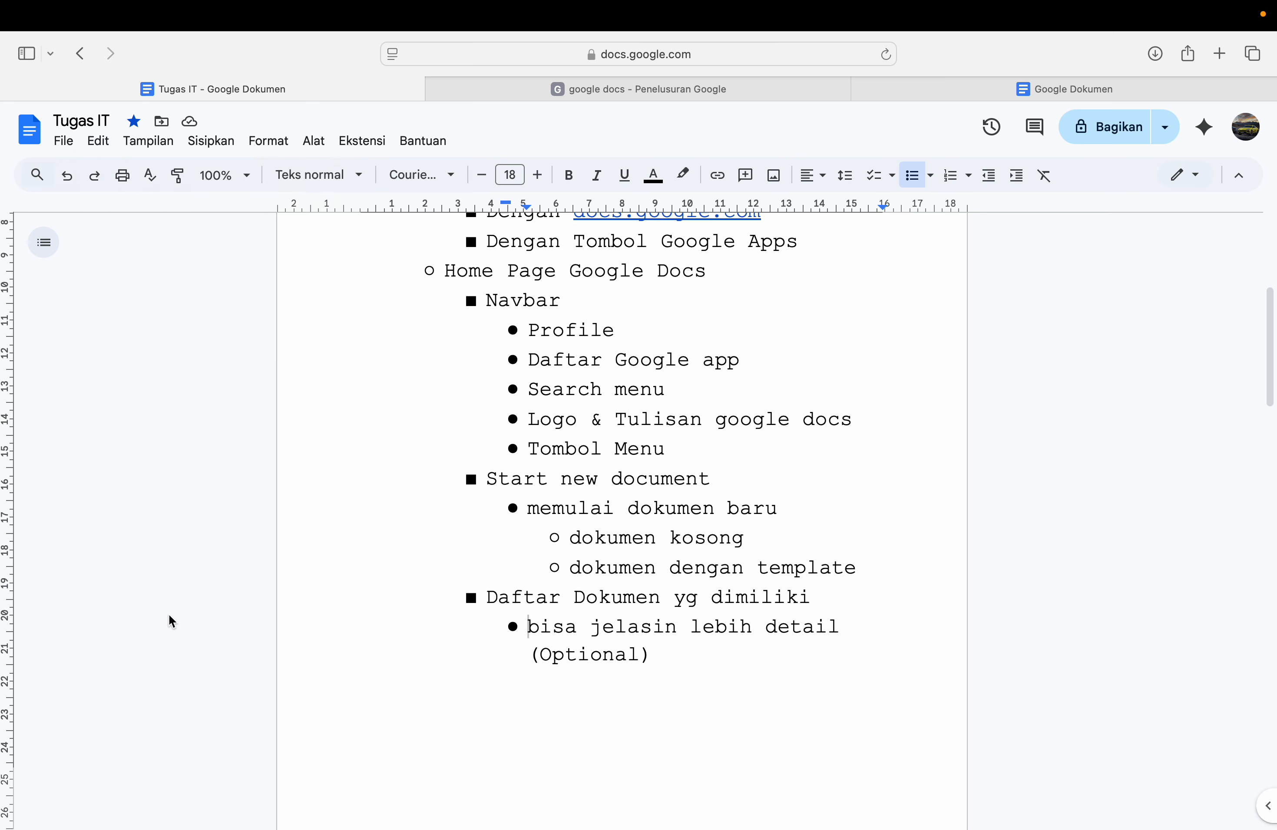
key(super+z)
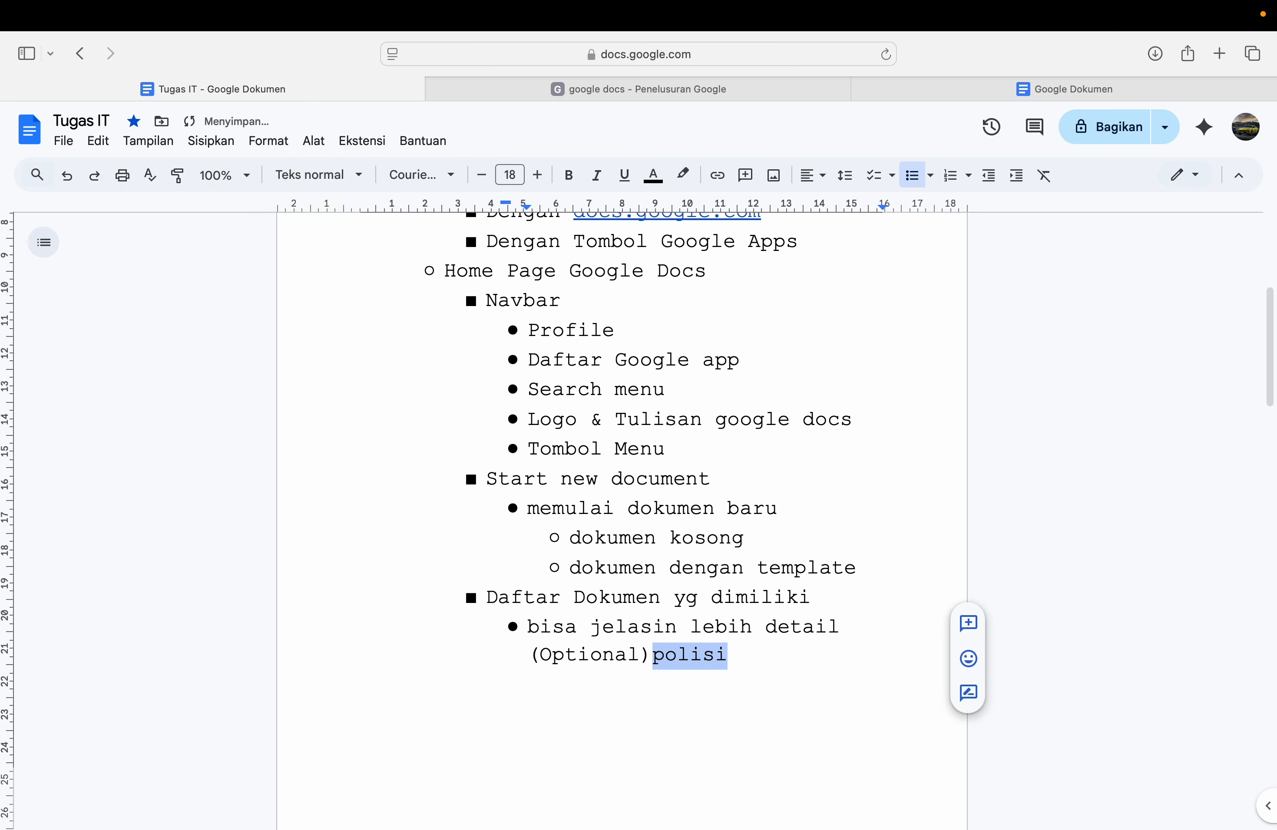
key(super+z)
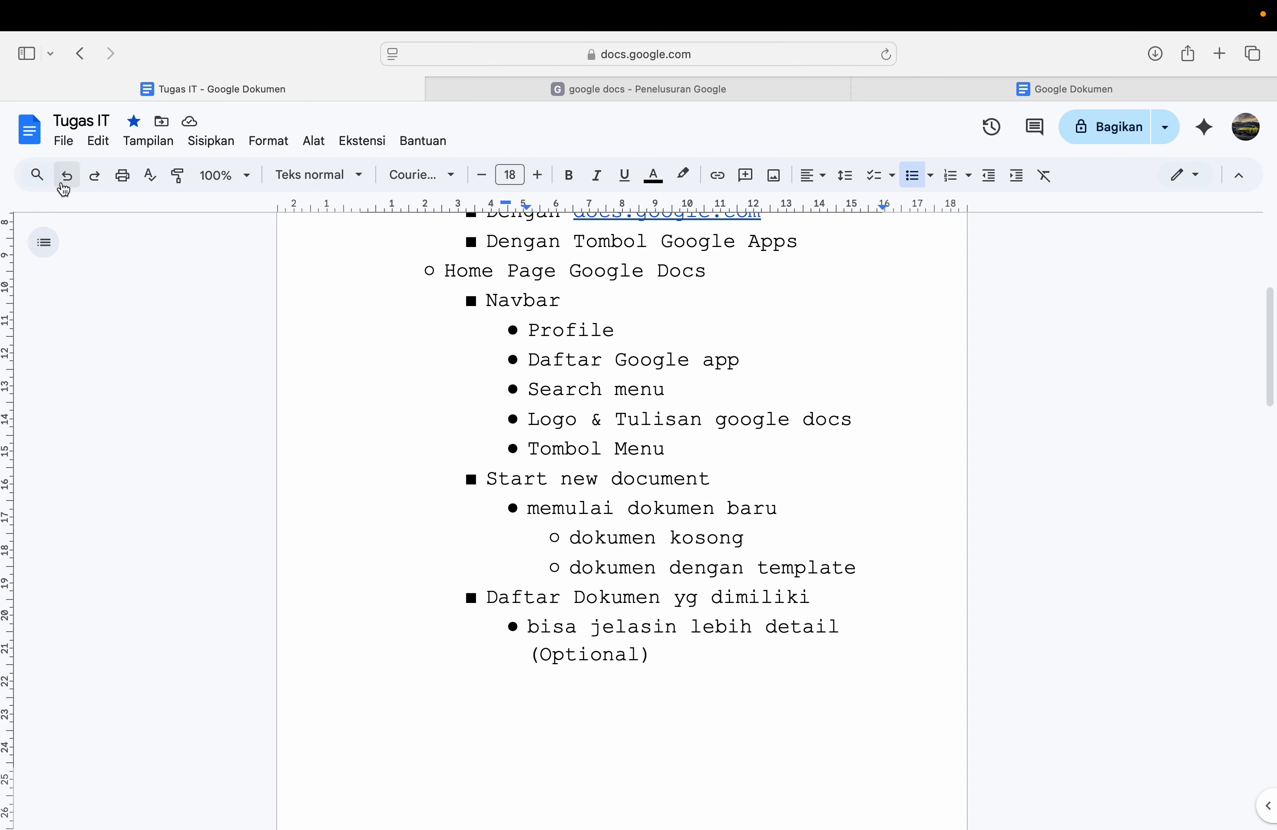
Step: Add the word "jeruk" directly after "(Optional)", select it and cut it from the document
click(66, 141)
mouse_move(95, 146)
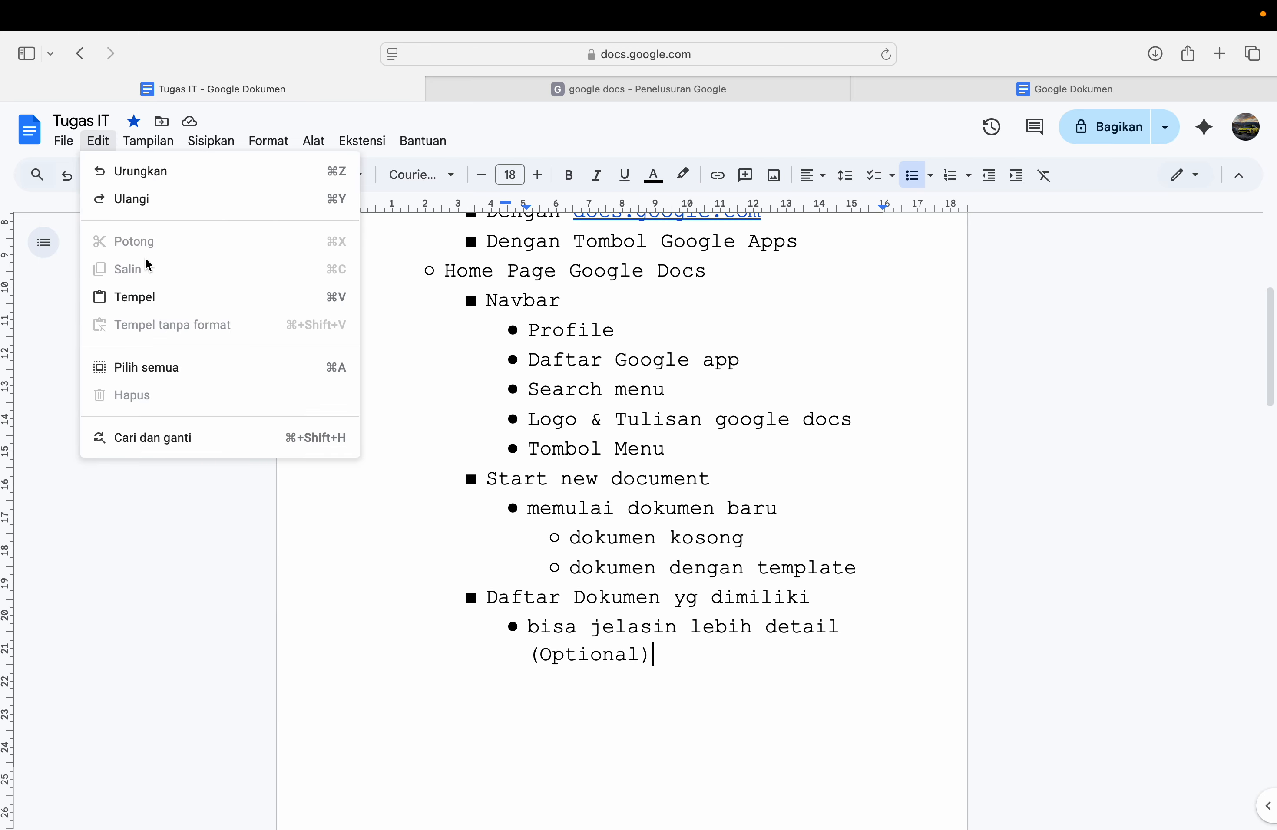
double_click(701, 778)
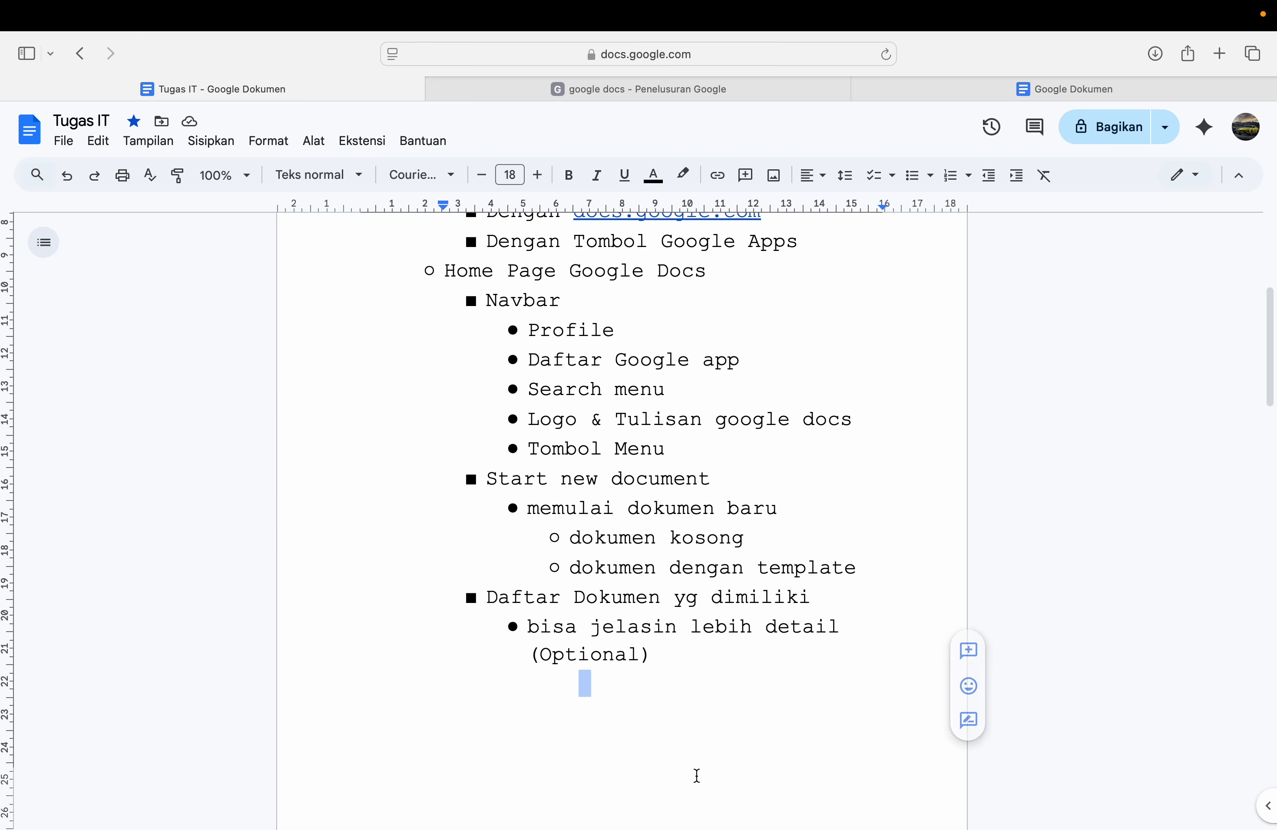
click(684, 679)
double_click(677, 664)
click(677, 663)
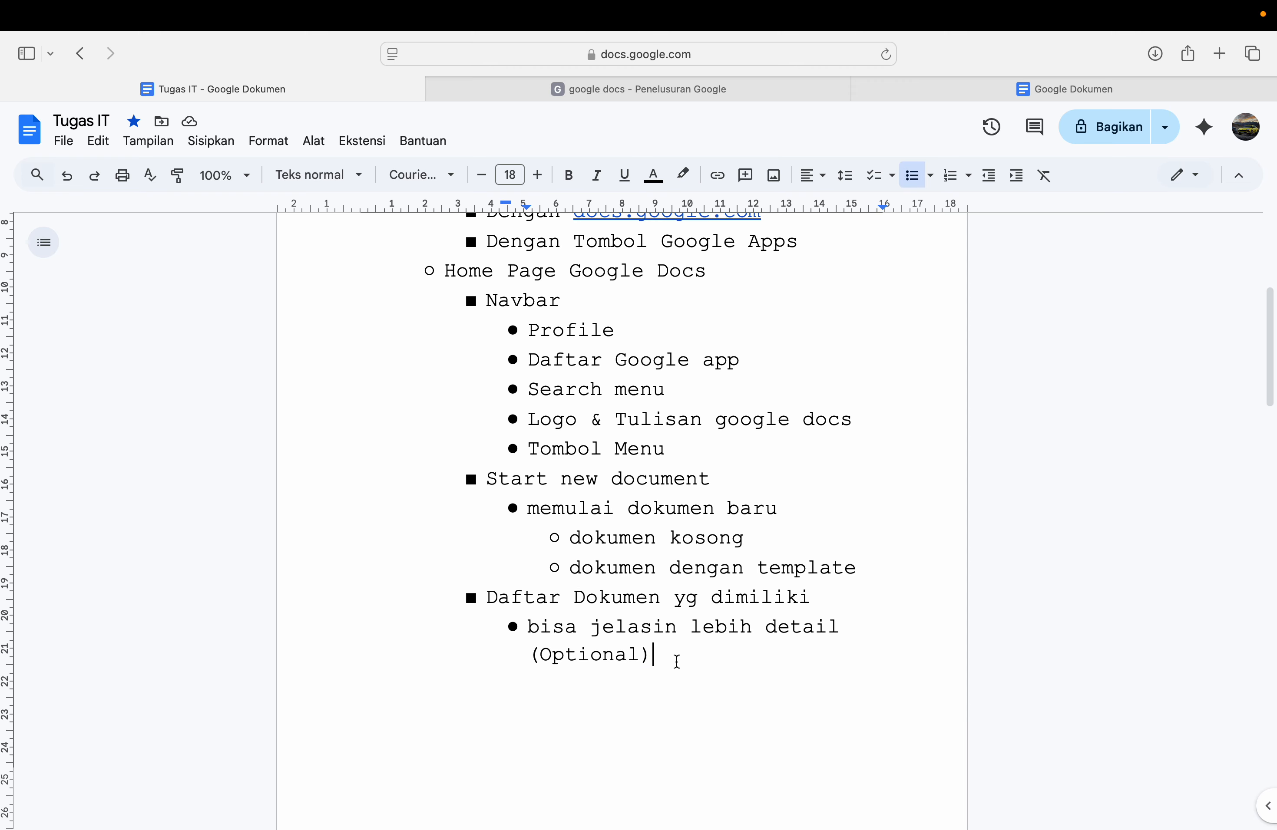
text(jeruk)
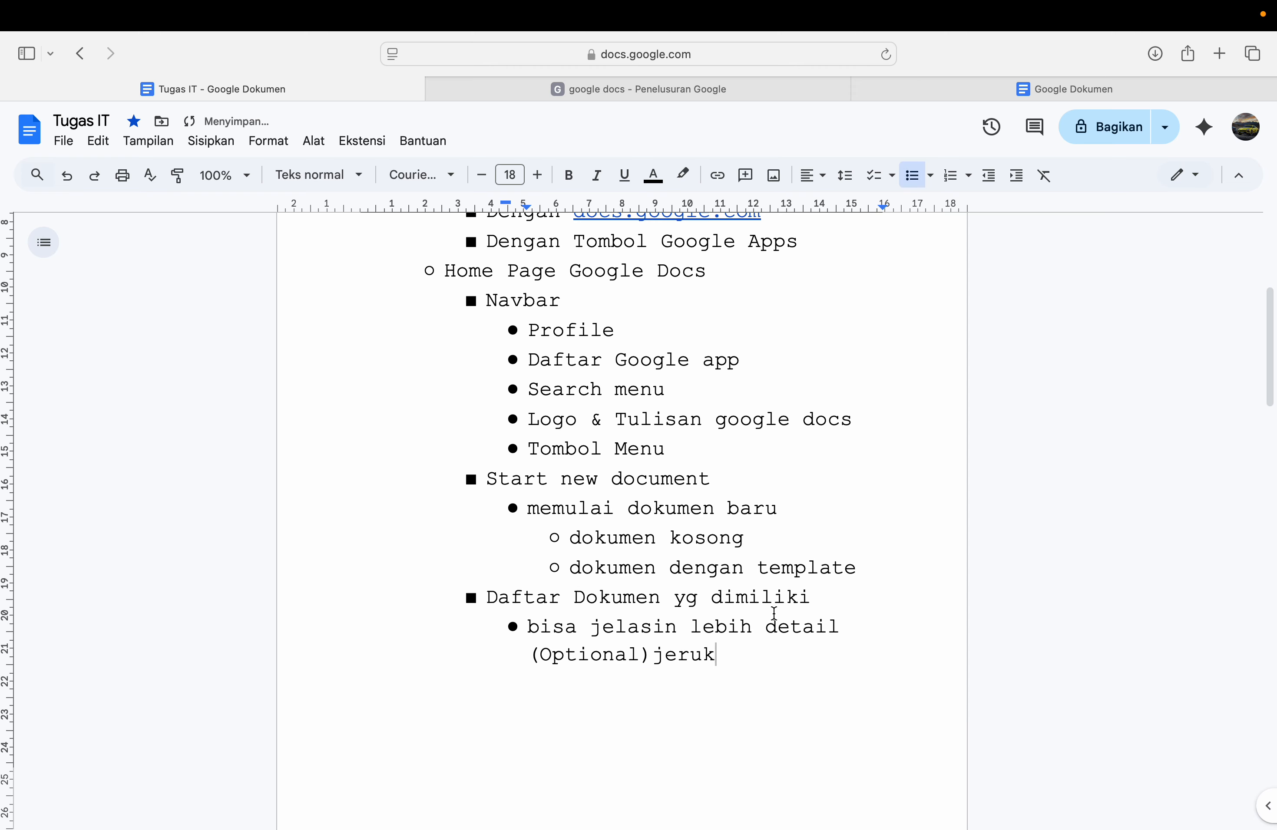
drag(715, 655, 656, 663)
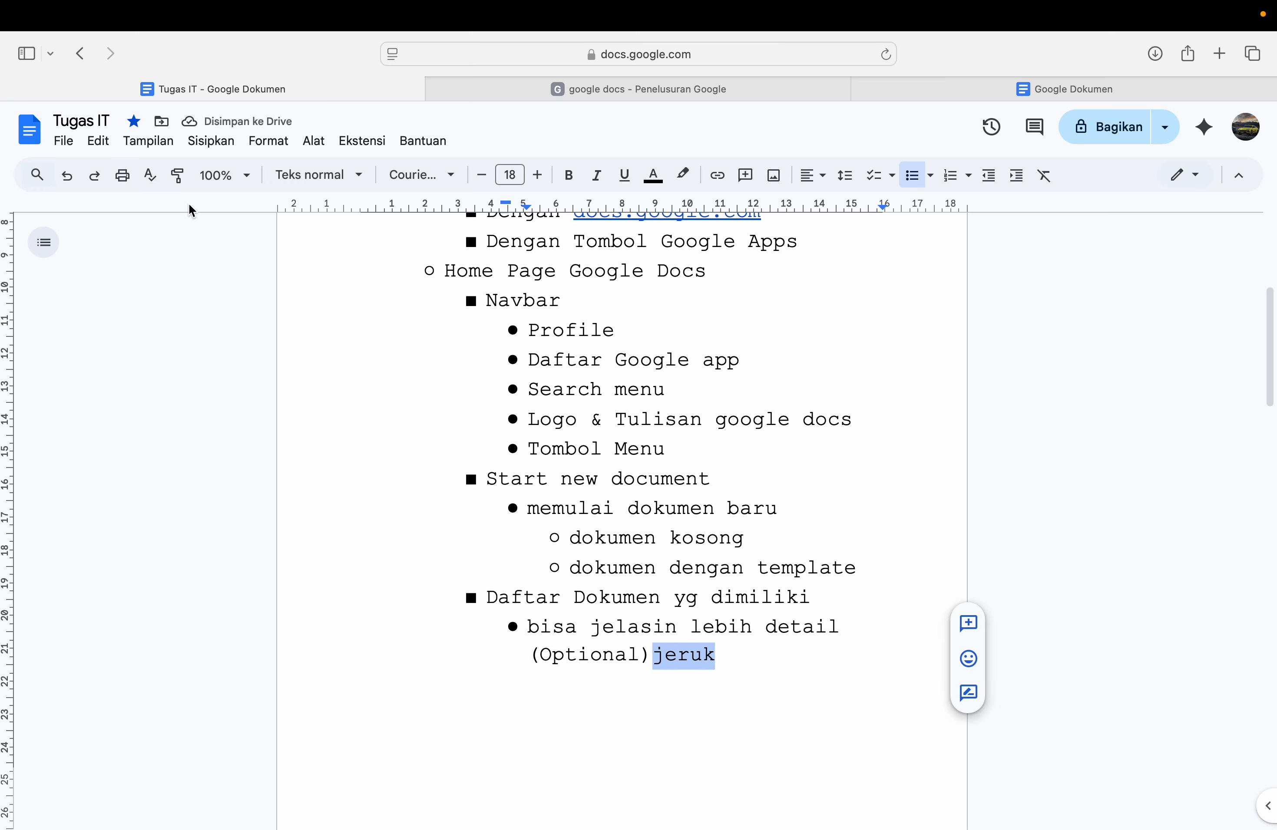
click(96, 140)
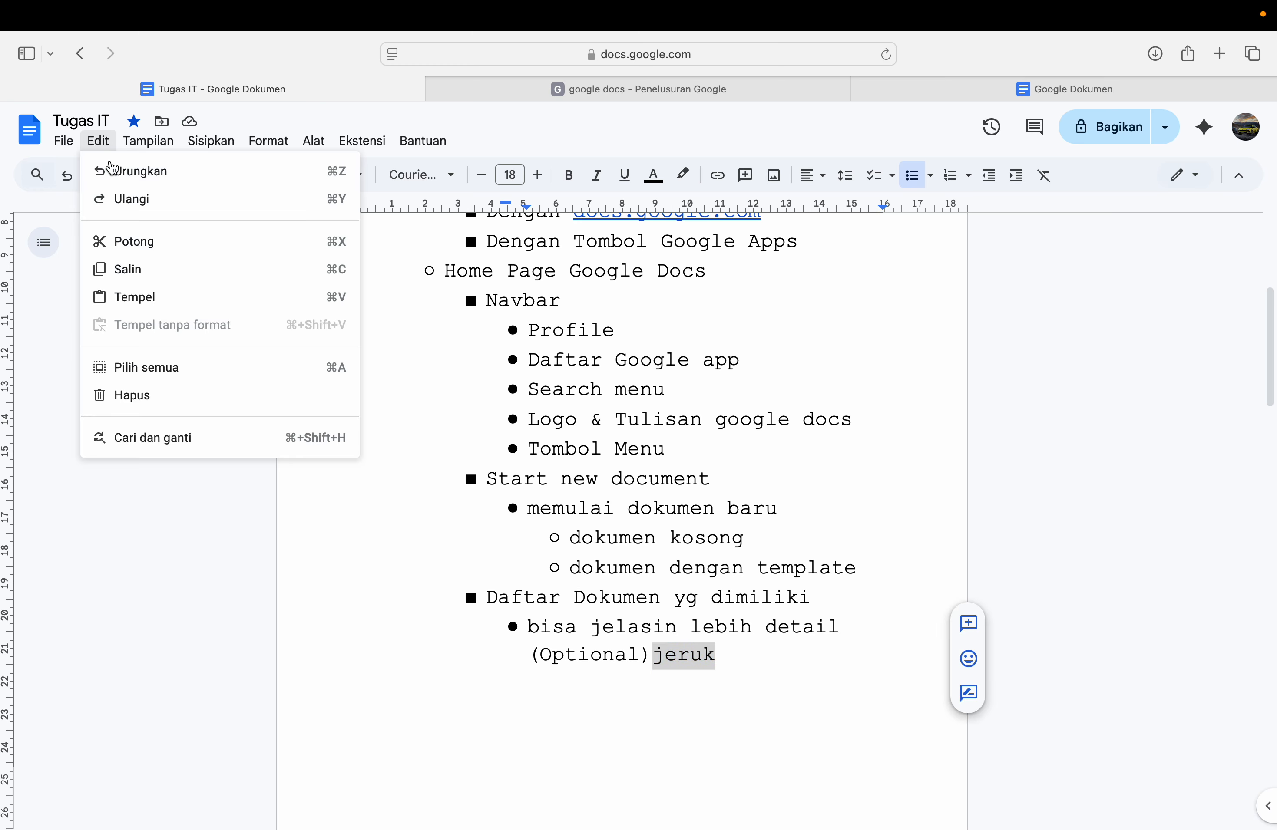
click(167, 243)
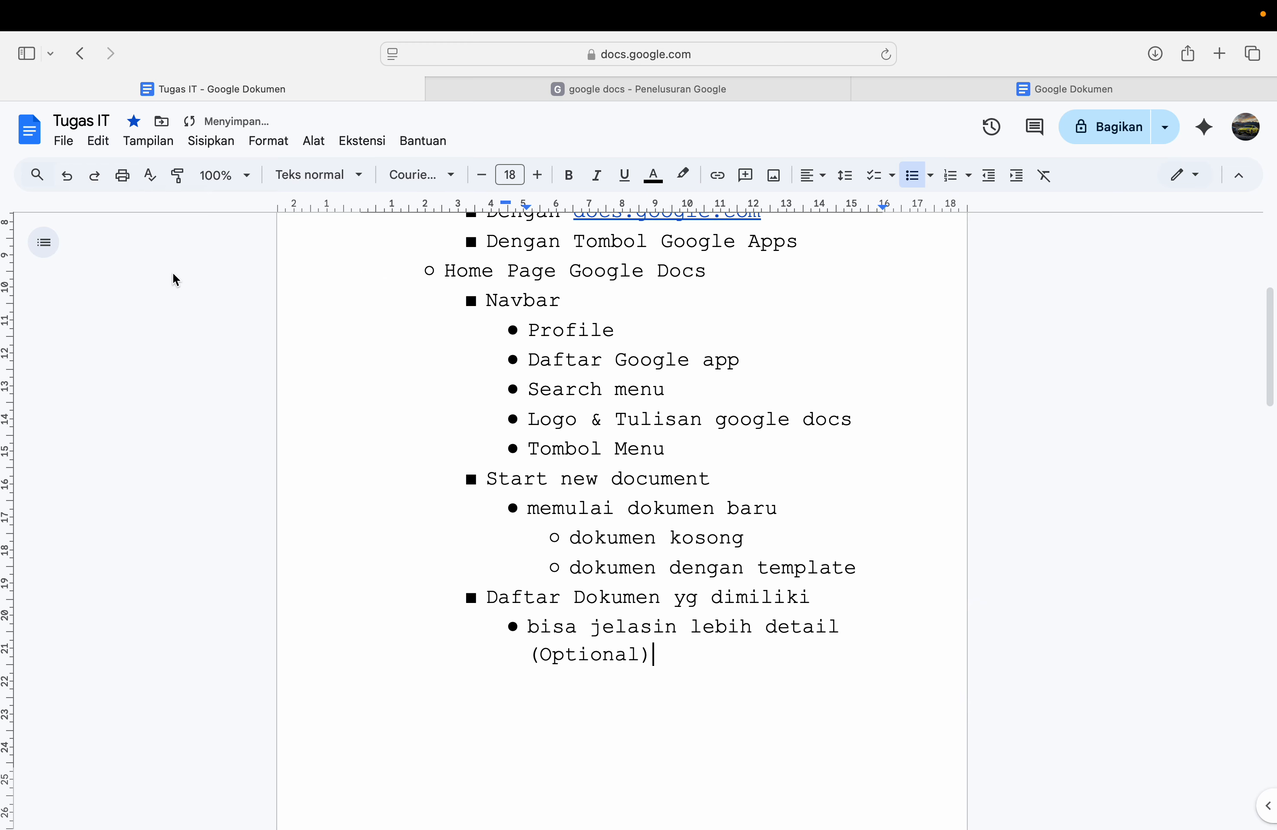
Step: Insert the word "jeruk" after "salam" under Pembukaan and delete it again
scroll(749, 618, up, 6)
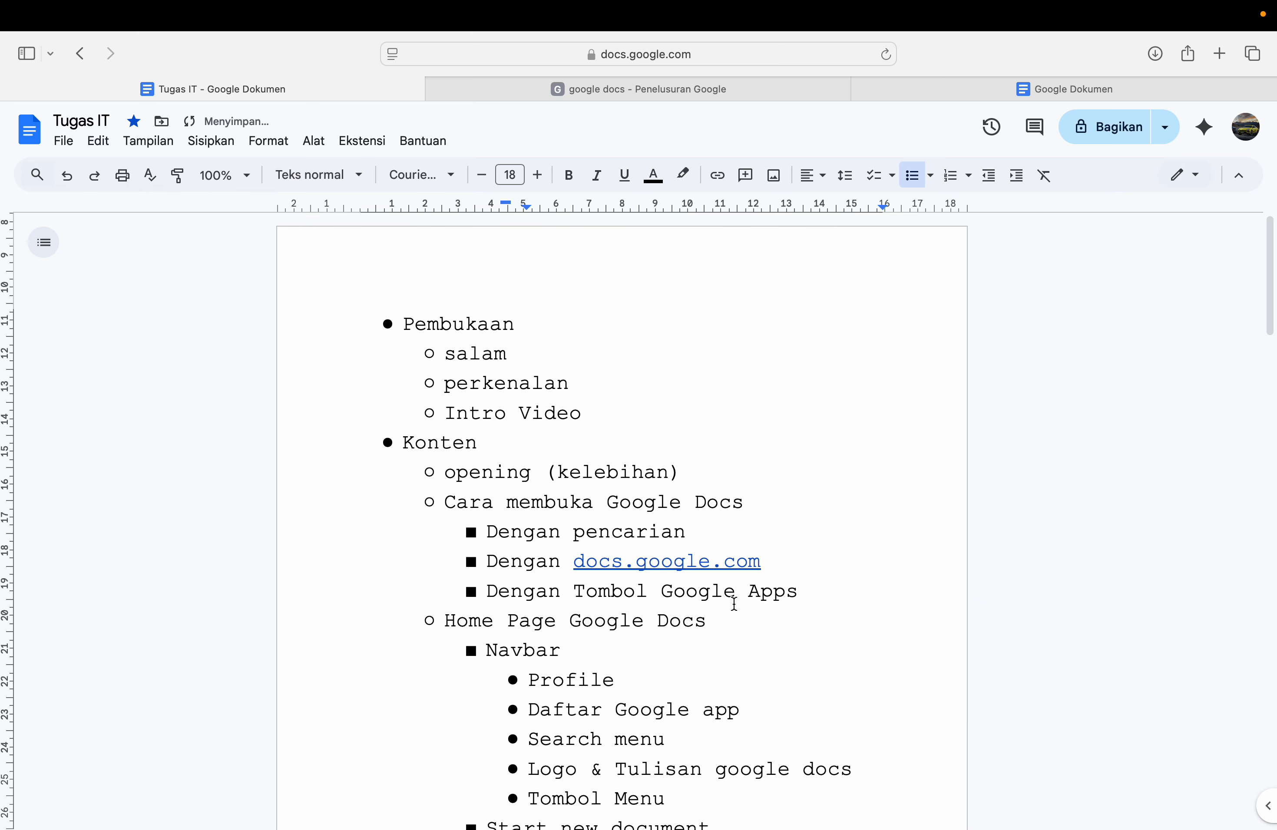
scroll(734, 604, down, 2)
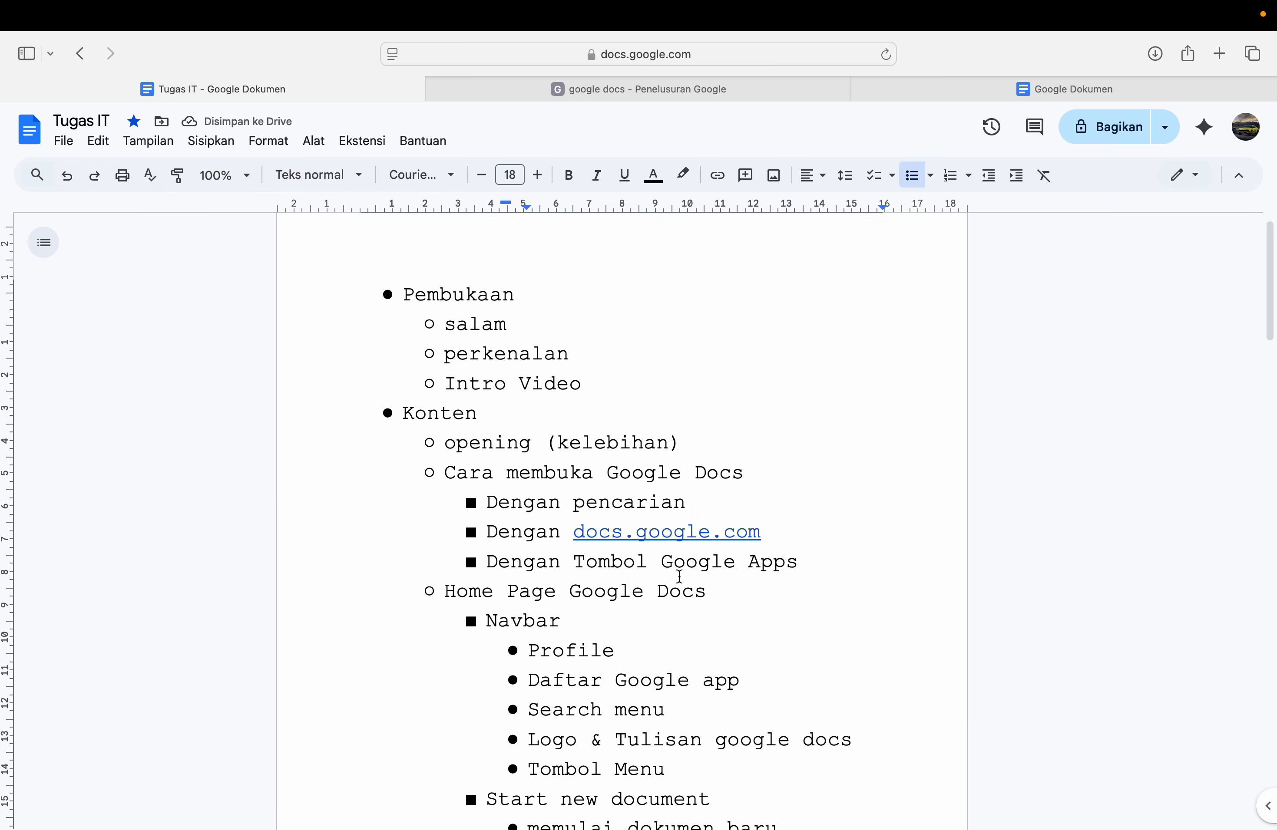
double_click(569, 291)
click(567, 292)
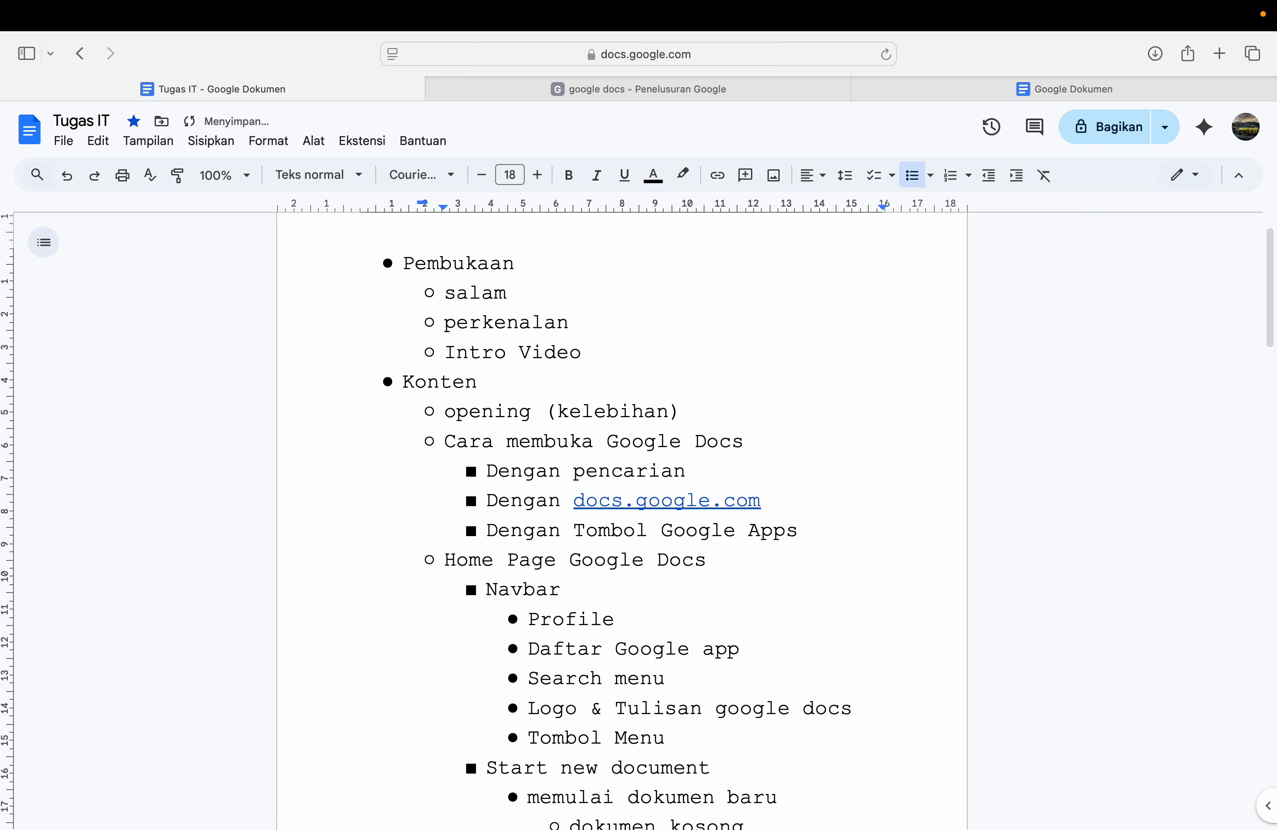
text(jeruk)
key(BackSpace)
key(BackSpace)
key(BackSpace)
key(BackSpace)
key(BackSpace)
Step: Select the word "menu" in the "Tools menu" list item, review the editing commands available for it, and clear the selection
click(93, 145)
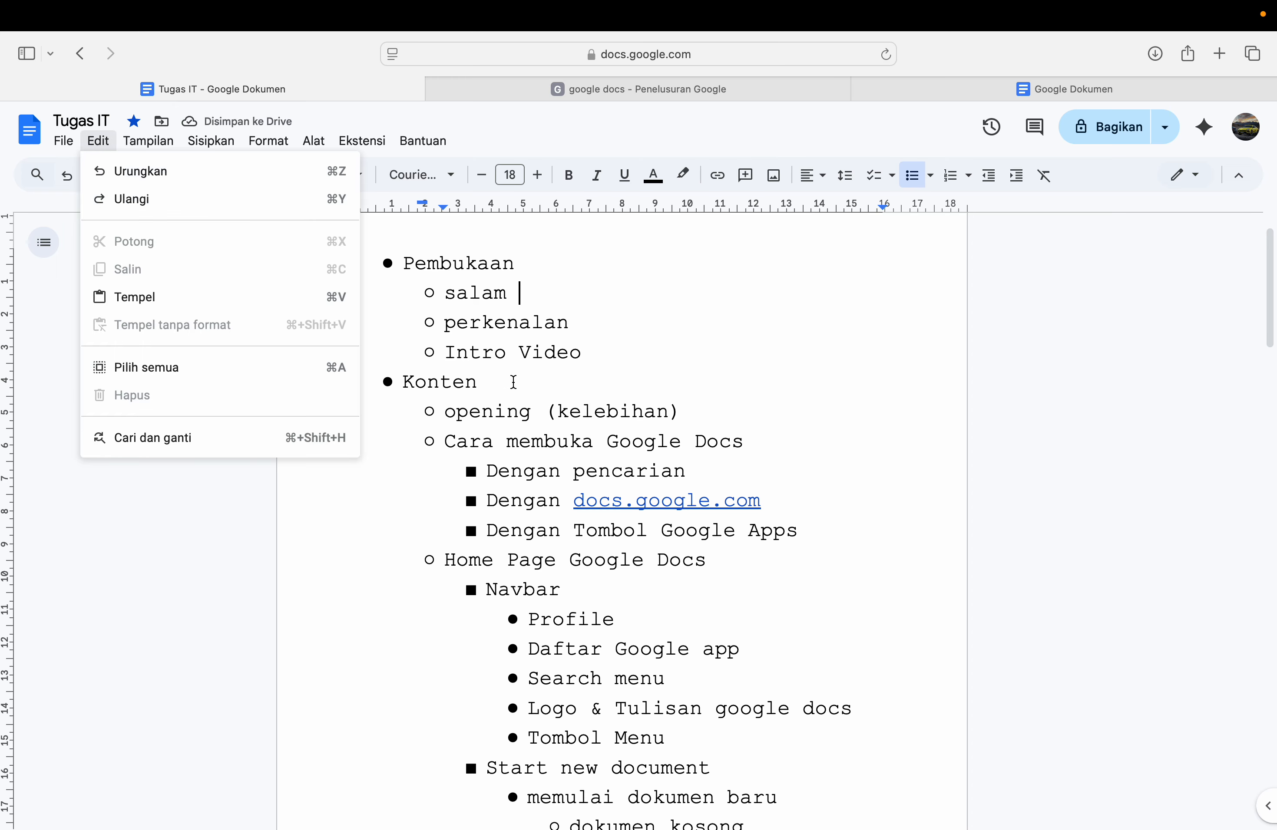
scroll(533, 437, down, 15)
scroll(536, 437, down, 10)
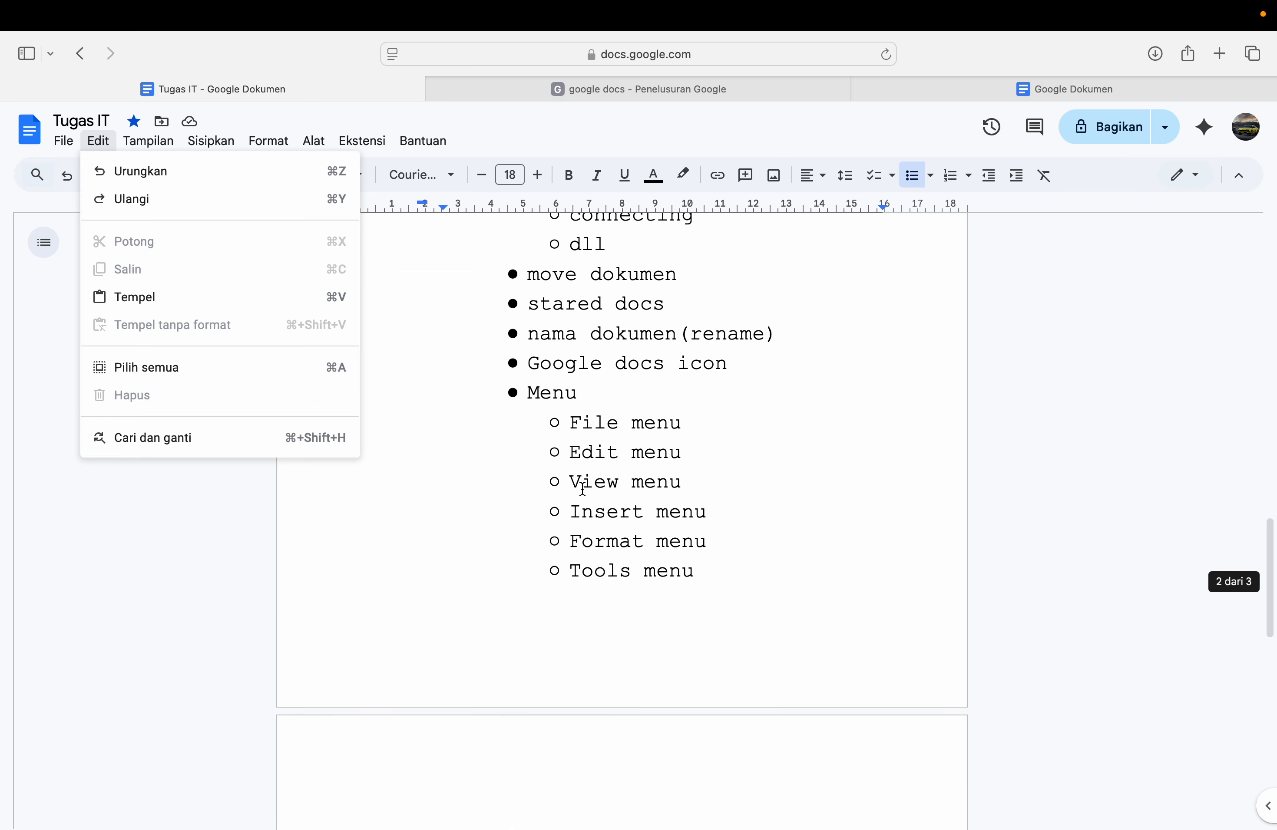
click(701, 579)
drag(695, 579, 645, 578)
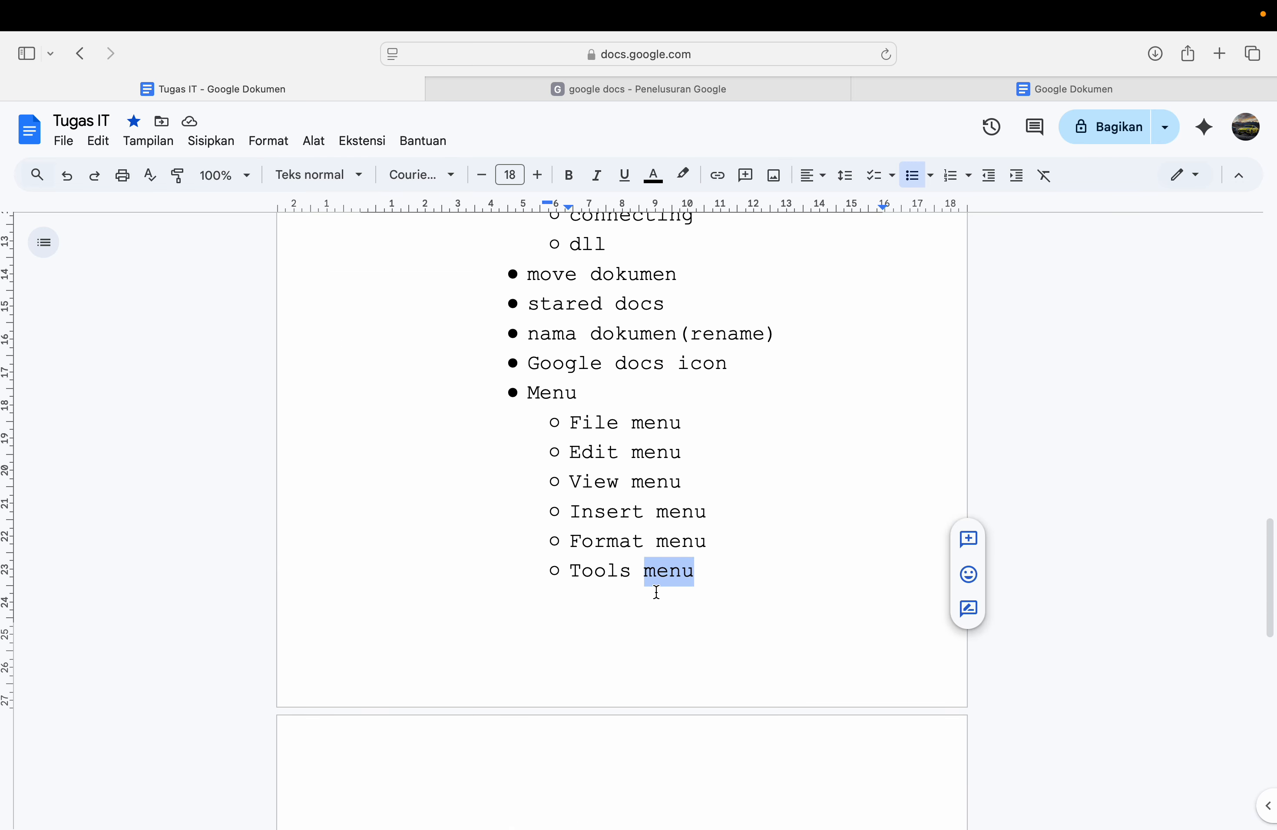
click(101, 143)
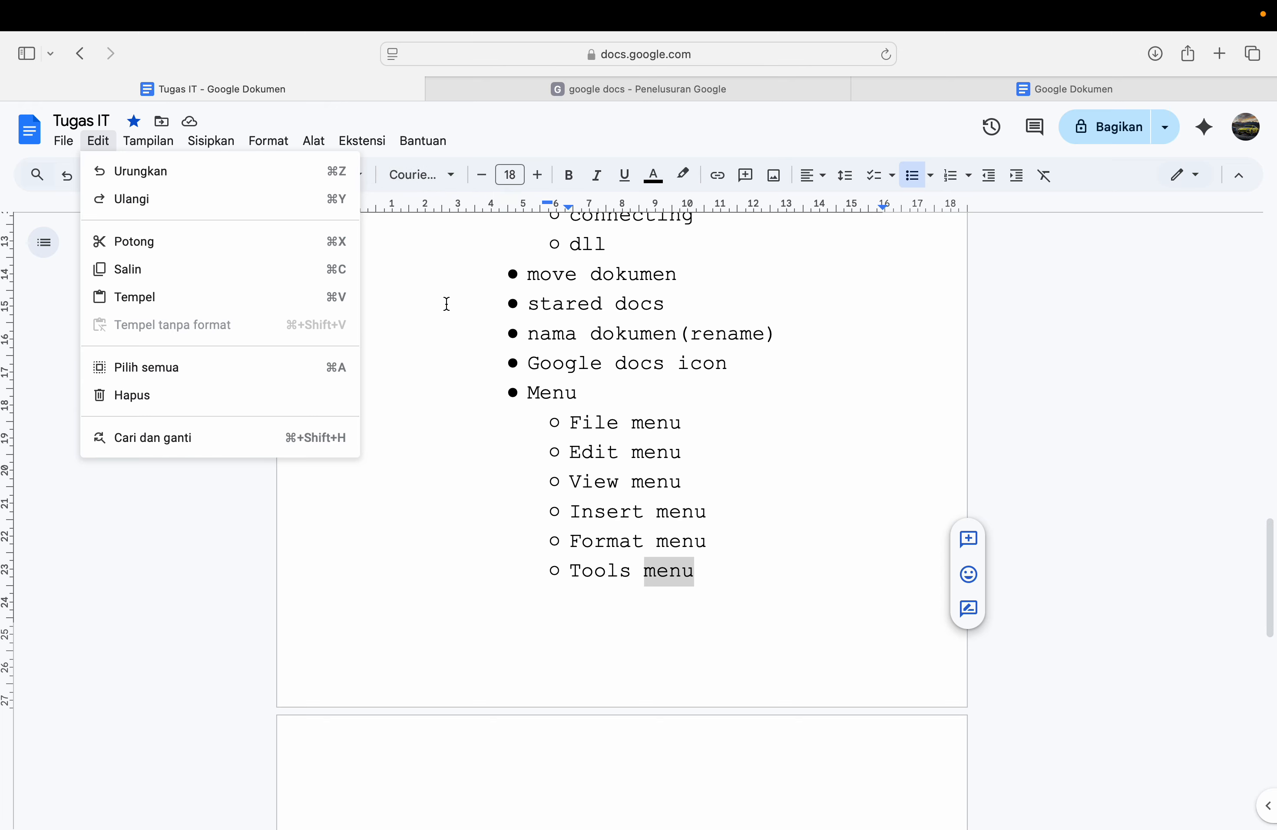
click(135, 573)
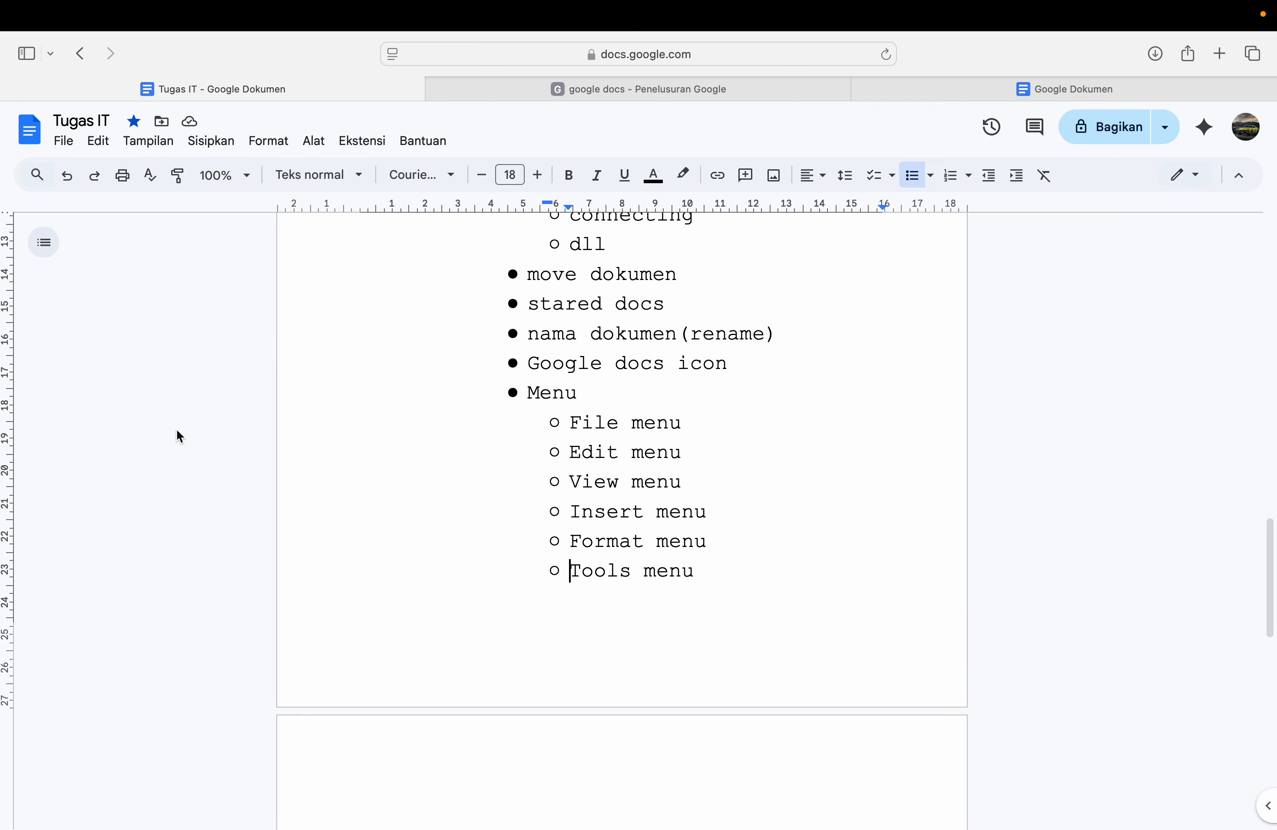
Step: Select the entire document content with Pilih semua and check the selection across its pages
click(94, 141)
click(156, 372)
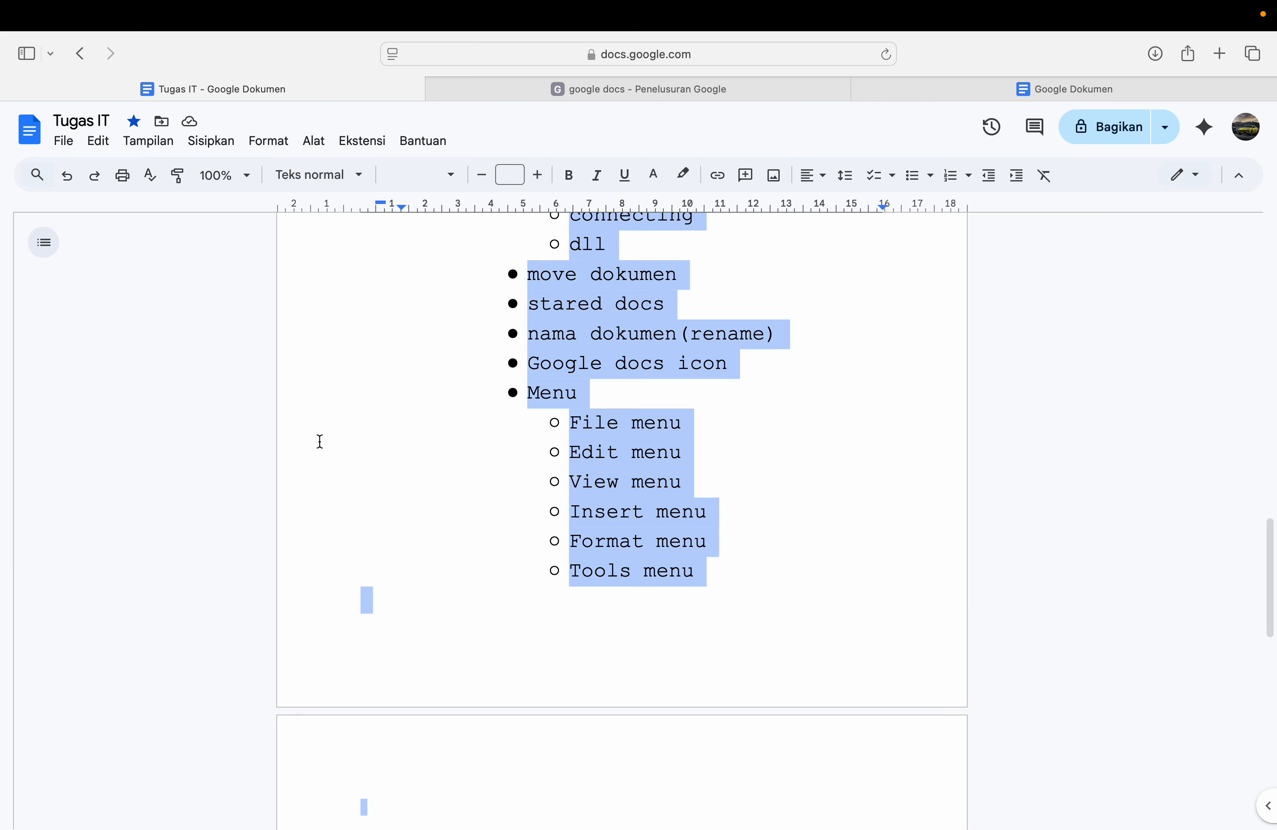
scroll(550, 518, down, 8)
scroll(599, 636, up, 20)
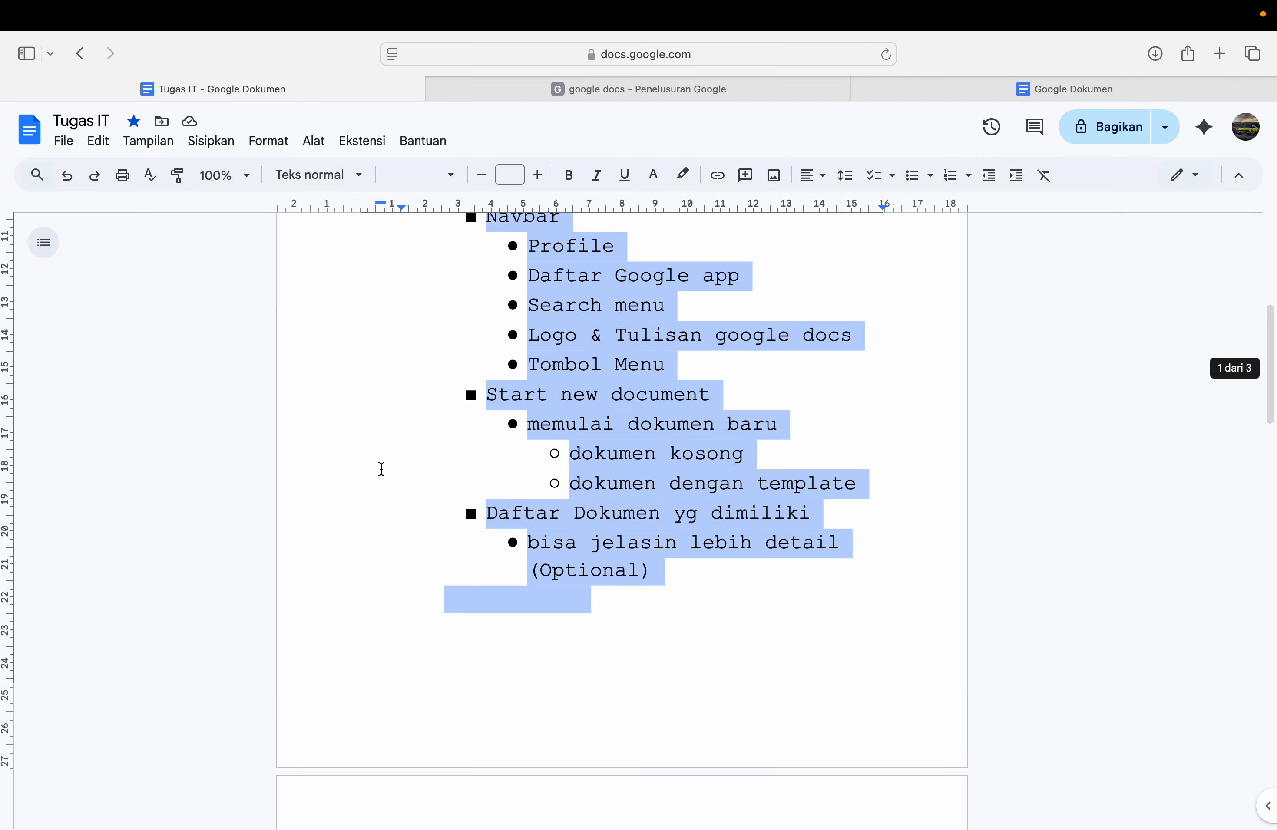
Step: Delete the word "Docs" from the "Cara membuka Google Docs" list item with Hapus and enter "docs" in its place
click(134, 406)
click(97, 141)
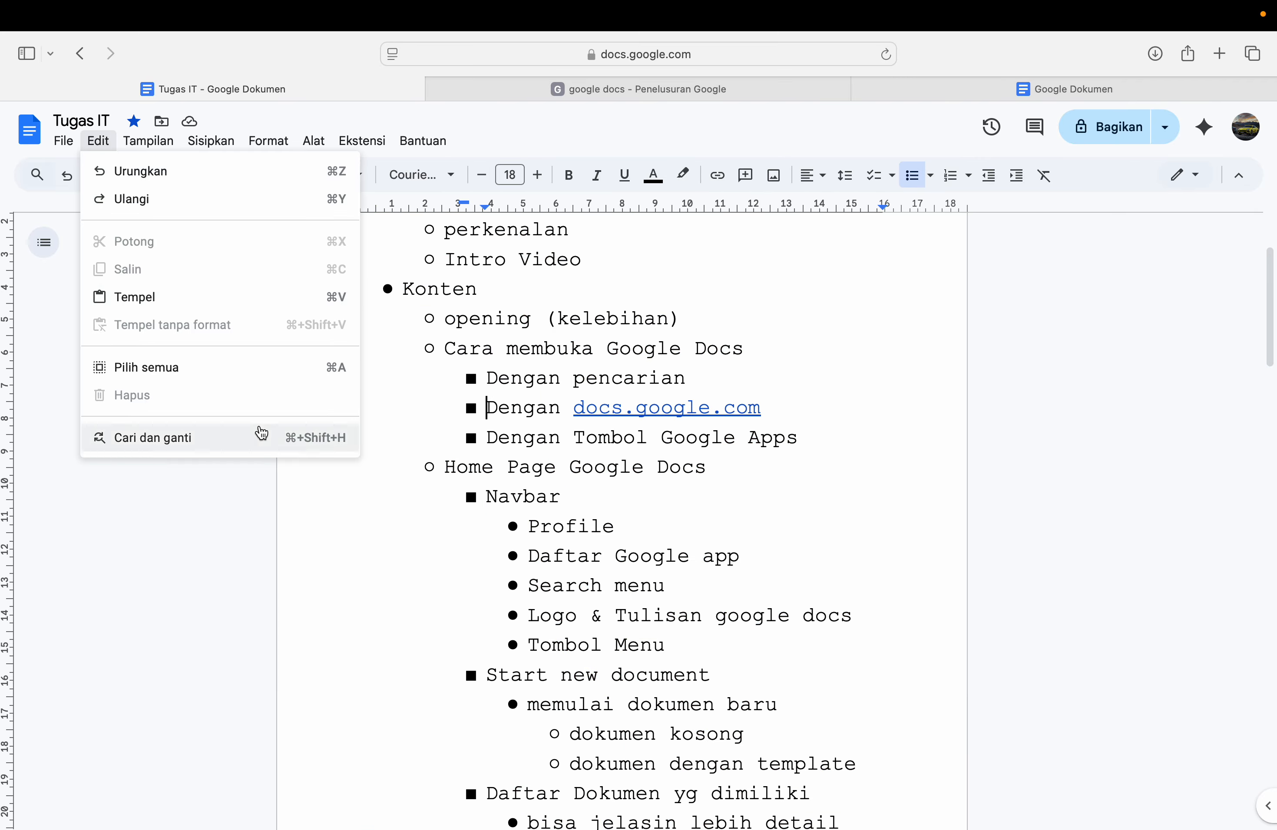
drag(745, 350, 699, 360)
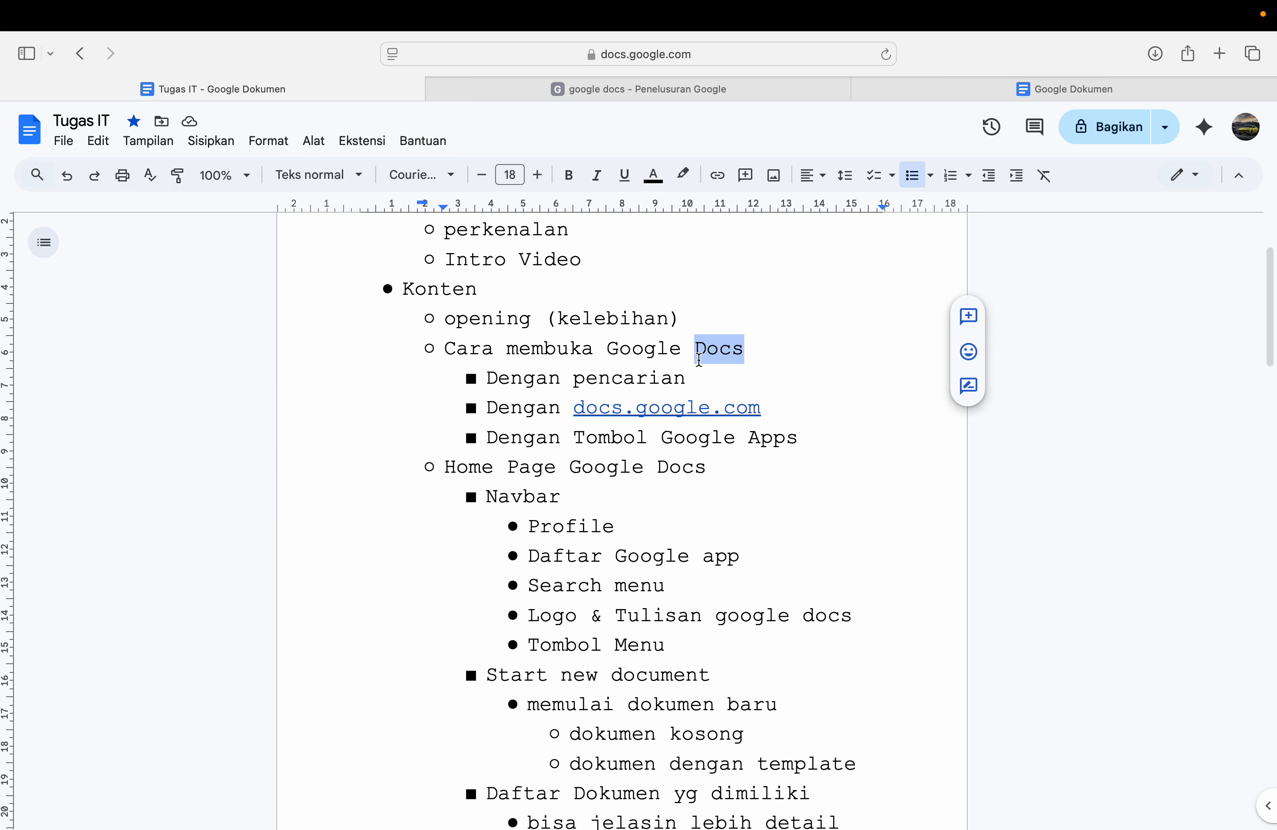
click(328, 376)
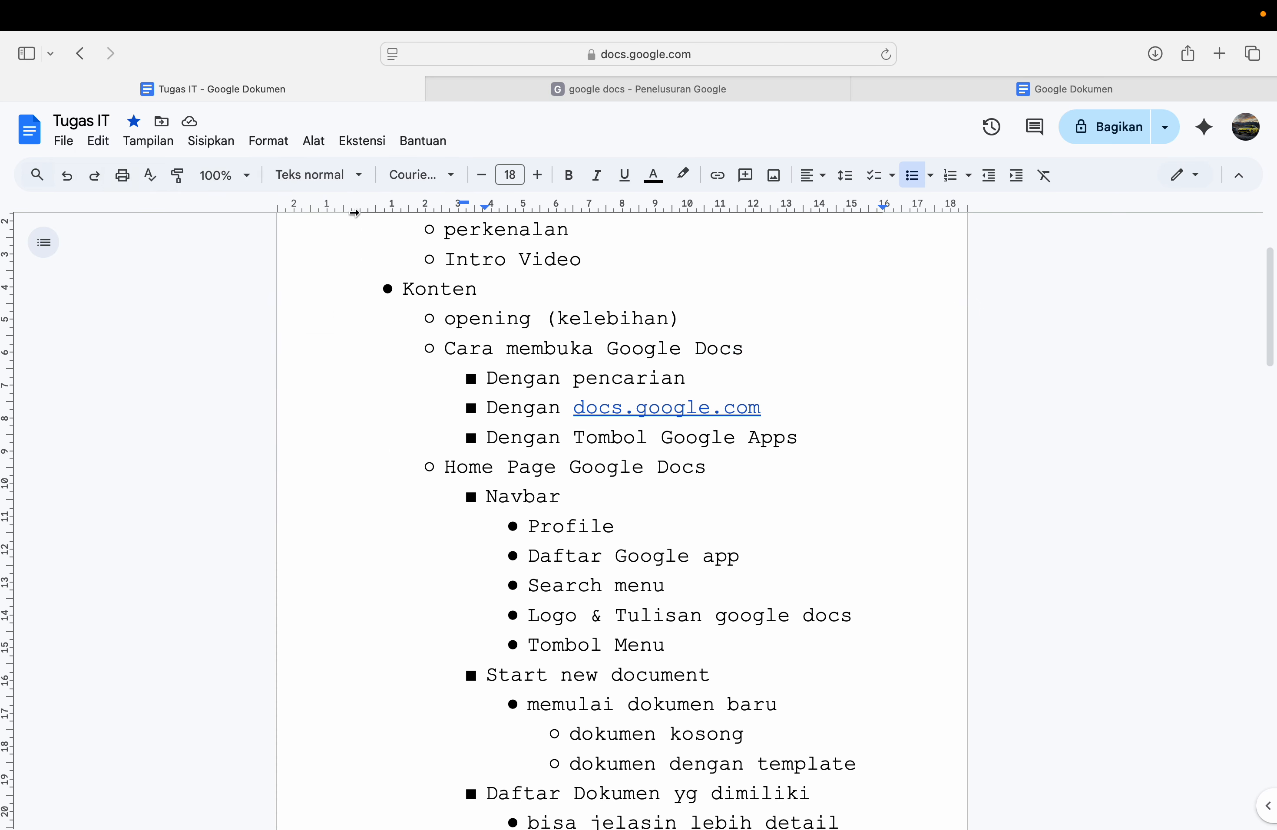
drag(755, 360, 687, 361)
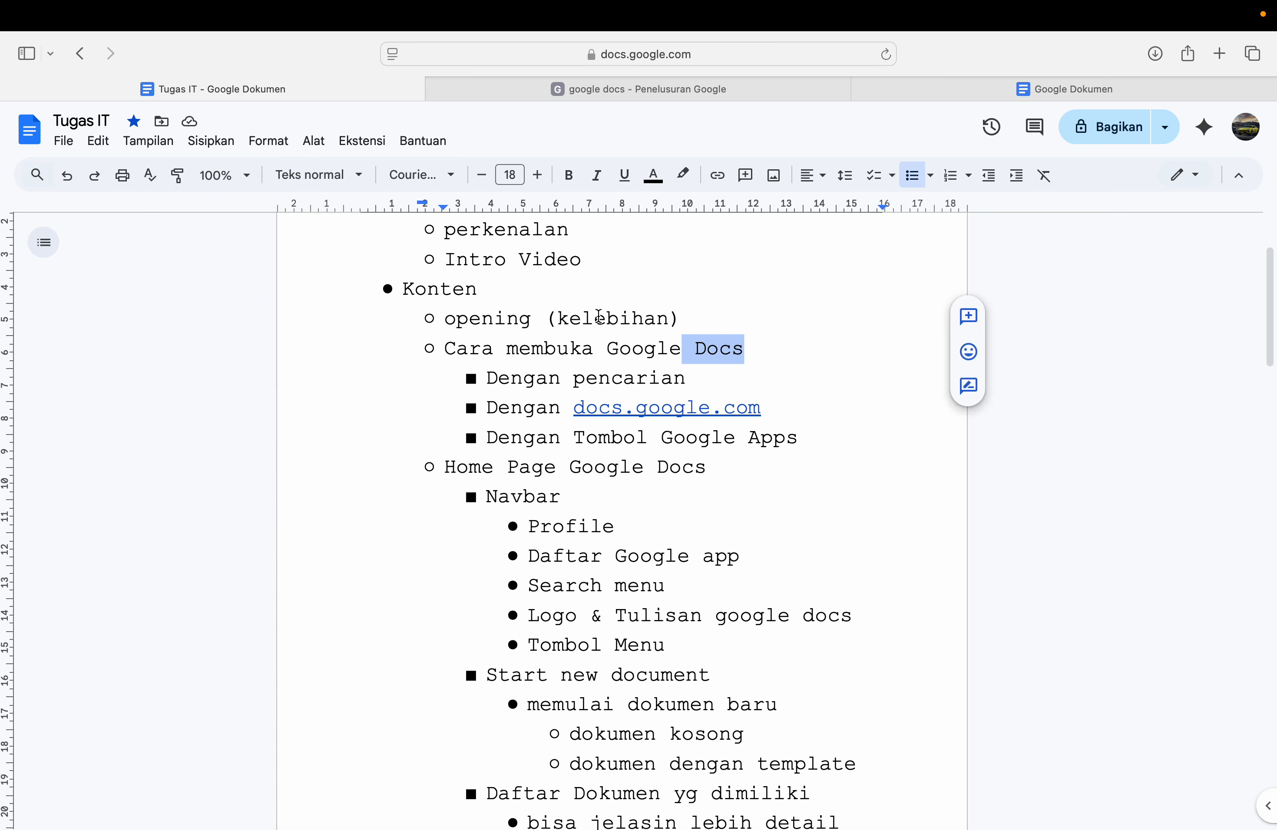
click(100, 144)
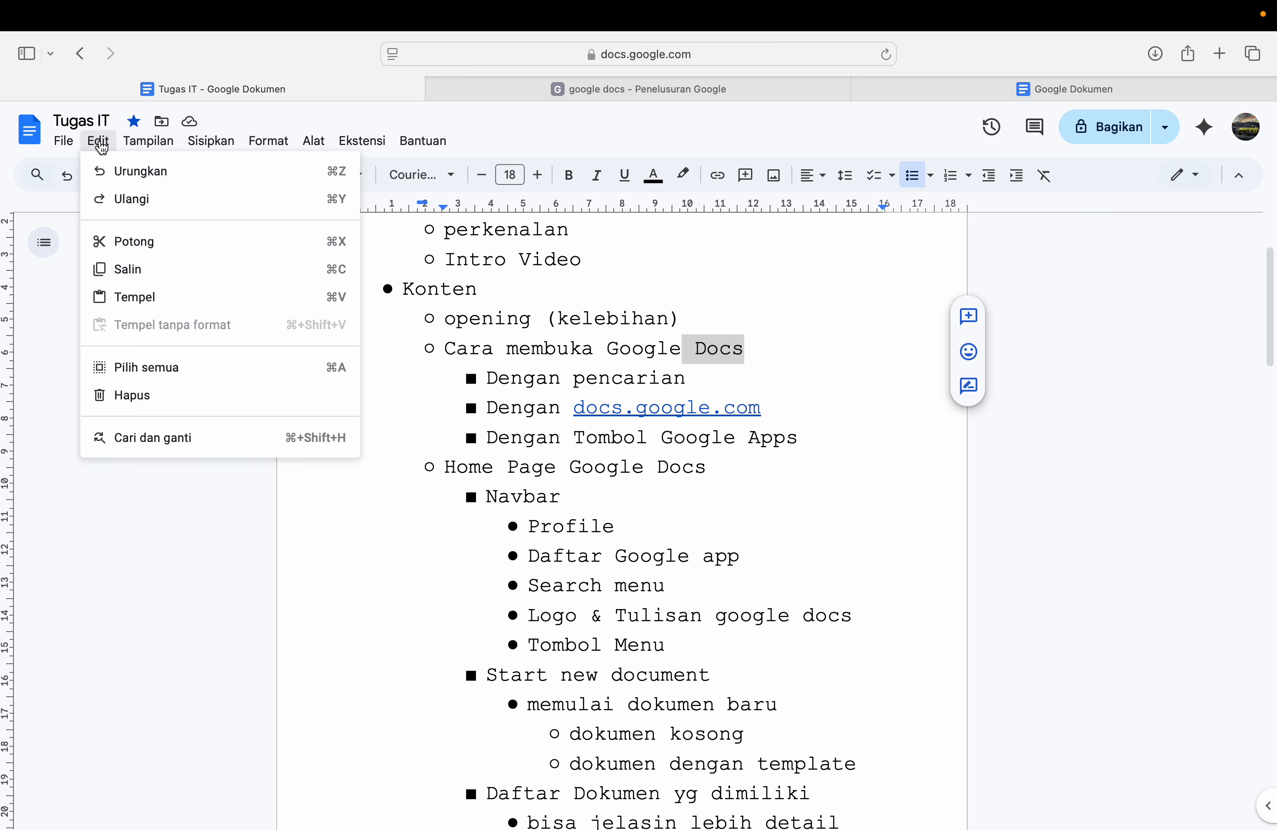
click(115, 405)
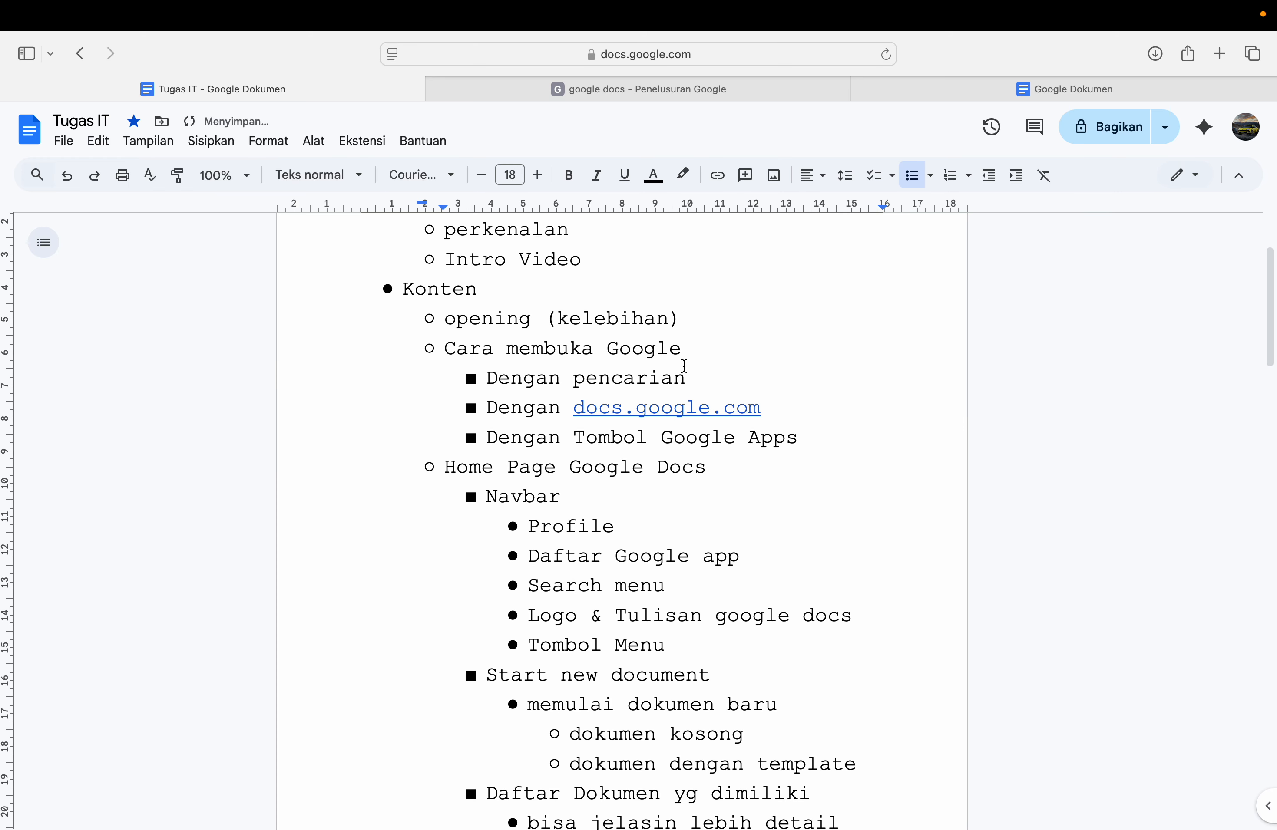
text(docs)
Step: Set up Cari dan ganti to find "dokumen" and replace it with "Dokumen", matching upper and lower case
click(101, 141)
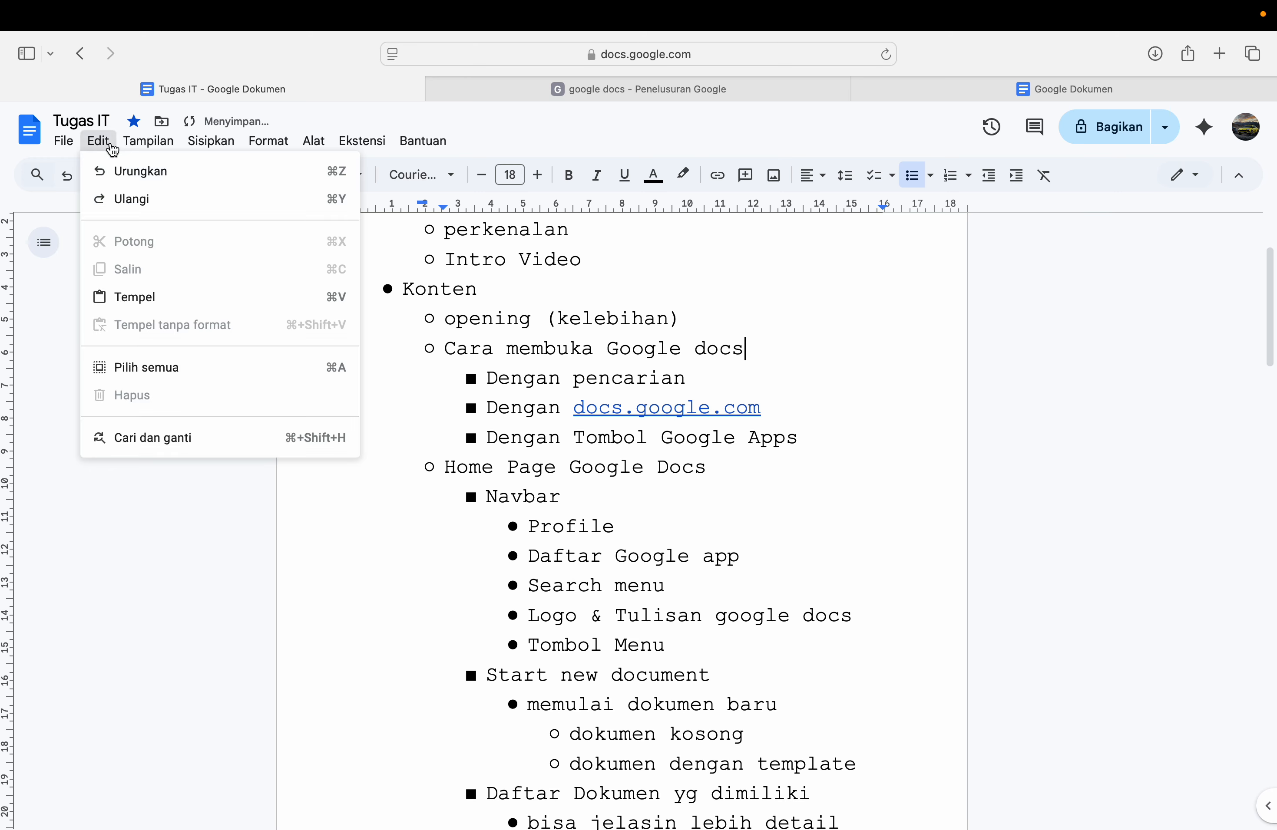
click(165, 444)
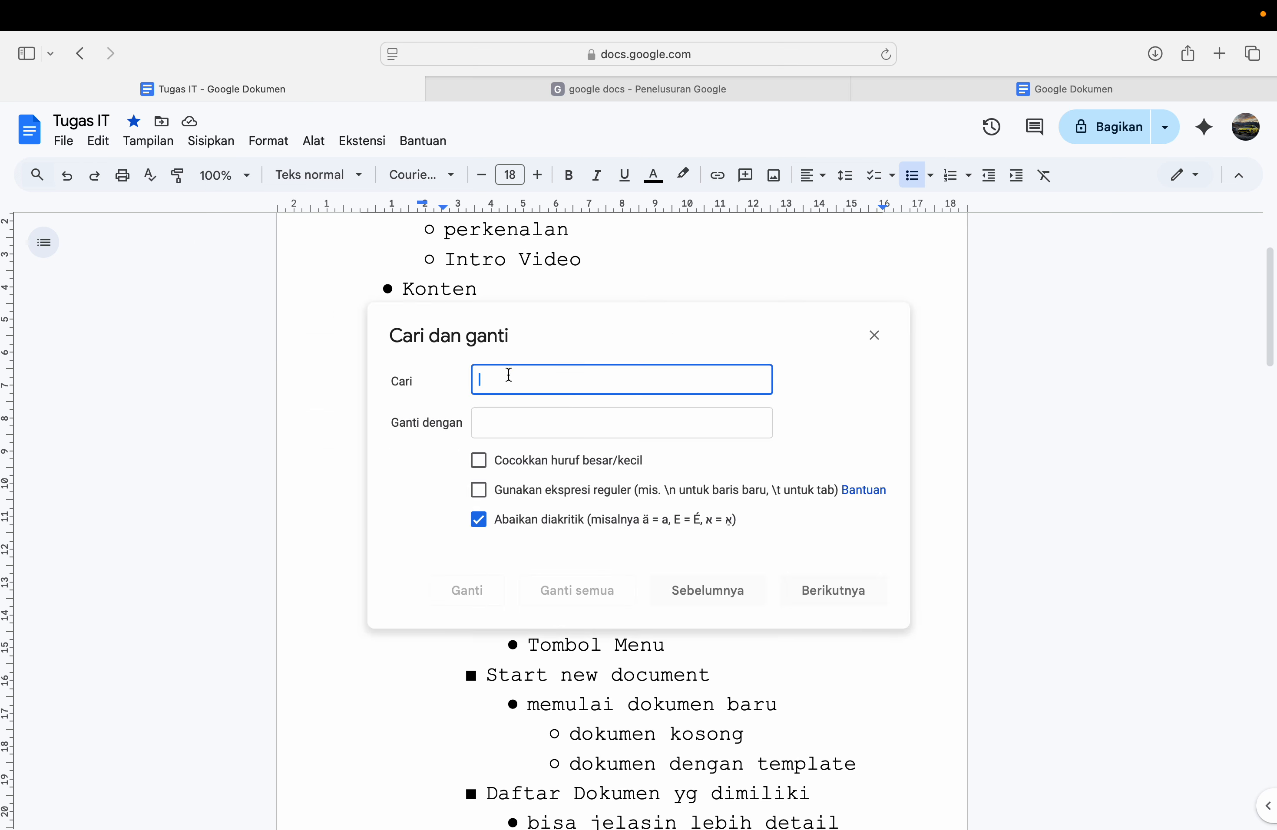
text(dok)
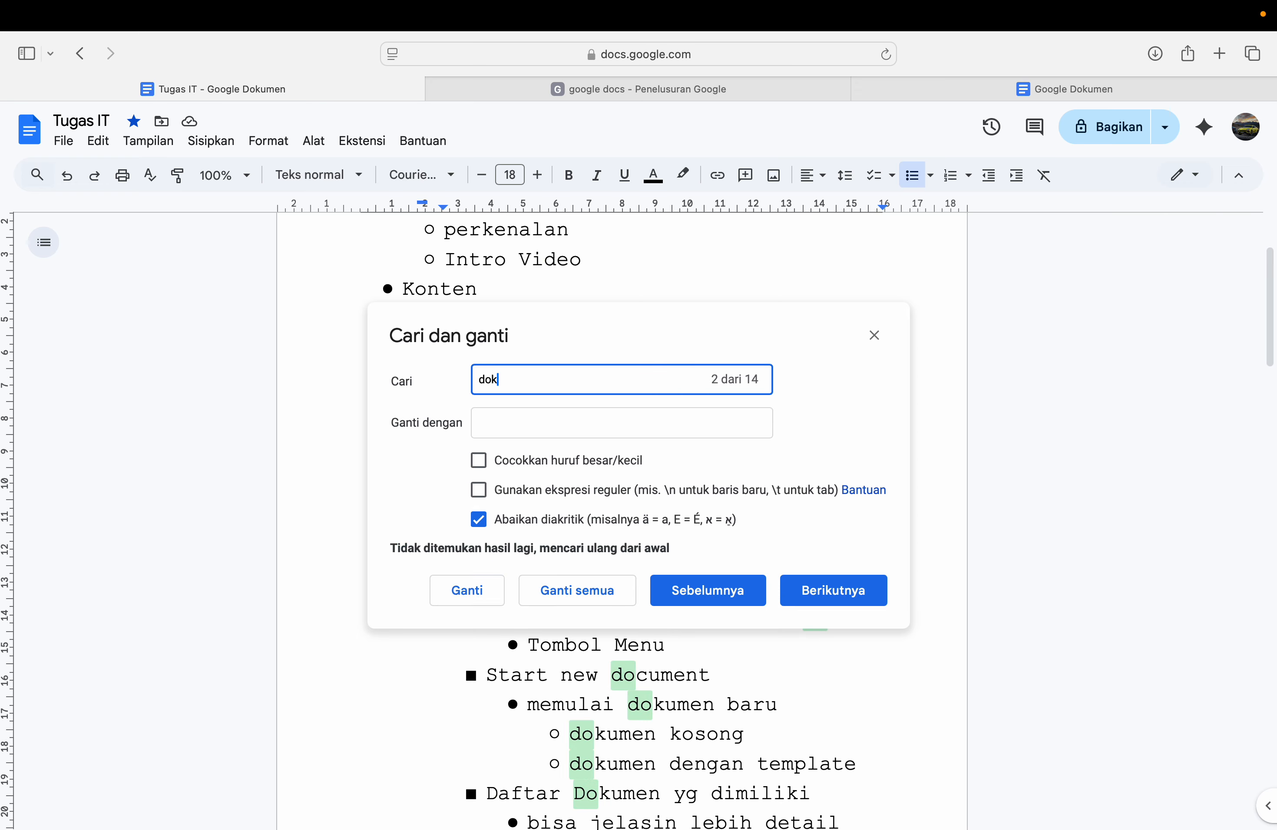
text(umen)
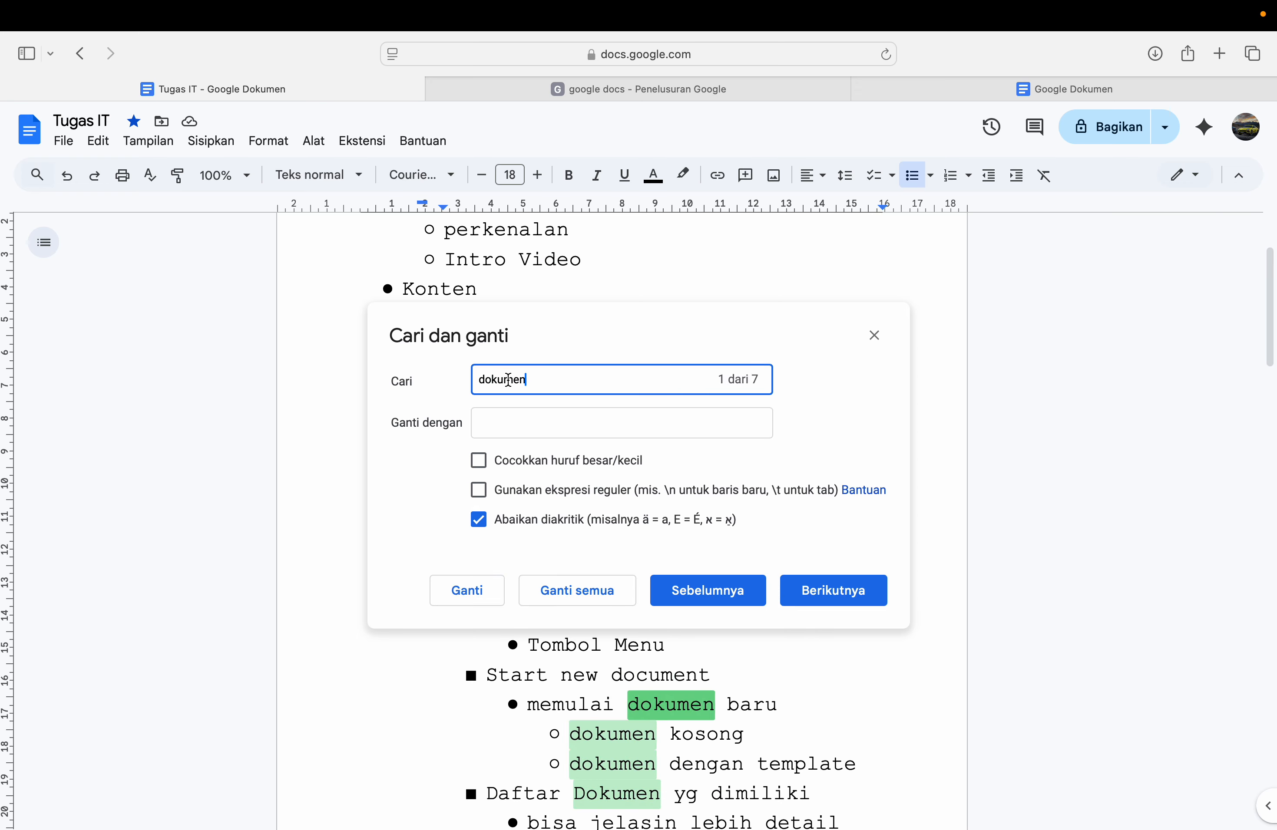
click(504, 418)
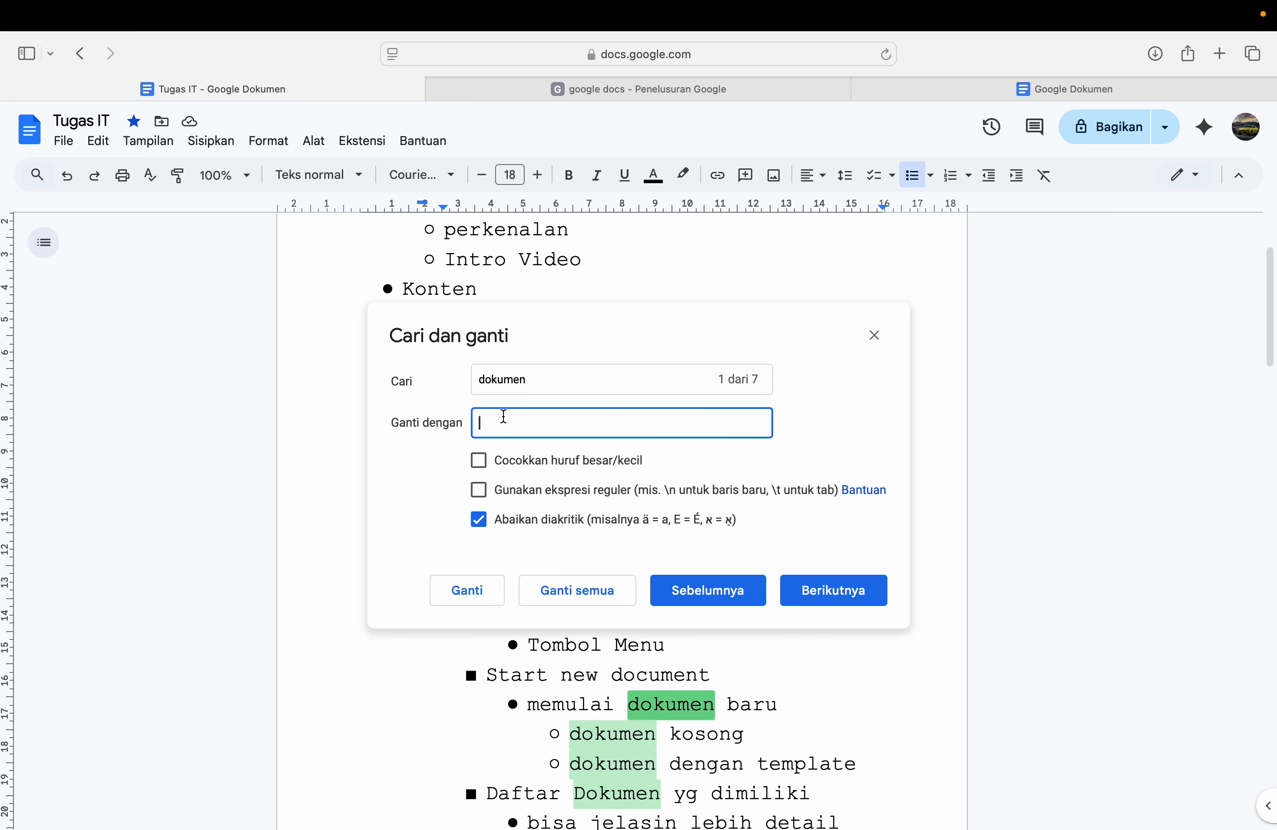
text(Dokumen)
click(480, 460)
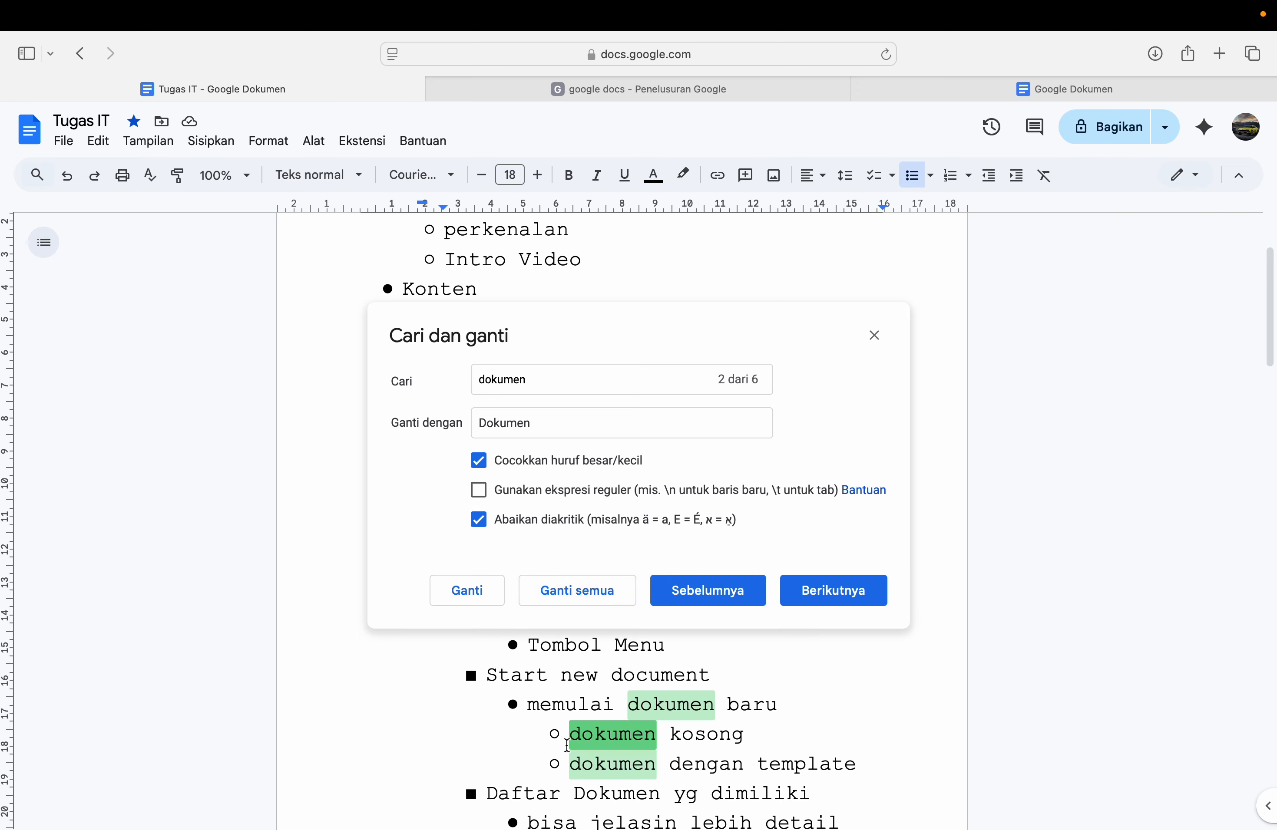
Step: Check the highlighted "dokumen" matches through the document, replace all of them with "Dokumen", and close Cari dan ganti
scroll(612, 699, down, 10)
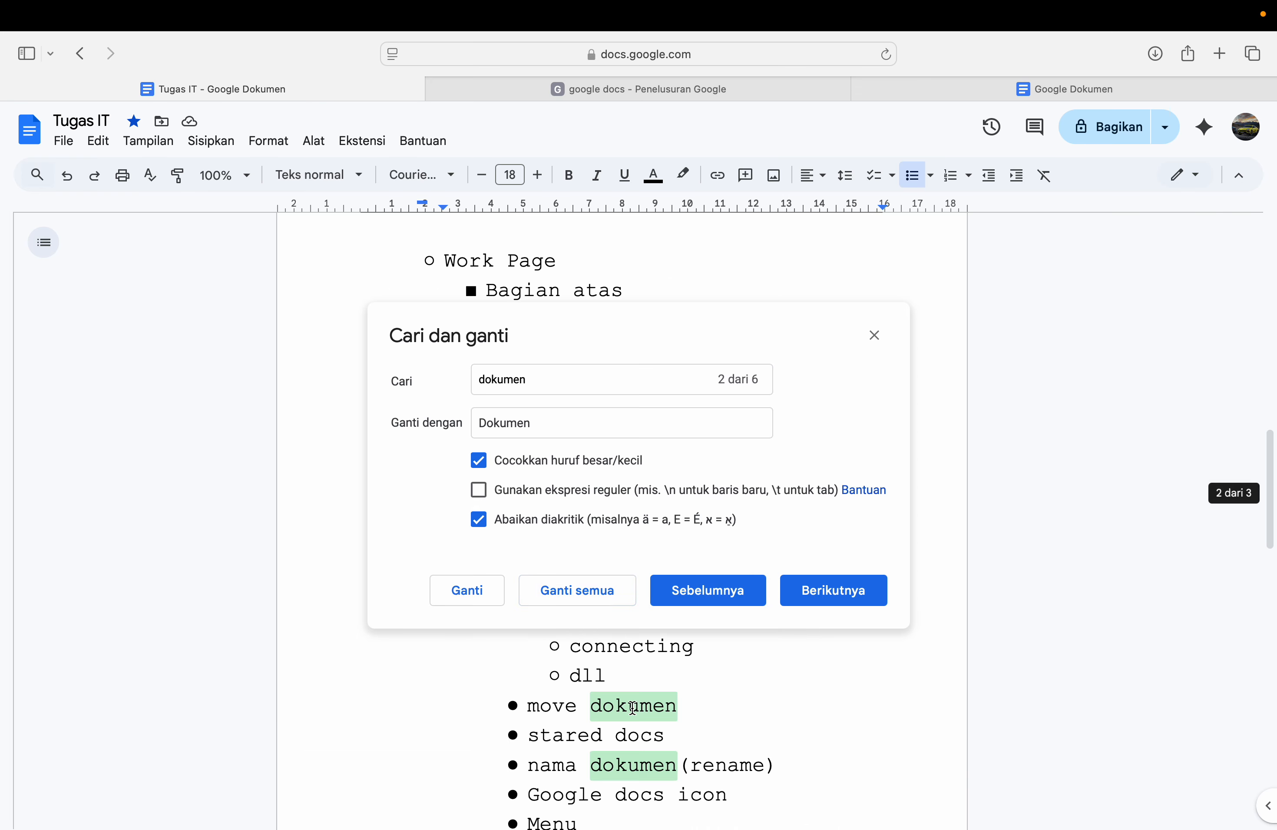
scroll(632, 710, up, 10)
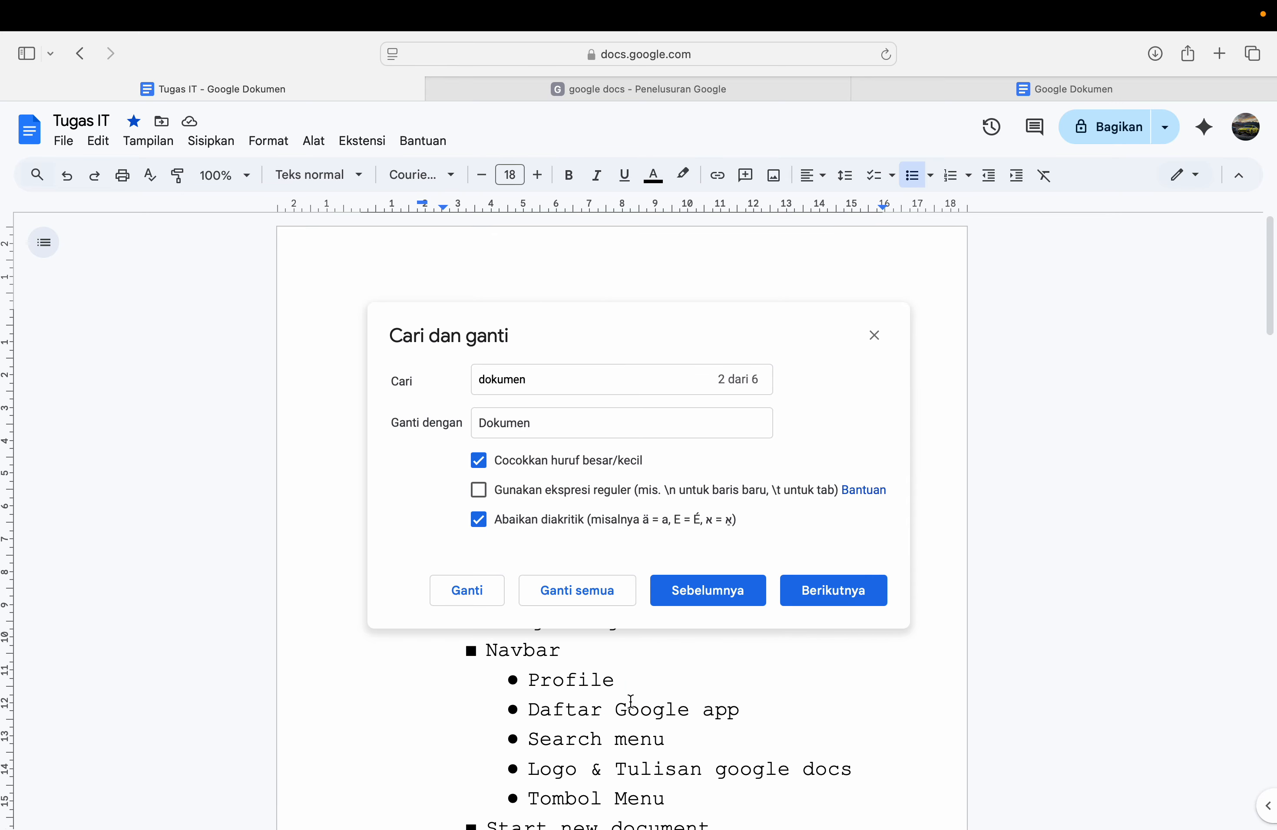
scroll(630, 702, down, 4)
scroll(630, 702, down, 1)
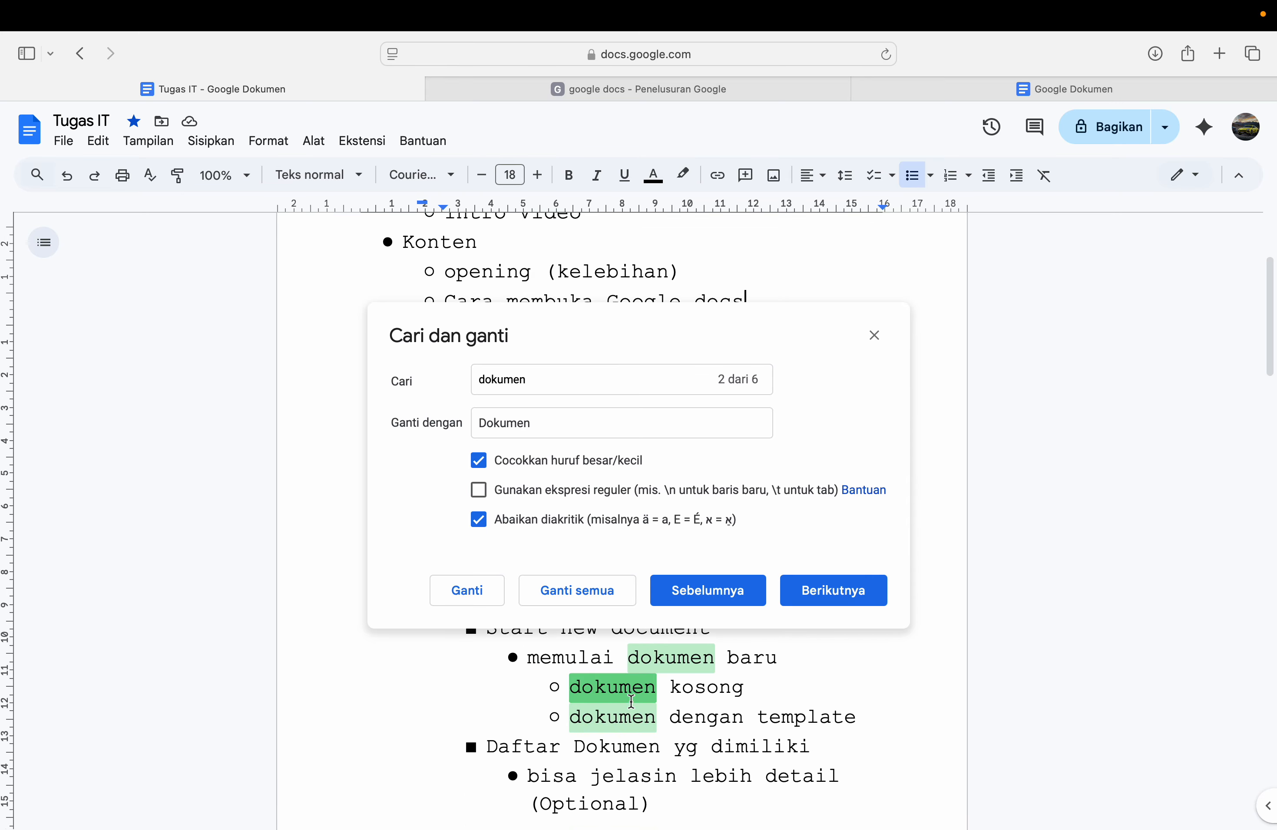
click(712, 594)
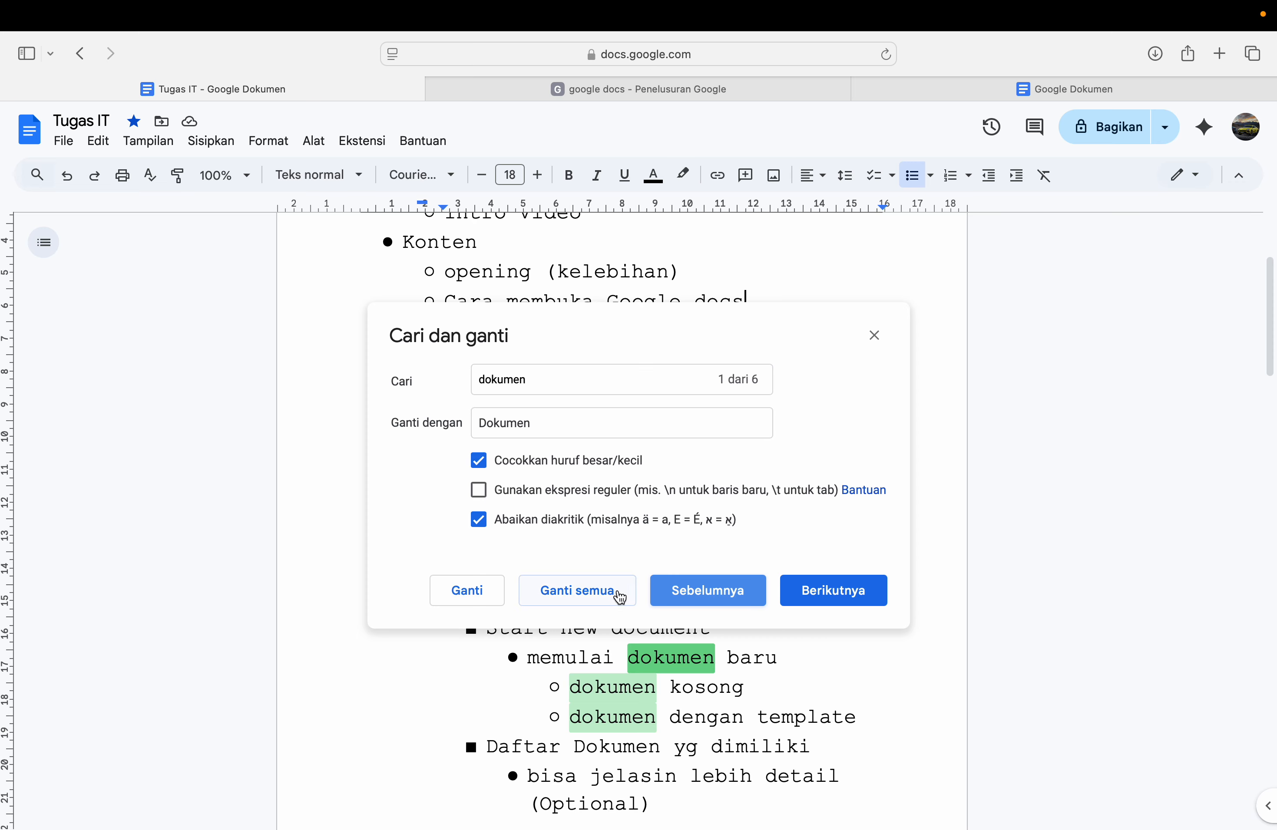
click(588, 596)
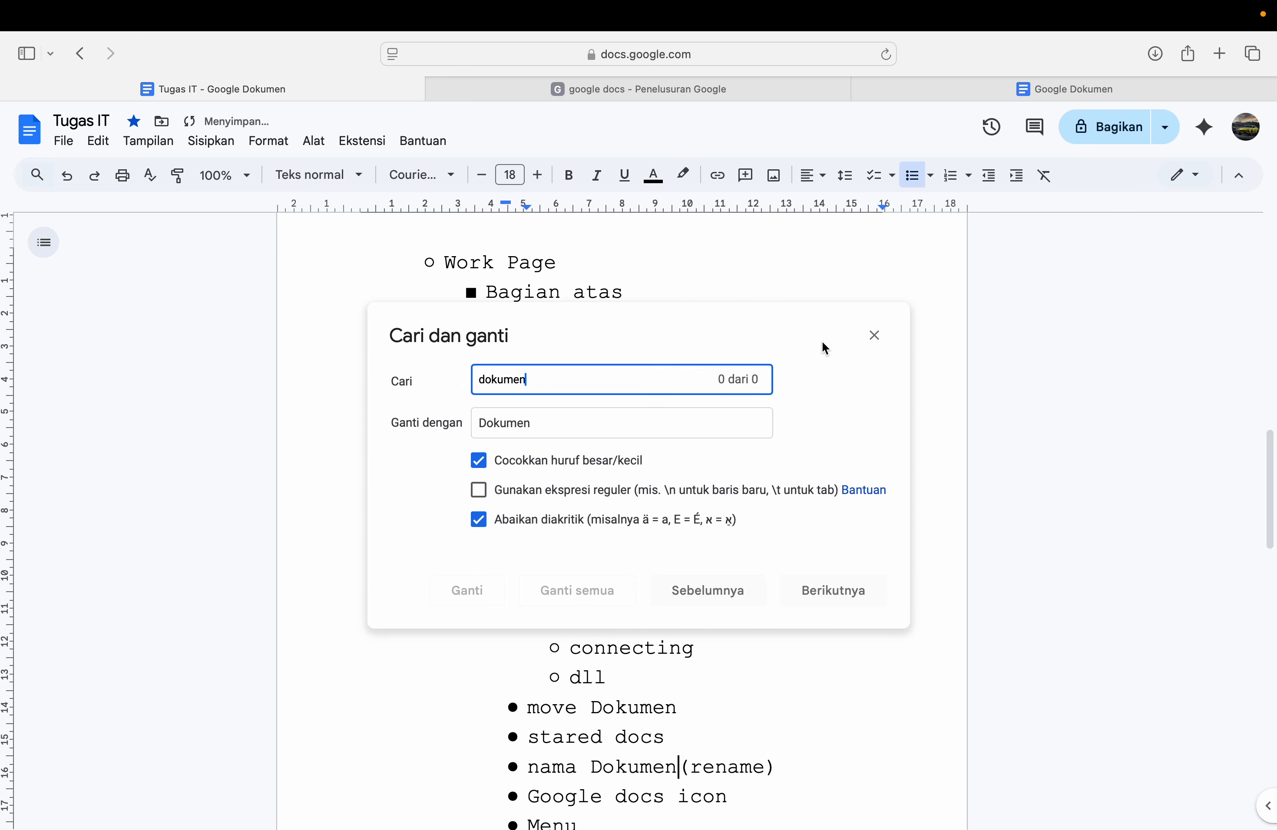
click(874, 337)
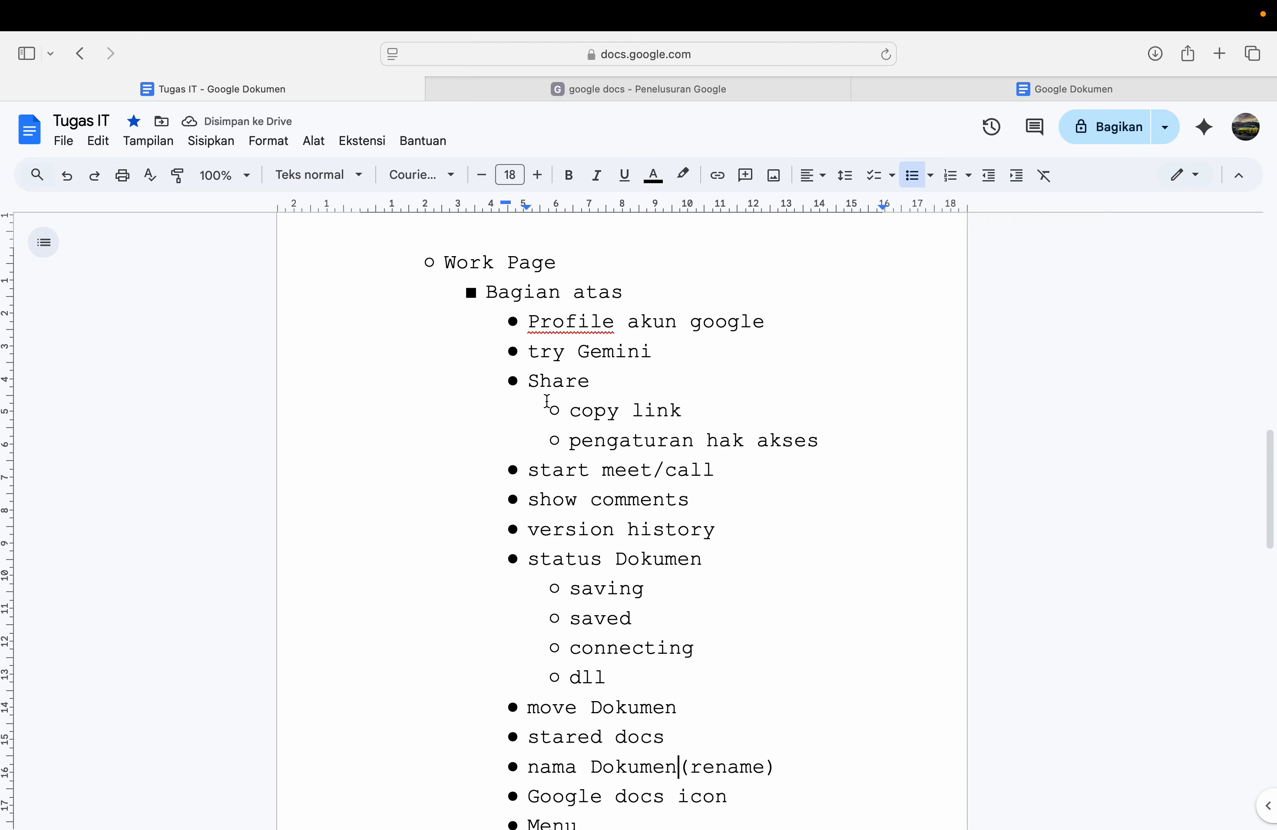
Step: Switch the document to Menyarankan mode and post the comment "save" on the "saved" item under status Dokumen
scroll(547, 402, down, 3)
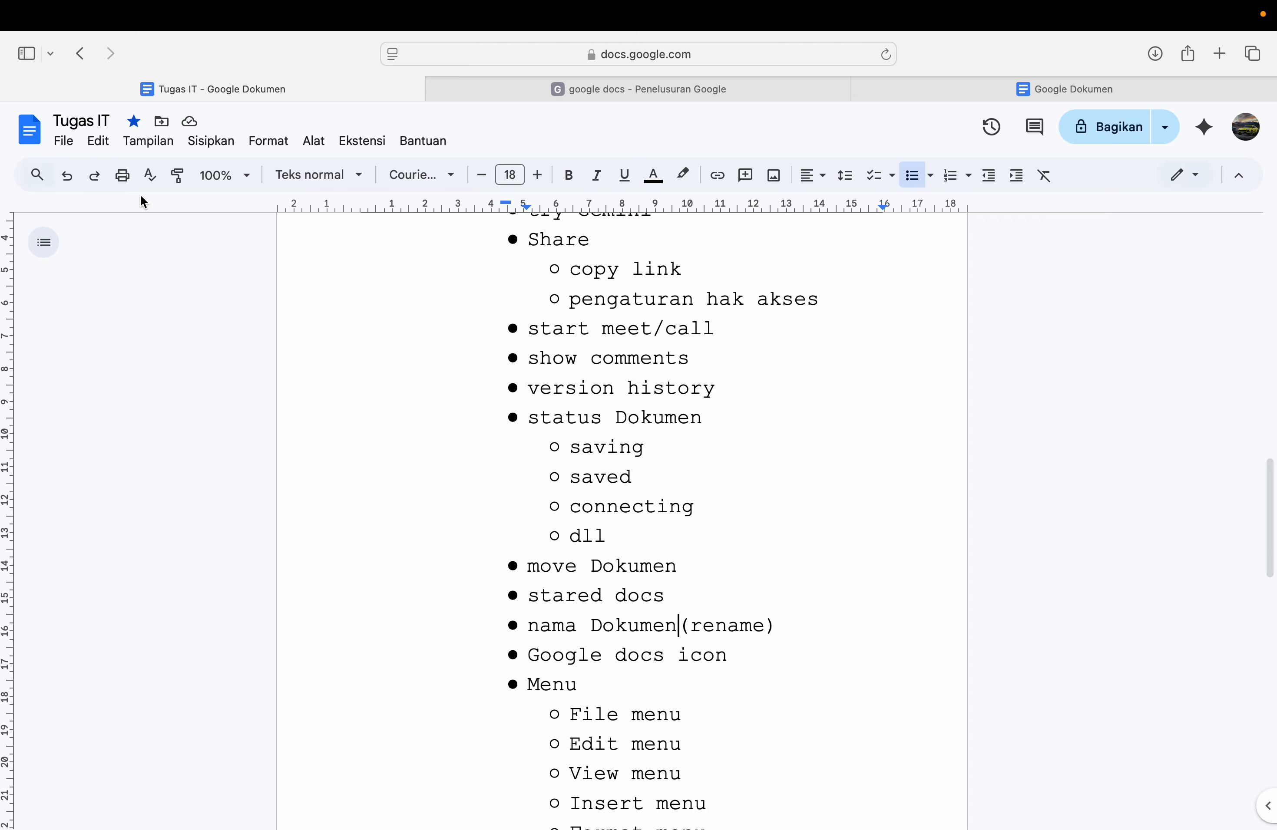
click(145, 141)
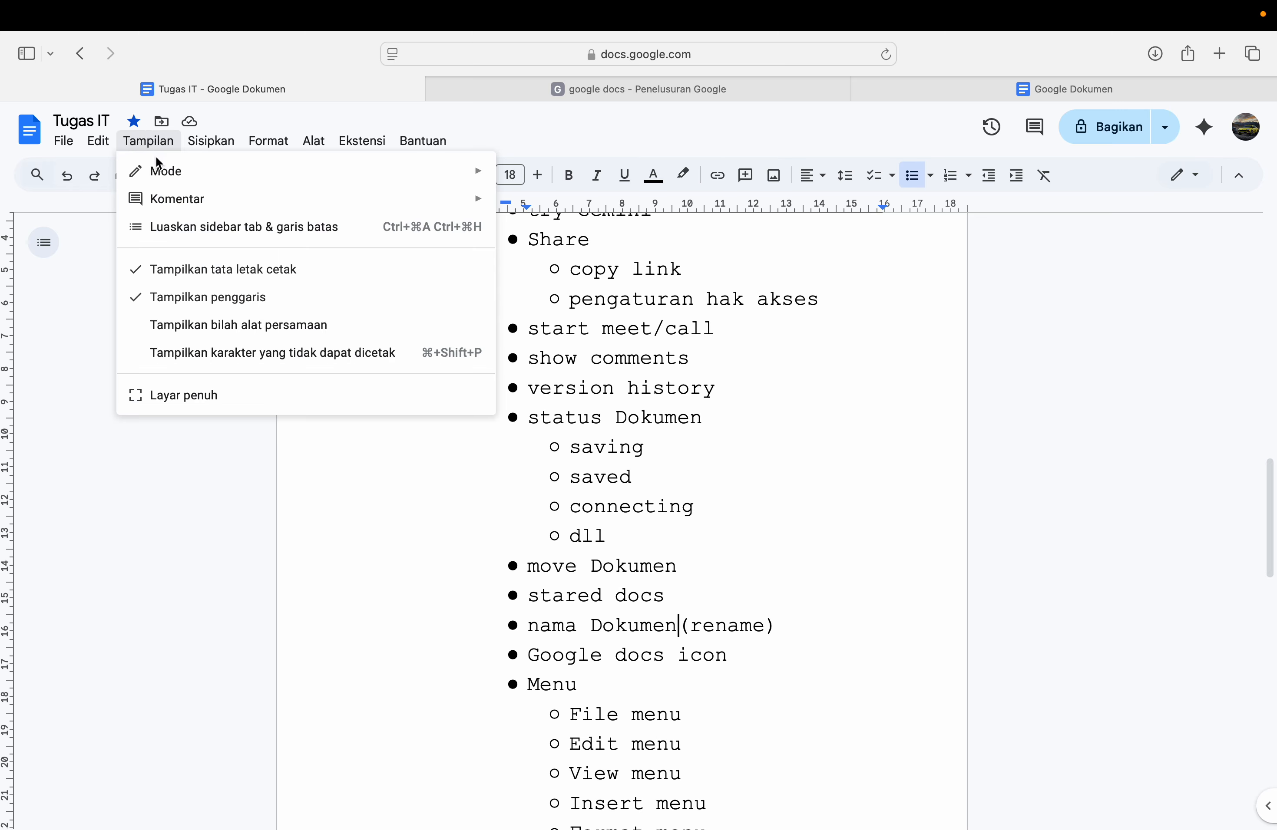
mouse_move(470, 170)
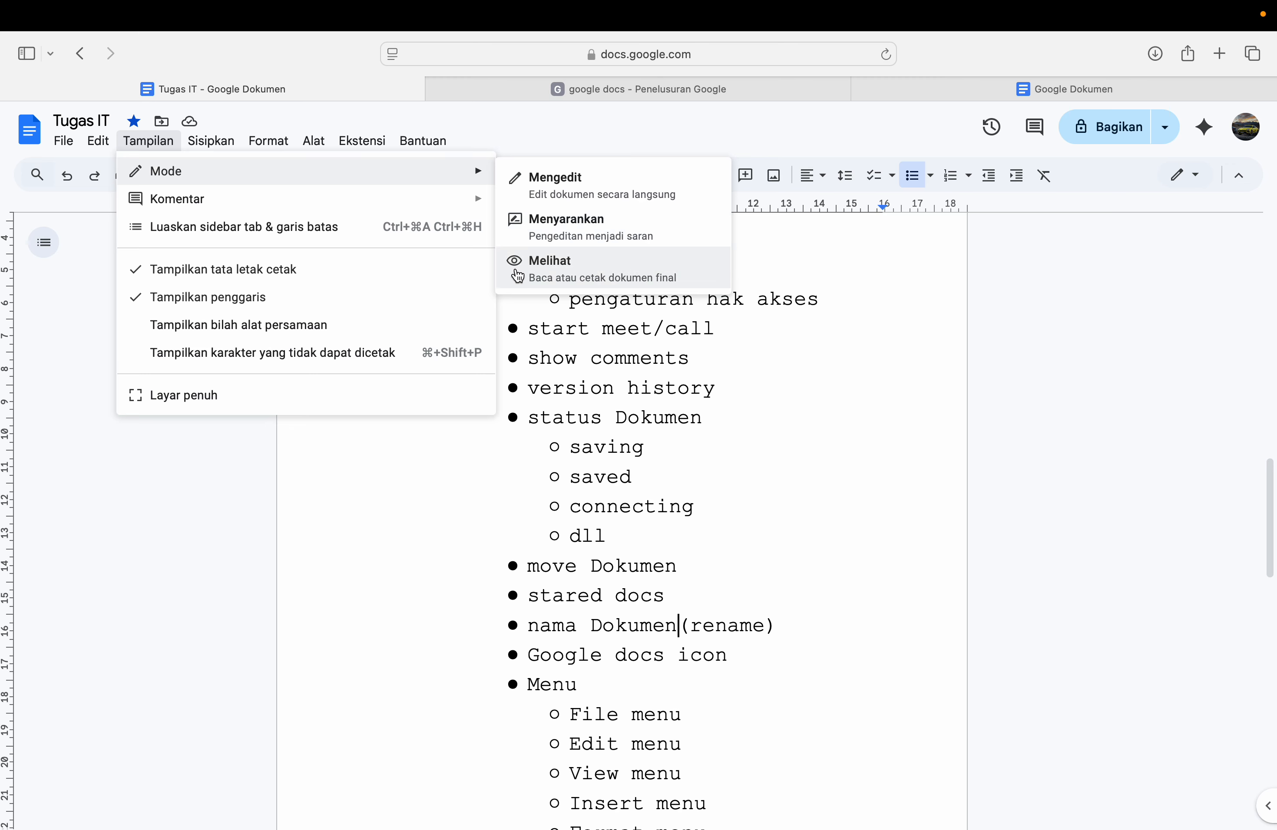
click(530, 238)
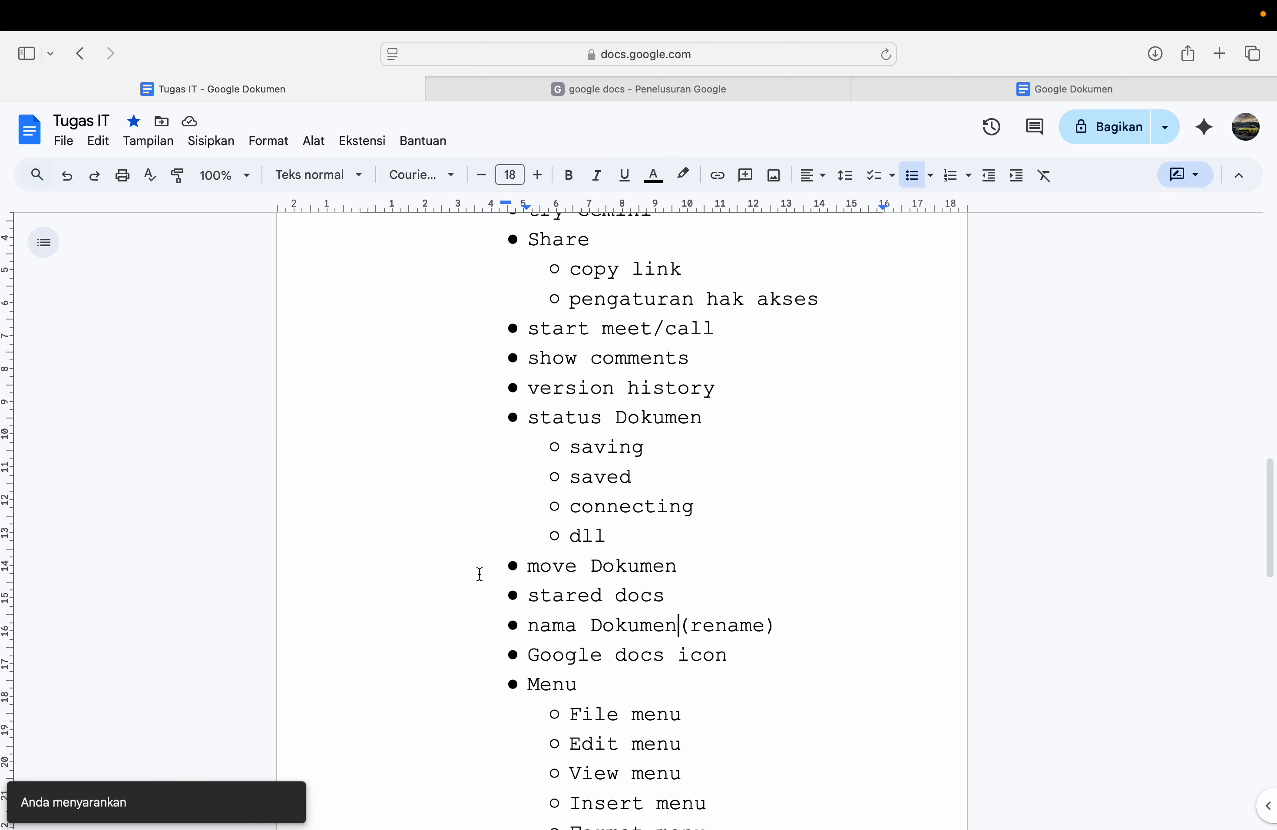
mouse_move(1015, 479)
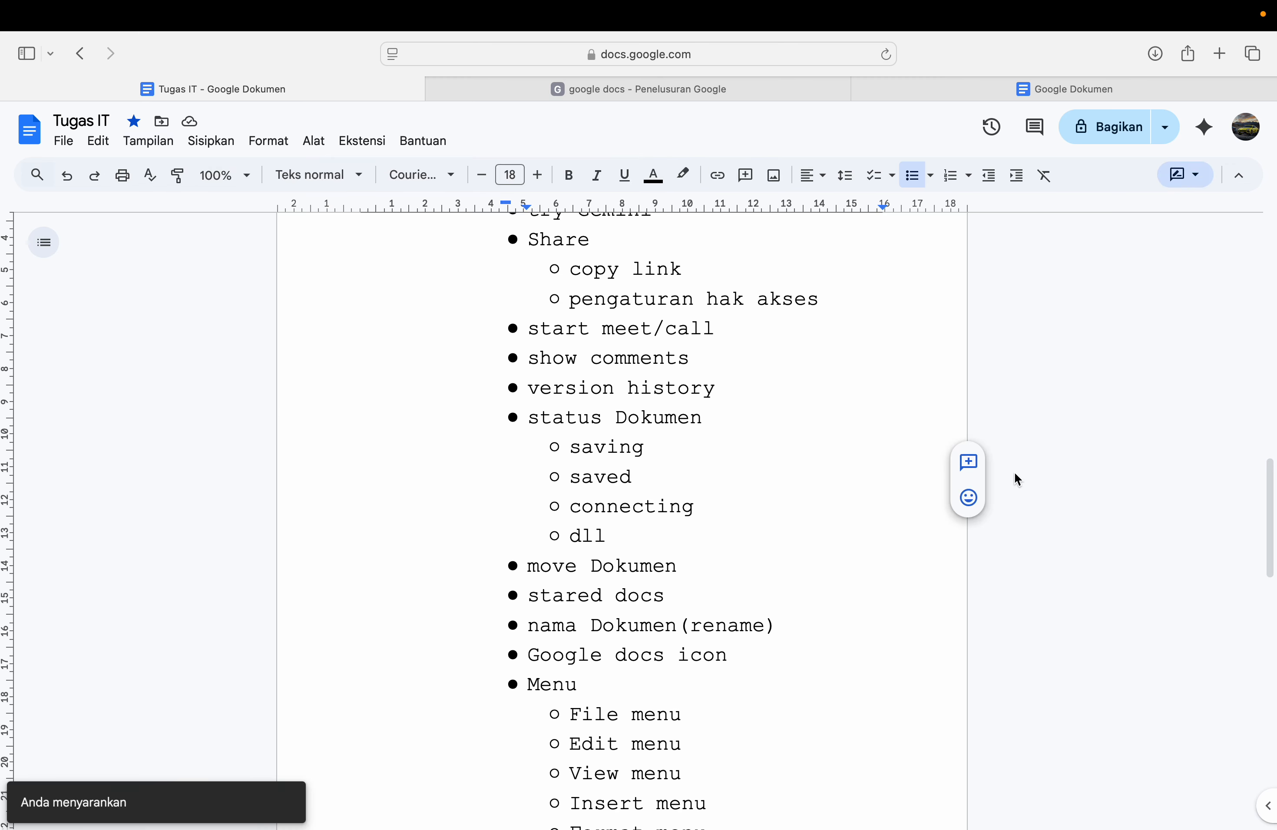
click(974, 467)
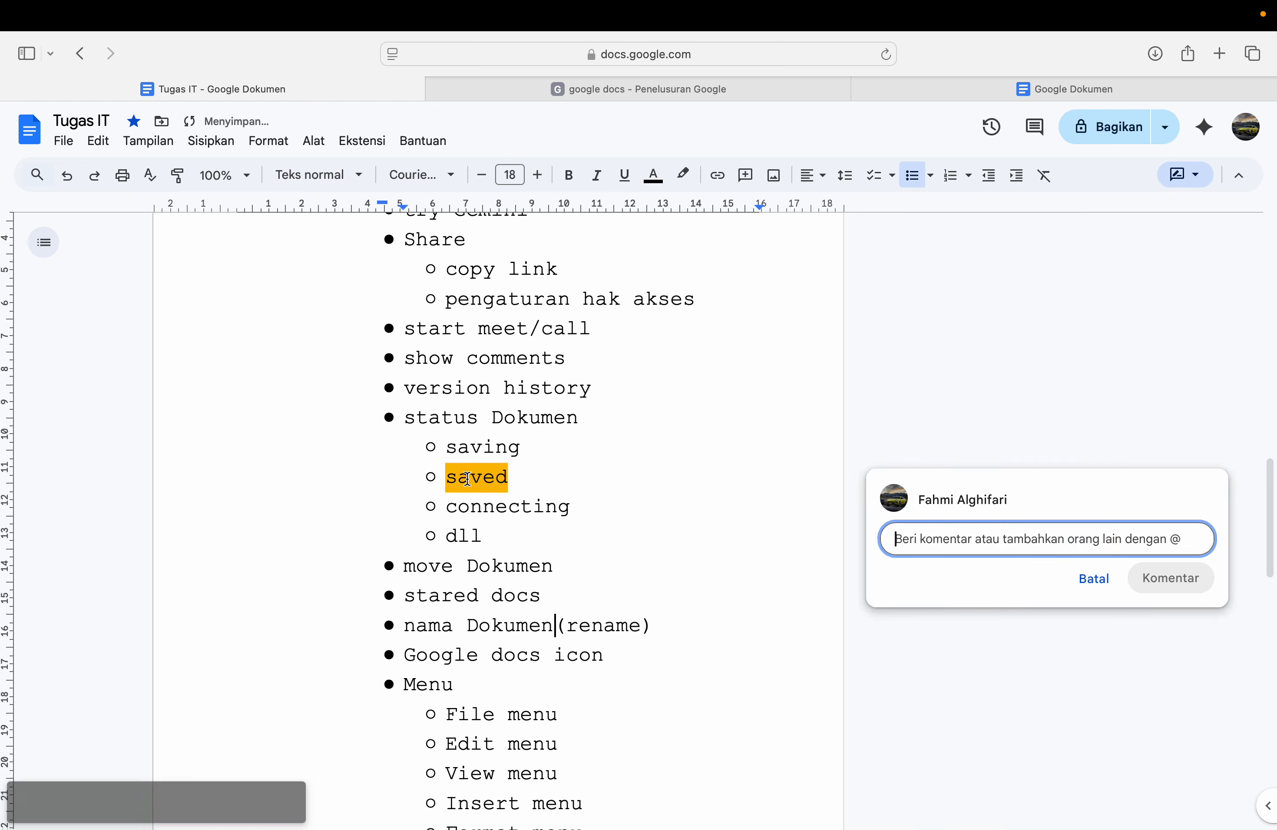
text(save)
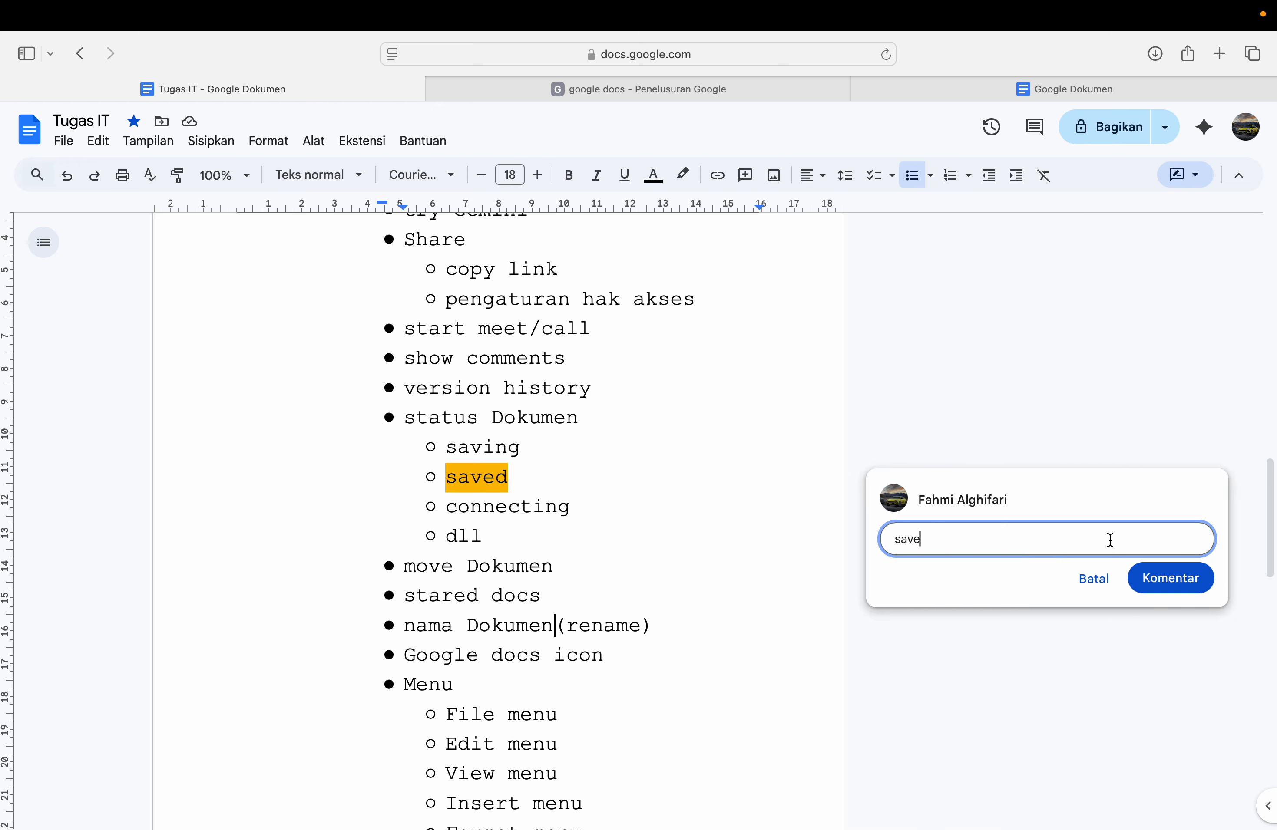
click(1168, 581)
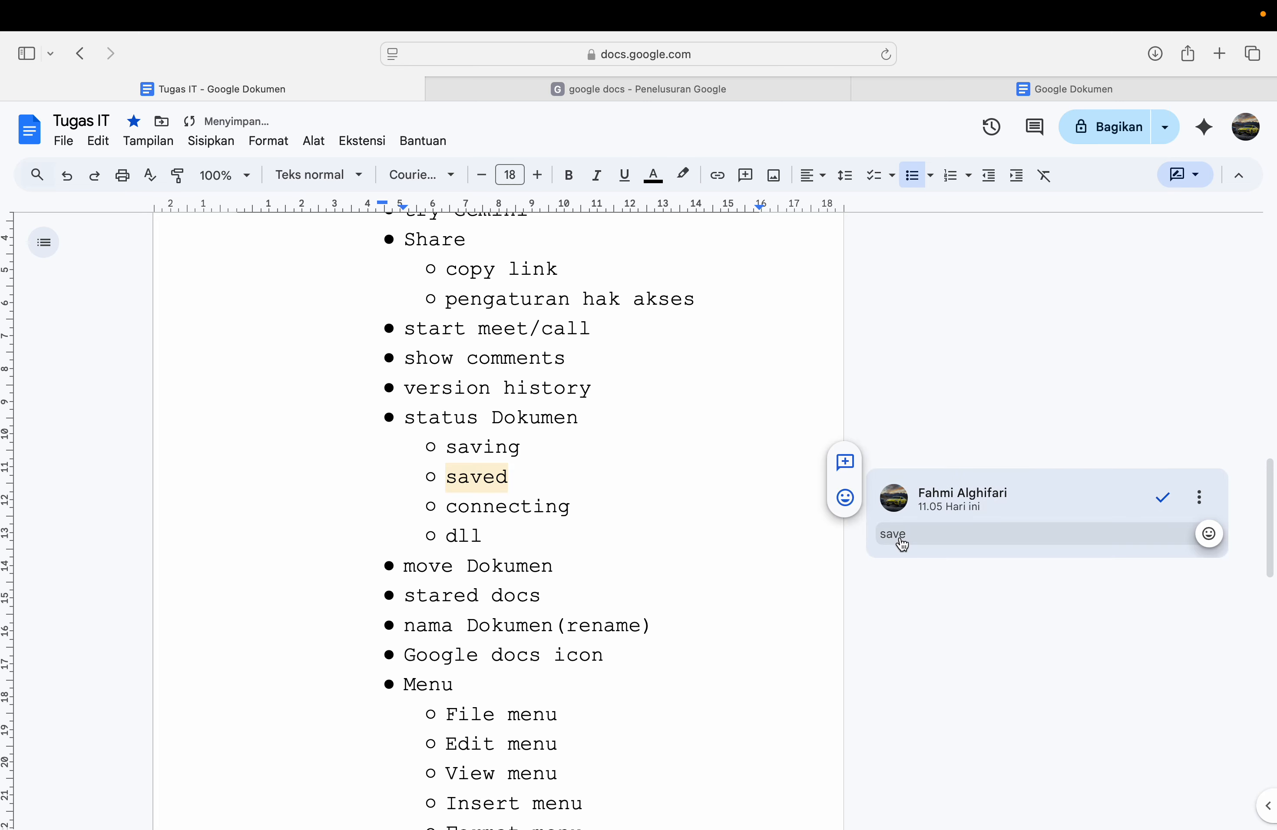
Step: Switch the document to Melihat mode and try selecting the "File menu" item in the Menu list
click(122, 143)
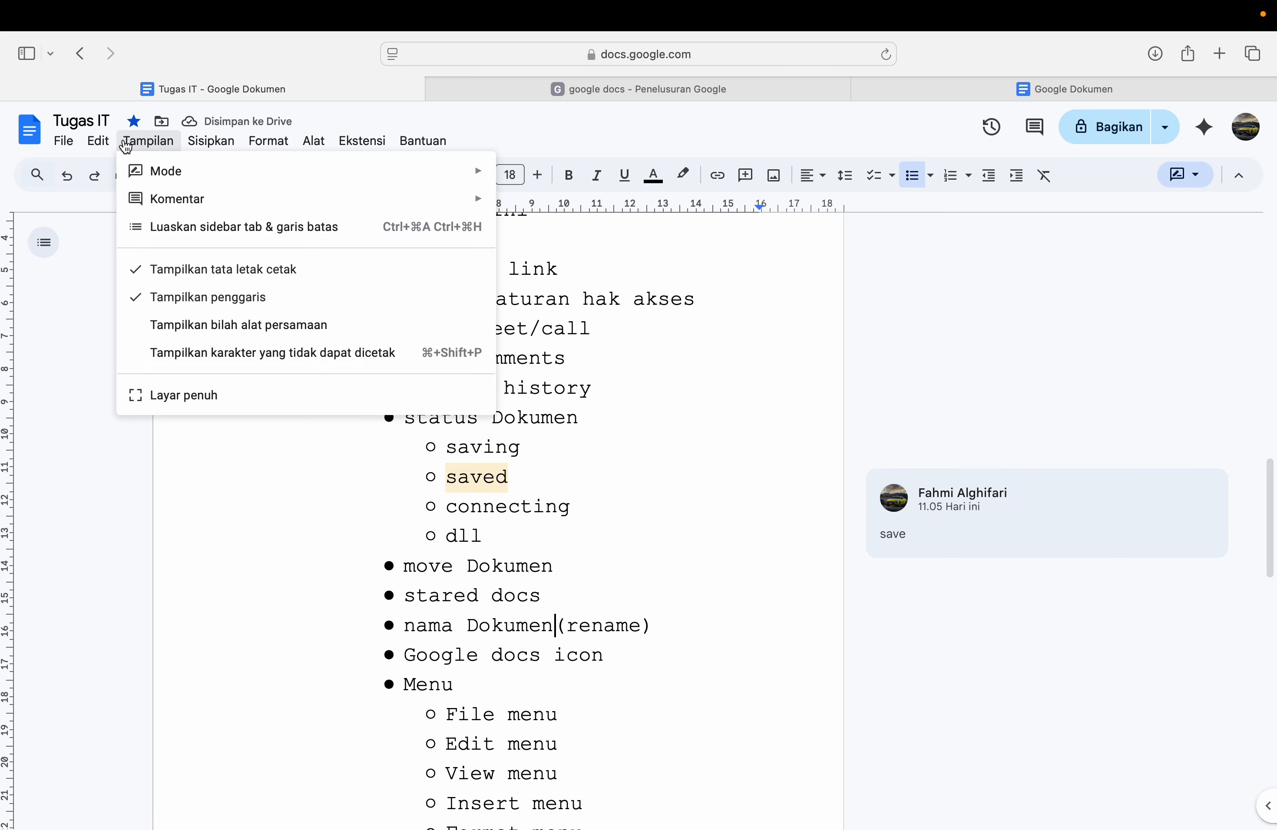
mouse_move(290, 174)
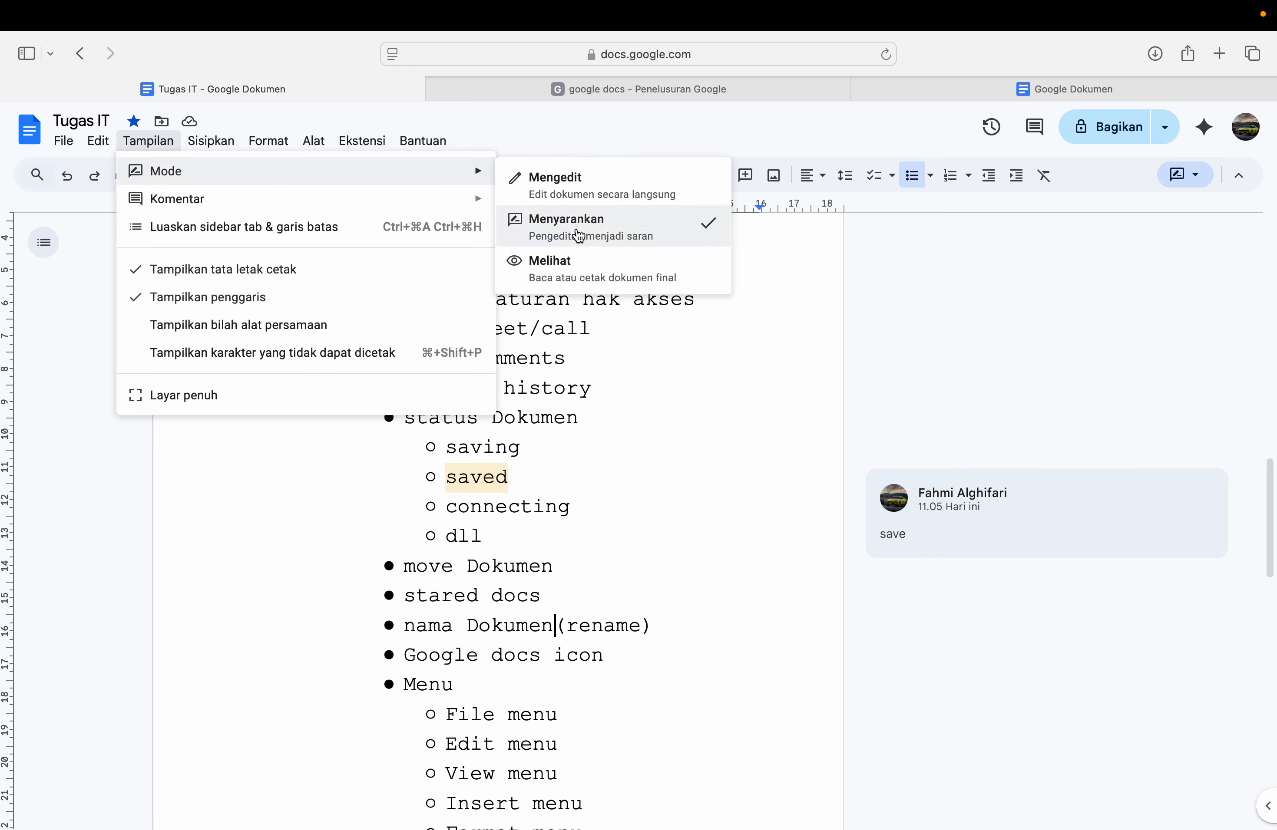
click(545, 272)
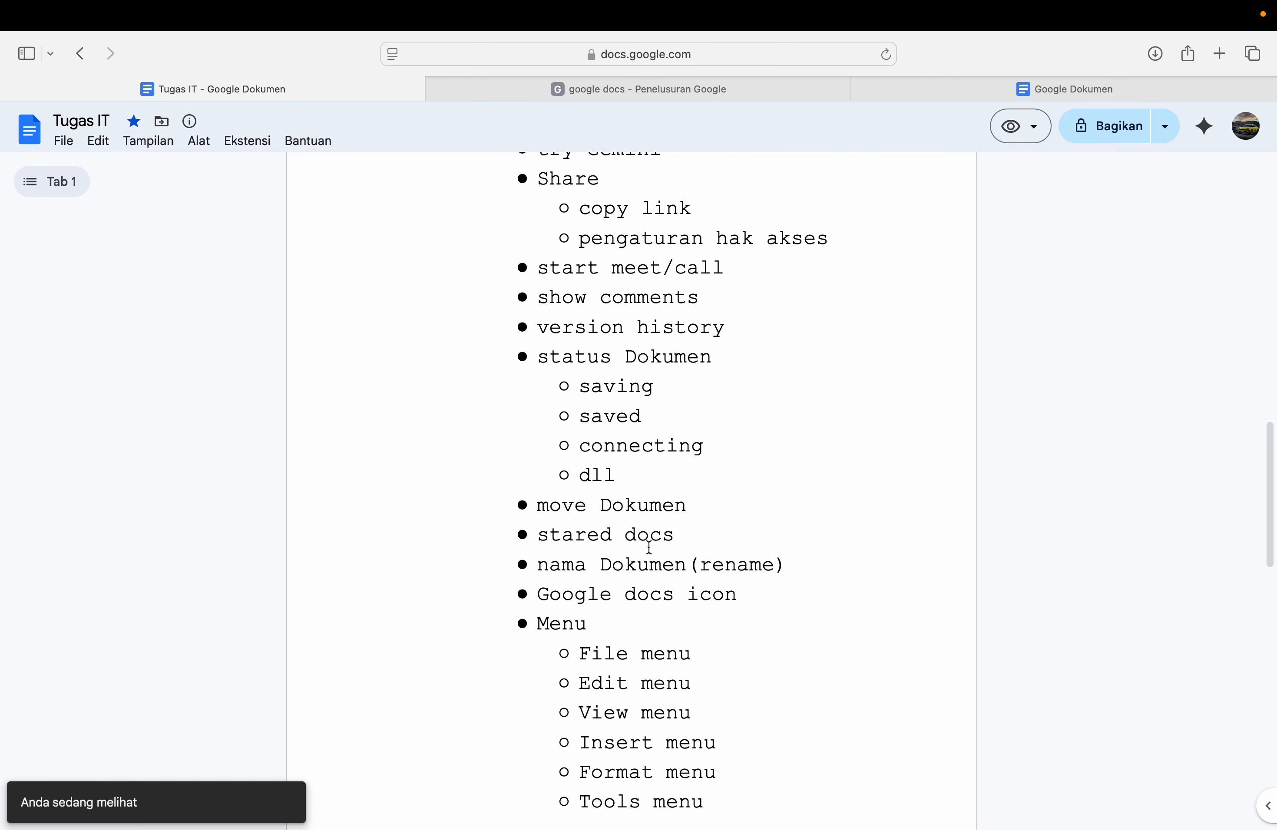
scroll(708, 635, down, 2)
drag(704, 563, 581, 565)
click(795, 574)
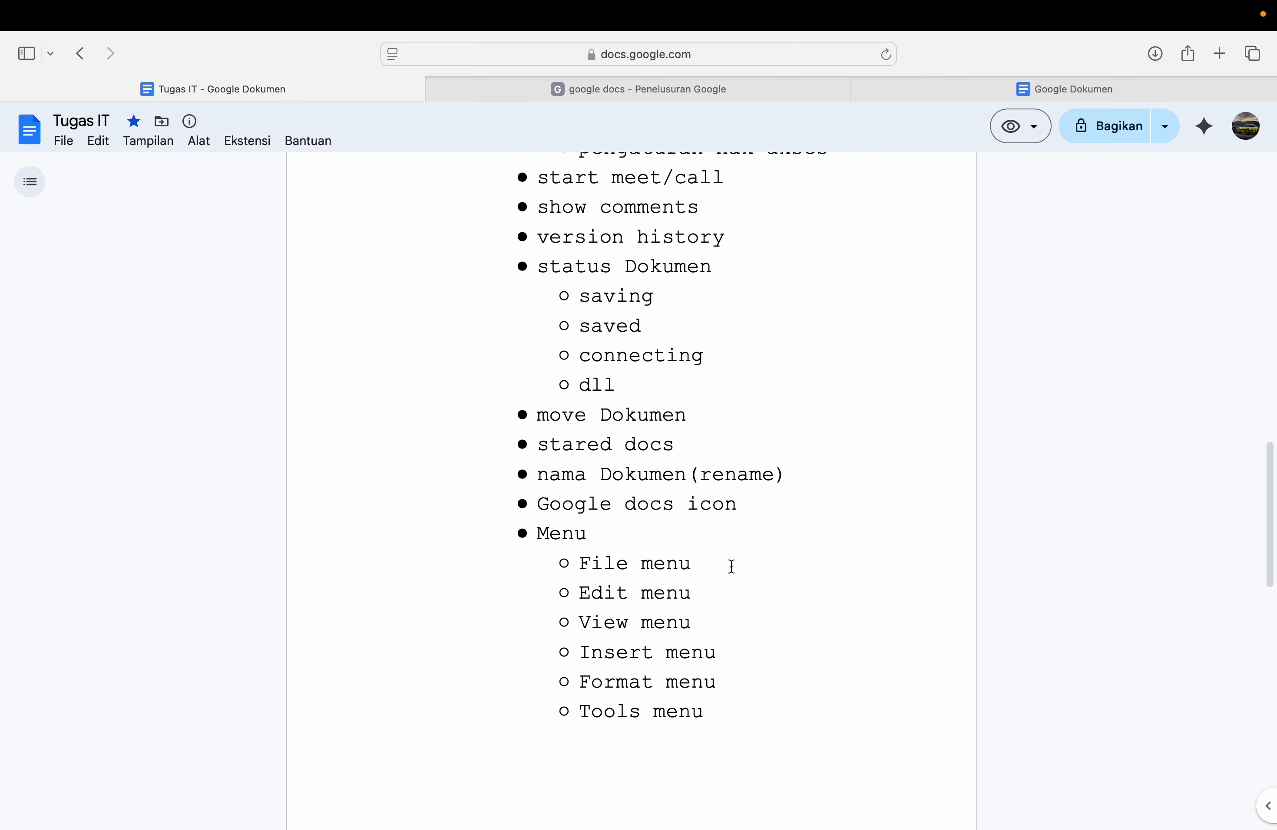
drag(729, 566, 563, 562)
double_click(764, 534)
Step: Switch the document back to Mengedit mode
click(98, 141)
mouse_move(148, 141)
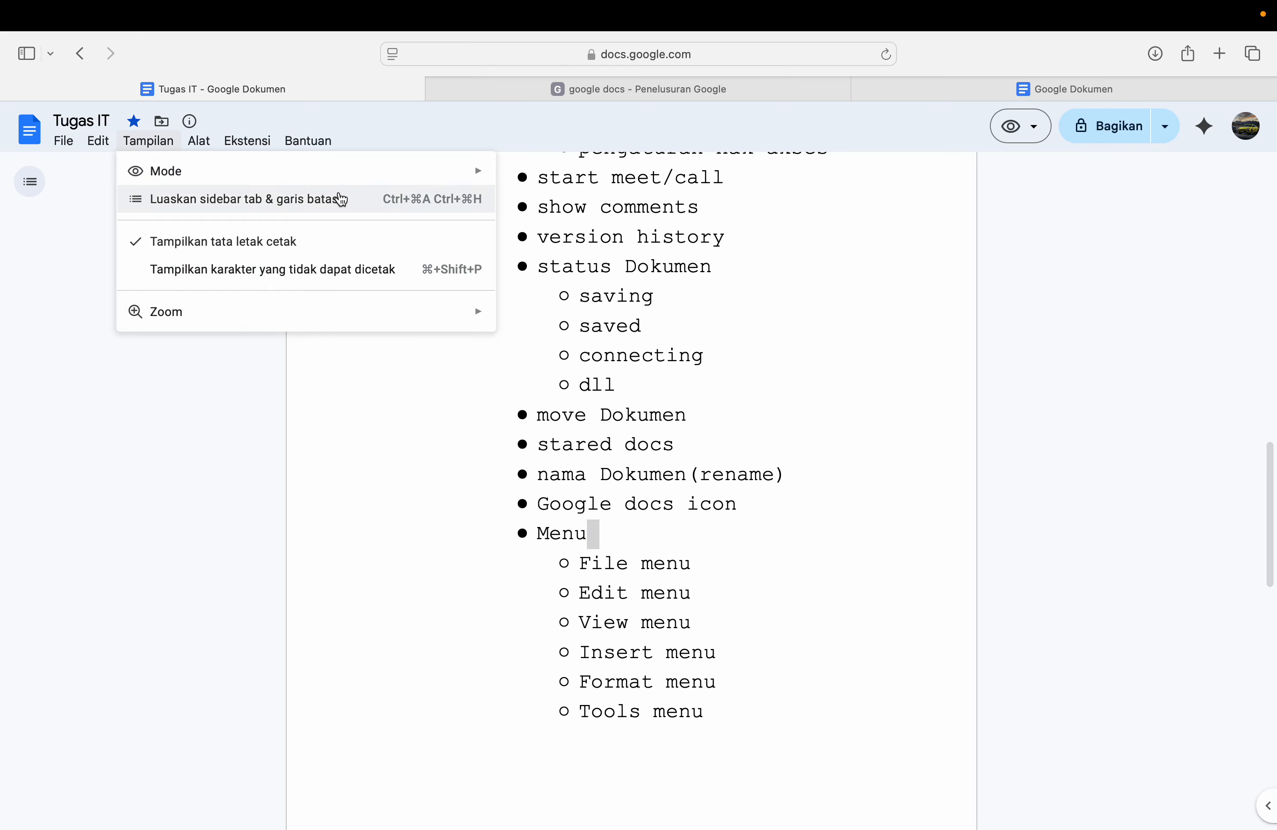
mouse_move(360, 171)
click(506, 195)
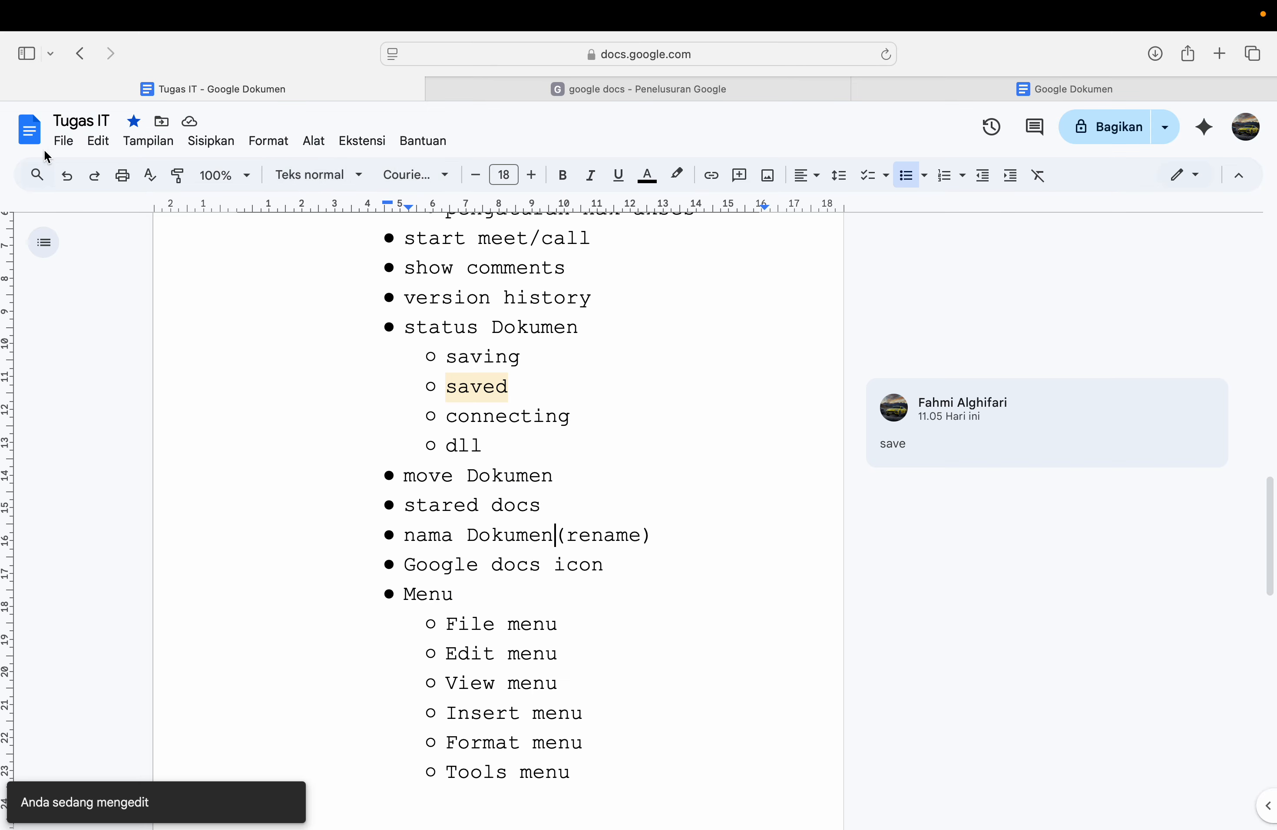
Step: Expand the tabs and outlines sidebar and collapse it again
click(150, 142)
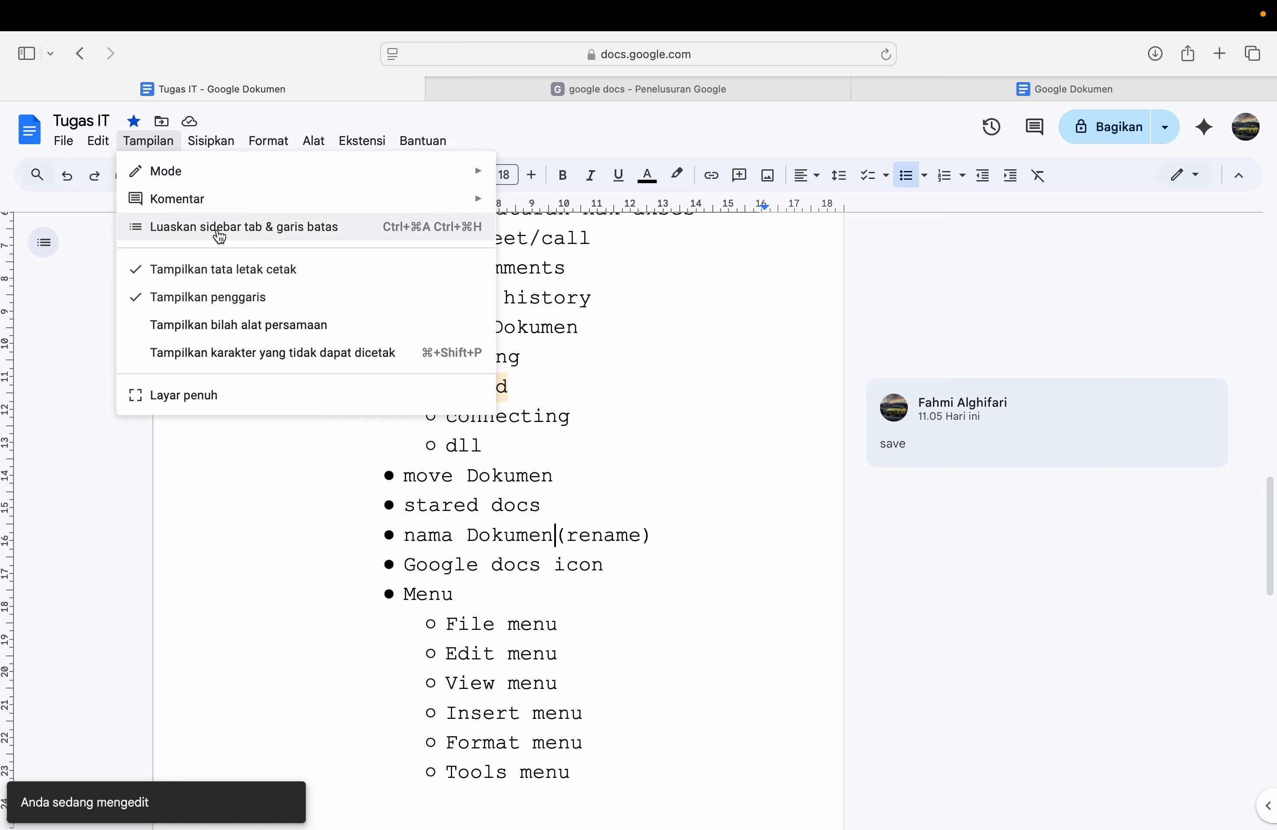
double_click(673, 483)
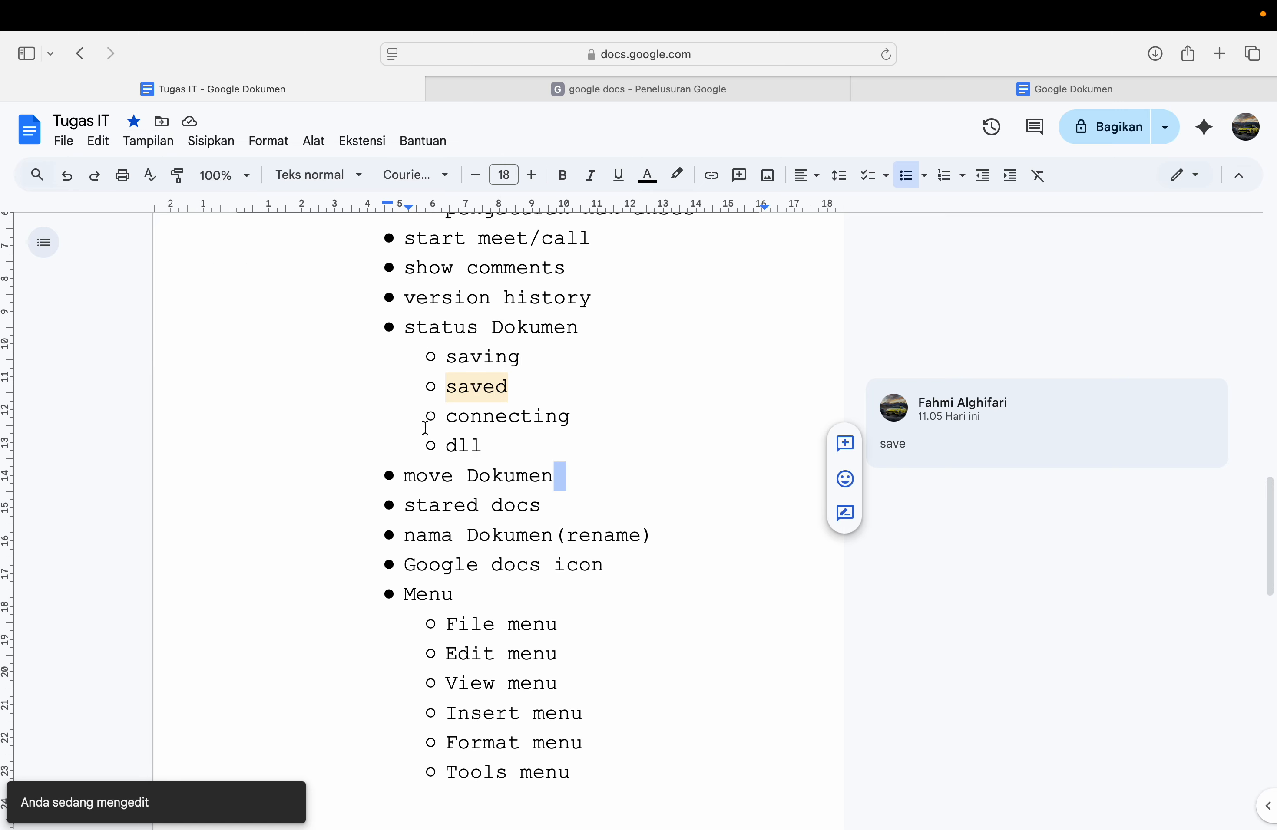
click(143, 145)
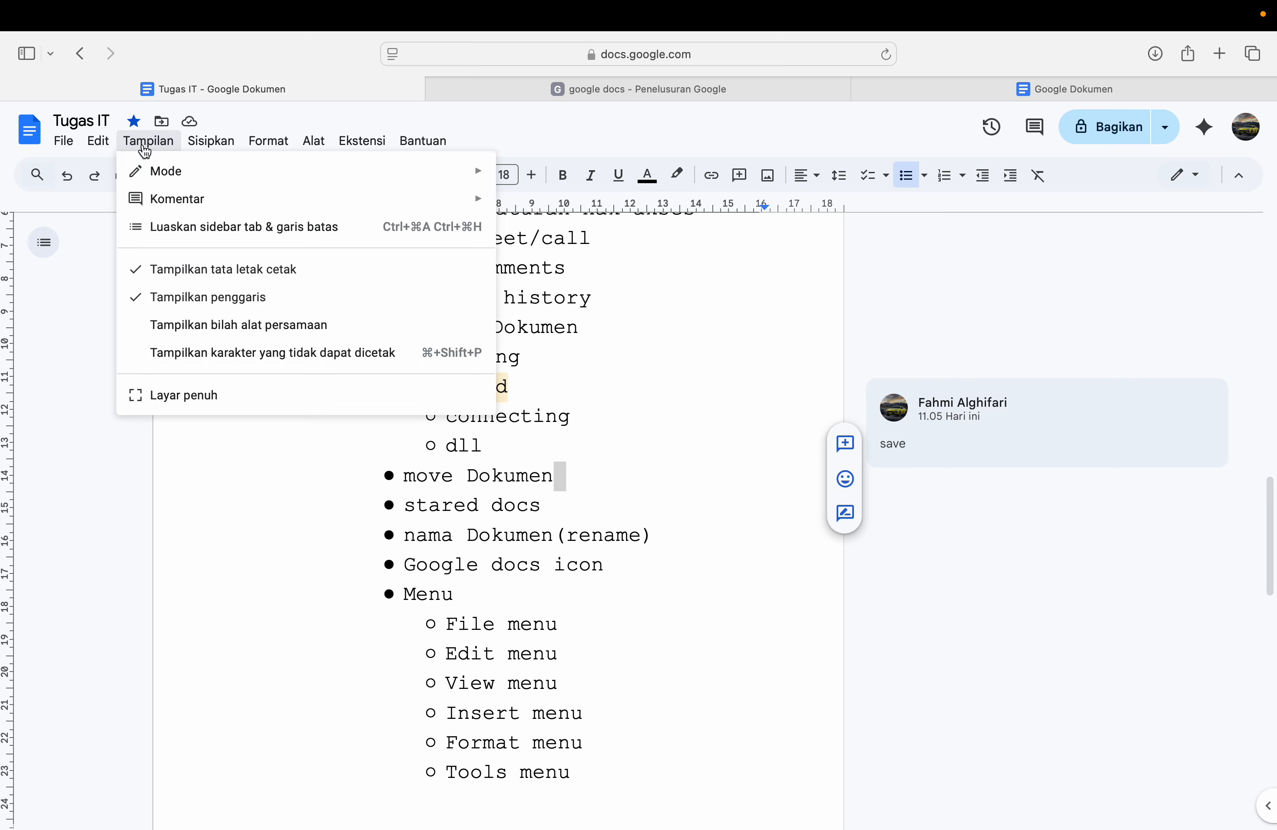
click(177, 227)
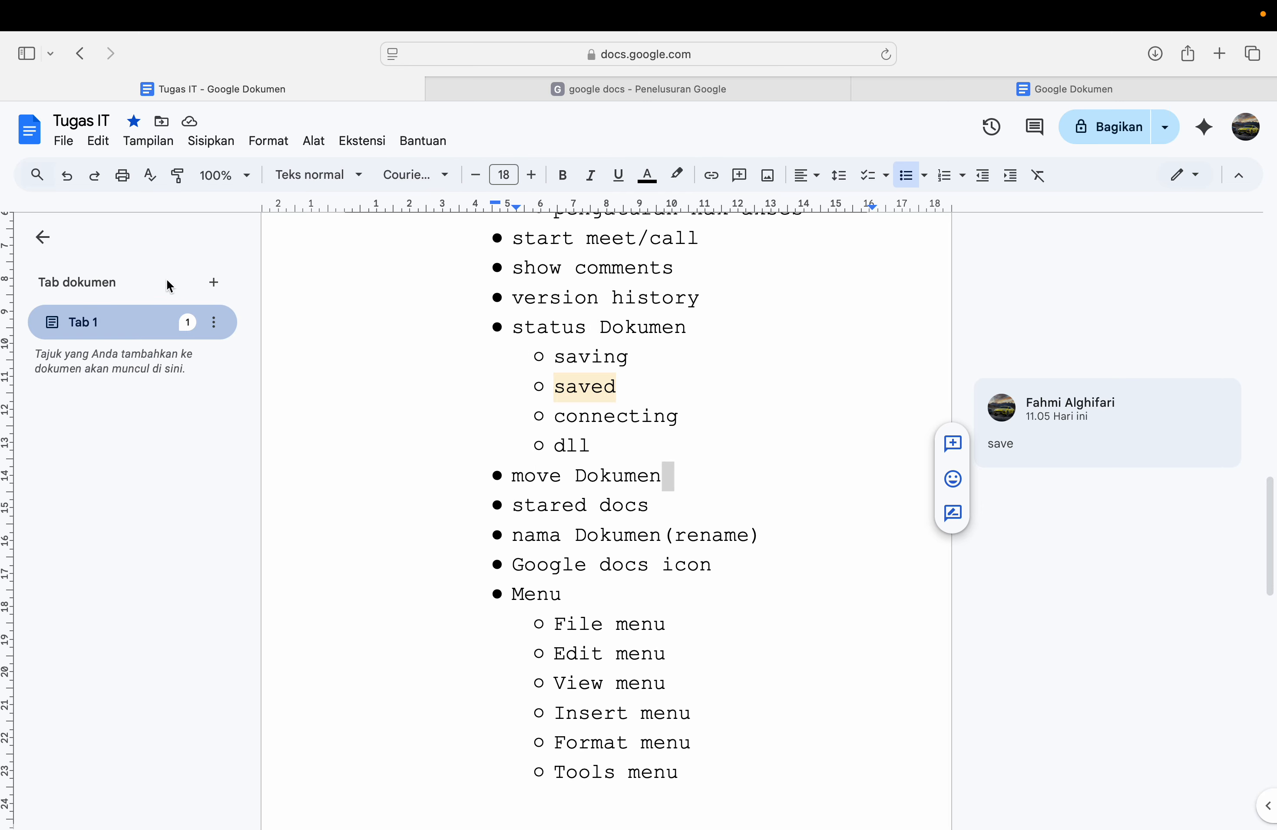
click(161, 142)
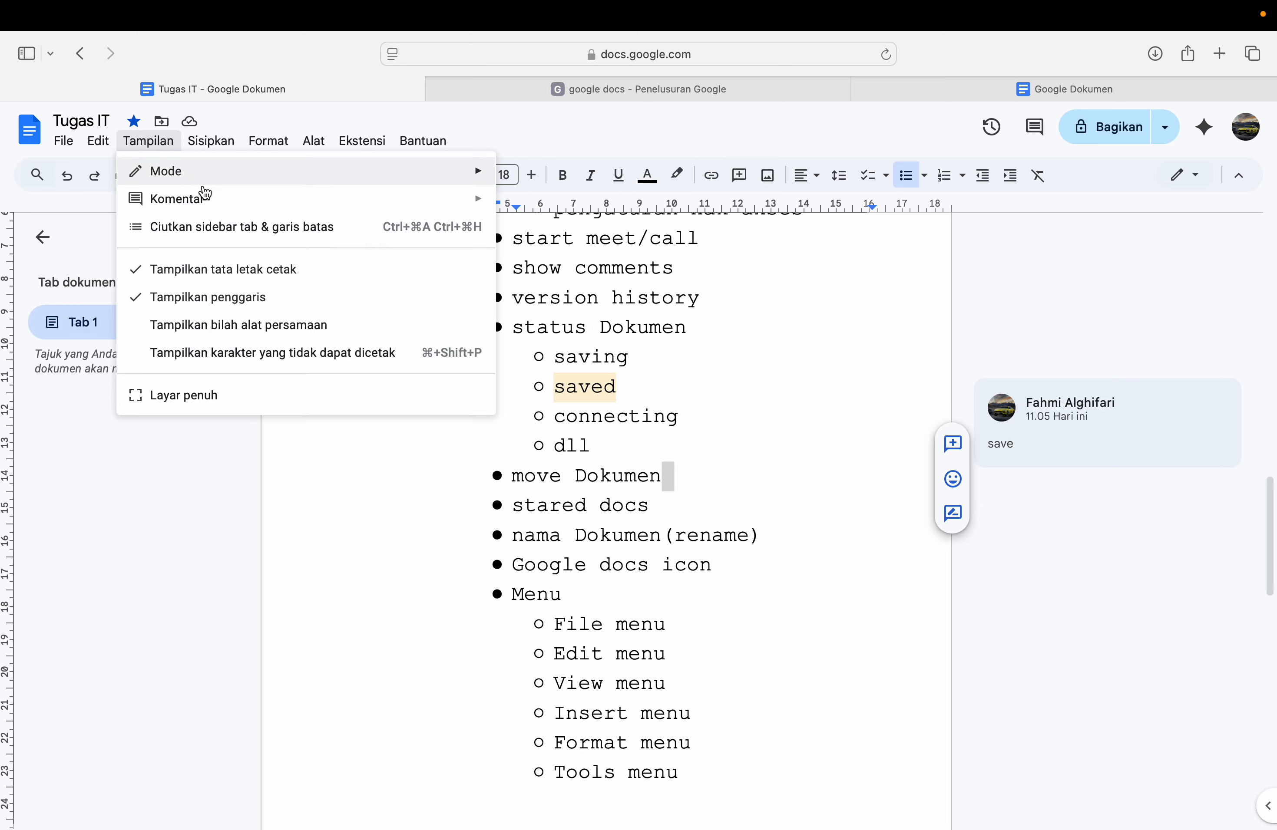
click(237, 228)
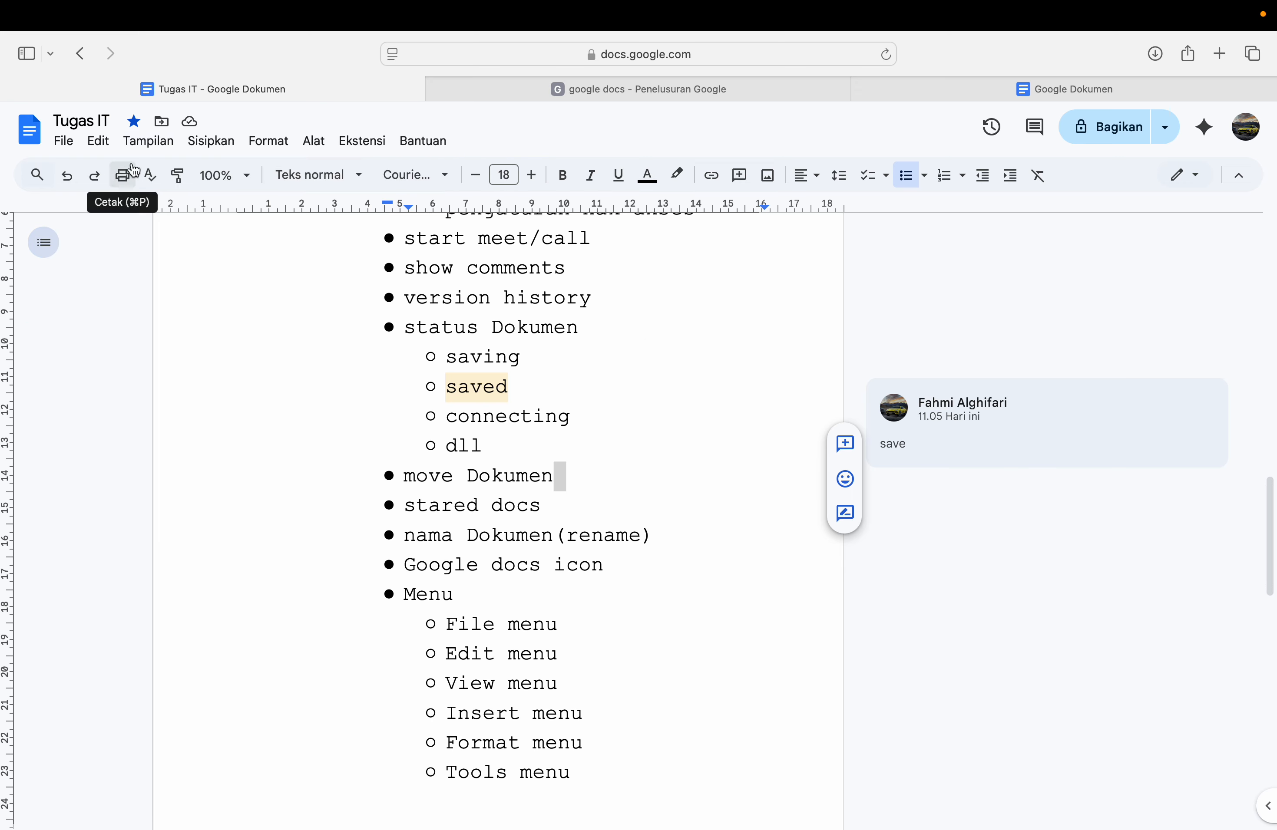
Step: Show the document in full screen and return to the normal view
click(141, 149)
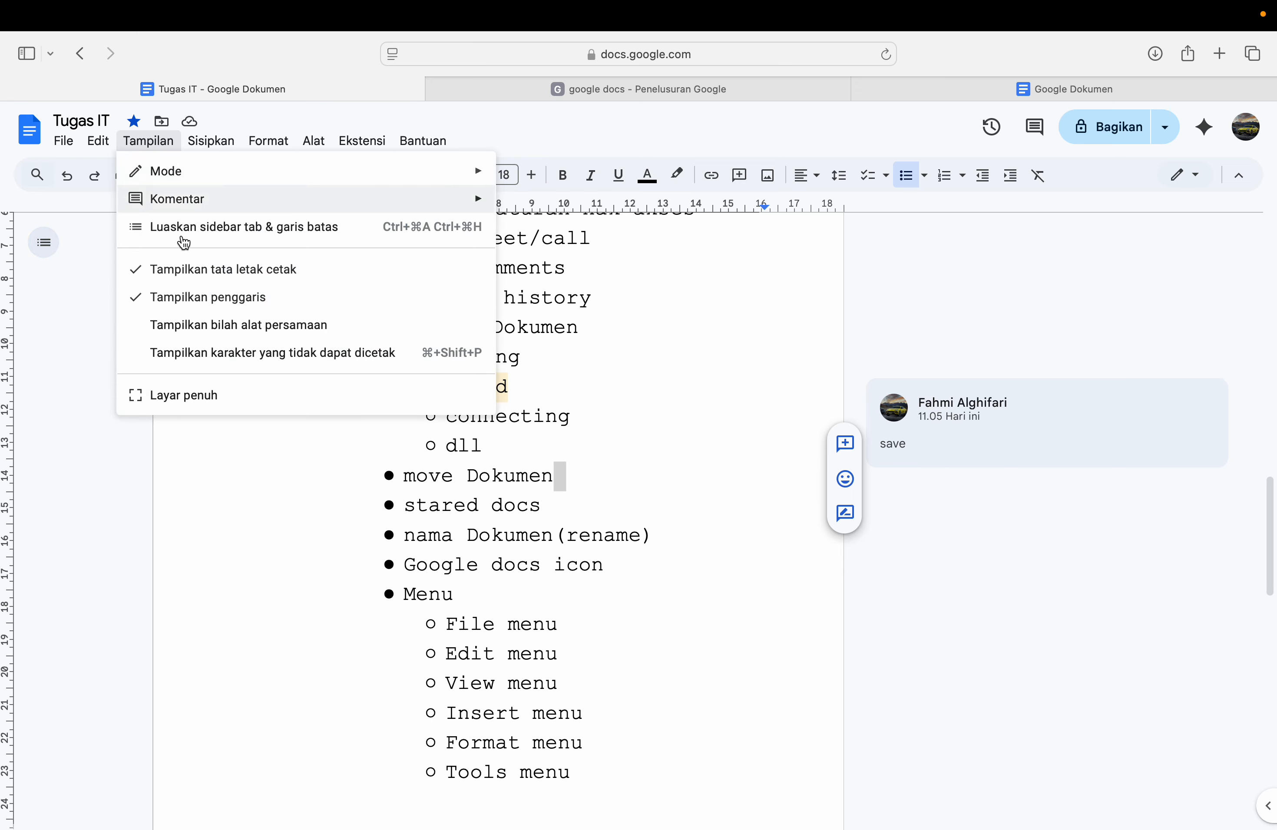
click(177, 397)
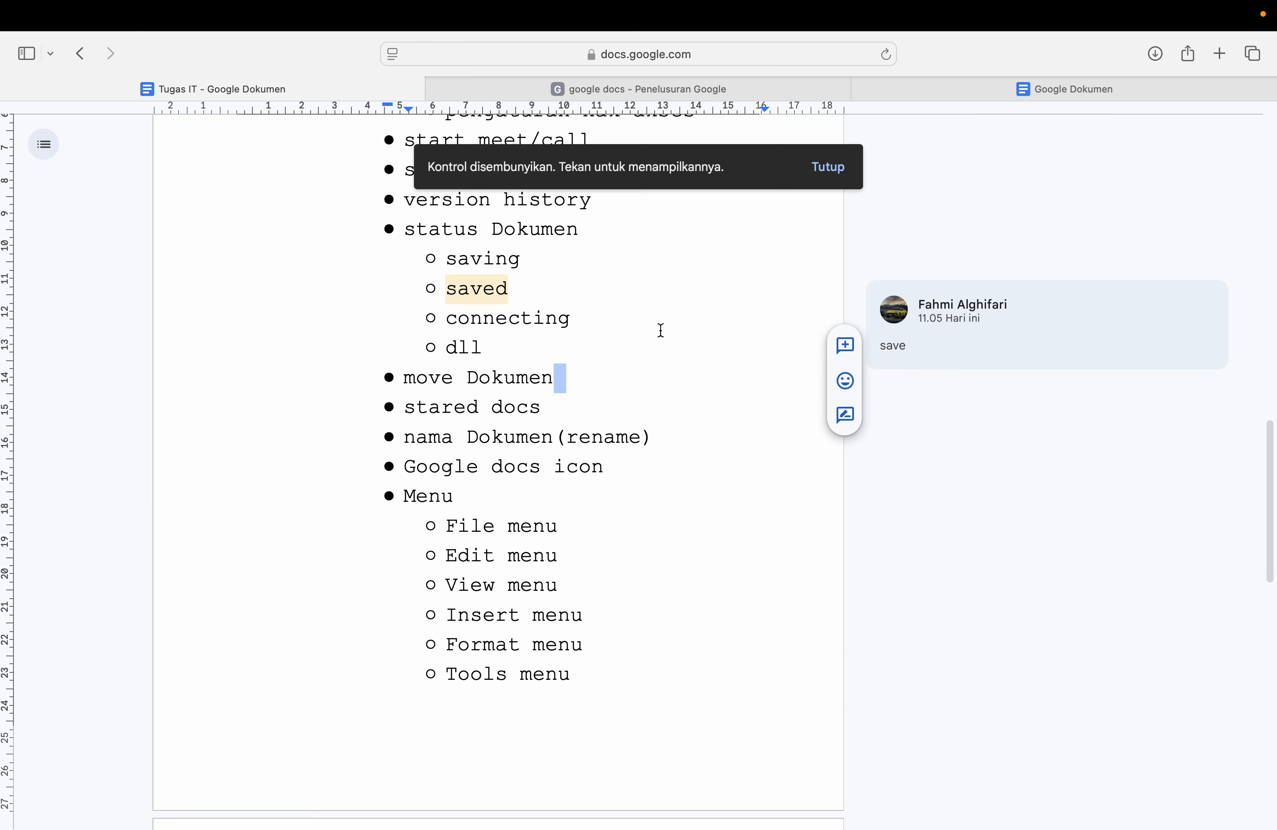
right_click(667, 306)
click(679, 322)
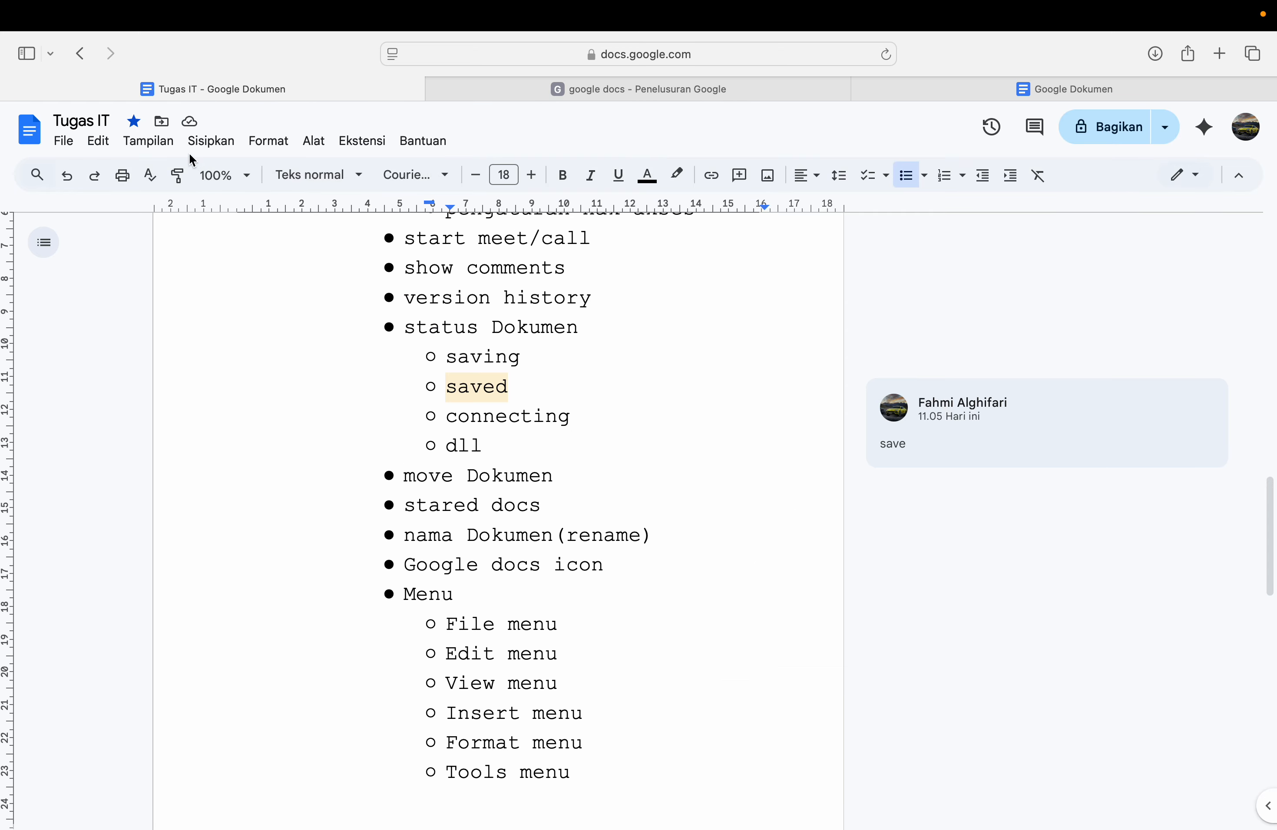
Step: Insert "Hitam Abu-Abu Abstrak Y2K Streetwear Logo.png" from the computer's Unduhan folder on the blank third page
click(203, 144)
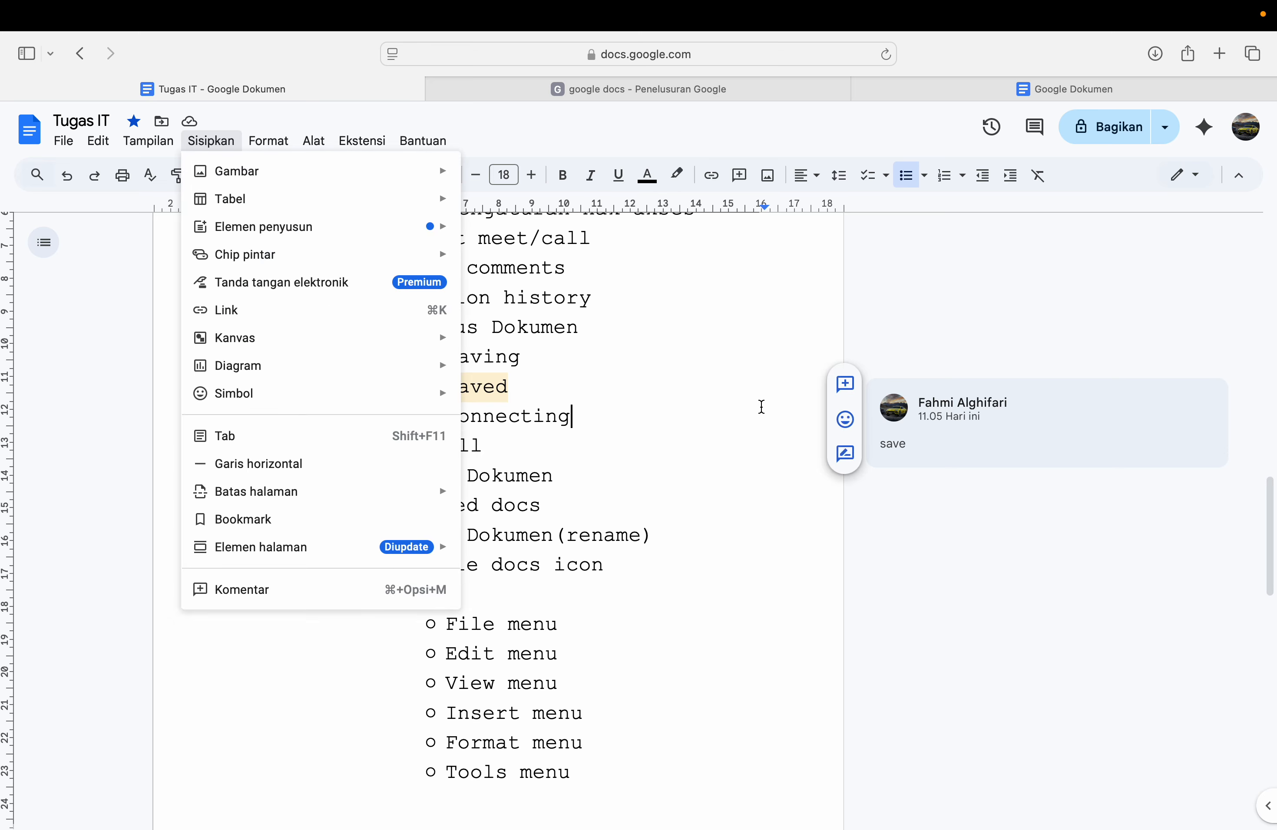
key(Escape)
scroll(708, 493, down, 5)
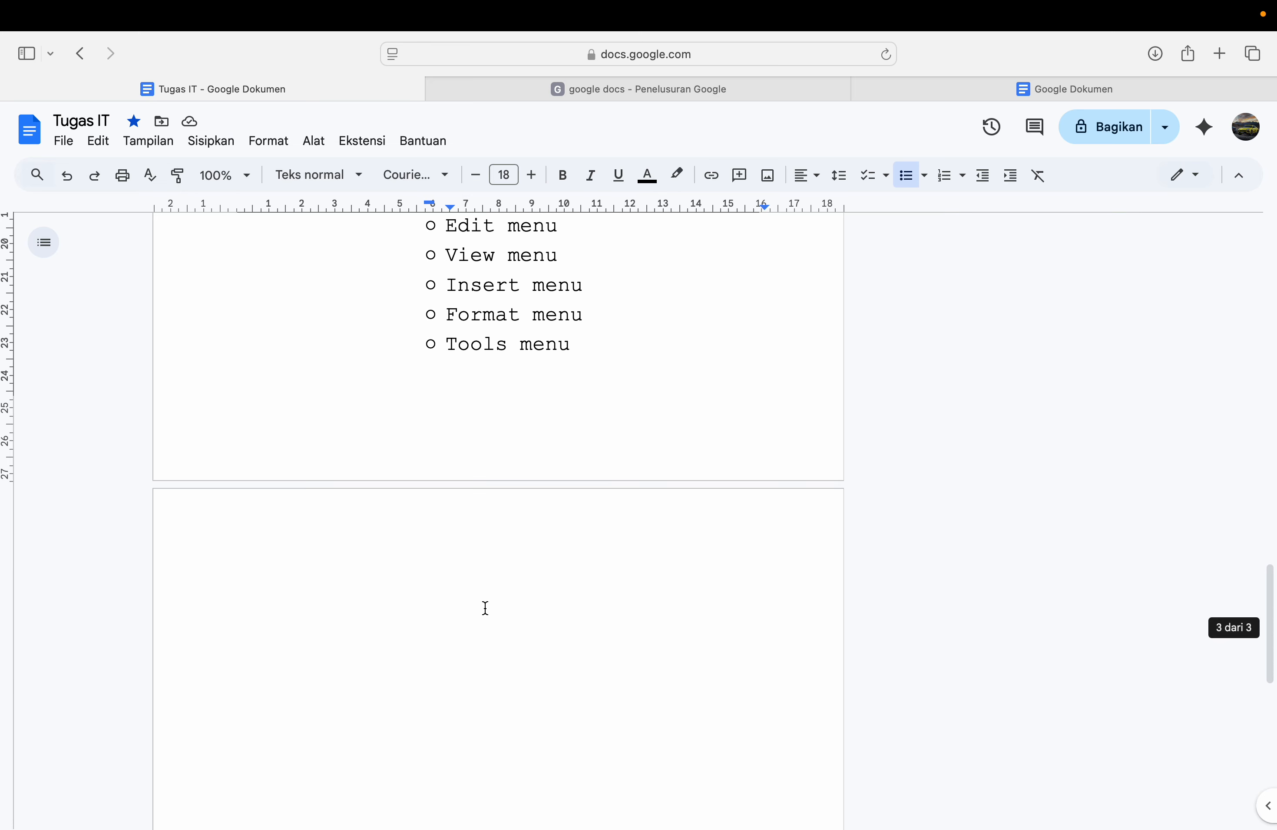
scroll(479, 556, down, 5)
scroll(480, 556, up, 5)
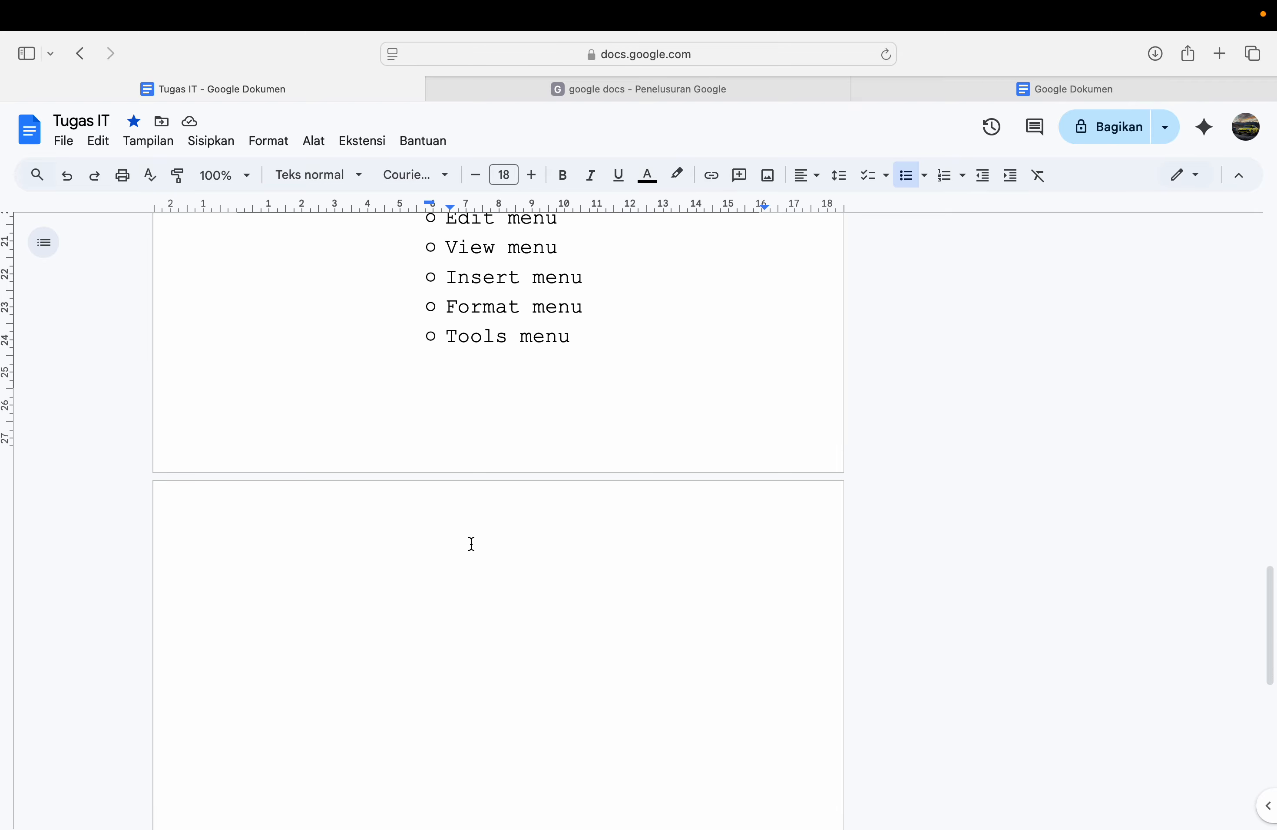
click(443, 523)
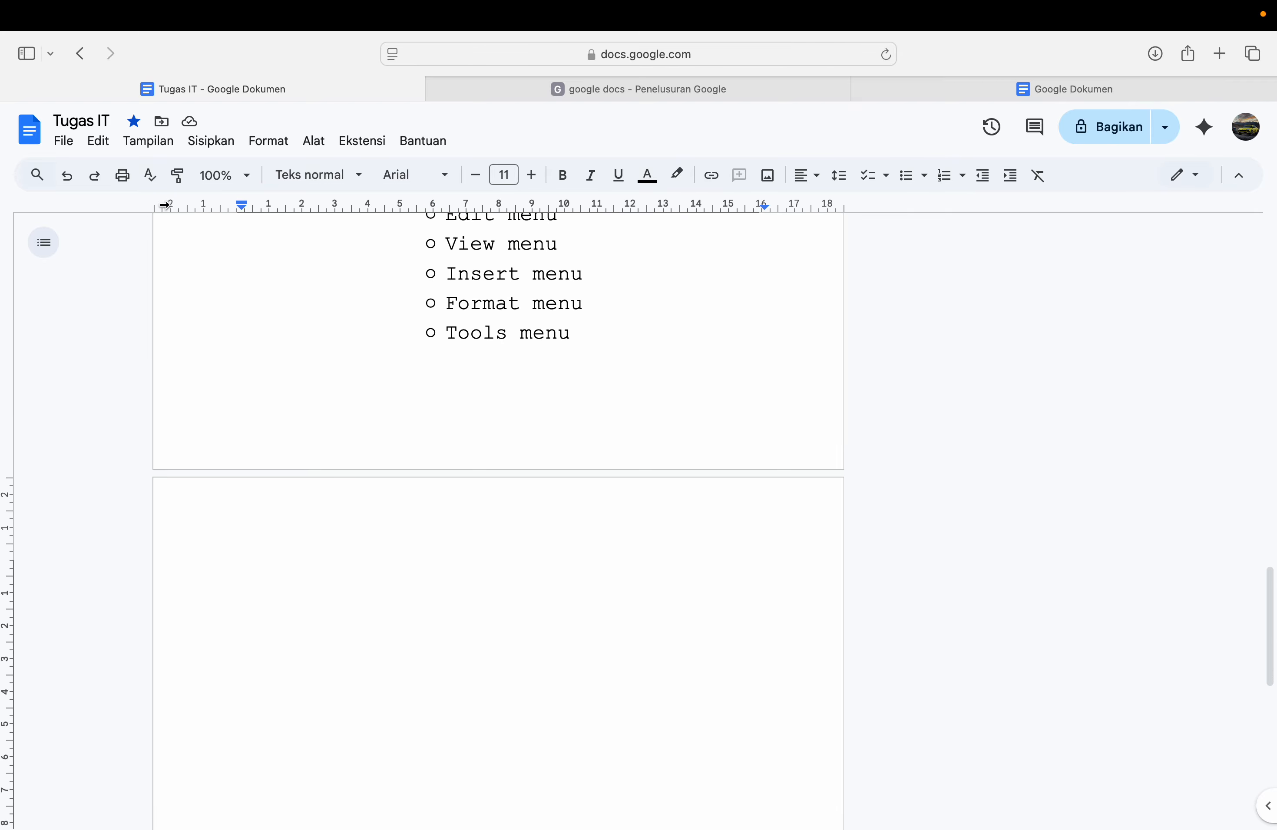
click(225, 149)
mouse_move(229, 168)
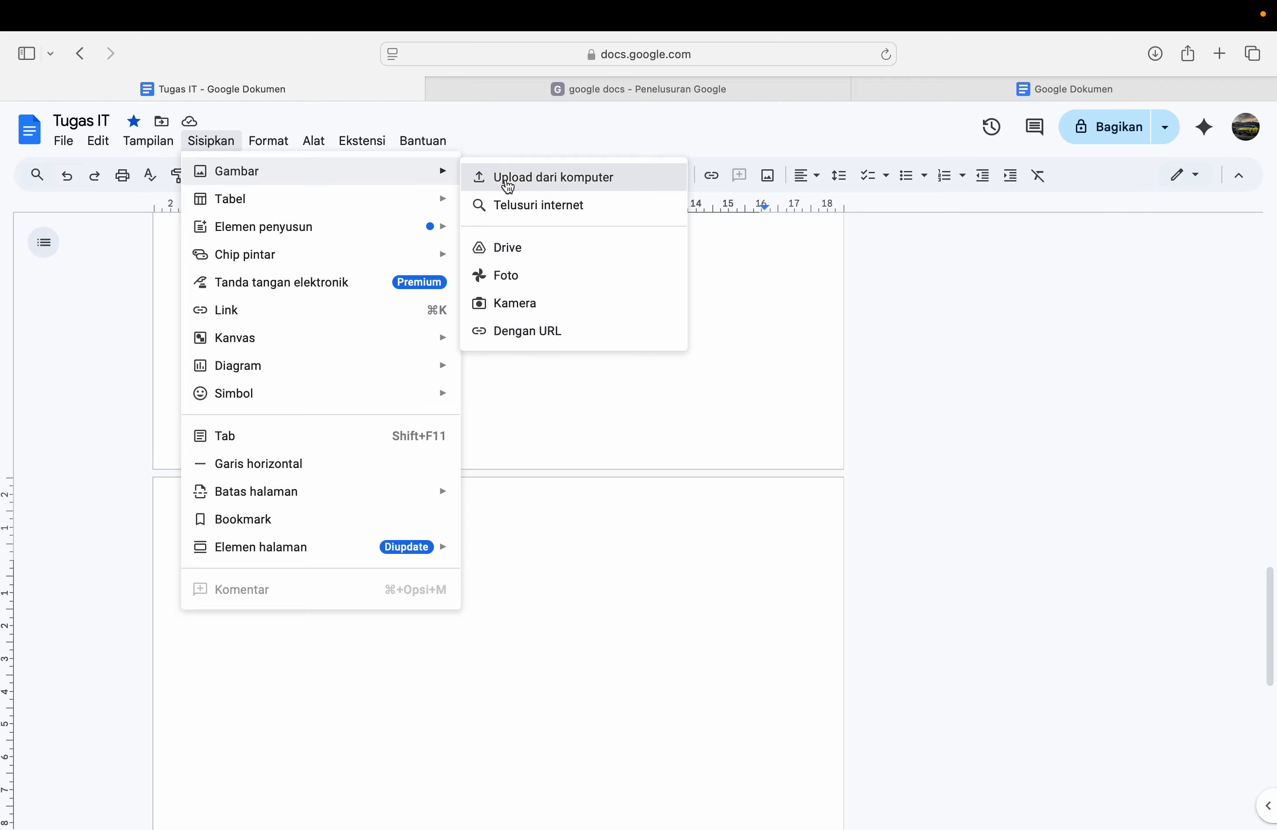
click(509, 180)
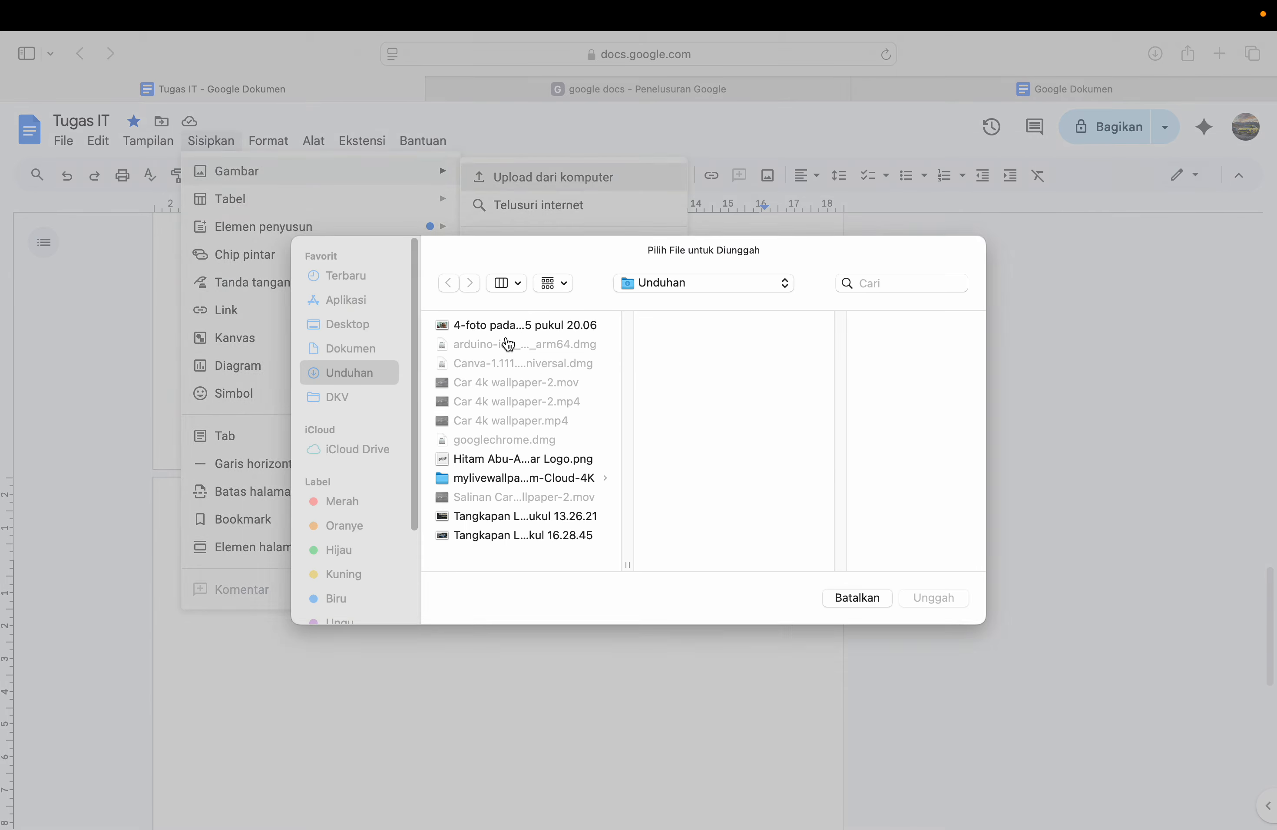
click(464, 463)
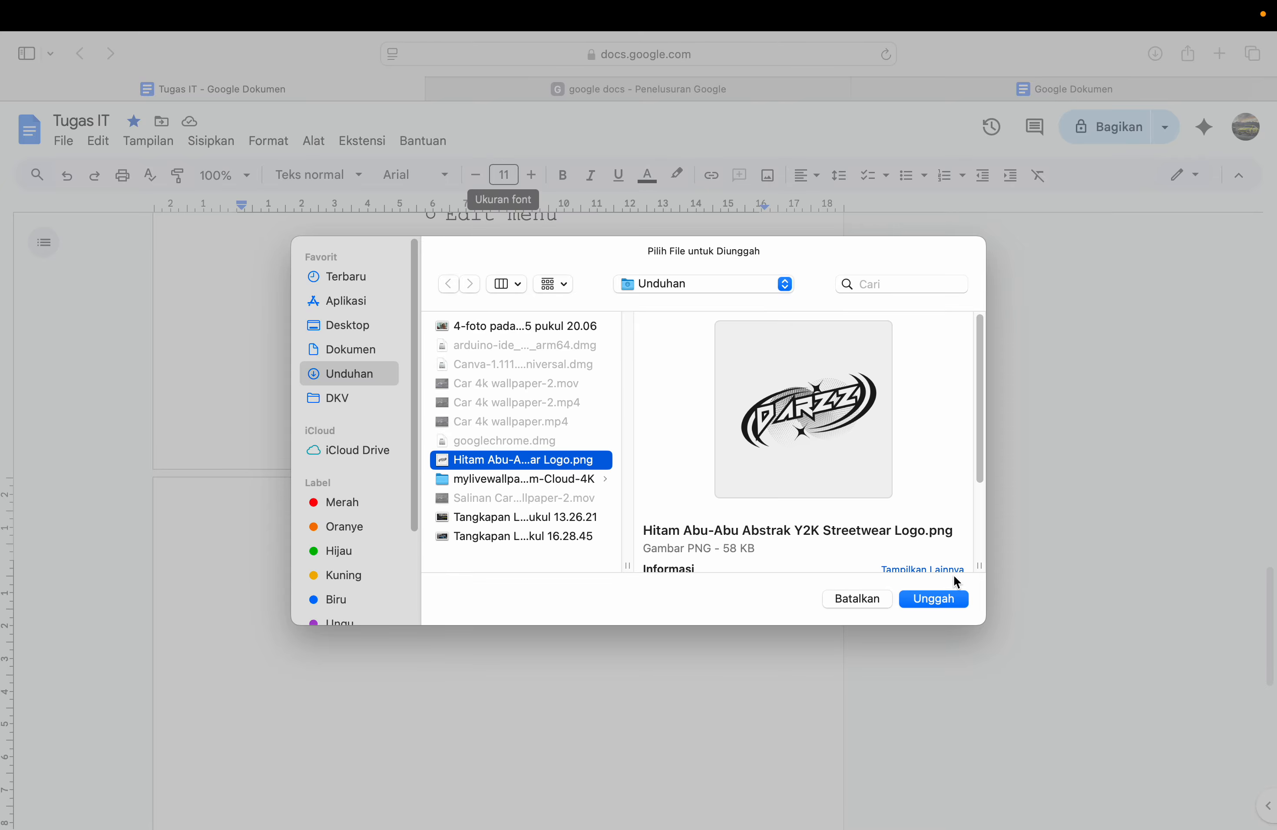
click(939, 602)
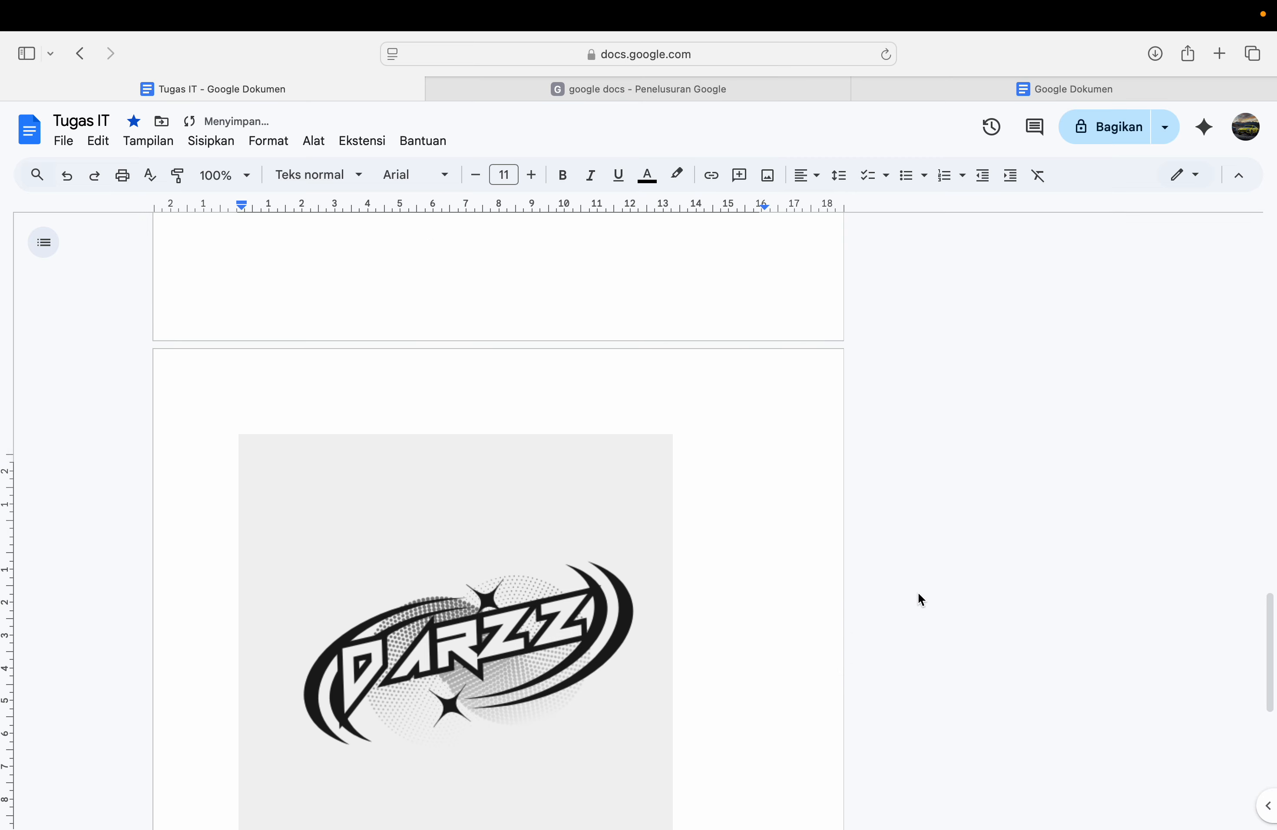
Step: Delete the logo image from the third page
click(507, 517)
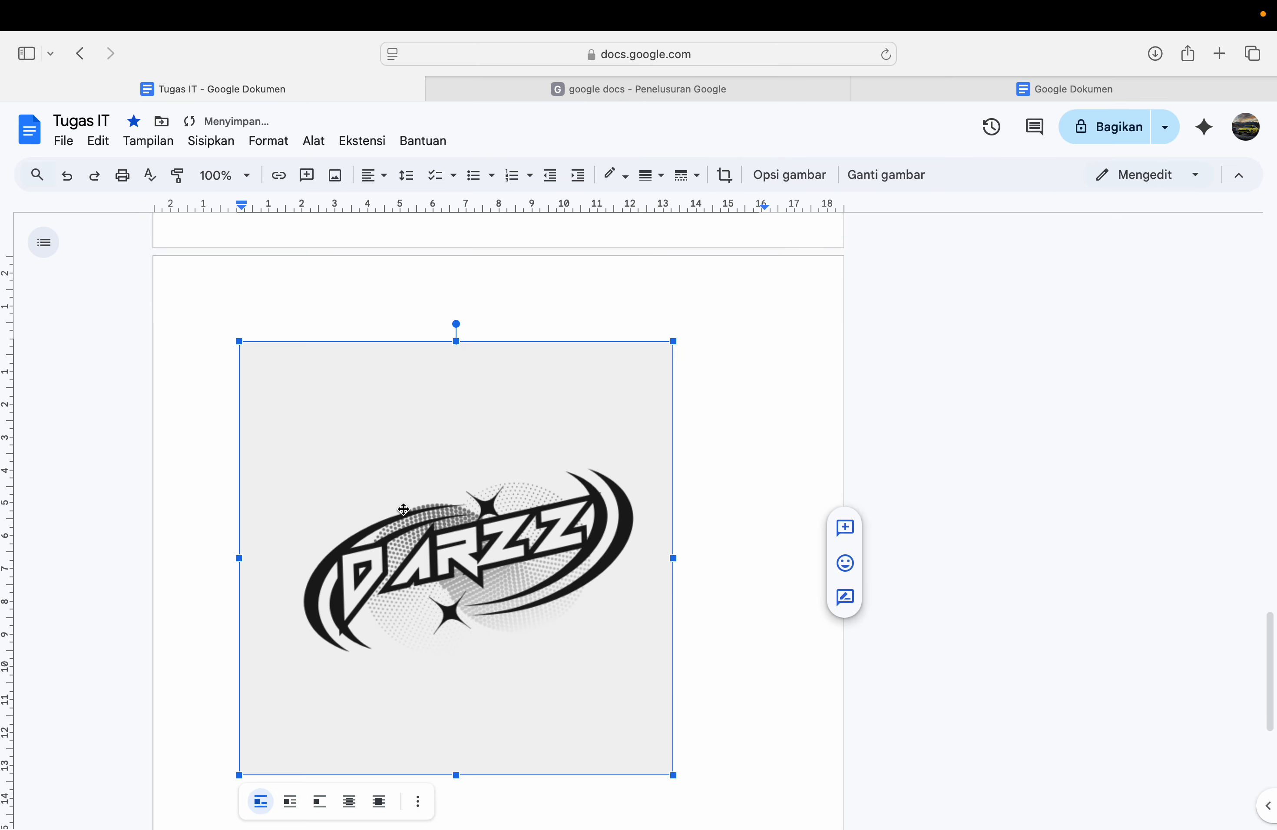
right_click(405, 468)
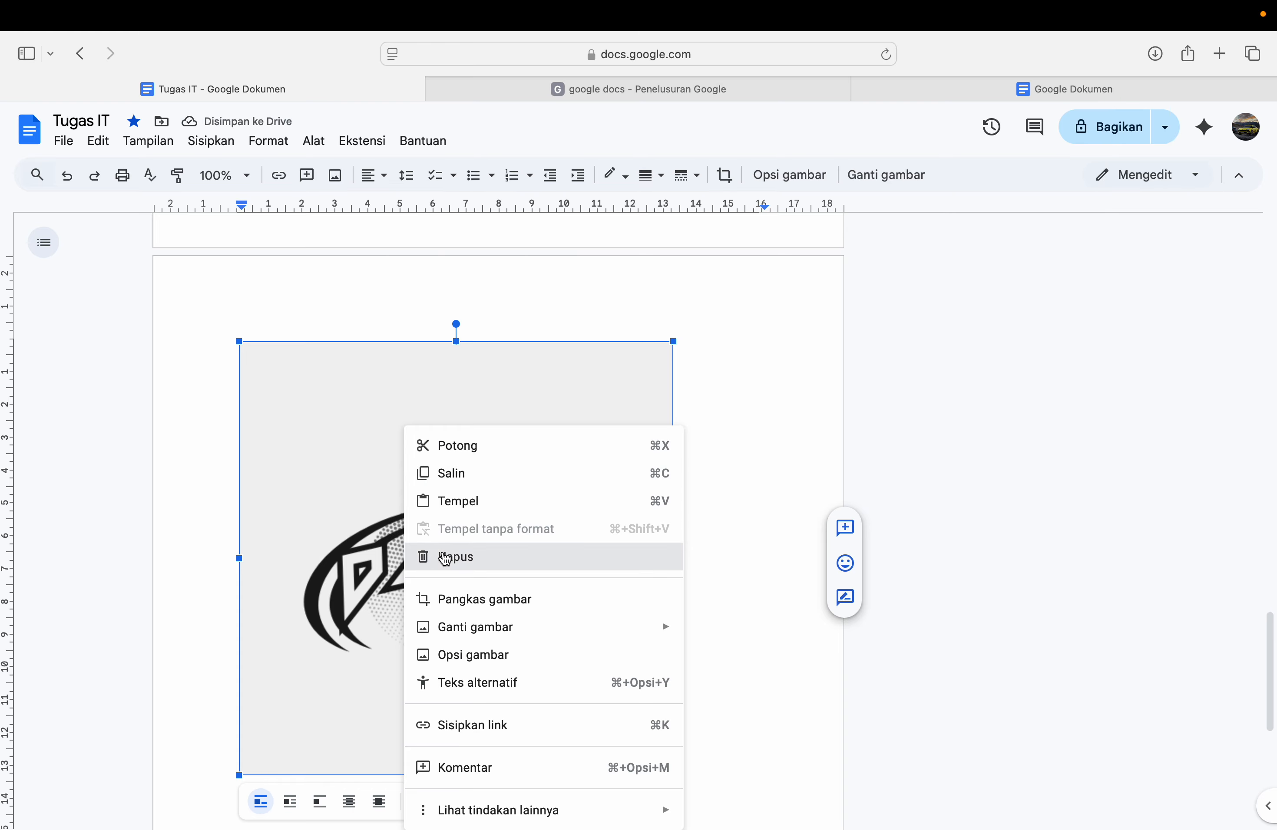
click(446, 558)
Step: Insert a table with four columns and two rows on the blank third page
click(210, 140)
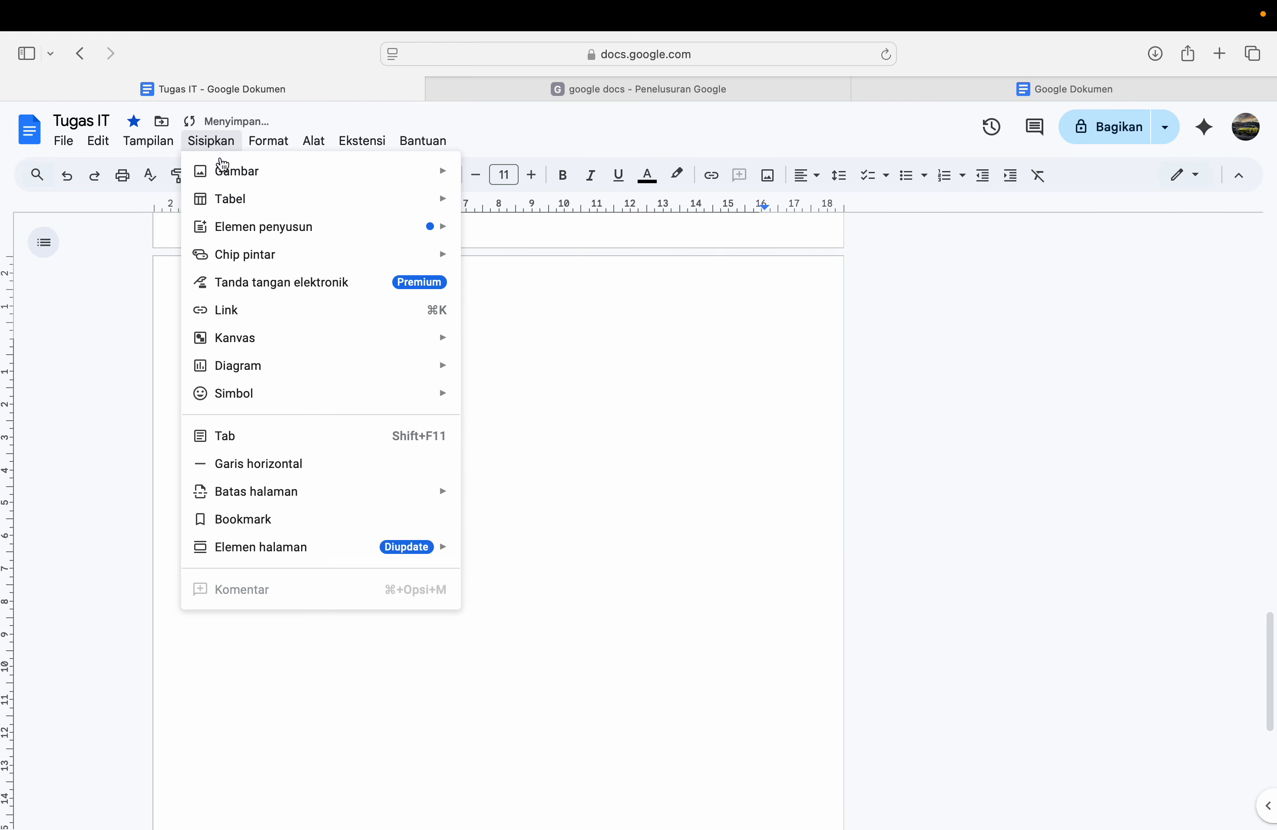
mouse_move(236, 201)
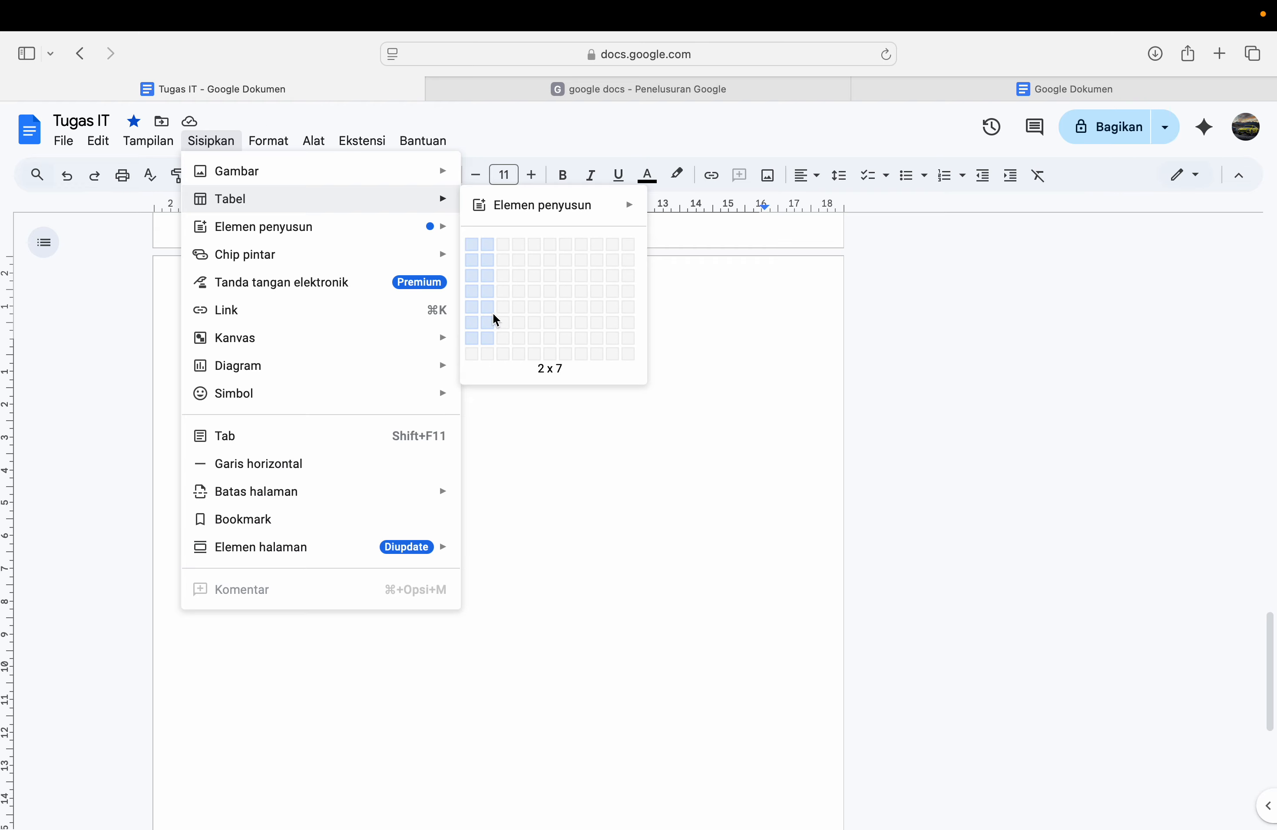
click(516, 262)
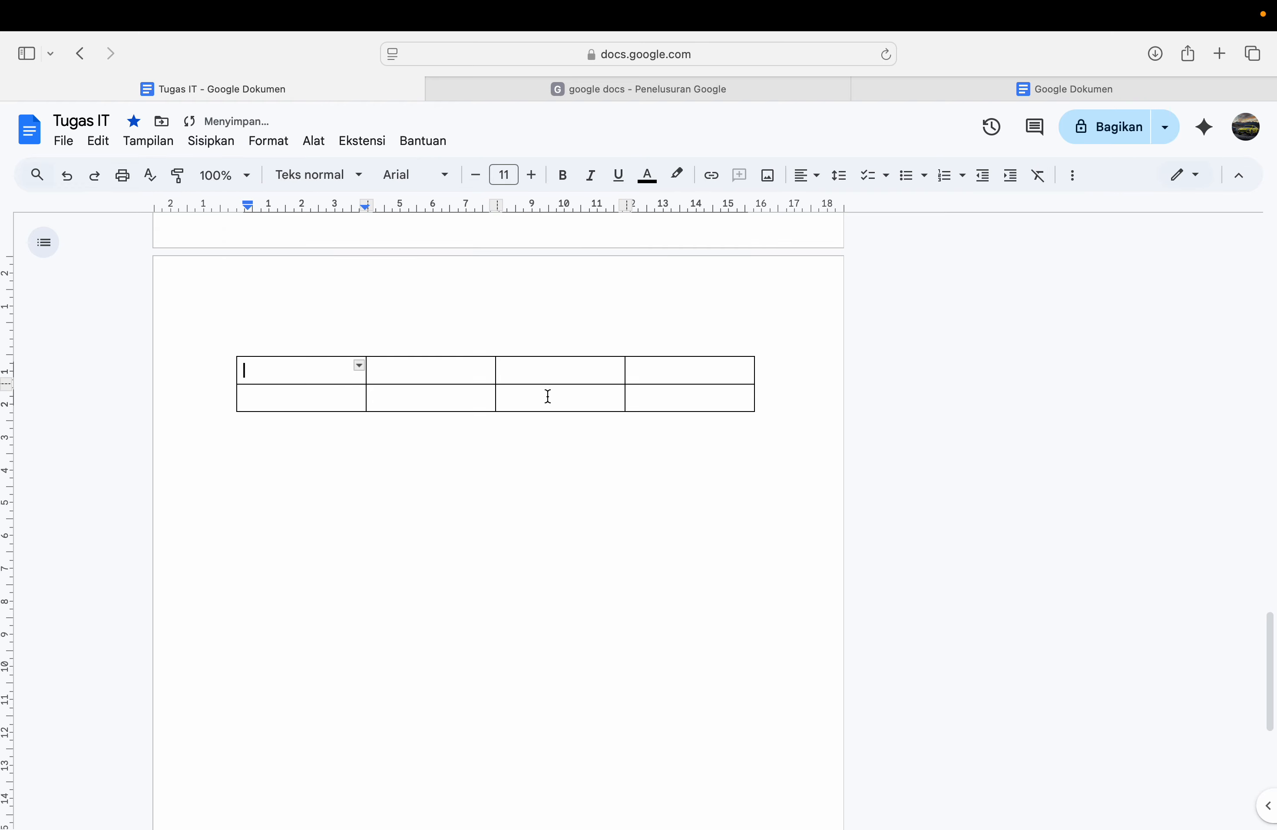
Step: Undo the table insertion on the third page
click(213, 145)
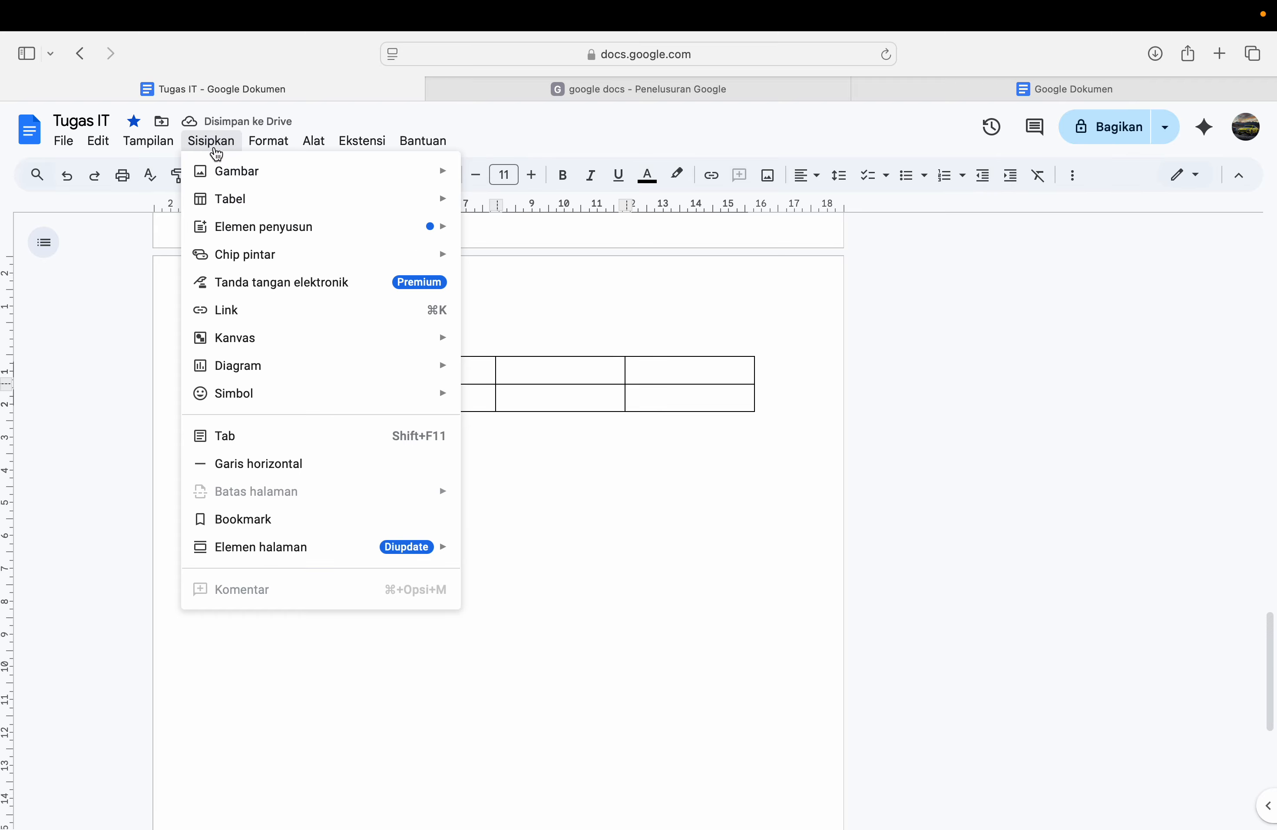
mouse_move(314, 226)
click(810, 507)
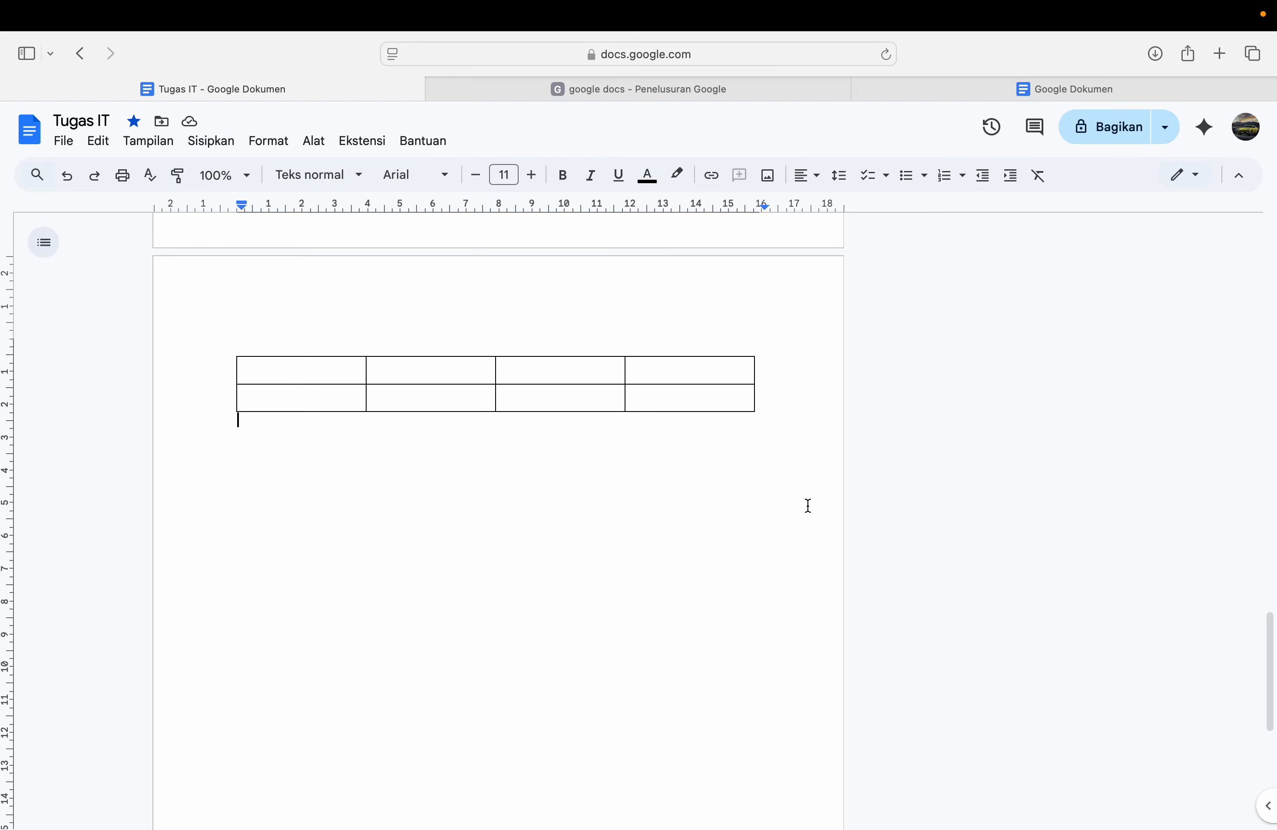
key(super+z)
Step: View the Elemen penyusun and Chip pintar options, open the date chip calendar, and close it without picking a date
click(221, 143)
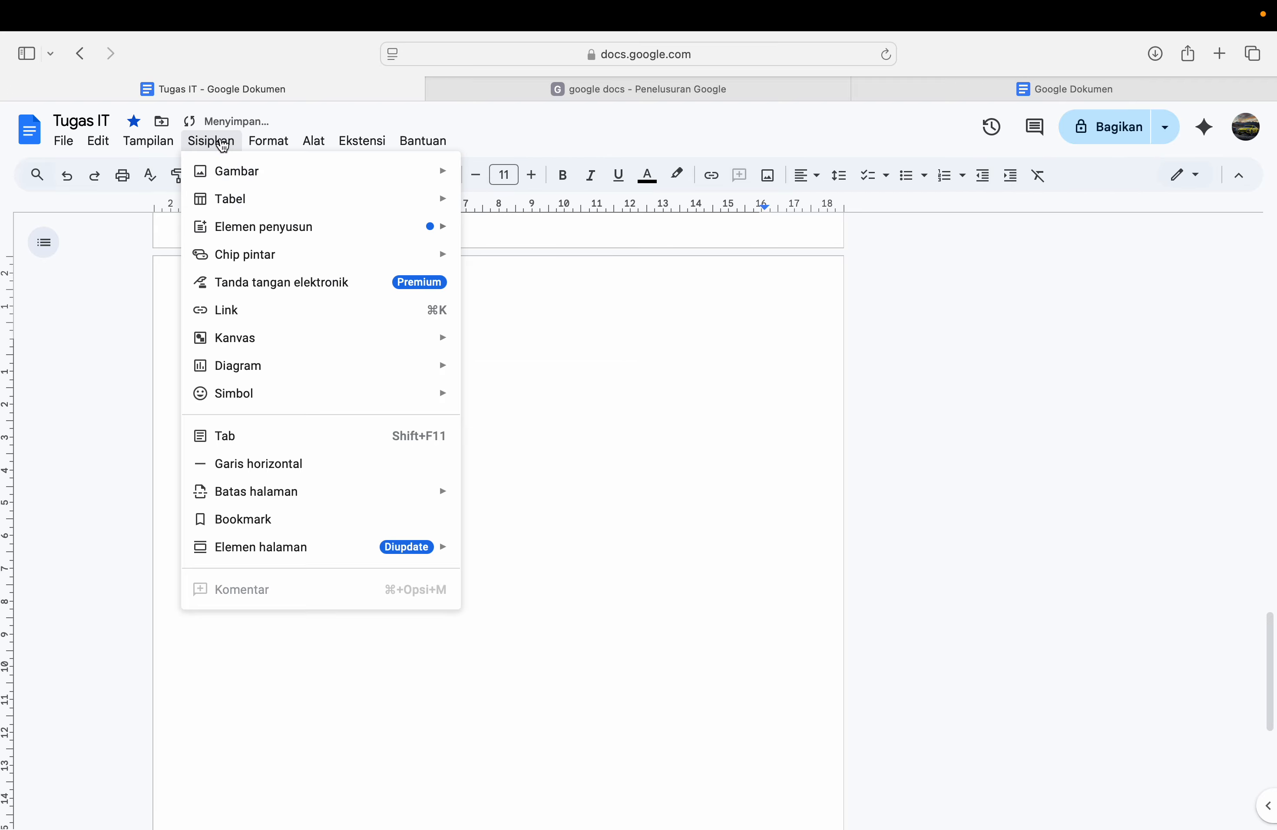
mouse_move(374, 230)
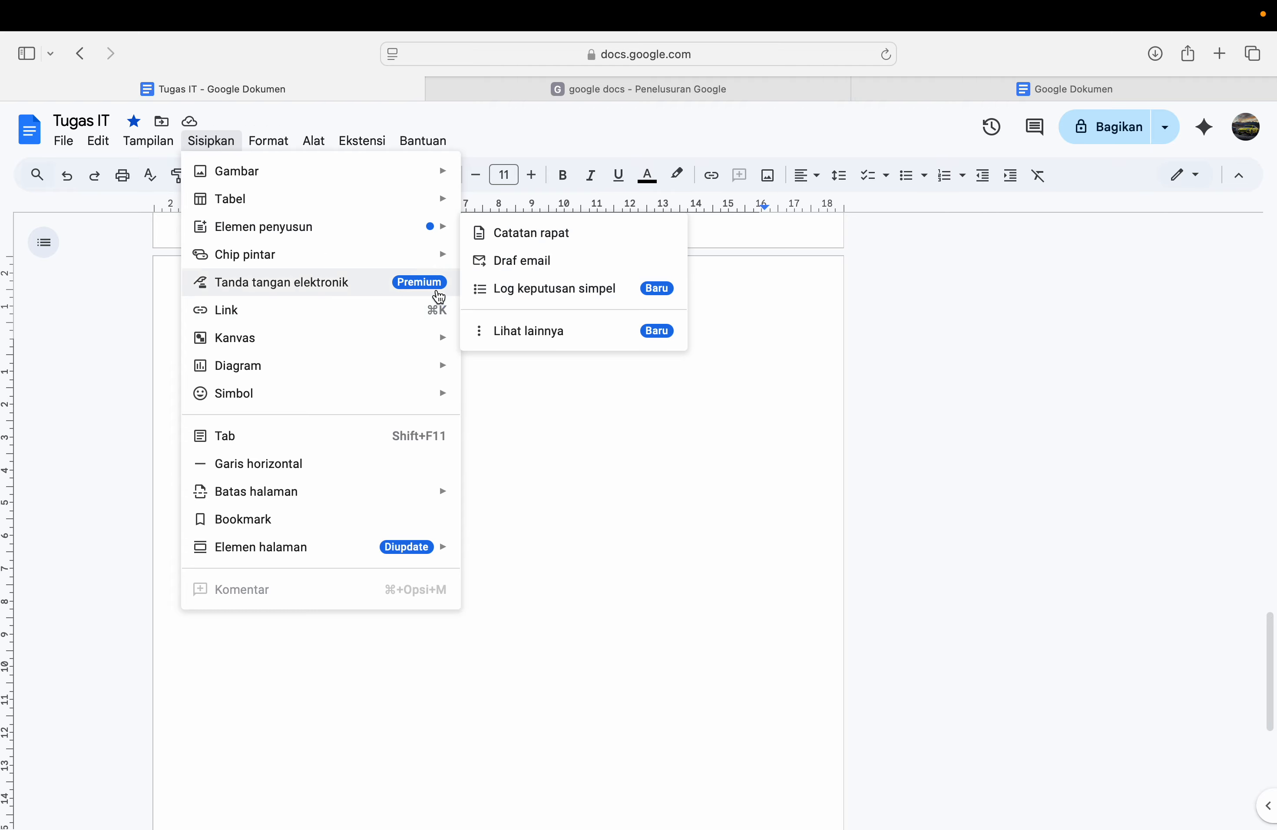
mouse_move(443, 260)
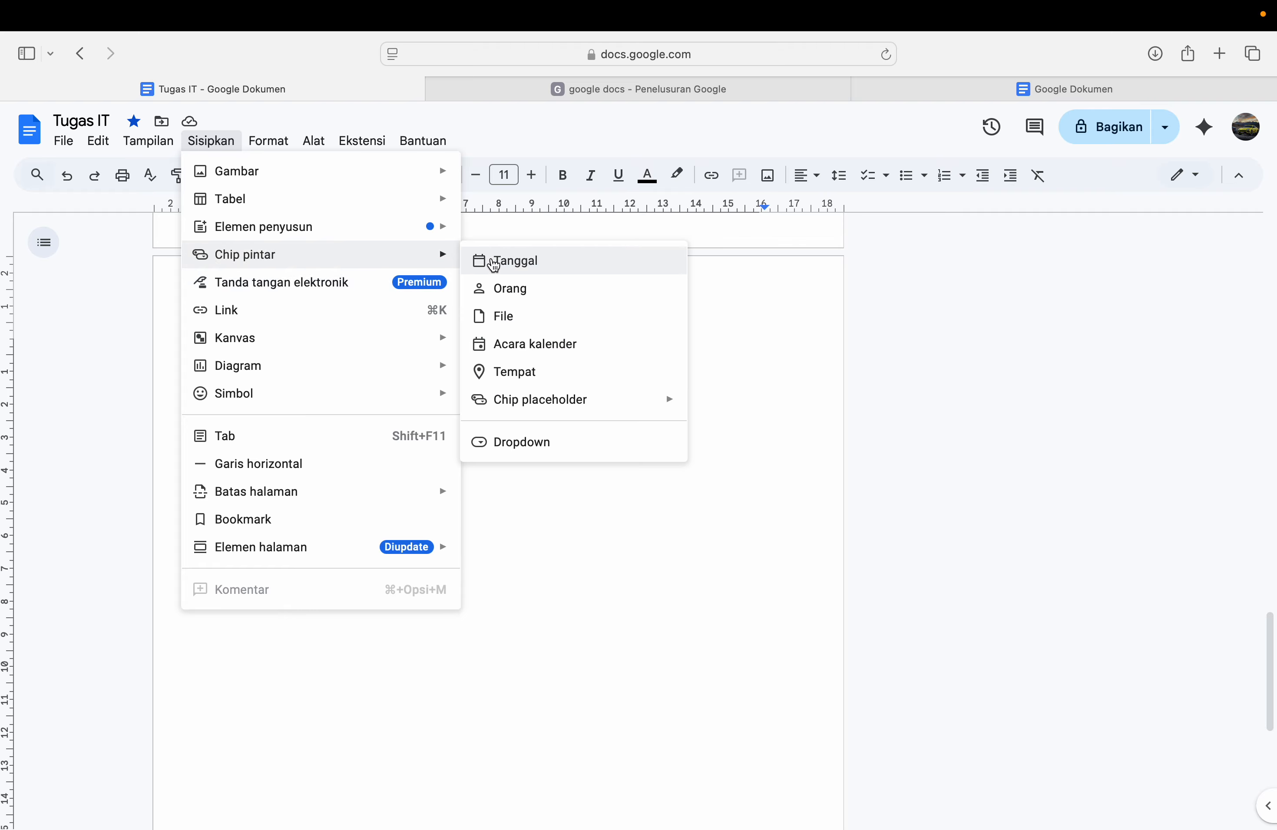
click(494, 263)
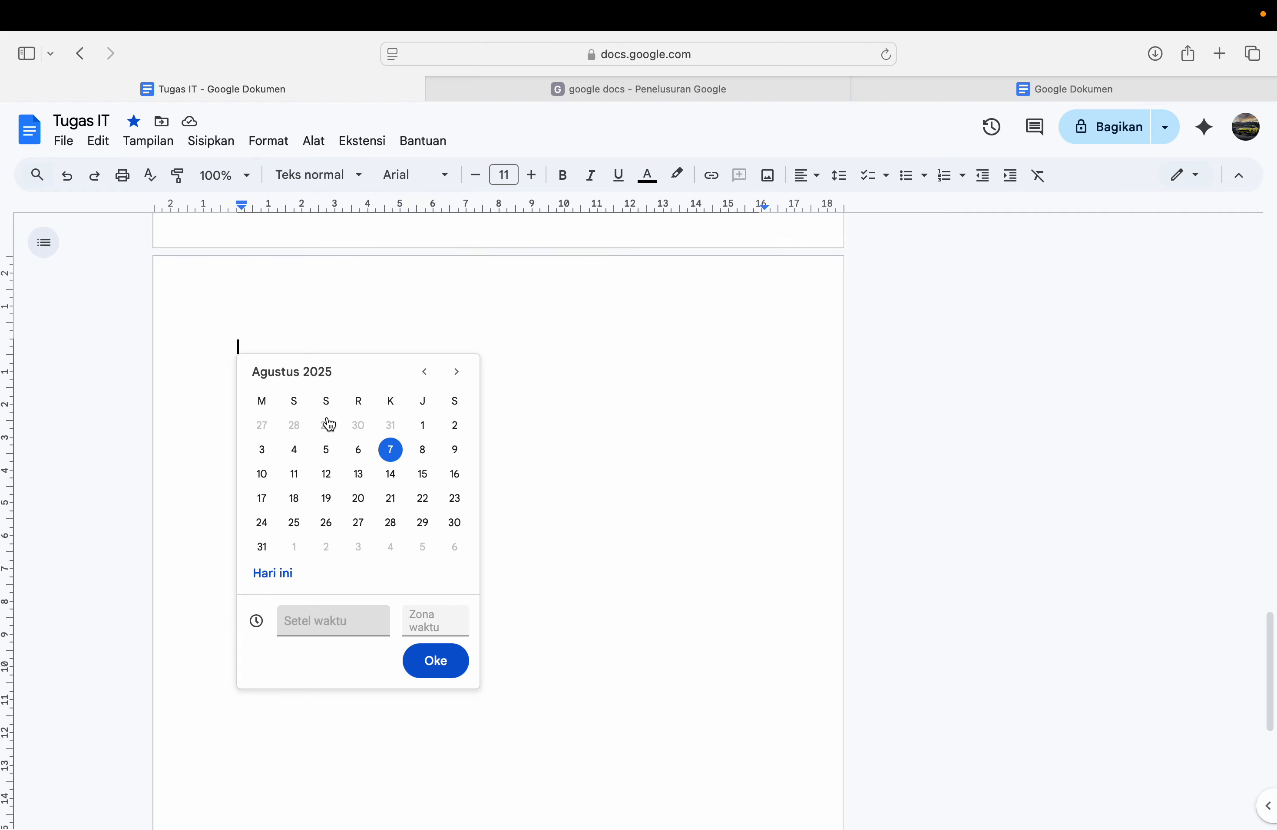
click(275, 332)
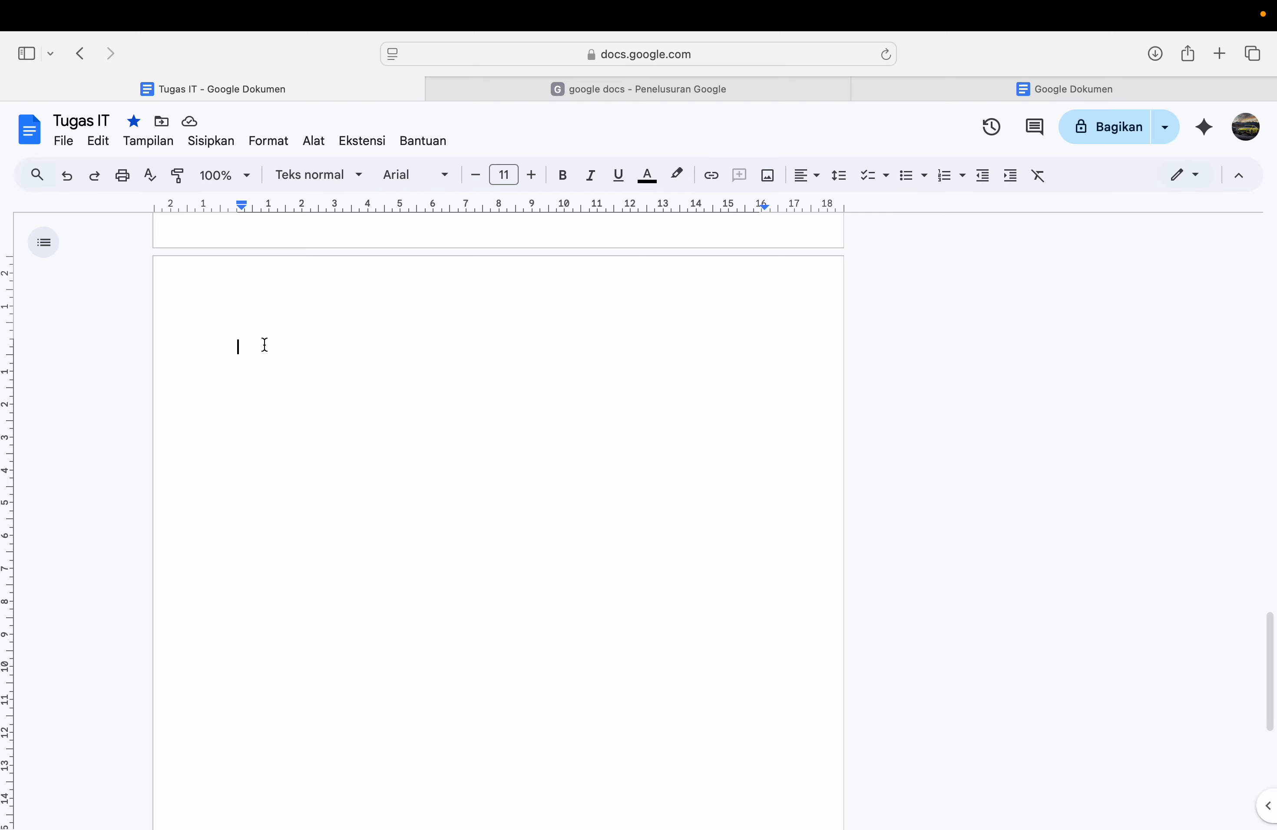
click(219, 147)
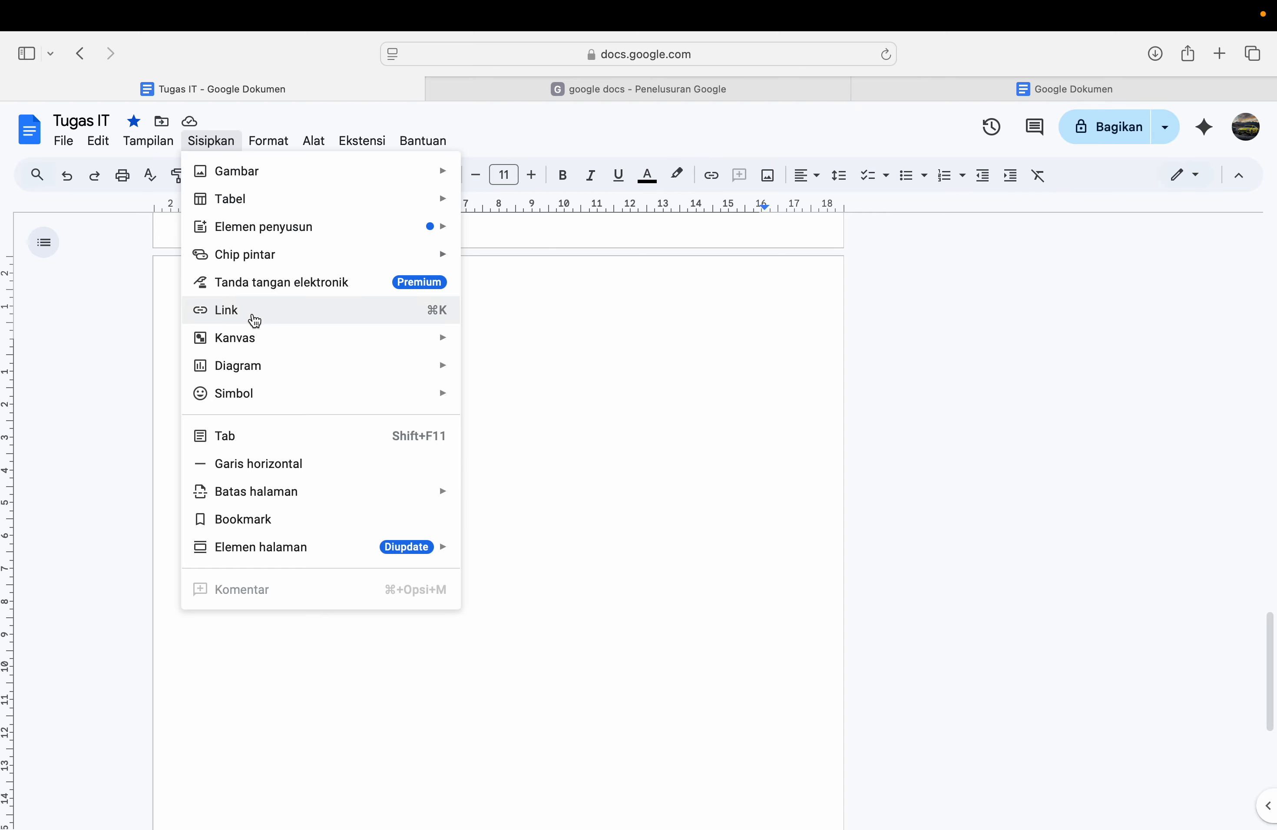
mouse_move(422, 254)
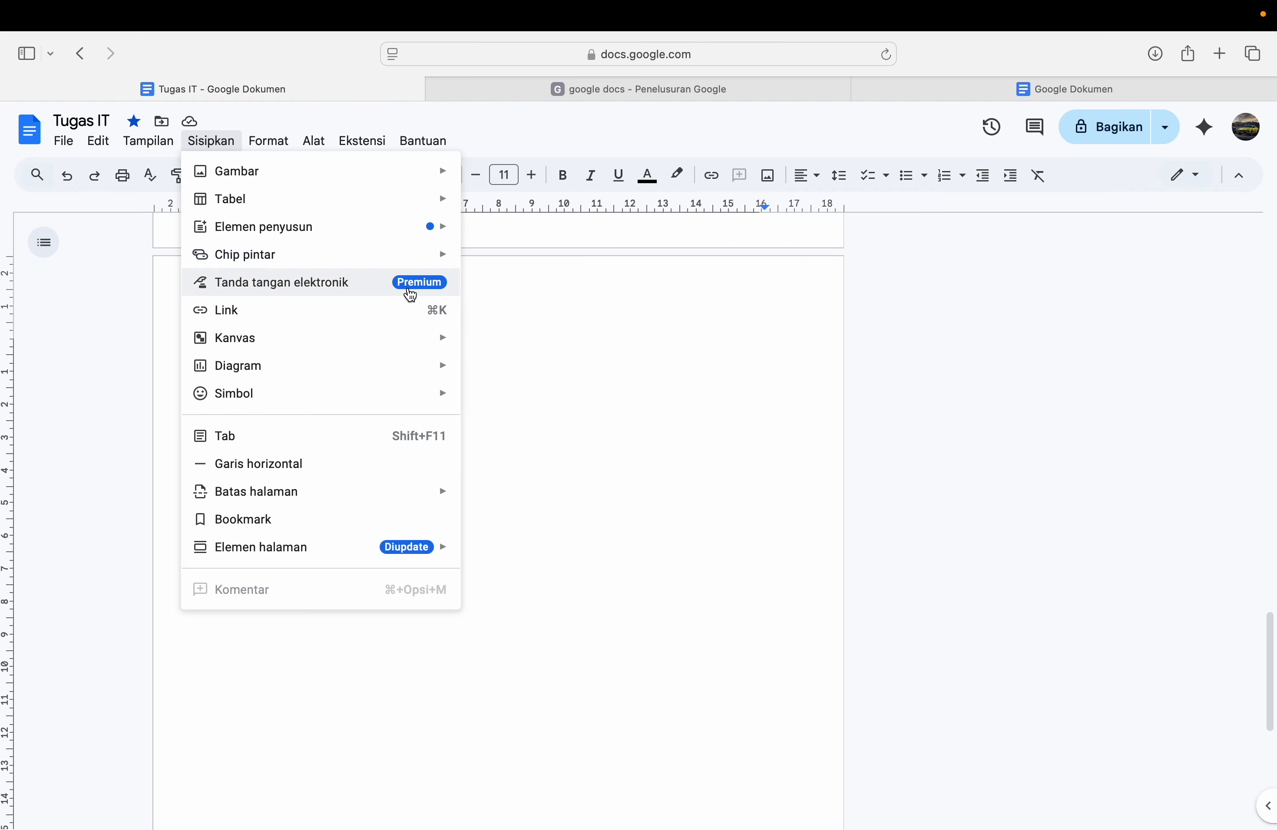
click(404, 317)
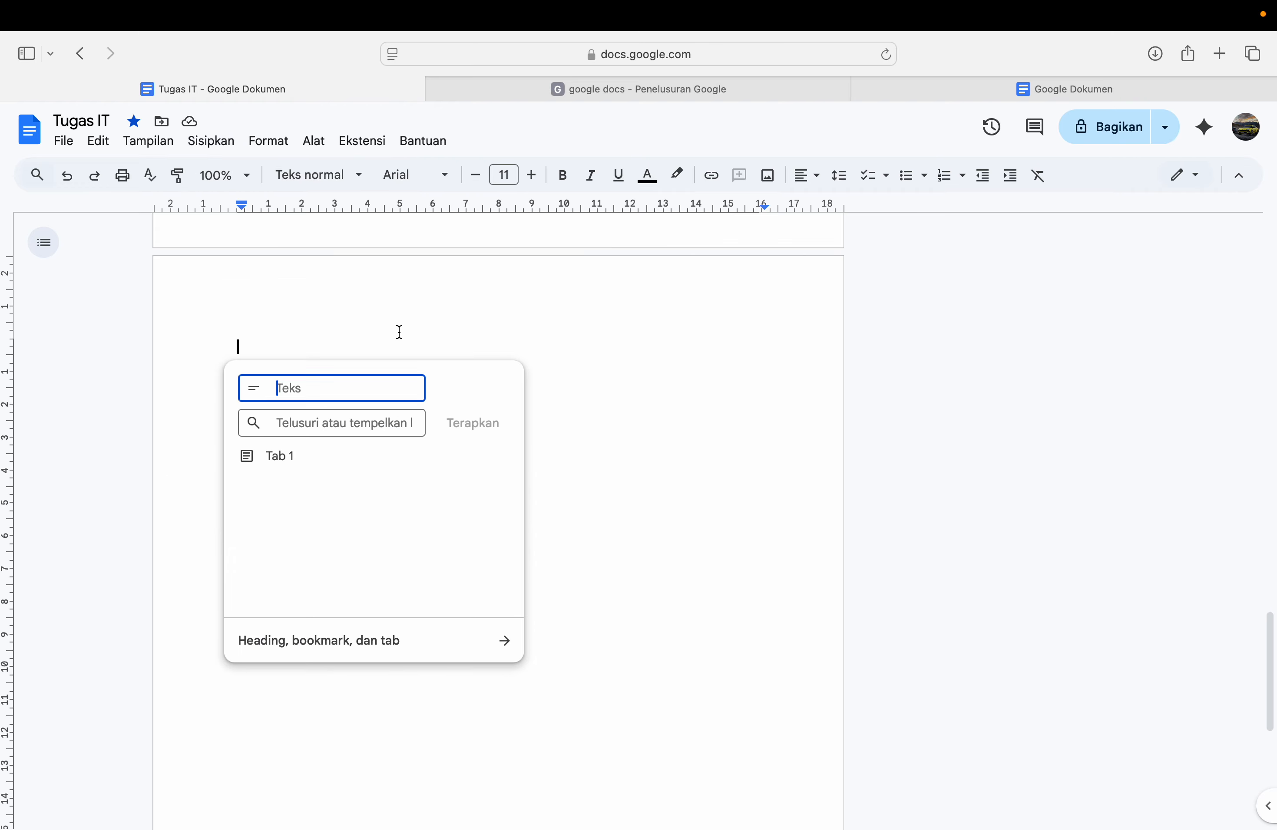
click(264, 336)
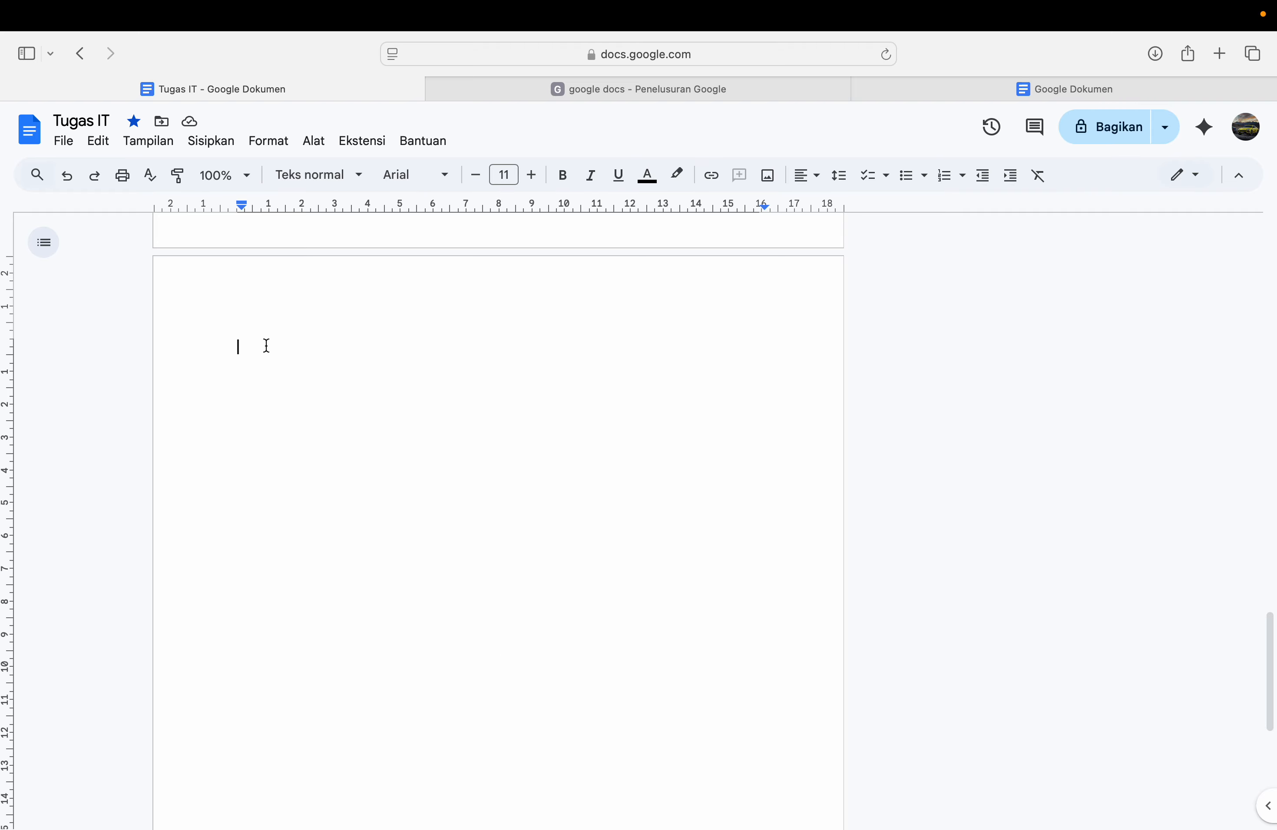
Step: Write "klik disini" on the blank third page and link the text to the Tugas IT document
text(klik disini)
scroll(265, 341, down, 1)
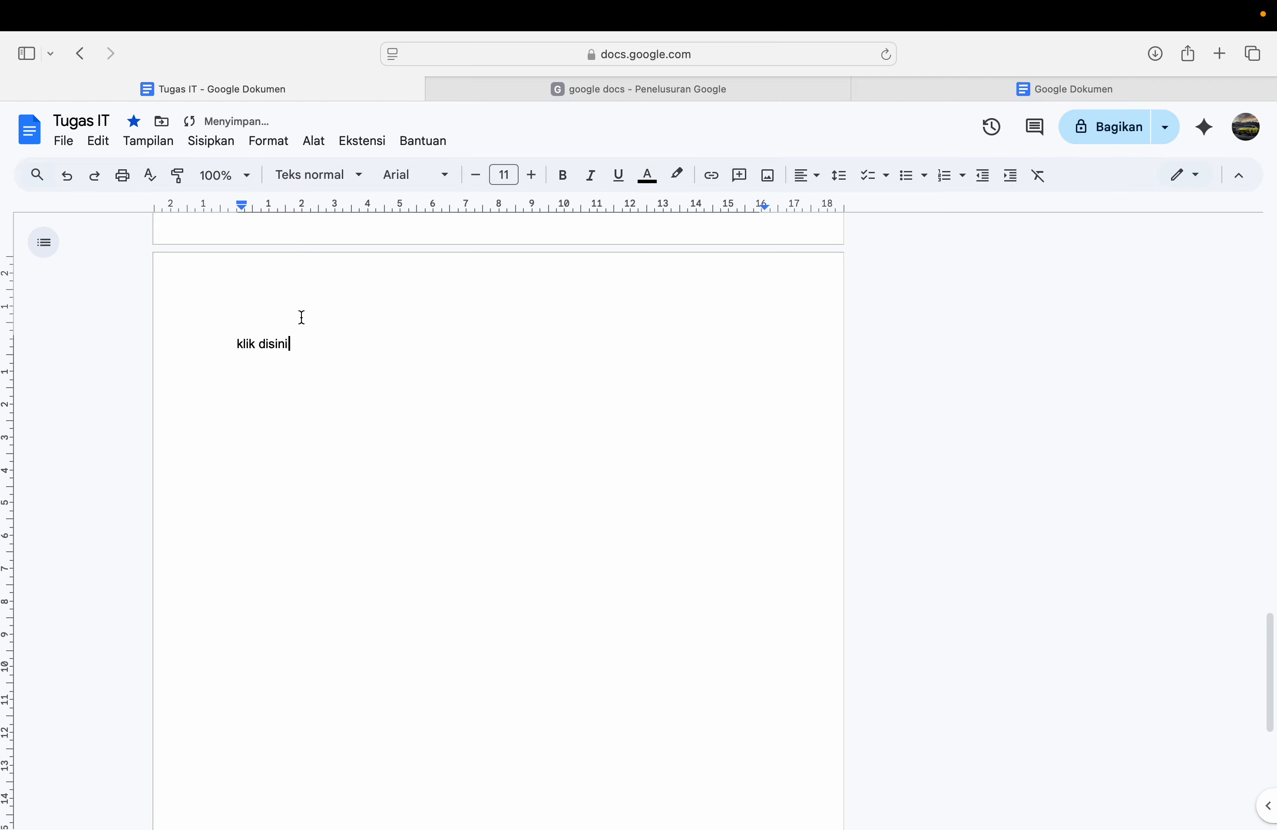
drag(302, 344, 242, 354)
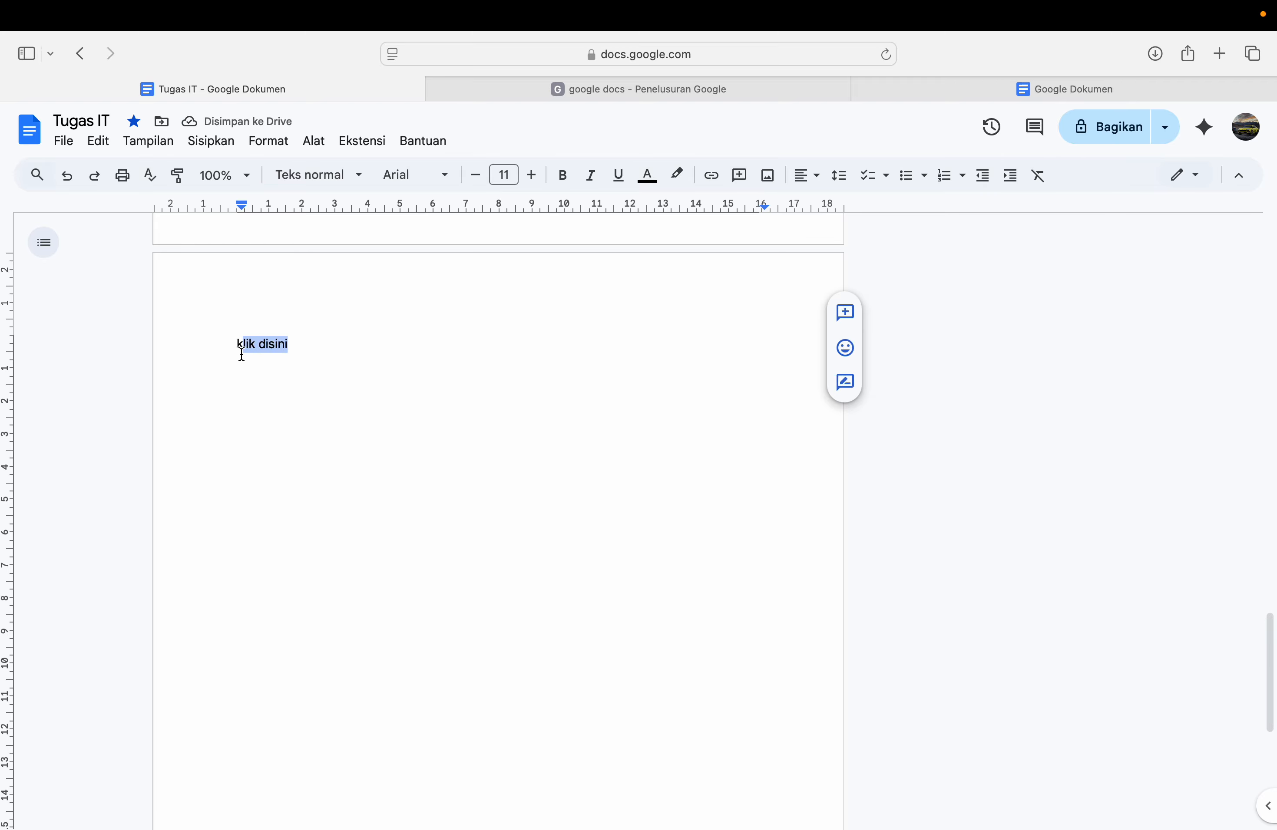
right_click(245, 343)
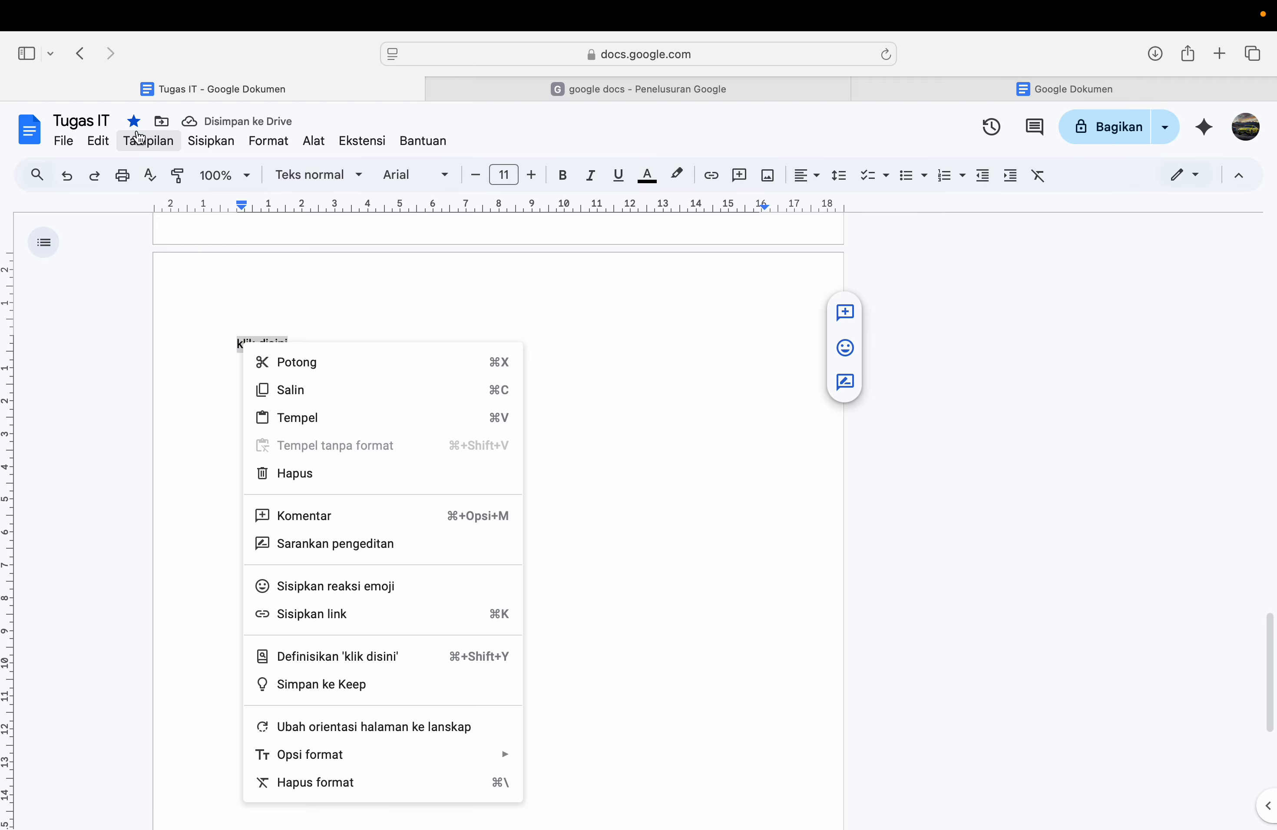
click(207, 145)
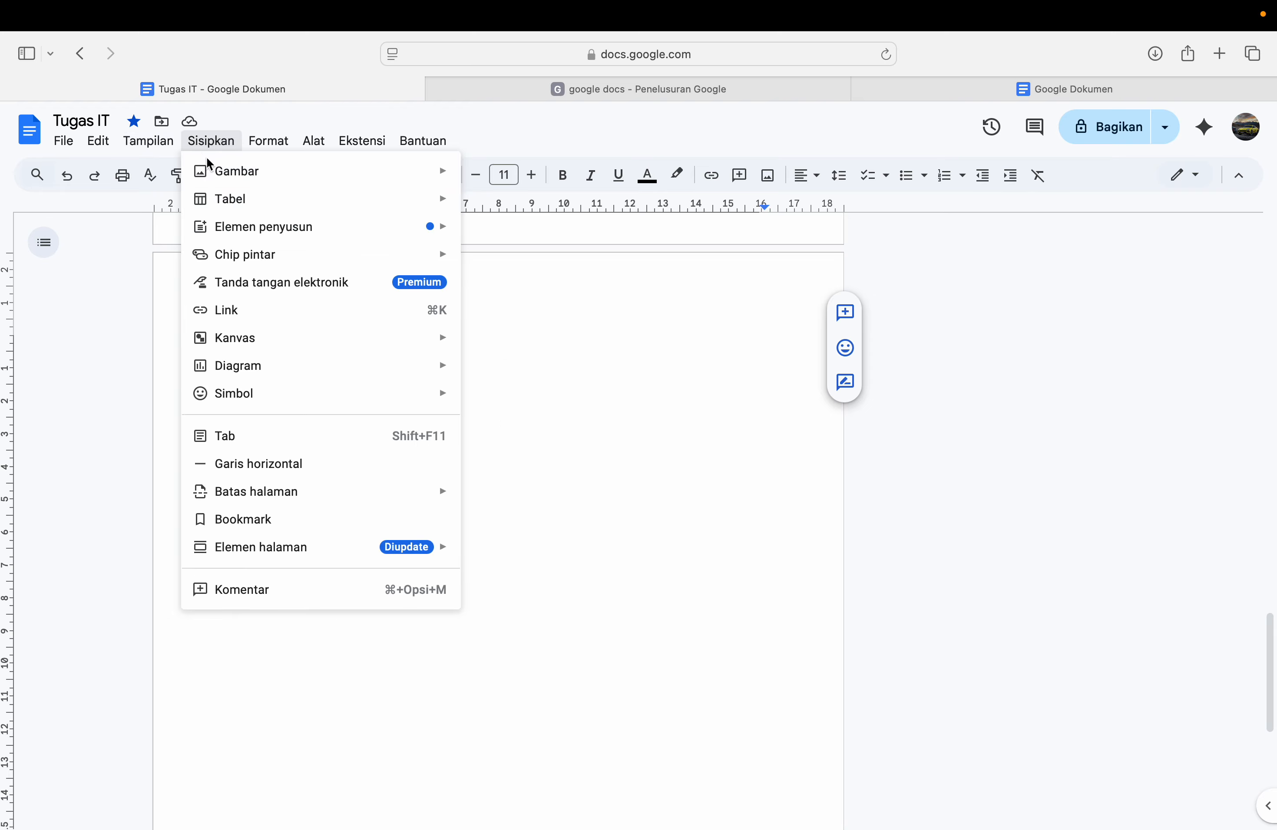
click(241, 314)
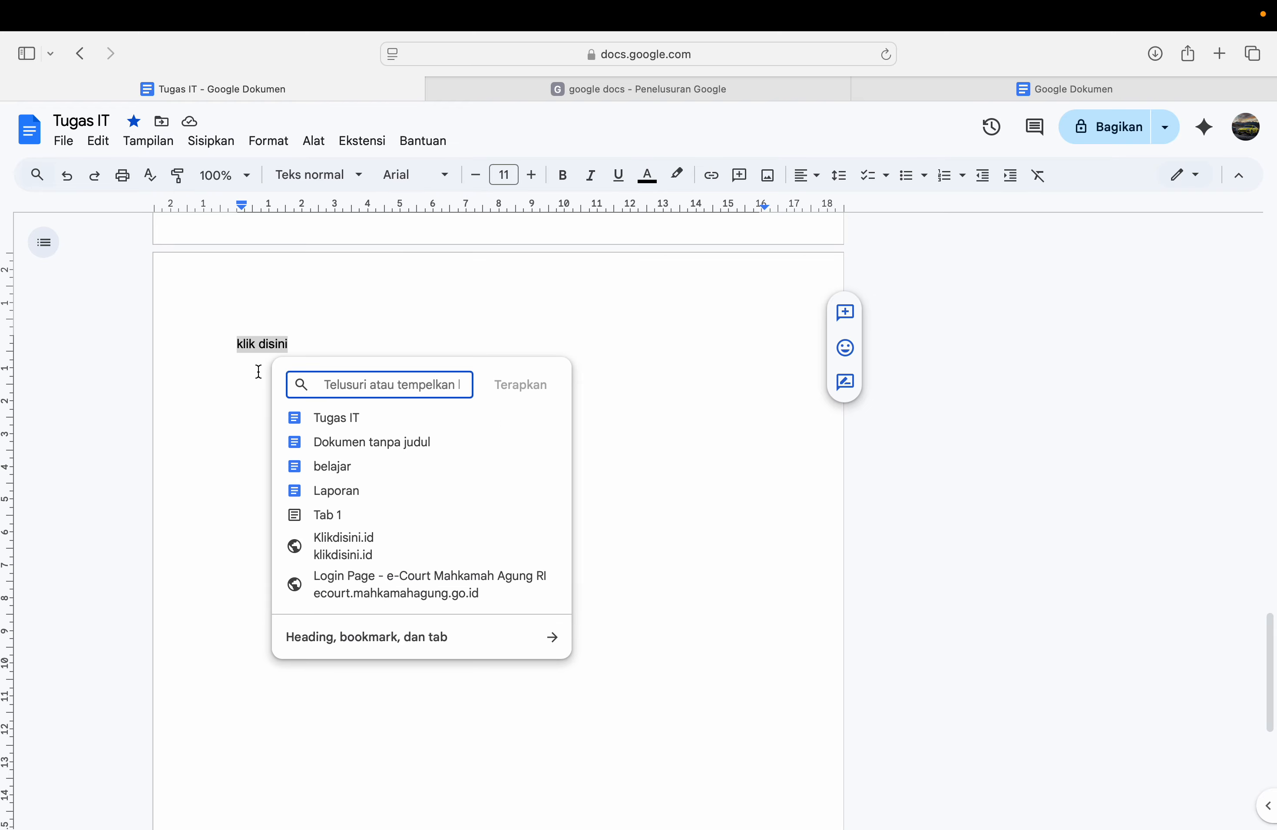
click(340, 421)
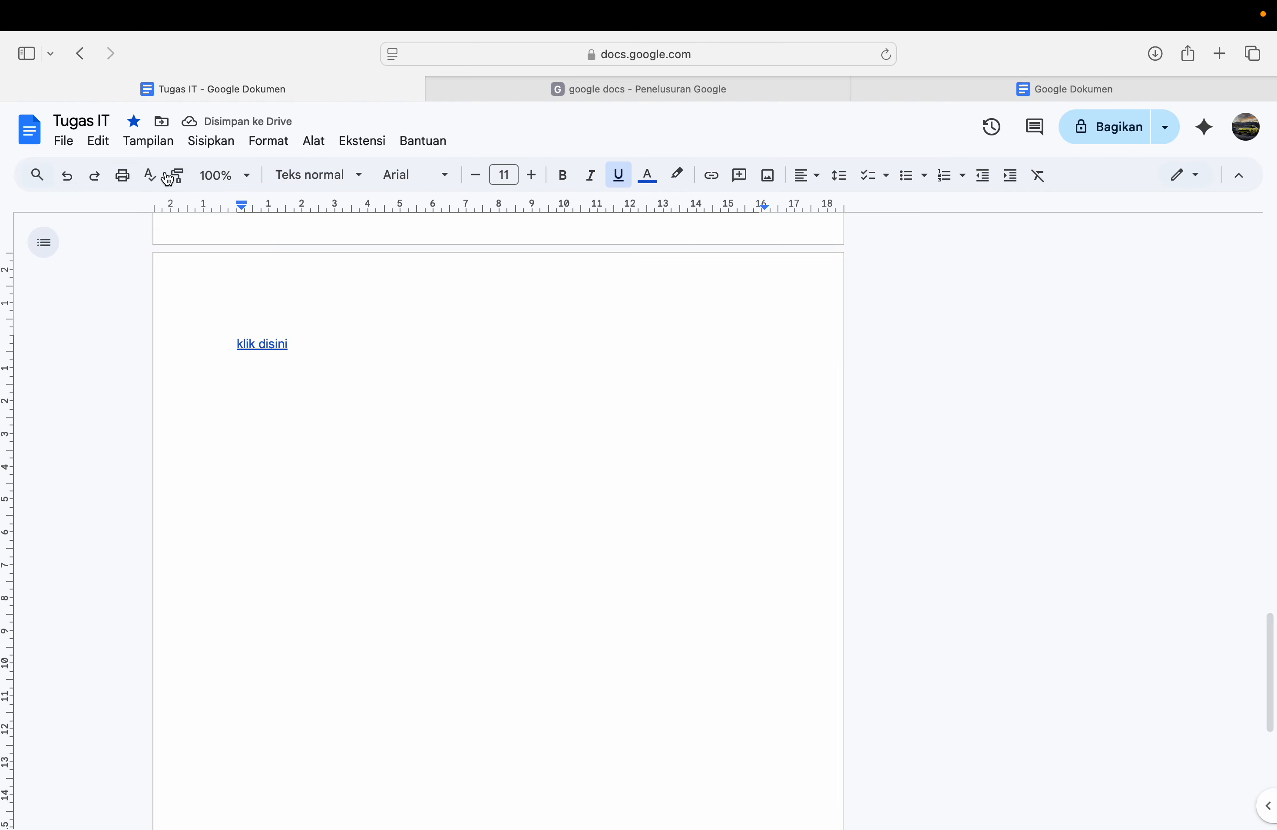
Step: Create a new drawing and draw an L-shaped pair of short black lines and a separate diagonal line
click(211, 140)
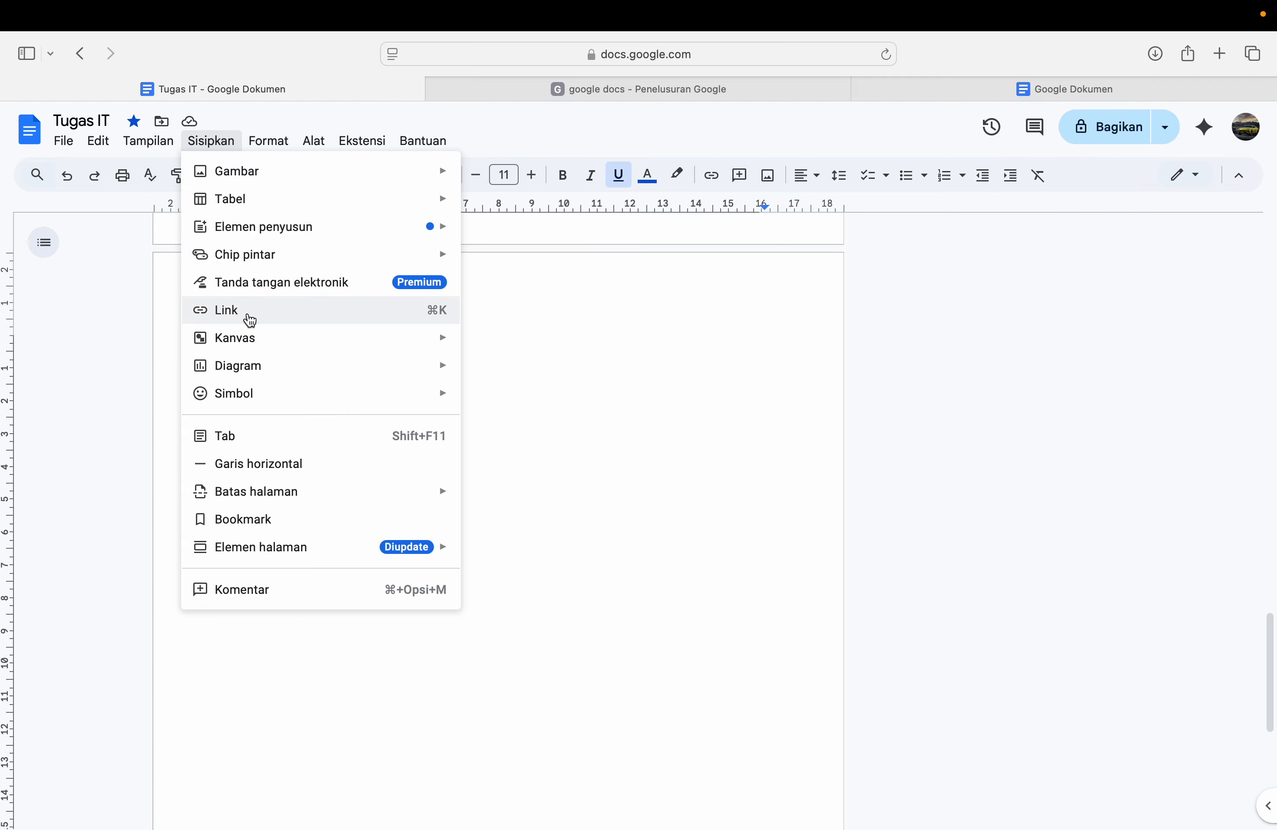
mouse_move(439, 337)
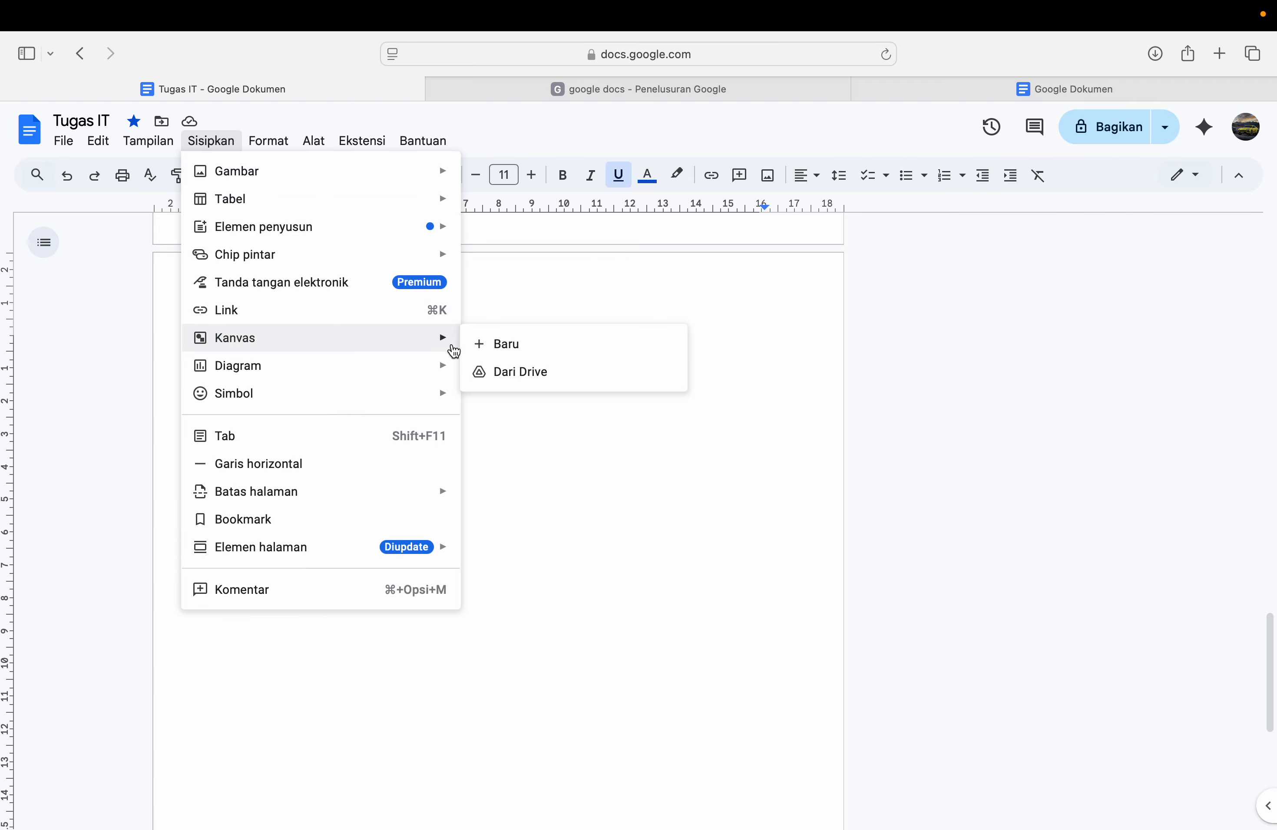
click(496, 346)
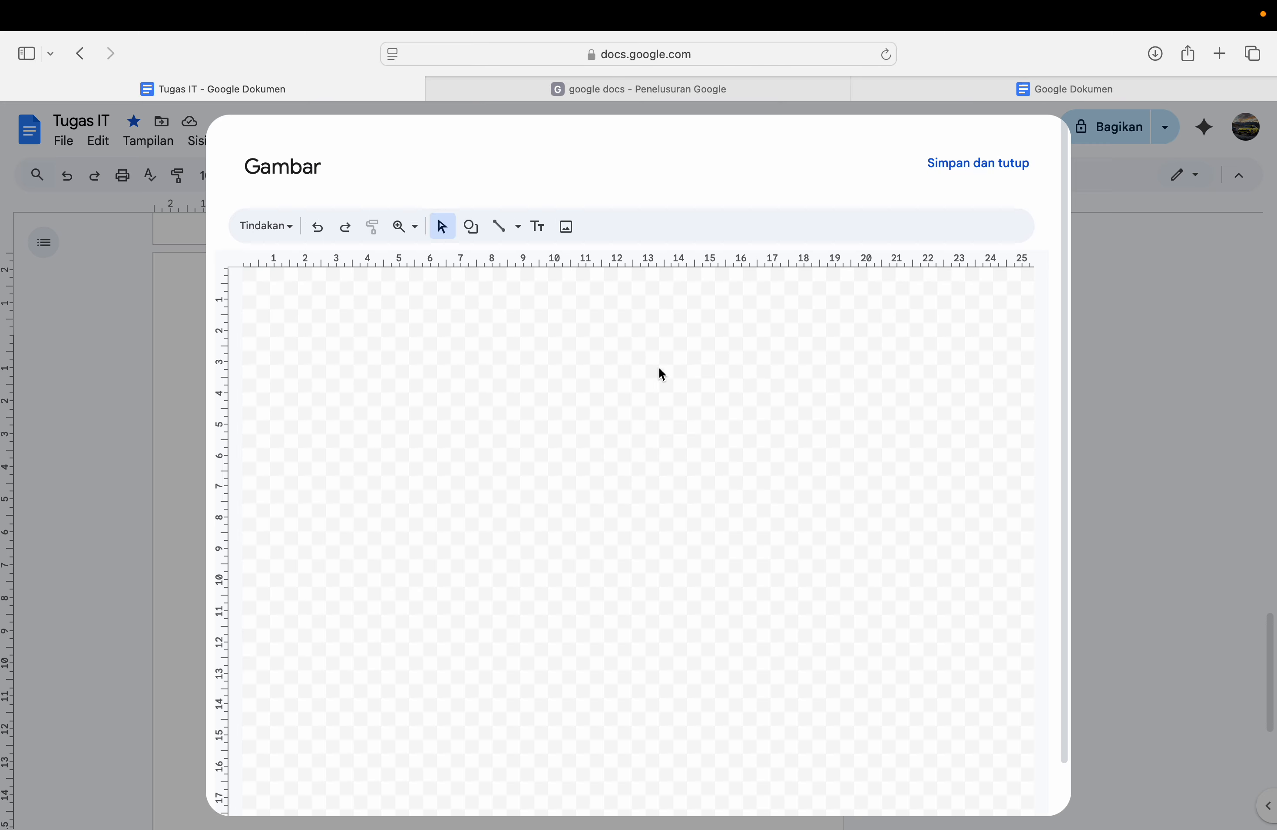
click(499, 228)
mouse_move(375, 364)
mouse_down()
mouse_move(384, 408)
mouse_move(398, 412)
mouse_up()
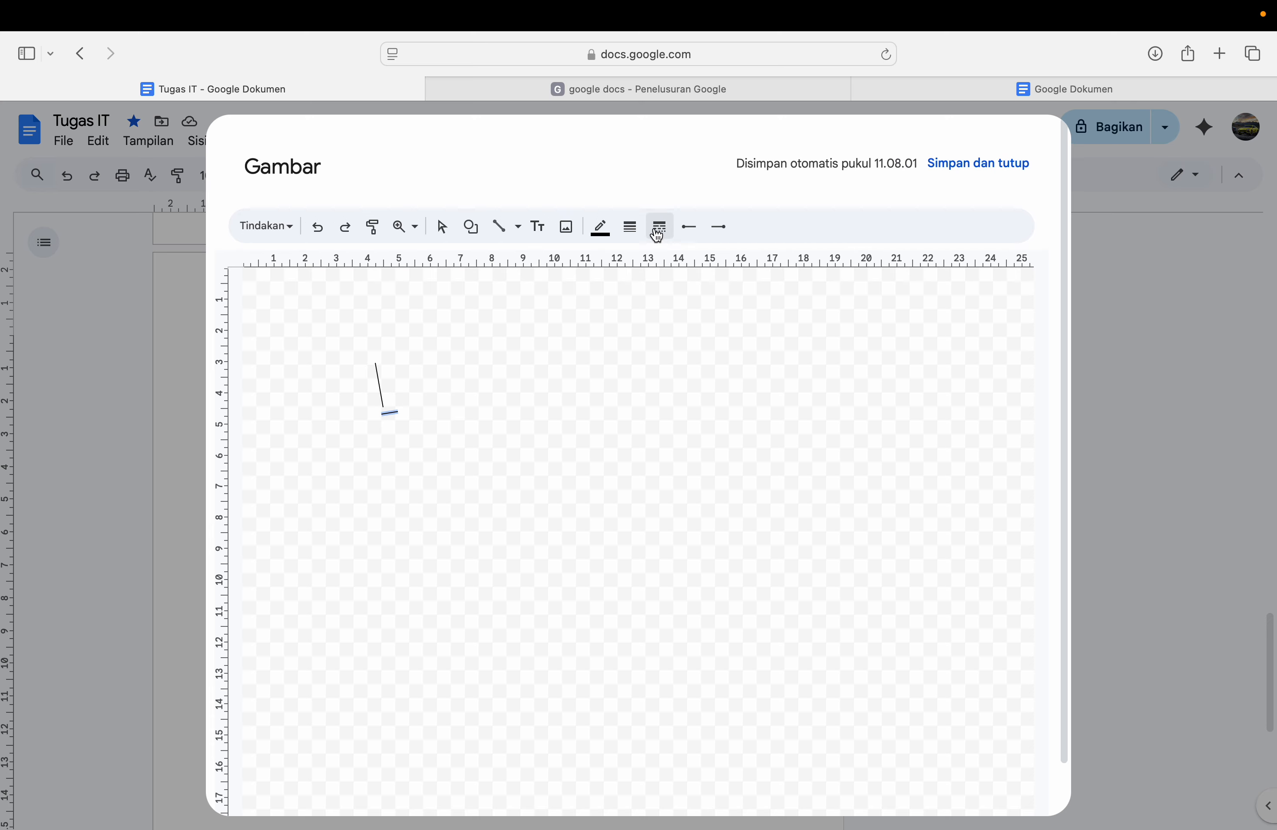
click(600, 228)
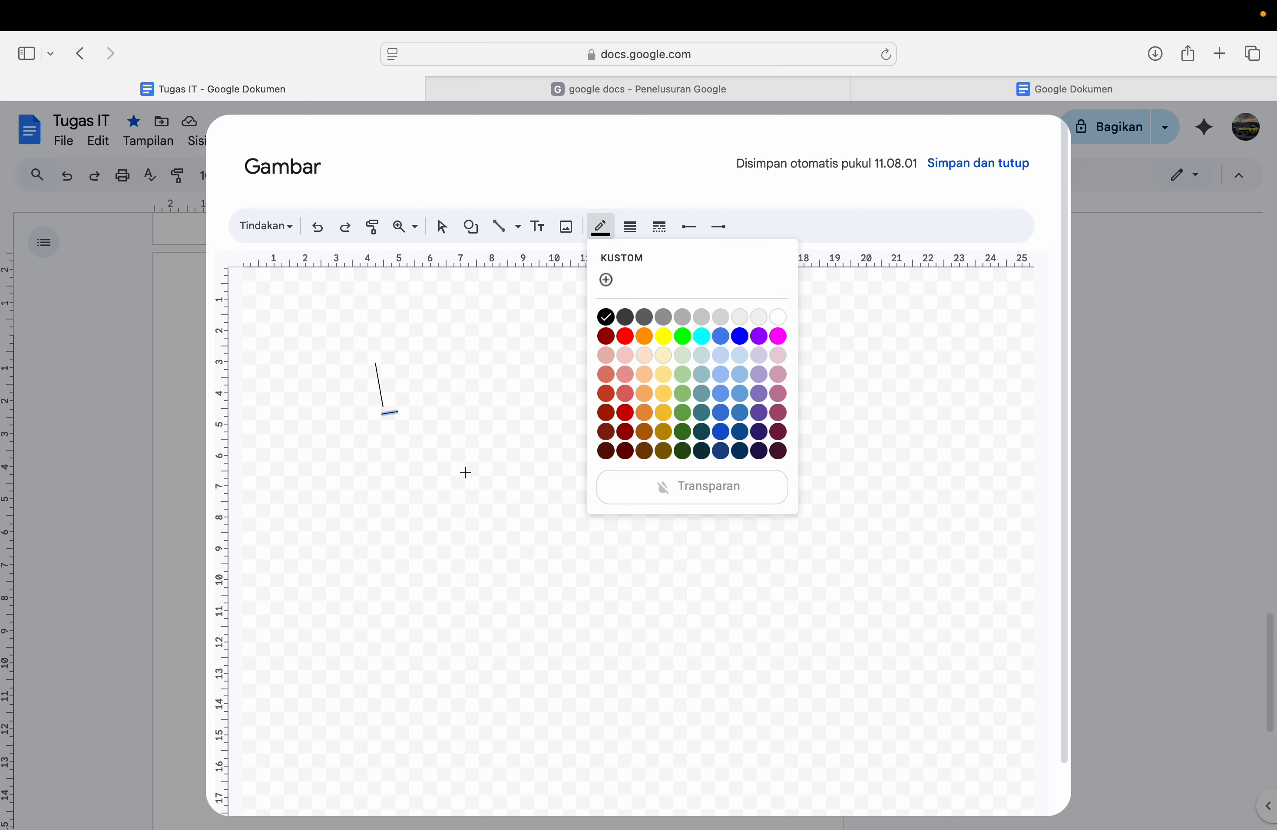
click(600, 318)
drag(468, 460, 504, 404)
Step: Draw two joined curved connectors (Konektor Lengkung) beside the straight lines and save the drawing into the document
click(518, 227)
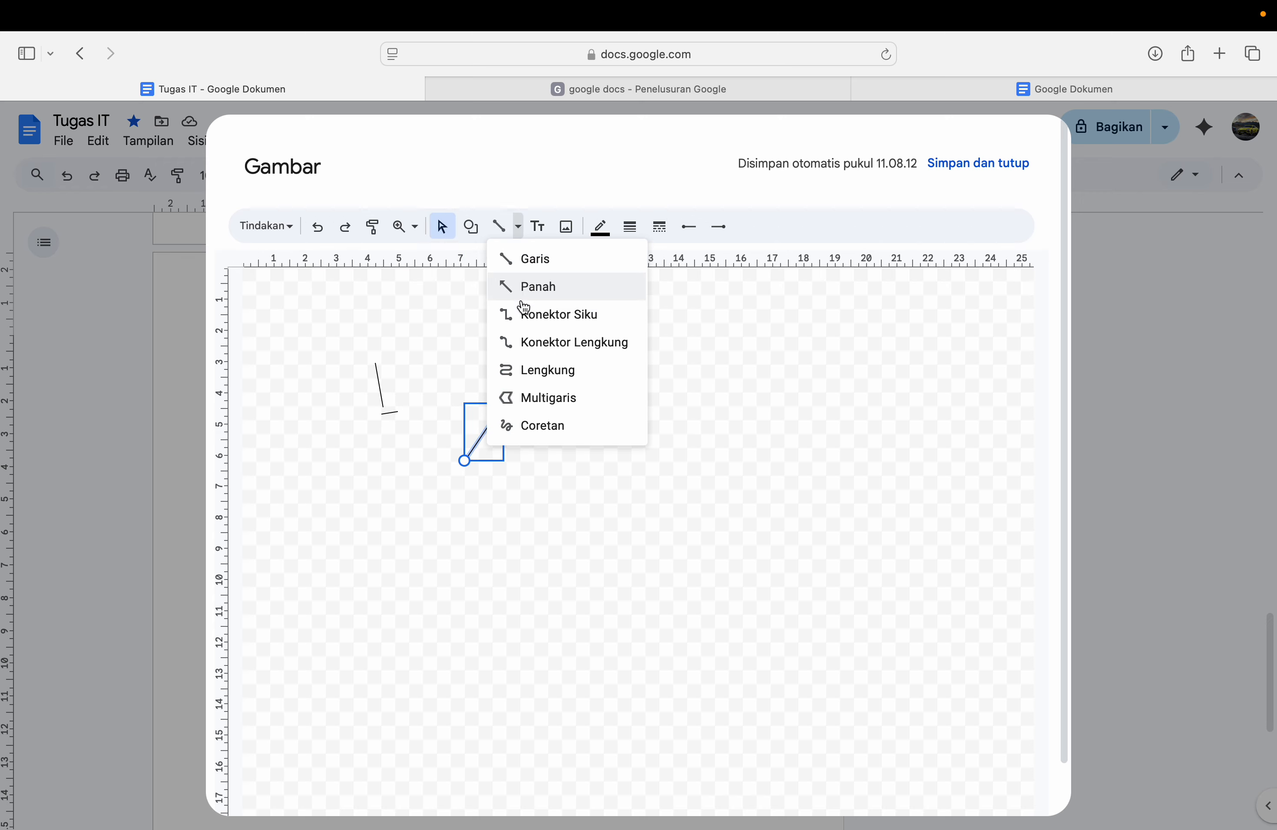
click(522, 342)
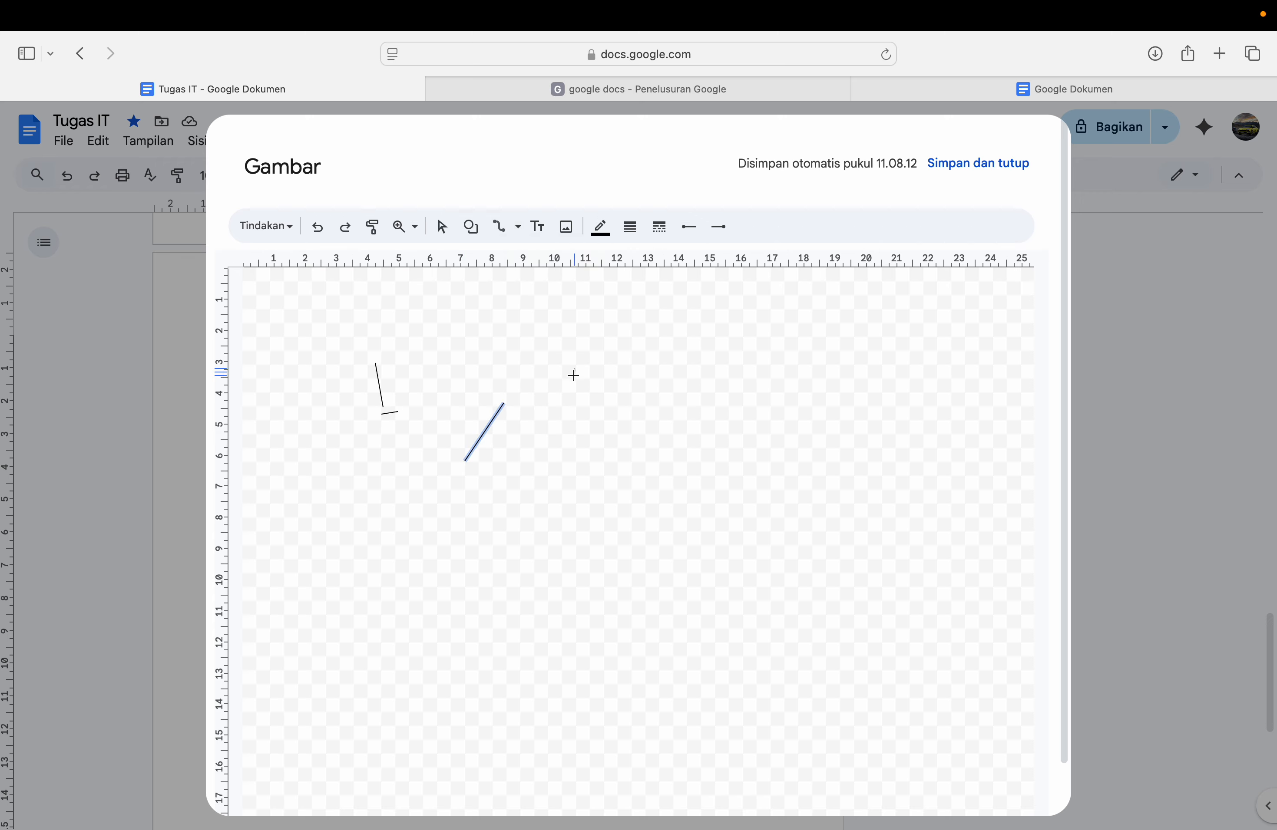
drag(574, 376, 602, 393)
double_click(632, 344)
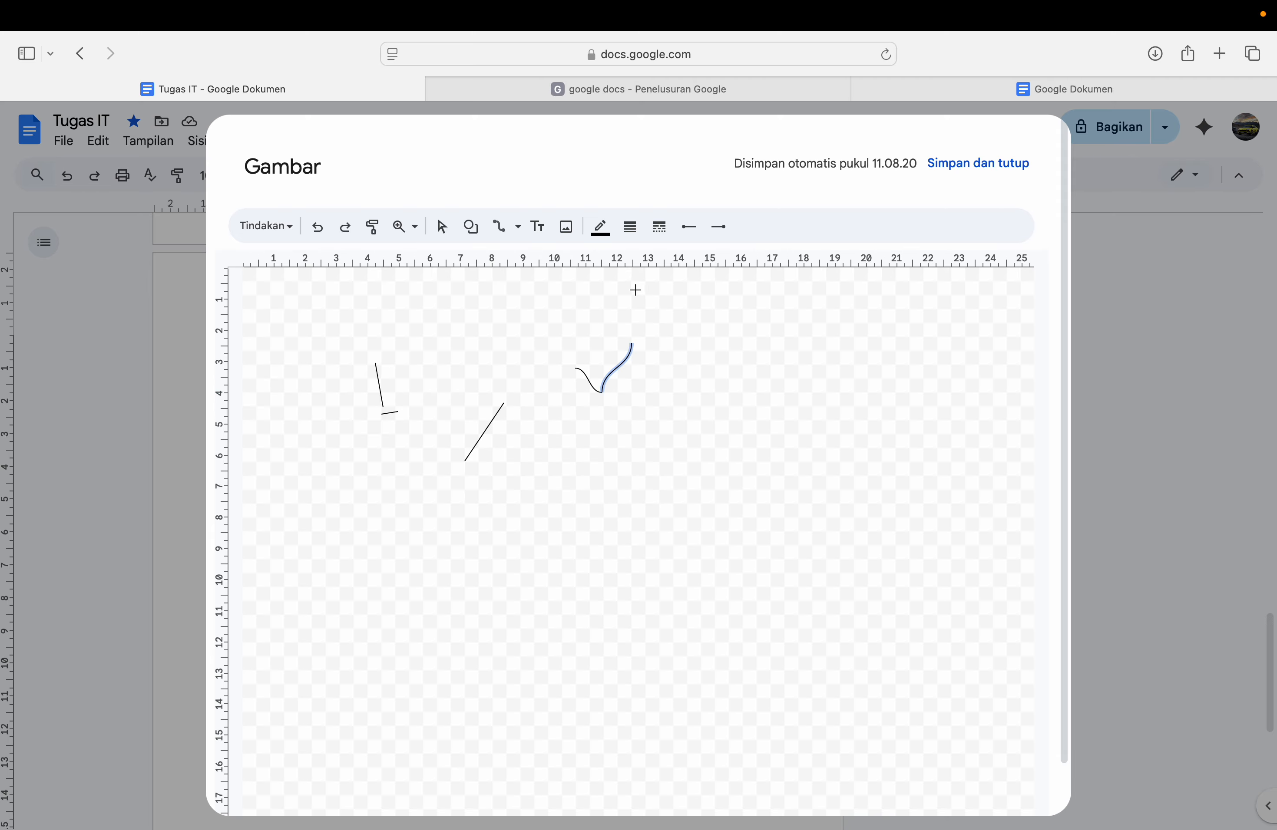
click(933, 171)
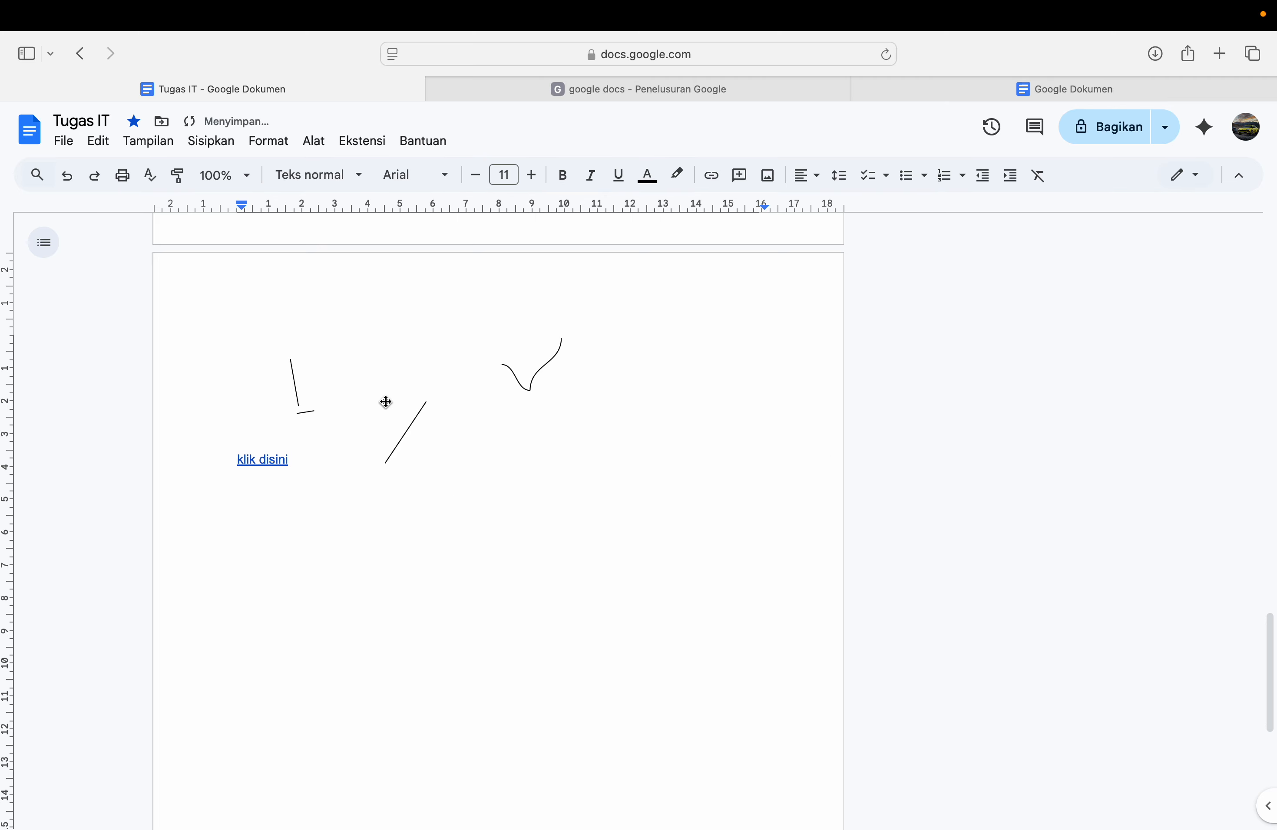
Step: Delete the inserted line drawing from the third page
right_click(385, 402)
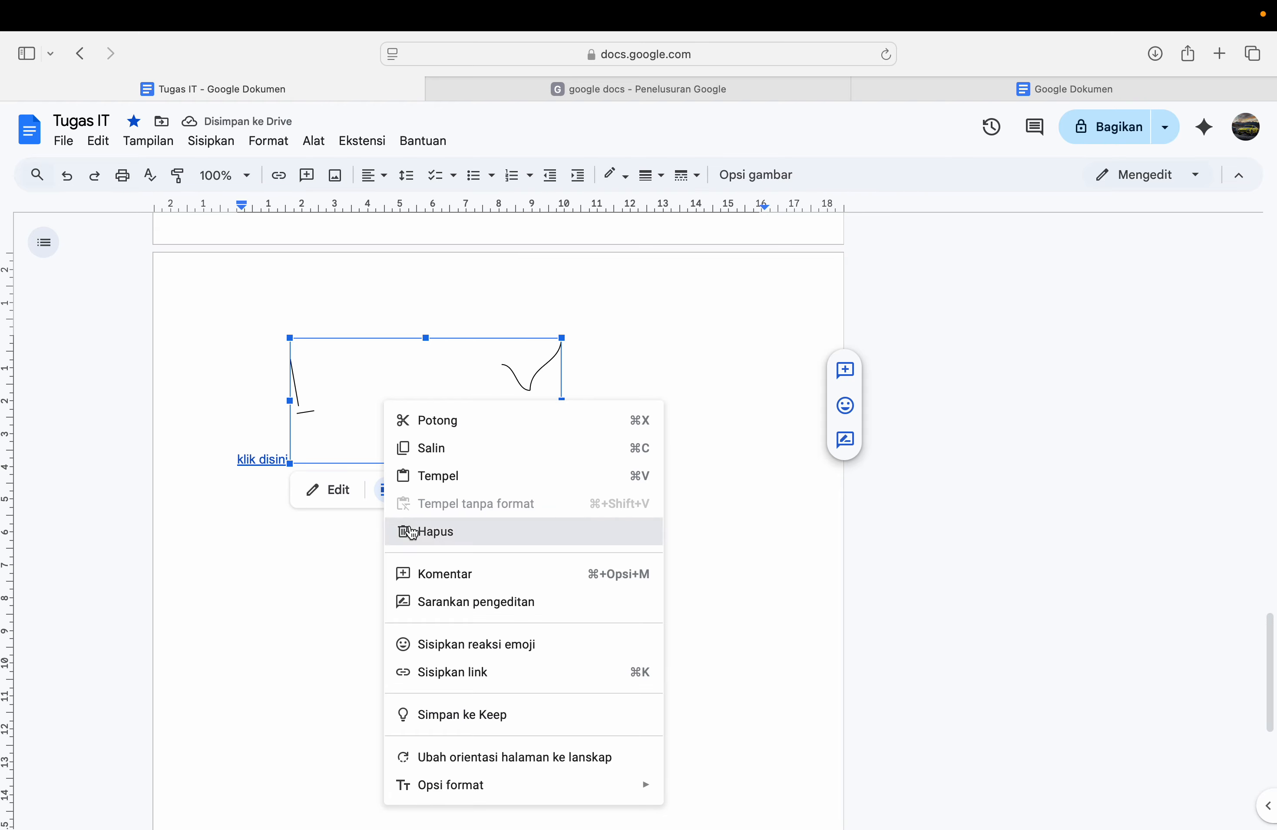
click(421, 530)
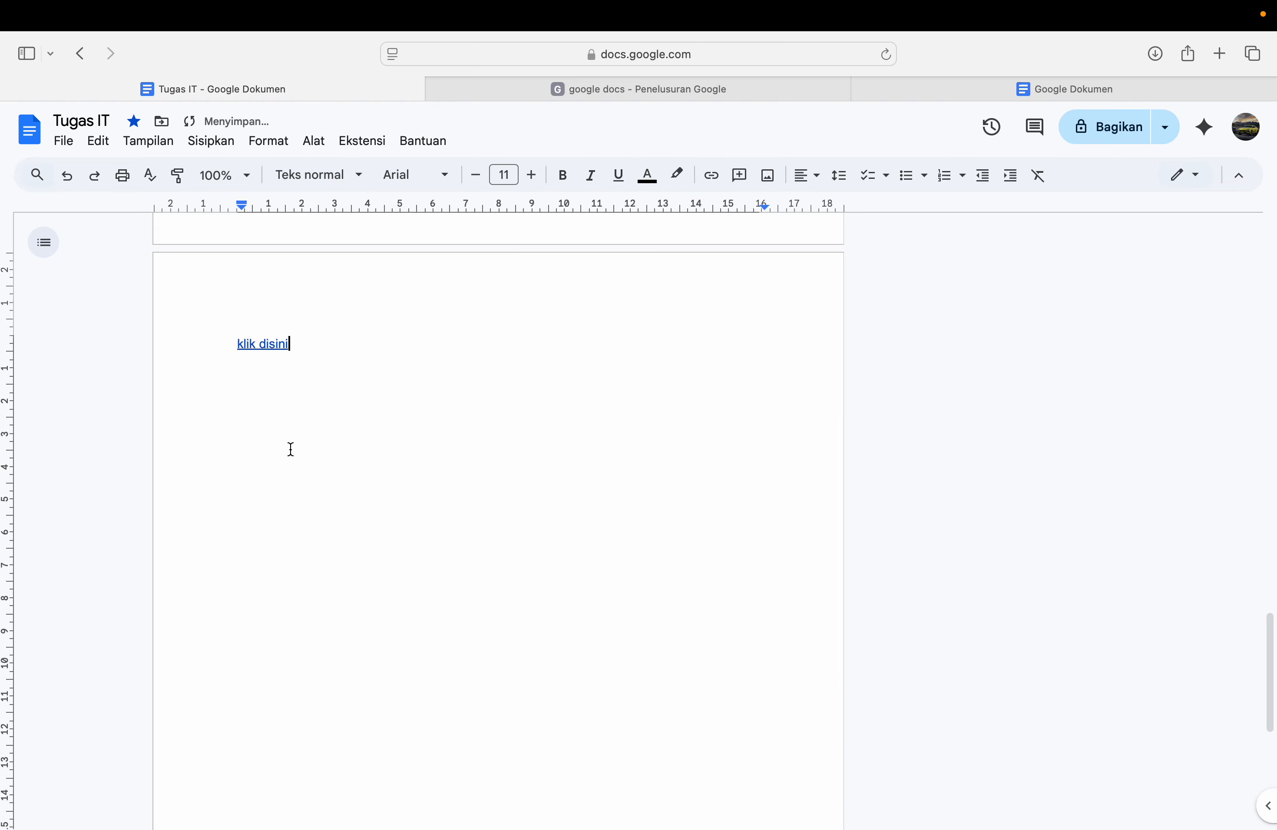
Step: Insert a bar chart (Batang) below the "klik disini" link, and undo the insertion
click(199, 151)
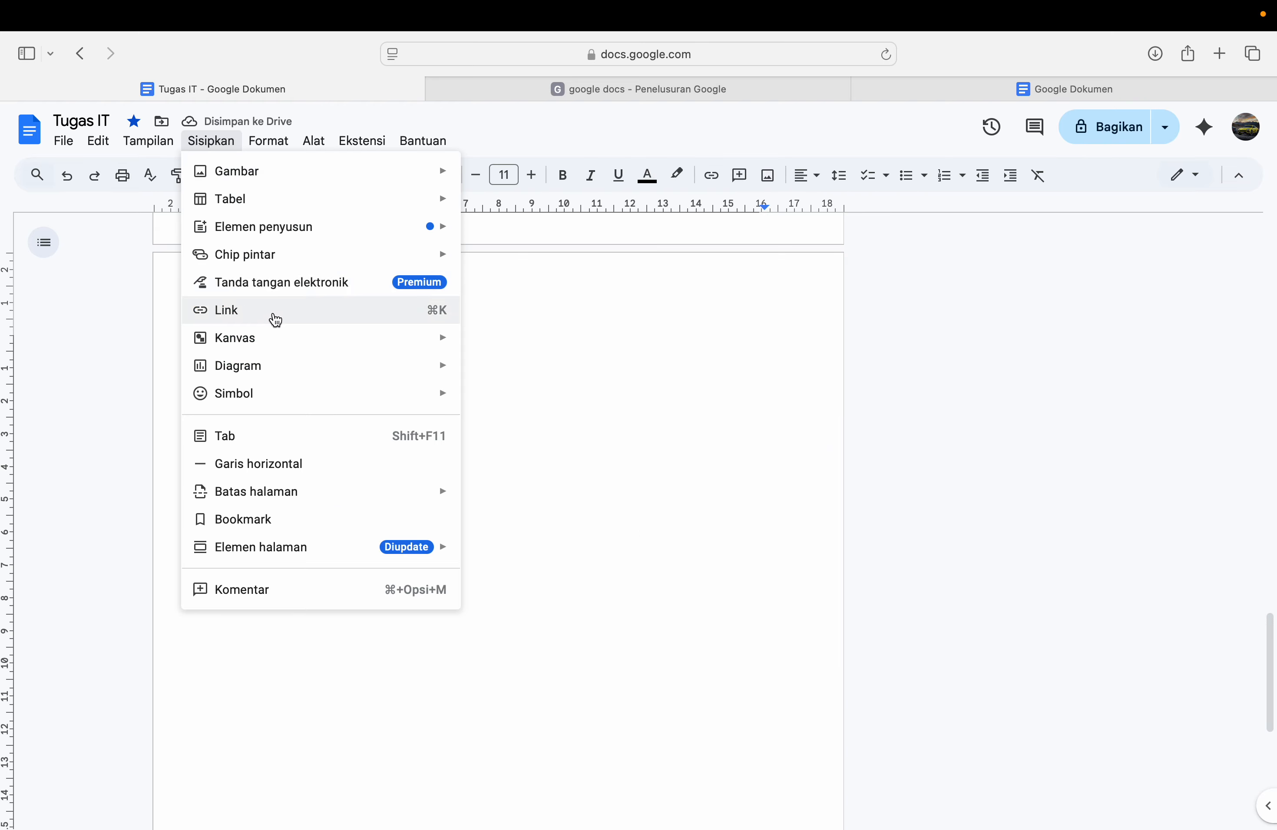
mouse_move(439, 386)
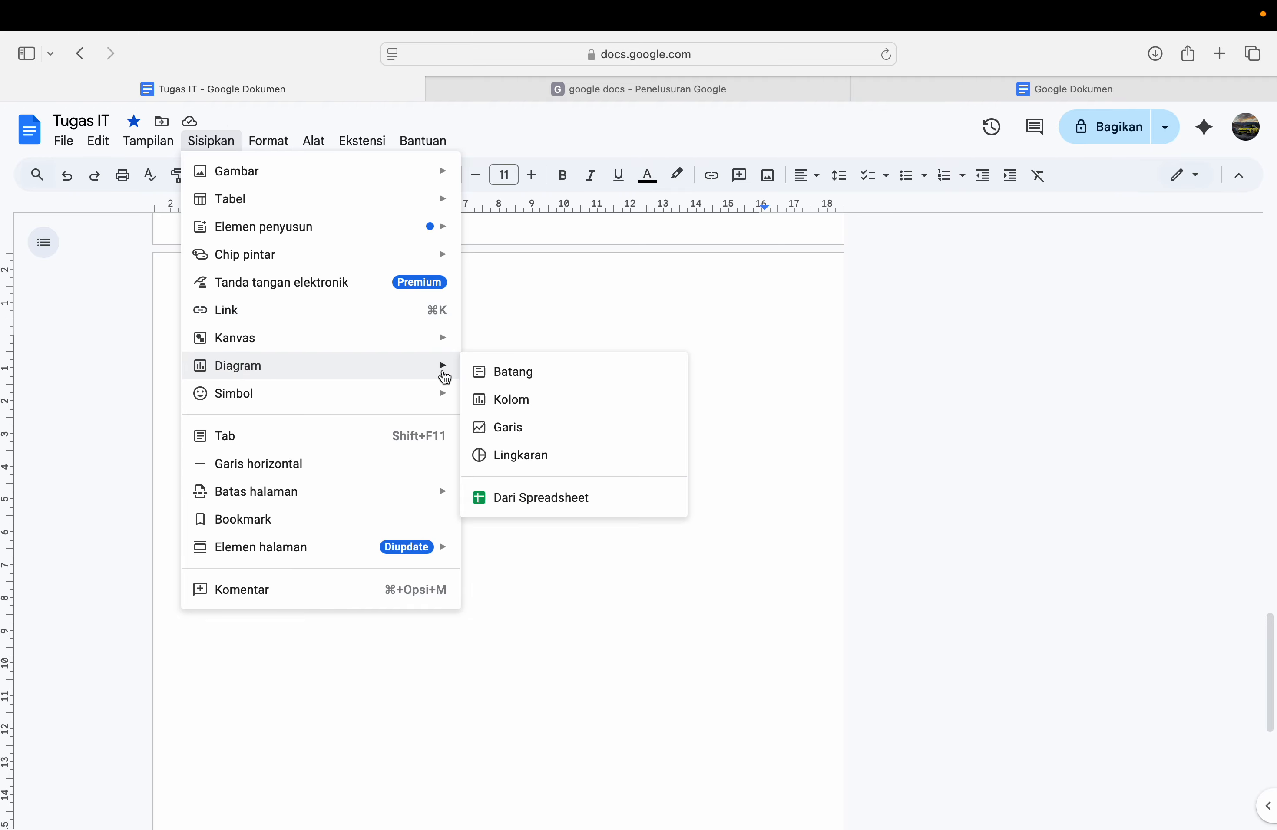
click(502, 371)
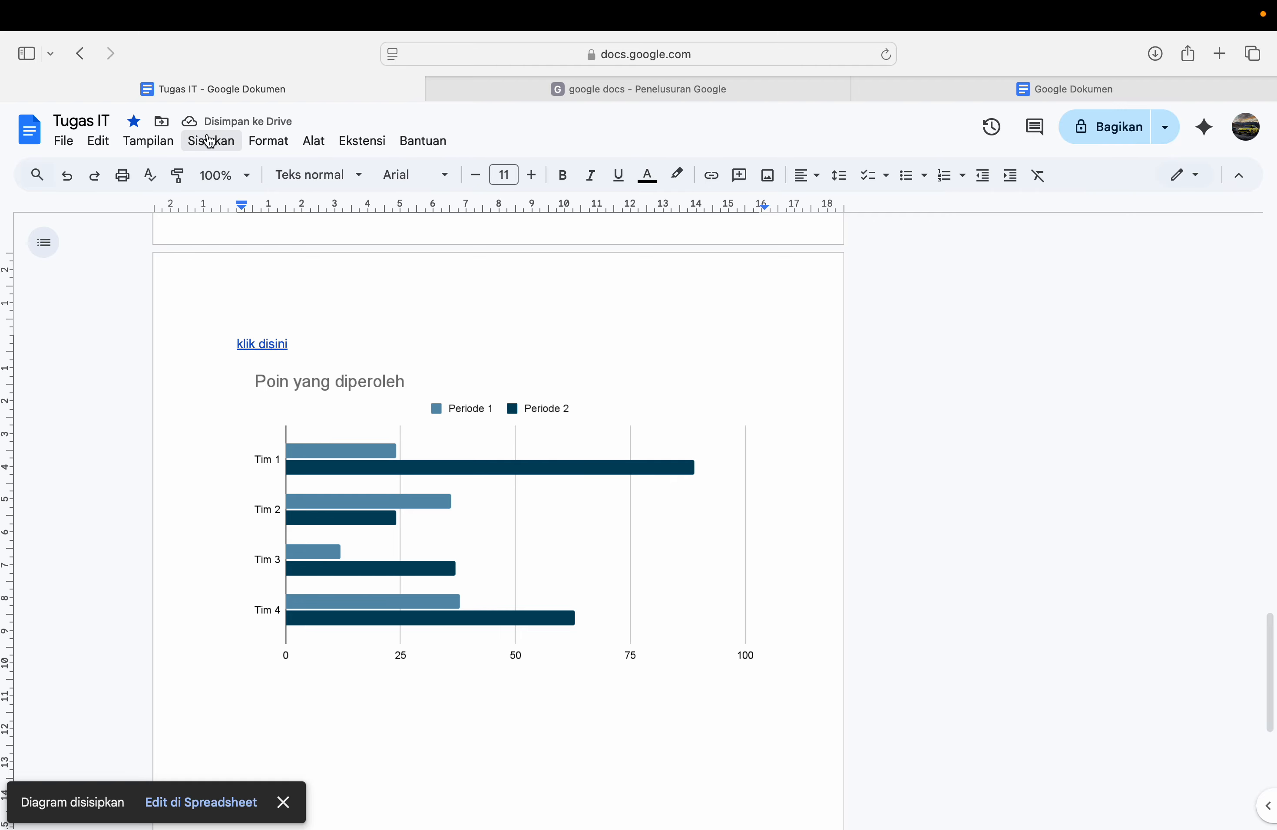
key(super+z)
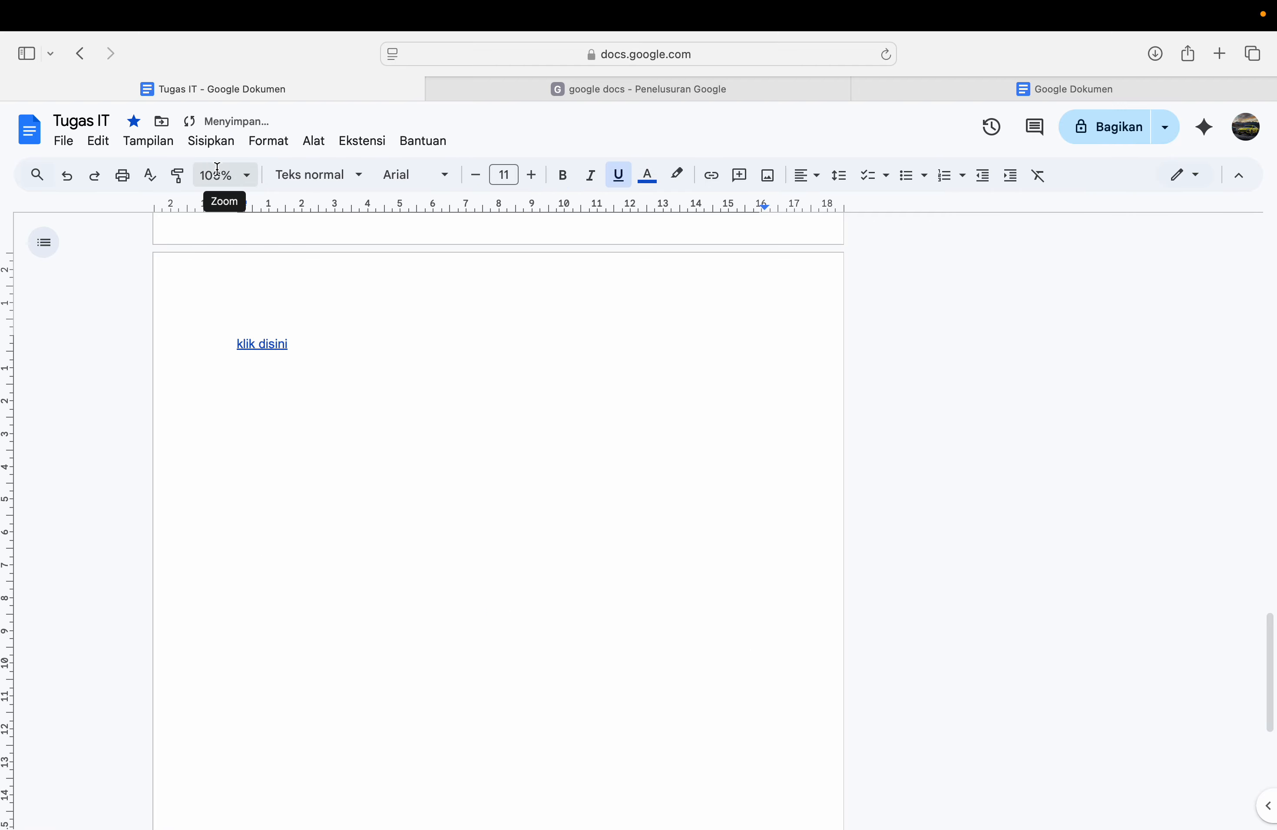
Step: View the Diagram types, add a new document tab, and undo the tab creation
click(211, 141)
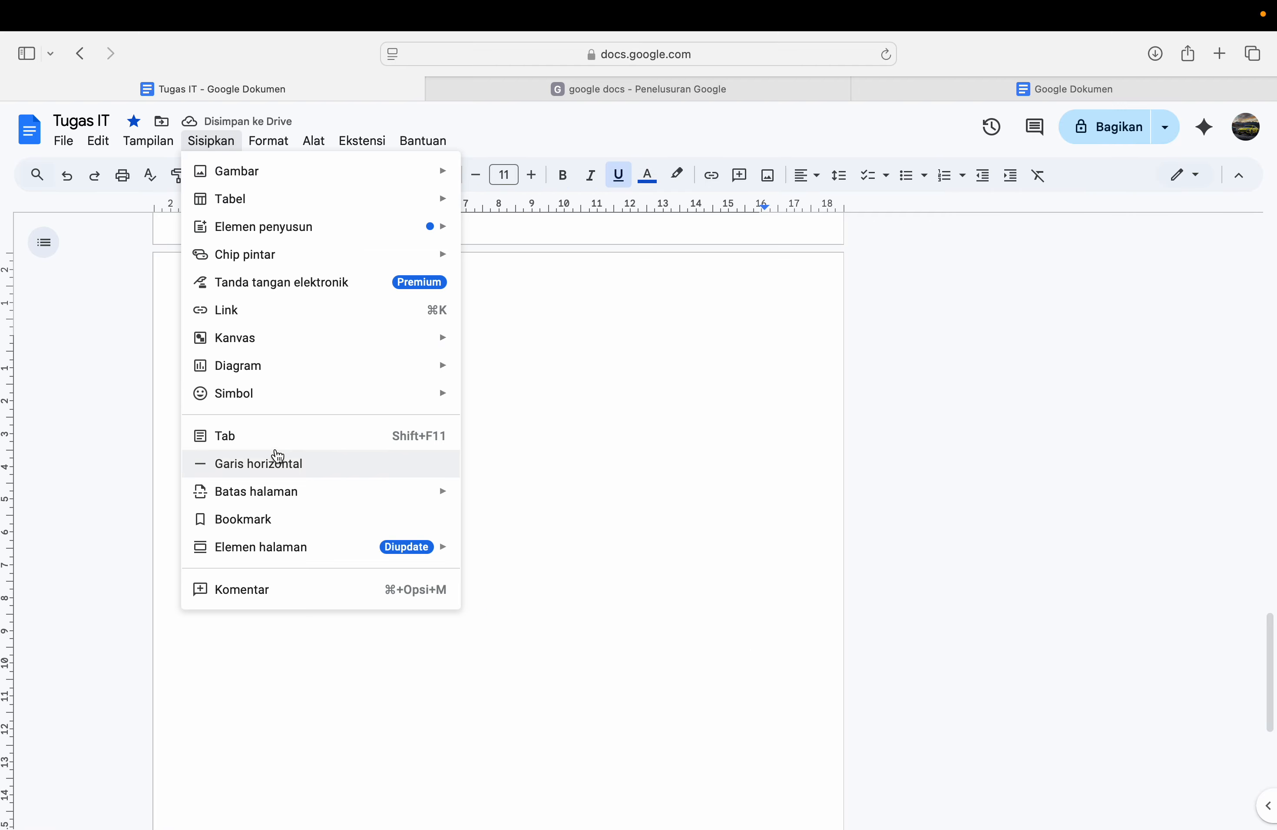
mouse_move(308, 372)
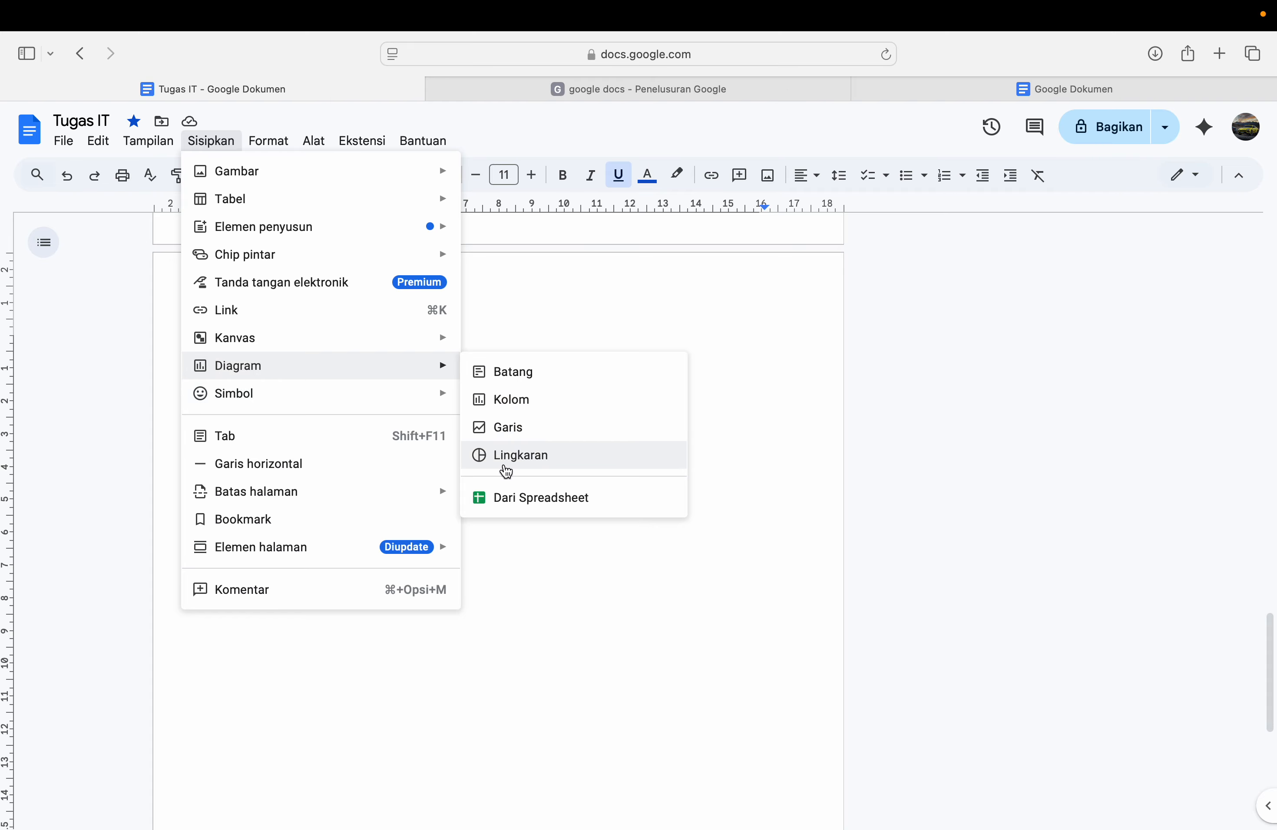
click(390, 438)
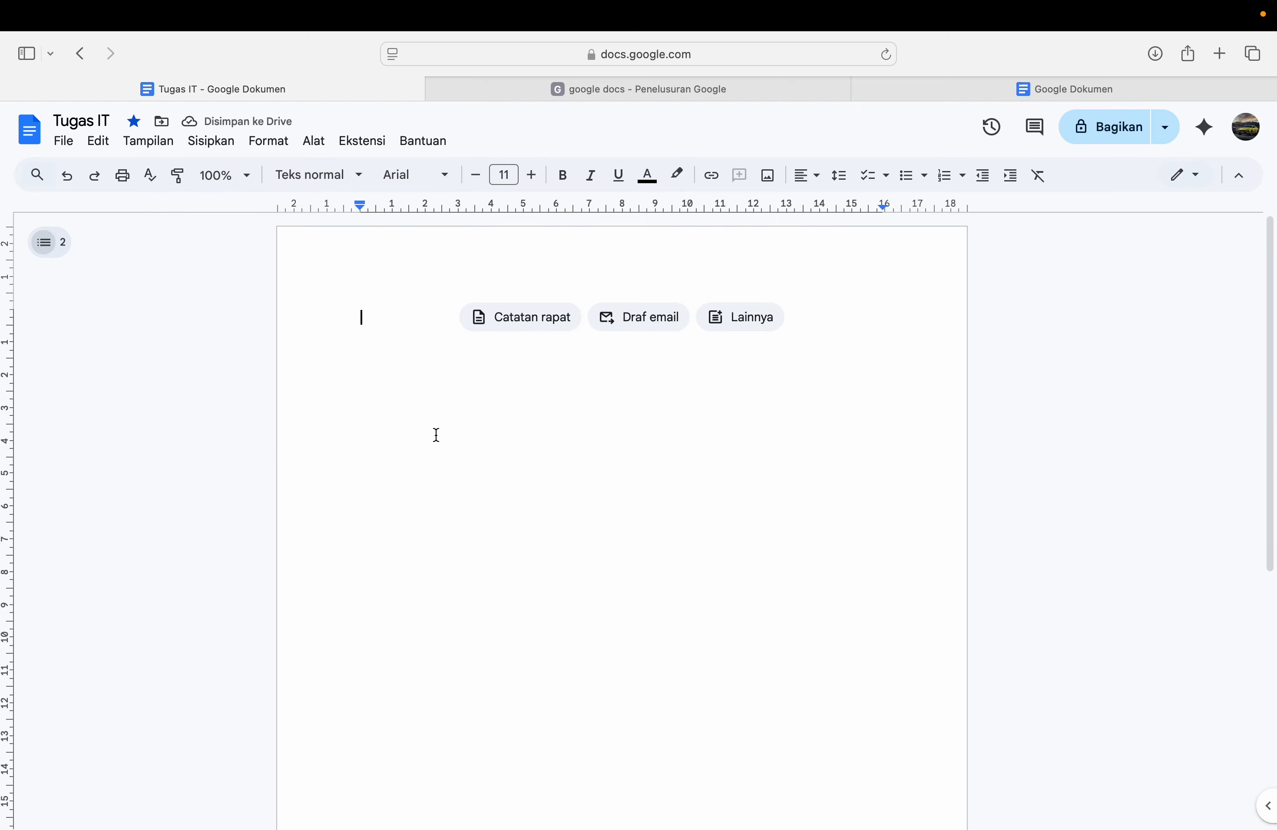
key(super+z)
scroll(409, 397, down, 7)
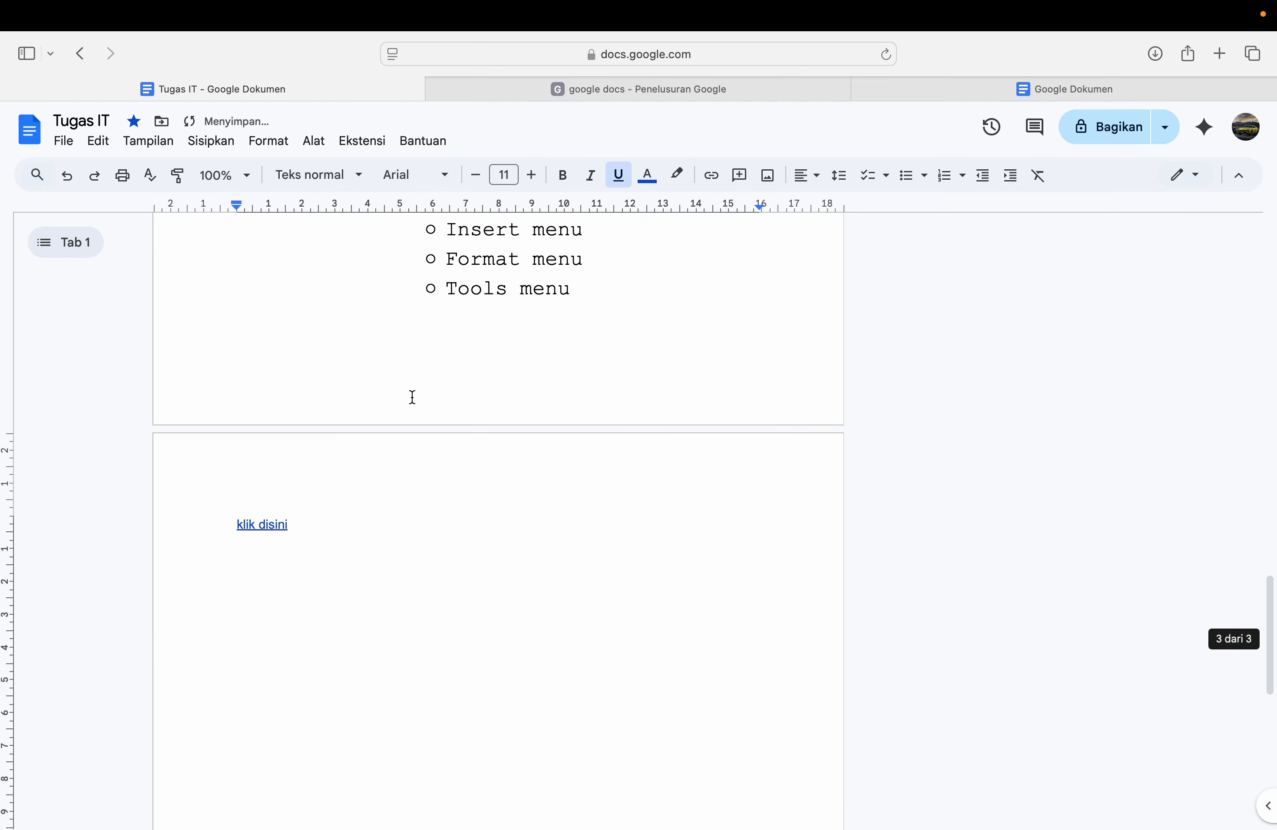
Step: Insert a horizontal line below the "klik disini" link and remove it again
click(200, 146)
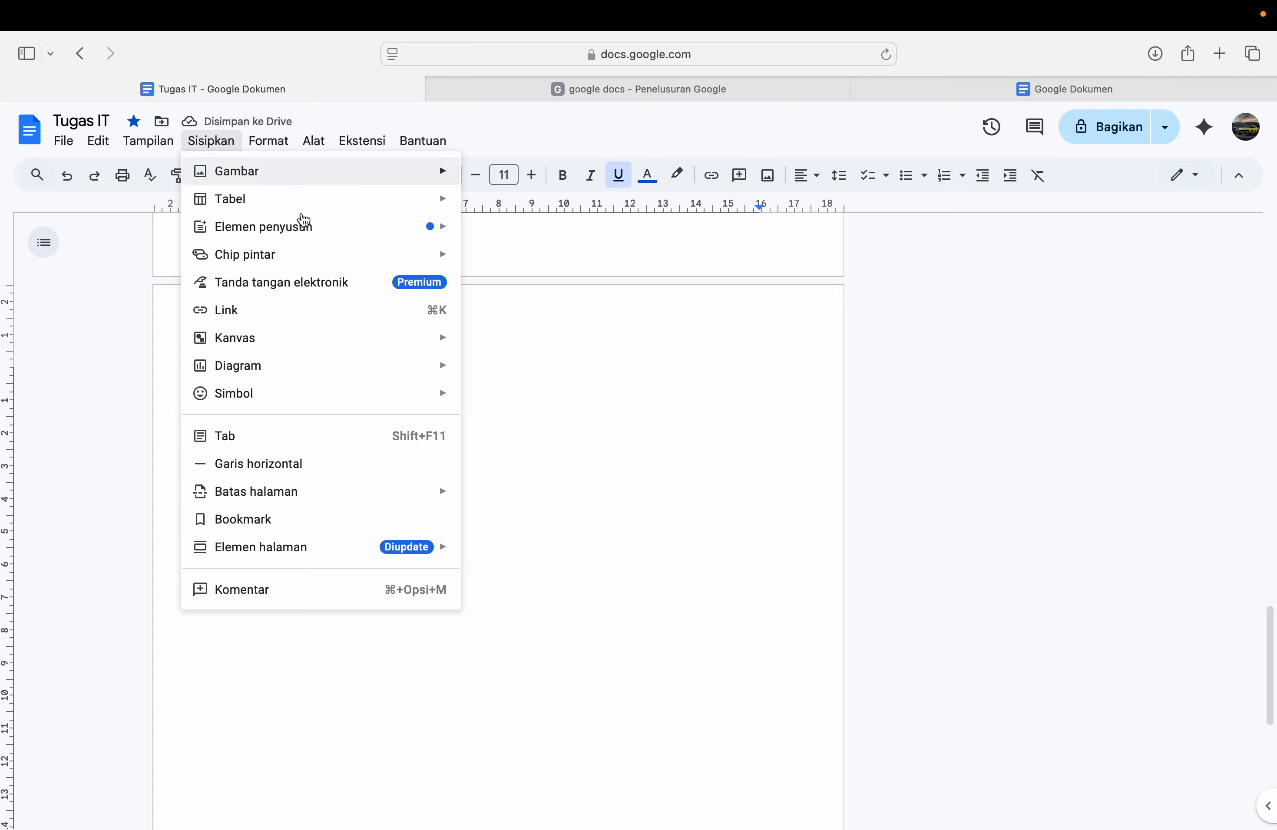
click(303, 465)
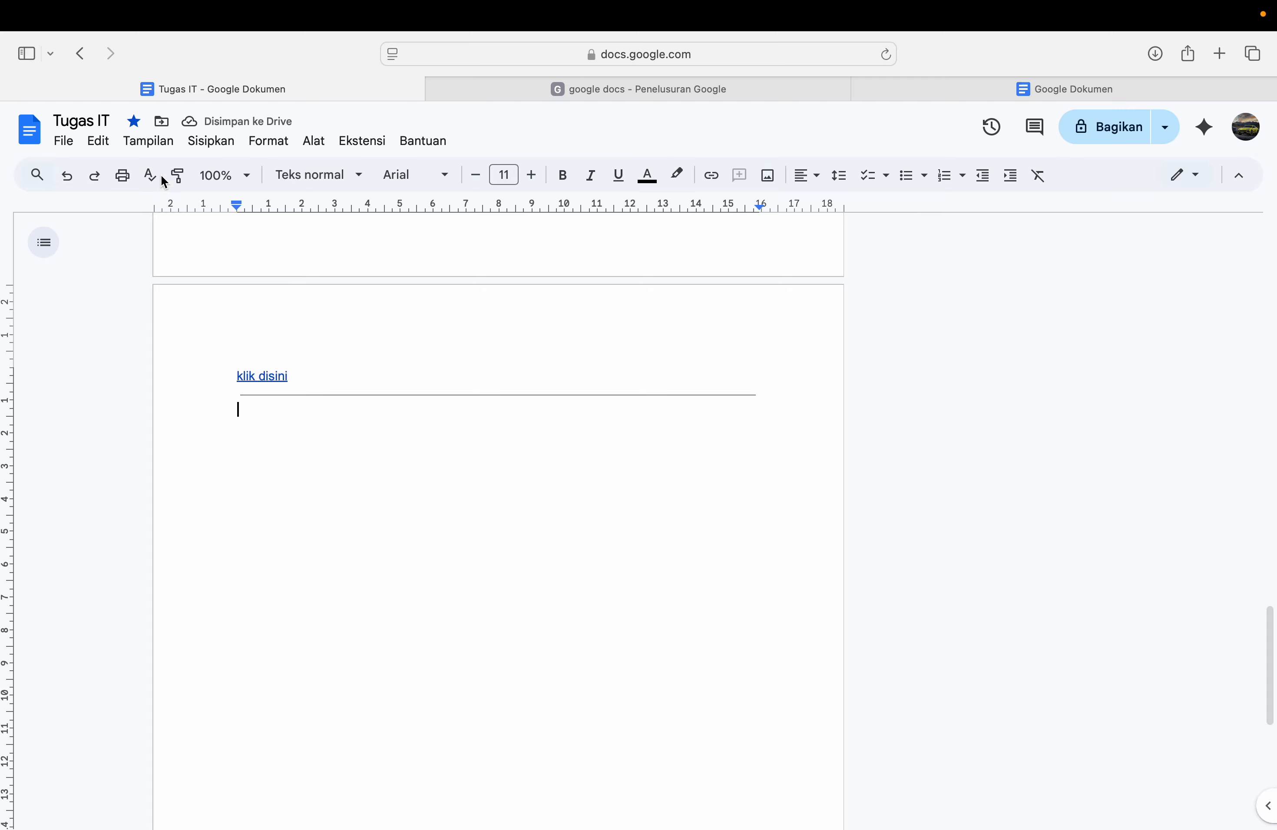
text(z)
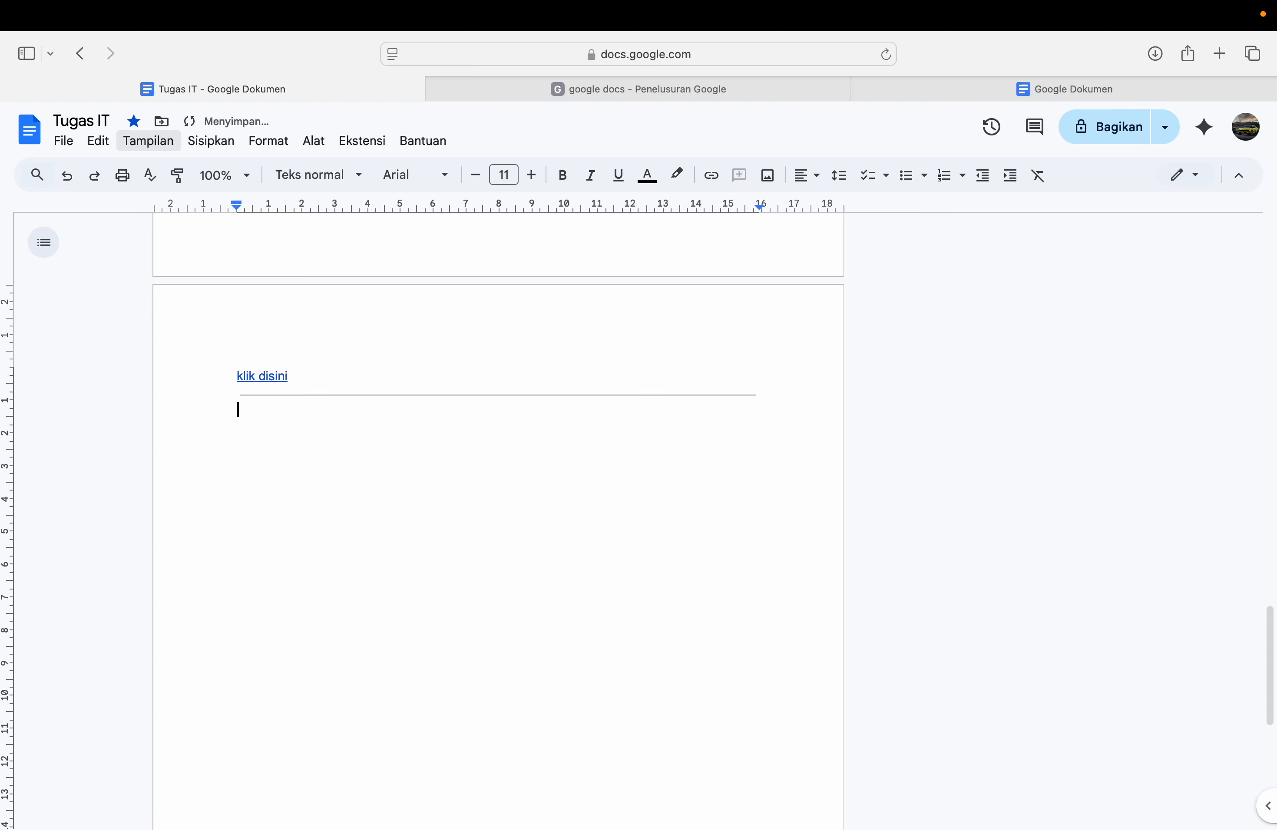
key(BackSpace)
key(BackSpace)
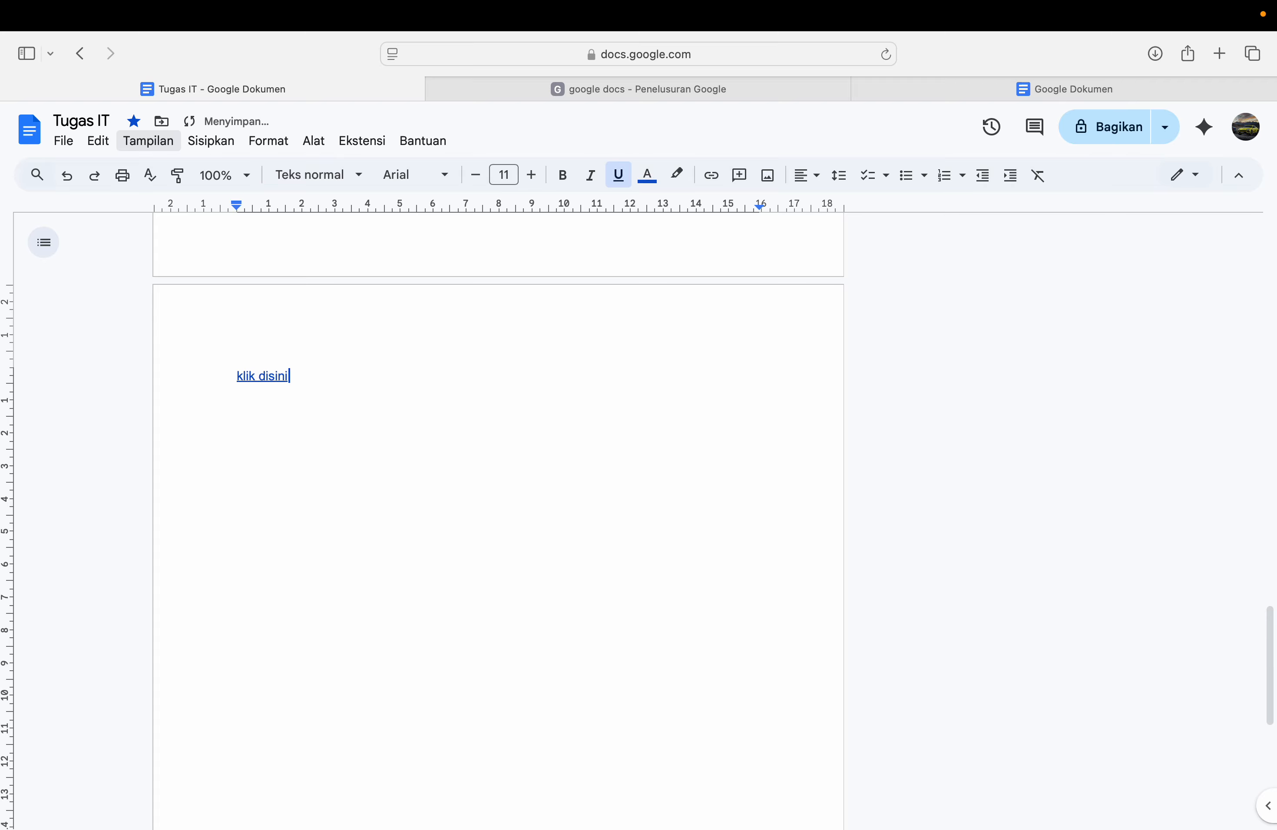
Step: Insert a page break (Batas halaman) after the "klik disini" link, and undo it
click(211, 141)
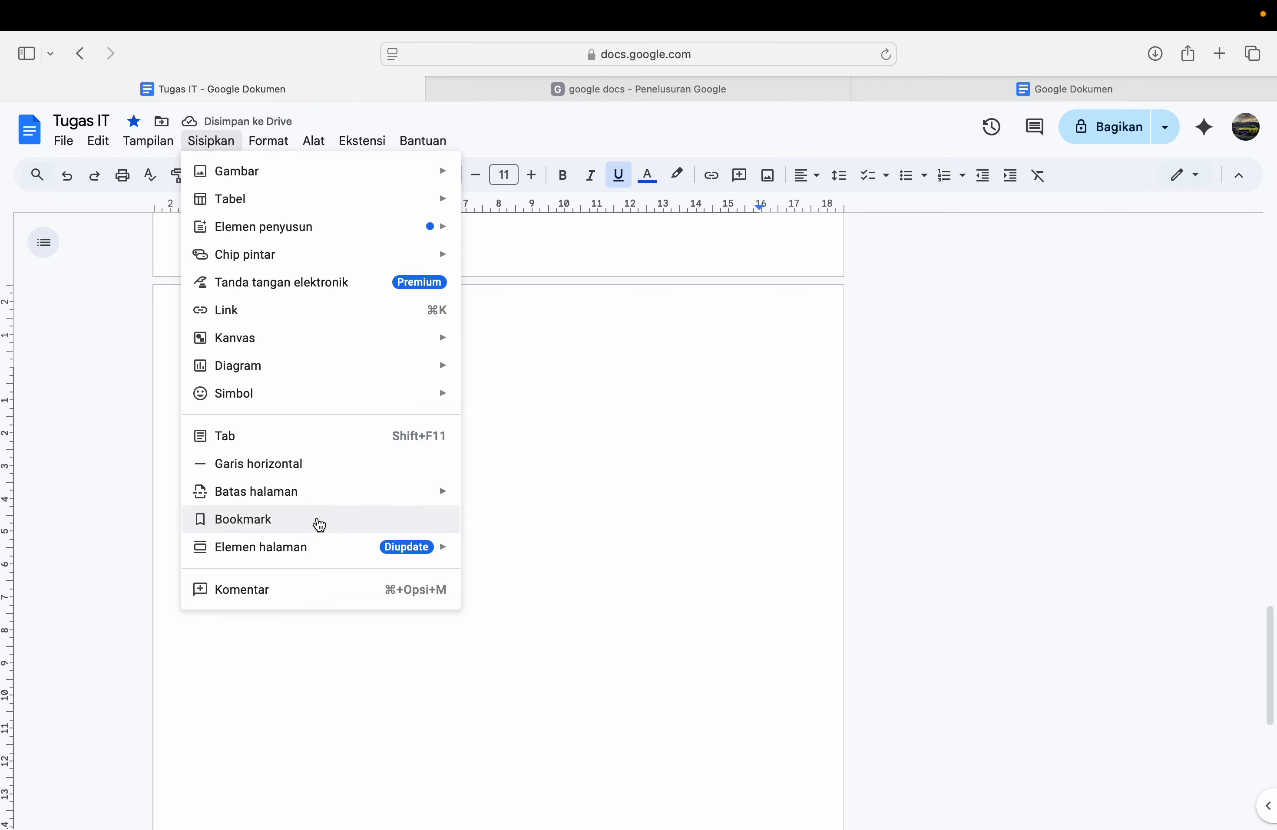
mouse_move(386, 502)
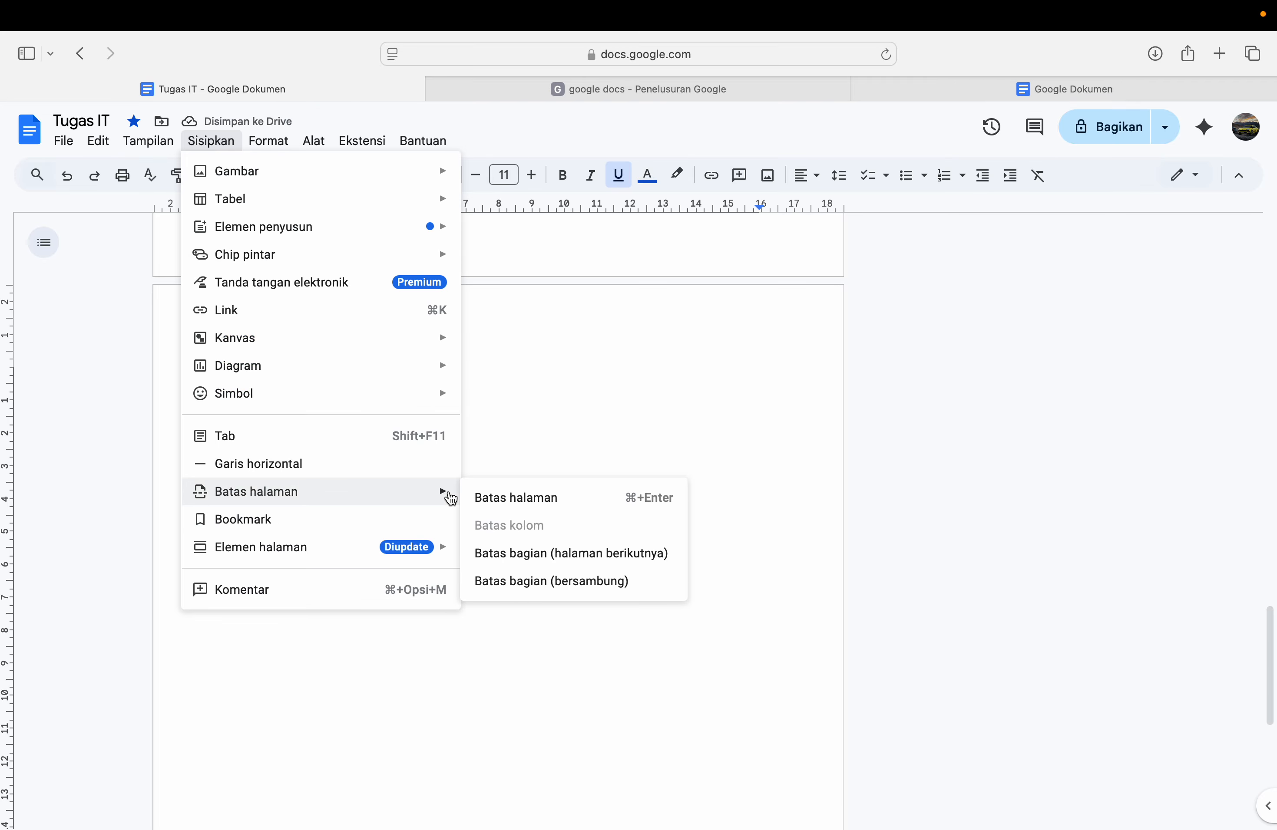
click(485, 497)
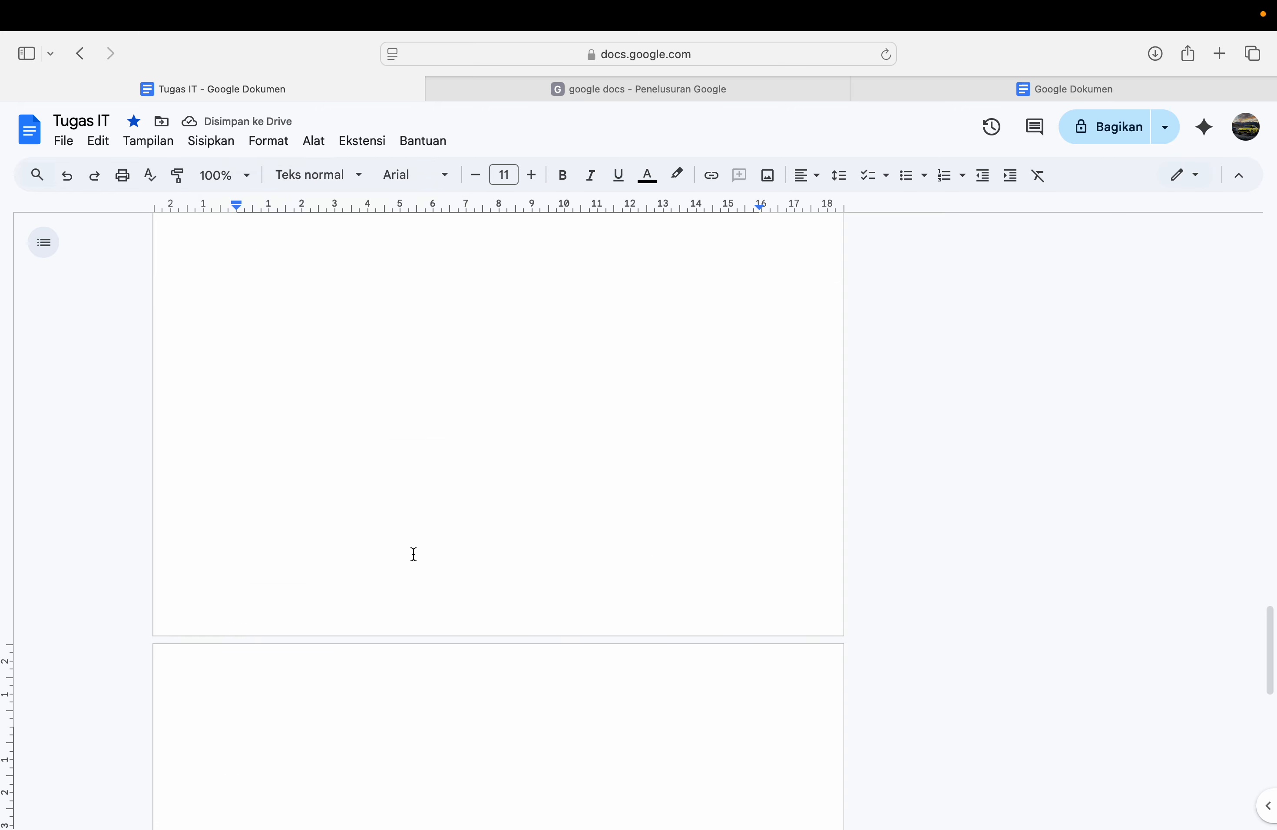
text(klik disini)
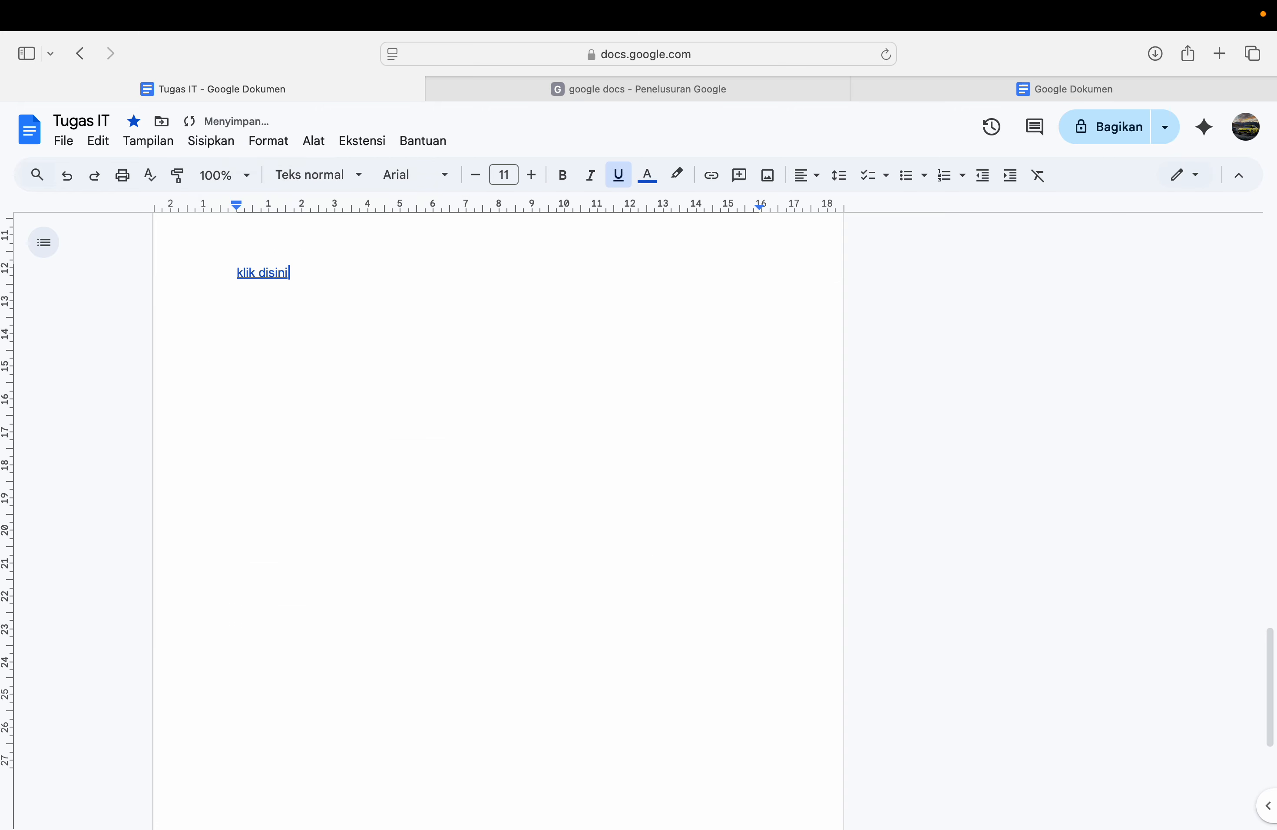
Step: Insert a bookmark at the "klik disini" link on the third page
click(145, 139)
click(212, 138)
click(213, 139)
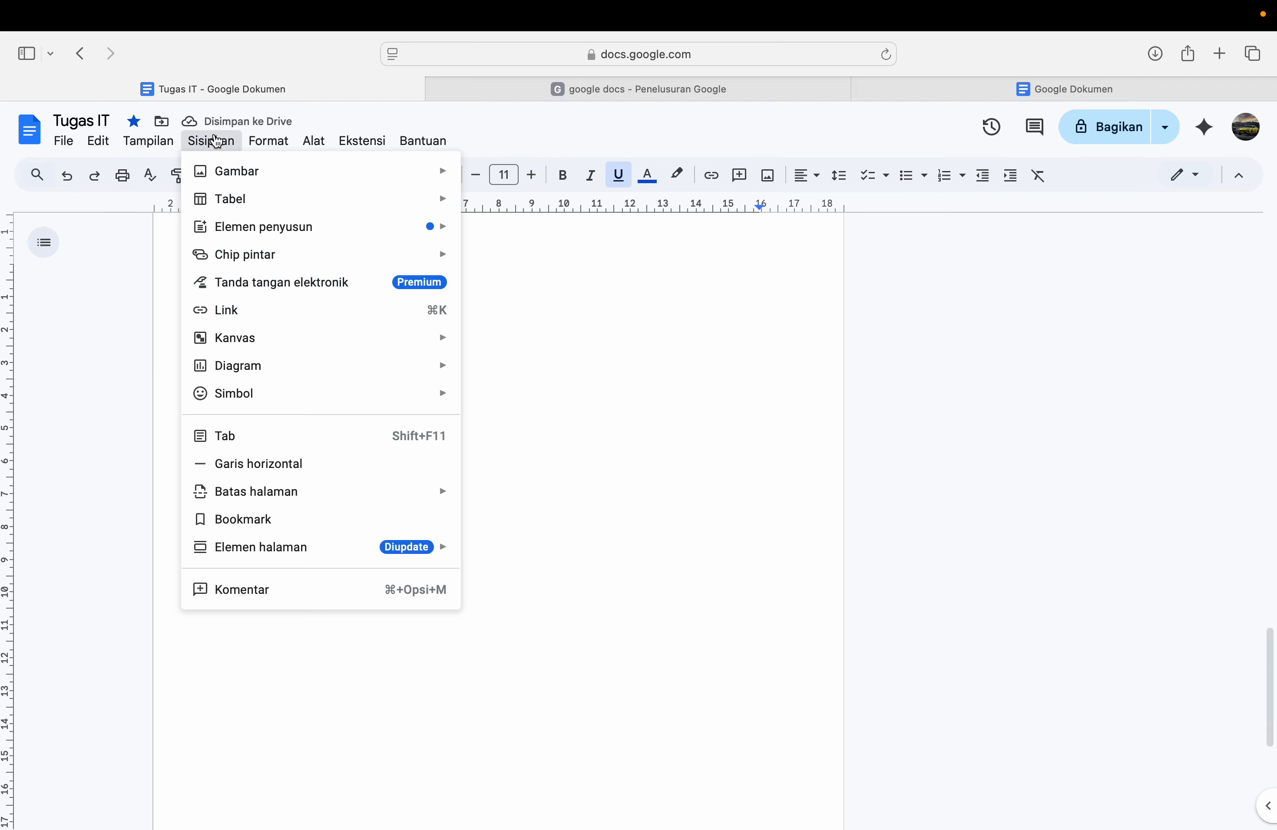
click(288, 524)
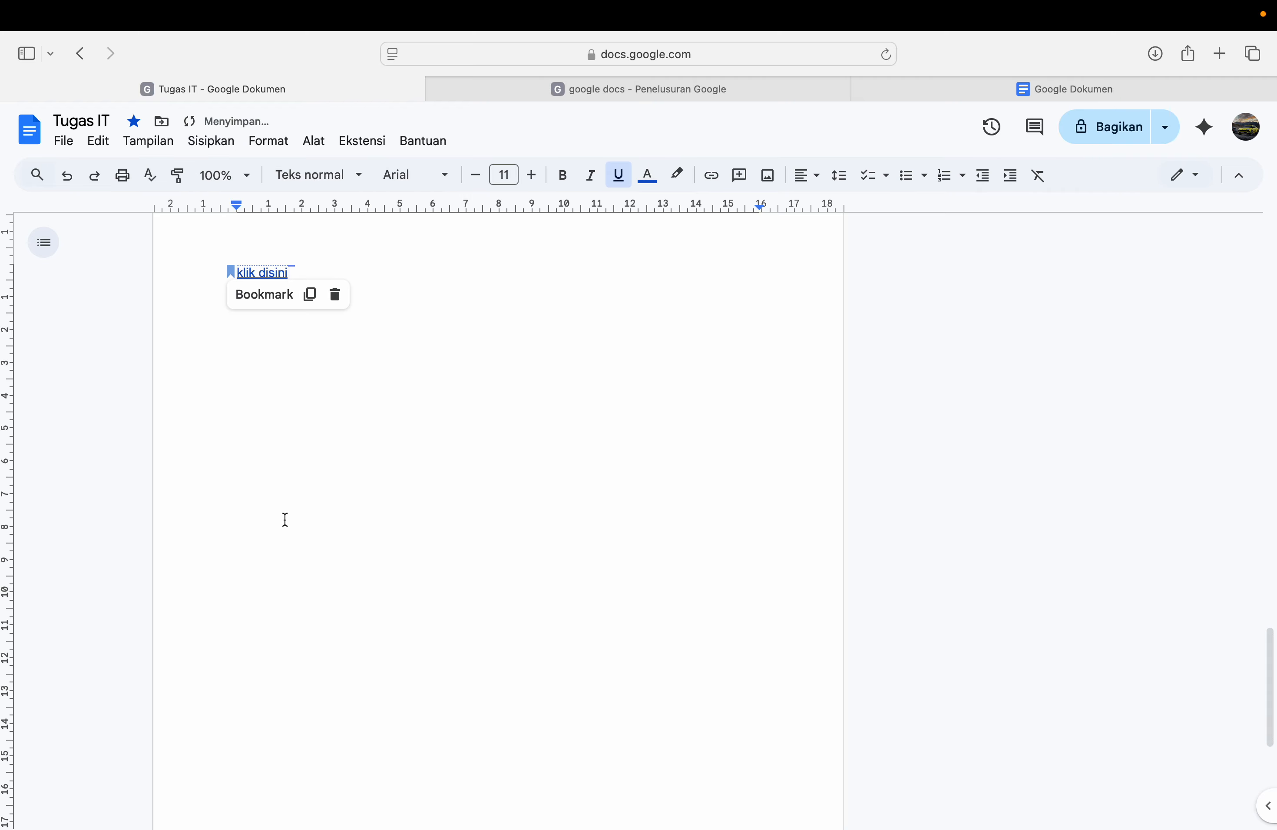
Step: Delete the bookmark at the "klik disini" link on the third page
click(335, 294)
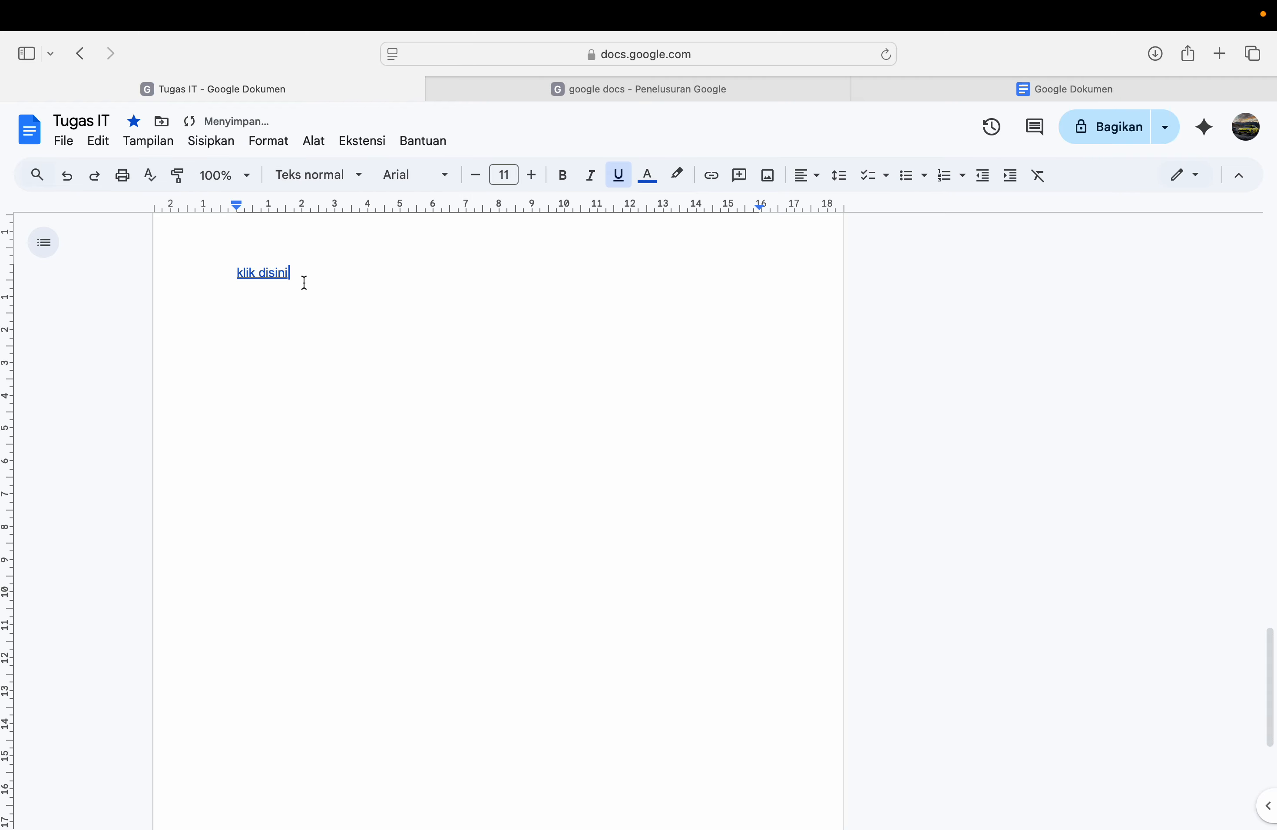
Step: View the text formatting options (Teks) and the available paragraph styles (Gaya paragraf)
click(205, 148)
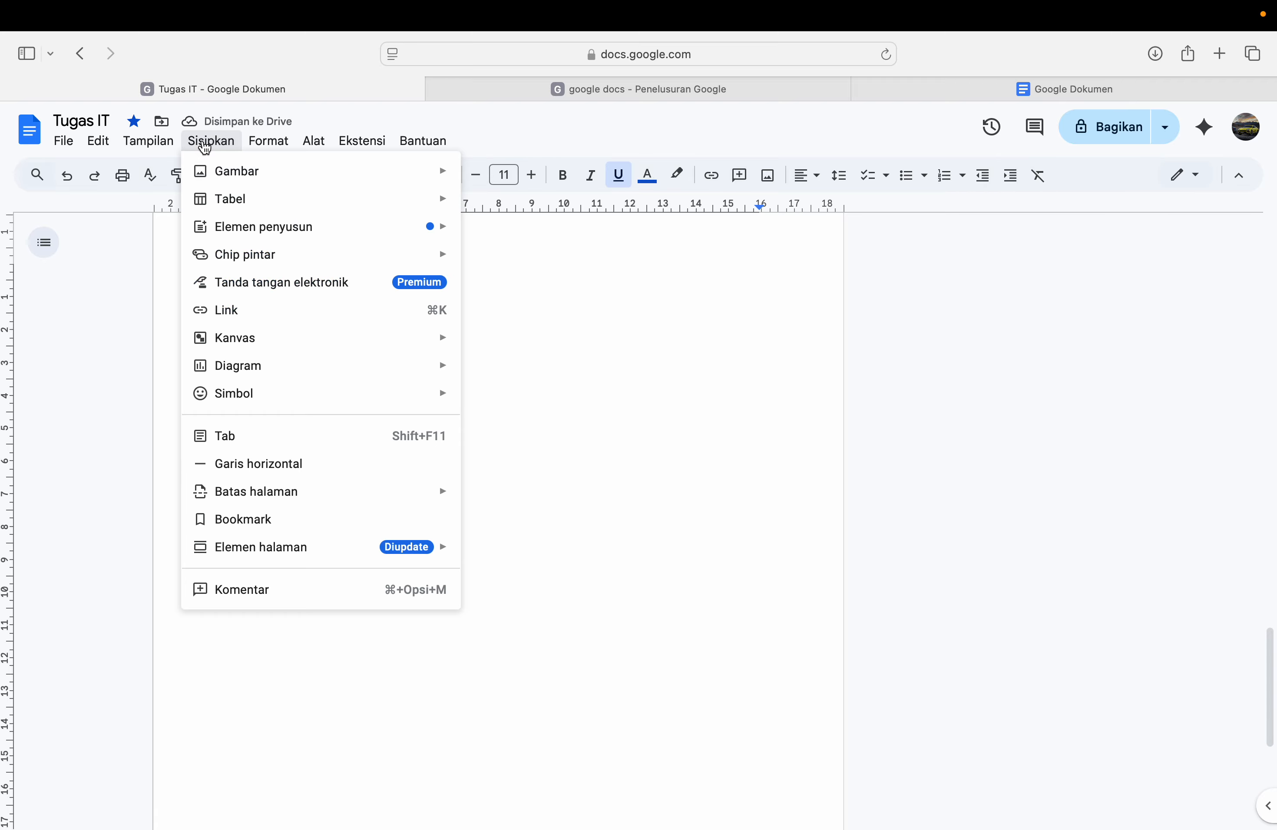
mouse_move(248, 139)
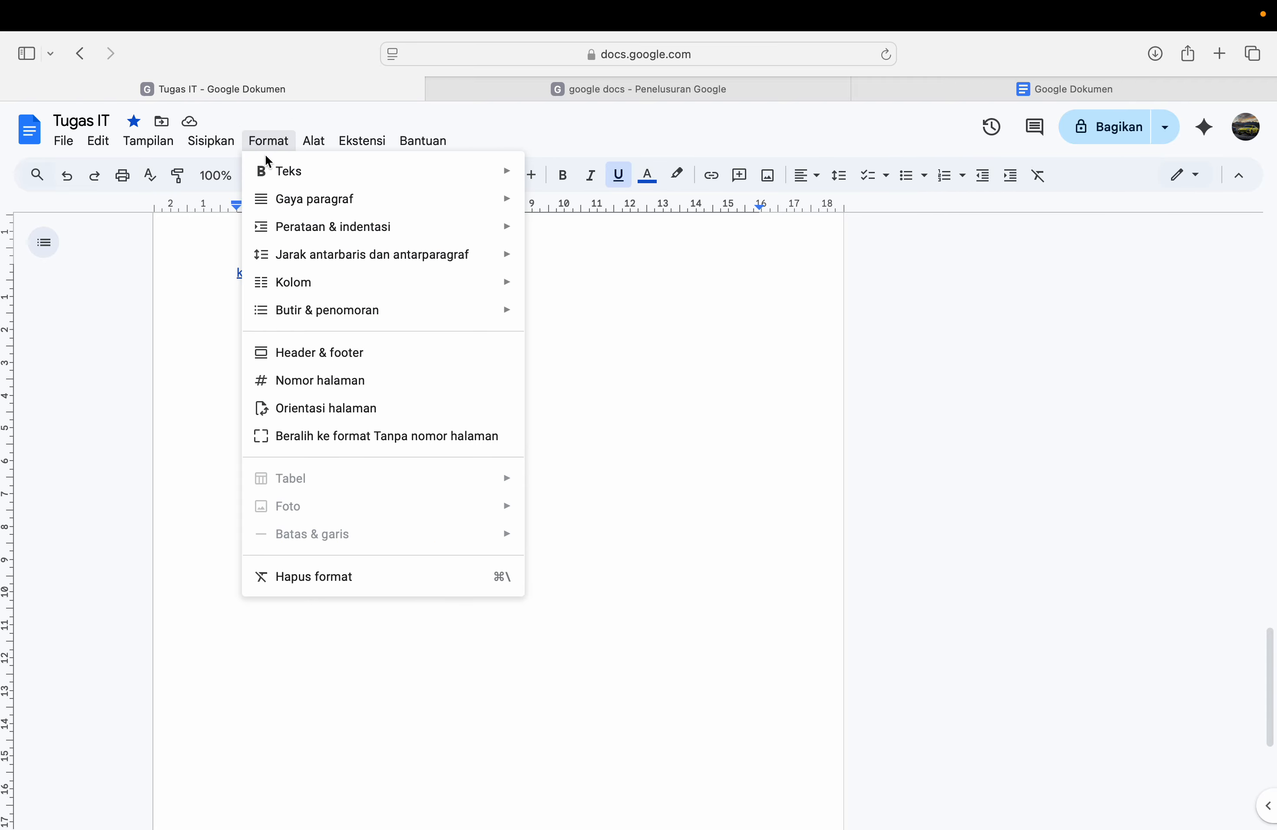
mouse_move(334, 176)
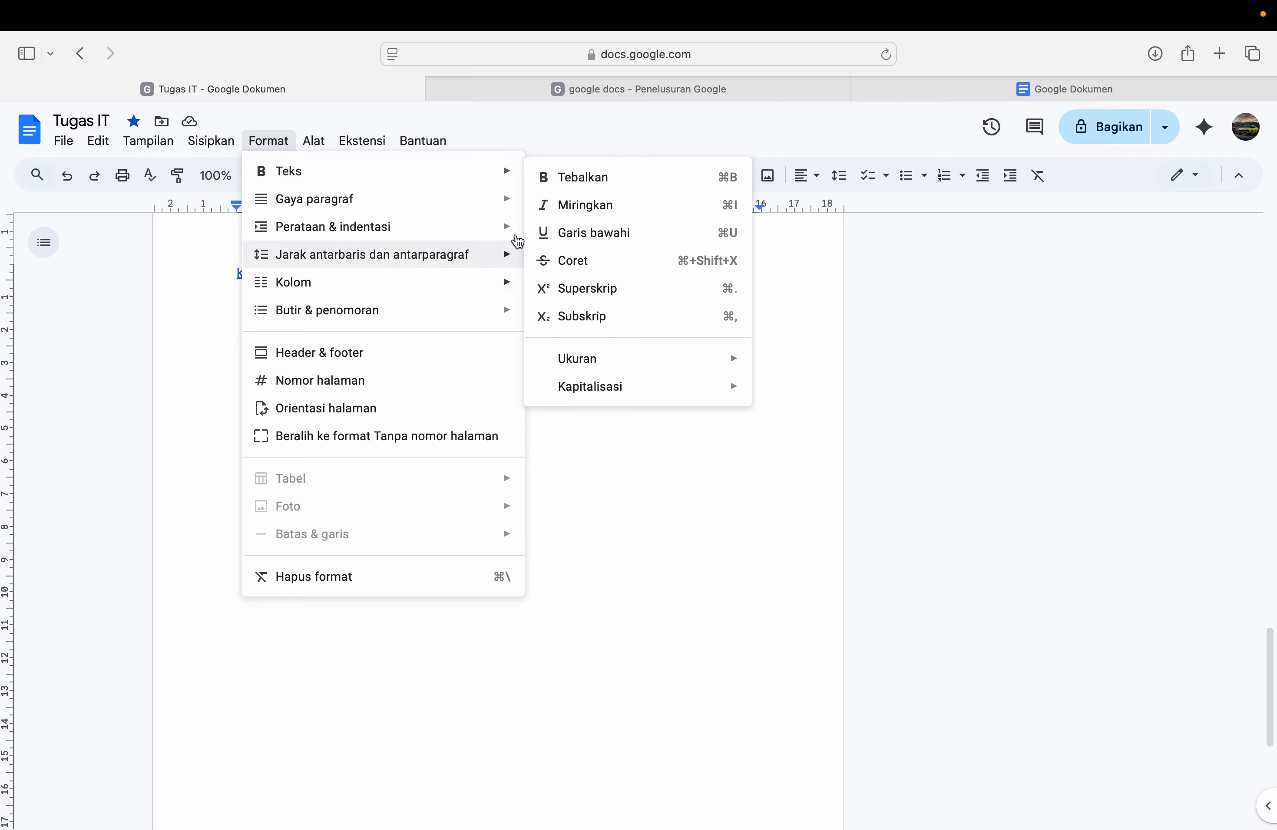
mouse_move(496, 206)
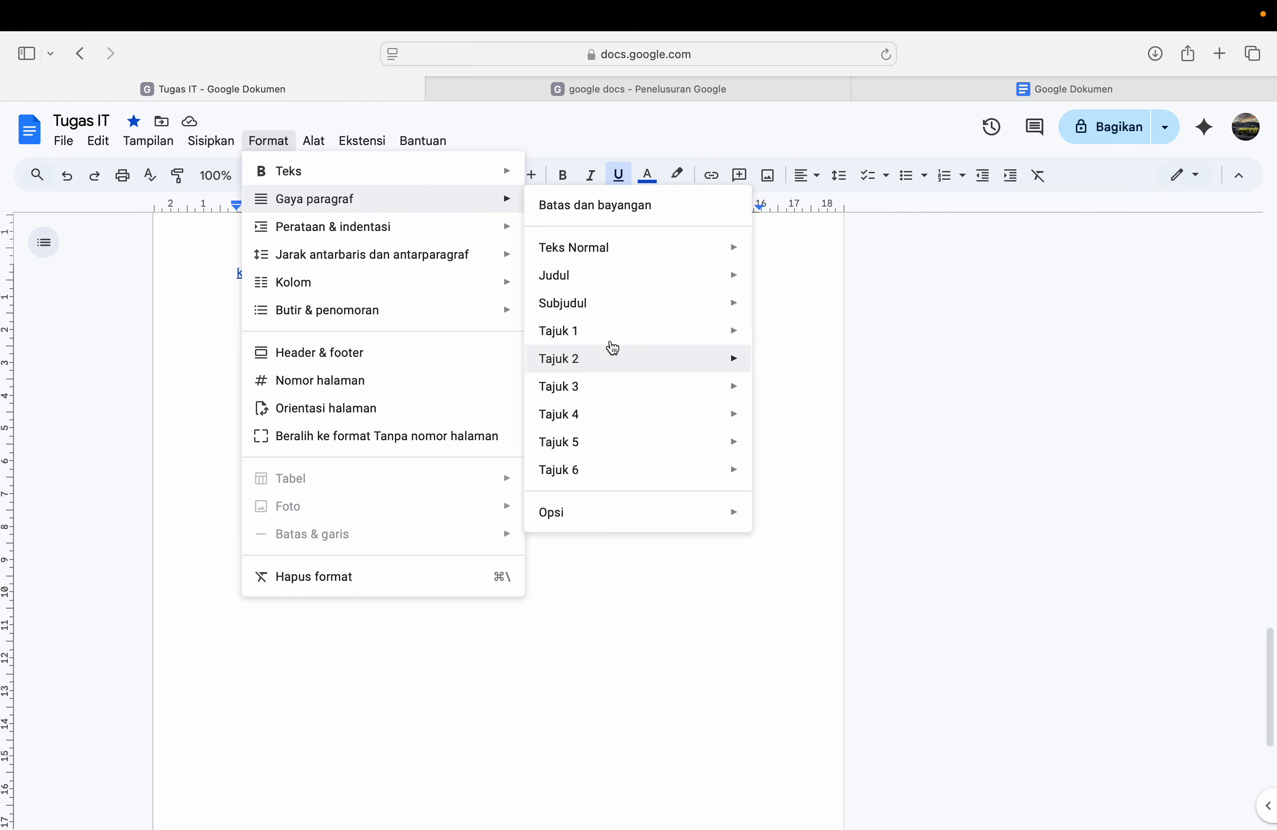
click(604, 248)
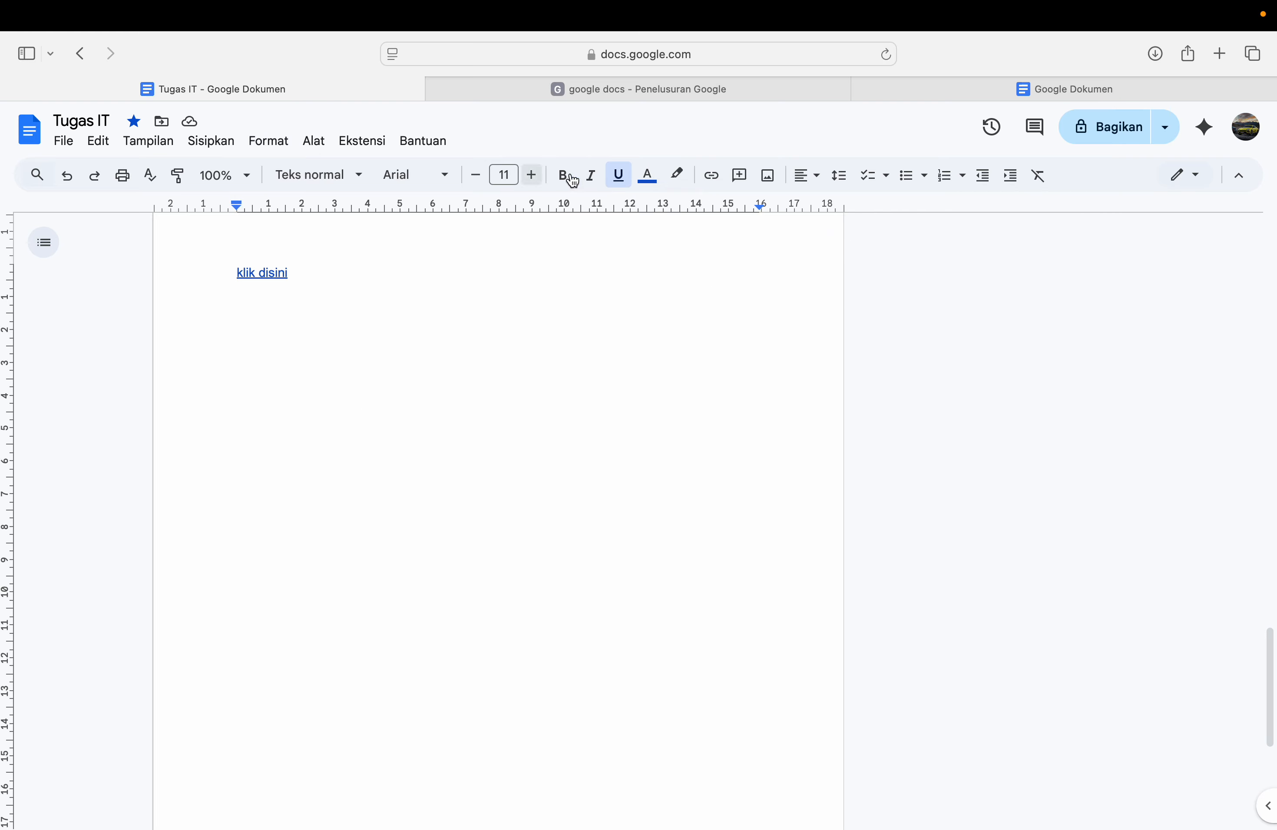
Step: View the available document tools (Alat), including the word count option (Jumlah kata)
click(314, 141)
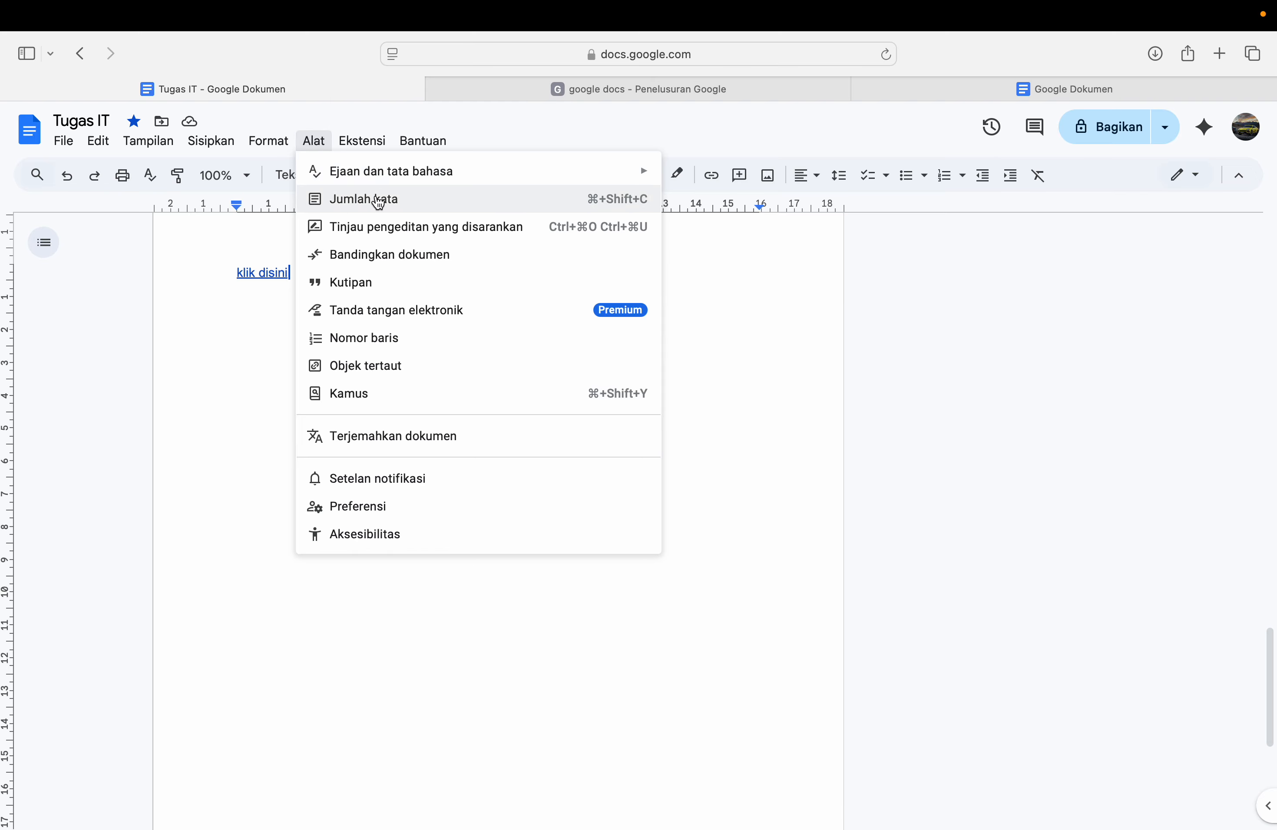
Step: Check the document's word count, close it, and look for suggested edits to review
mouse_move(638, 185)
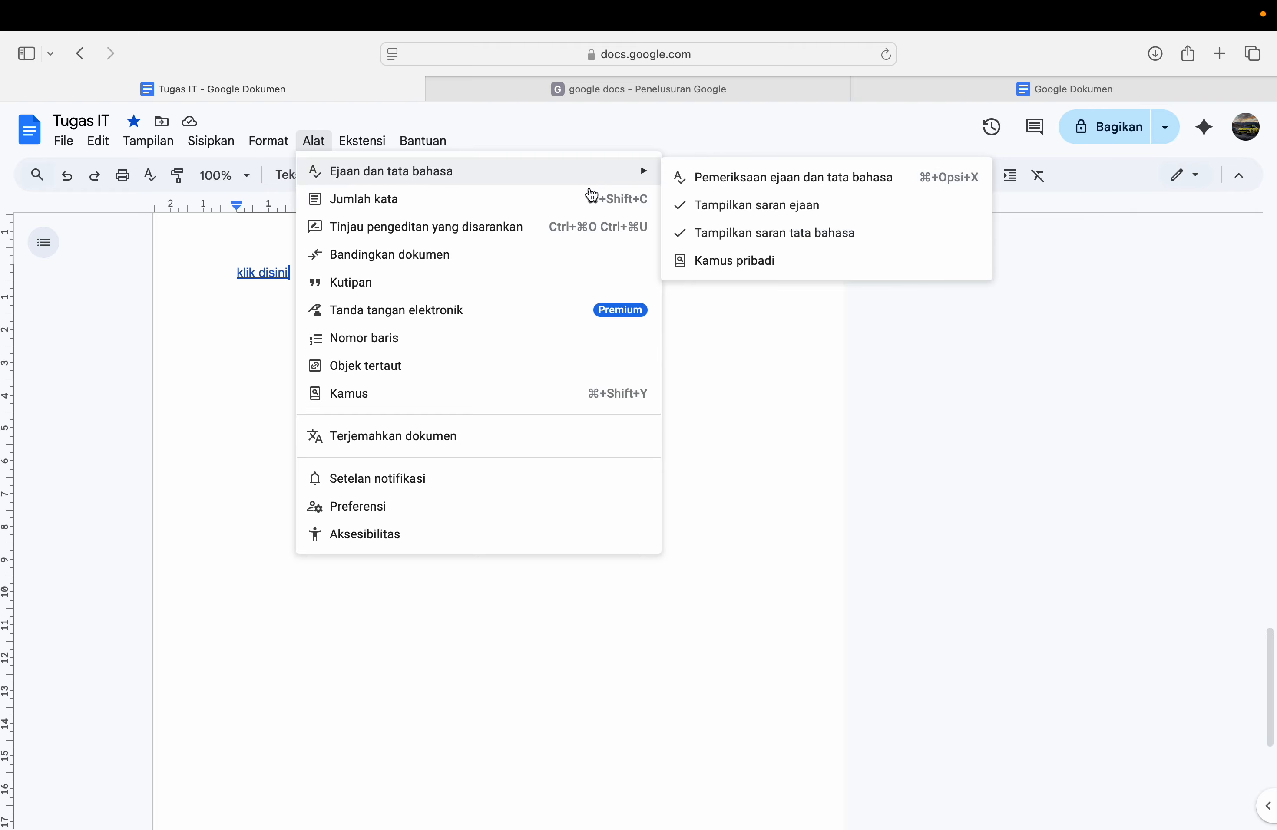
click(588, 201)
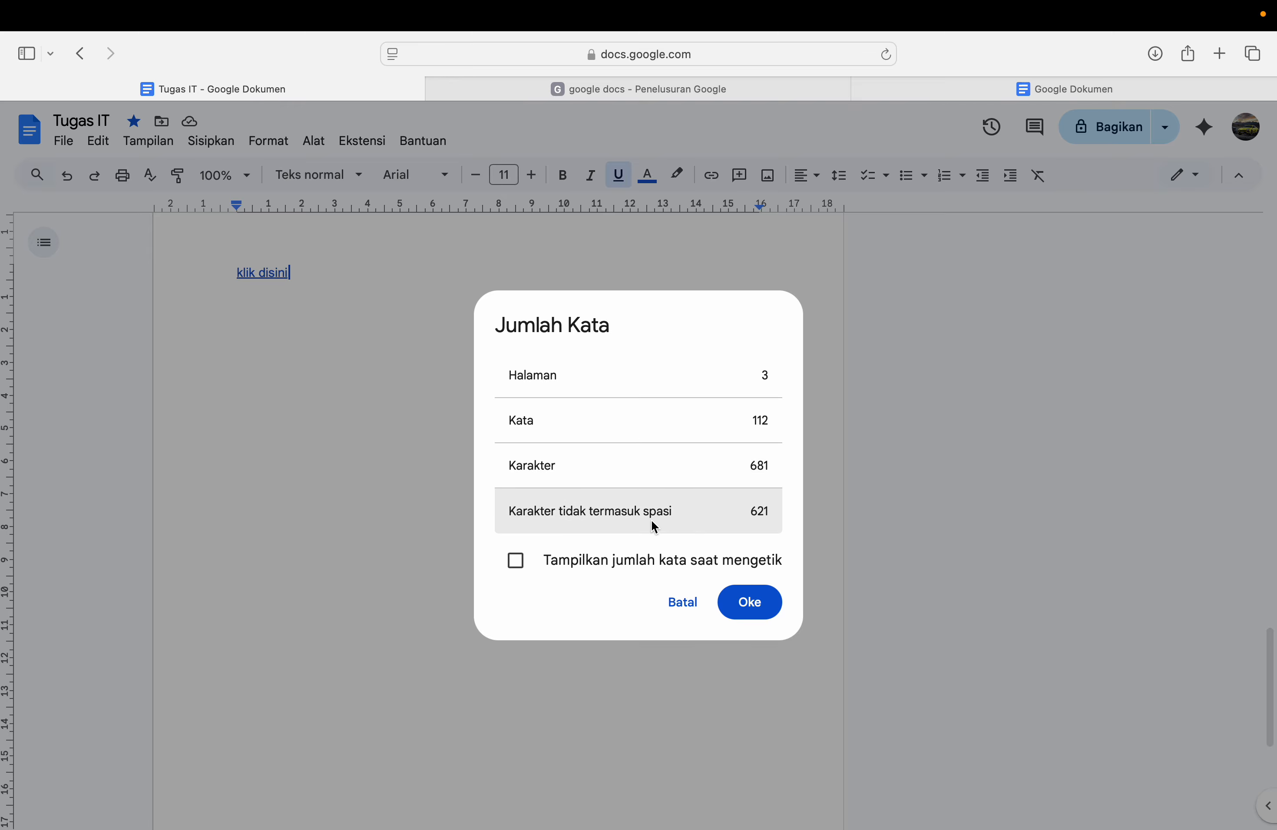
click(750, 604)
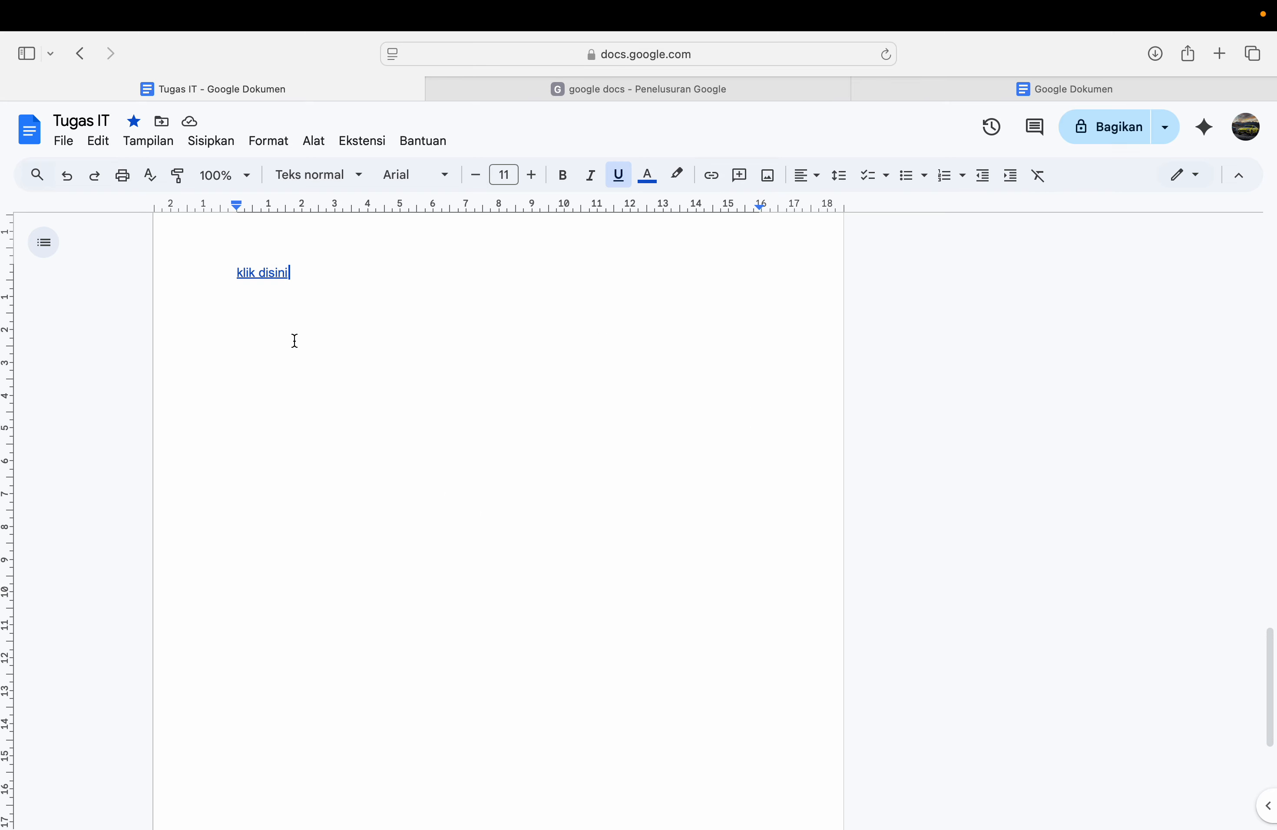
click(324, 147)
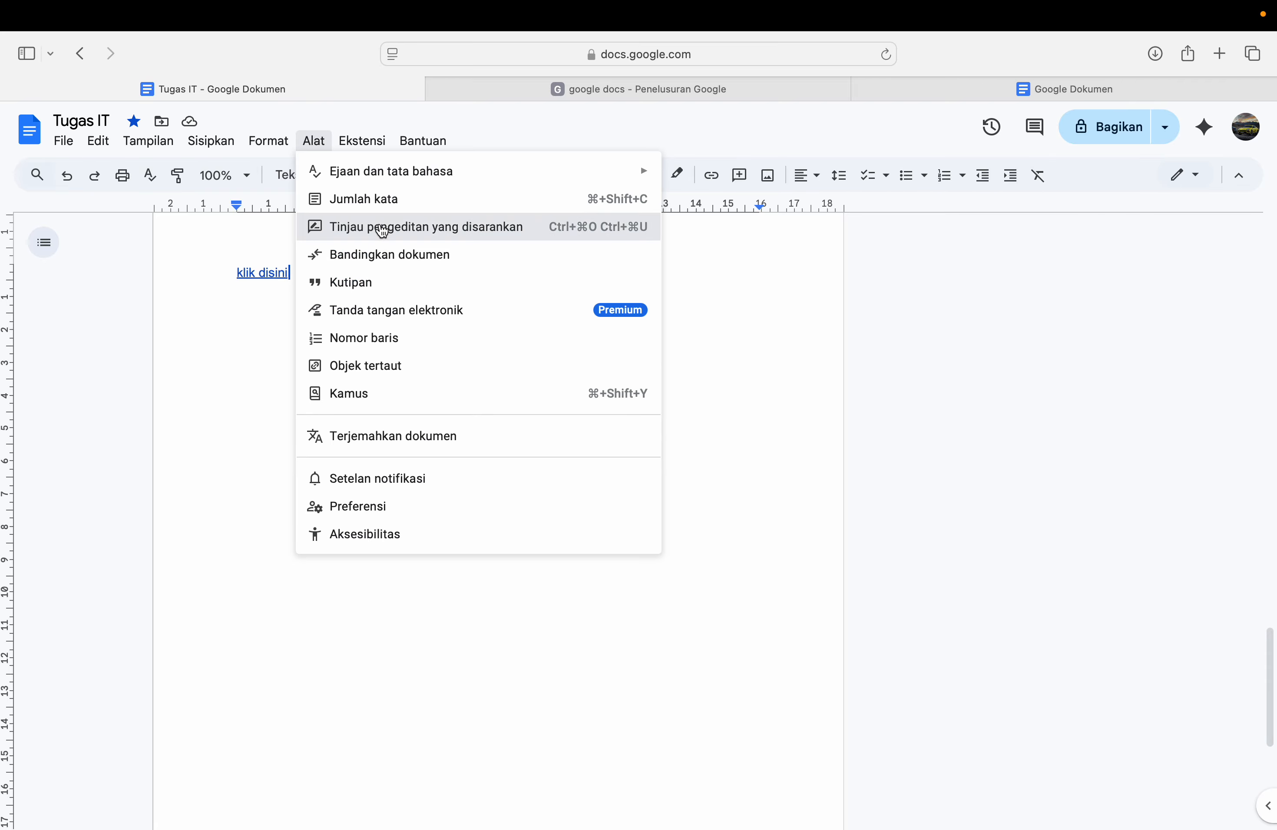
click(382, 229)
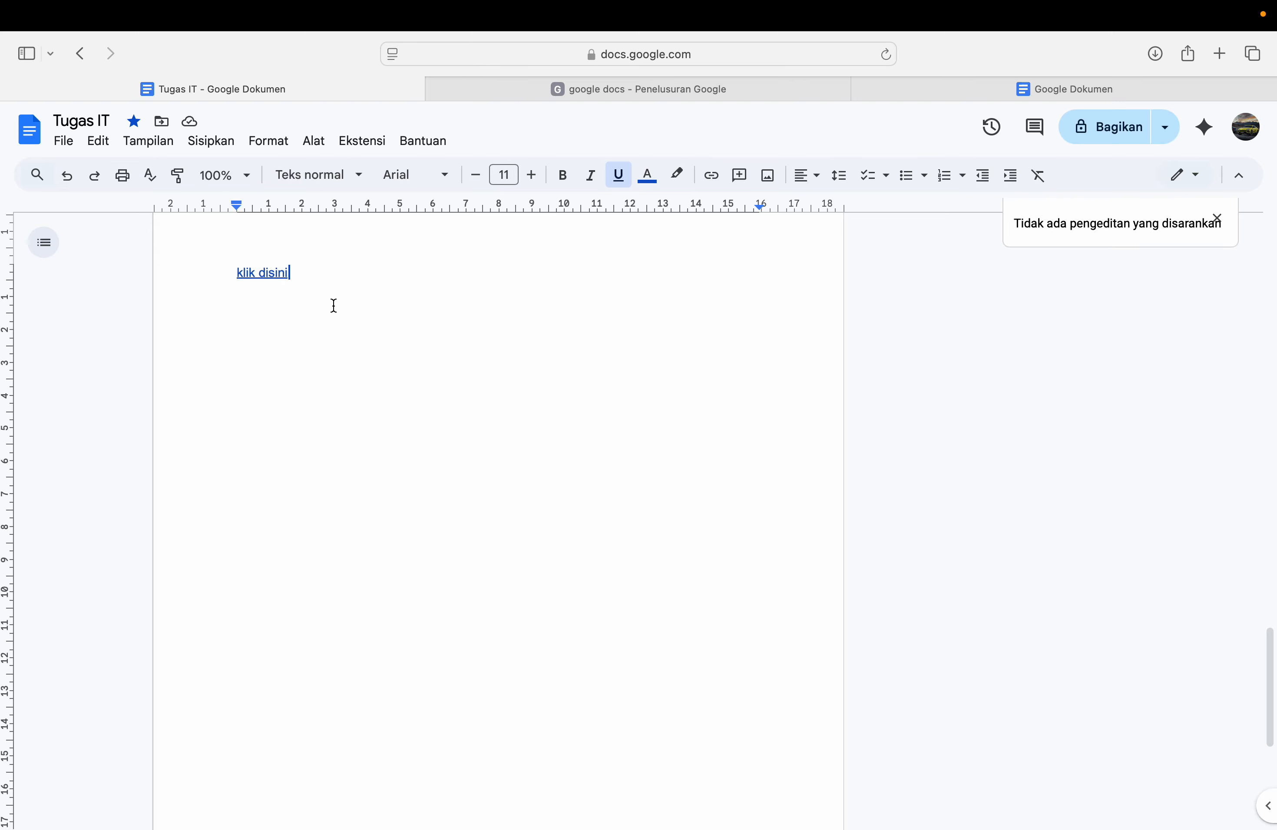
Step: Write "majo" after the "klik disini" link and delete that word again
double_click(370, 274)
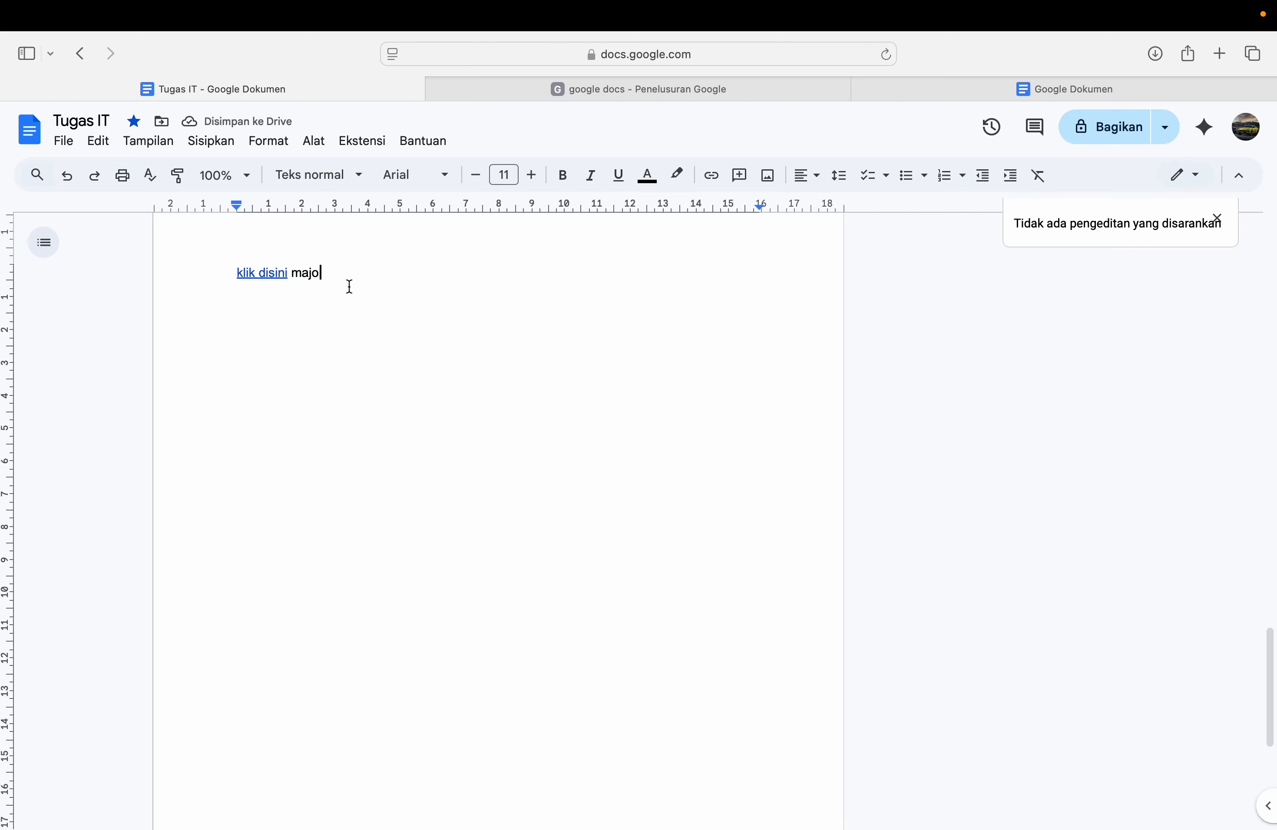
drag(350, 286, 292, 286)
key(BackSpace)
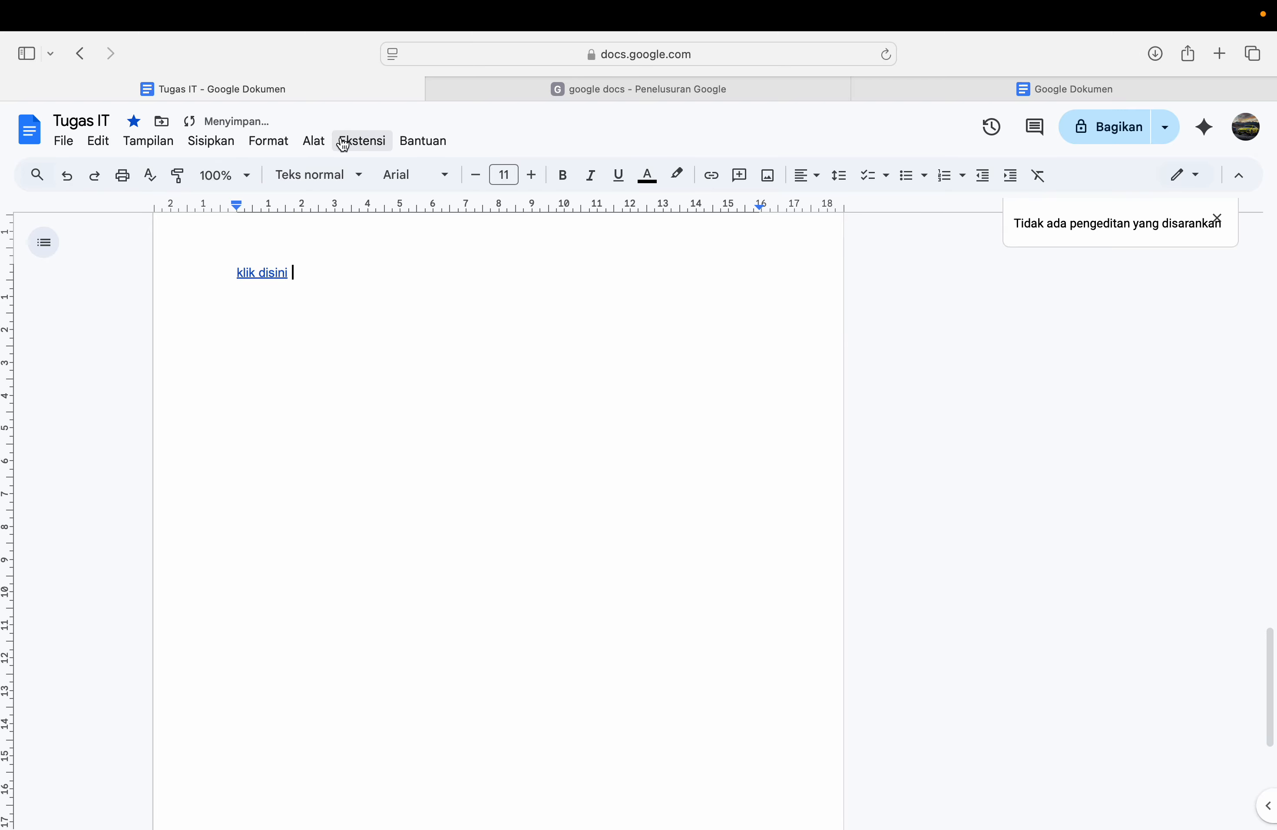
click(313, 141)
mouse_move(342, 145)
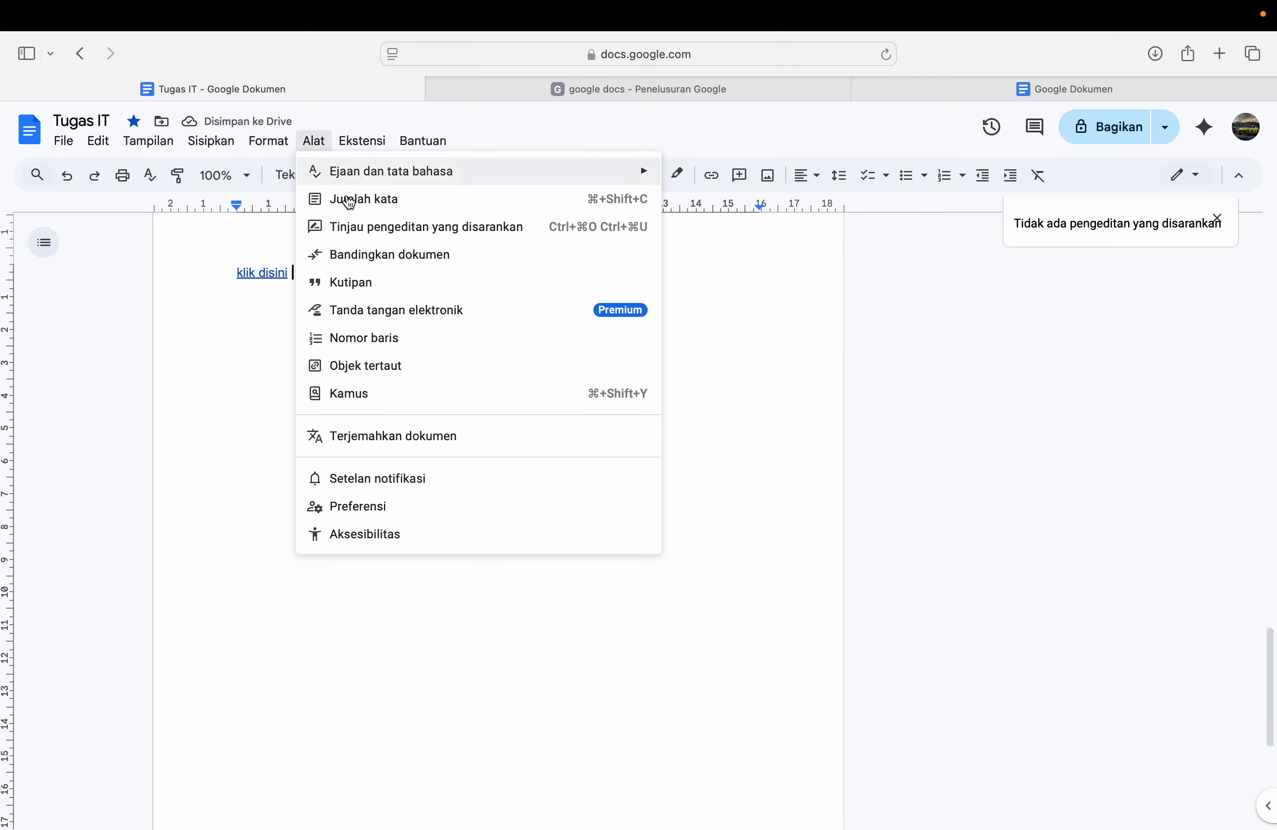
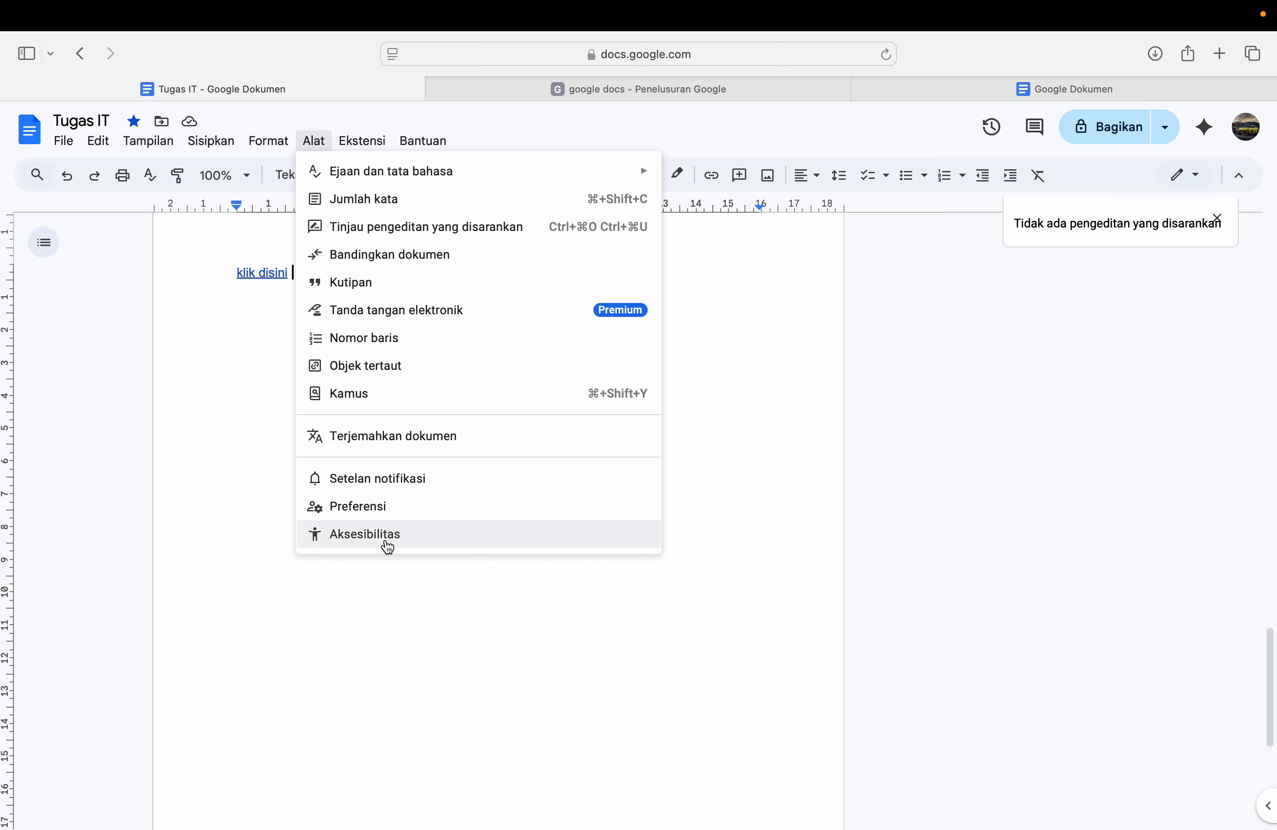
click(893, 446)
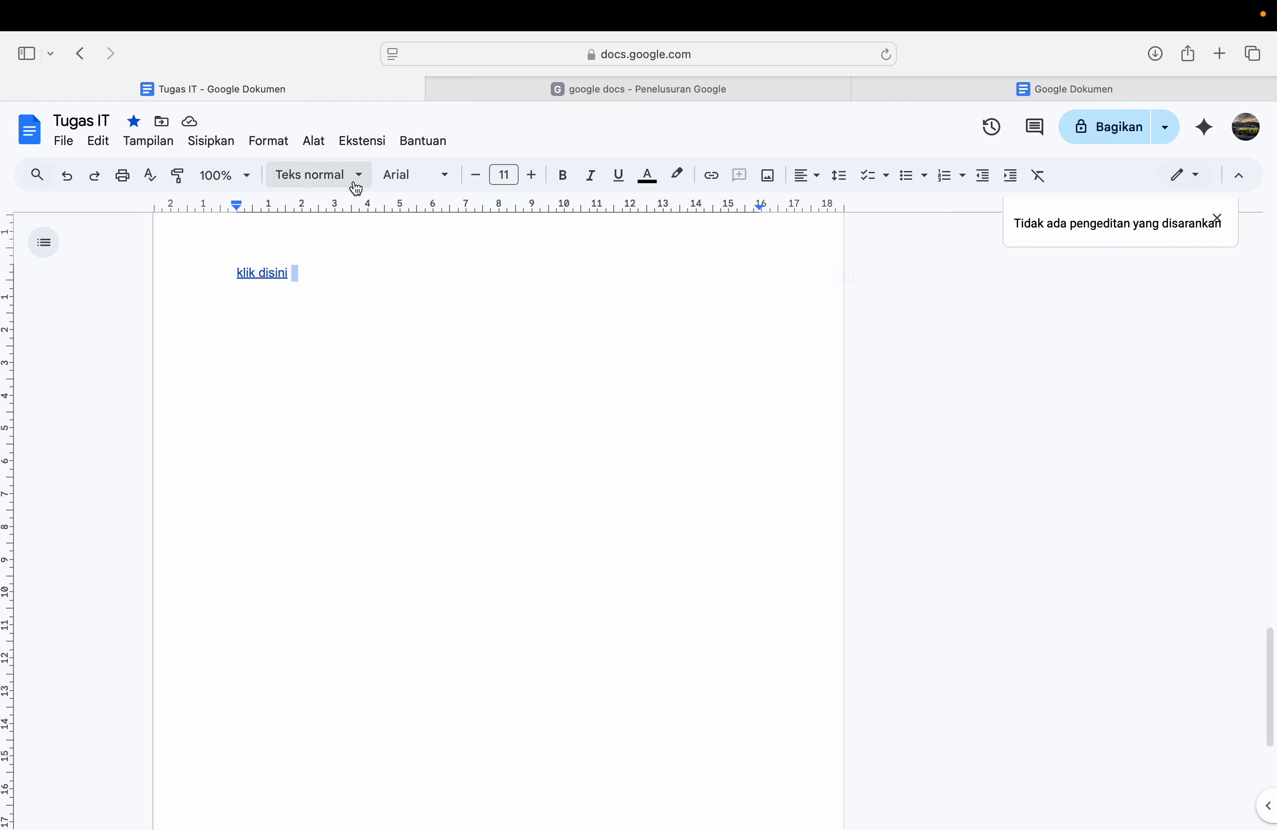
click(369, 143)
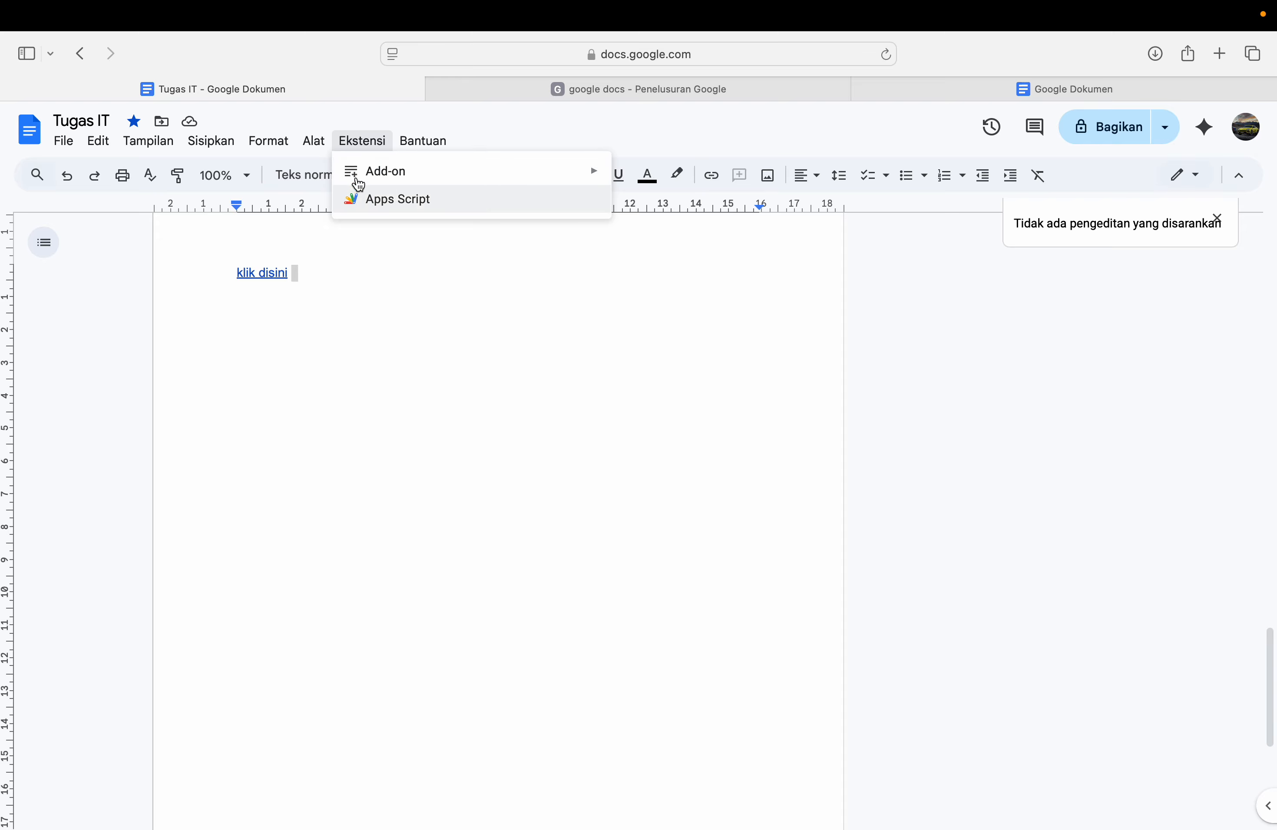
mouse_move(415, 143)
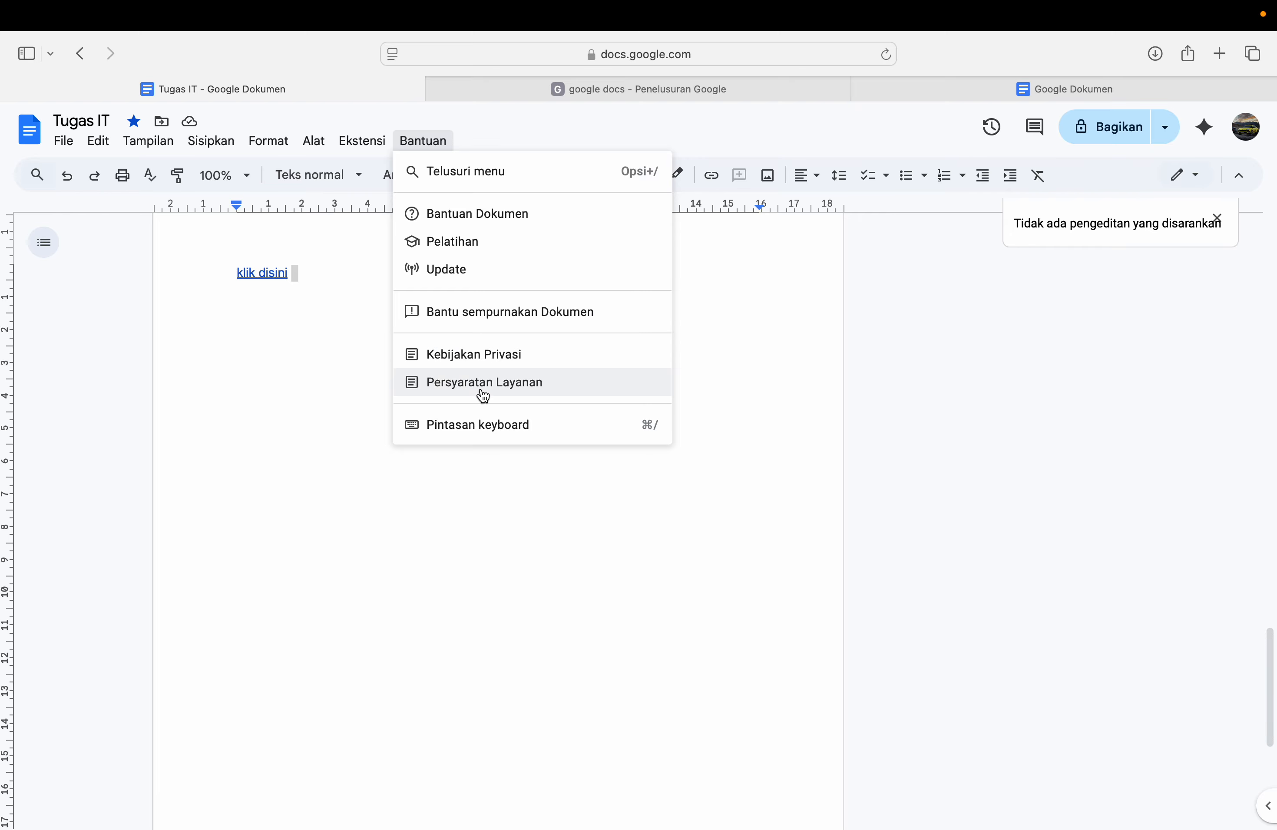
click(951, 419)
Step: View the list of keyboard shortcuts and close it
click(407, 144)
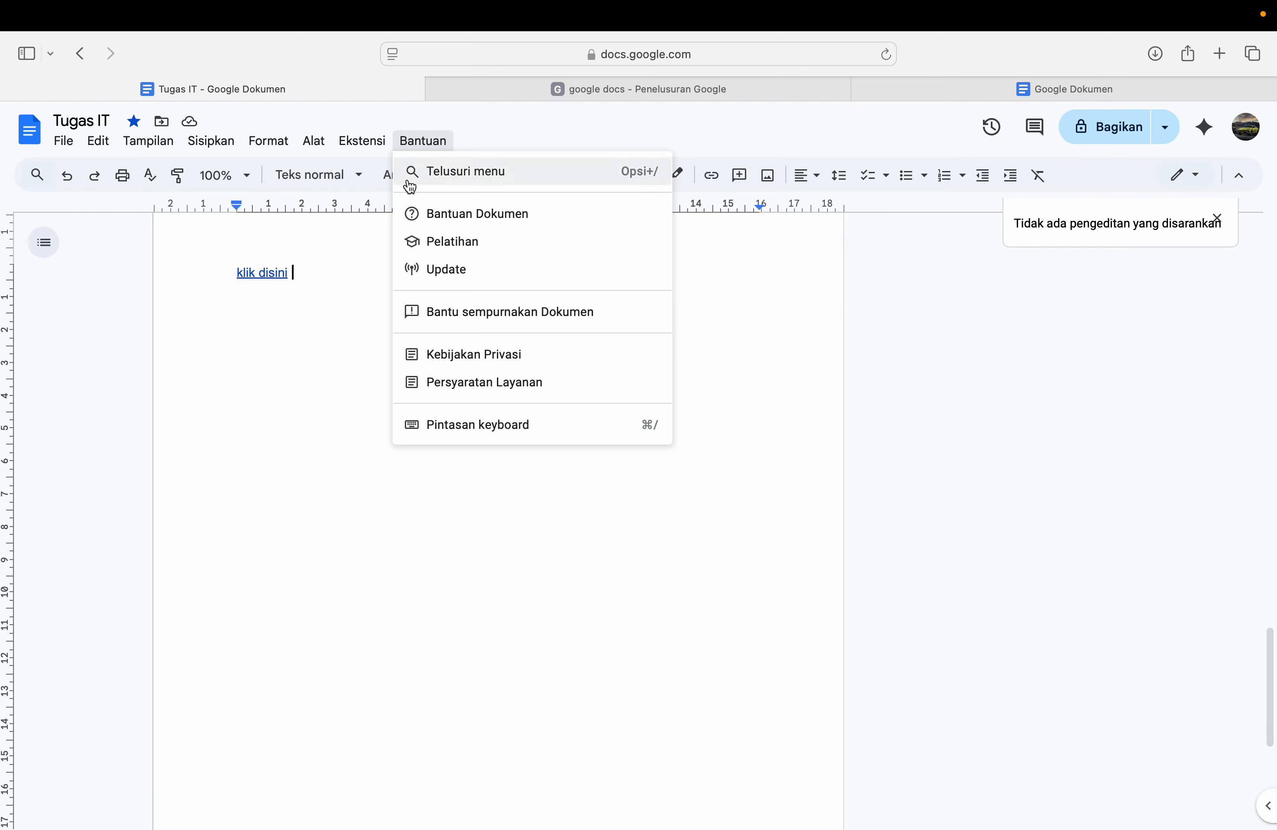
click(488, 428)
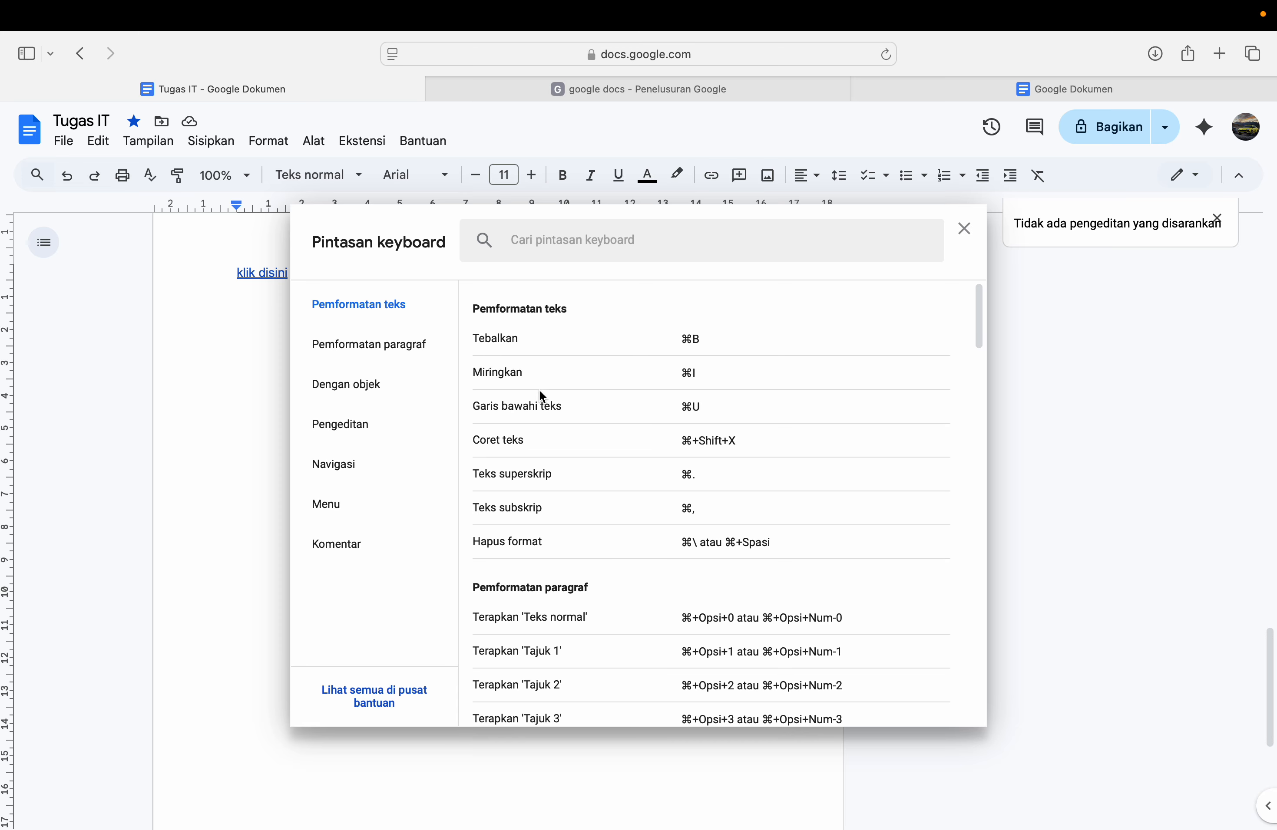
click(964, 228)
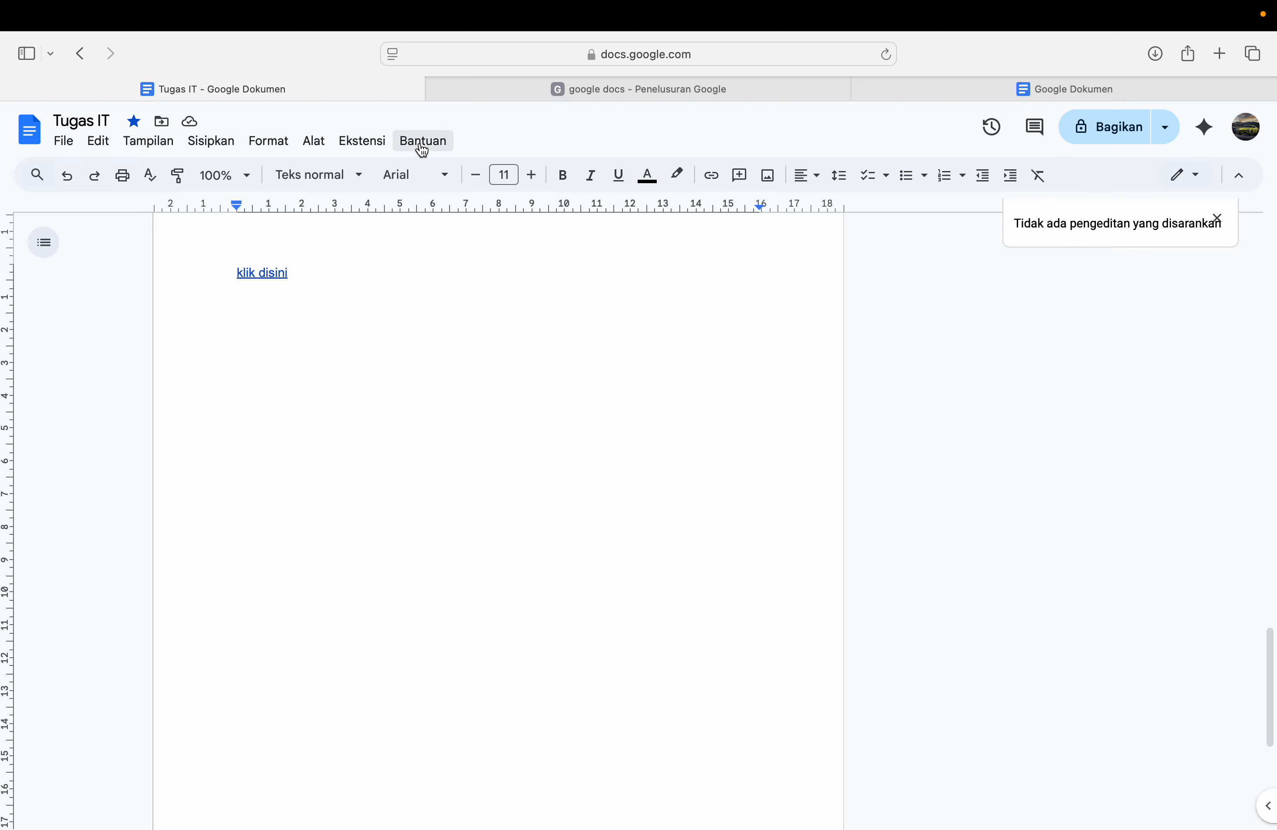
click(37, 176)
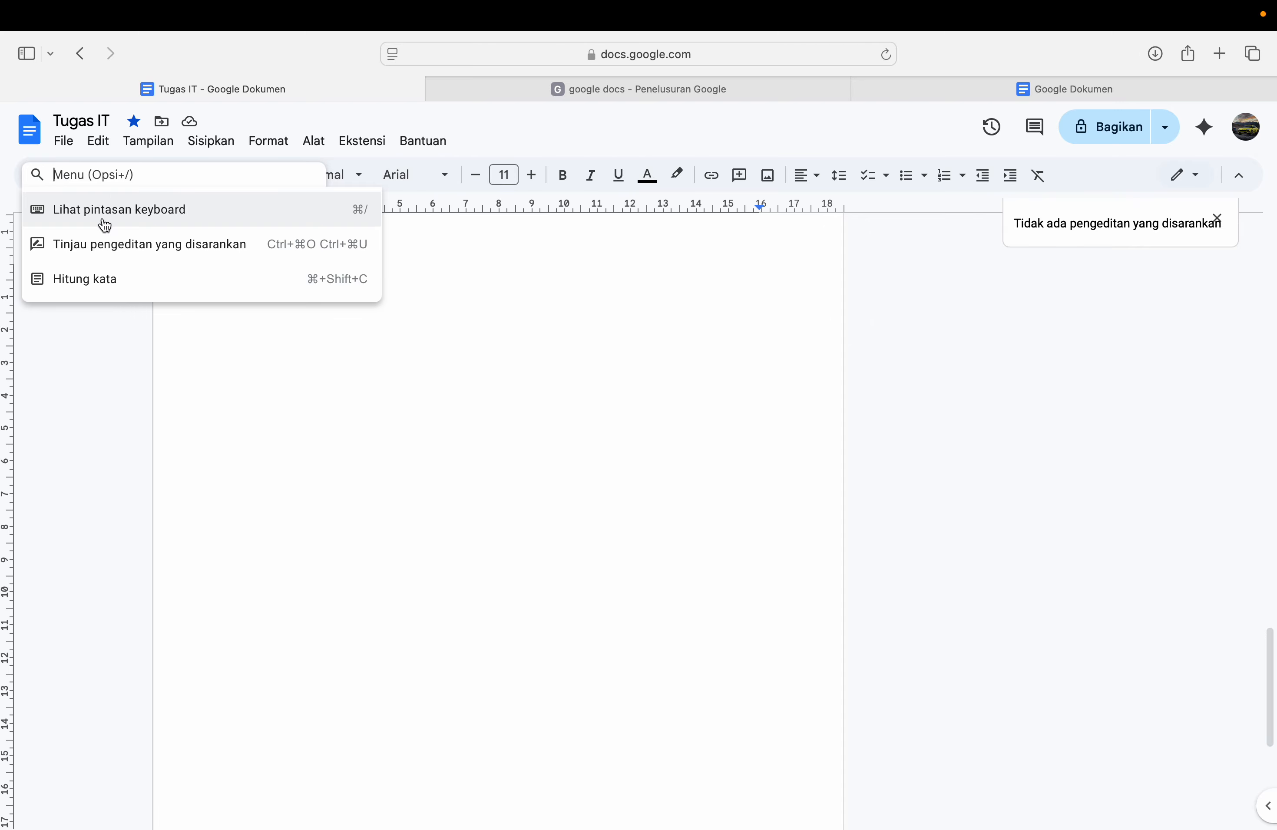
click(103, 334)
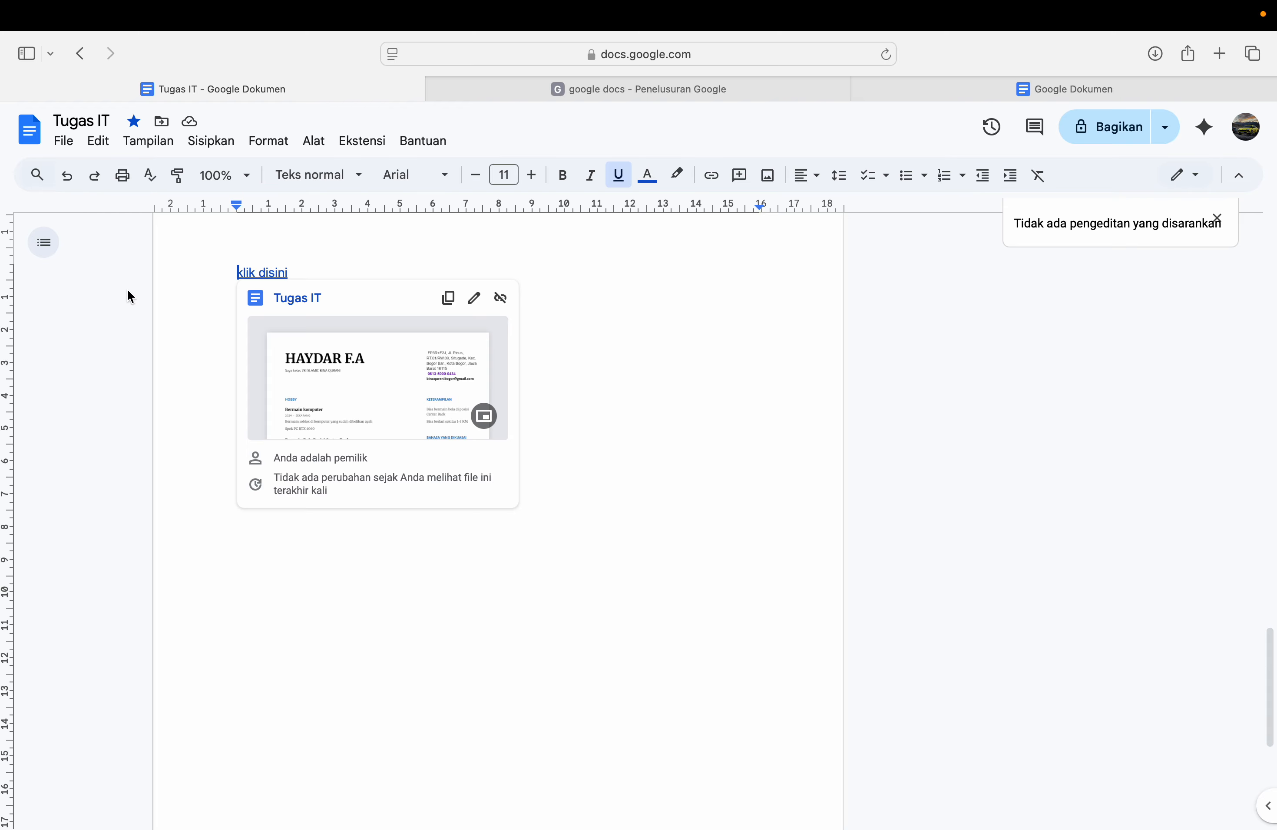
Step: Delete the "klik disini" link text from the third page
drag(287, 276, 210, 273)
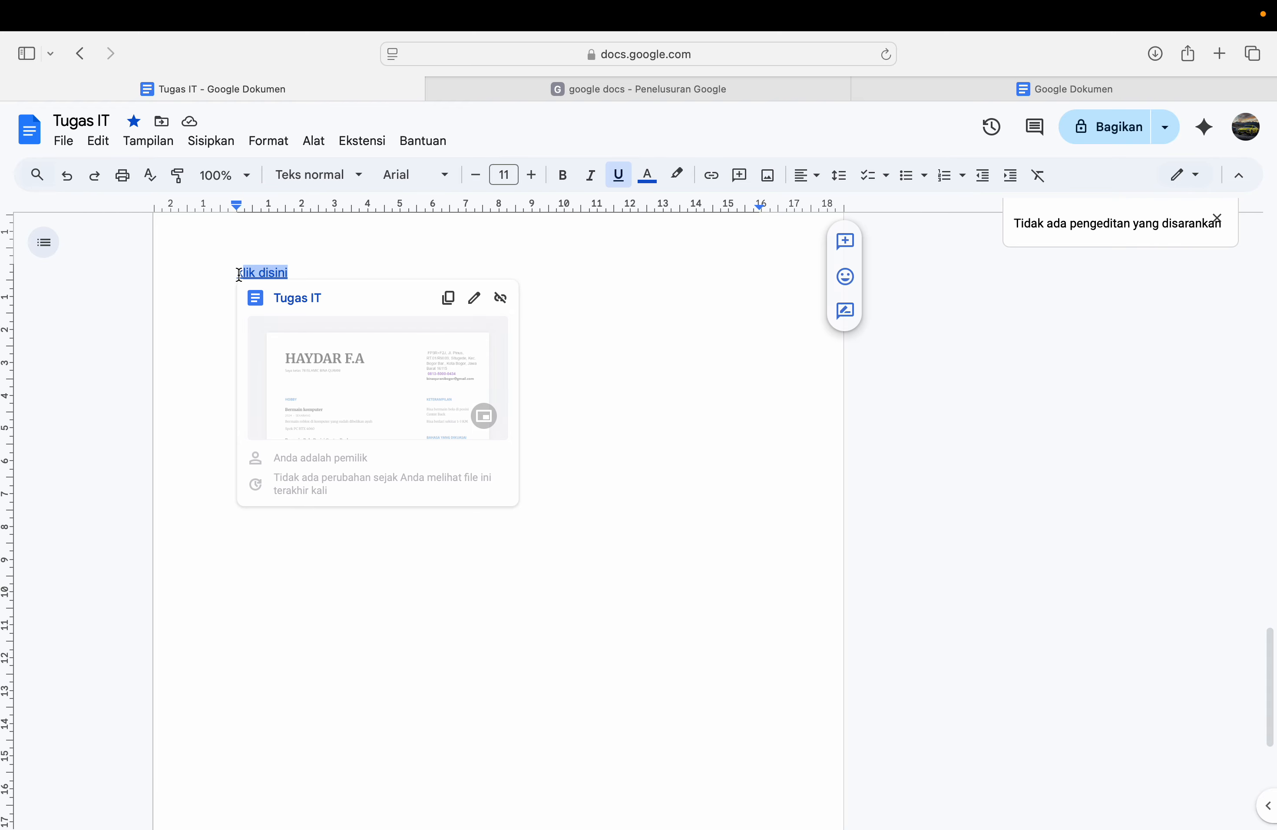
key(BackSpace)
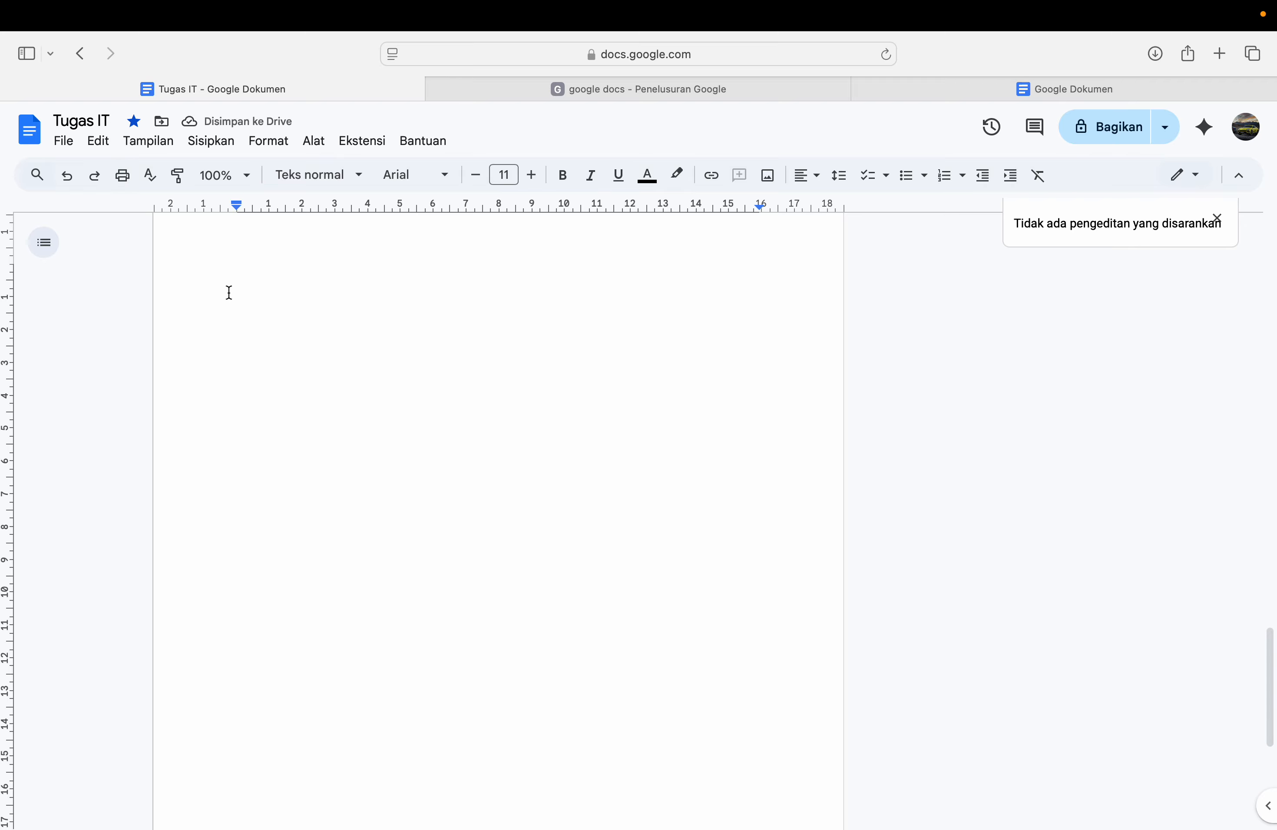
Step: Try to print the document and decline the site's download request
click(123, 174)
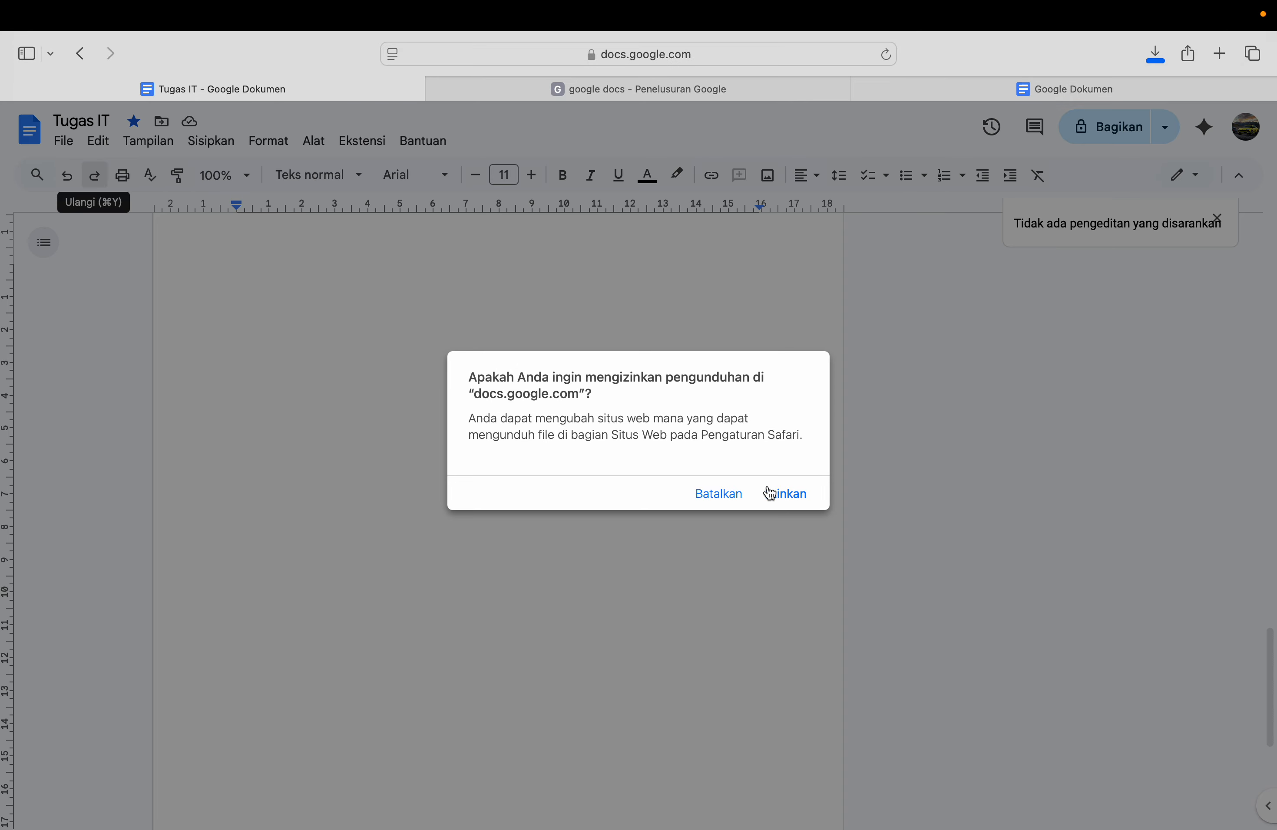
click(729, 500)
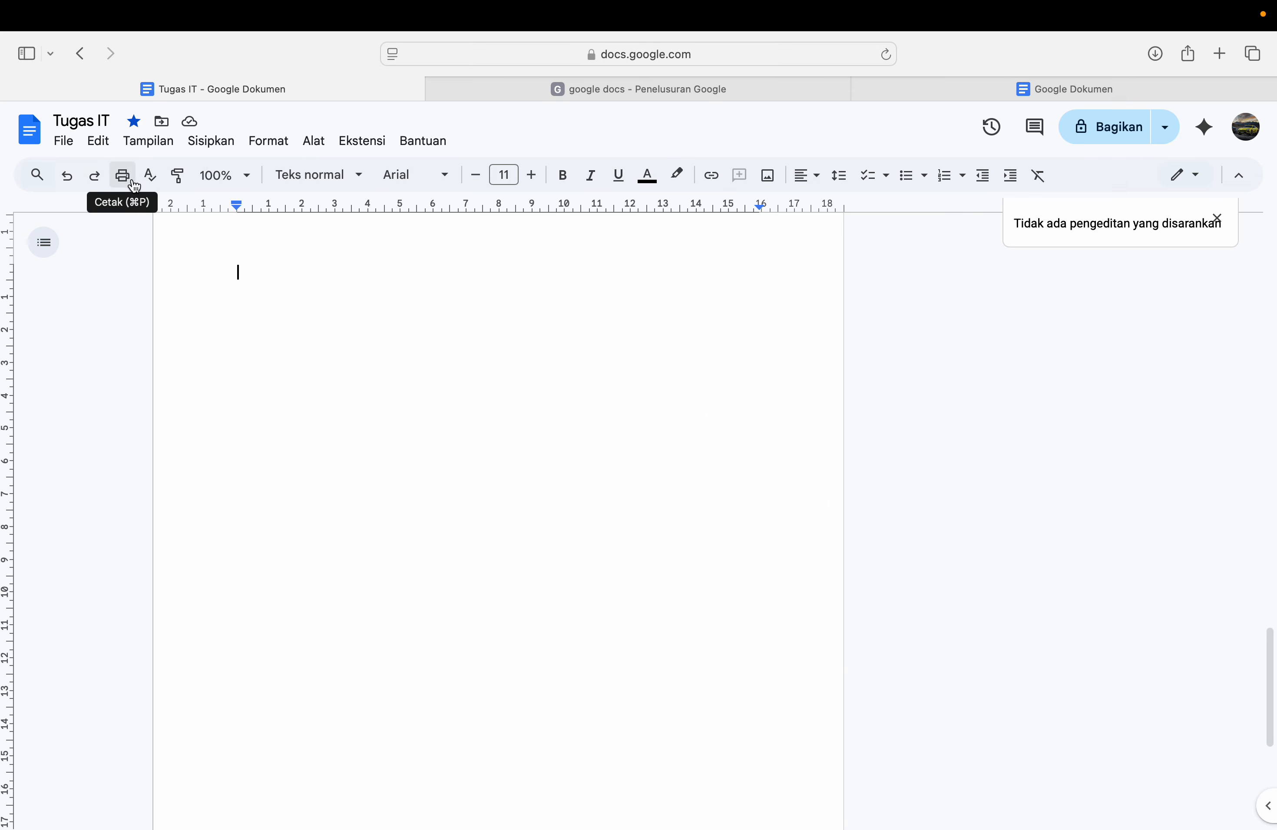
Step: Write the sample text "bajo bari" on the empty third page
scroll(319, 353, down, 10)
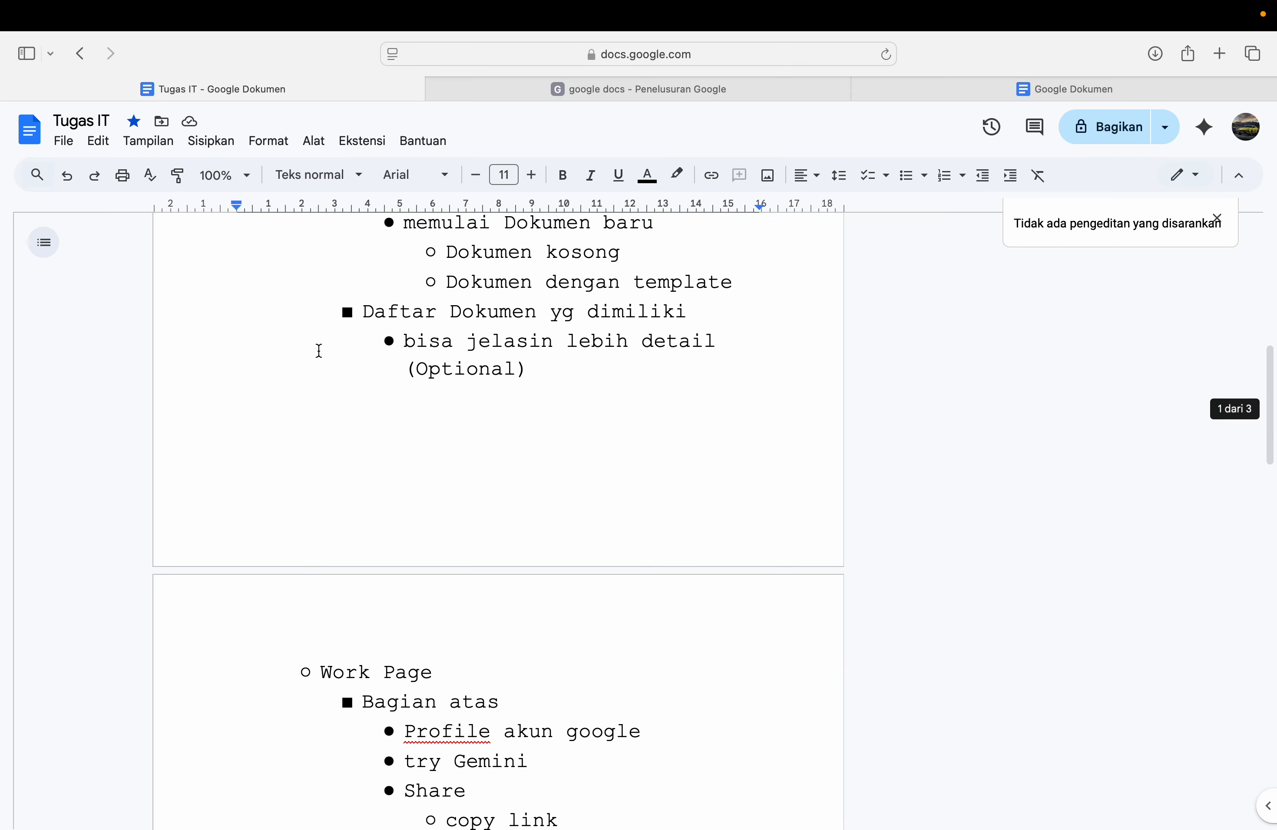
scroll(319, 351, down, 15)
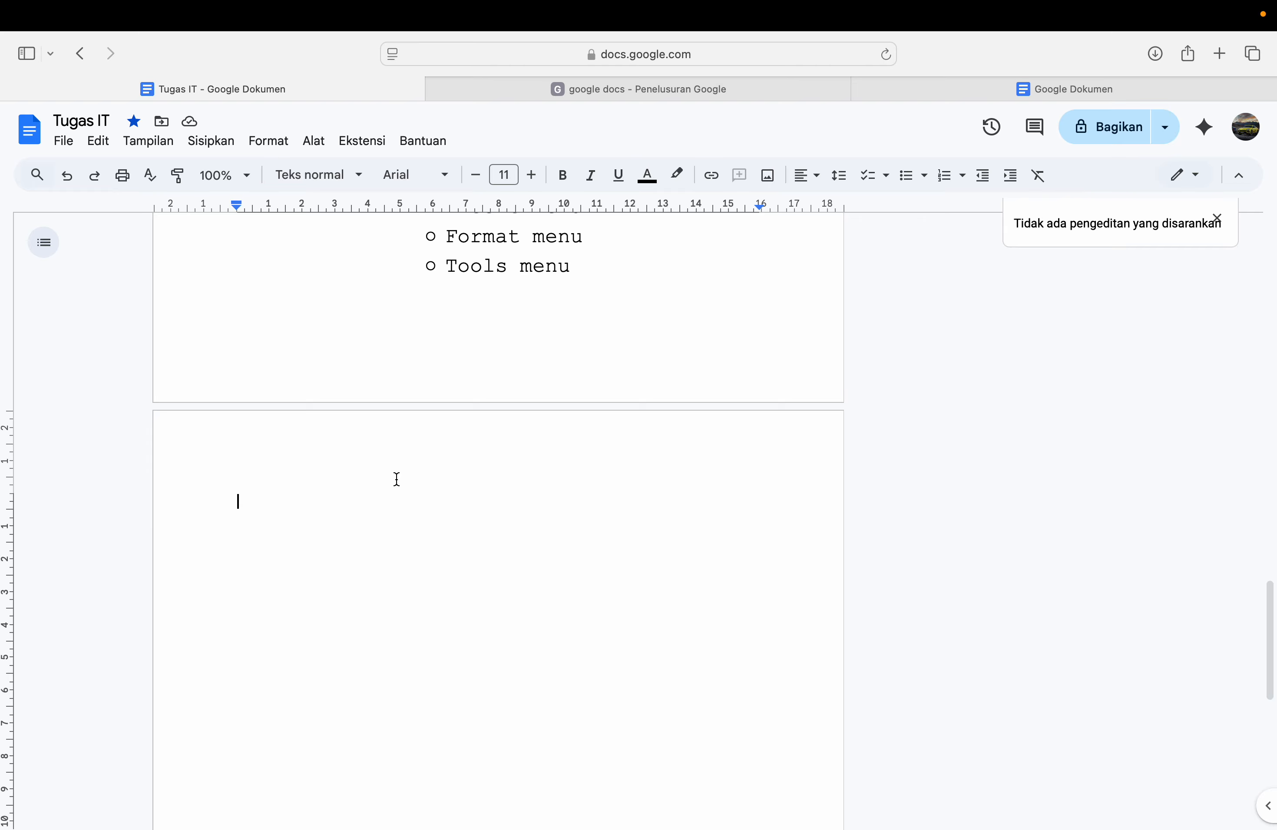
text(bajo bari)
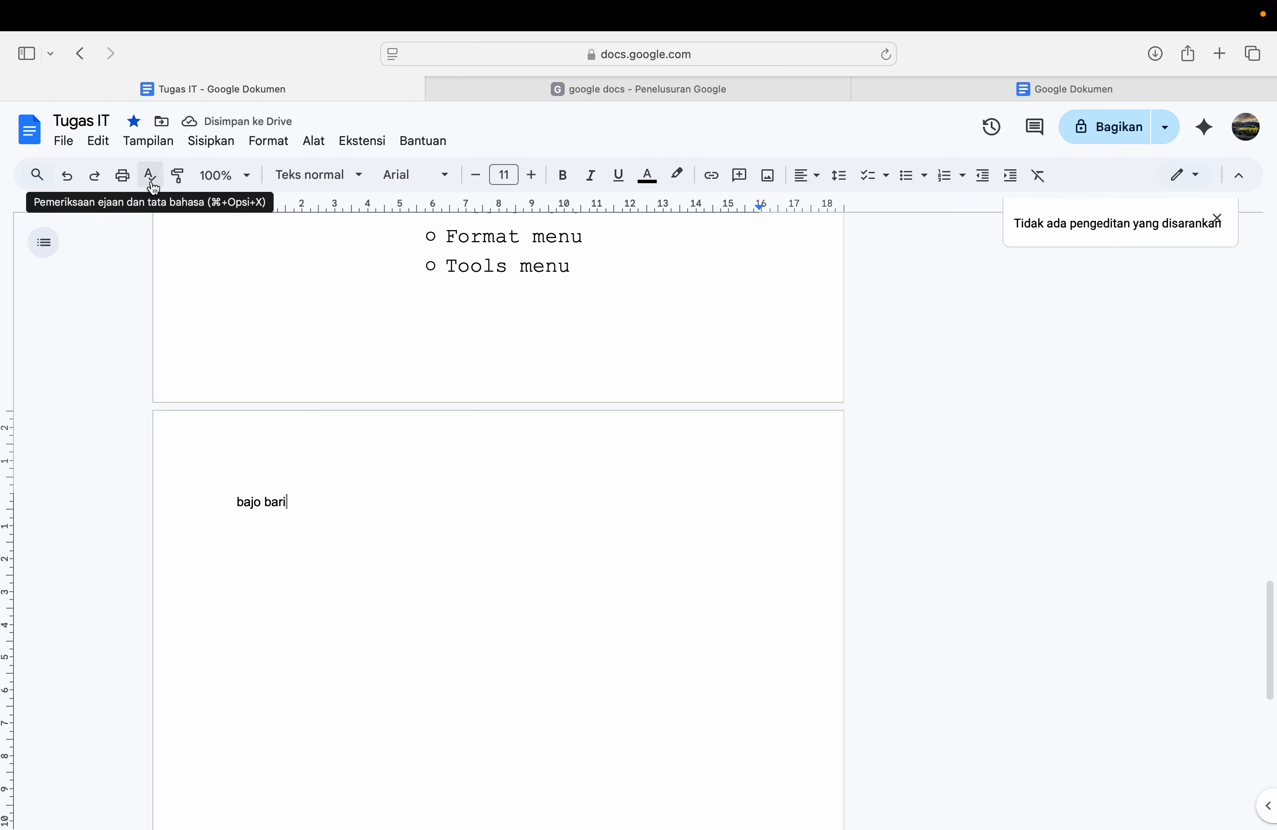
Step: Select "bajo bari", run the spelling and grammar check, and ignore the suggestion for "Profile"
drag(286, 499, 209, 454)
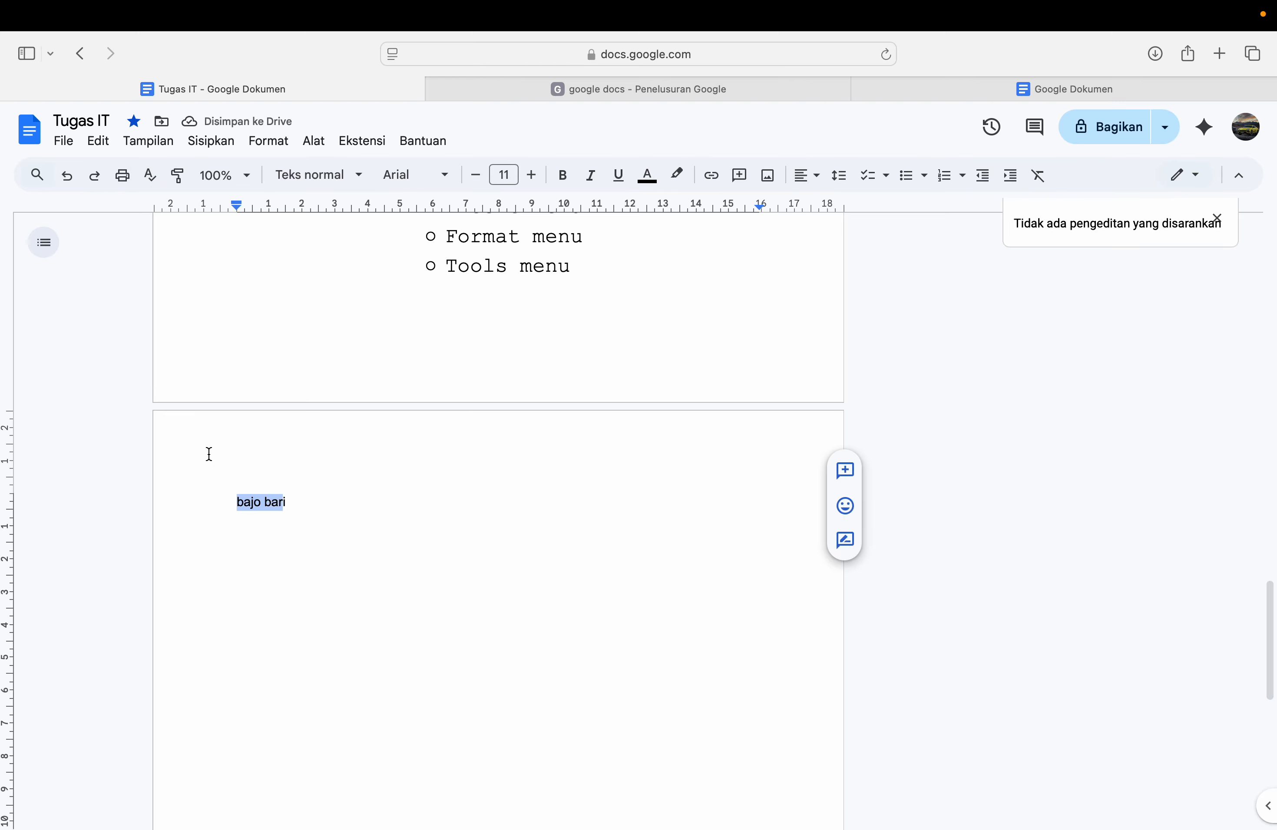
drag(287, 502, 231, 504)
click(150, 175)
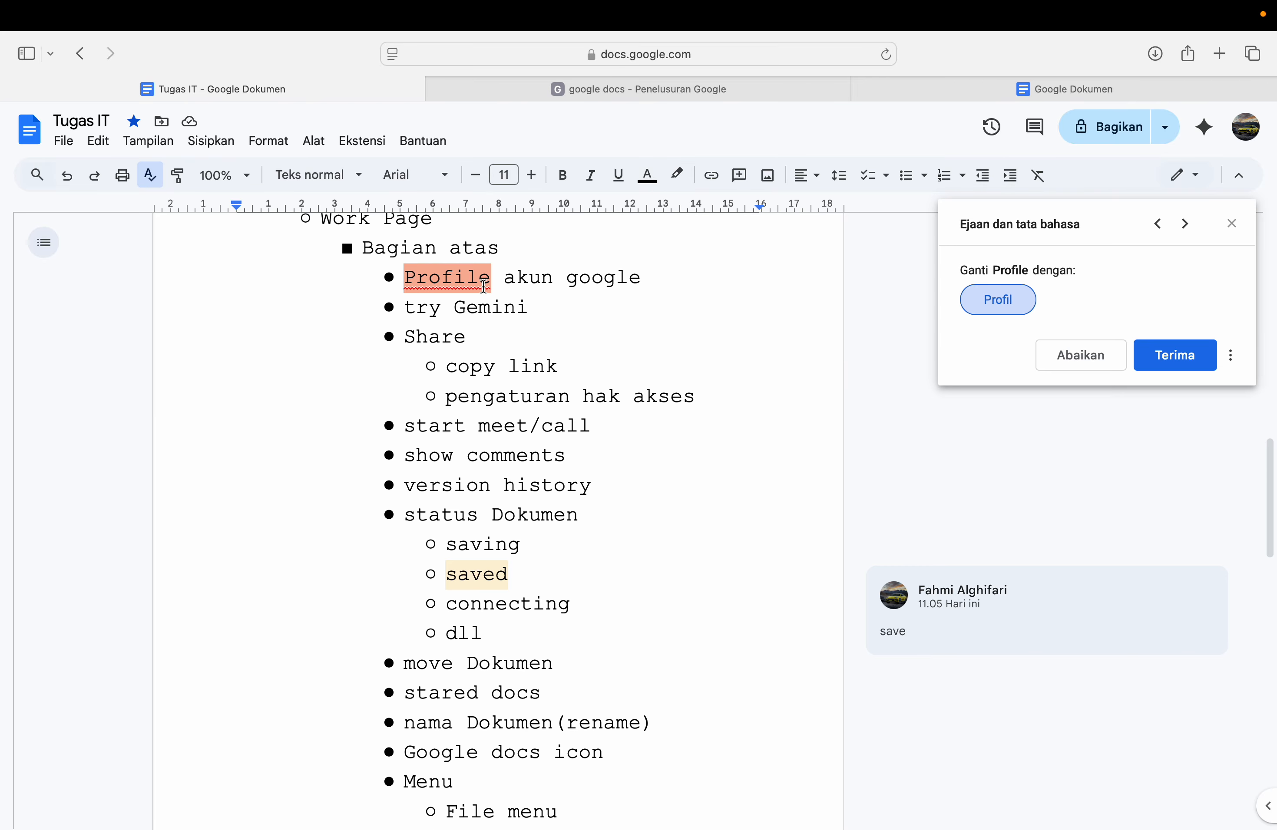
click(1060, 350)
Step: Delete "bajo bari" from the third page and close the spelling and grammar check
scroll(761, 353, down, 10)
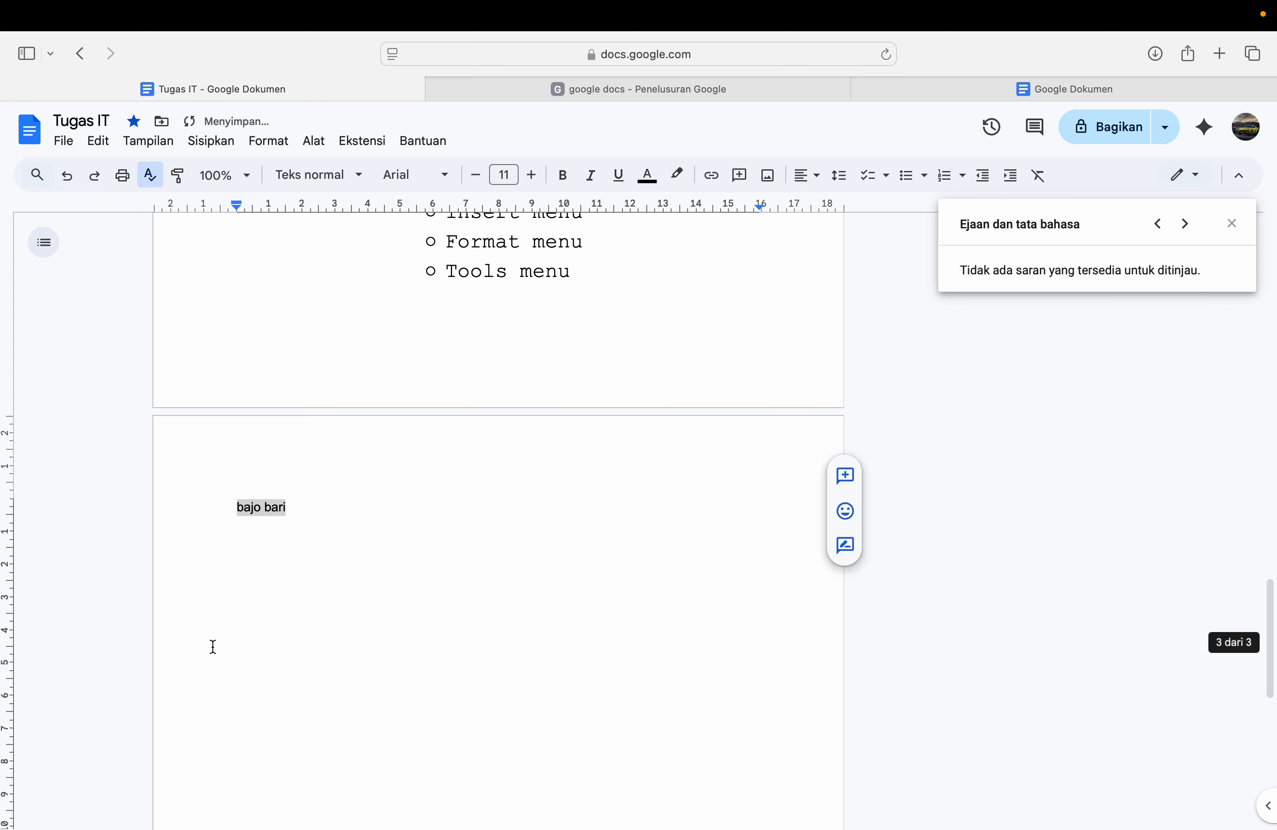
drag(303, 513, 209, 513)
key(BackSpace)
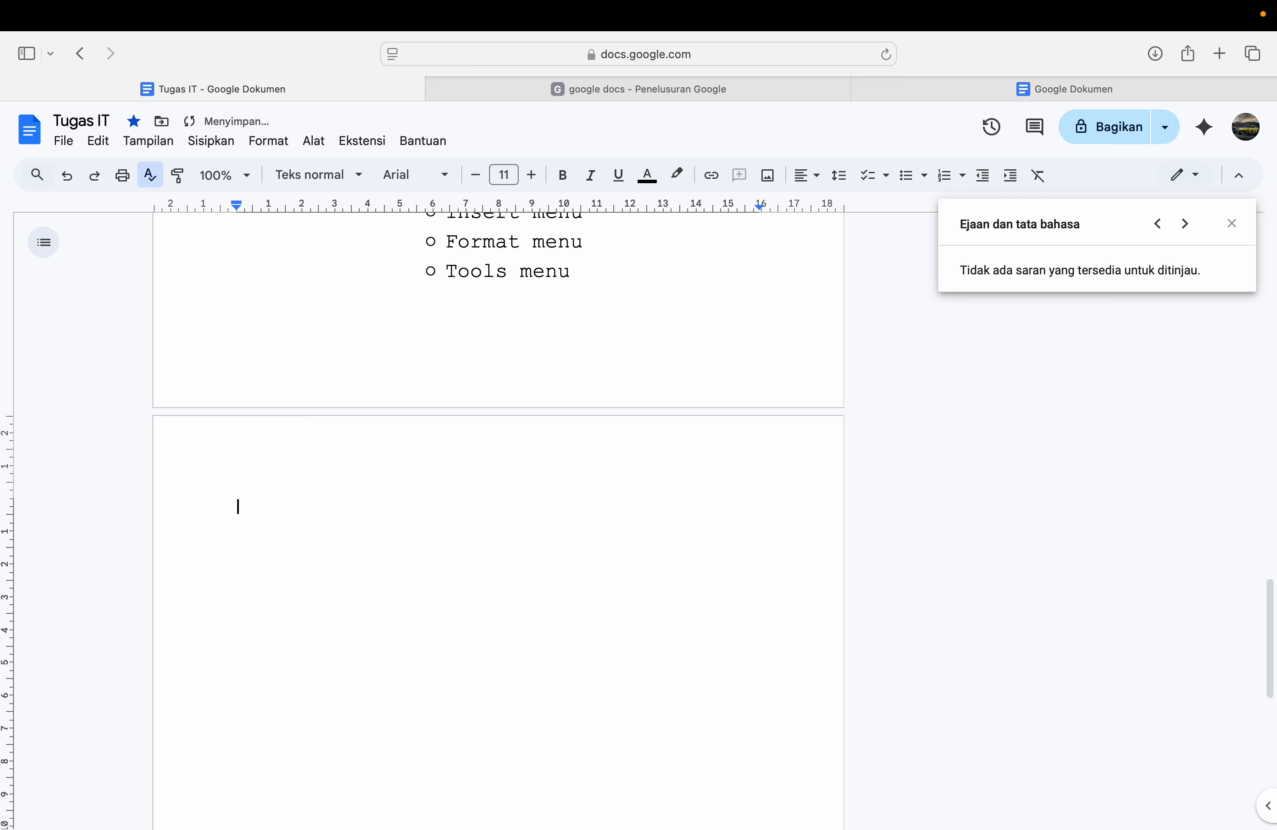
click(152, 175)
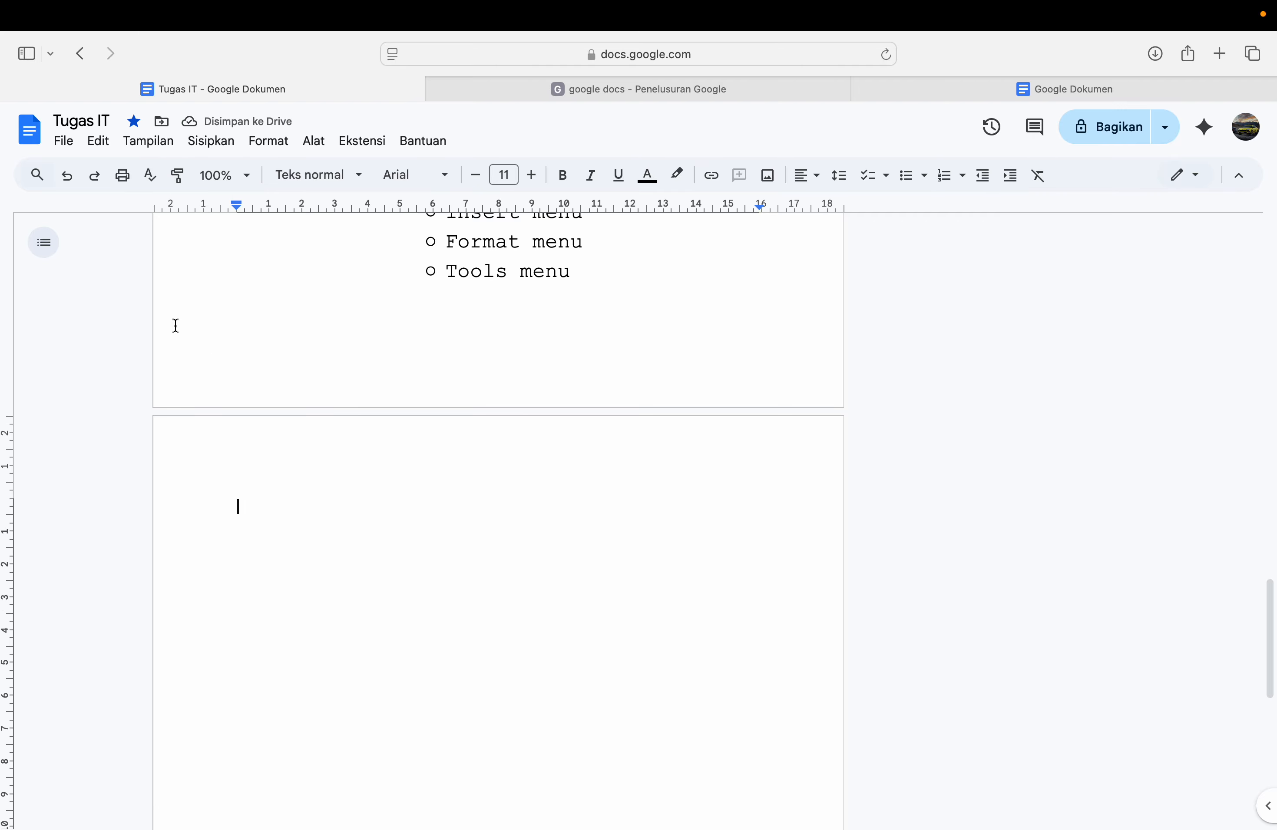
click(177, 183)
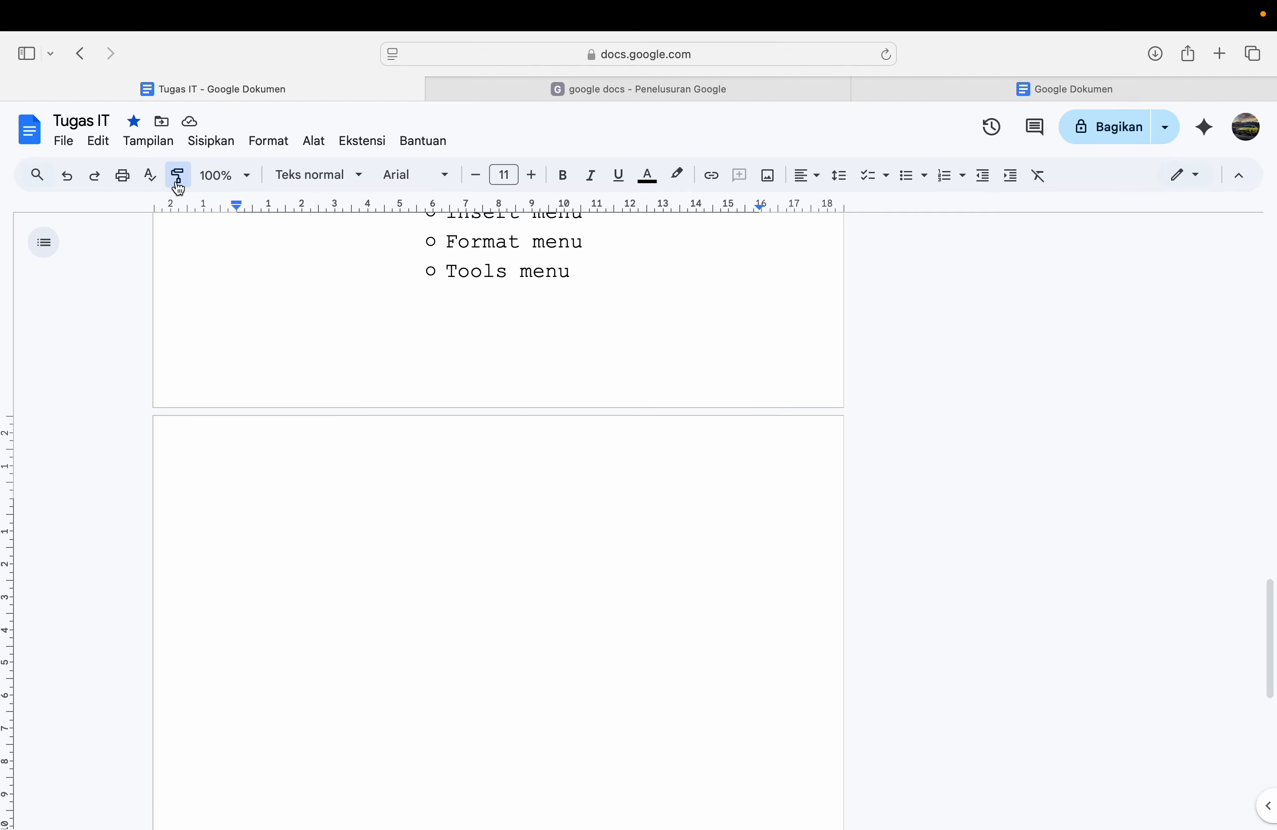
click(177, 184)
text(poland)
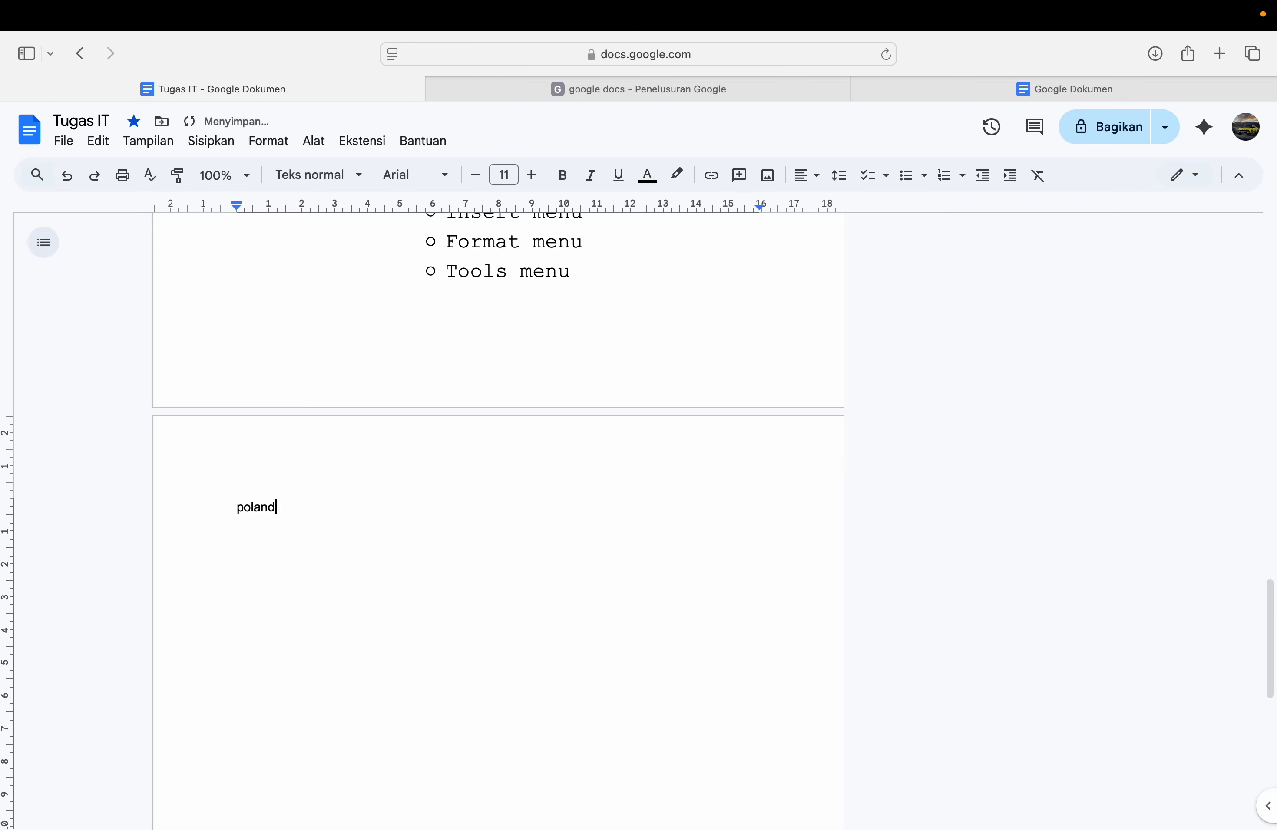
key(BackSpace)
click(172, 185)
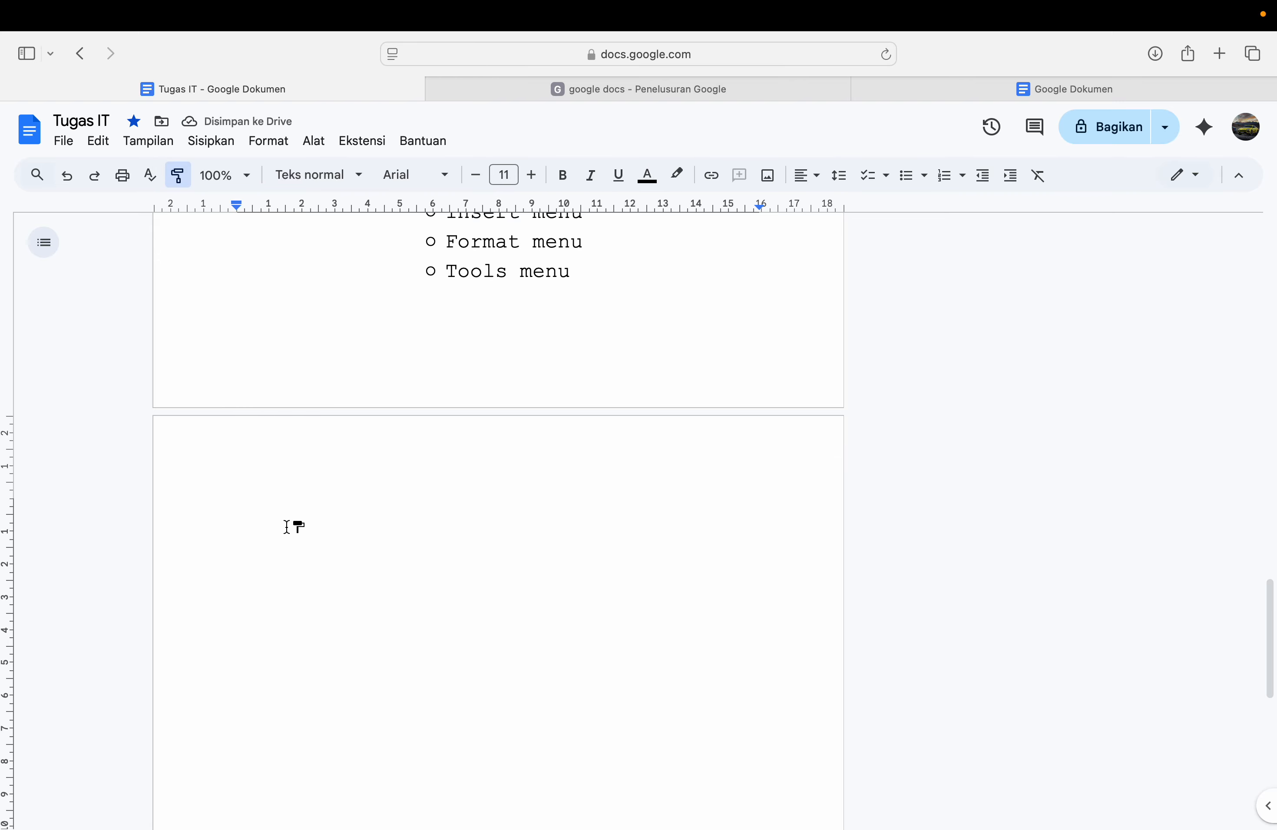
click(263, 503)
Step: Use Paint format to apply the third page's text formatting to the "Tools menu" list item, and undo it
click(177, 176)
text(h)
key(BackSpace)
drag(570, 271, 445, 274)
click(619, 329)
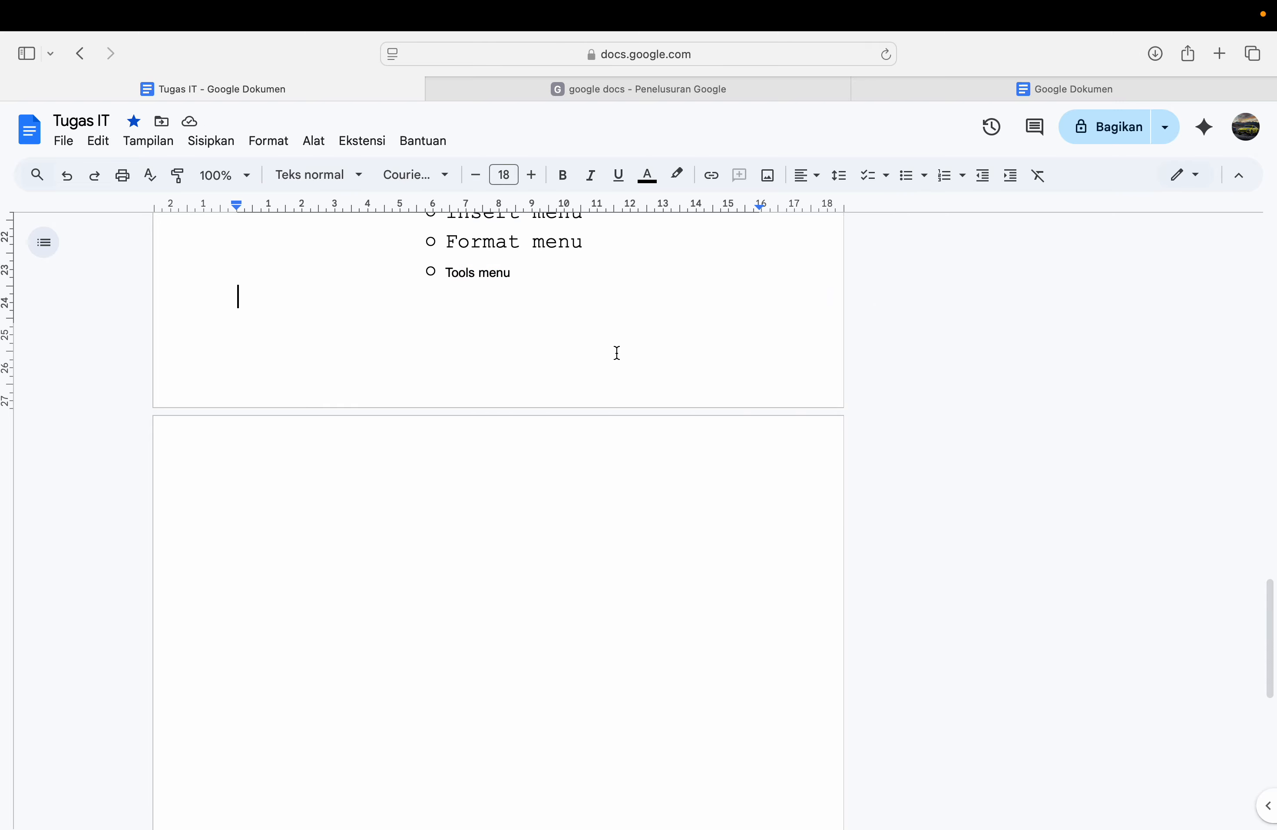
key(super+z)
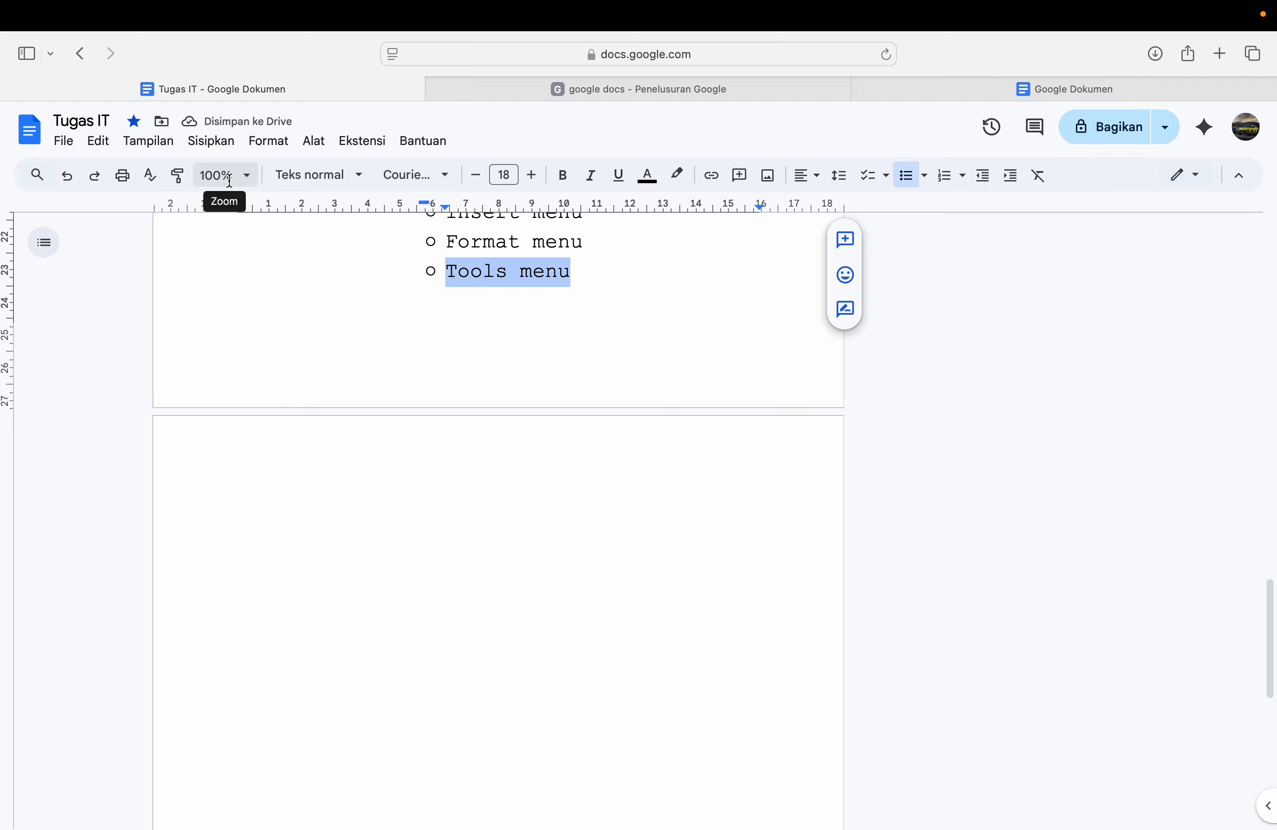
scroll(426, 340, up, 10)
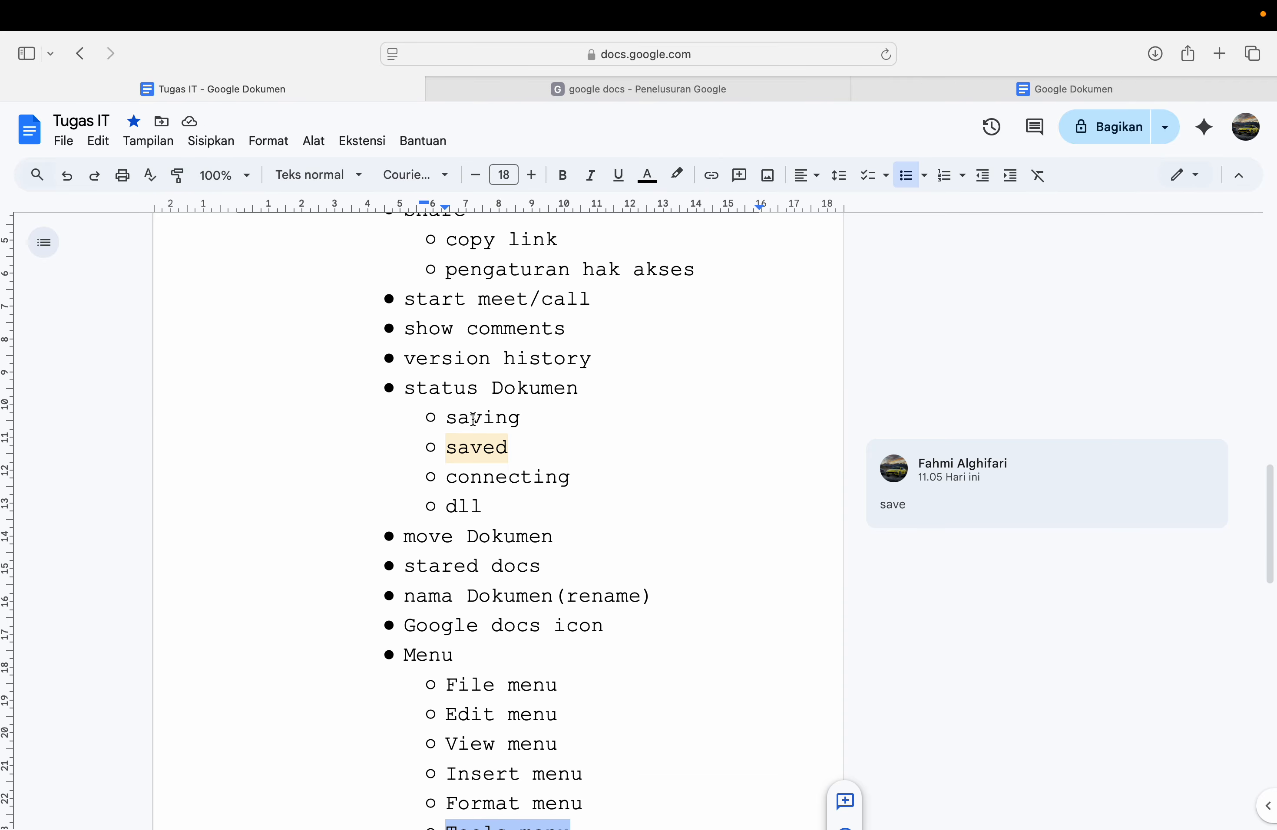
Step: Zoom the document out to 50%, and zoom it in to 125%
click(223, 176)
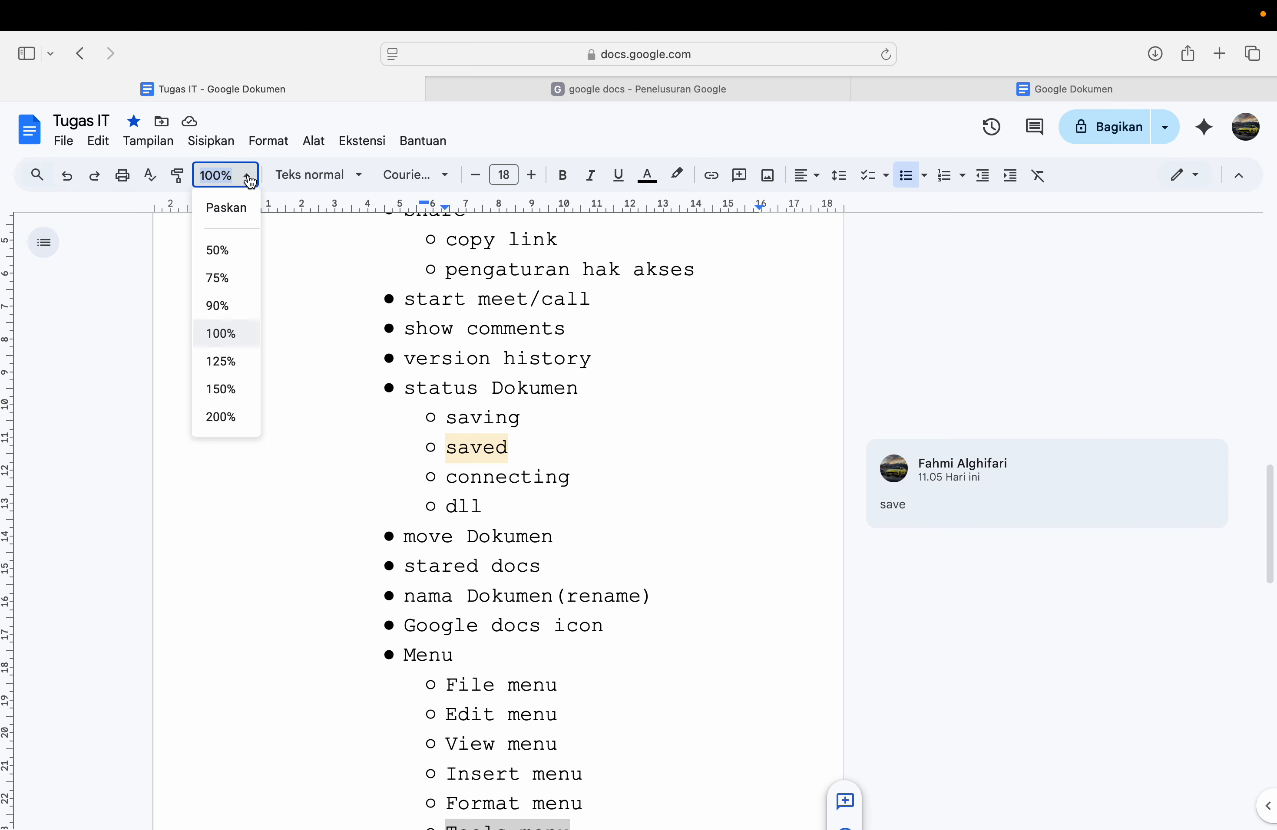
click(228, 247)
click(234, 177)
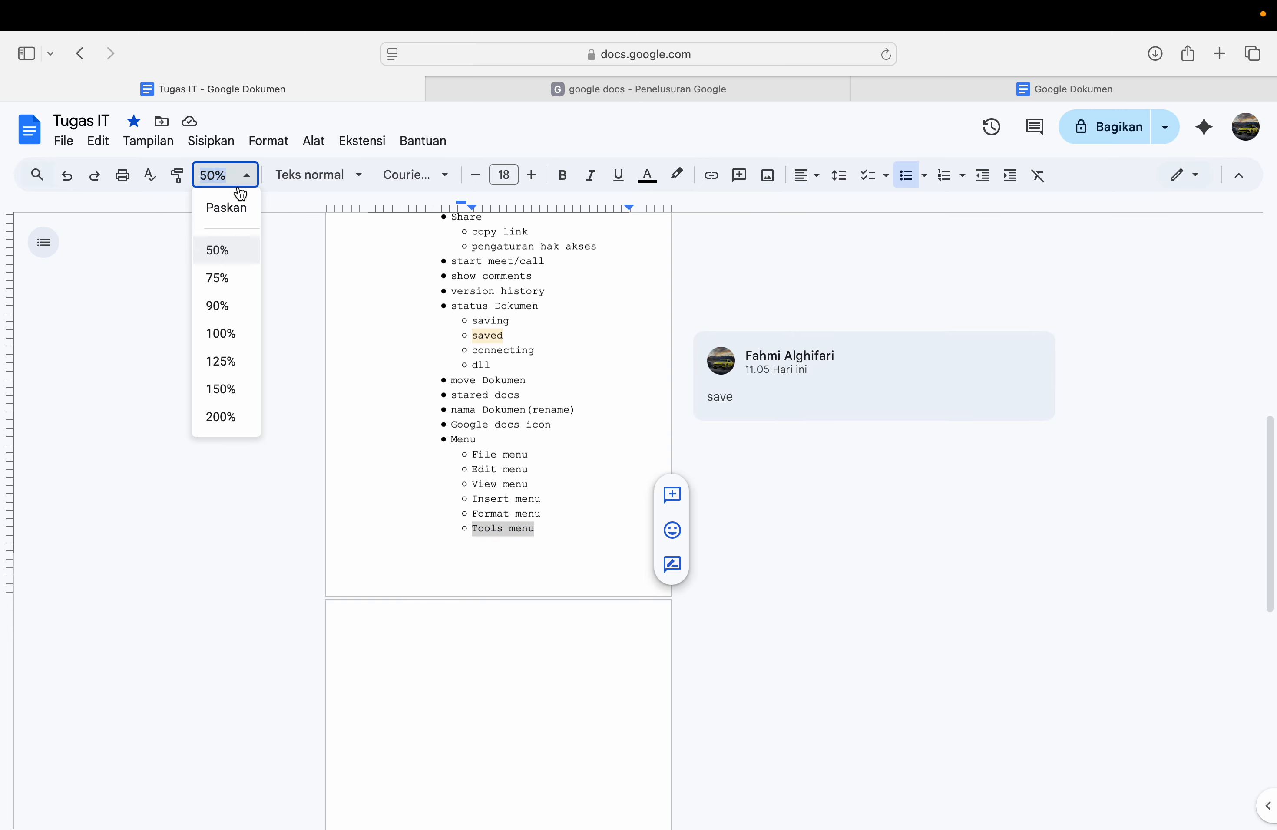
click(226, 360)
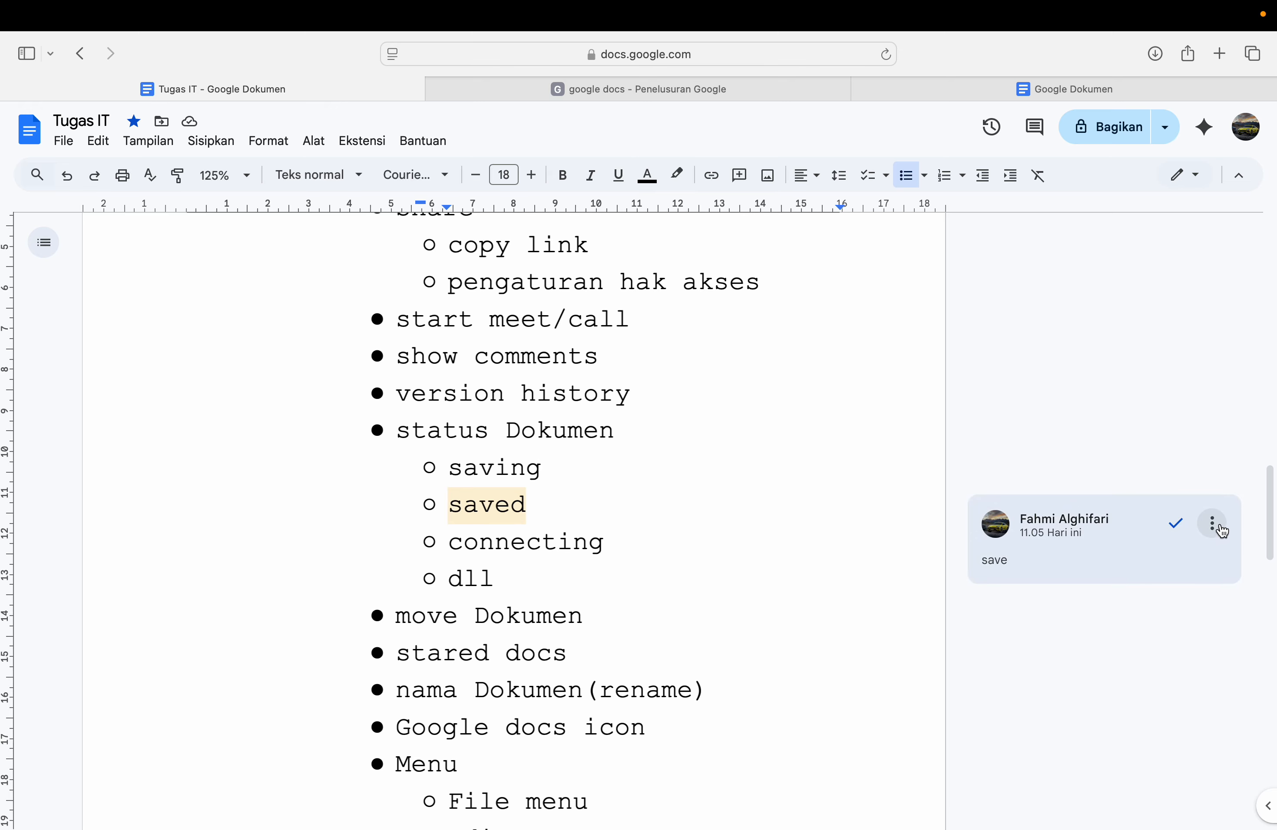
Step: Delete the comment thread attached to the word "saved" under status Dokumen
click(1211, 524)
click(1138, 588)
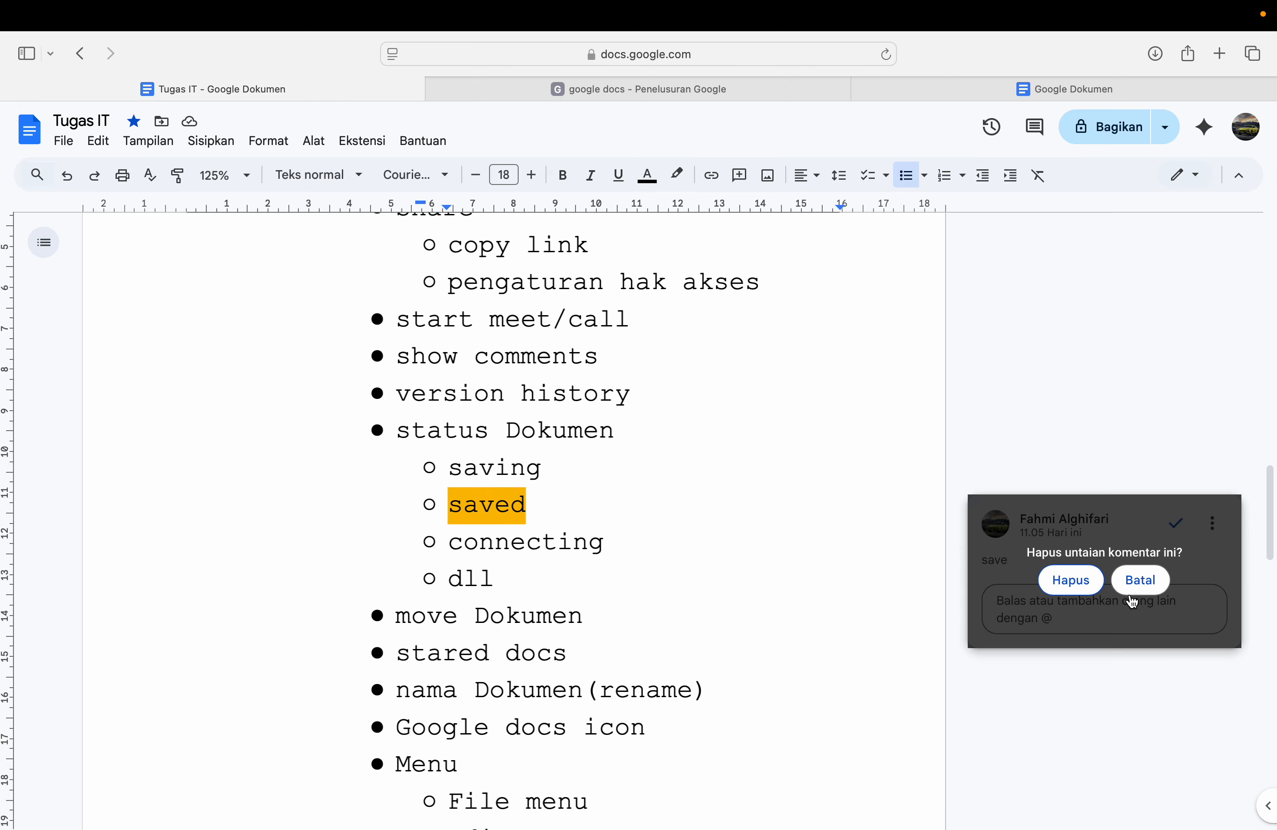
click(1088, 581)
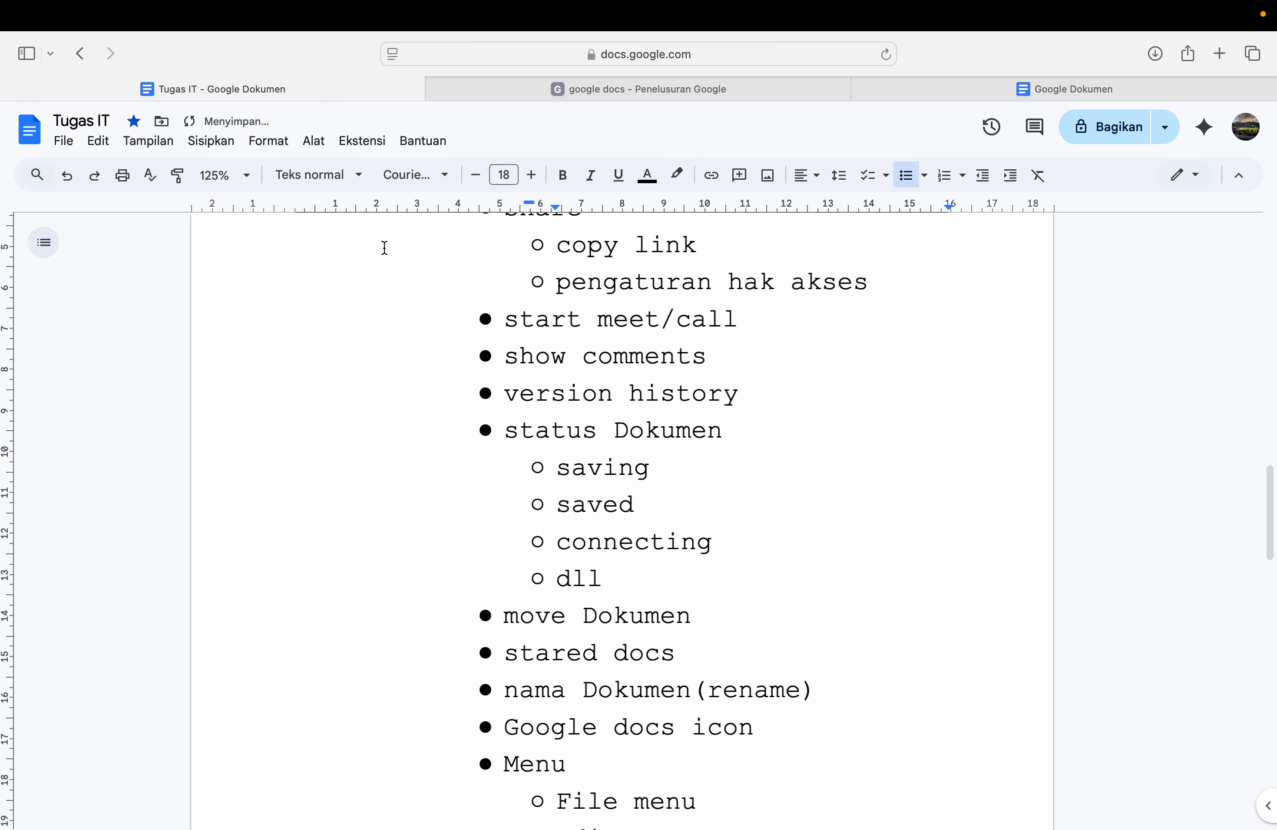
Step: Set the document's zoom level to 90%
click(209, 141)
click(159, 279)
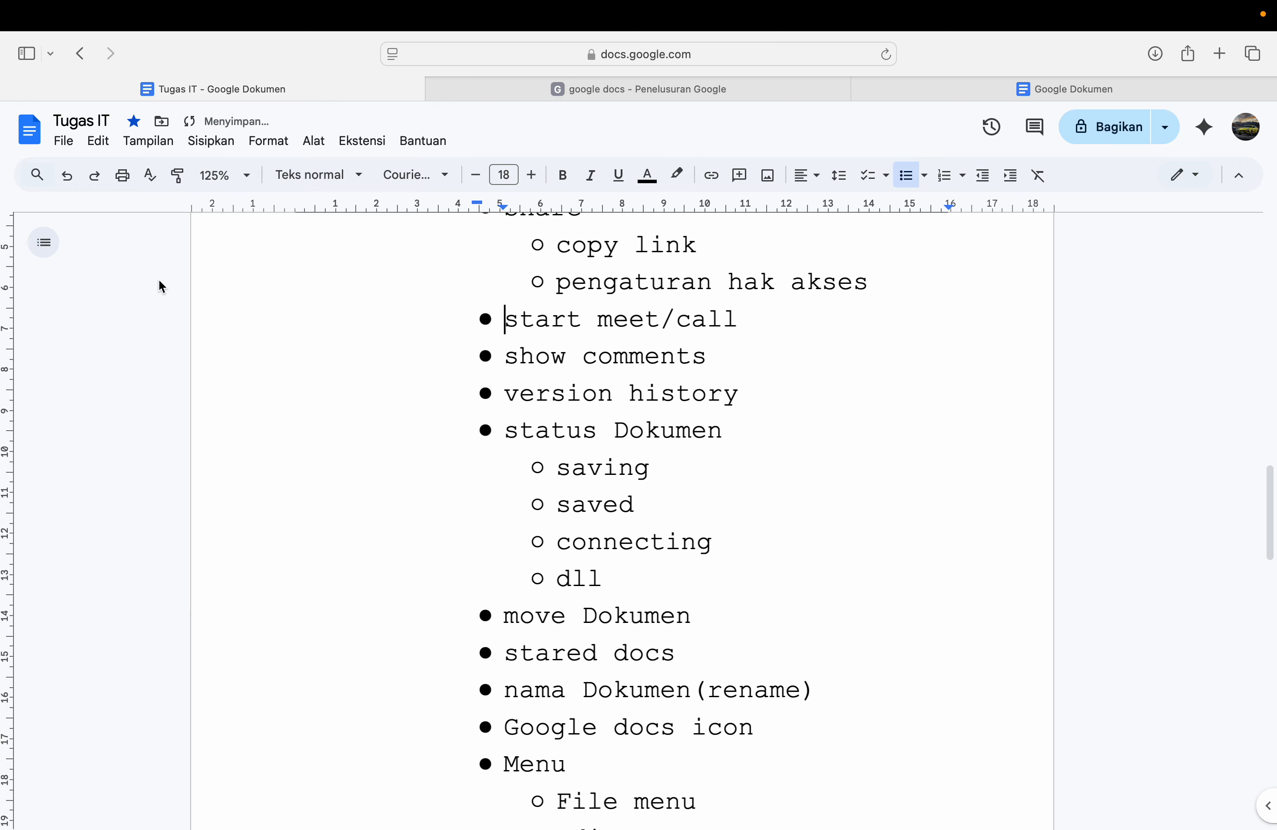
click(241, 177)
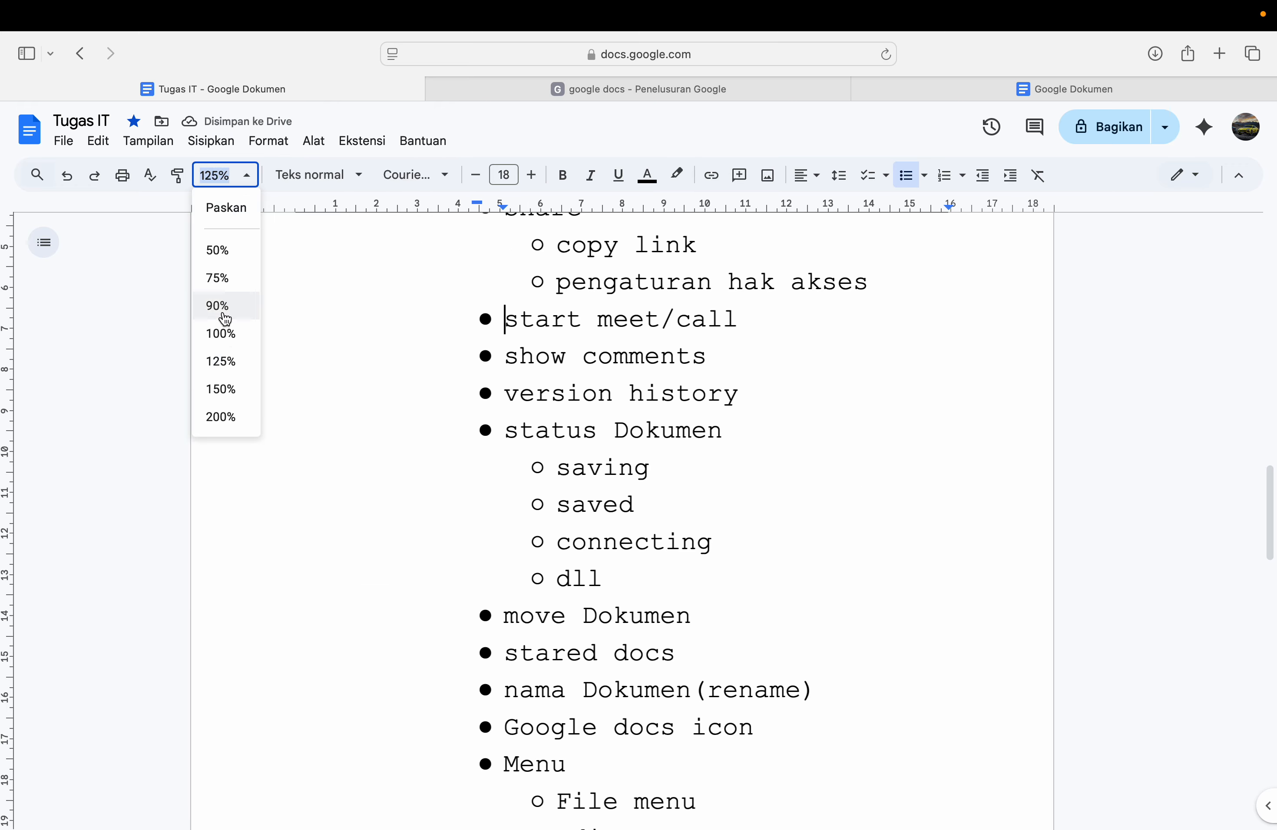
click(223, 311)
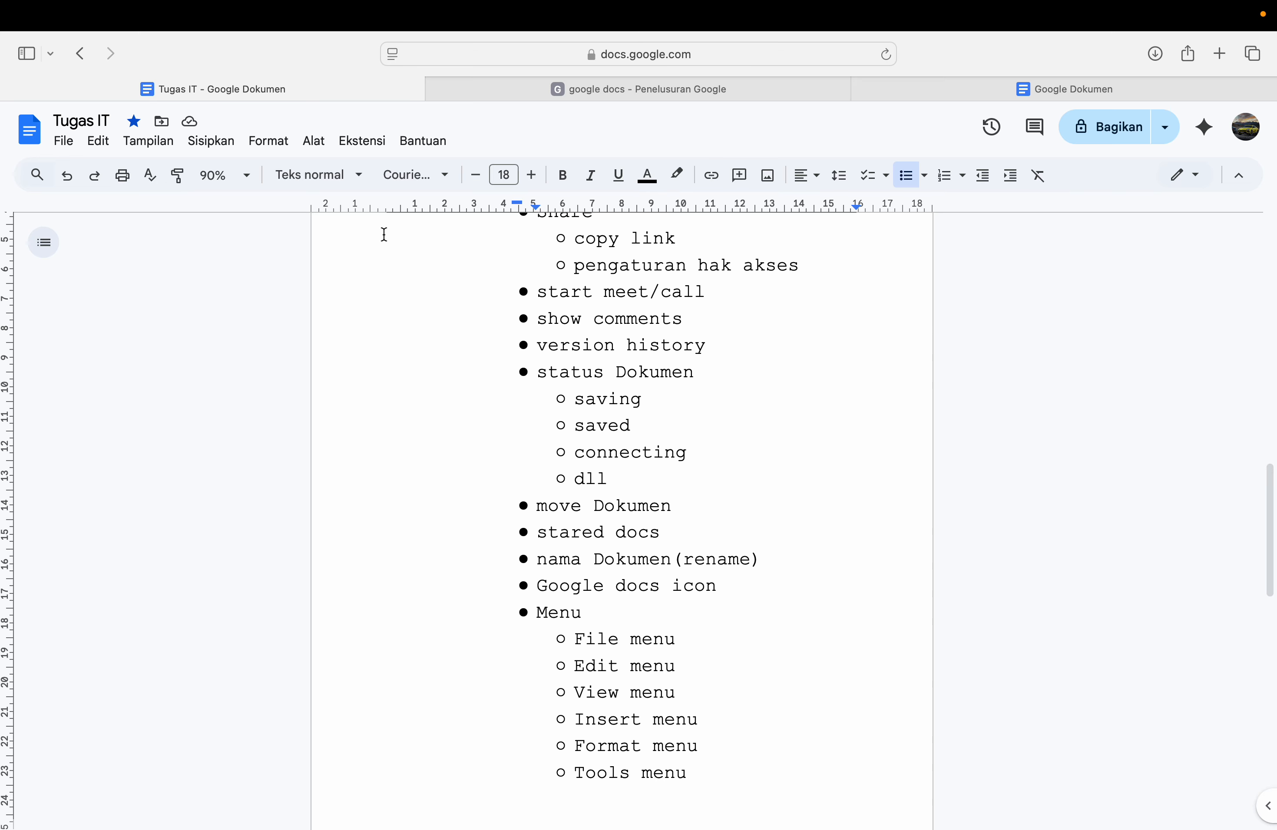
Step: Write the sample text "baju baru" on the empty third page
scroll(550, 491, down, 1)
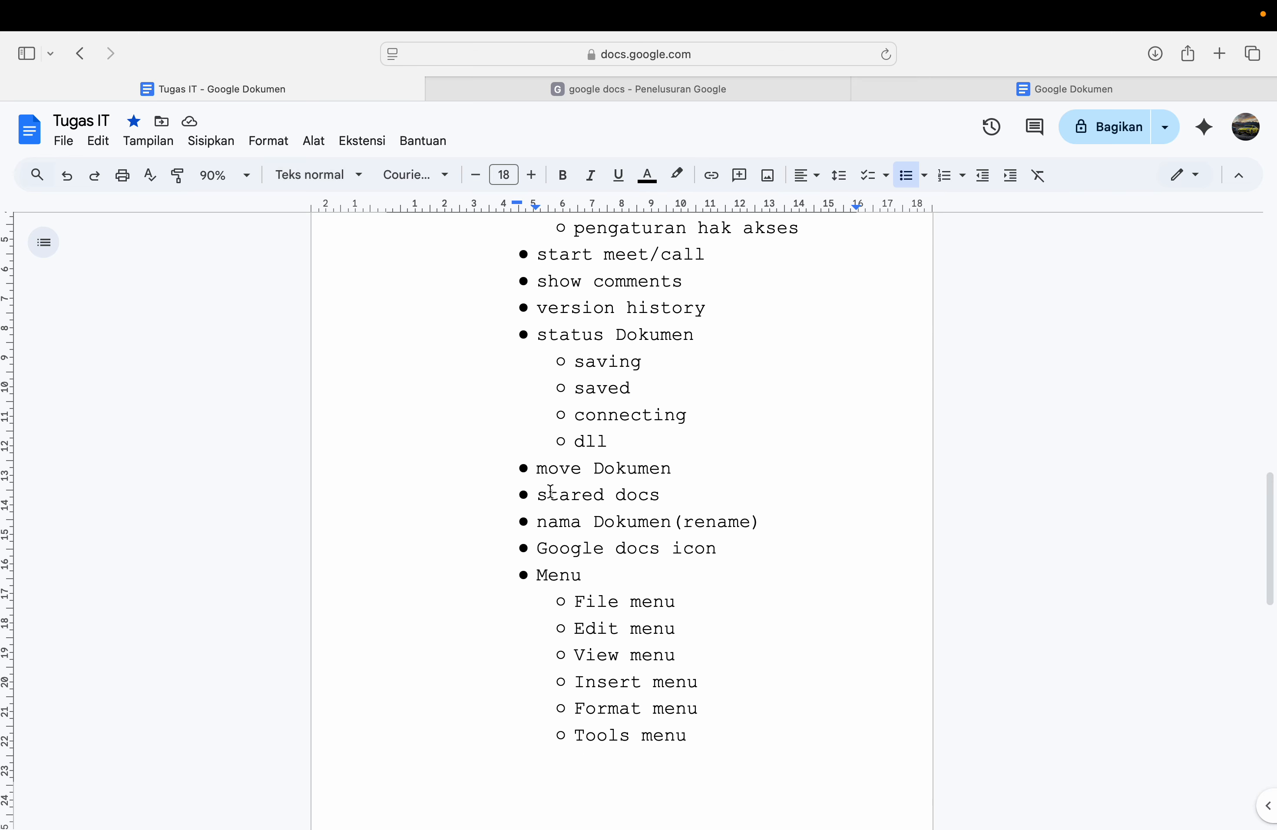
scroll(547, 491, down, 6)
click(480, 614)
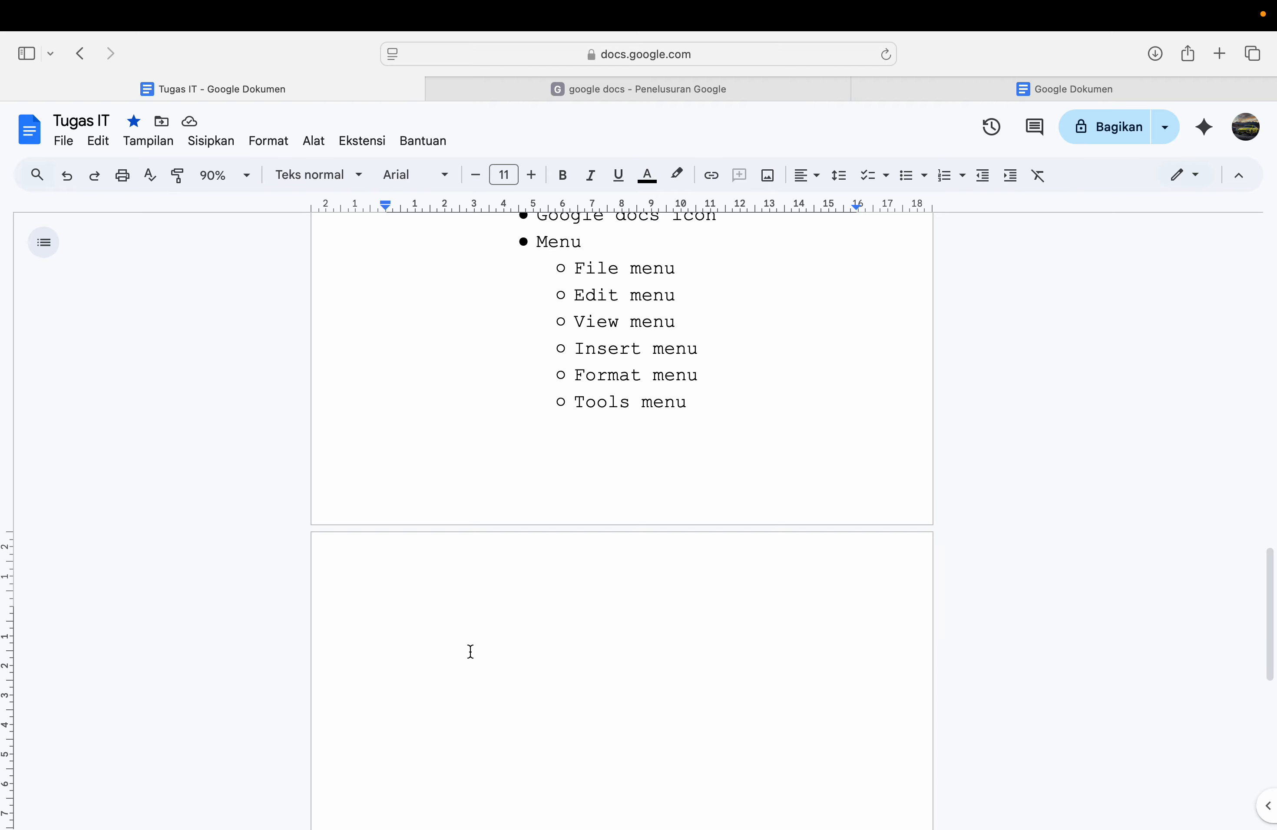
text(baju baru)
Step: Apply the "Judul" paragraph style to "baju baru" on the third page
drag(437, 612, 371, 620)
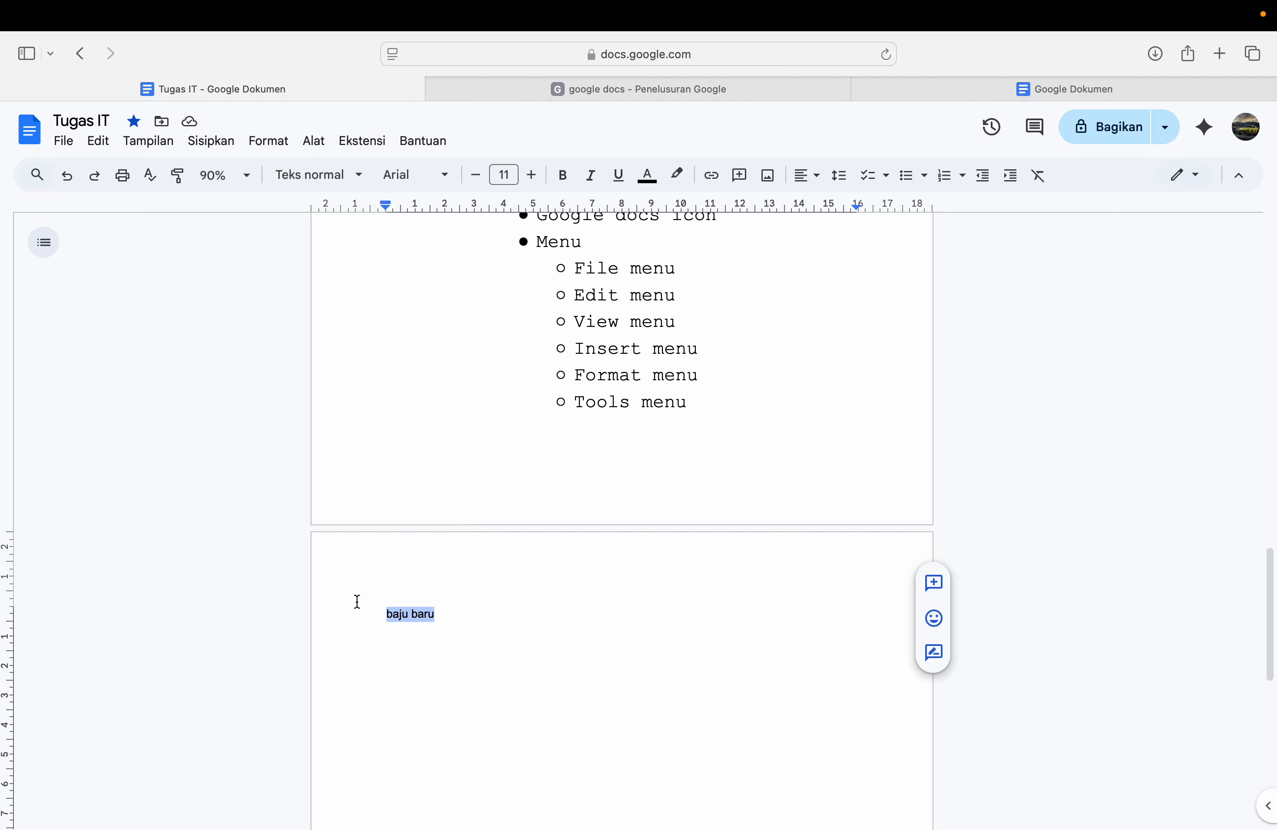
click(330, 174)
mouse_move(357, 295)
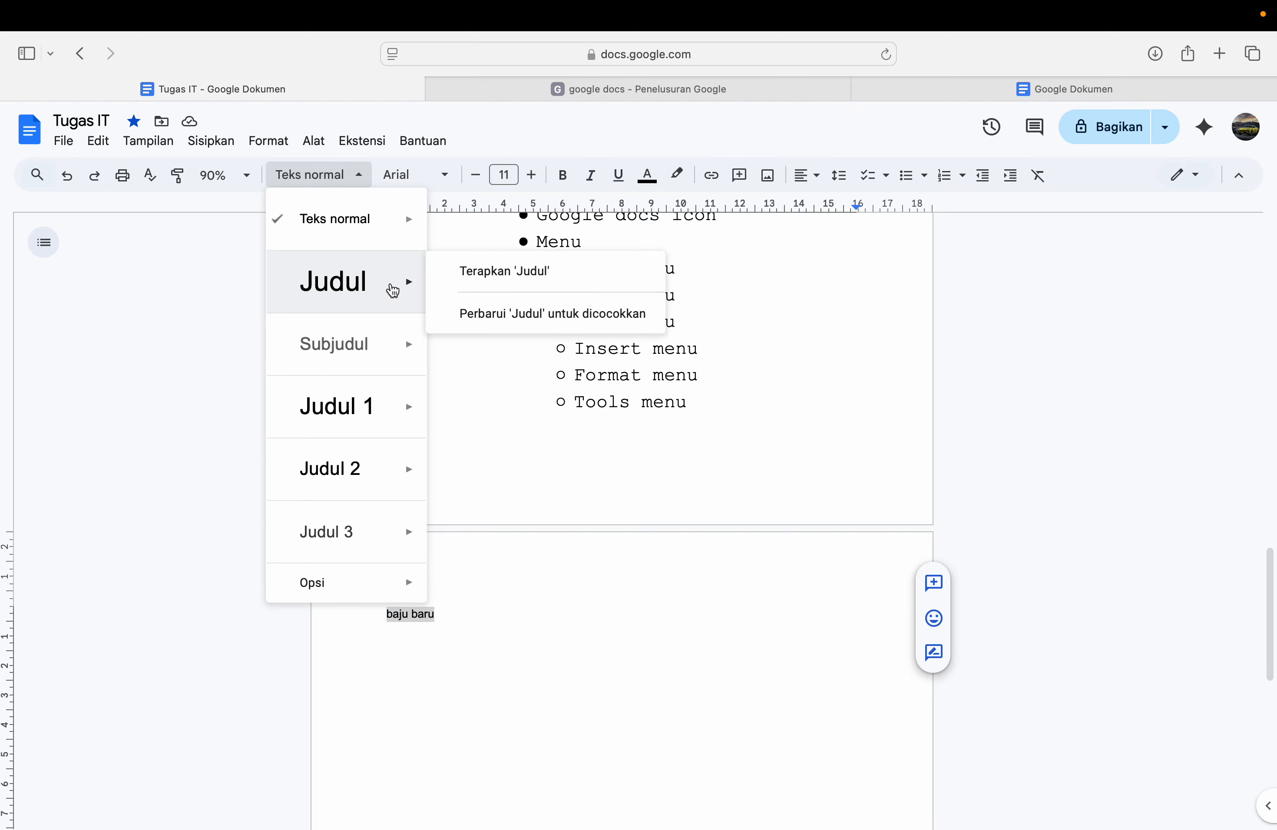
click(391, 290)
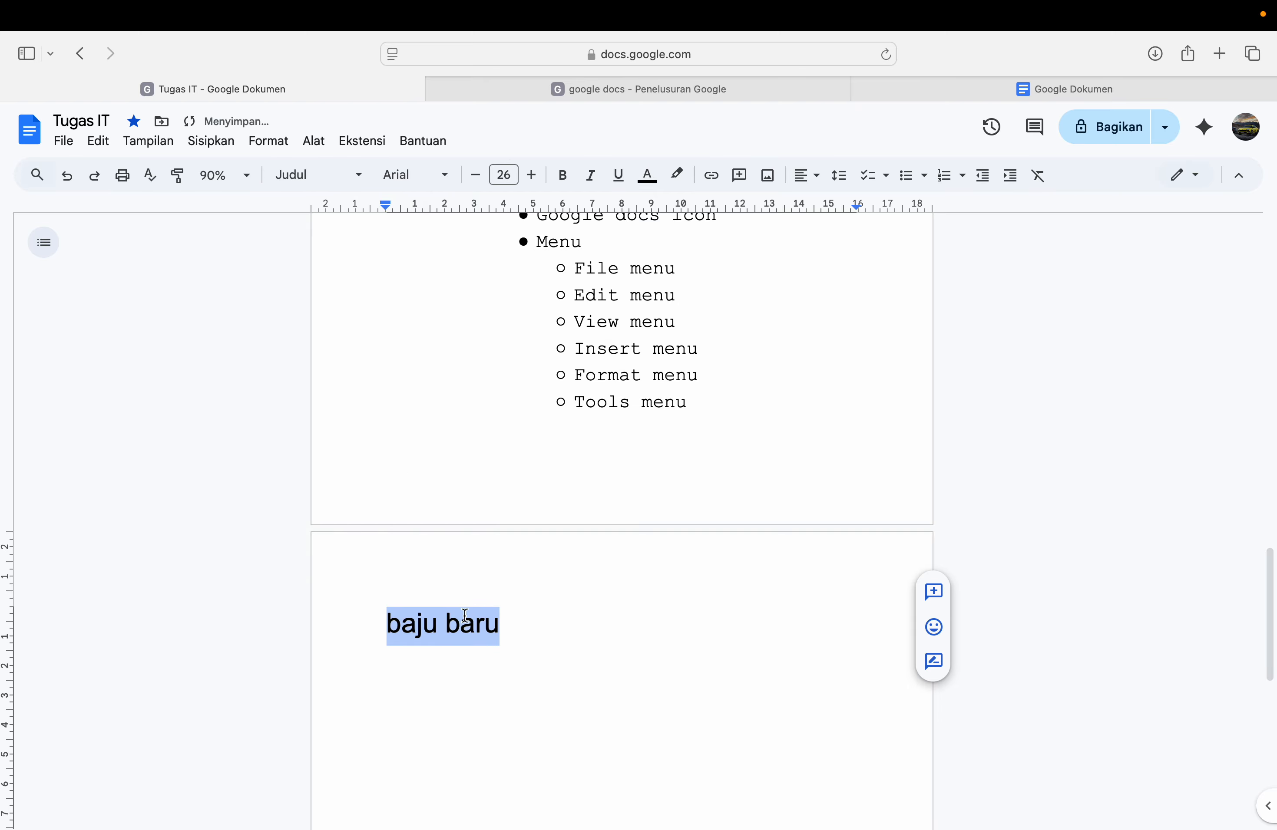
click(246, 600)
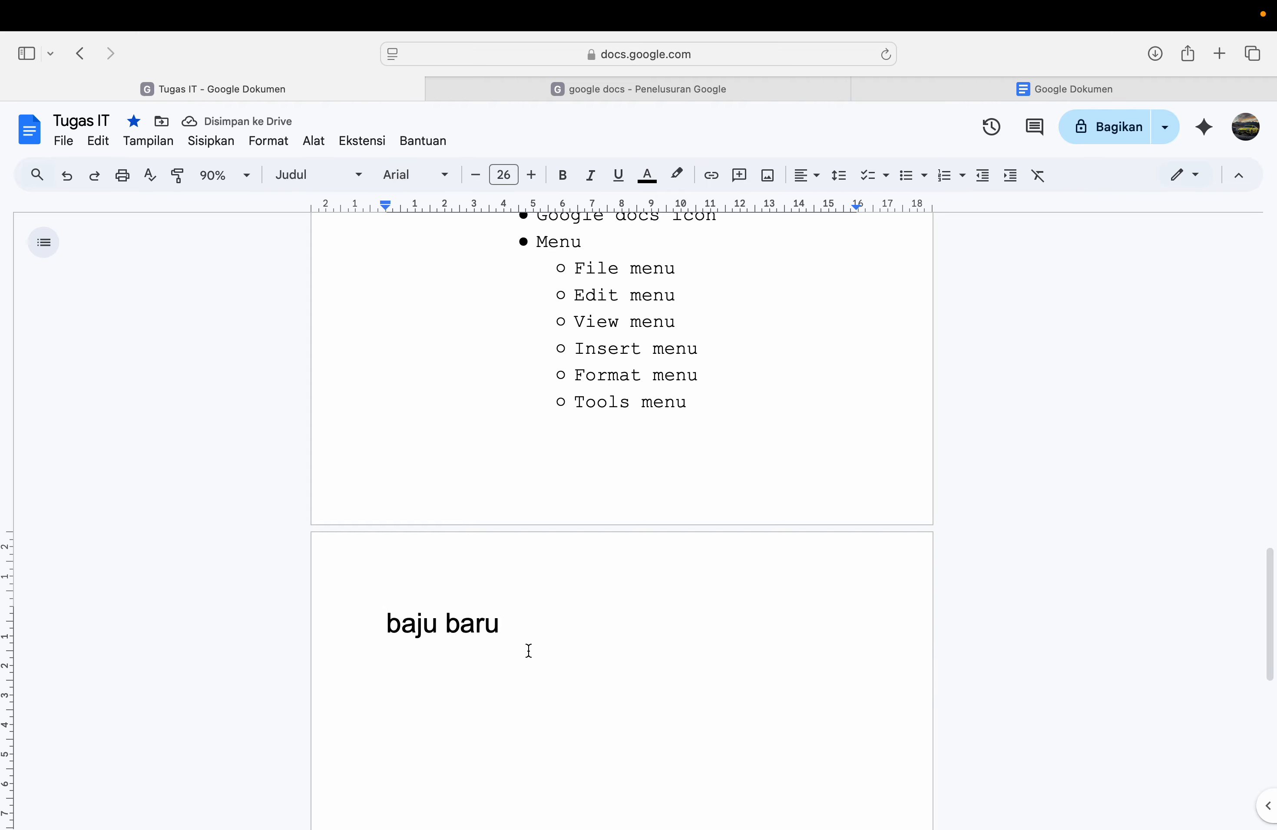
Step: Change the font of the title "baju baru" to Courier New
drag(502, 625, 376, 627)
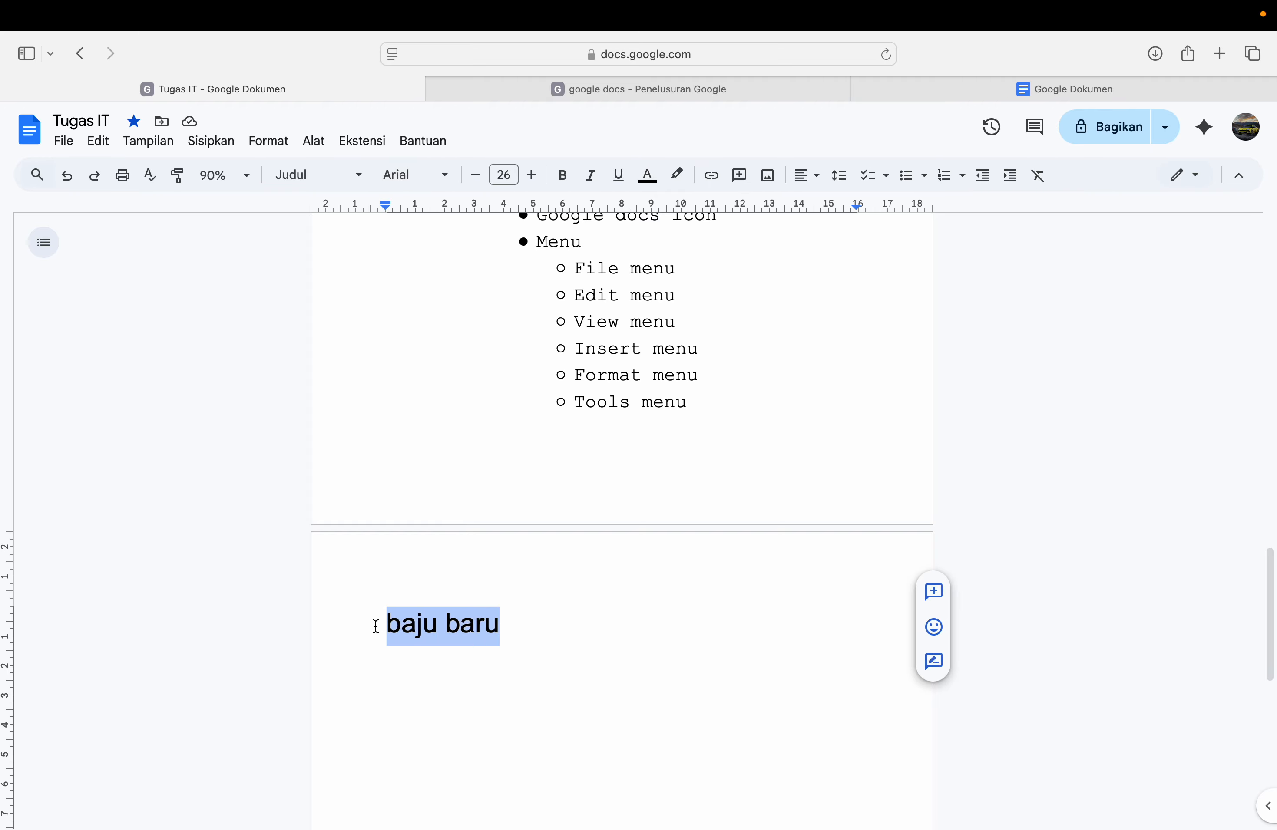
click(406, 179)
mouse_move(428, 382)
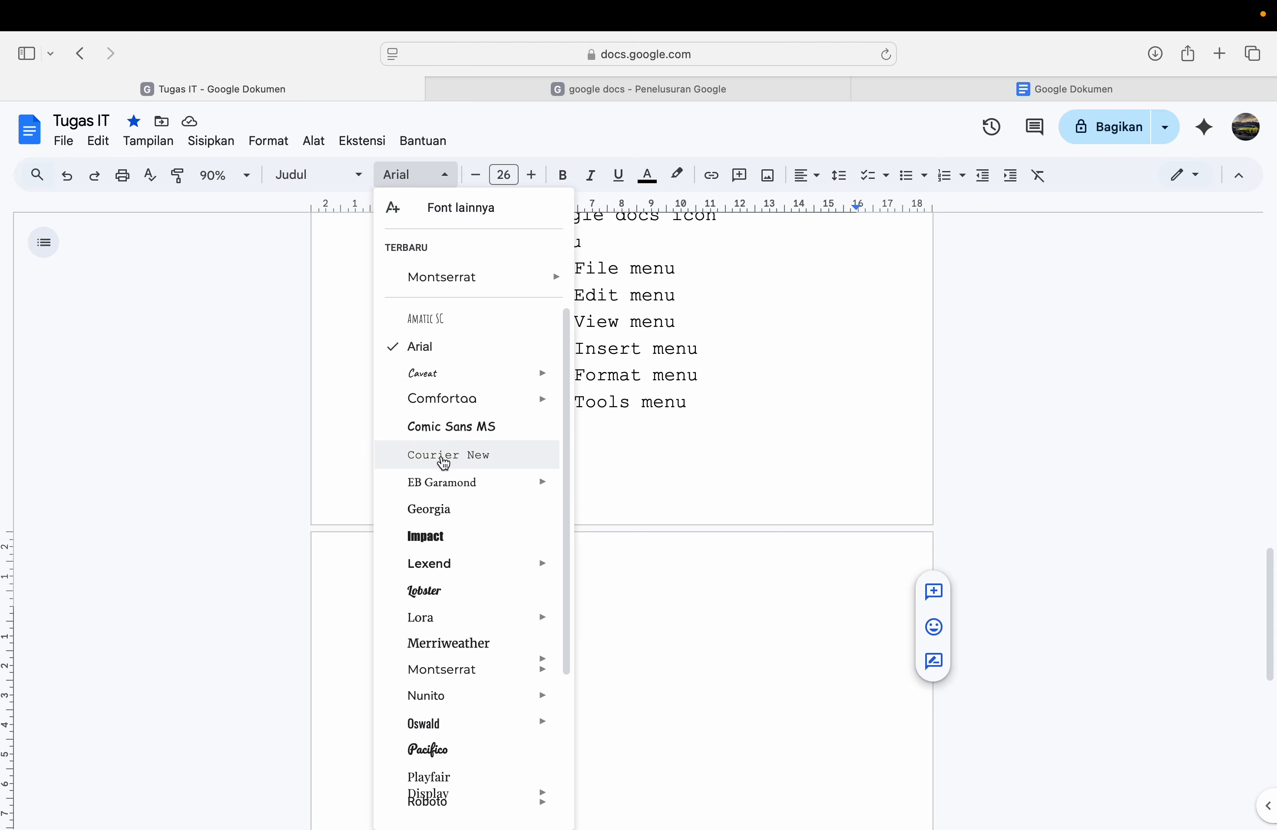
click(444, 462)
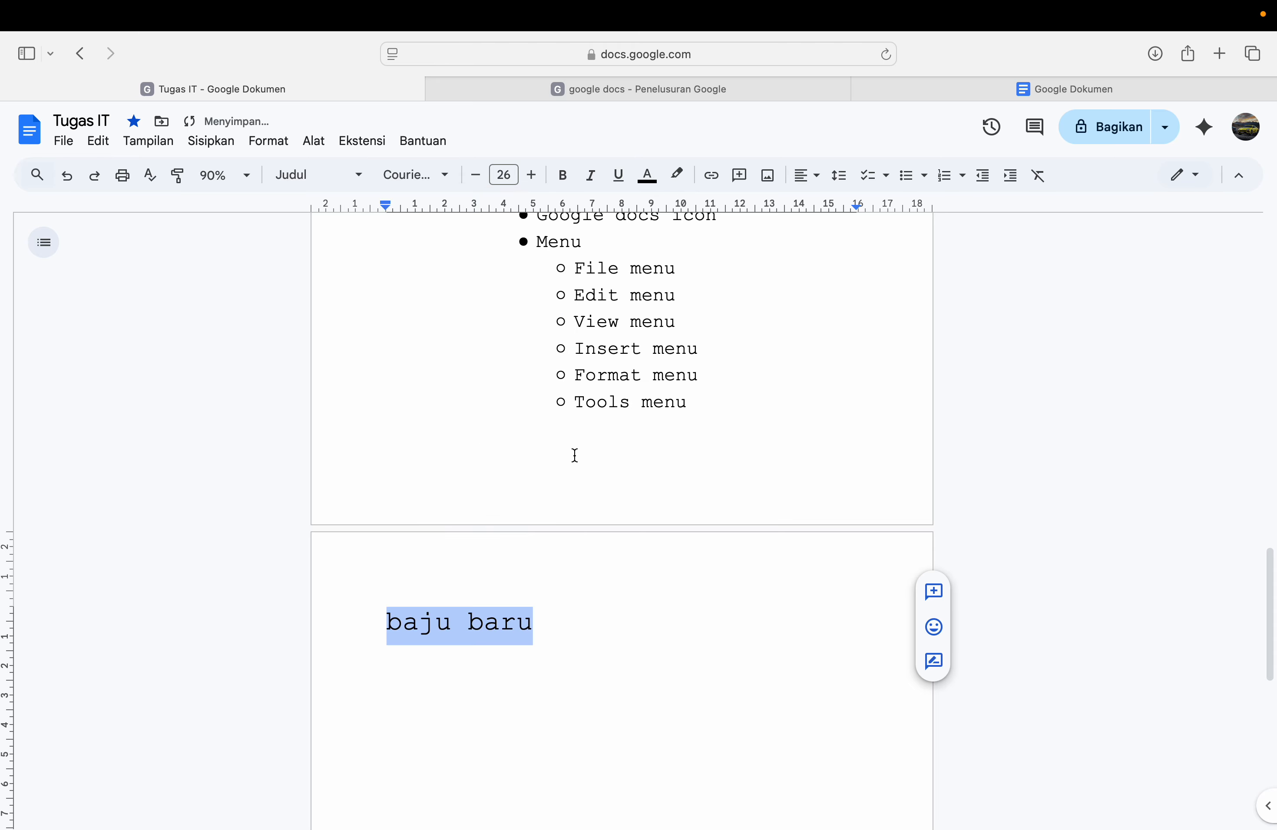
click(362, 627)
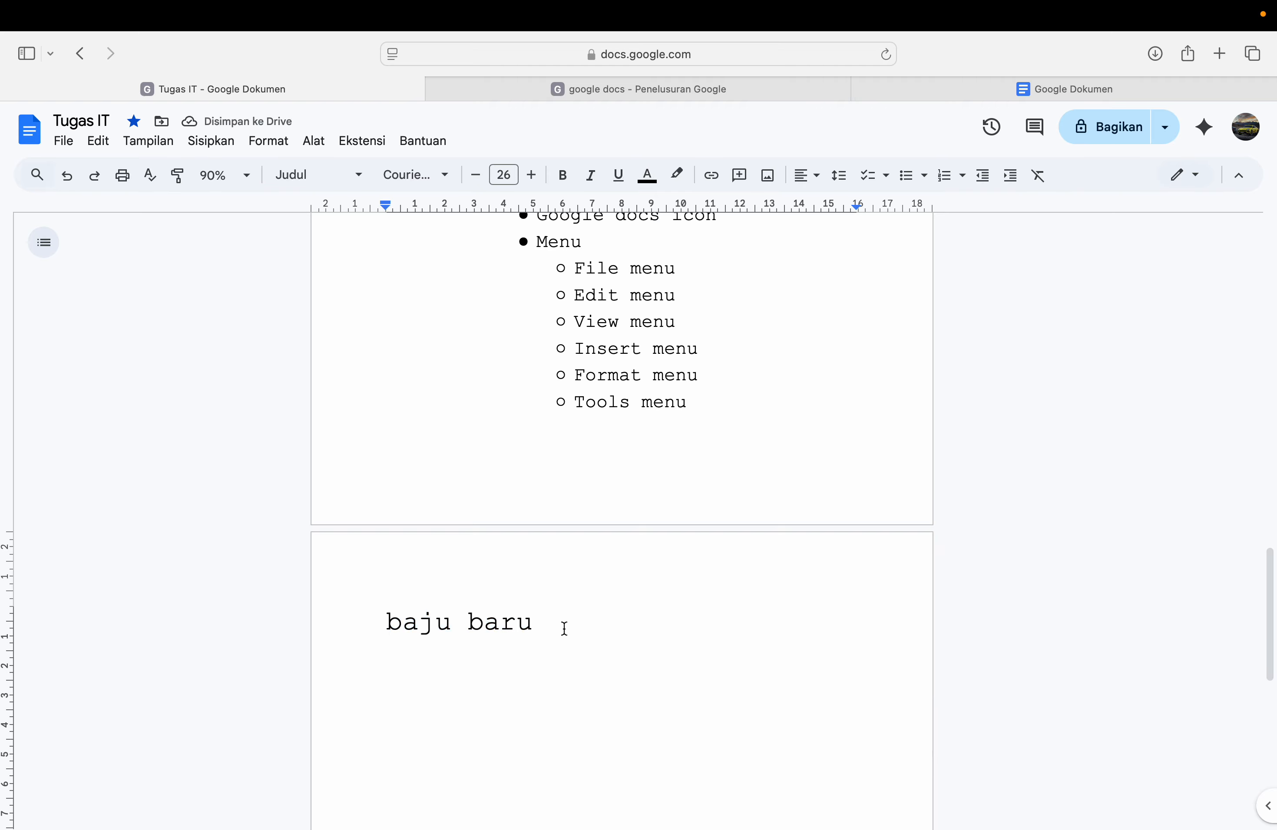
Step: Delete "baju baru" character by character together with its page break, and undo the deletion
click(540, 623)
key(BackSpace)
key(BackSpace)
key(BackSpace)
key(BackSpace)
key(BackSpace)
key(BackSpace)
key(BackSpace)
key(BackSpace)
key(BackSpace)
key(BackSpace)
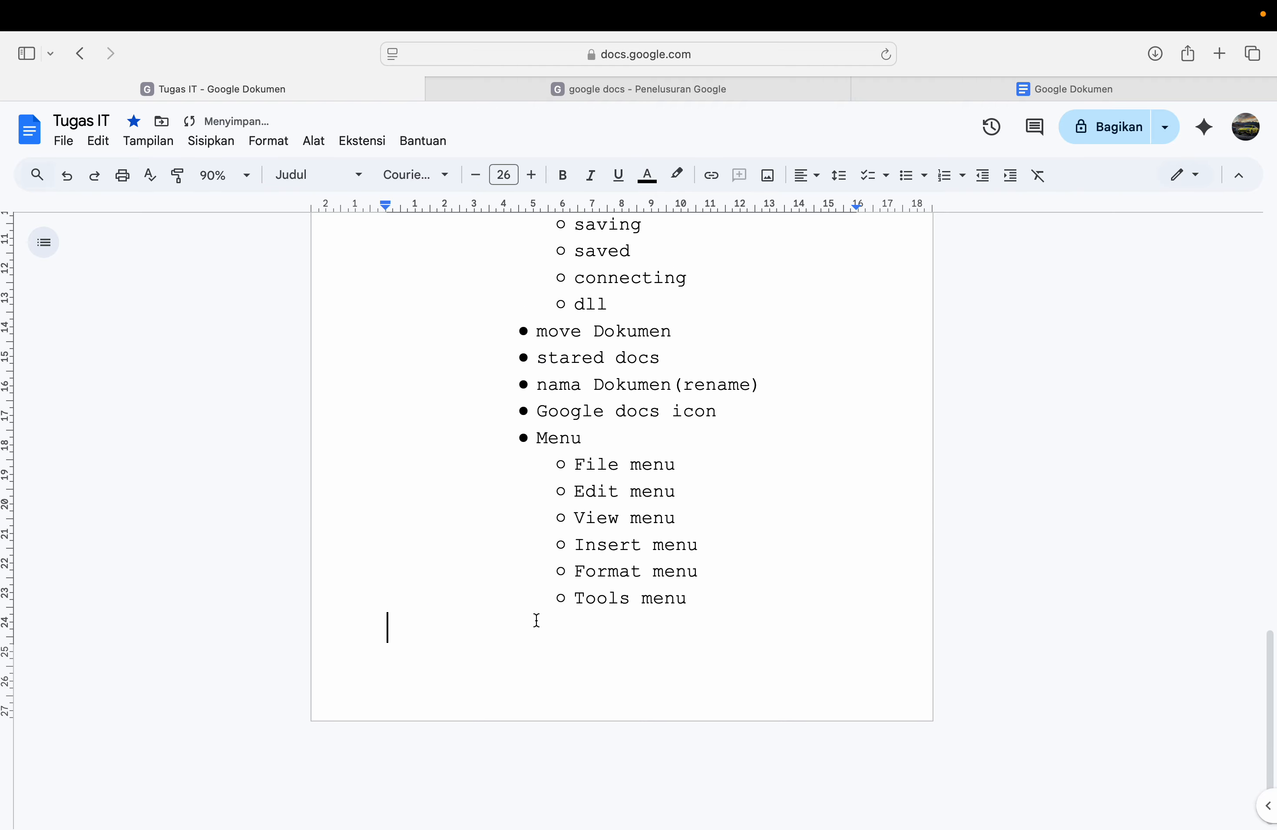
key(super+z)
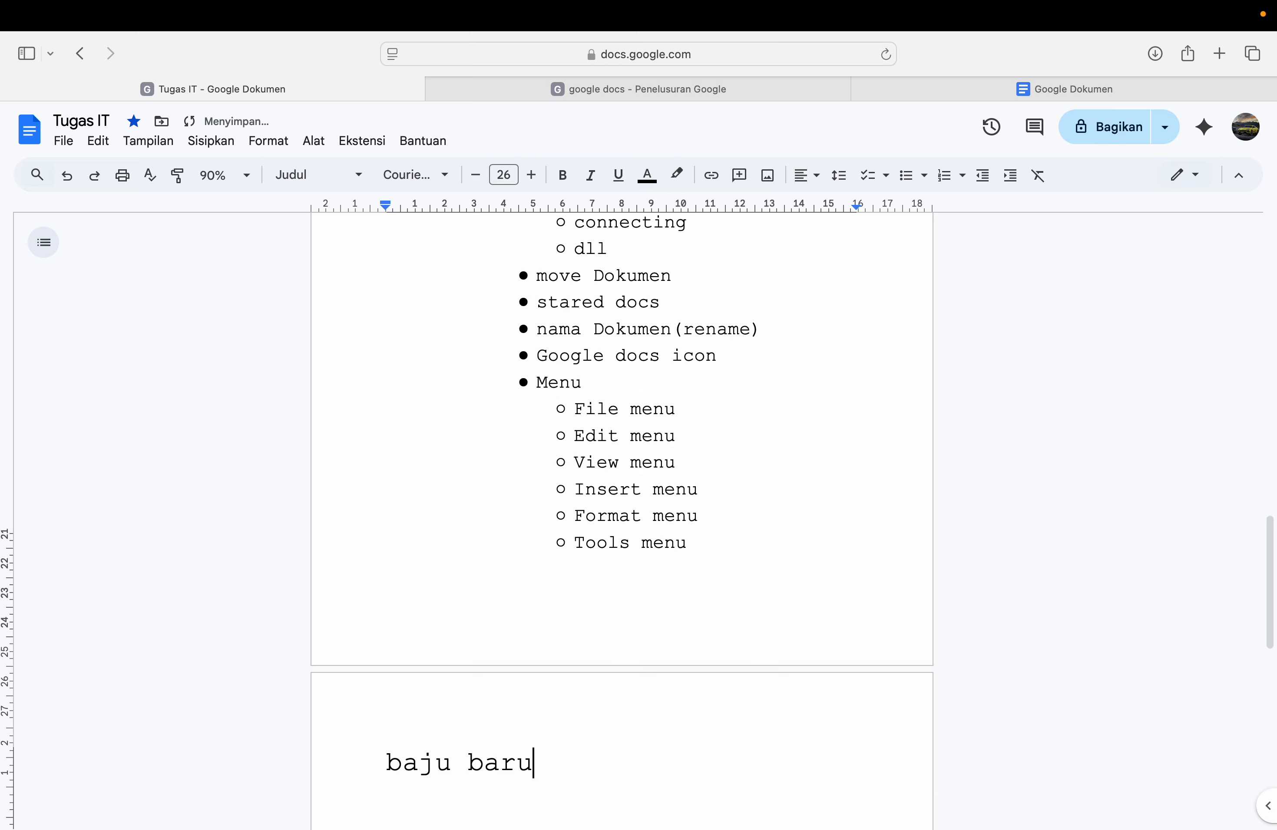
Step: Replace "baju baru" on the third page with the single word "baju"
key(shift+alt+Left)
key(shift+alt+Left)
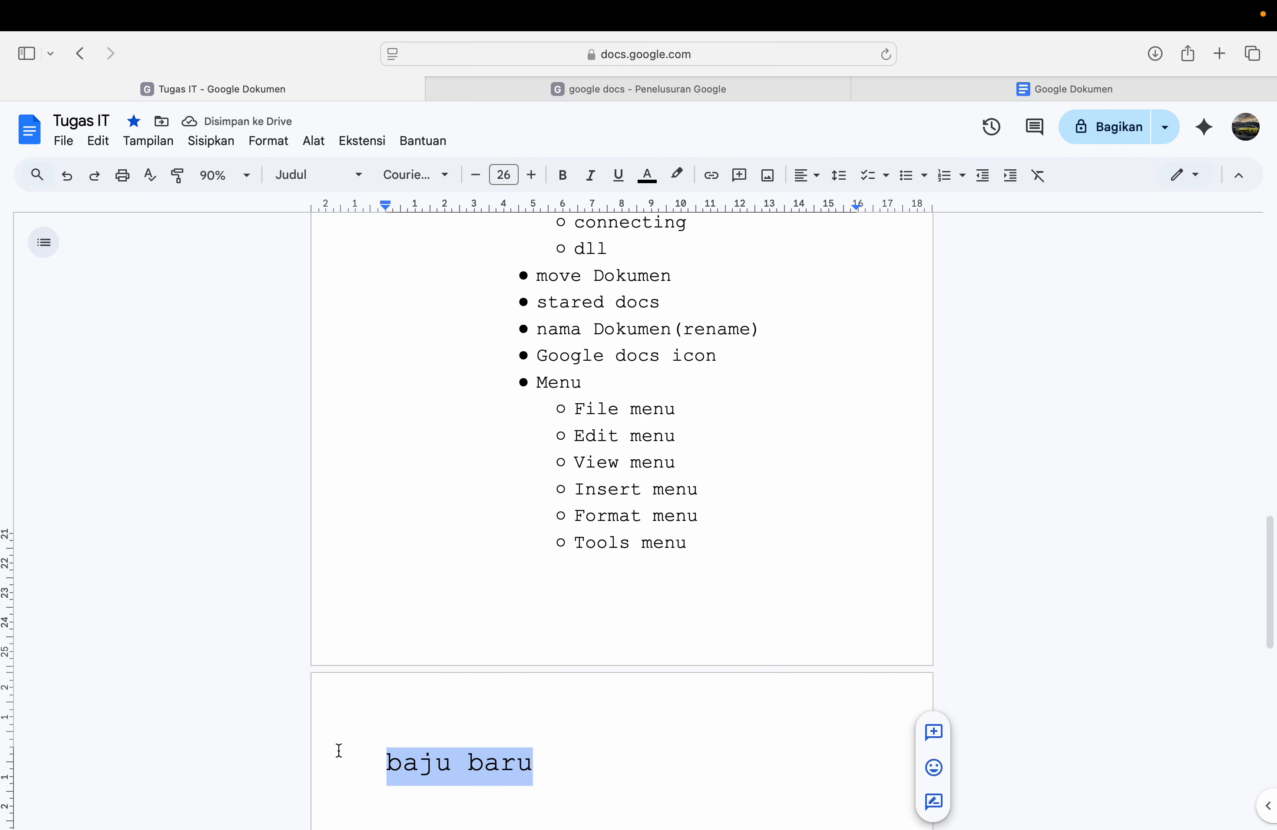
key(BackSpace)
scroll(484, 706, down, 4)
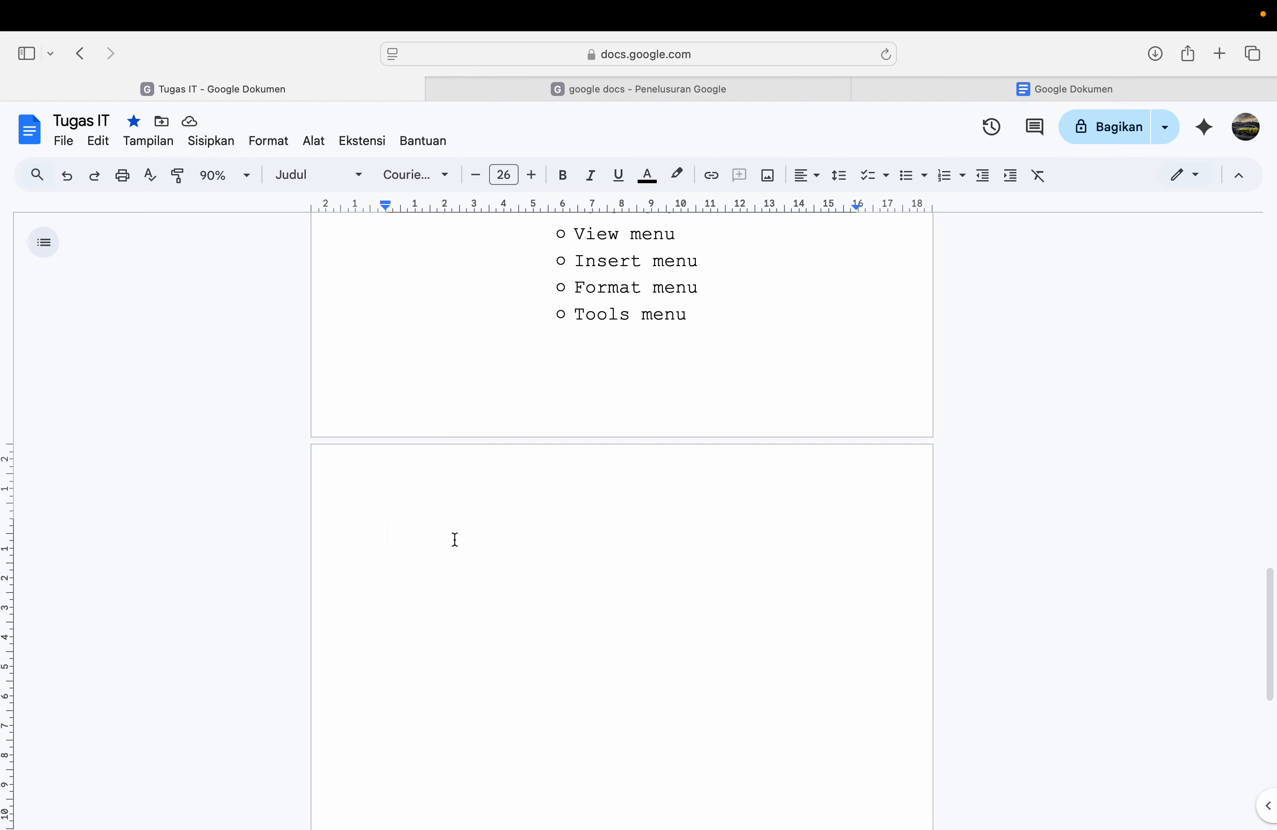
text(bajuu)
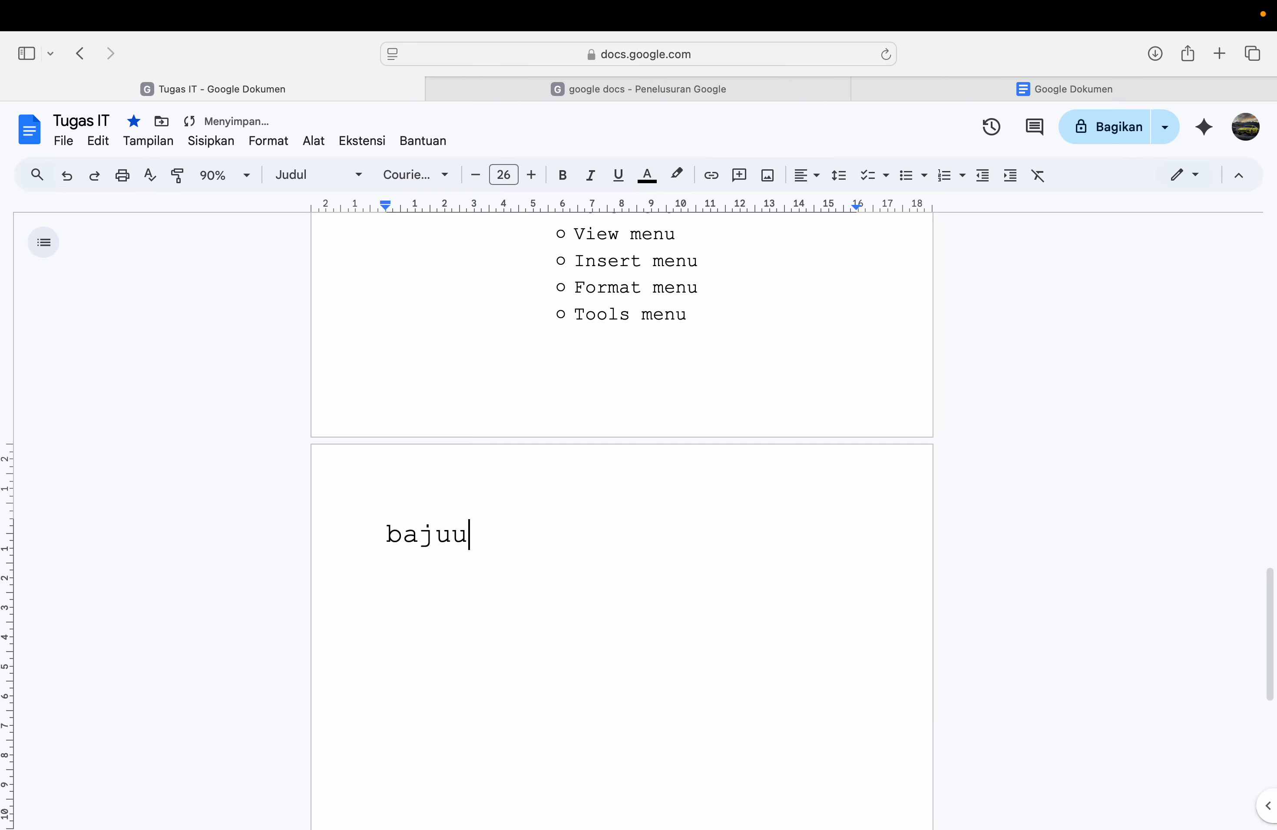
key(BackSpace)
Step: Reduce the font size of "baju" on the third page to 16
drag(446, 542, 376, 550)
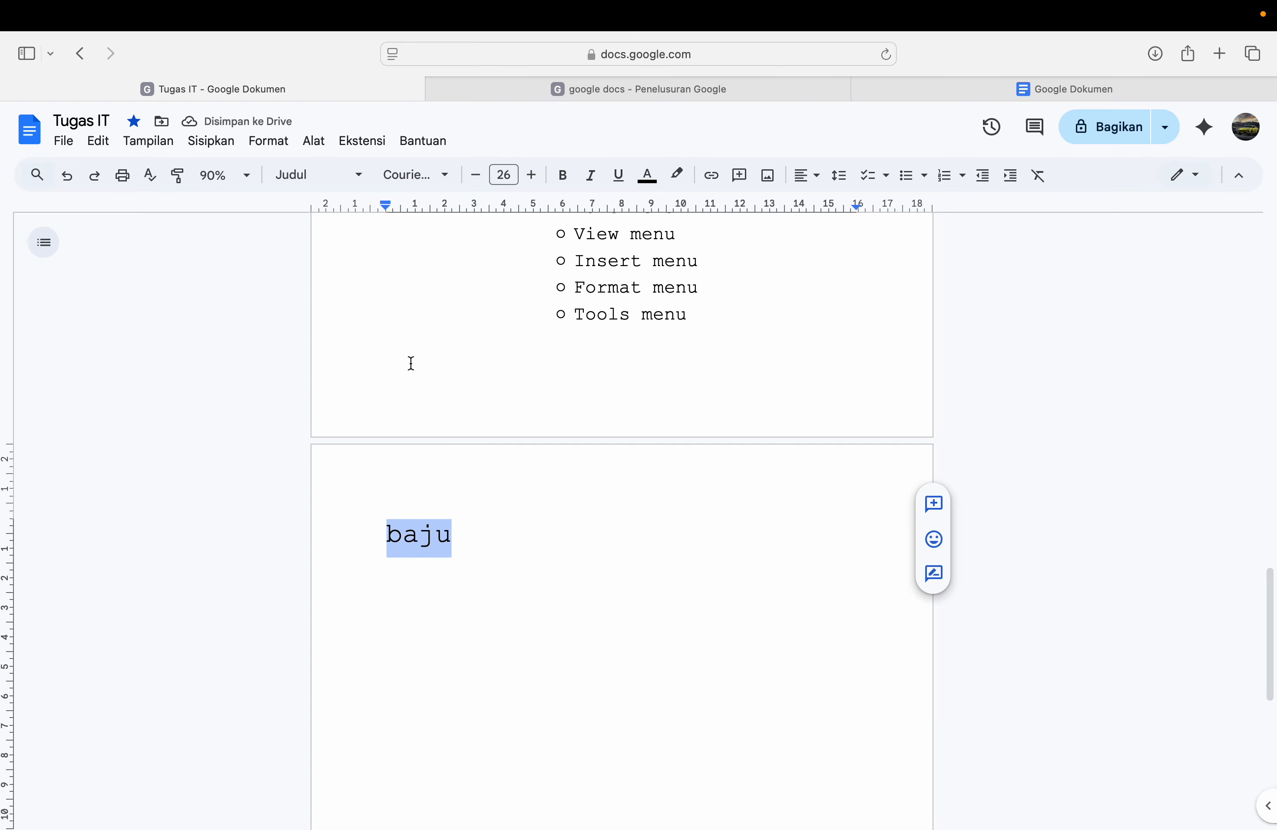
click(475, 174)
click(475, 174)
click(476, 174)
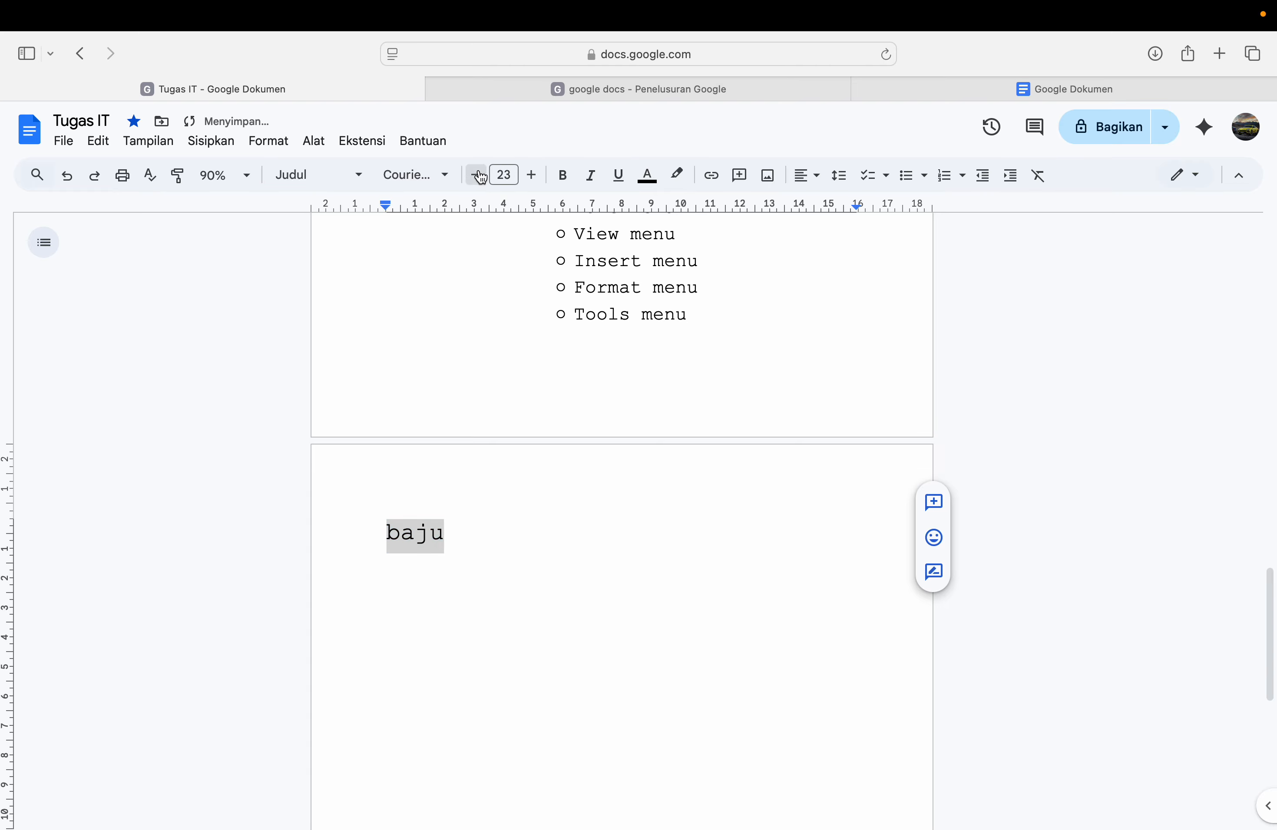
click(475, 174)
click(475, 174)
click(476, 175)
click(476, 175)
click(476, 174)
click(476, 175)
click(476, 175)
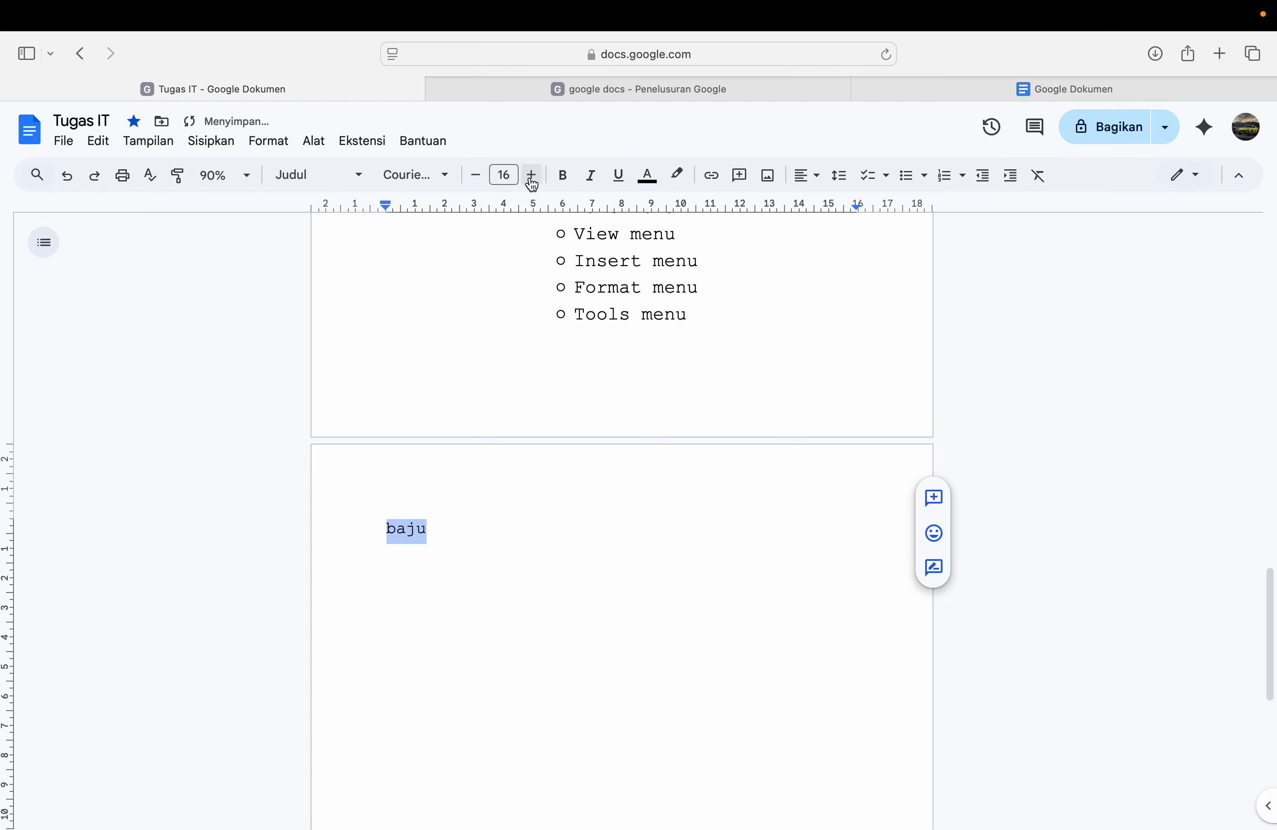
click(532, 176)
click(476, 174)
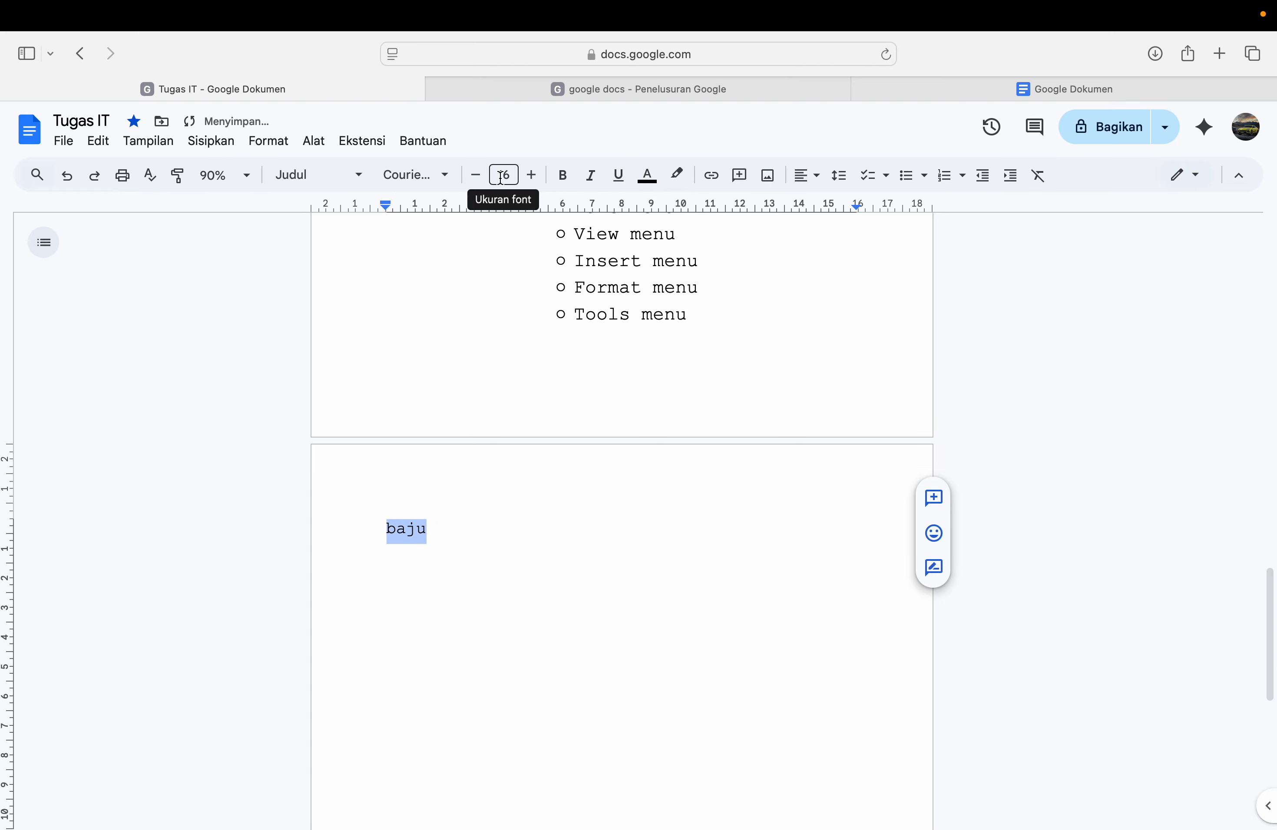
click(1121, 410)
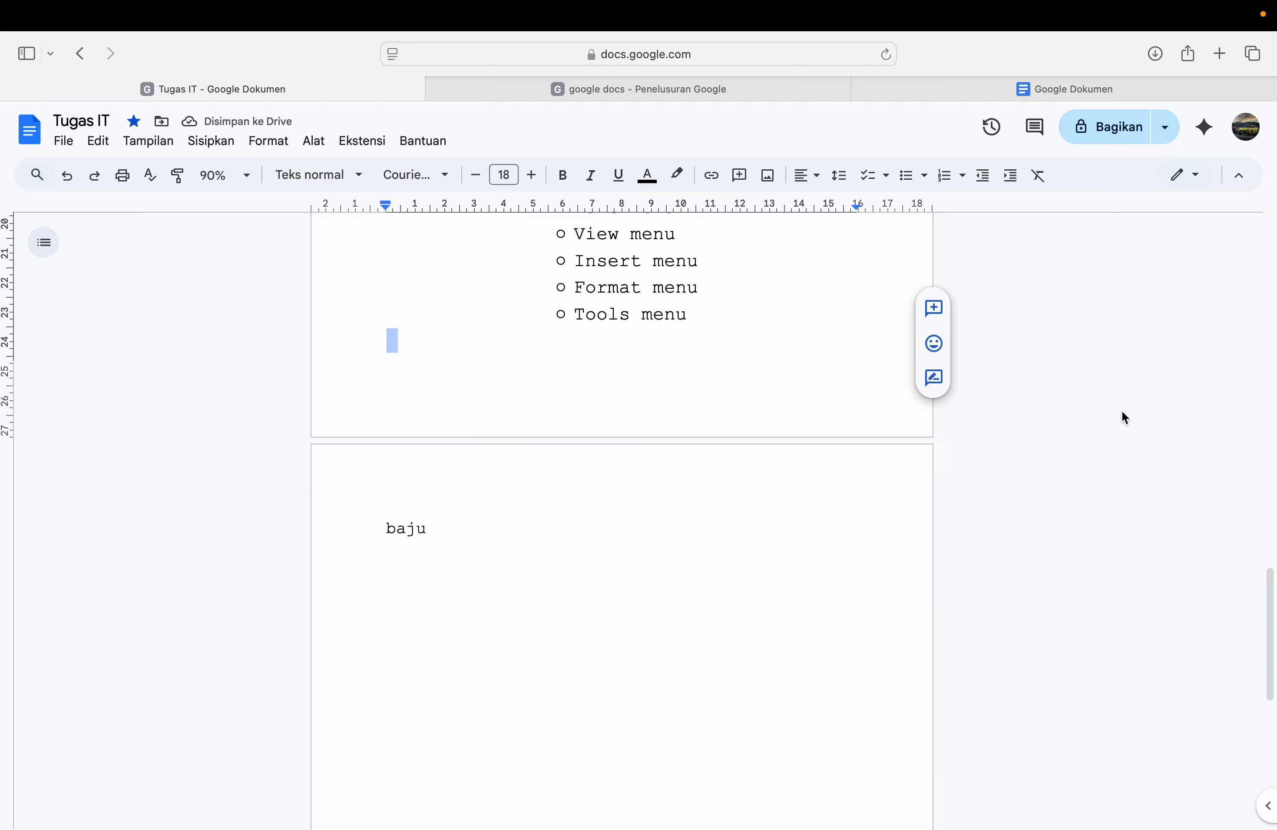
click(1022, 548)
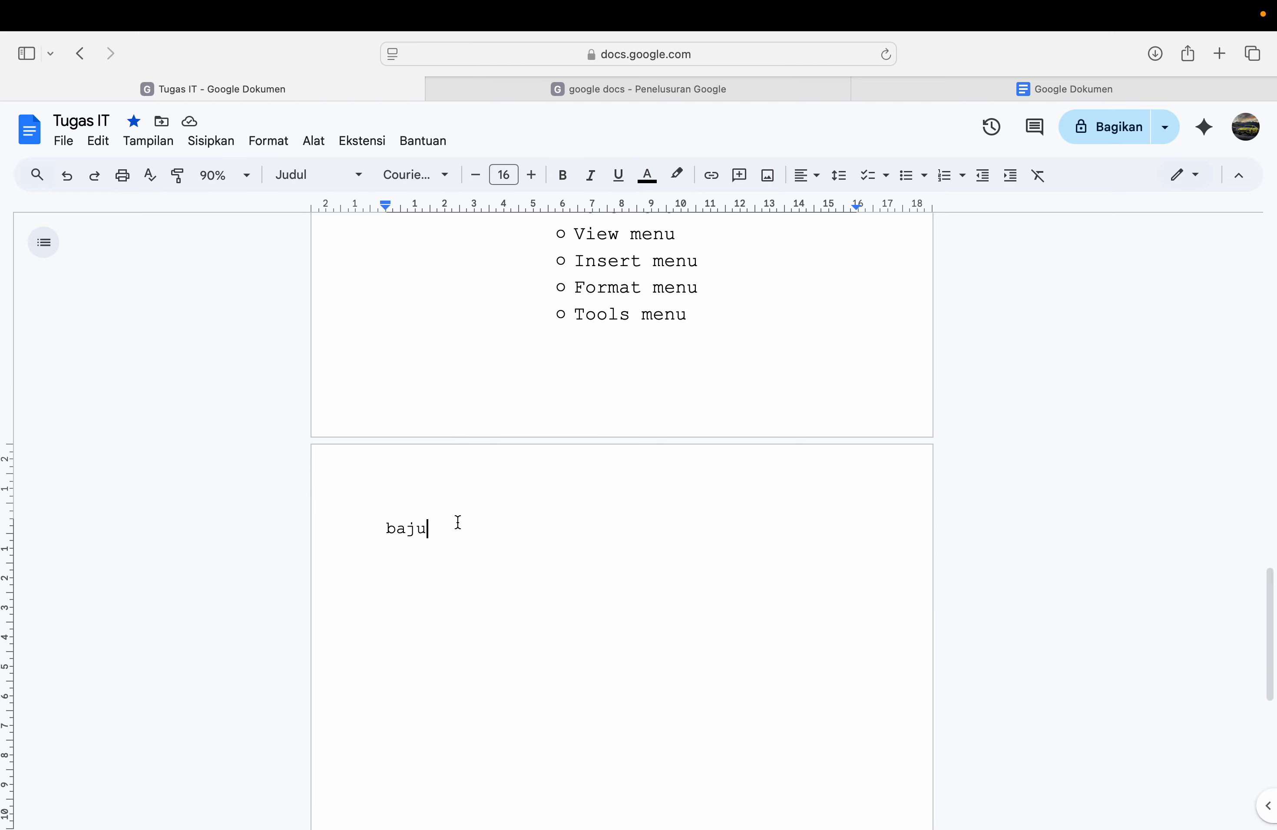
Step: Replace "baju" on the third page with the word "judul"
mouse_move(398, 531)
mouse_down()
mouse_move(436, 536)
mouse_move(379, 531)
mouse_up()
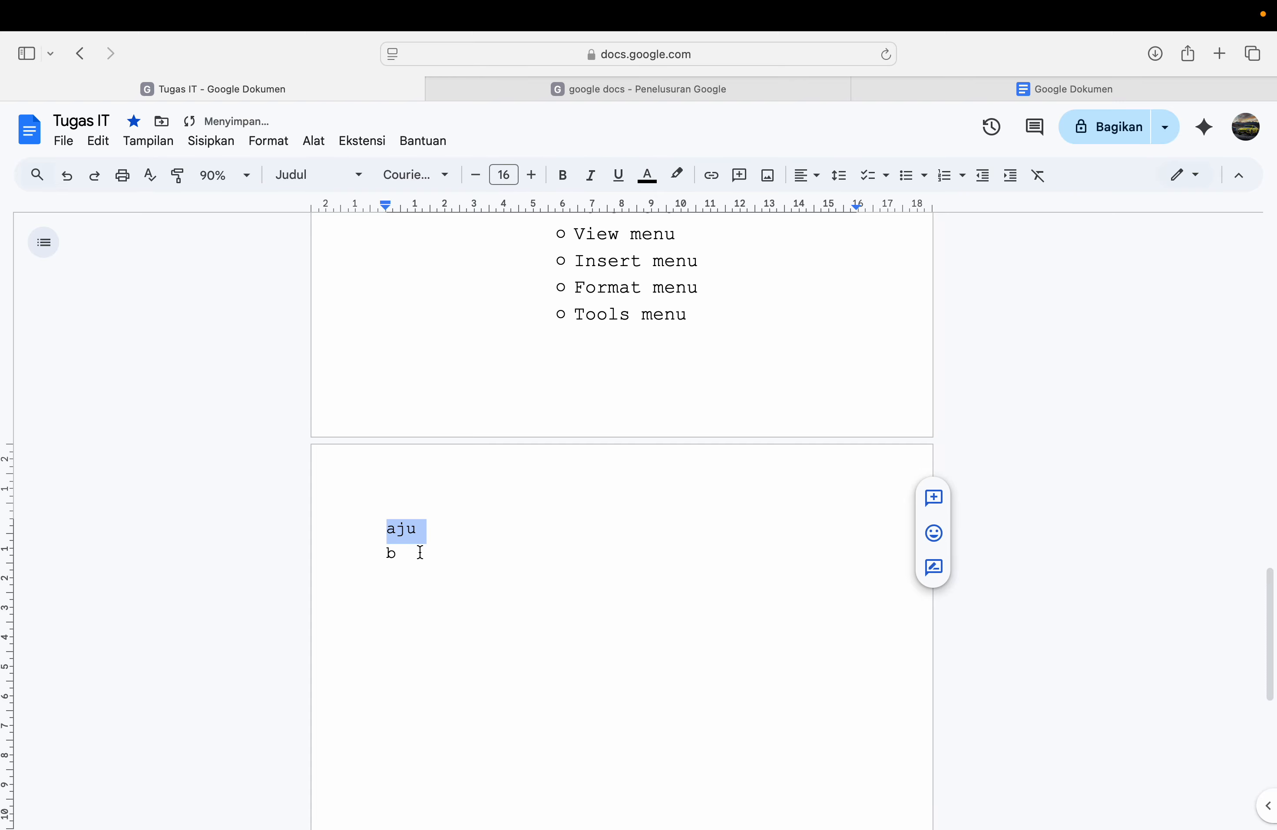
key(BackSpace)
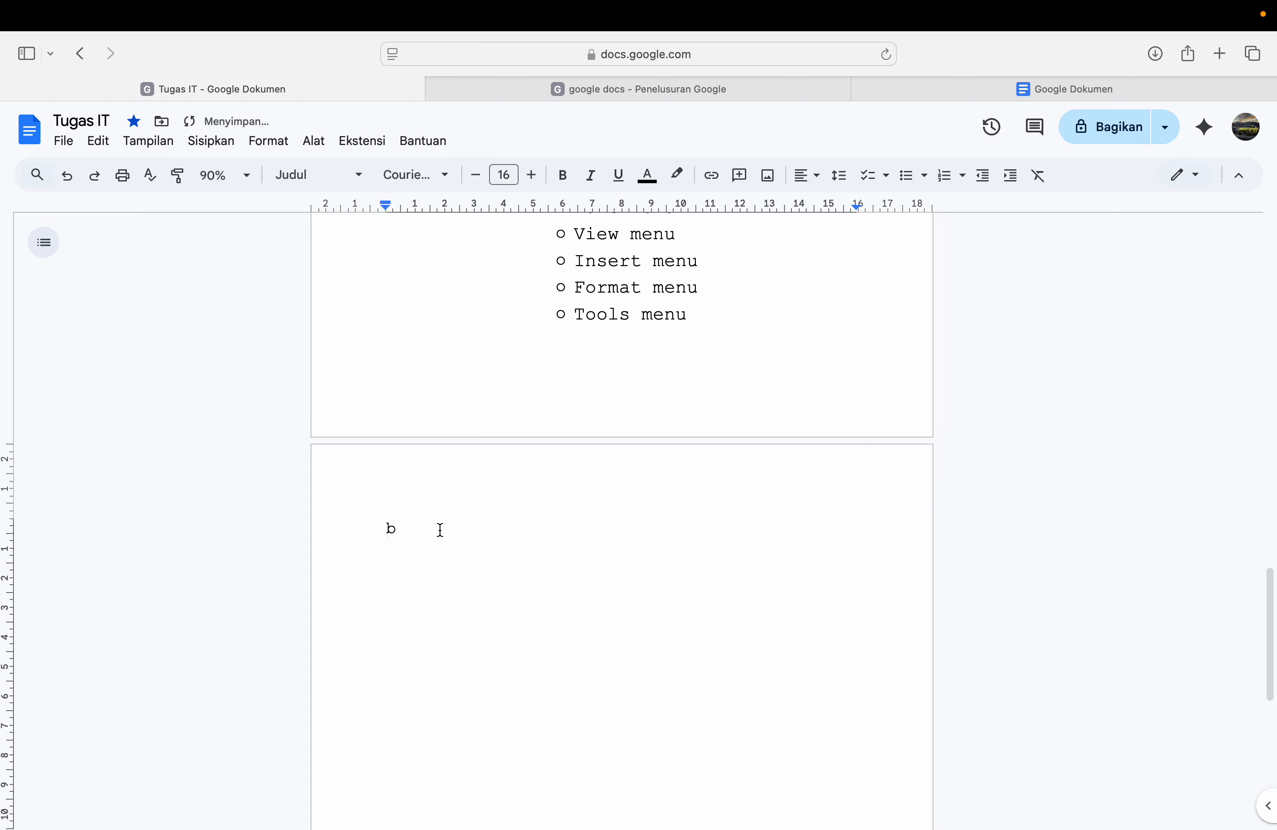
double_click(397, 530)
key(BackSpace)
text(judul)
Step: Make the word "judul" bold, and delete it from the third page
drag(450, 547, 384, 532)
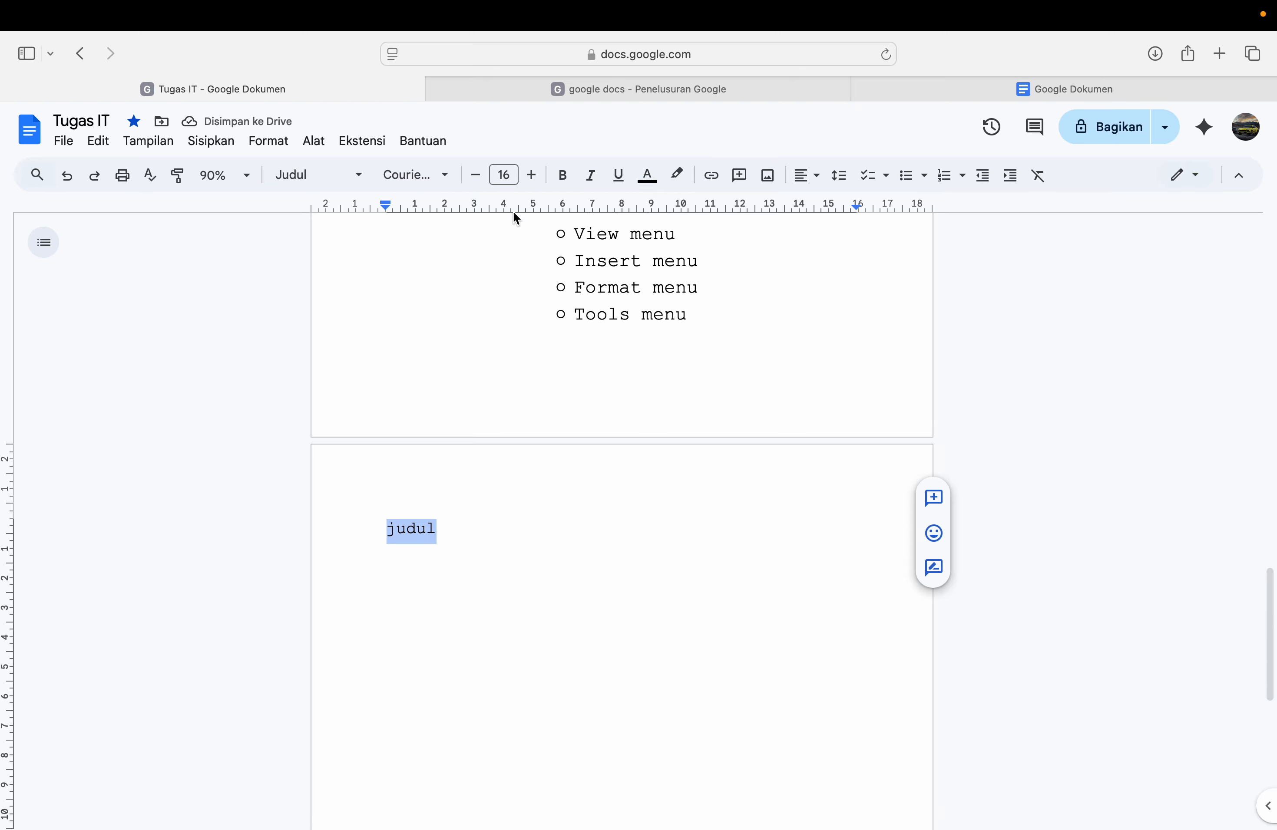
click(562, 174)
drag(449, 533, 391, 537)
key(BackSpace)
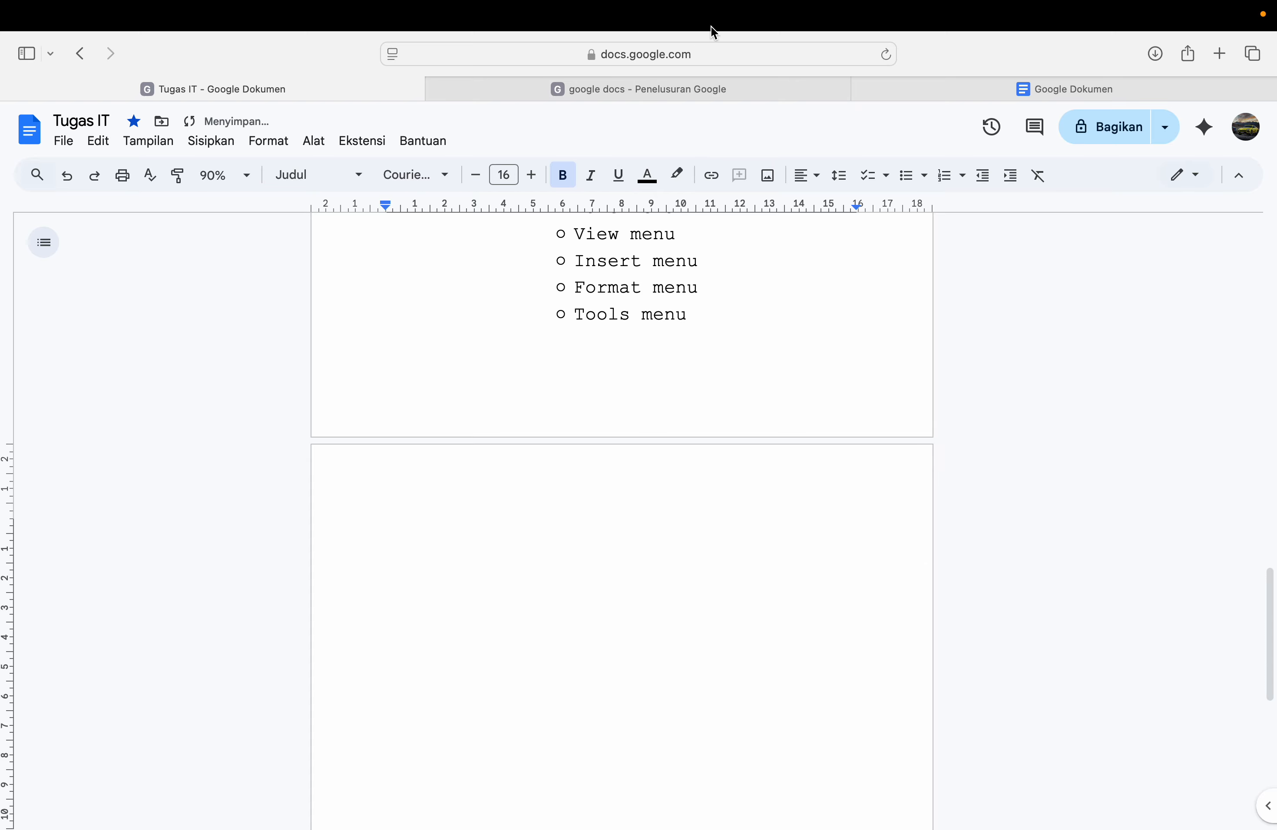
Step: Turn bold off and write the word "judul" again on the third page
click(564, 180)
text(judul)
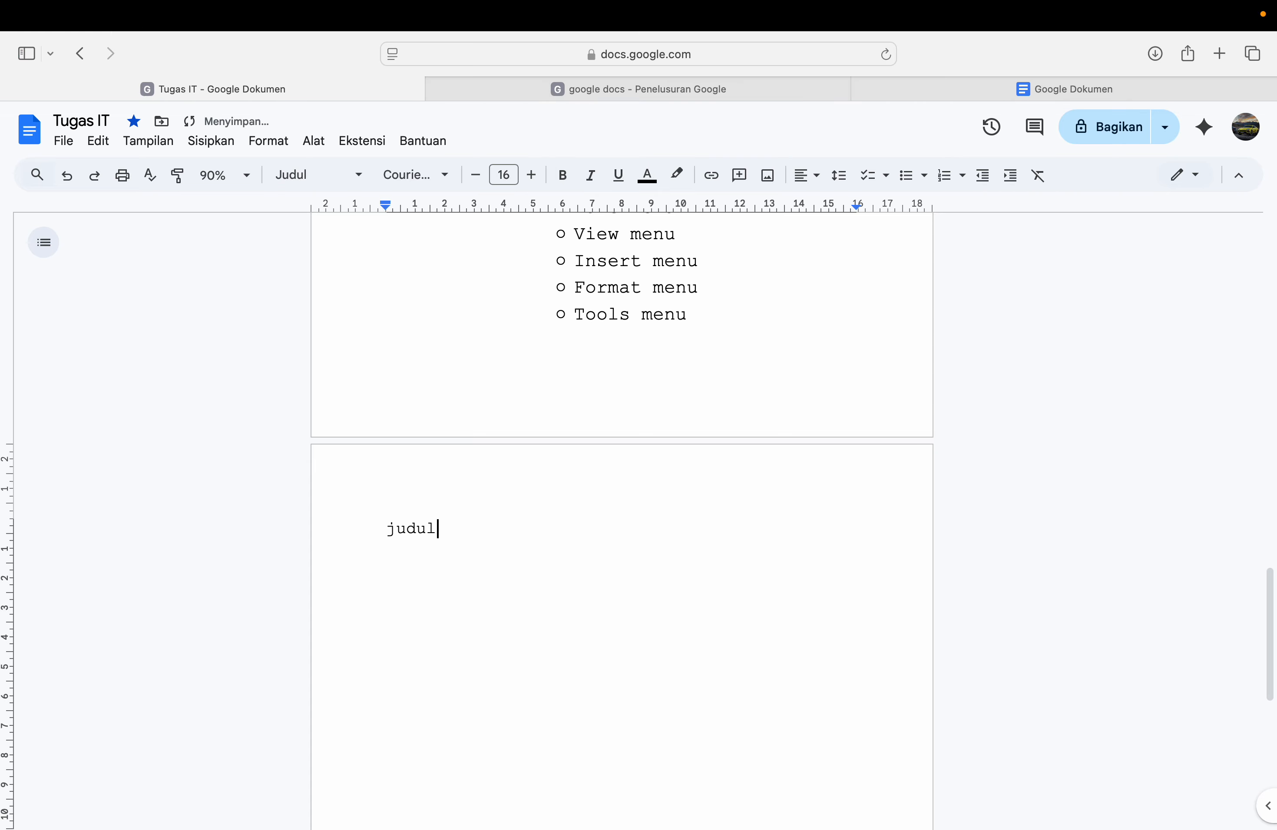
key(BackSpace)
key(BackSpace)
key(BackSpace)
key(BackSpace)
key(BackSpace)
text(judu)
Step: Select "judul" and toggle bold on and off several times, ending with bold on
drag(448, 529, 380, 534)
key(super+b)
key(super+b)
key(super+b)
key(super+b)
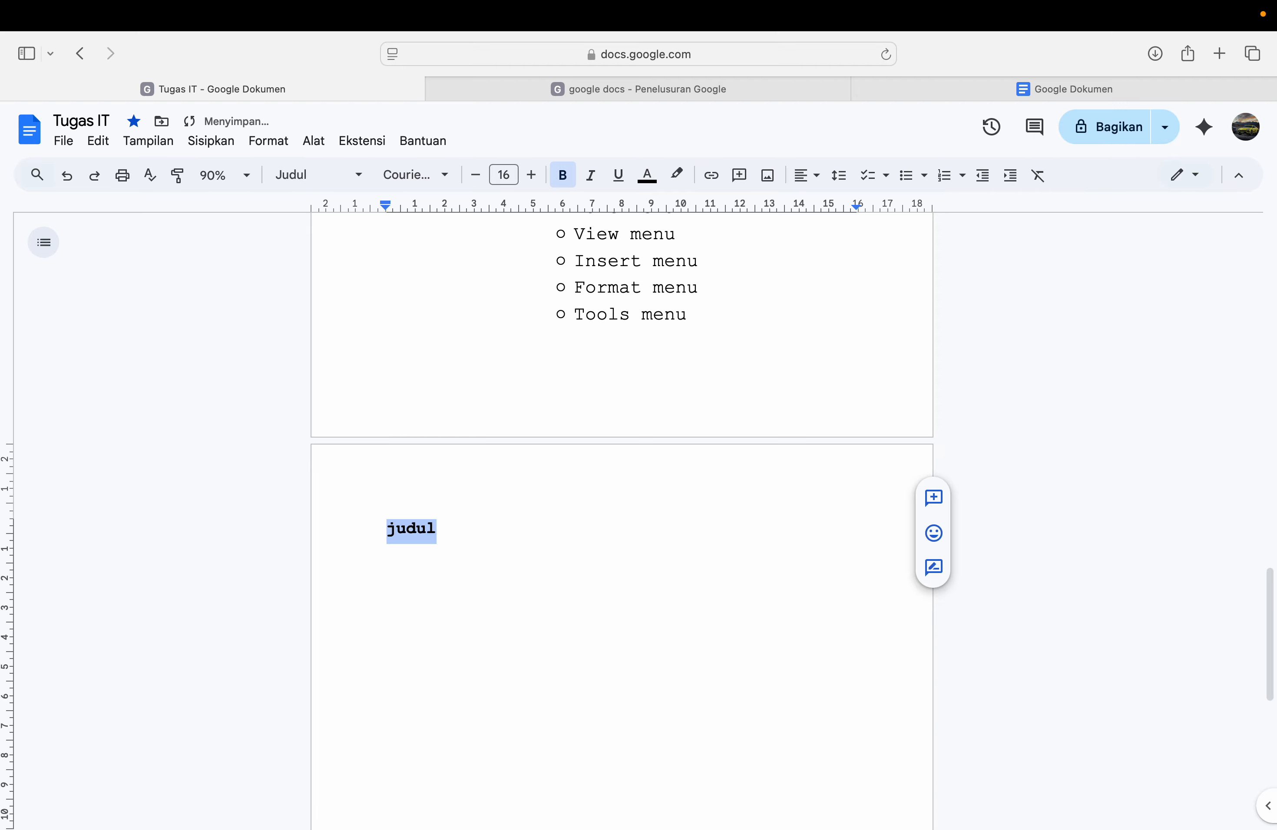
Step: Toggle bold on the selected "judul" several times, and switch italic on and off again
key(super+b)
key(super+b)
key(super+b)
click(589, 184)
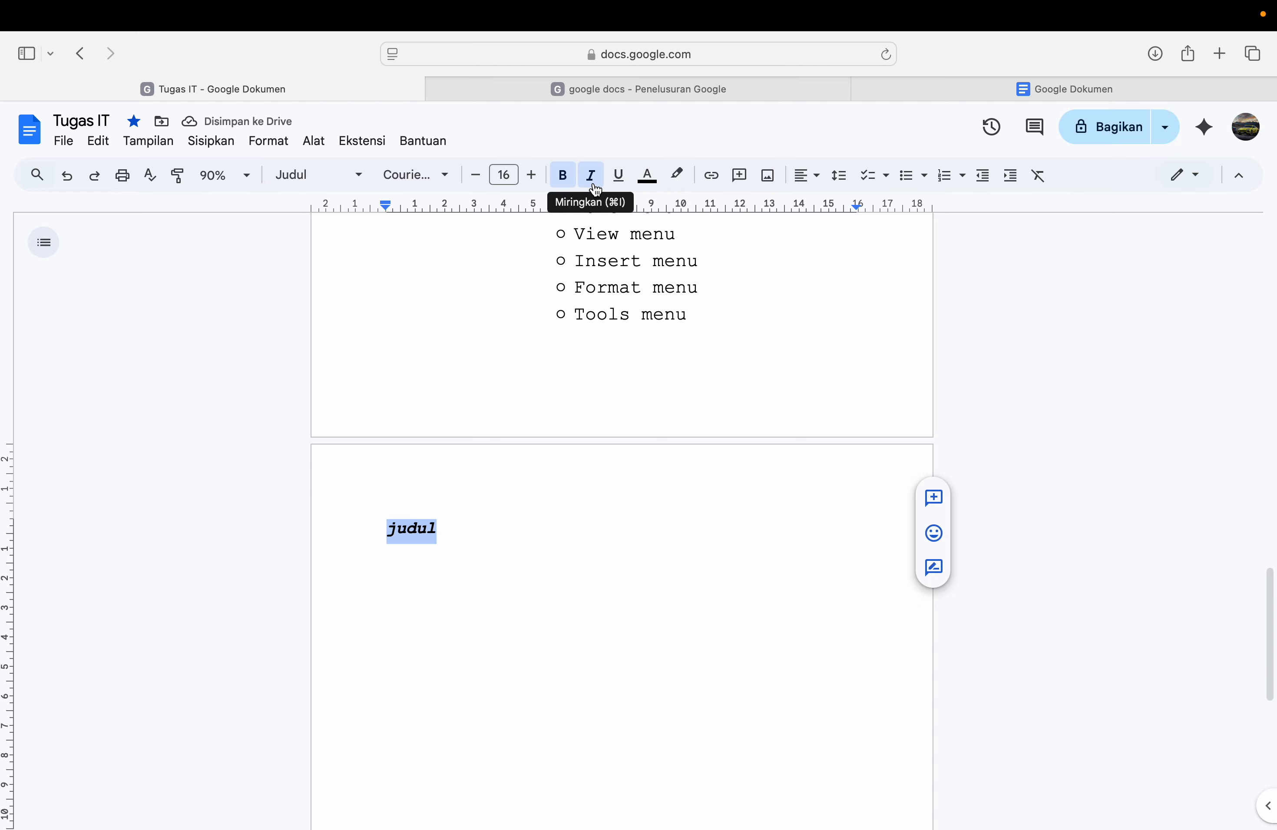
click(595, 189)
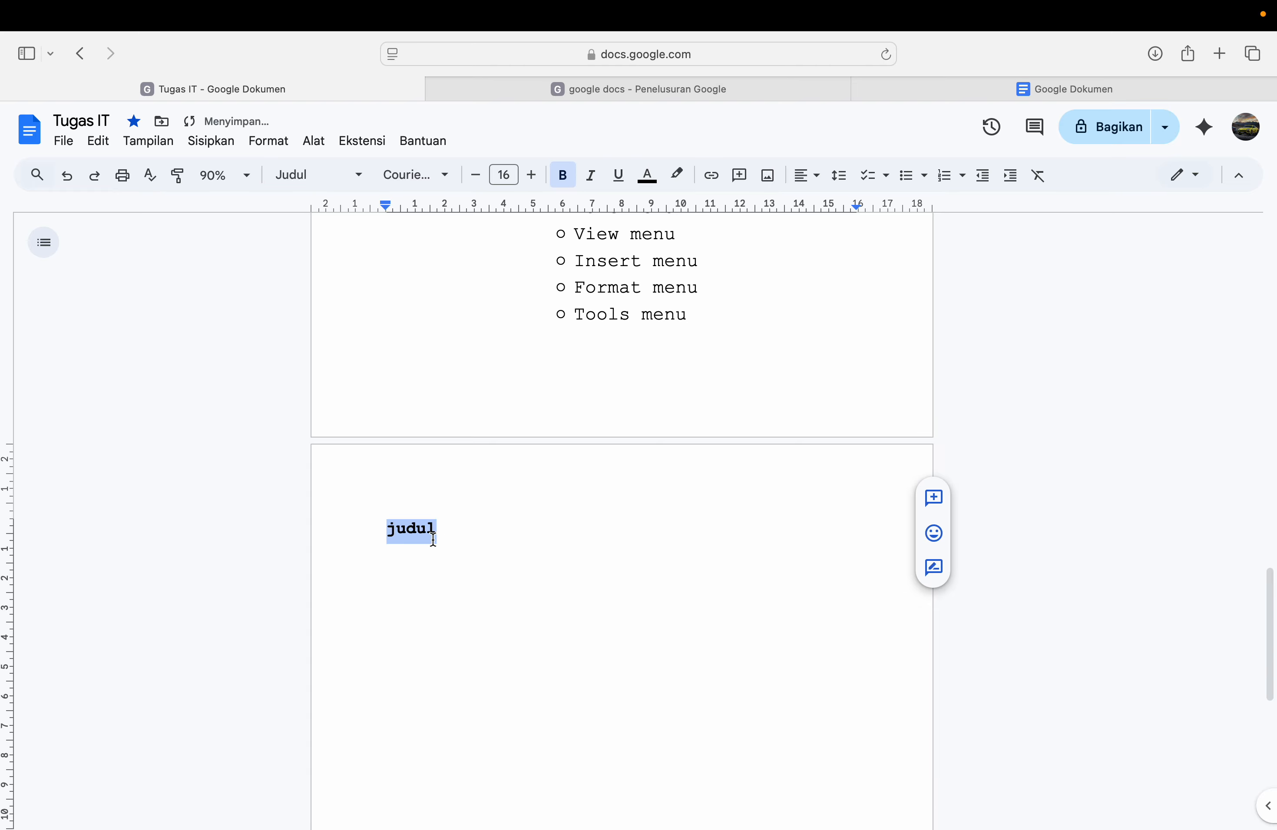
Step: Reselect "judul" on the third page, make it italic and remove its bold formatting
click(441, 556)
drag(441, 531, 340, 533)
click(591, 175)
click(562, 174)
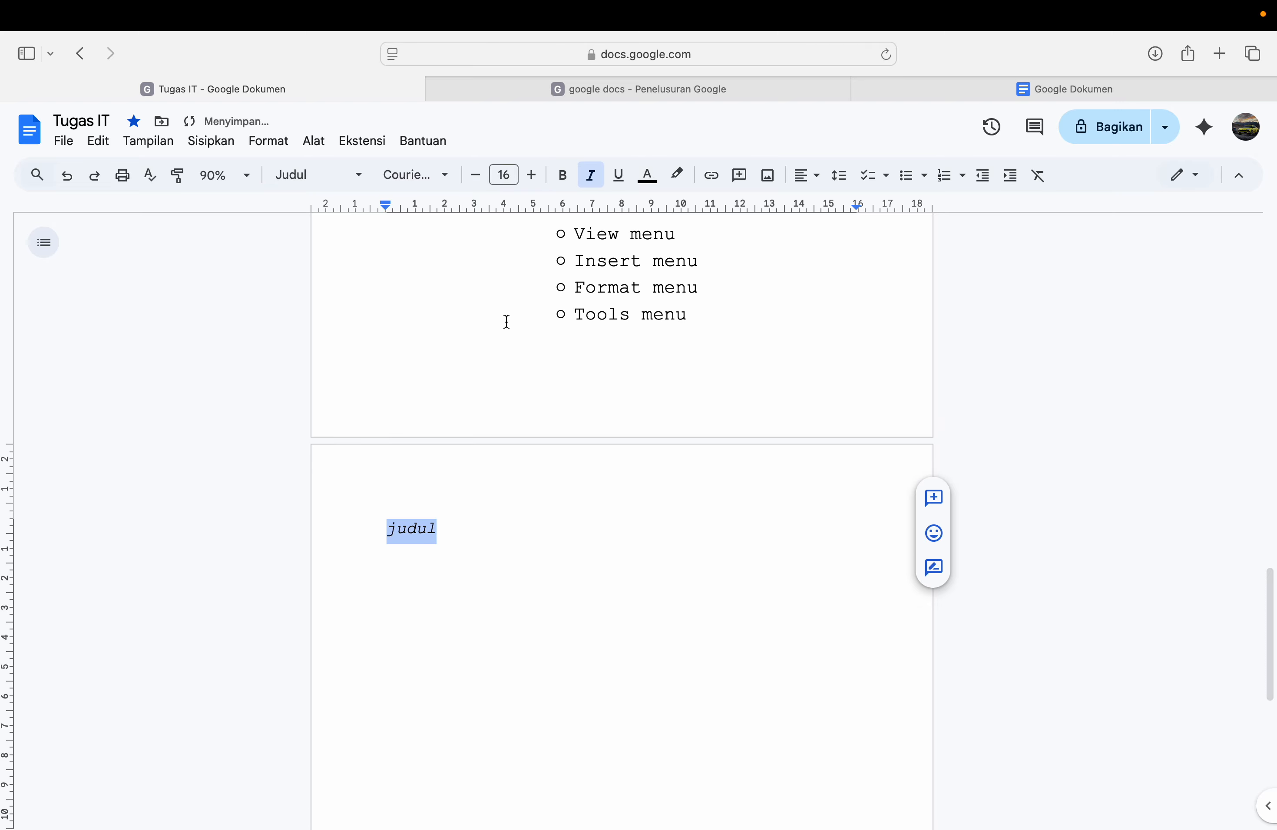
Step: Set the font of "judul" to Arial and remove its italic formatting
click(421, 179)
mouse_move(446, 317)
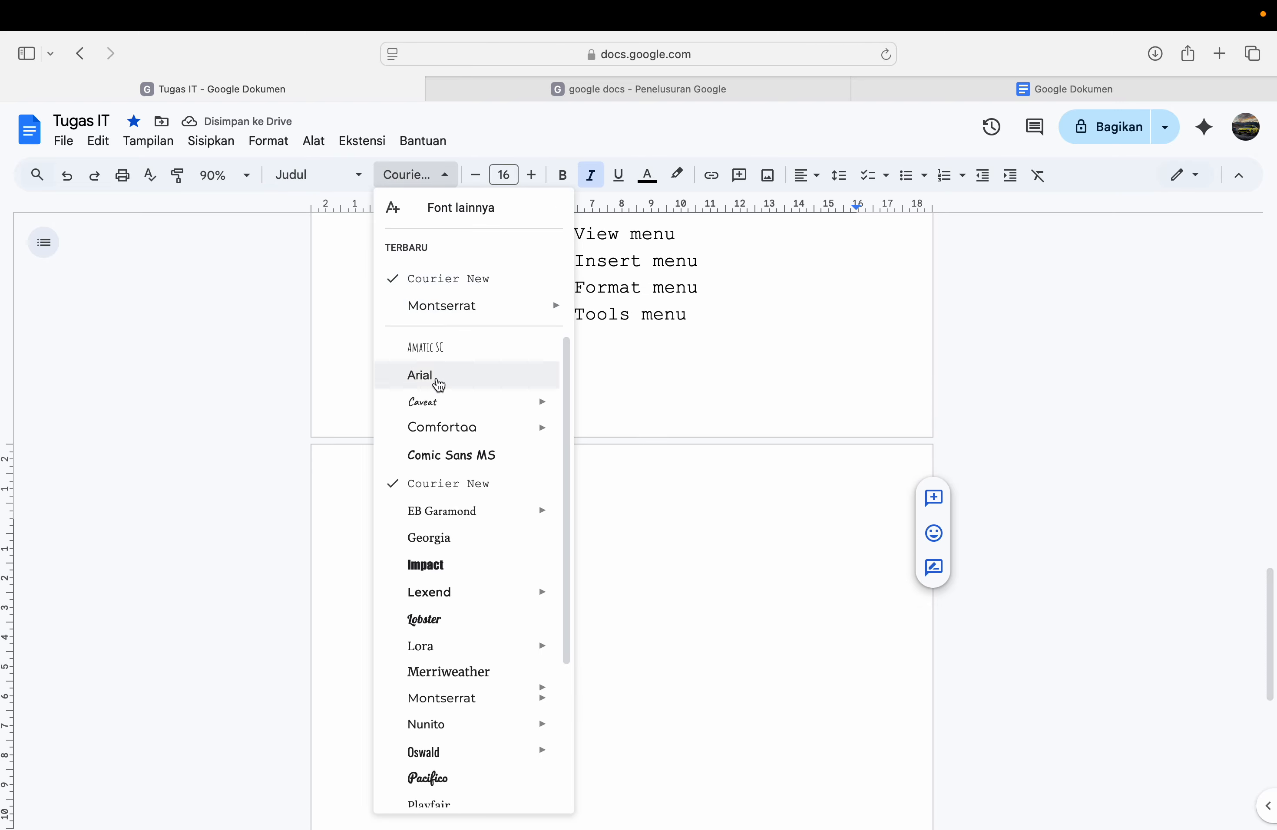
click(435, 376)
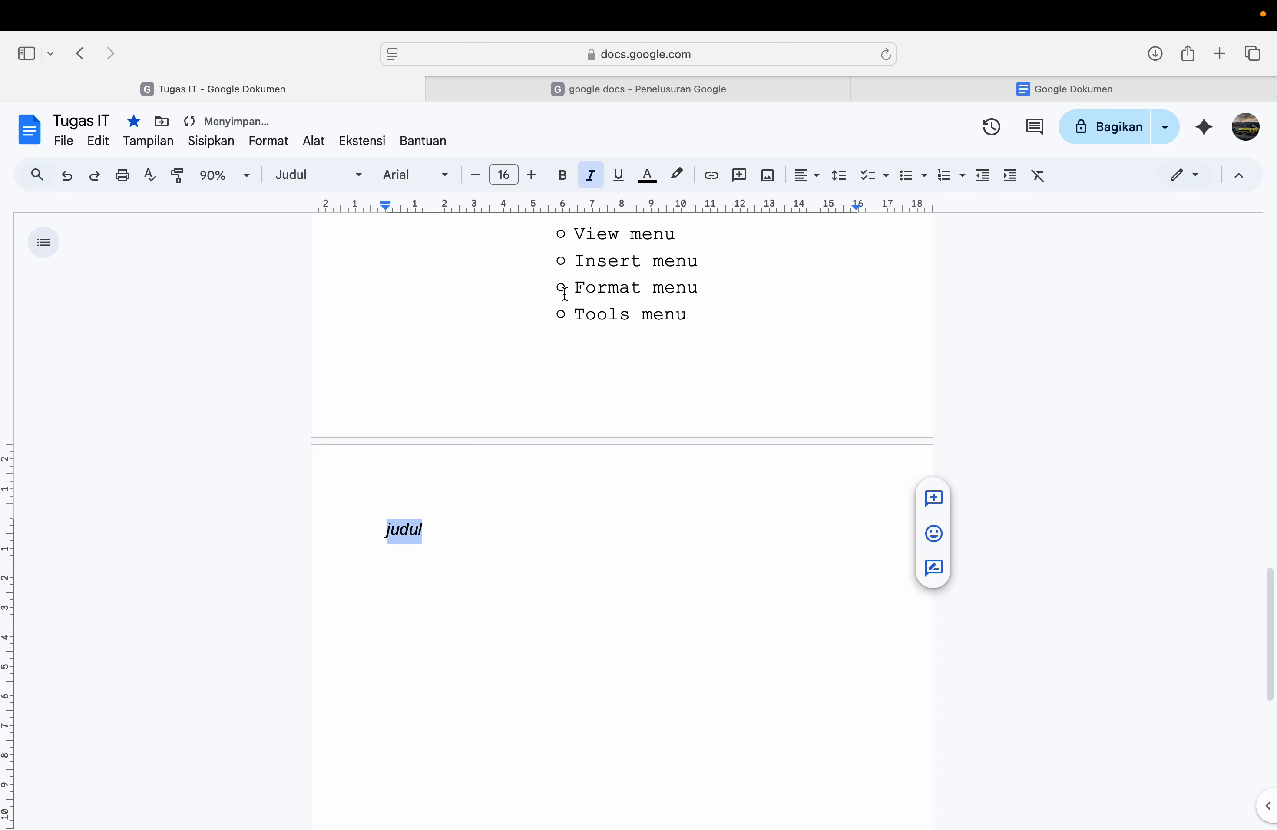
click(589, 176)
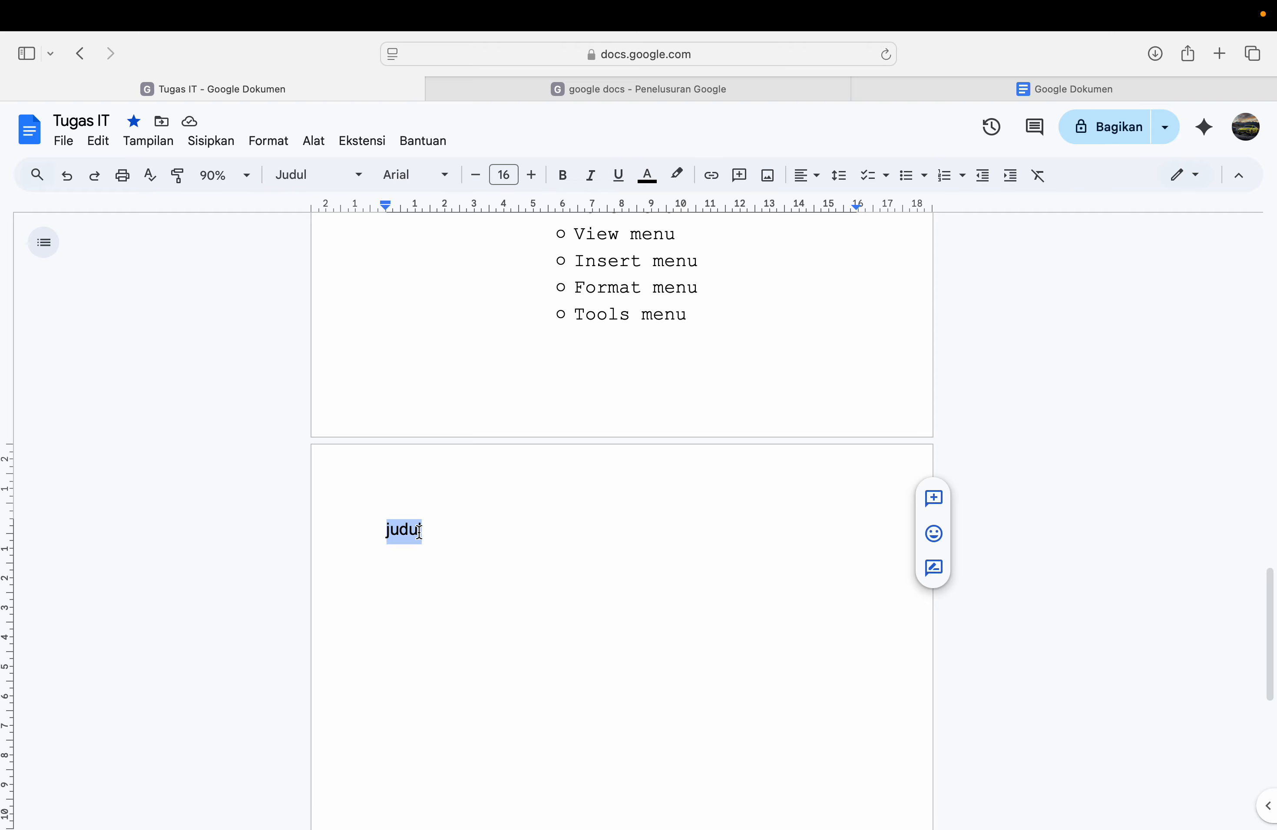
Step: Underline "judul" and remove the underline again, clearing the selection
key(super+u)
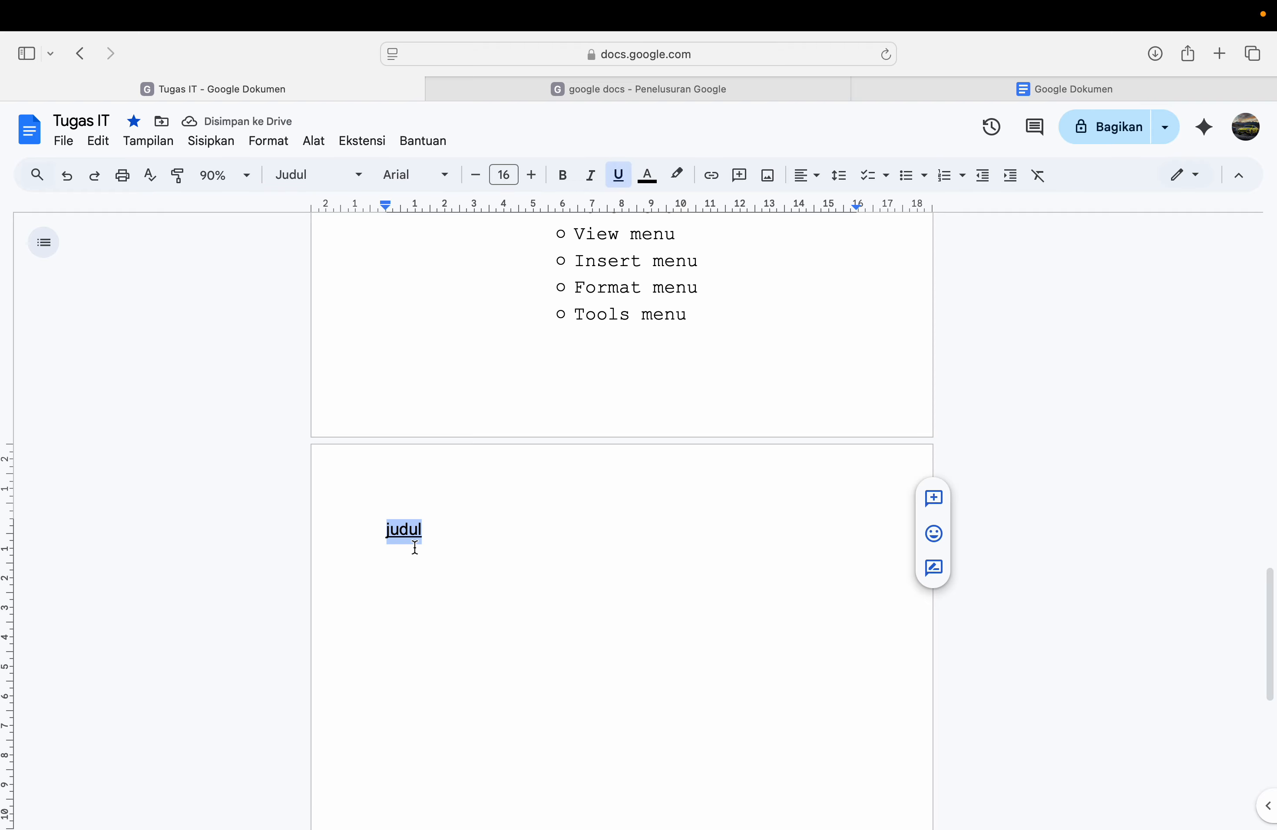
key(super+u)
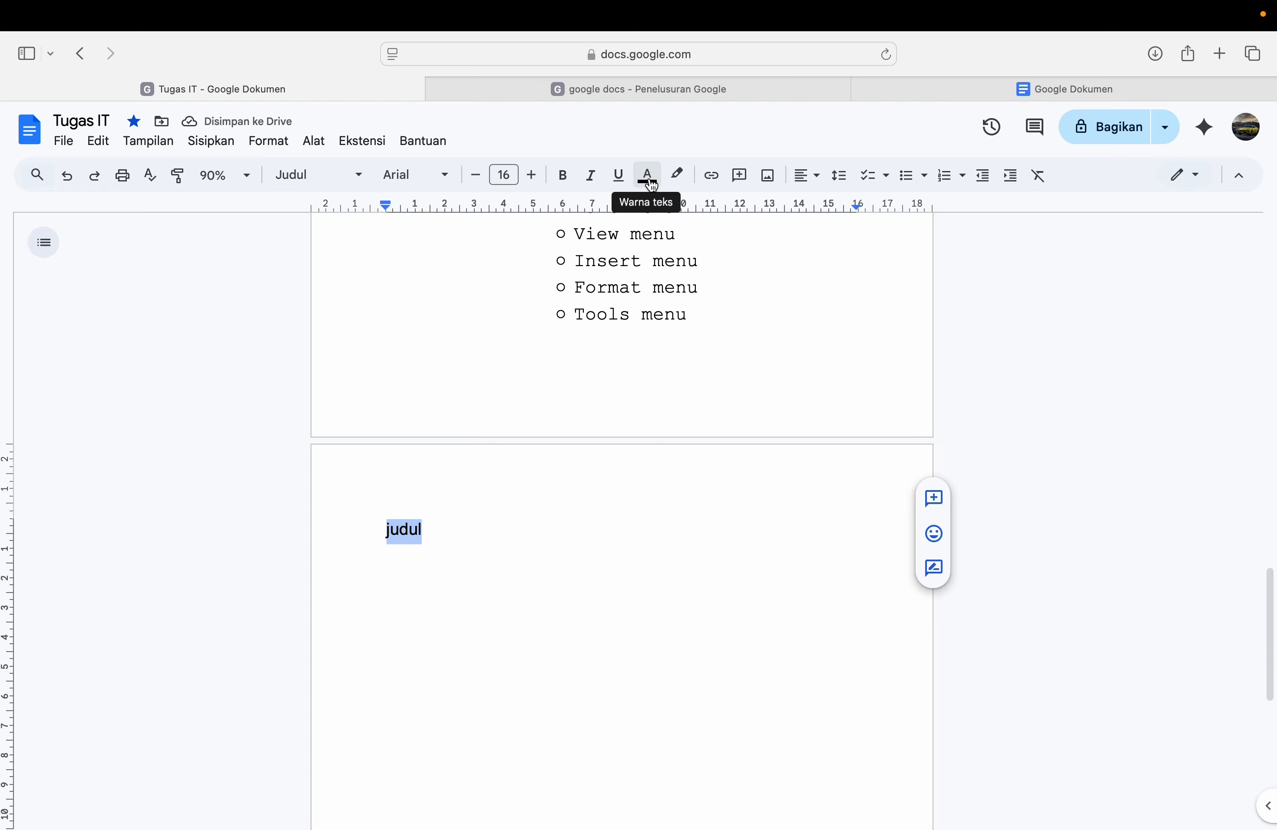
double_click(451, 541)
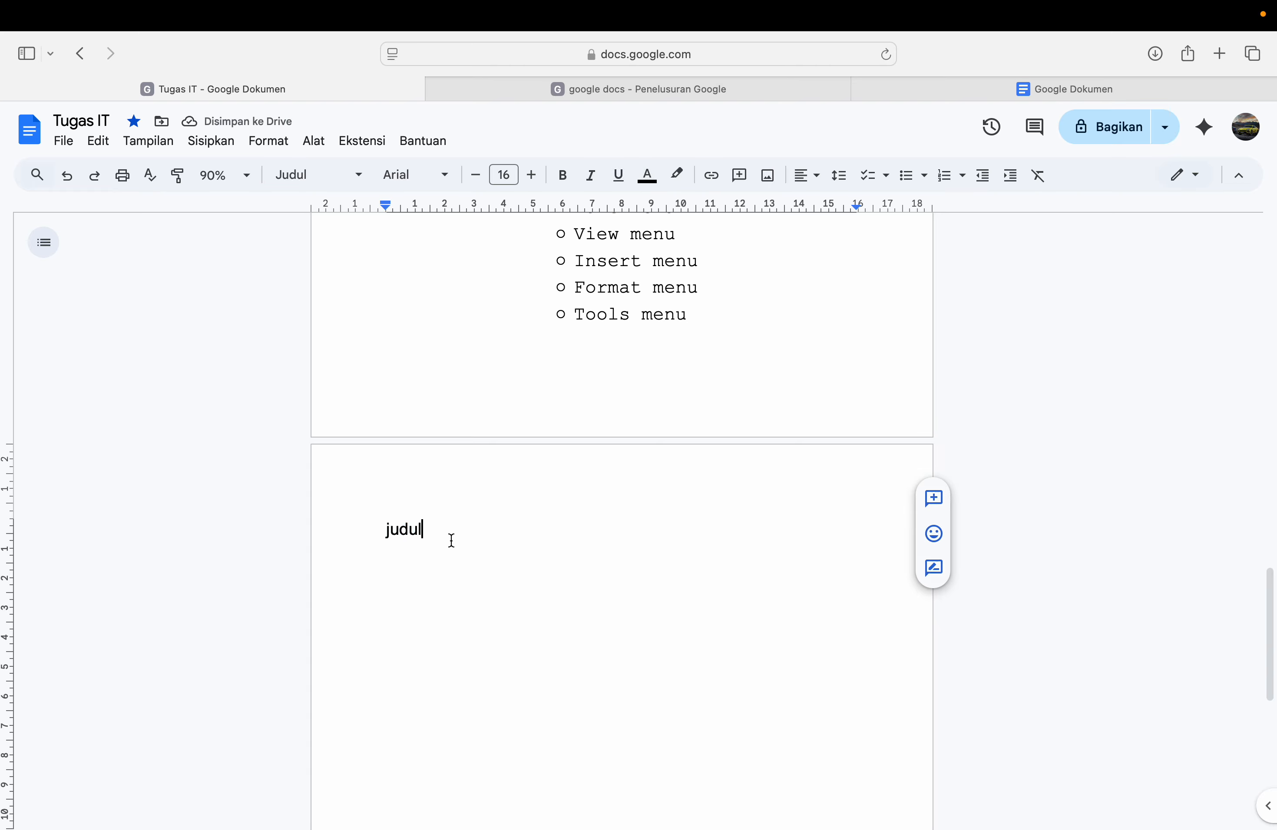
Step: Select "judul" on the third page and set its text colour to red
drag(427, 538, 353, 538)
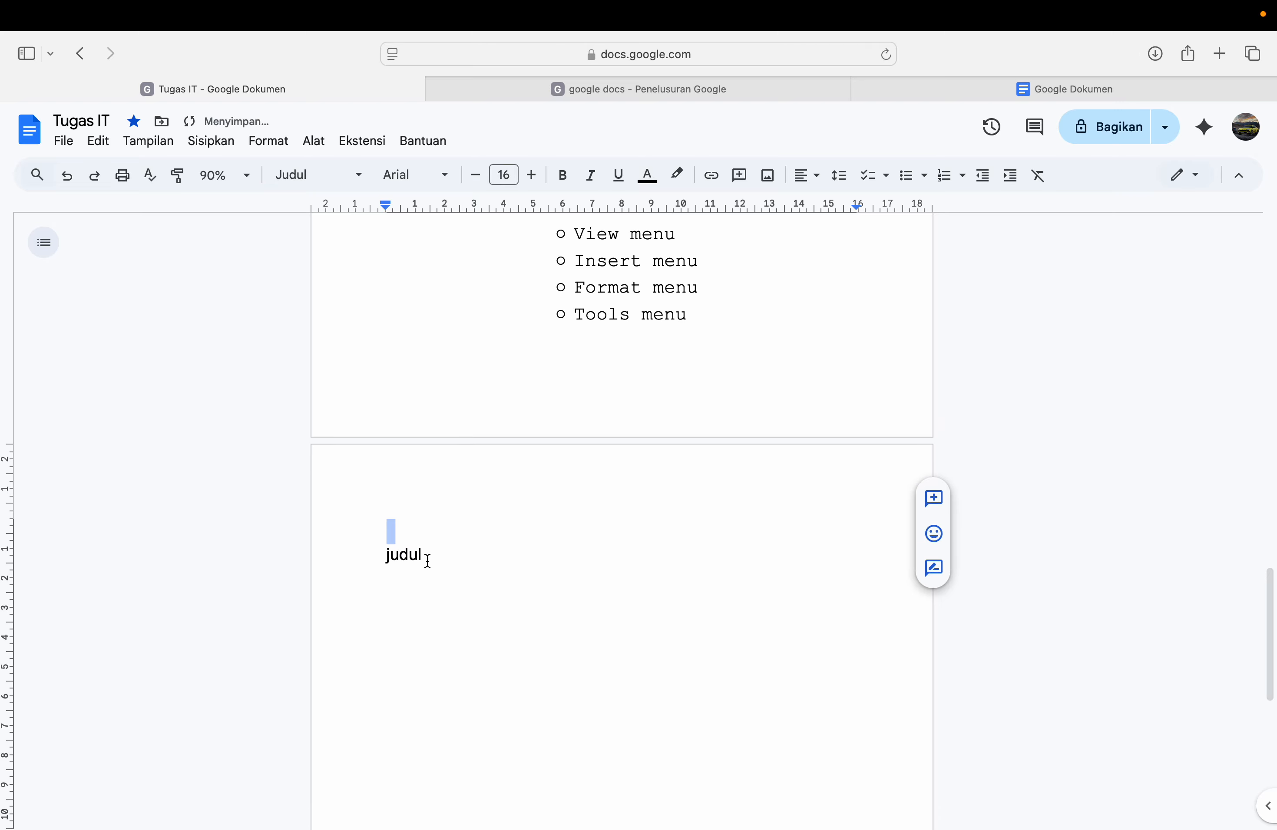
drag(428, 560, 368, 562)
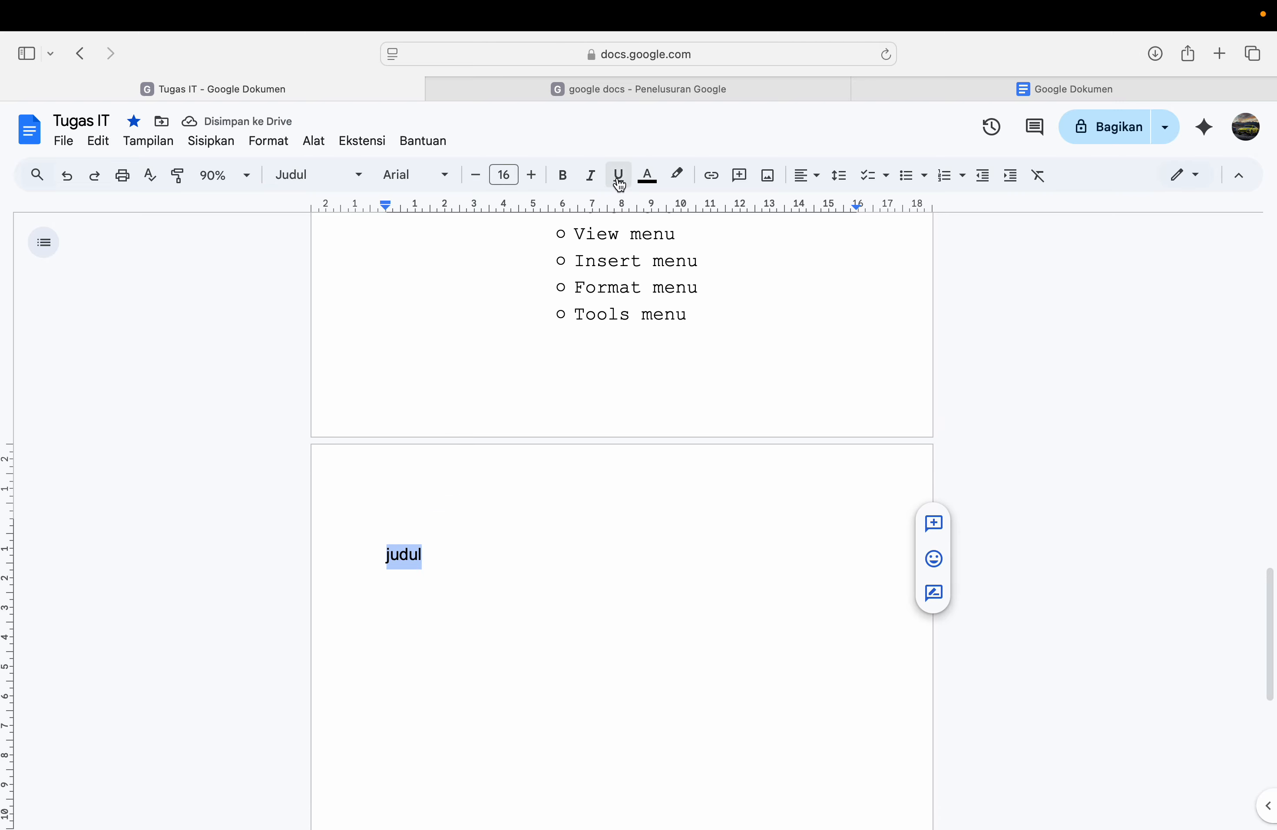
click(641, 179)
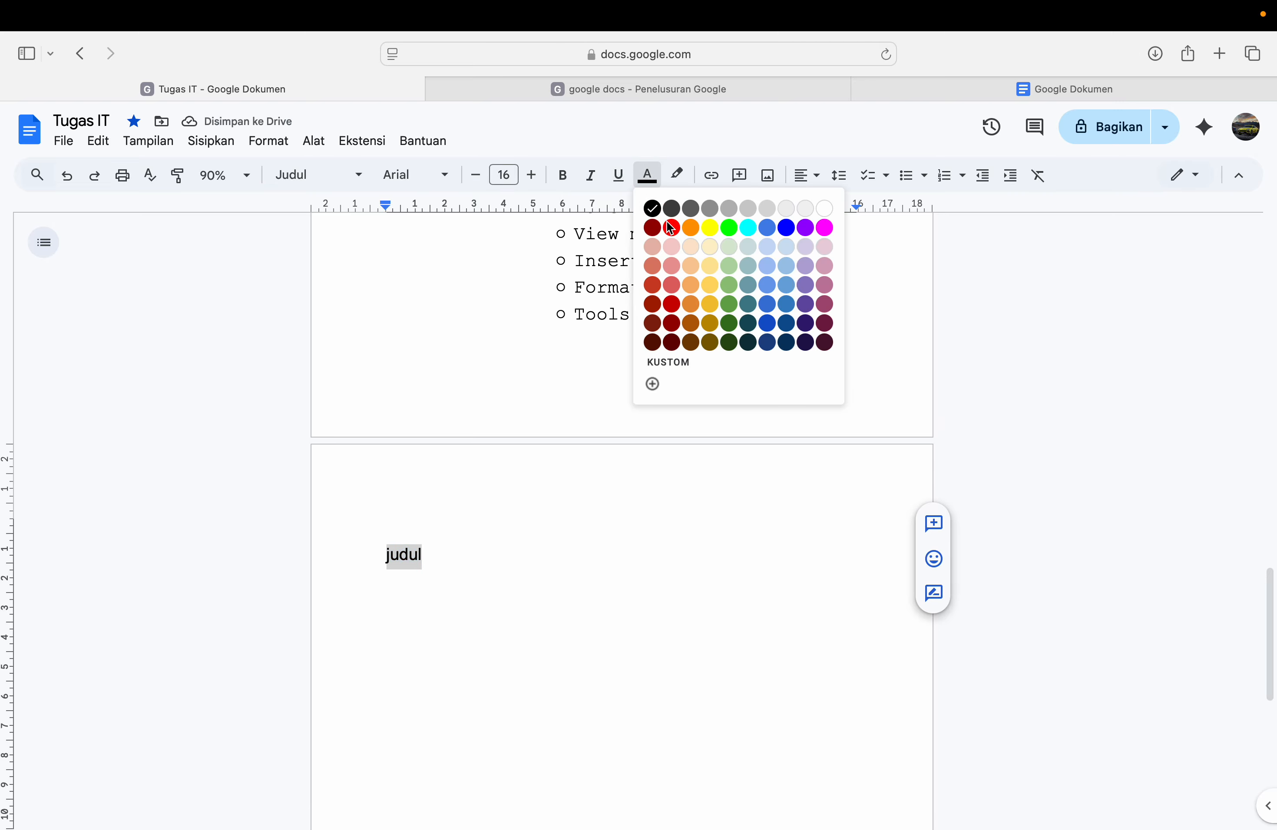
click(668, 226)
Step: Select the red word "judul" and give it a black highlight
drag(428, 558, 509, 592)
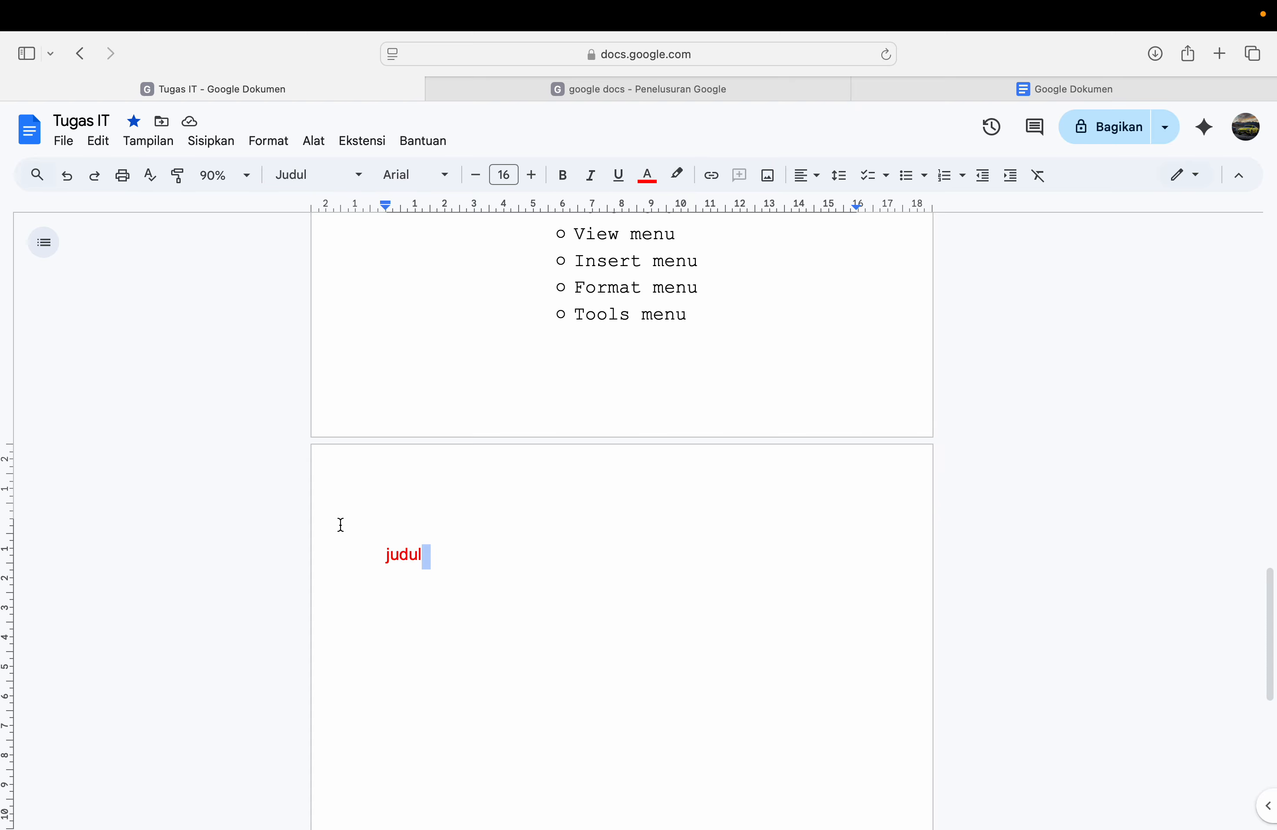
drag(426, 557, 367, 597)
click(677, 175)
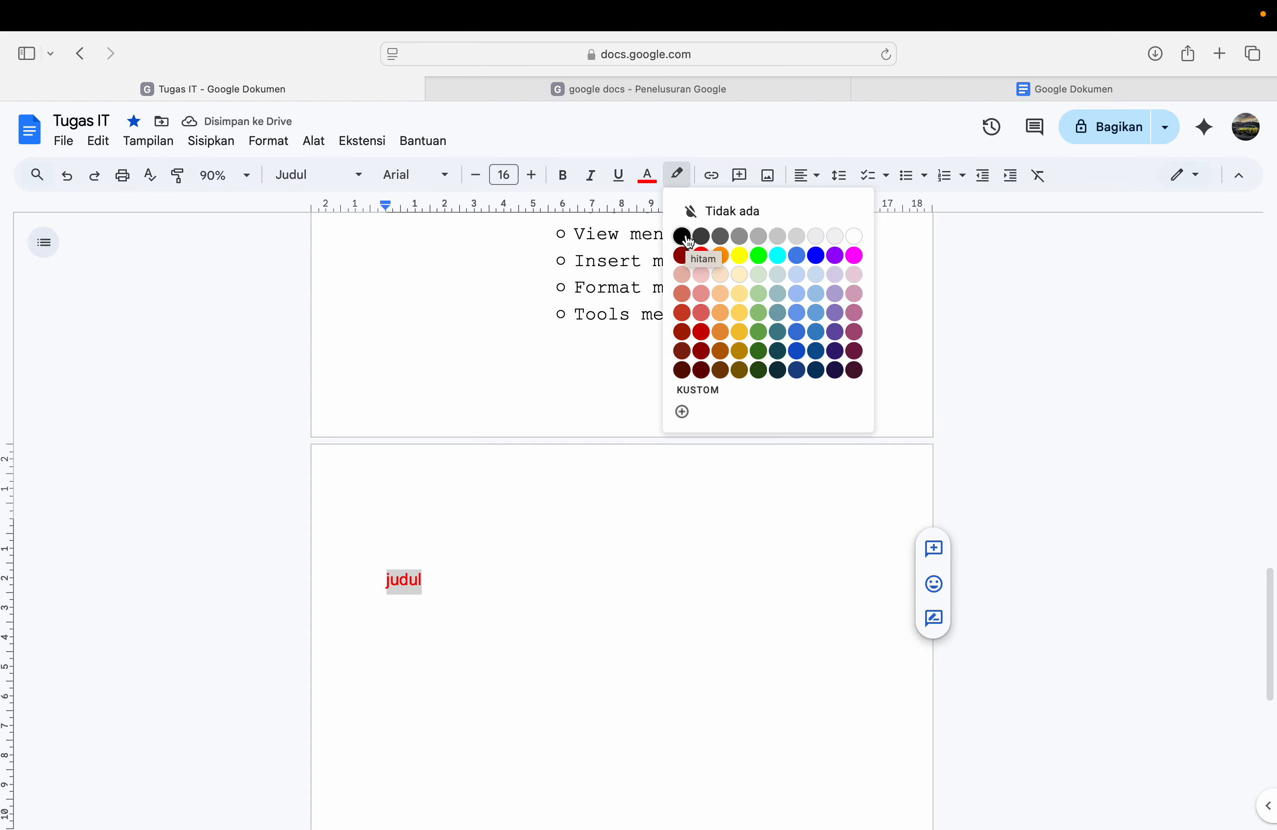
click(528, 564)
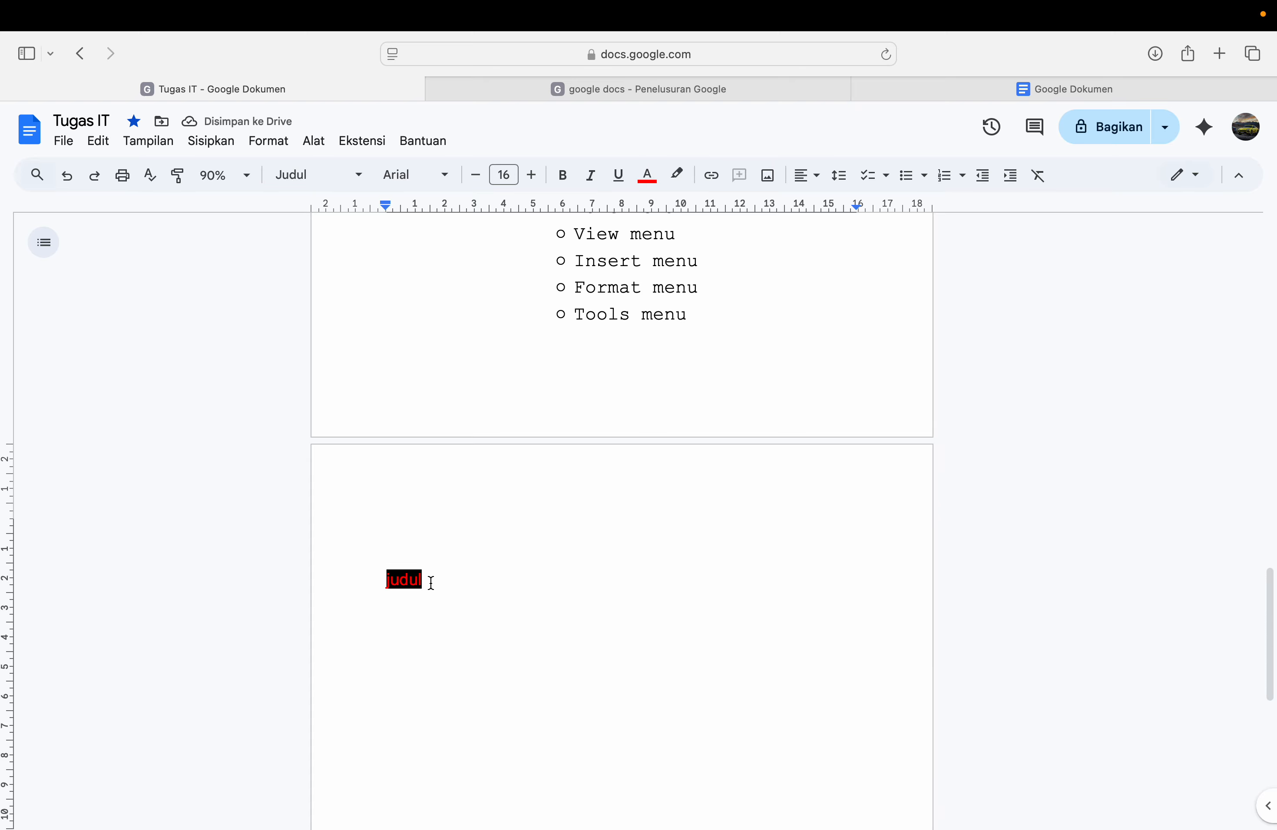
Step: Retype the highlighted "judul" over itself and try switching the text colour to black
drag(428, 579, 314, 571)
text(judu)
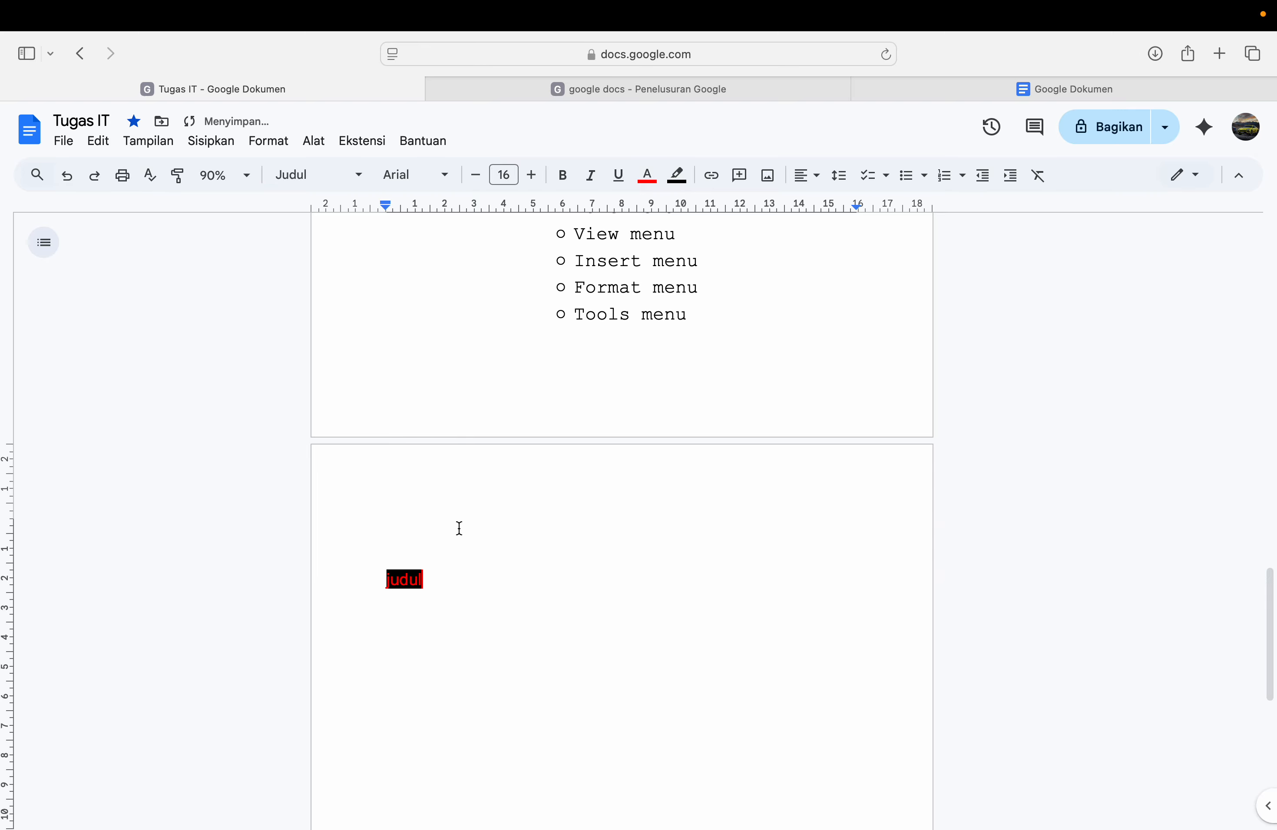
click(648, 178)
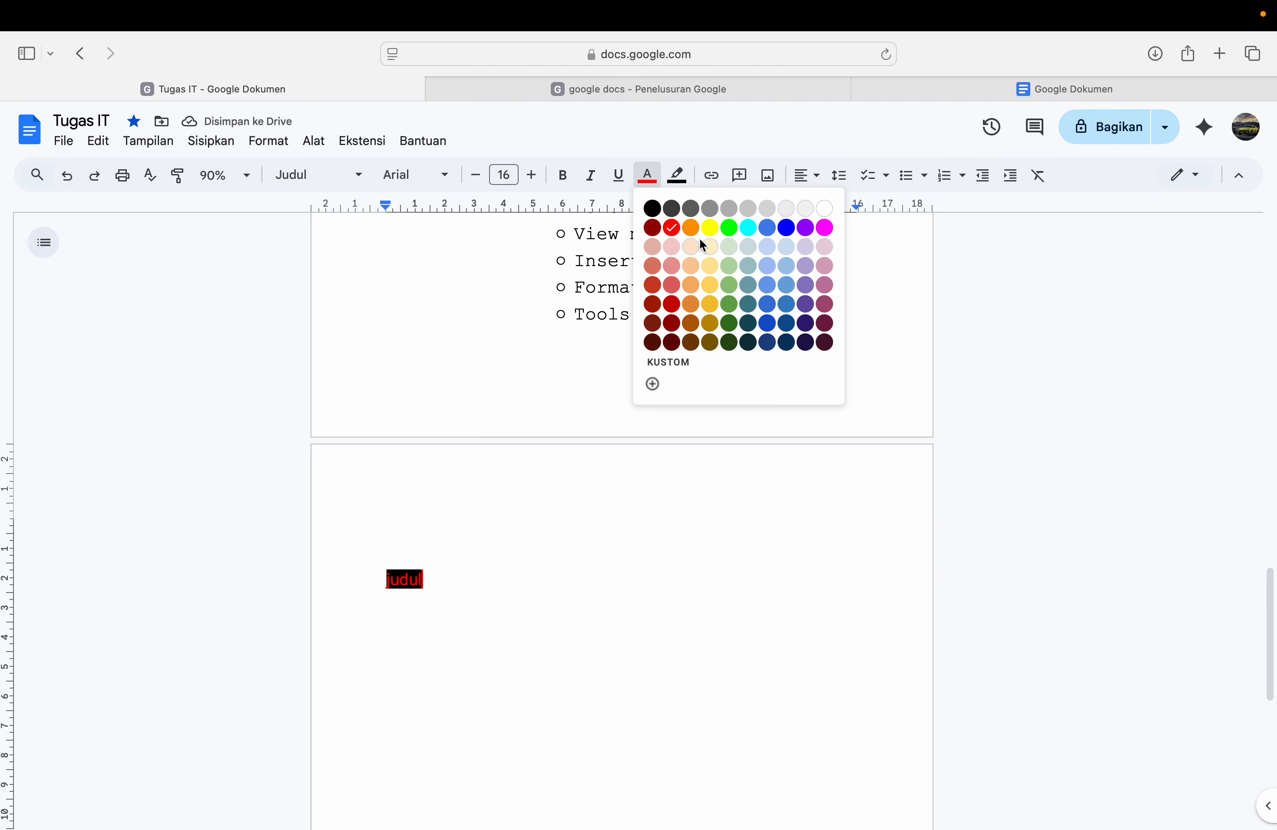
click(652, 208)
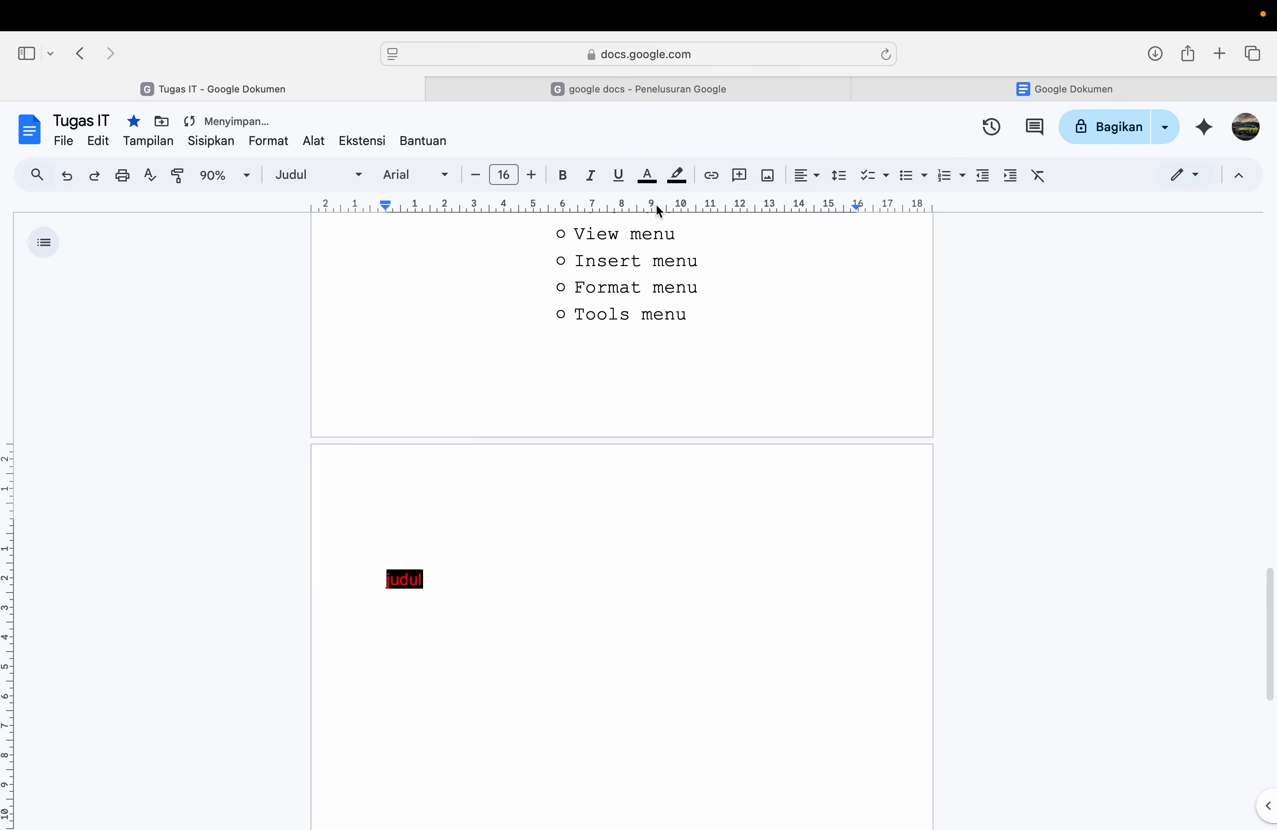
click(675, 176)
click(898, 281)
Step: Replace the highlighted "judul" with the same word and start a new line below it
double_click(400, 585)
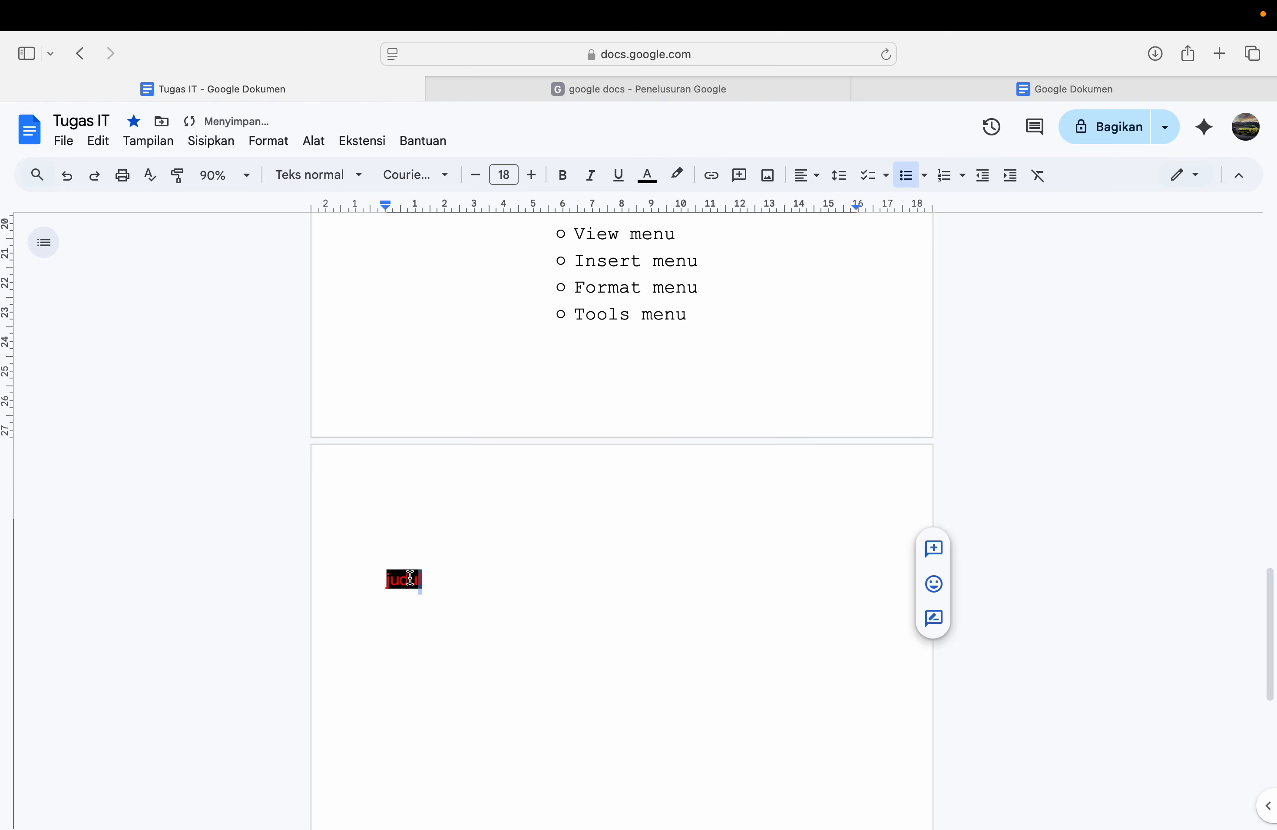
text(judu)
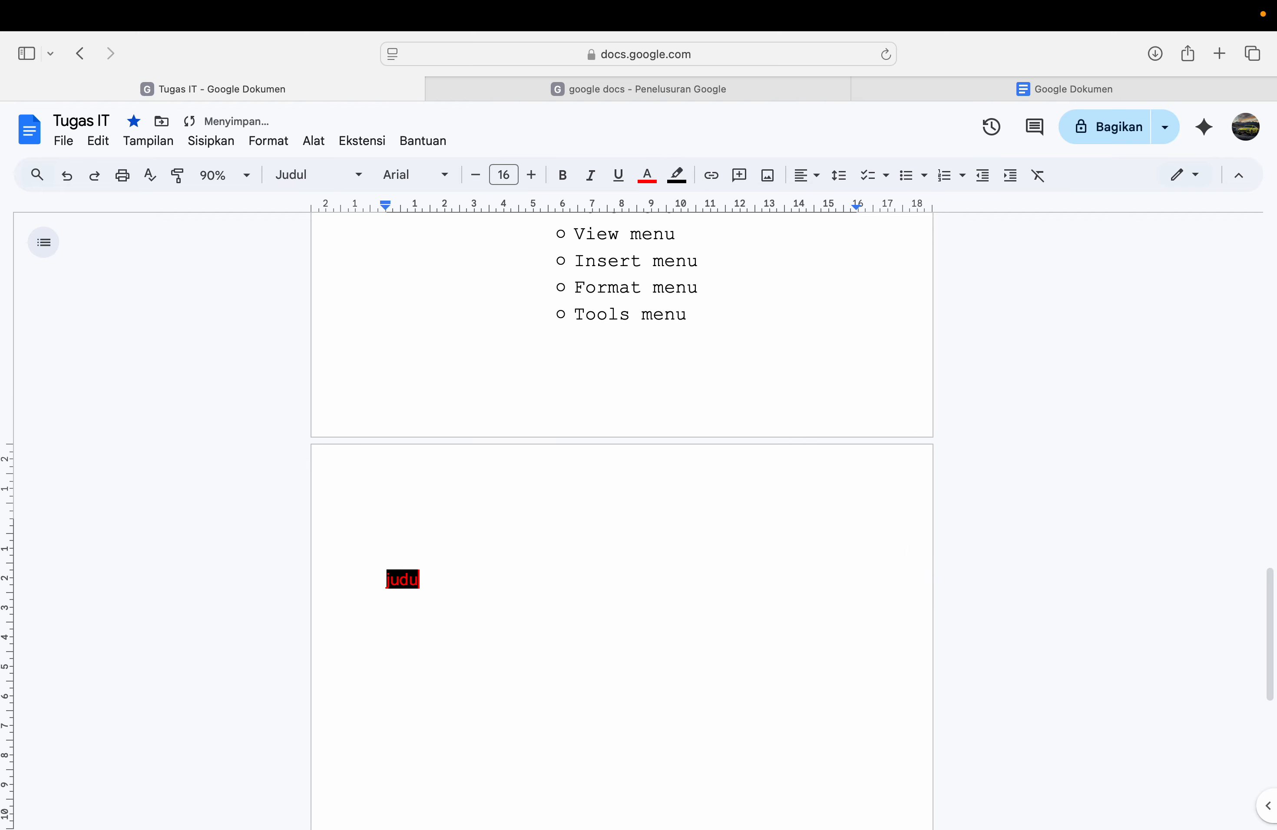
key(Return)
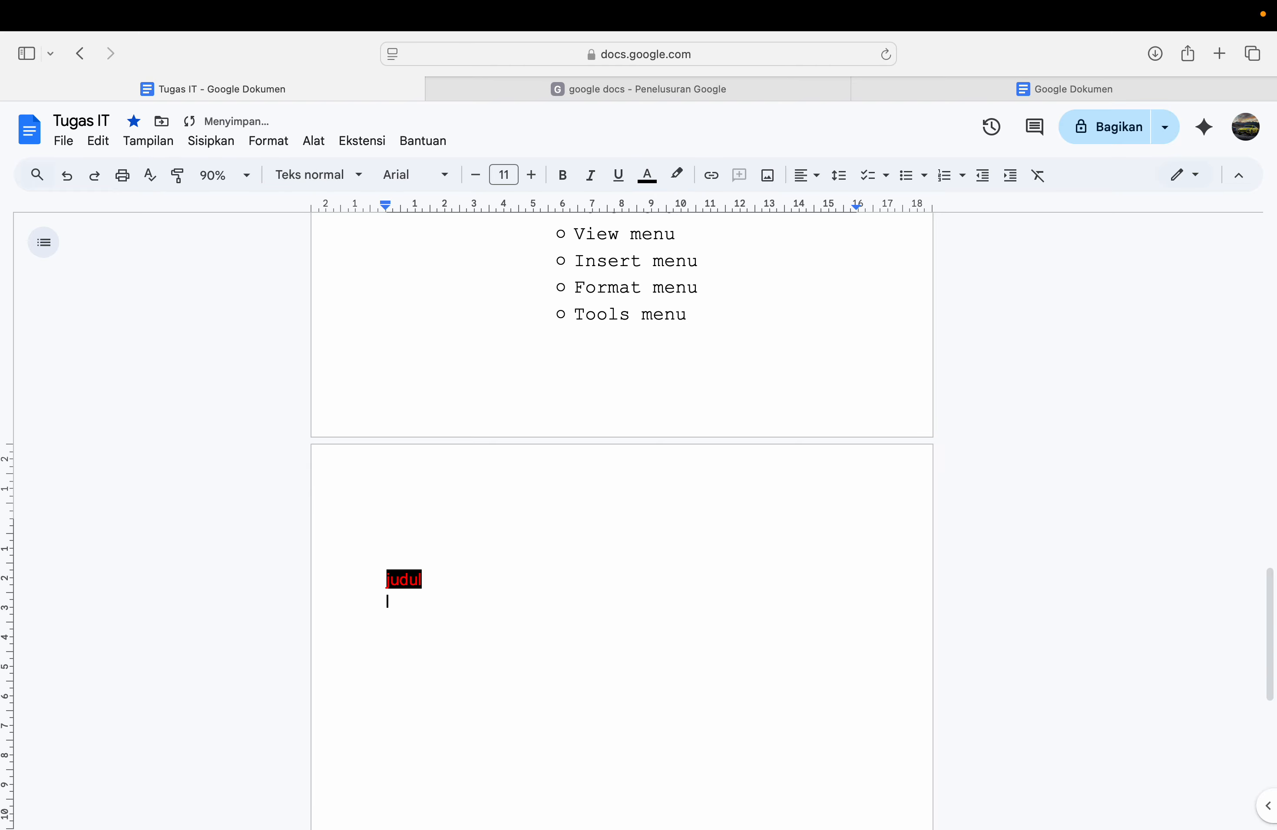
Step: Delete the empty new line and the highlighted word "judul" from the third page
key(BackSpace)
key(BackSpace)
key(BackSpace)
key(BackSpace)
key(BackSpace)
key(BackSpace)
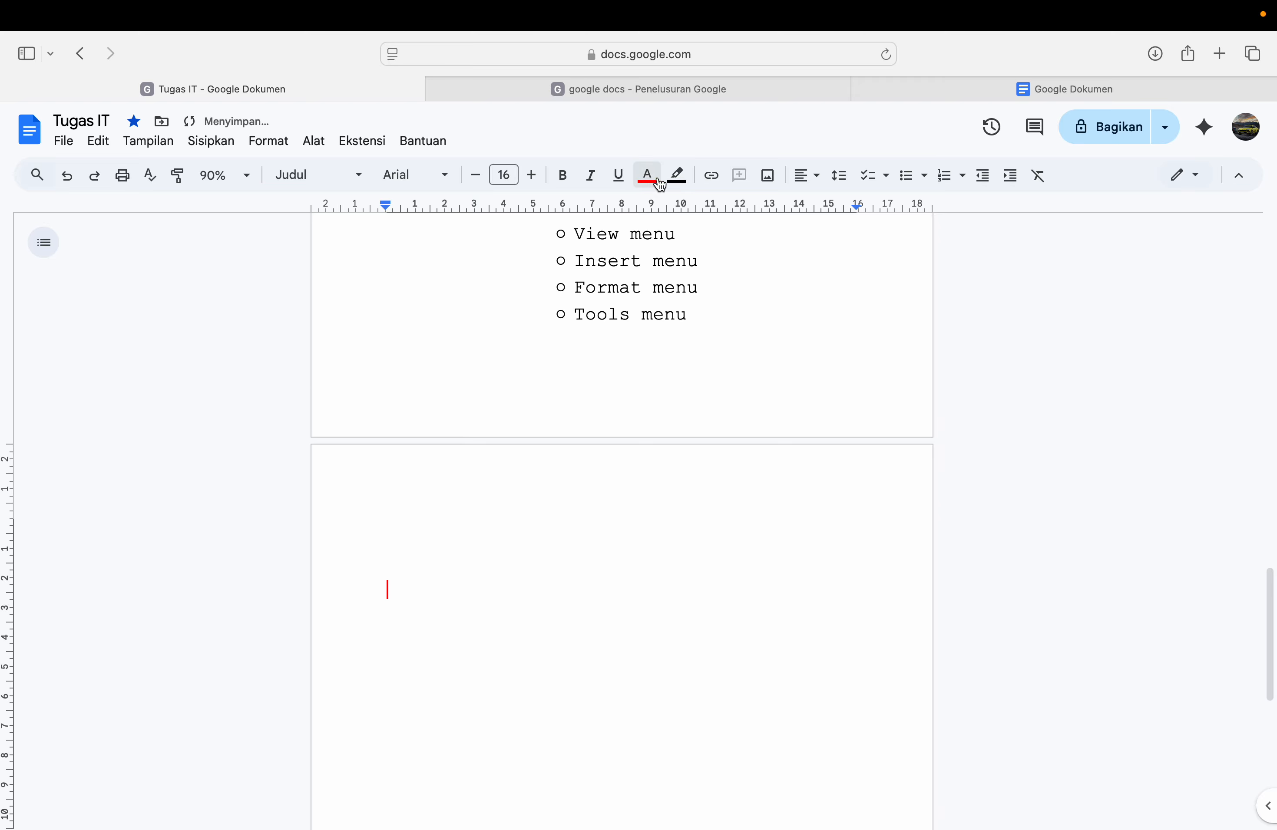
Step: Set the highlight colour to white and the text colour to black on the empty line
click(677, 177)
click(853, 237)
click(647, 176)
click(652, 208)
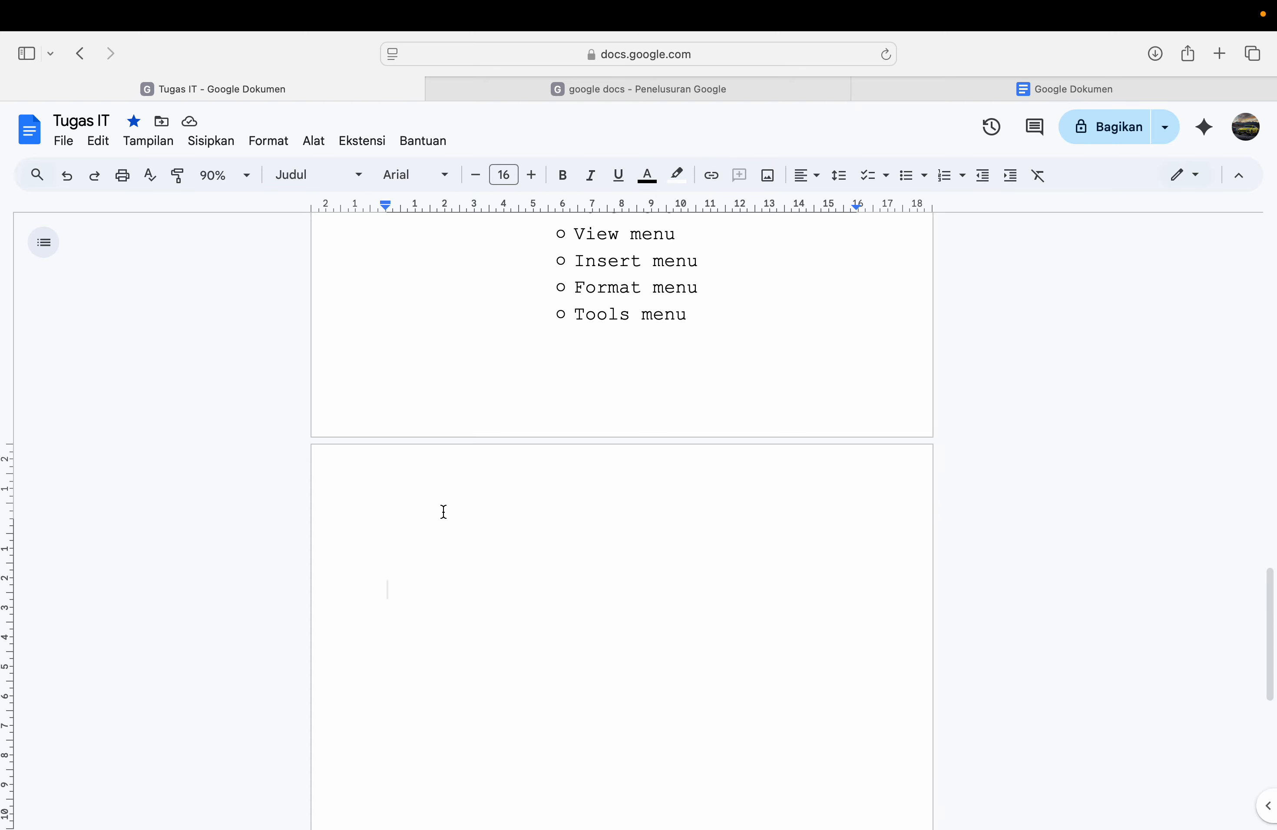
Step: Write the sentence "klik disini untuk memasuki game" on the third page
text(kli)
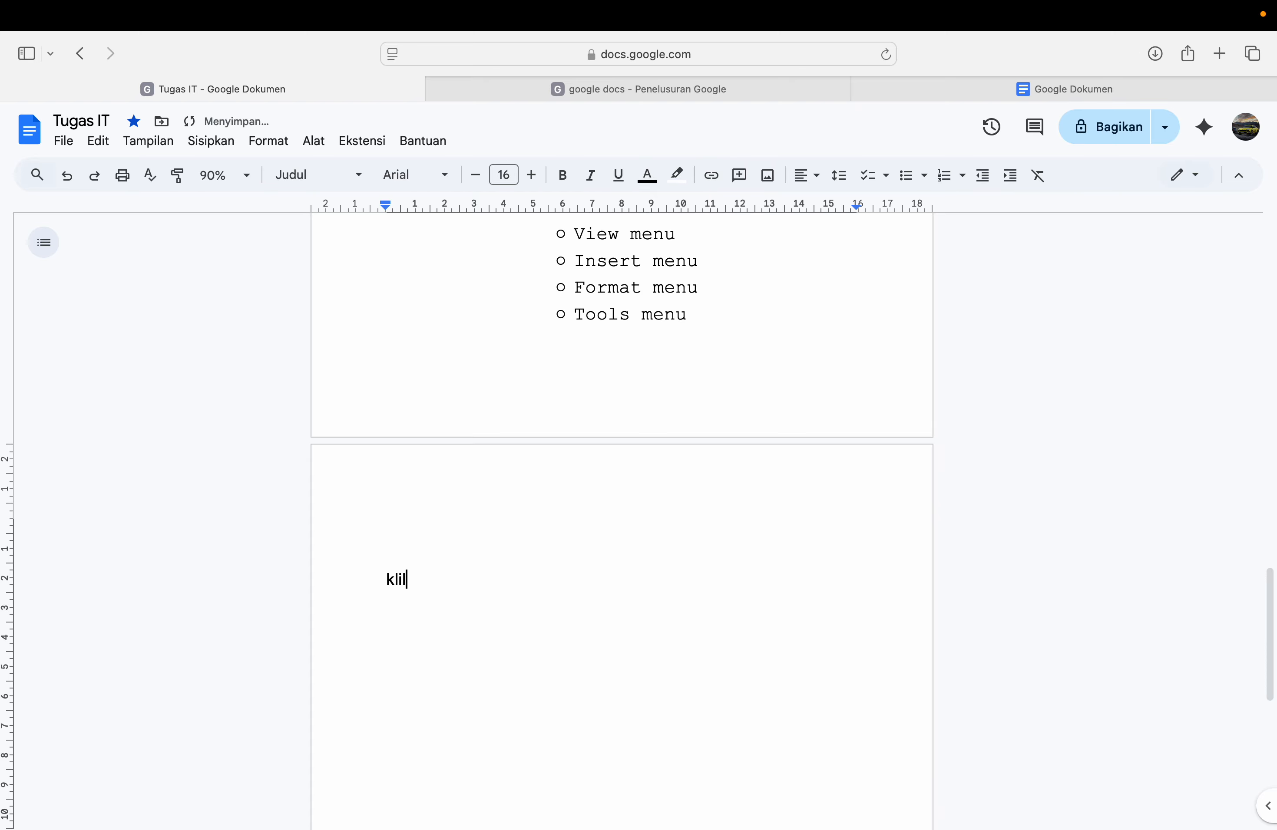
text(k disini untuk memasuk)
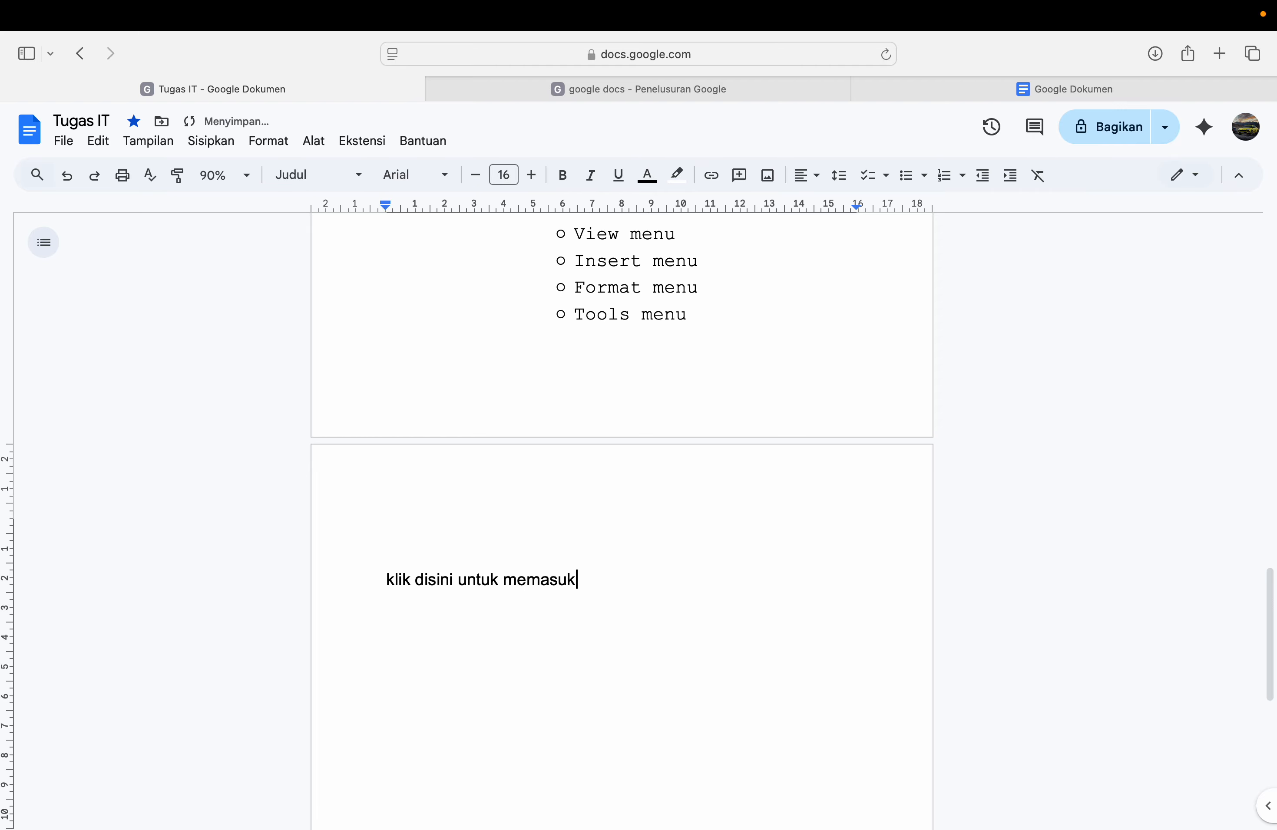
text(i game)
Step: Replace the word "game" at the end of the sentence with "dokumen"
drag(455, 579, 420, 582)
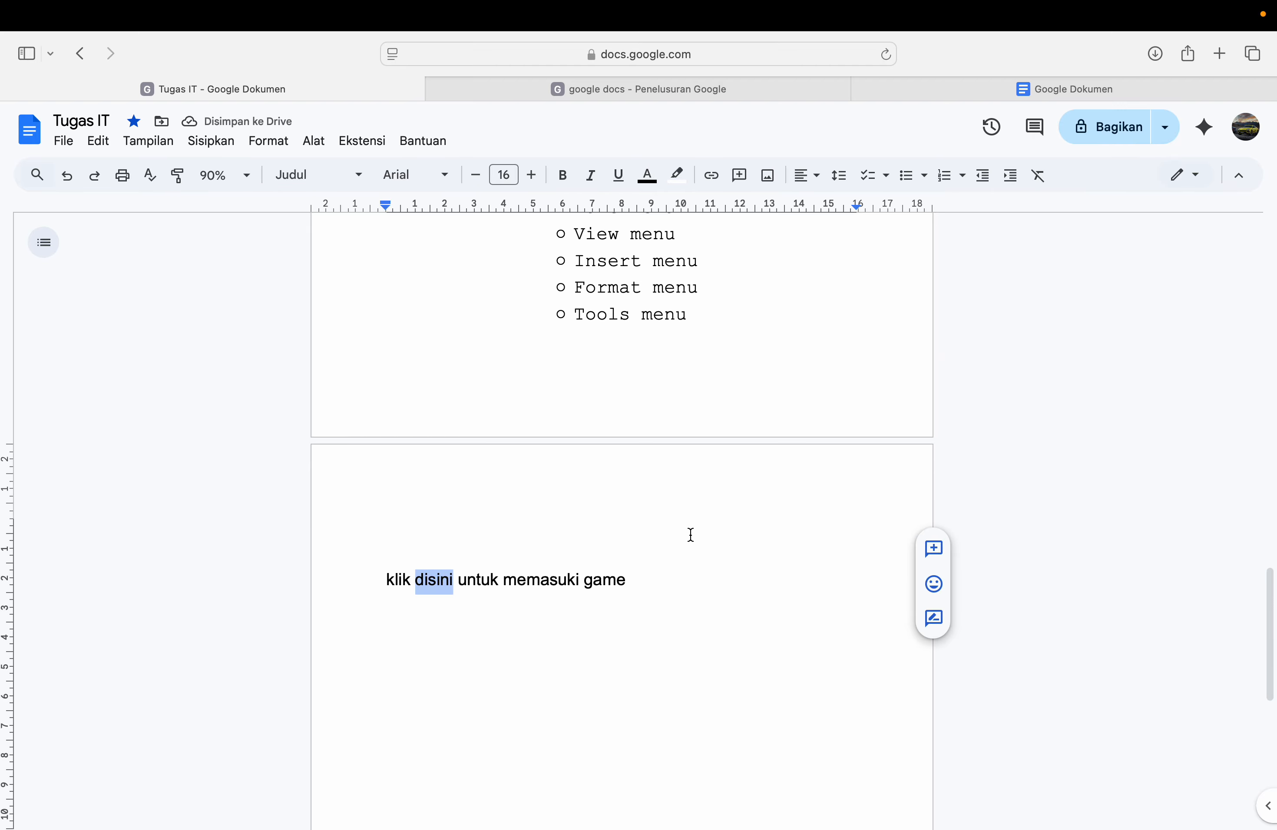
drag(634, 586, 581, 590)
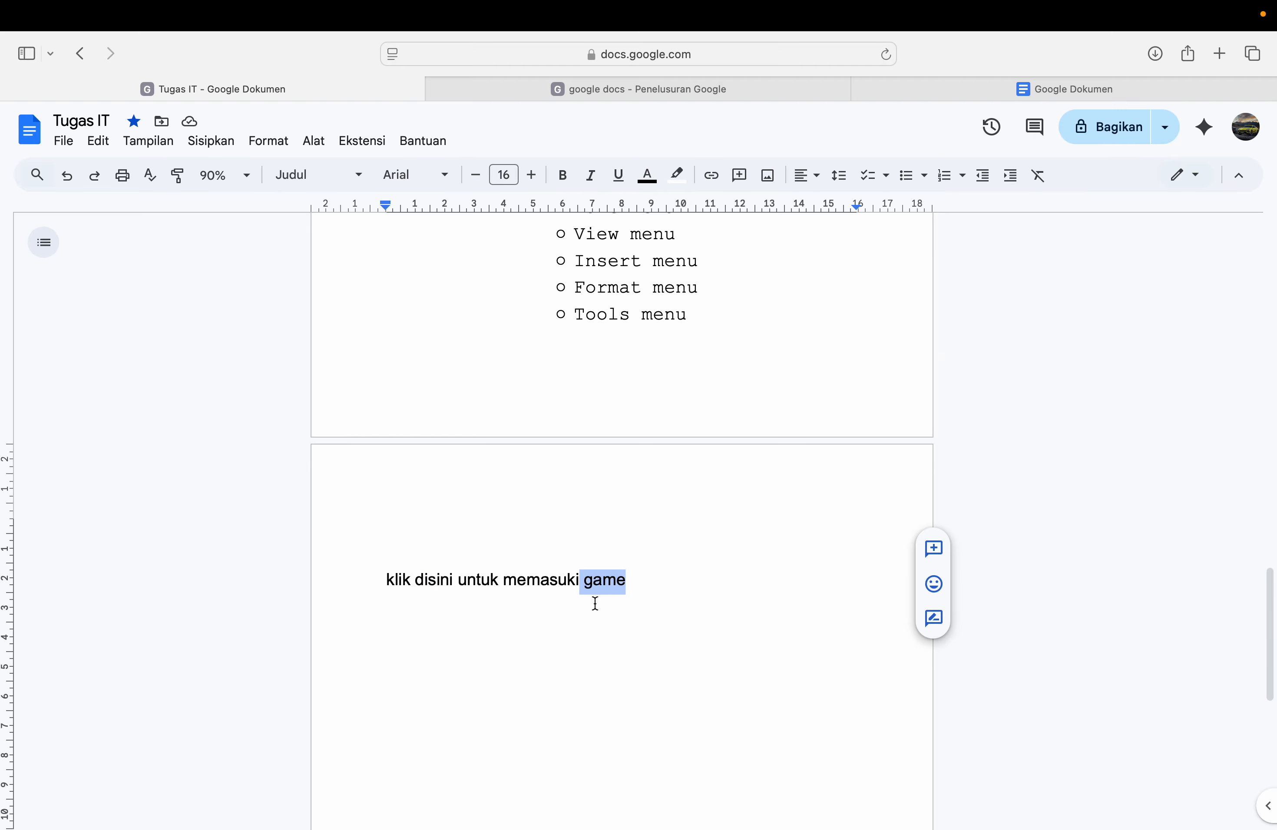
text(dokuma)
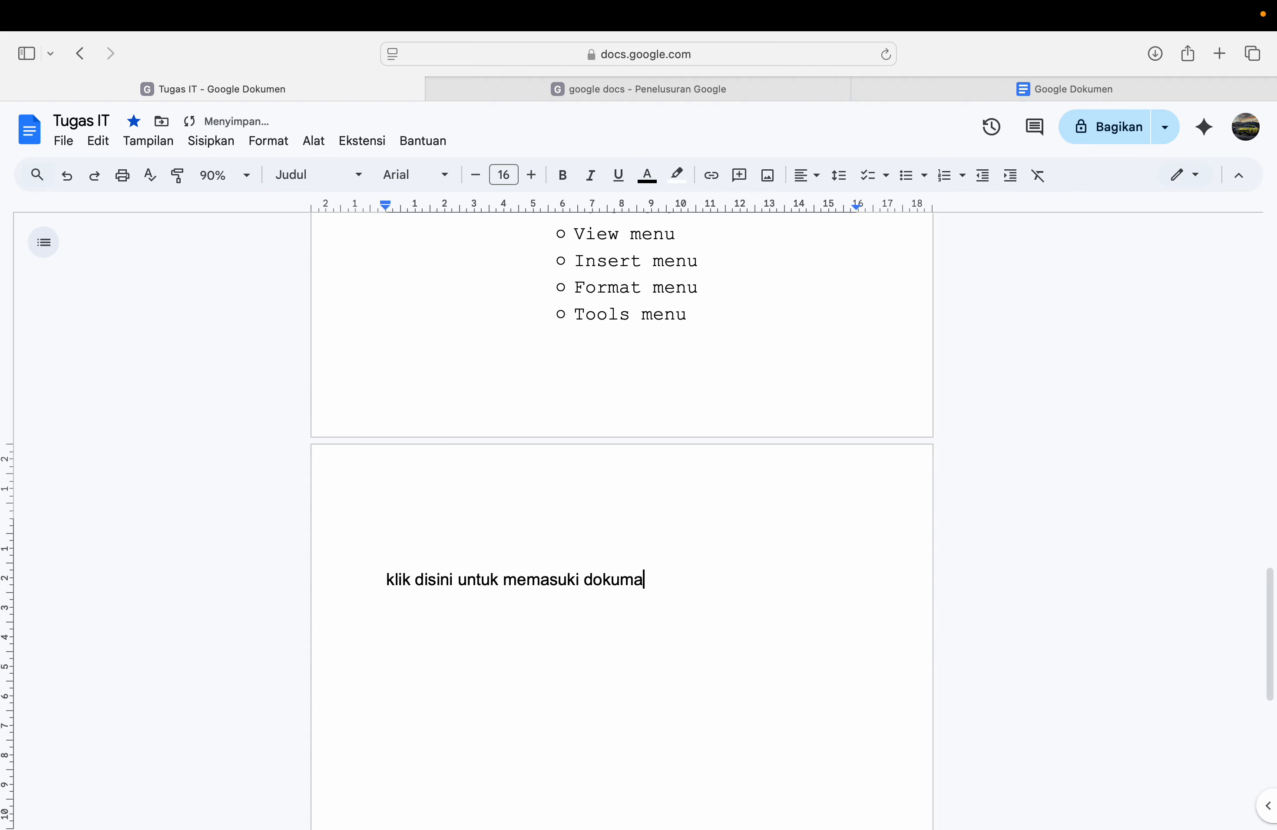
key(BackSpace)
text(en)
Step: Open the link insertion options for the word "disini" and look over the suggested link targets
drag(457, 584, 416, 585)
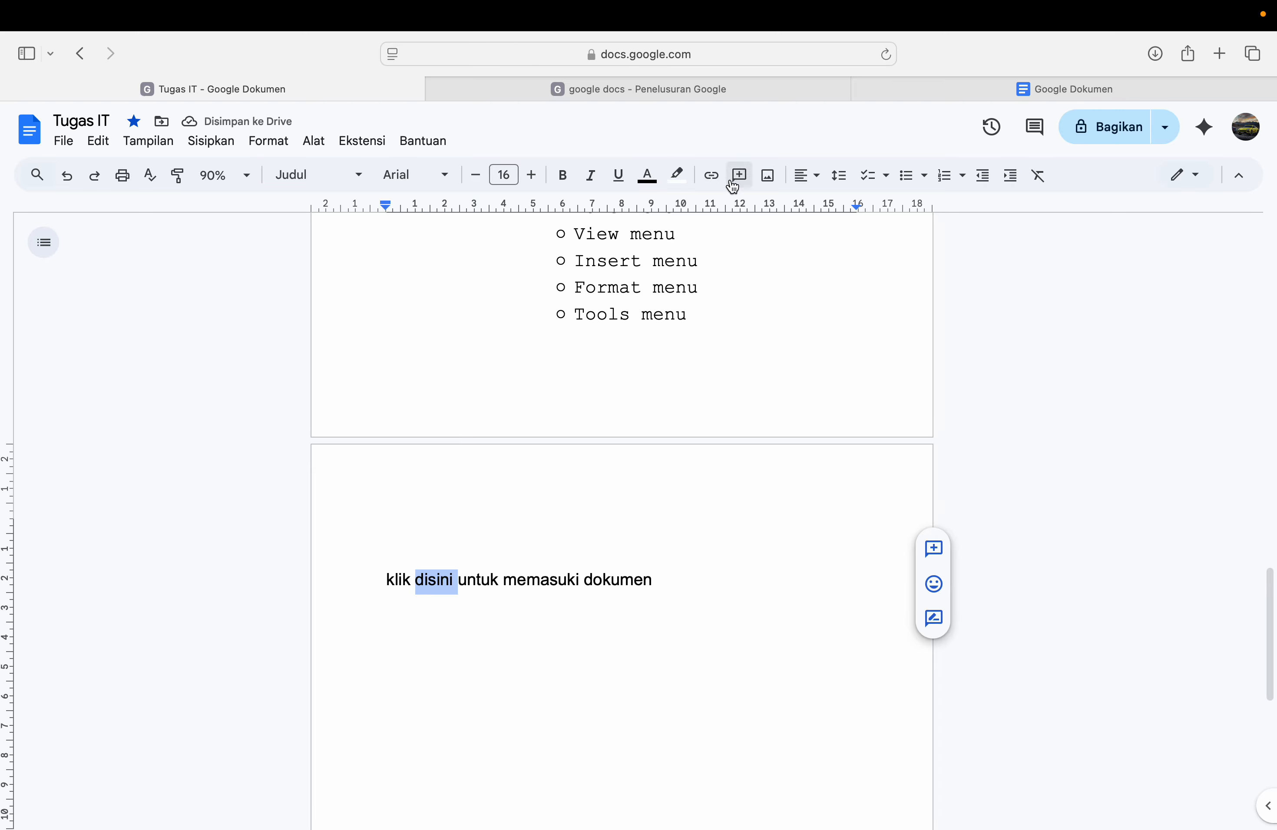
click(711, 176)
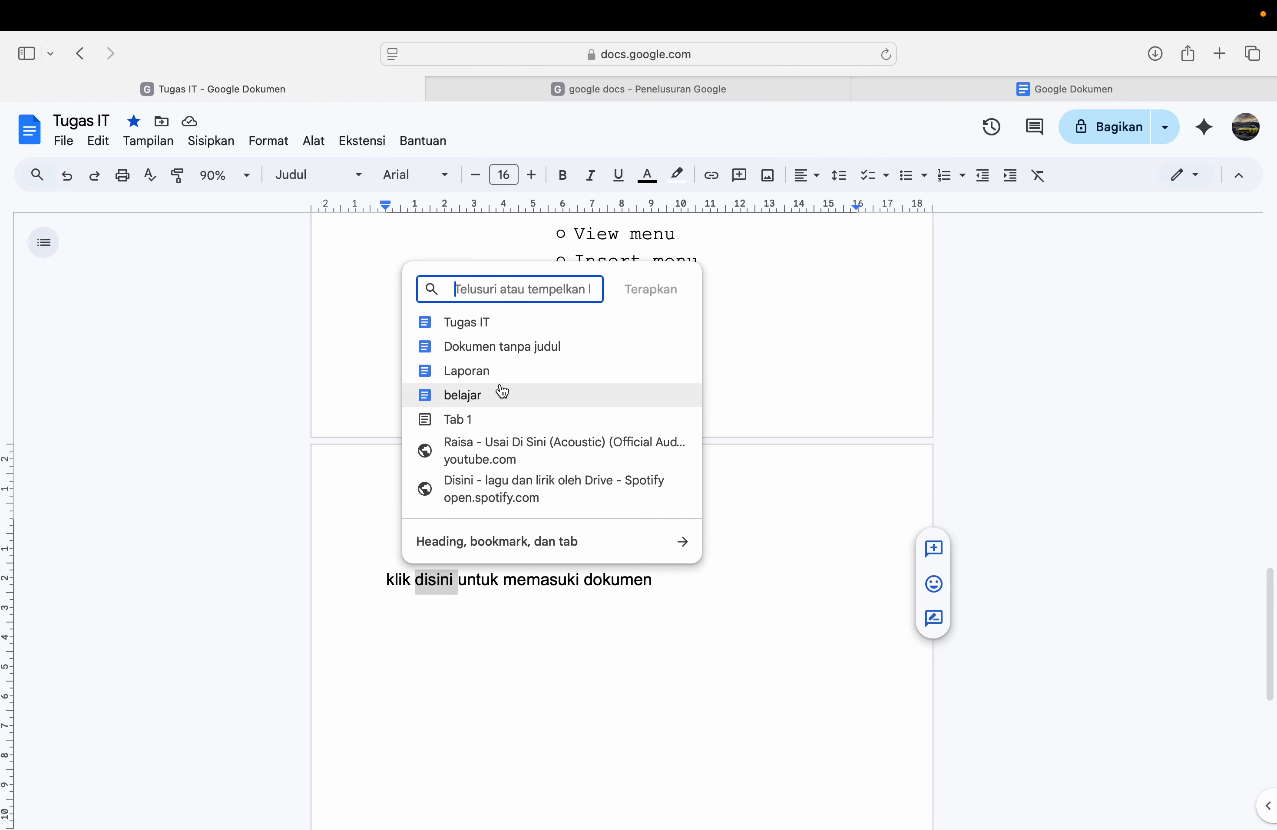
scroll(496, 419, down, 3)
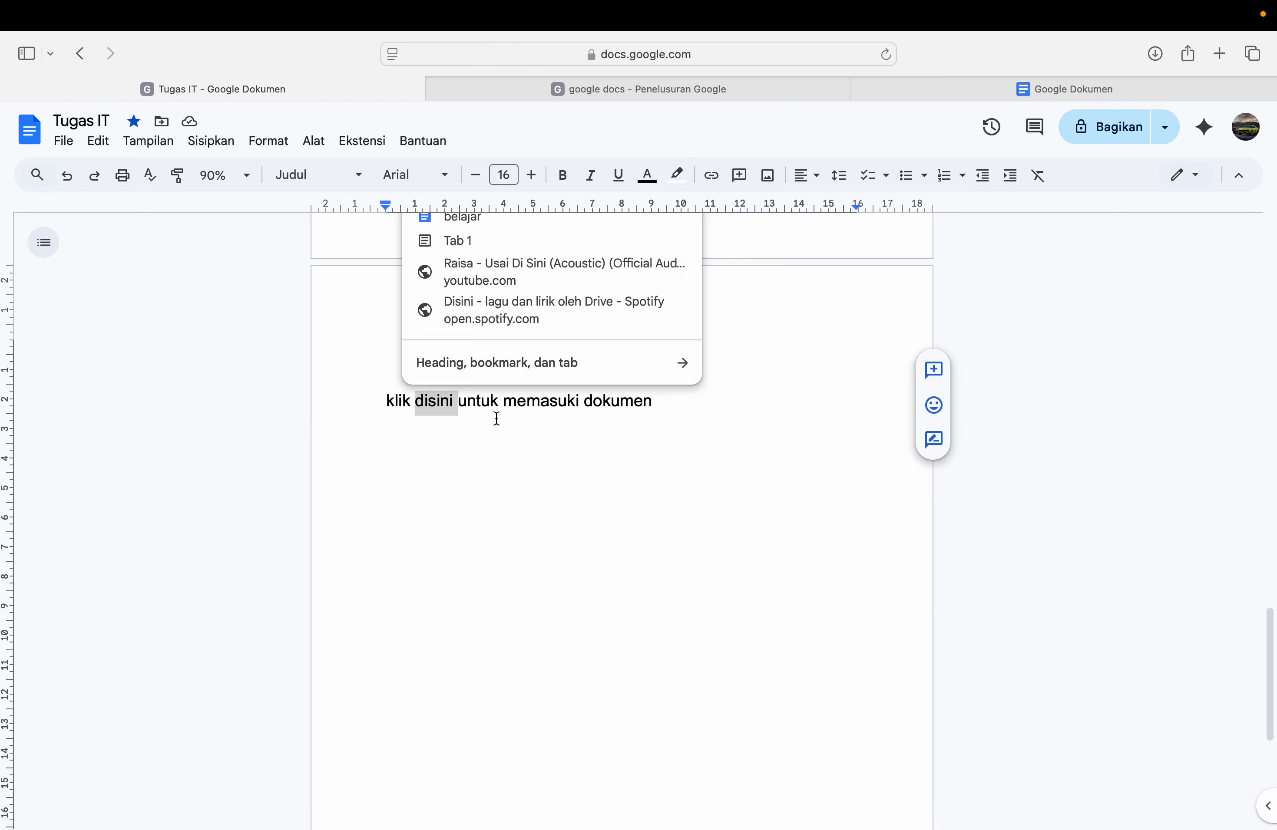
scroll(496, 419, up, 3)
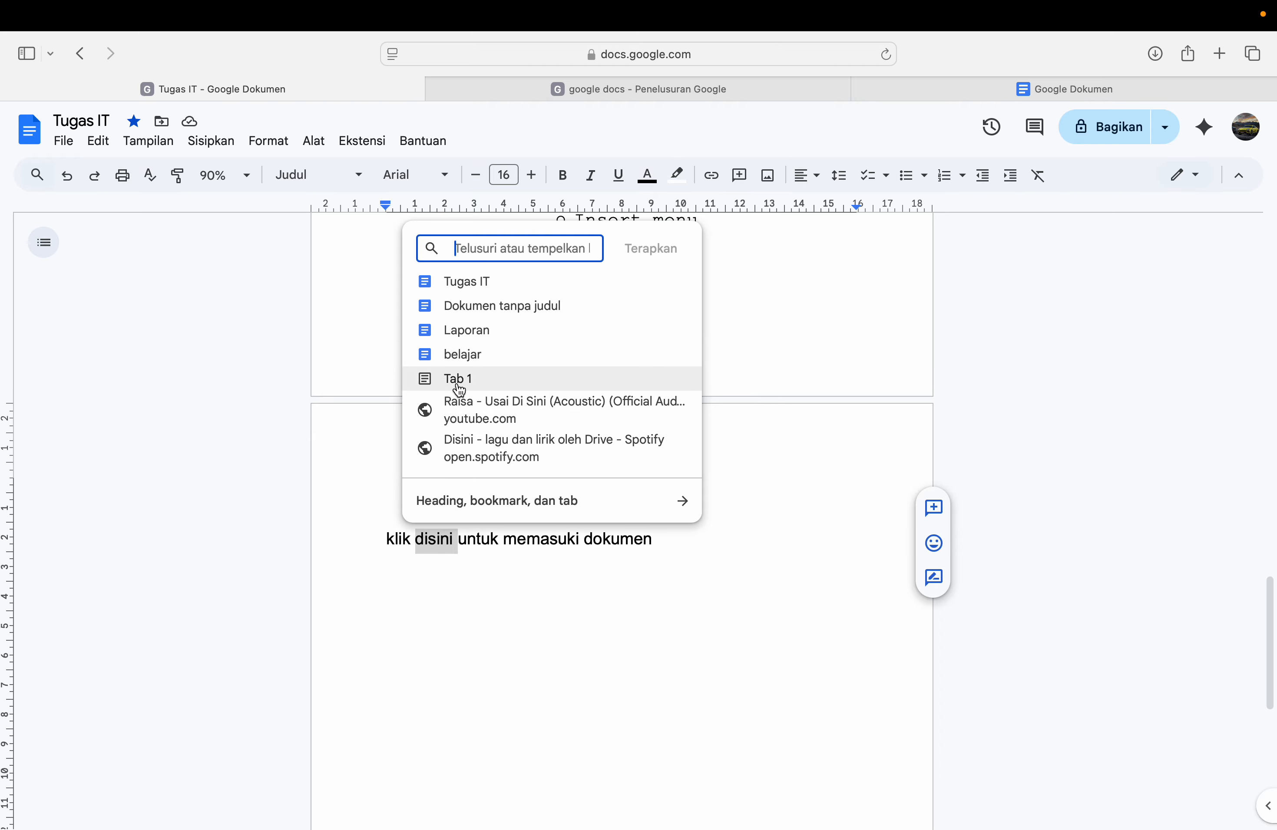
click(732, 561)
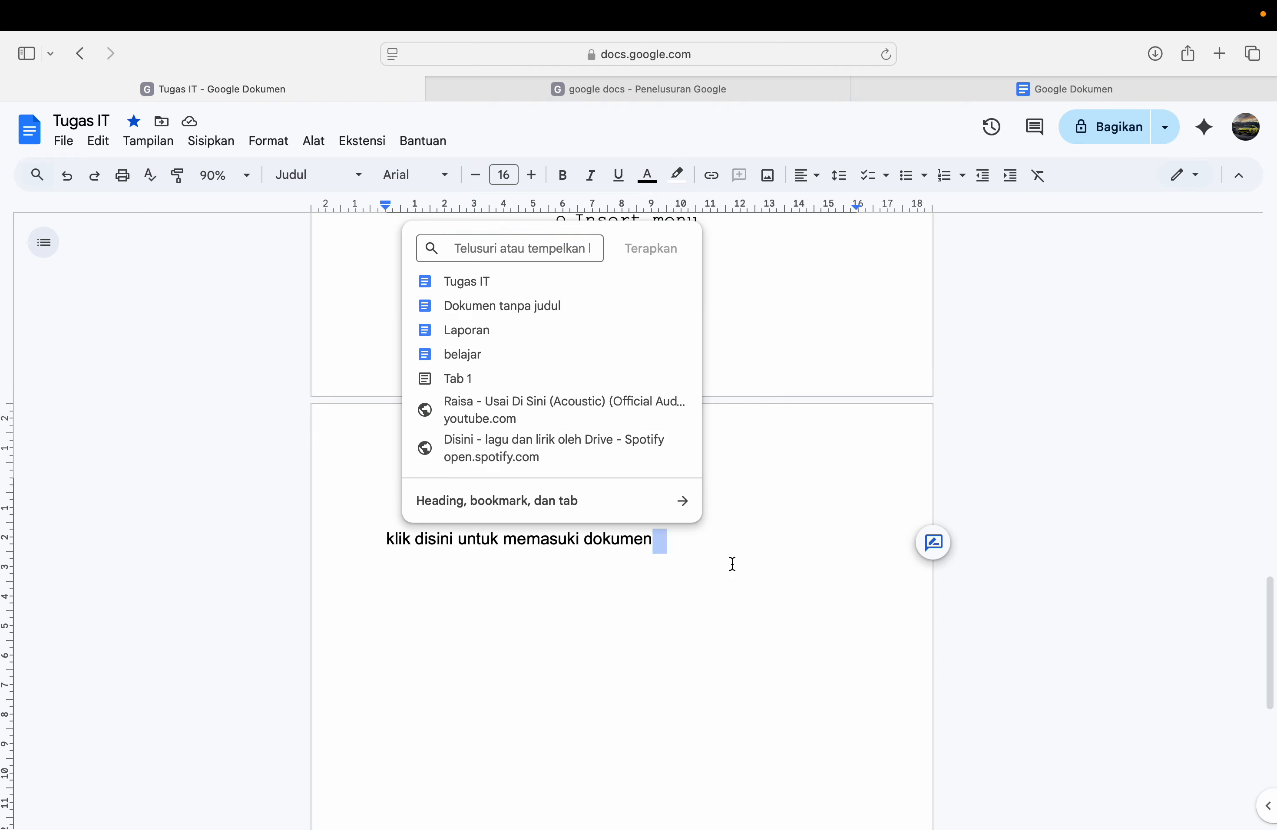
click(571, 541)
key(Return)
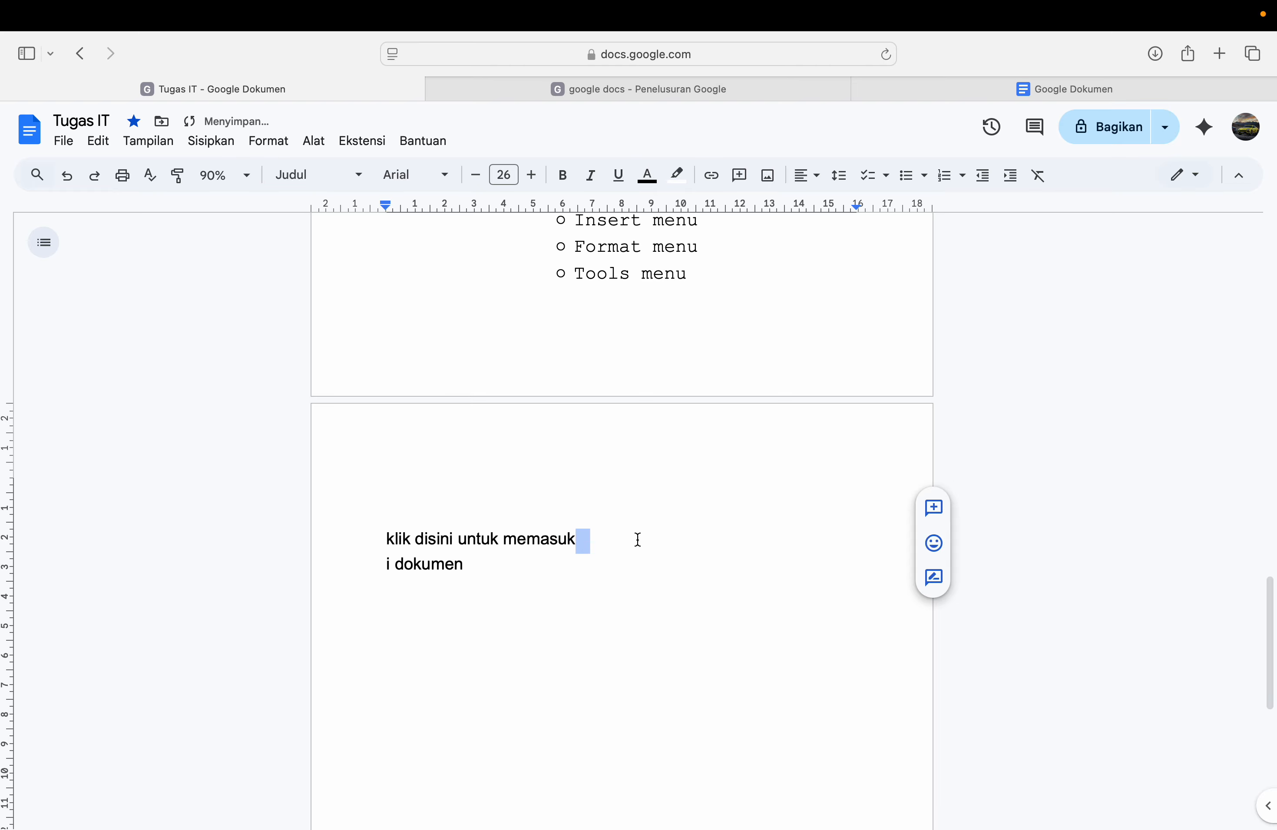
key(super+z)
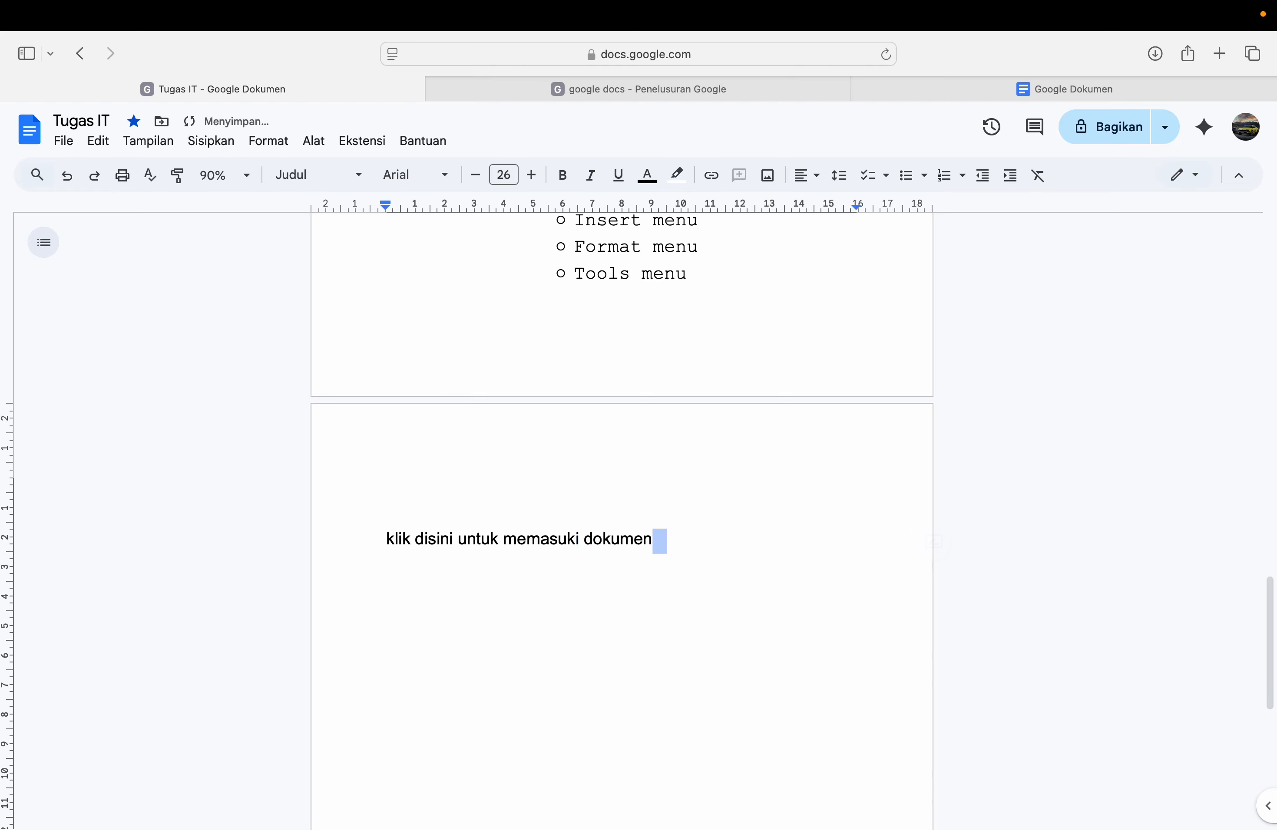
Step: Add the comment "dokumen salah" to the word "dokumen" at the end of the sentence
click(898, 508)
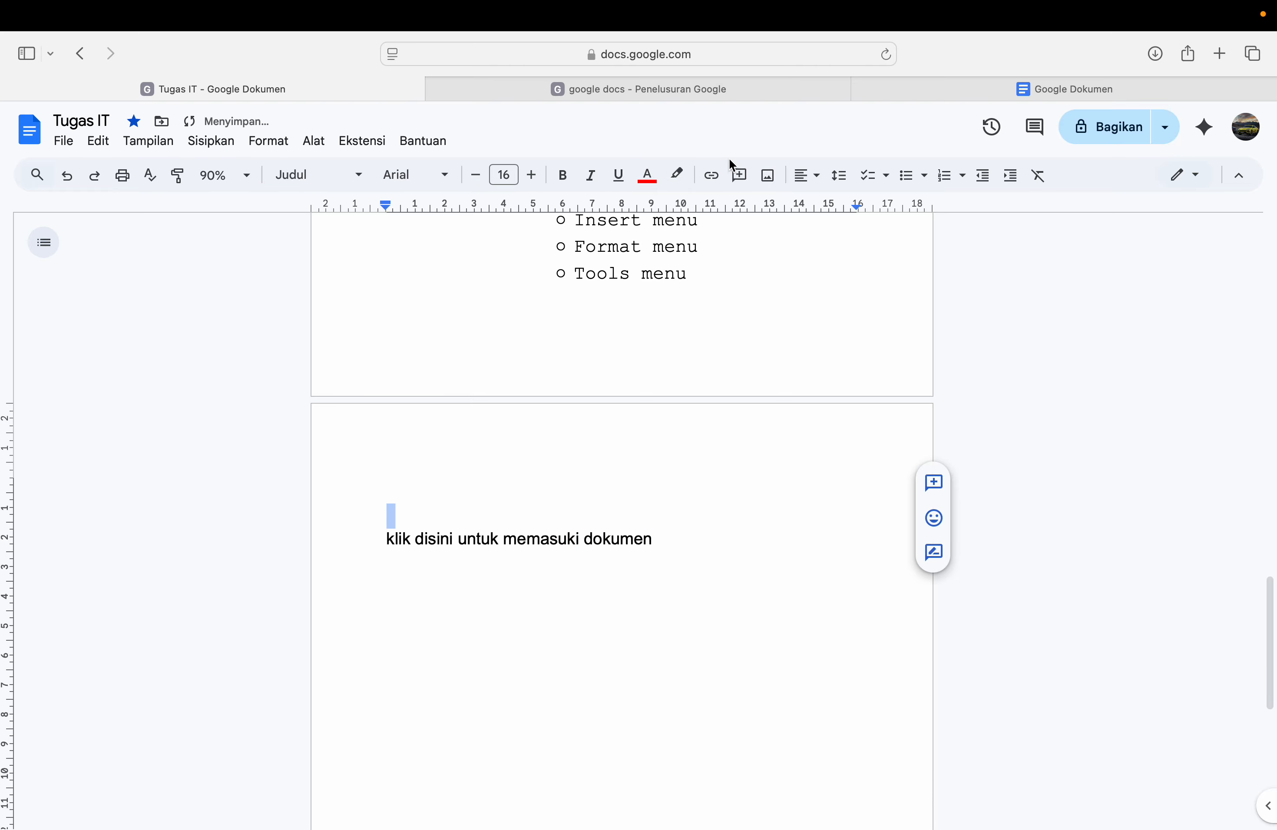
drag(672, 540, 583, 554)
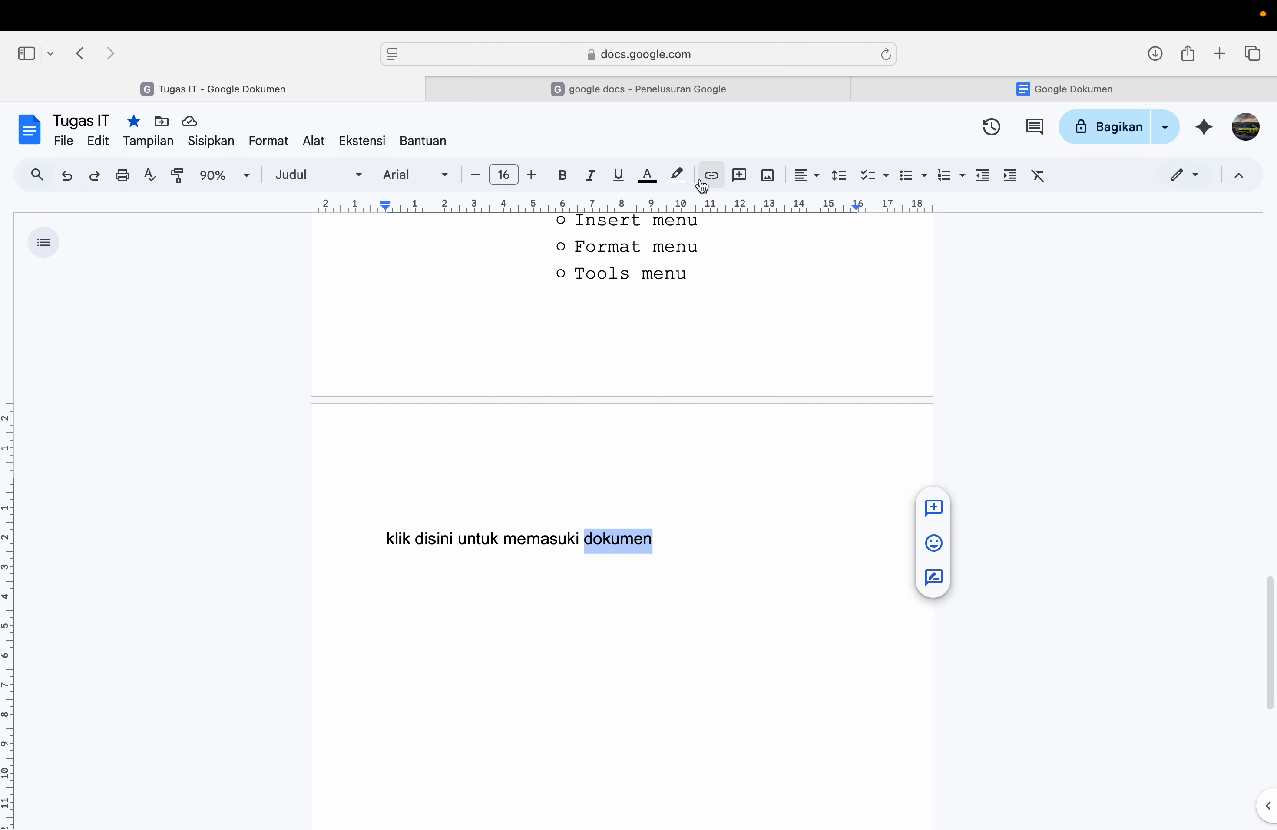
click(750, 185)
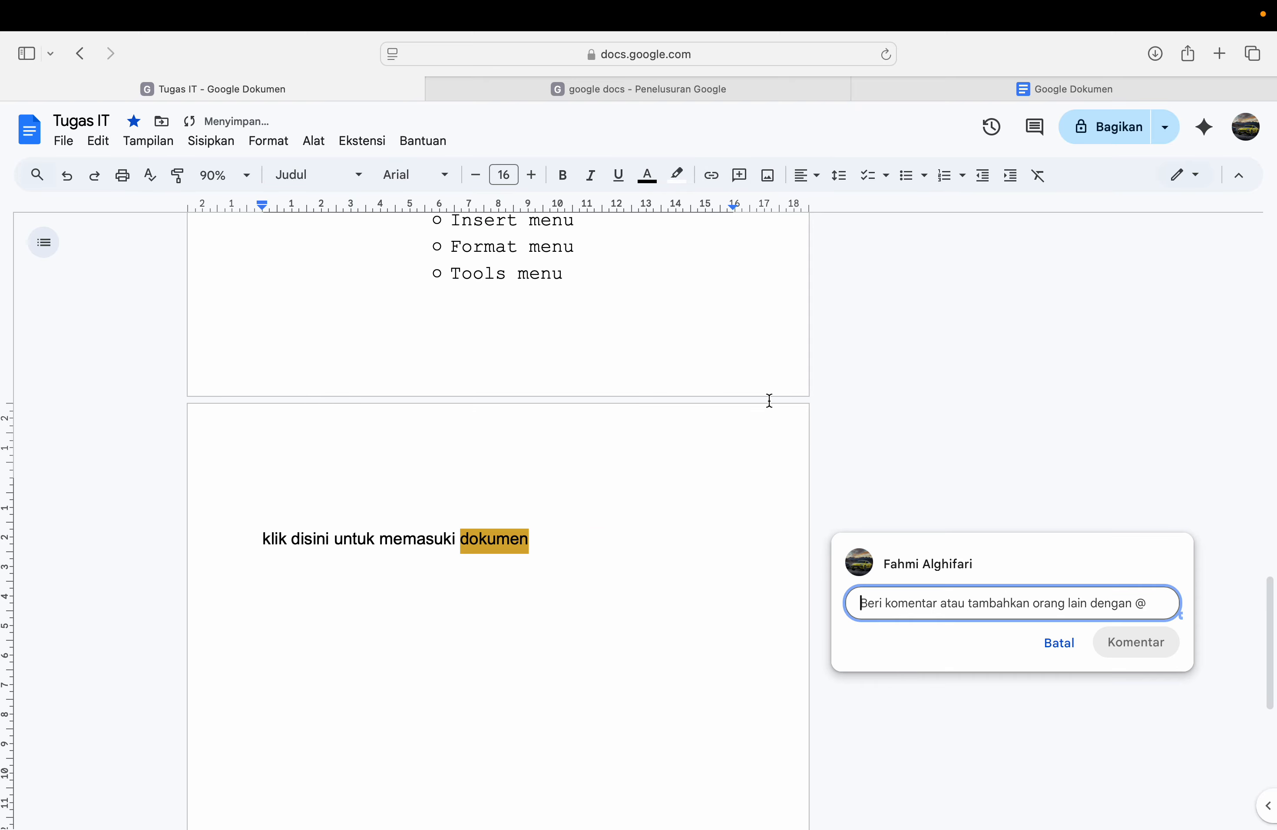
text(d)
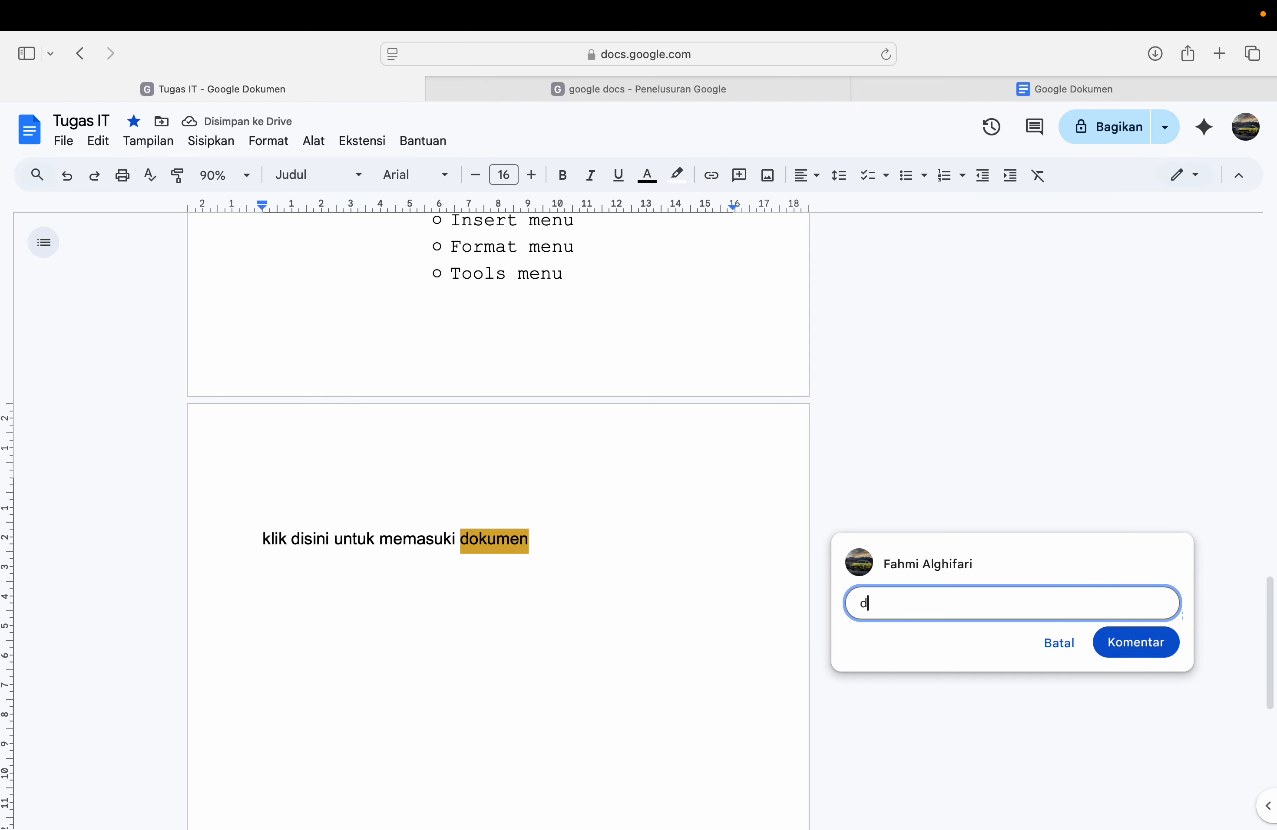
text(okumen salah)
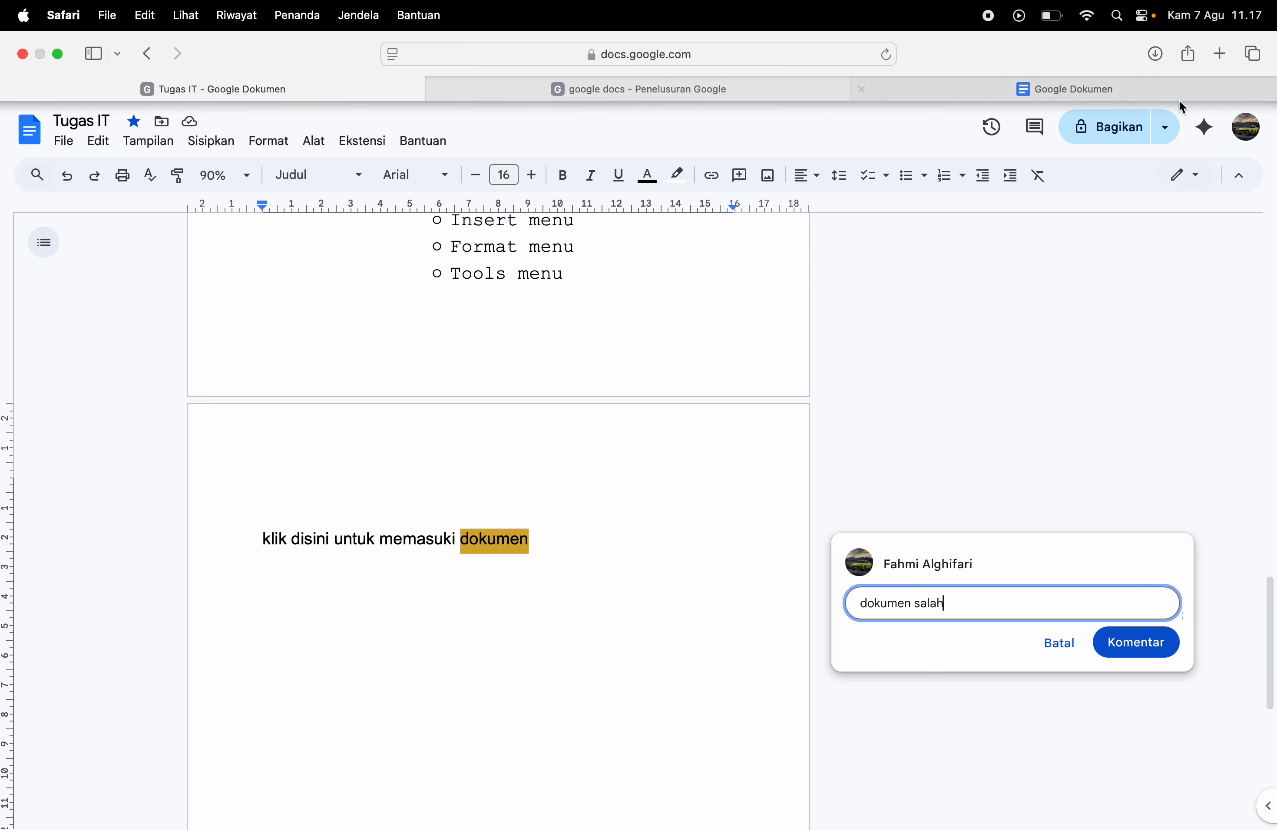
click(1098, 645)
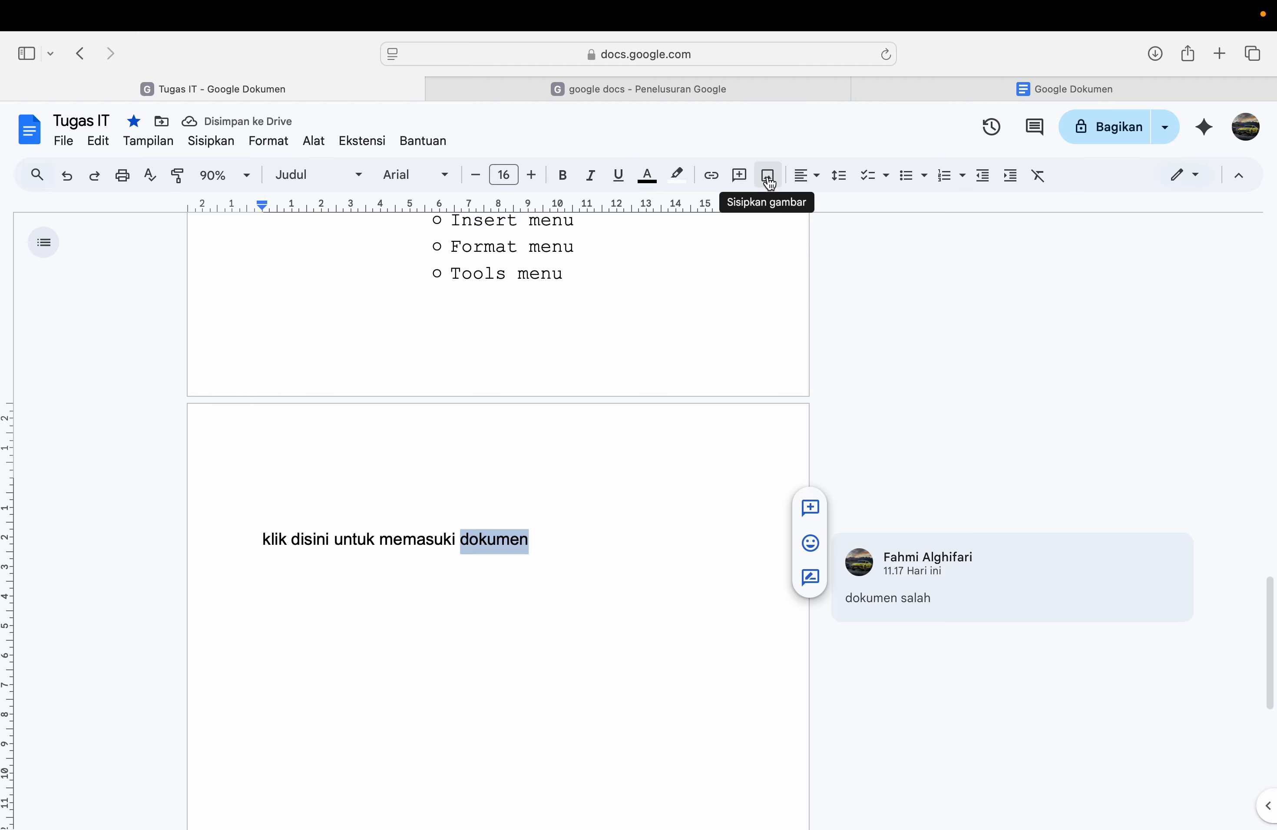
Step: Add a new empty line below the sentence on the third page
click(294, 598)
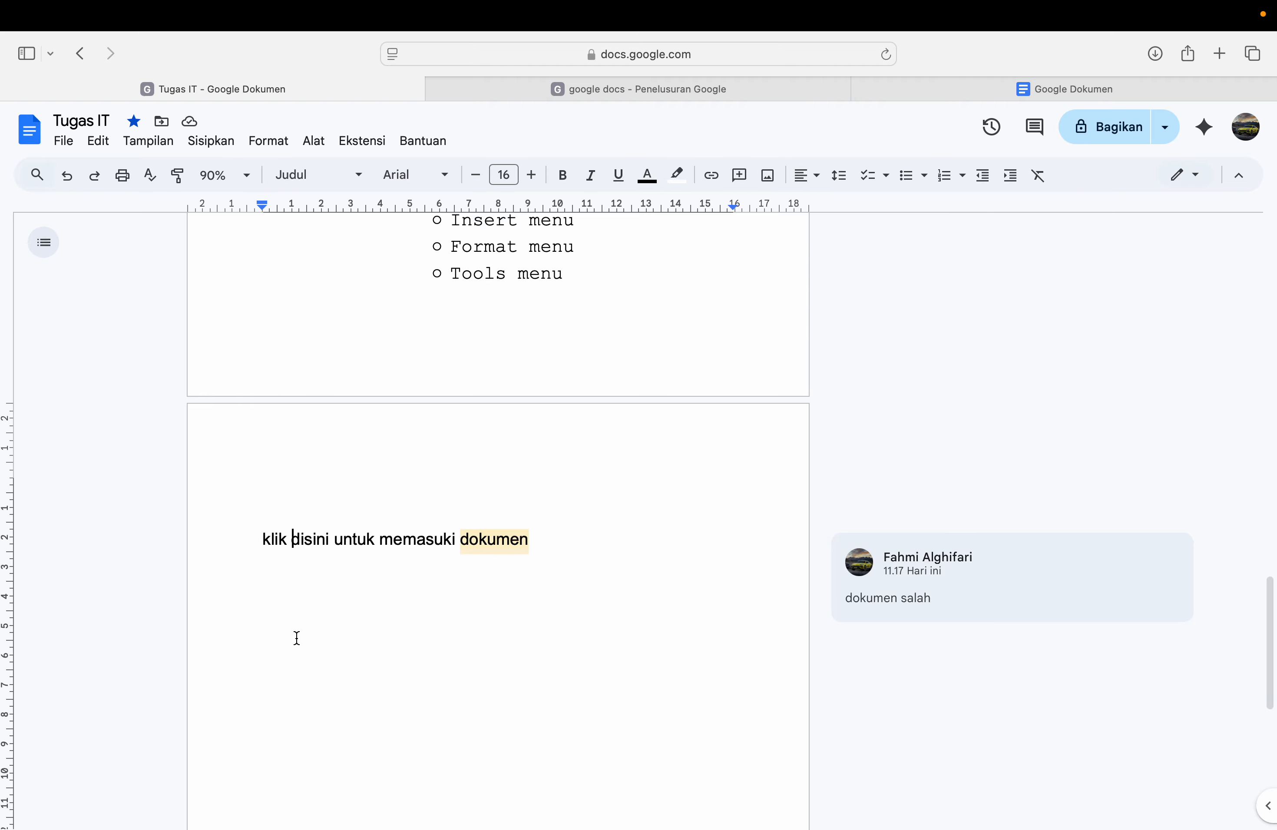
key(Home)
double_click(552, 540)
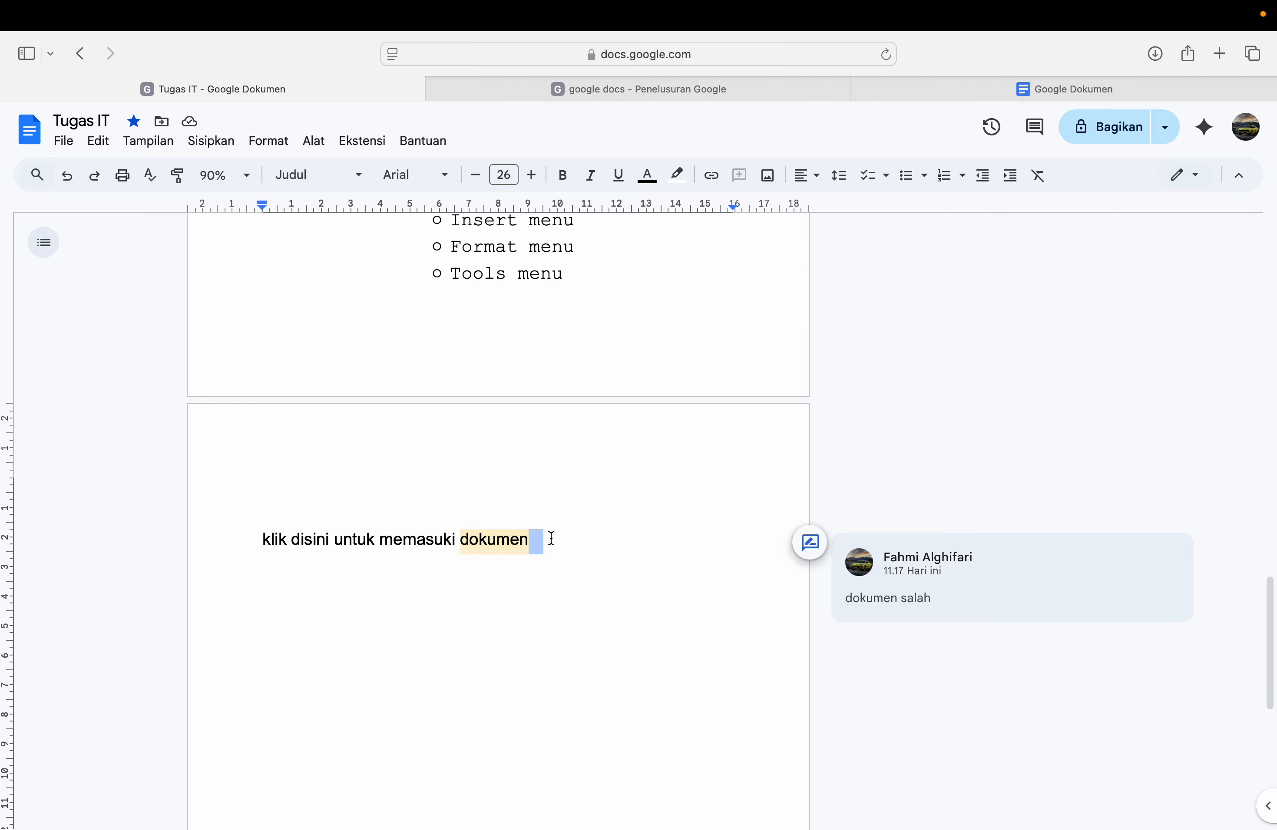
key(Return)
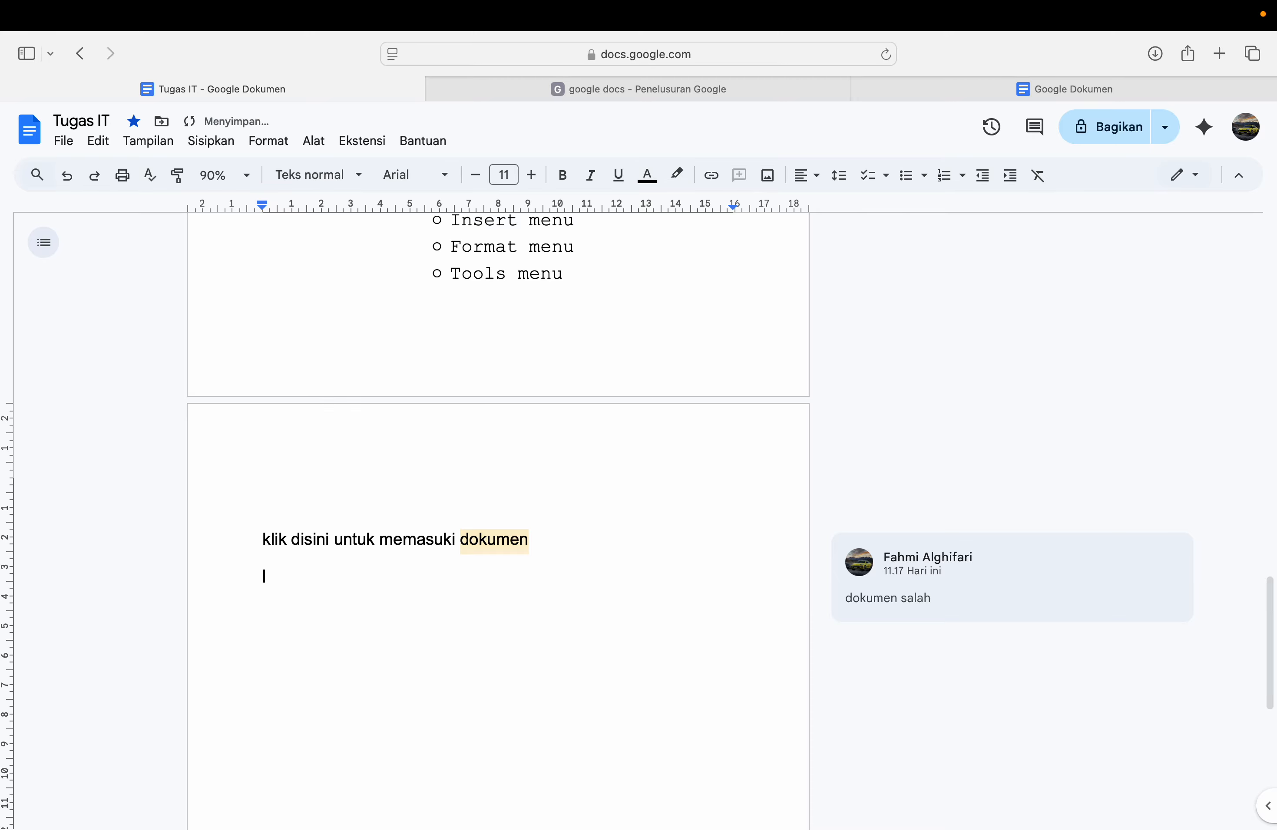
Step: Insert the image "Hitam Abu-Abu Abstrak Y2K Streetwear Logo.png" from the computer's Unduhan folder on the empty line
click(774, 182)
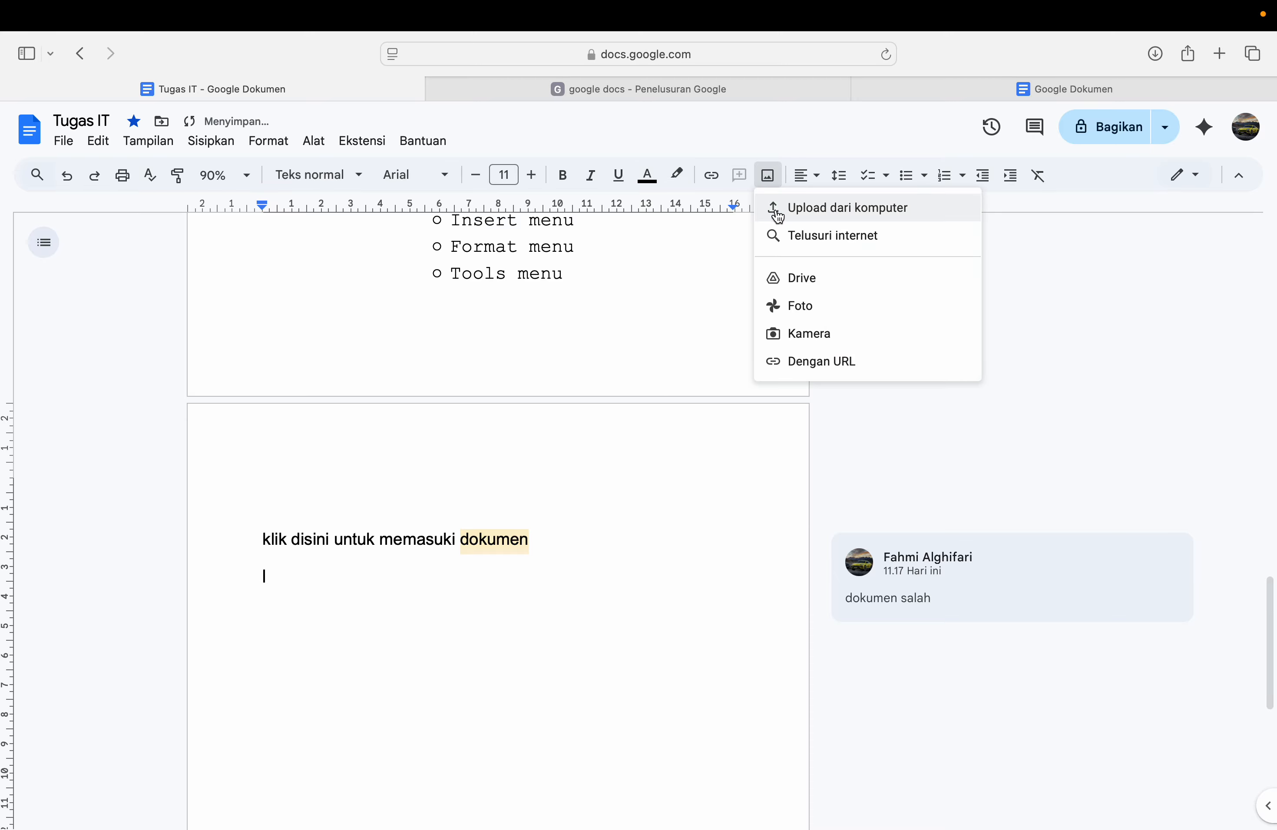
click(776, 208)
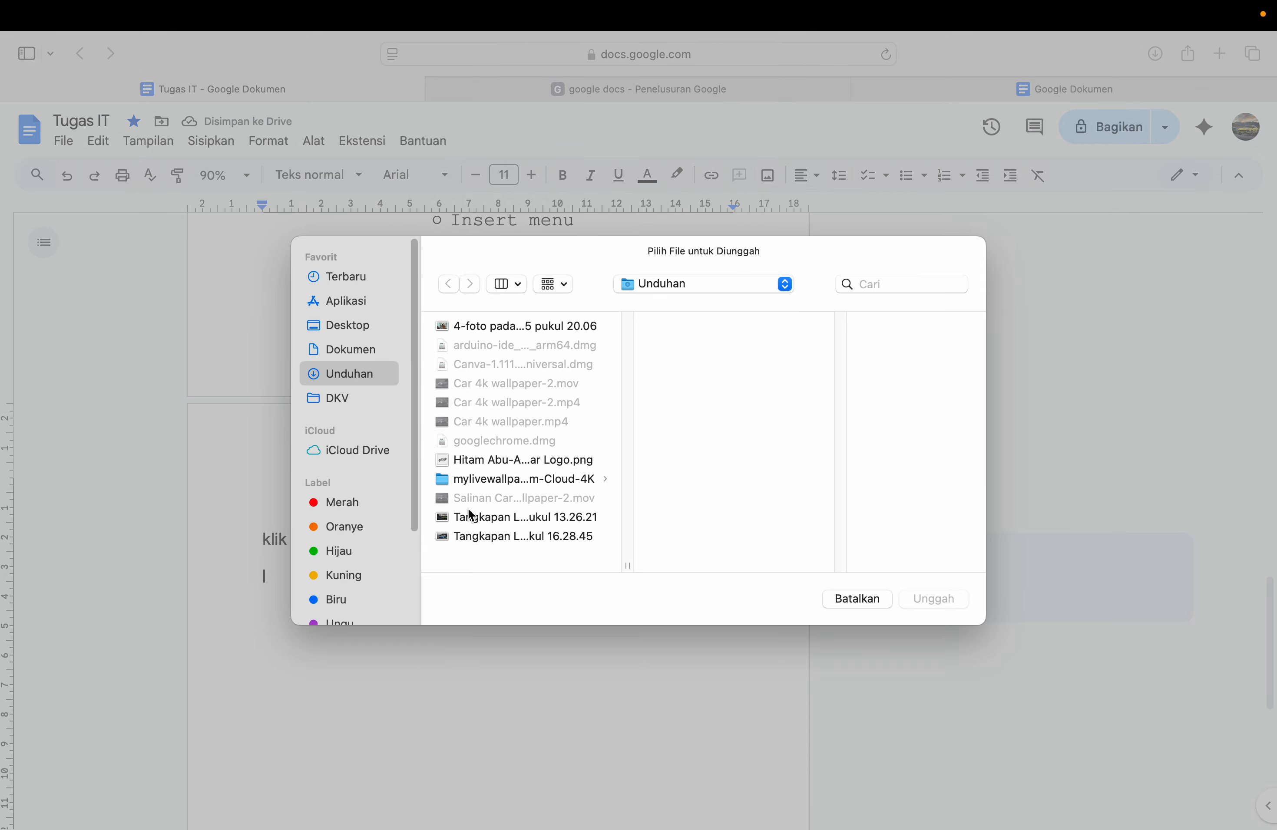
click(469, 460)
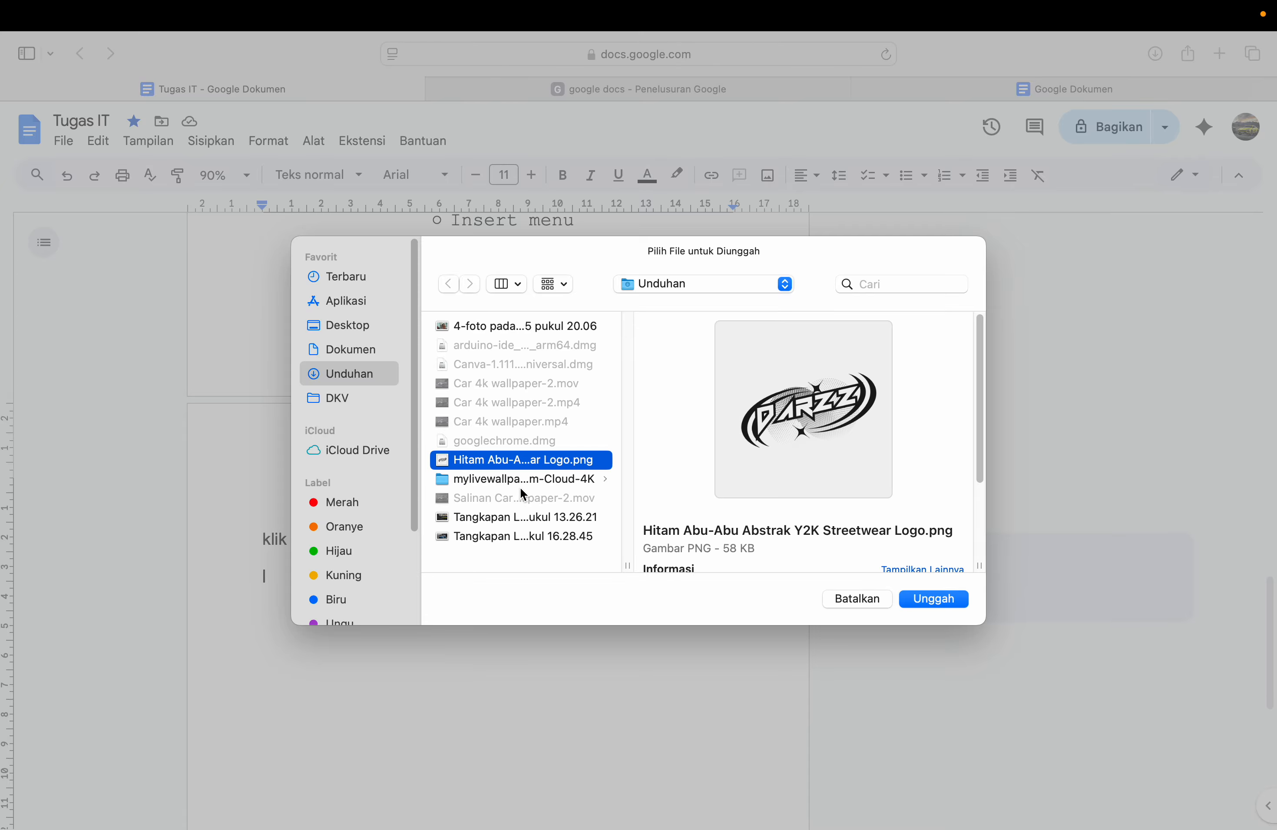
click(928, 597)
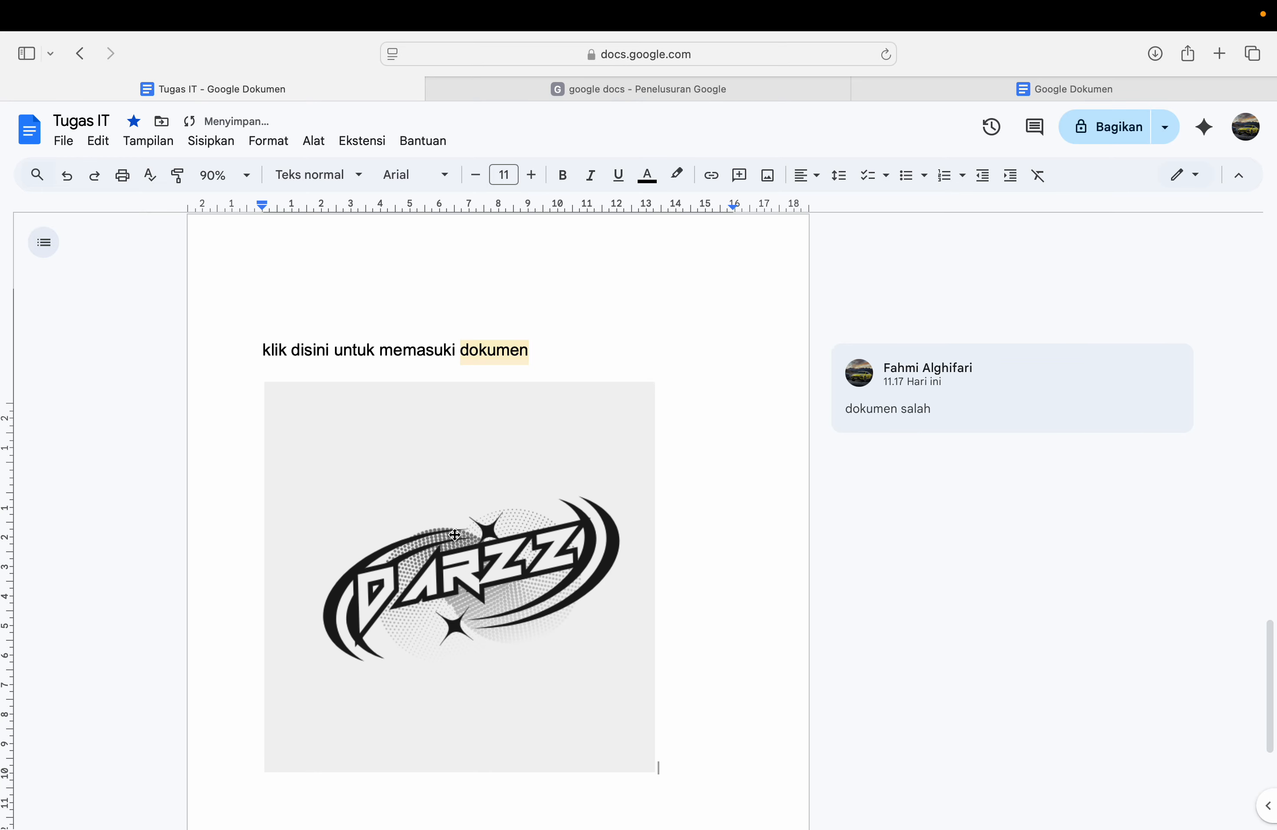
Step: Shrink the logo image proportionally to about 9 cm wide, and undo both the resize and the image insertion
click(632, 760)
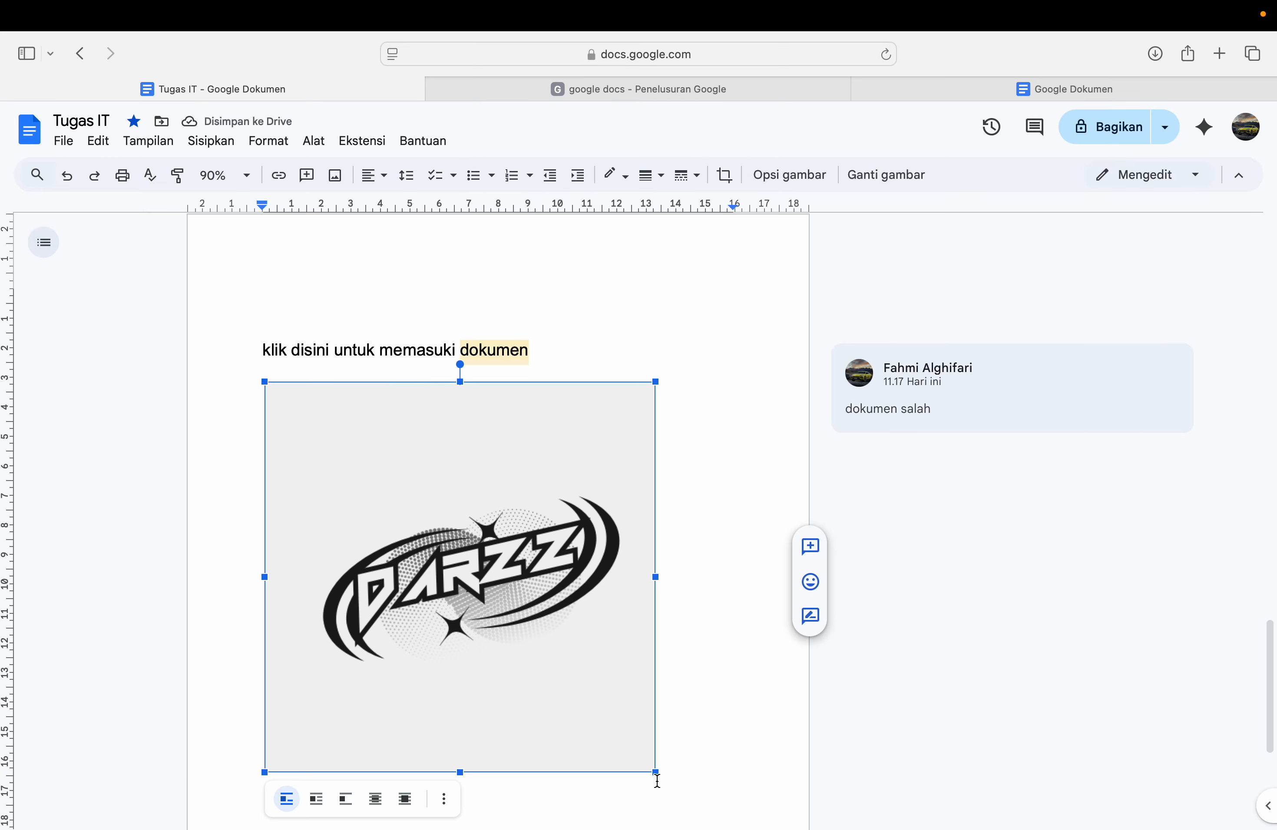
drag(658, 775, 534, 651)
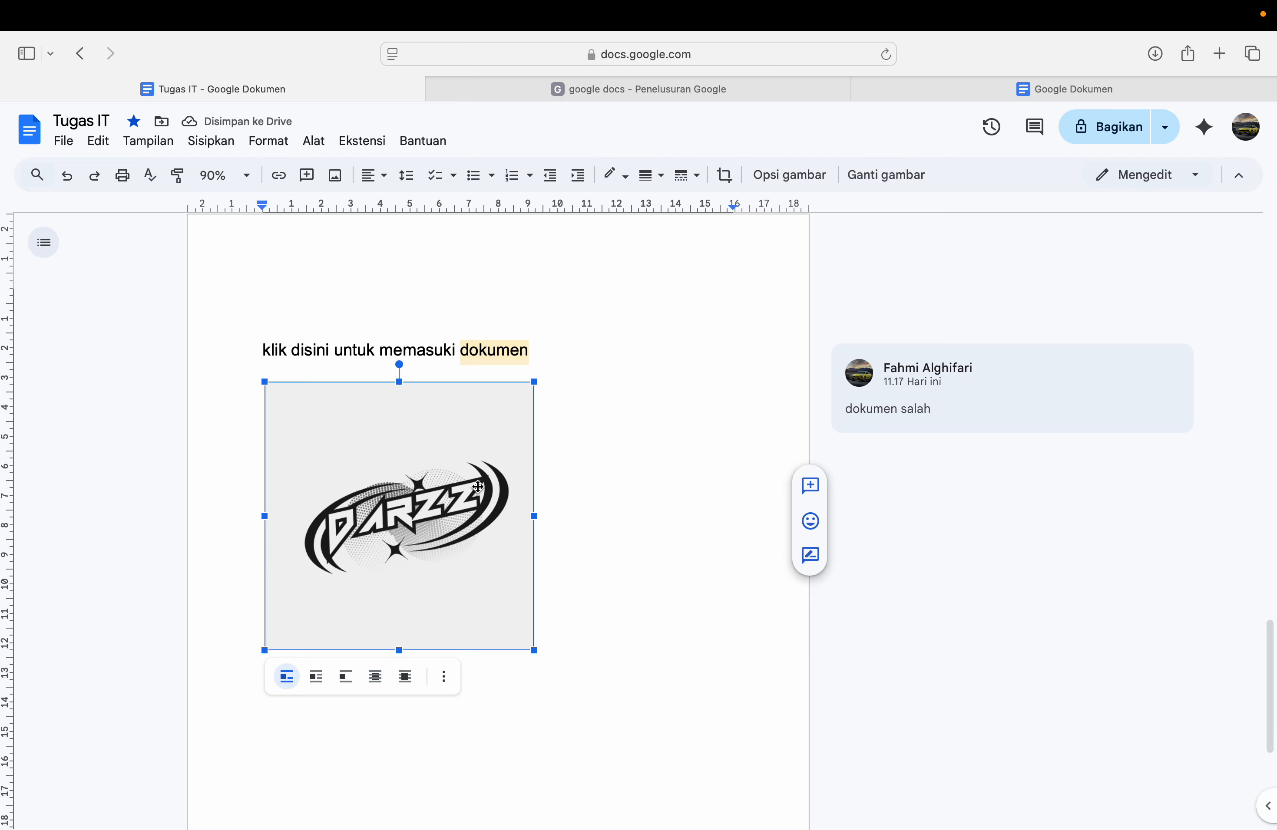
key(super+z)
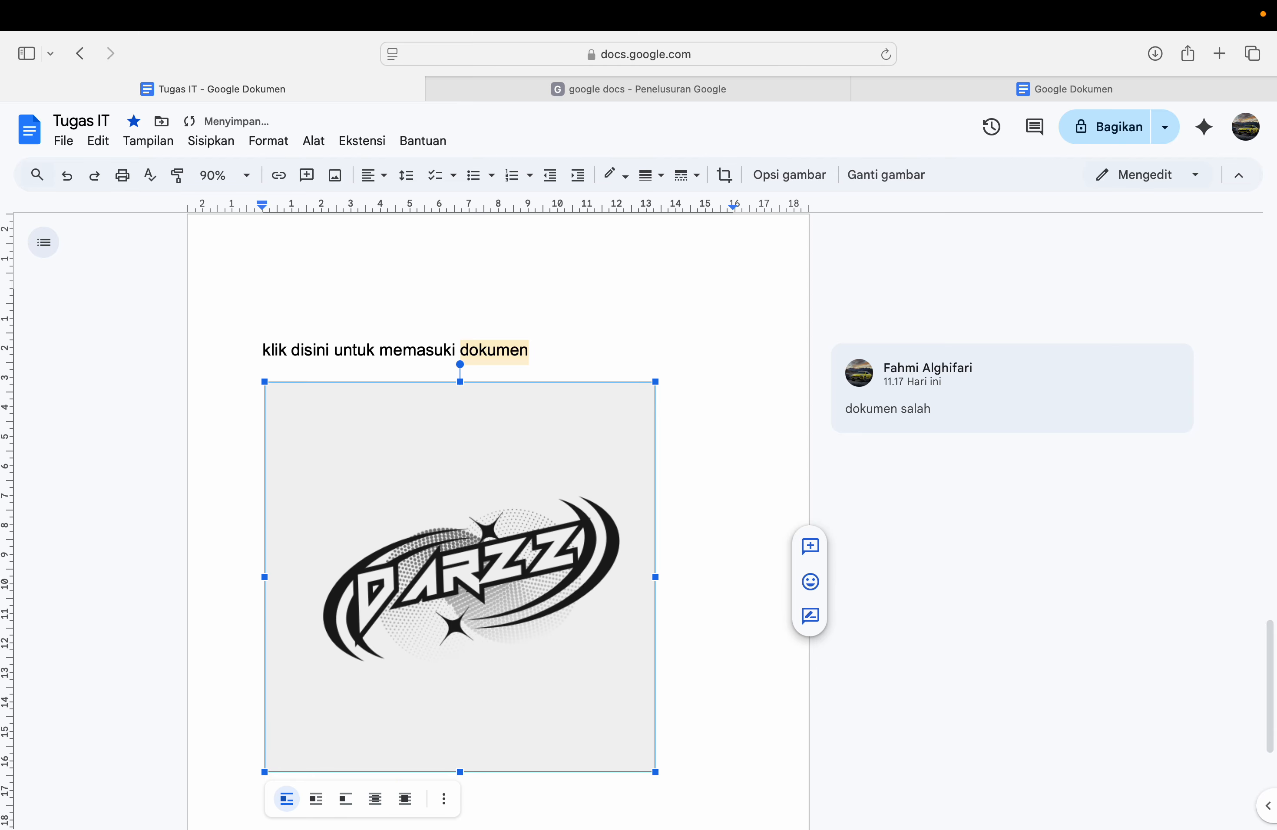
key(super+z)
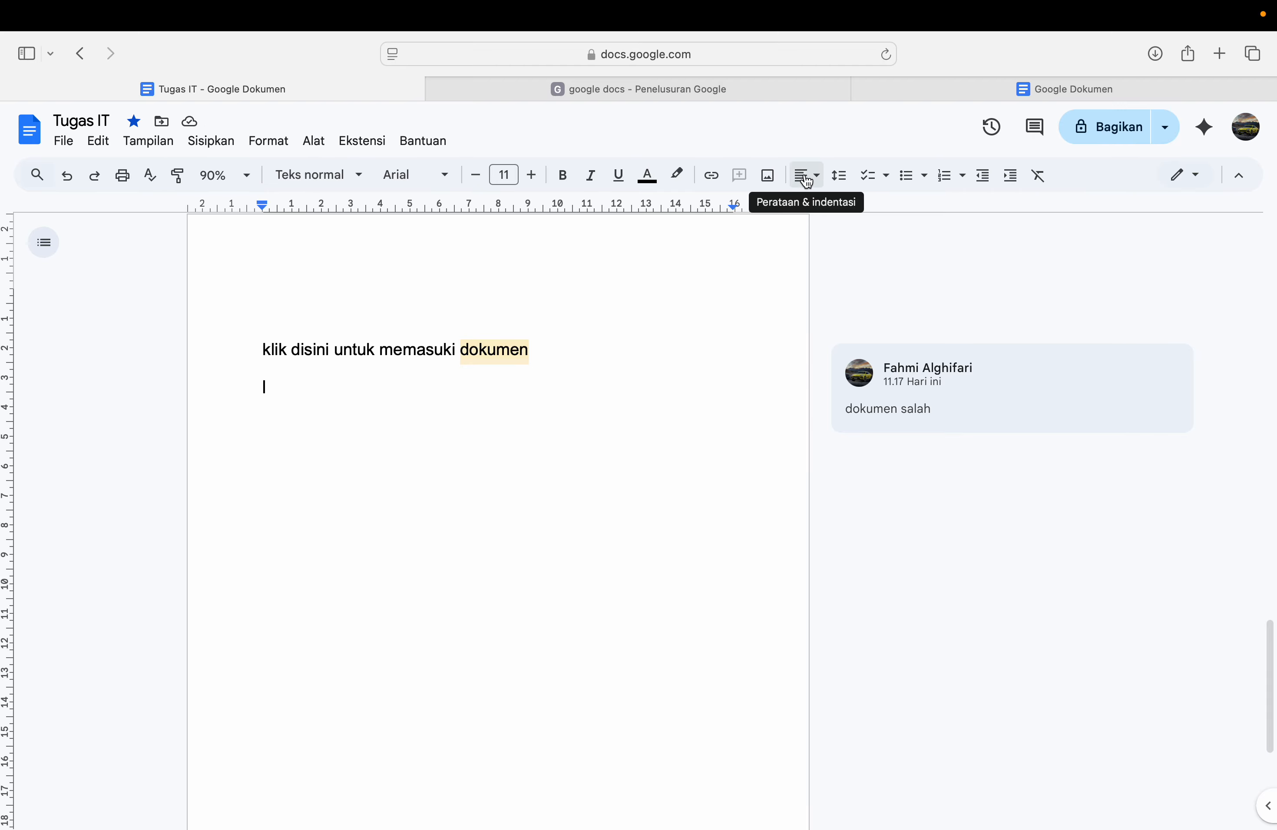
Step: Try centre alignment and right alignment on the sentence "klik disini untuk memasuki dokumen"
drag(621, 339, 405, 280)
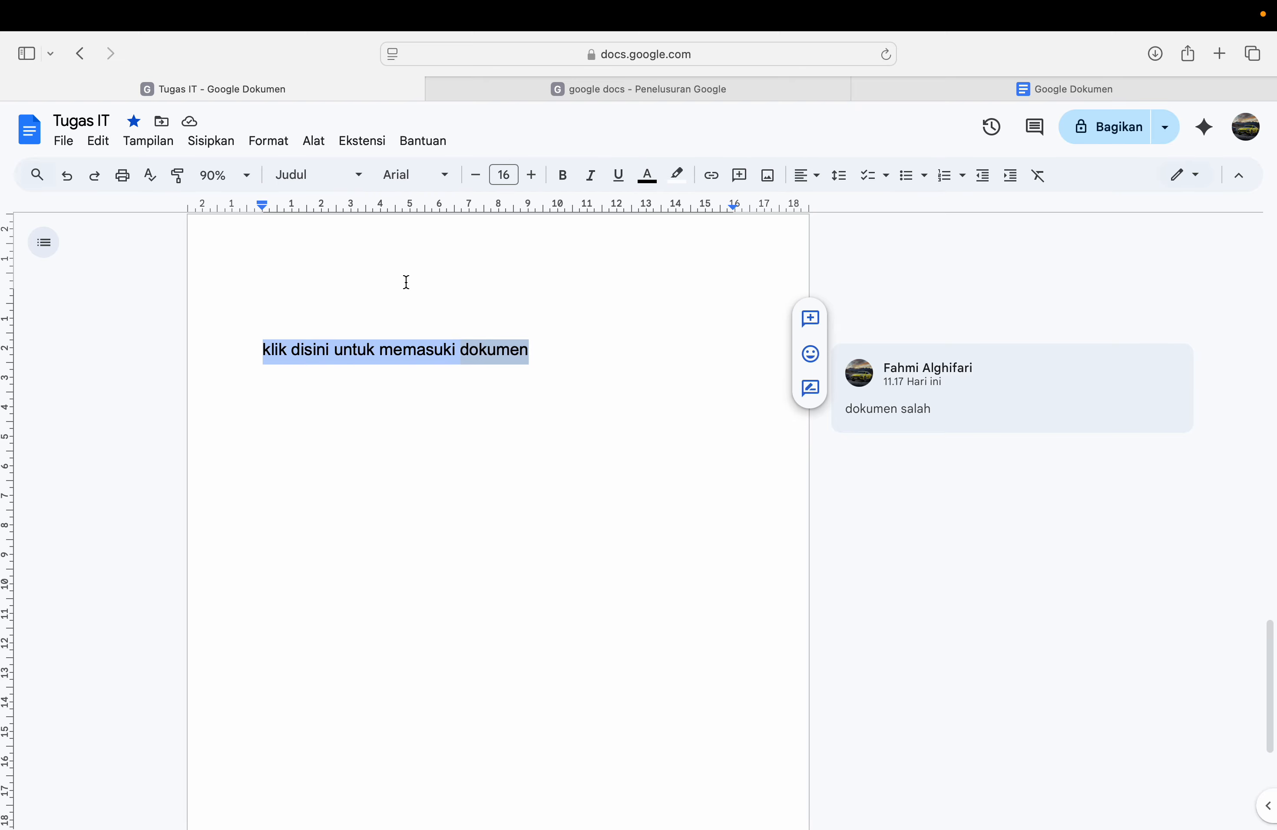
click(807, 175)
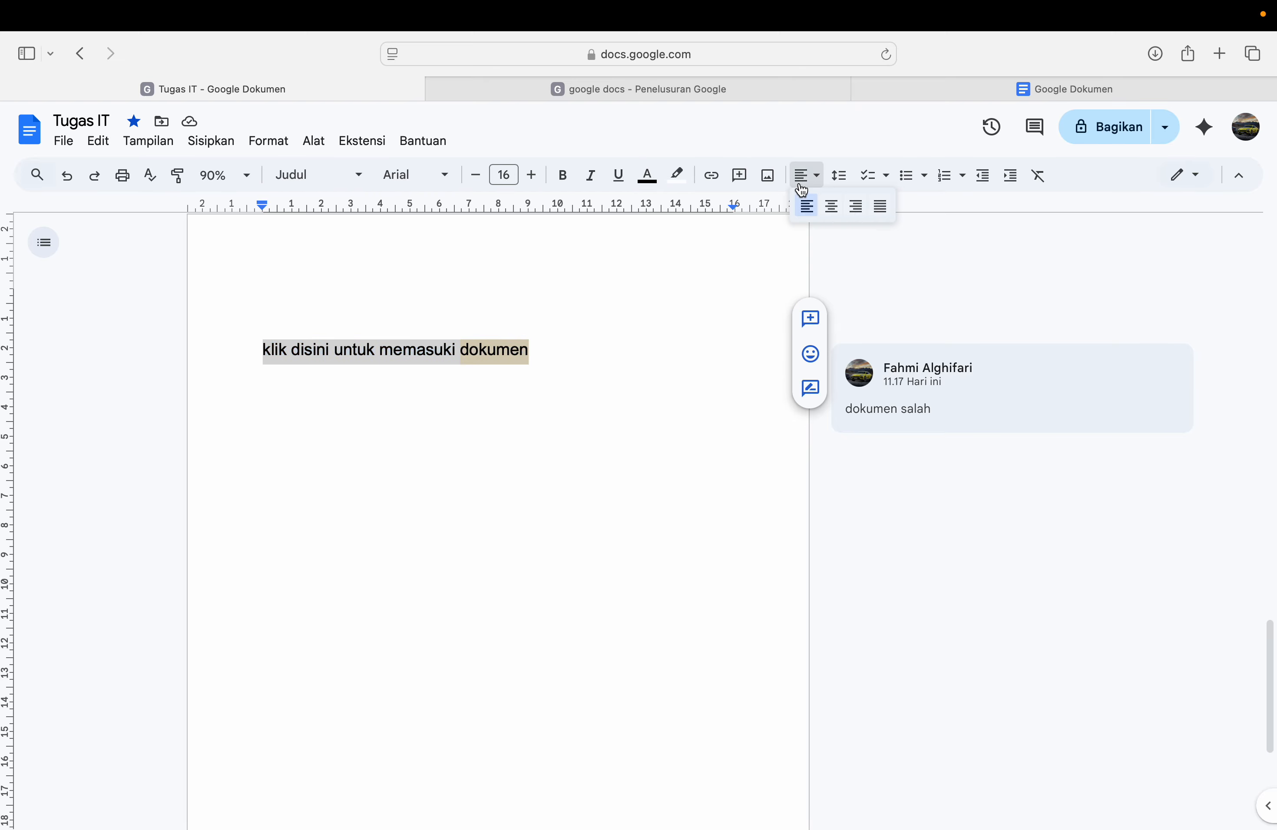
click(831, 207)
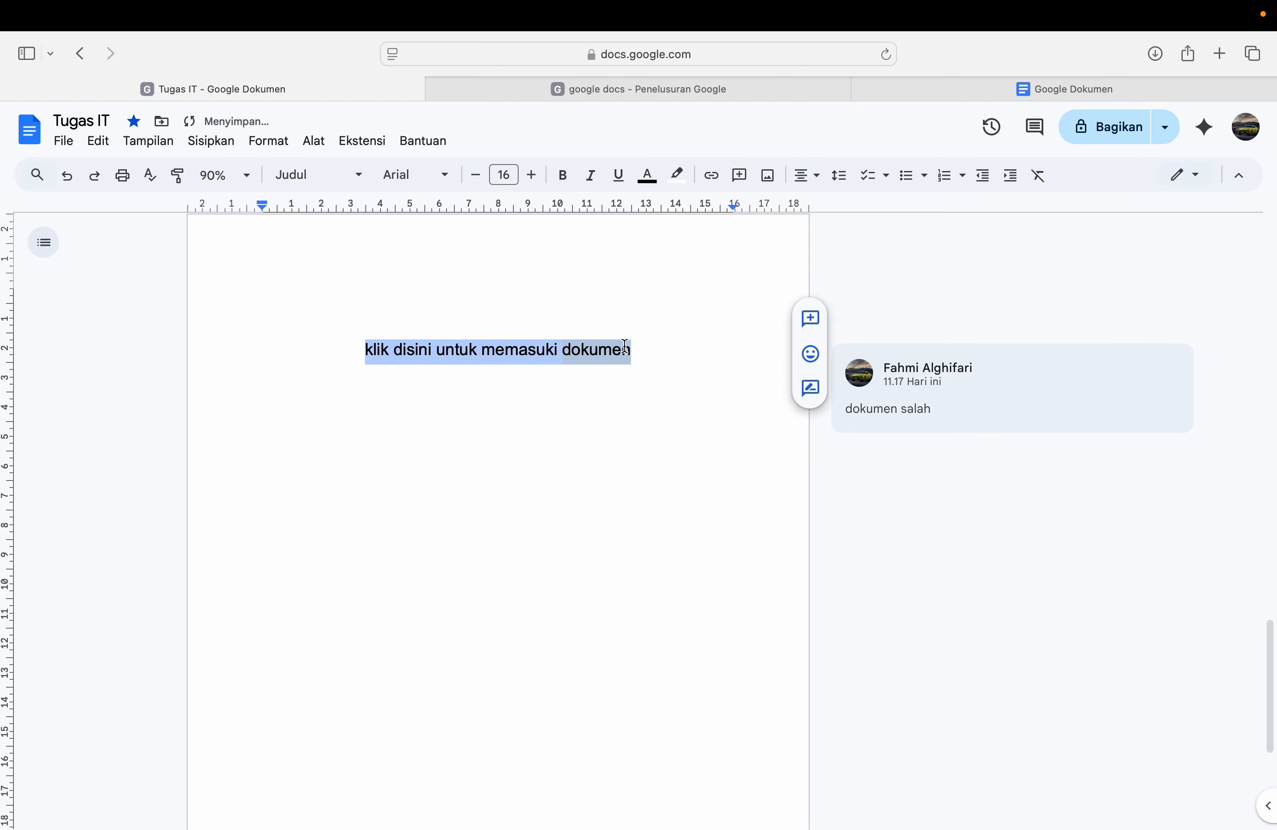
click(808, 175)
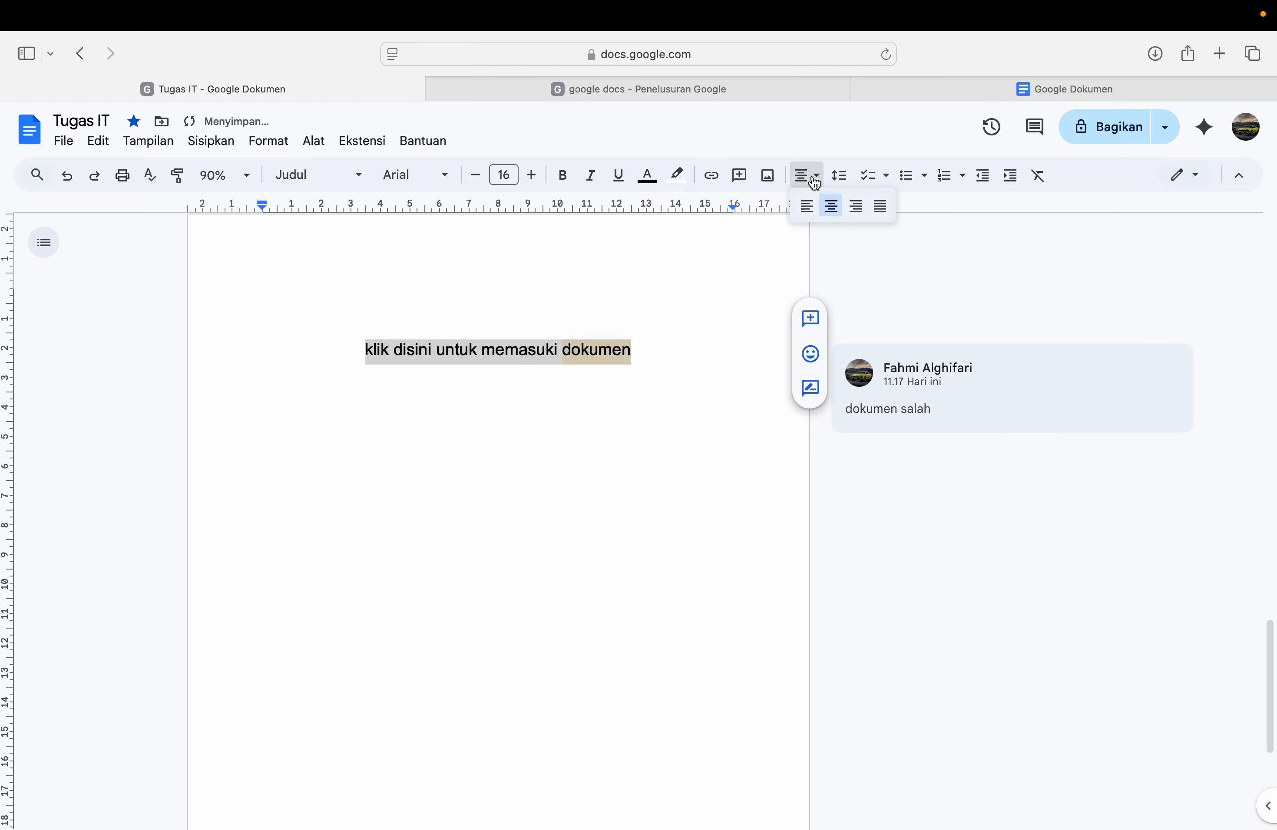
click(855, 208)
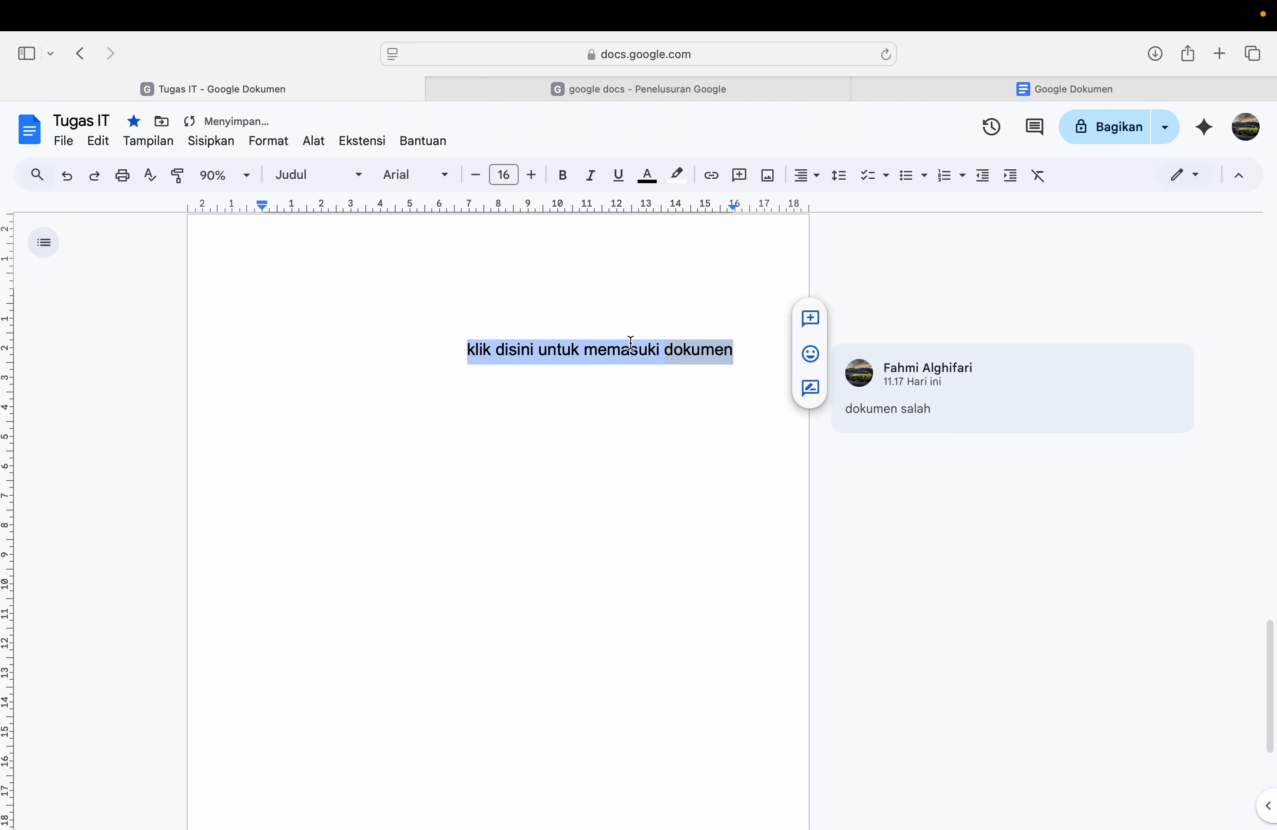
Step: Try justified alignment on the sentence and return it to left alignment
click(811, 178)
click(880, 209)
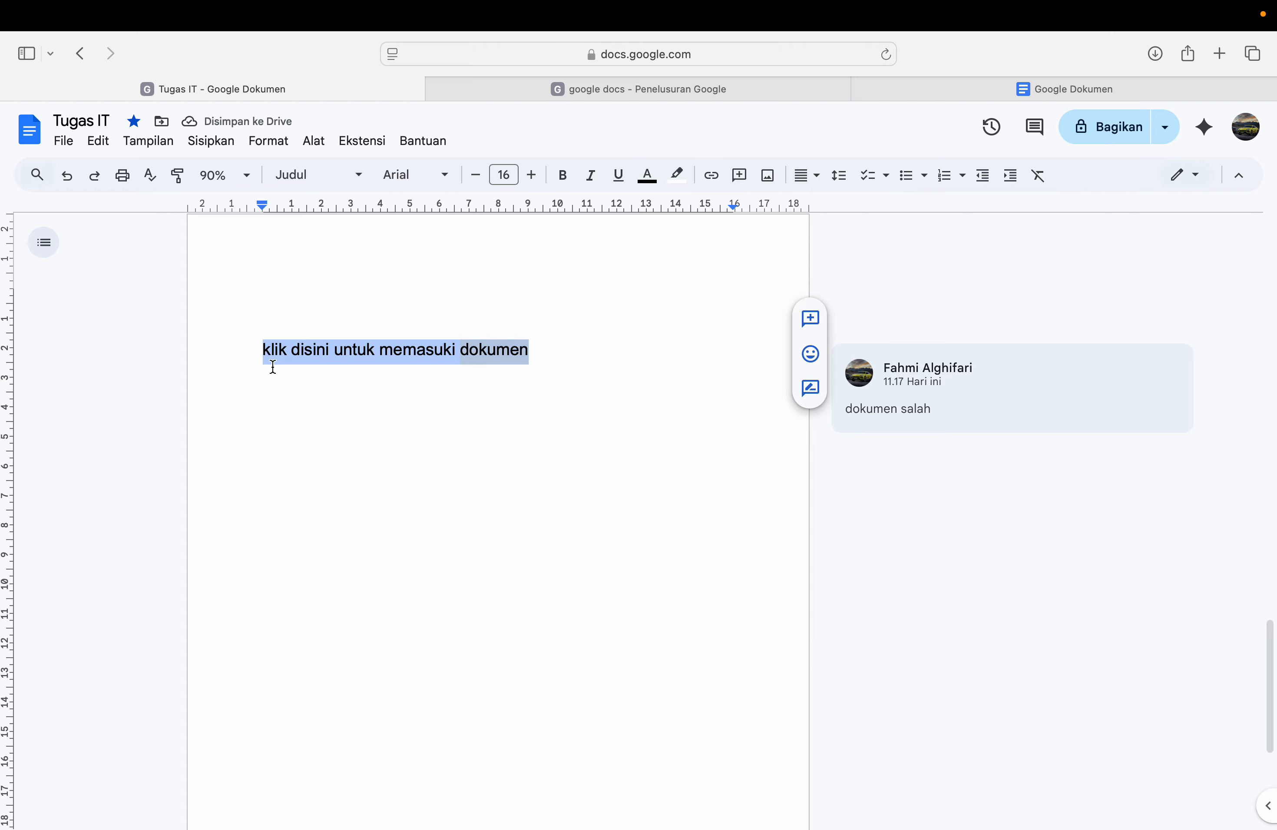
click(818, 189)
click(798, 204)
Step: Apply justified alignment to the sentence once more and deselect it
click(807, 175)
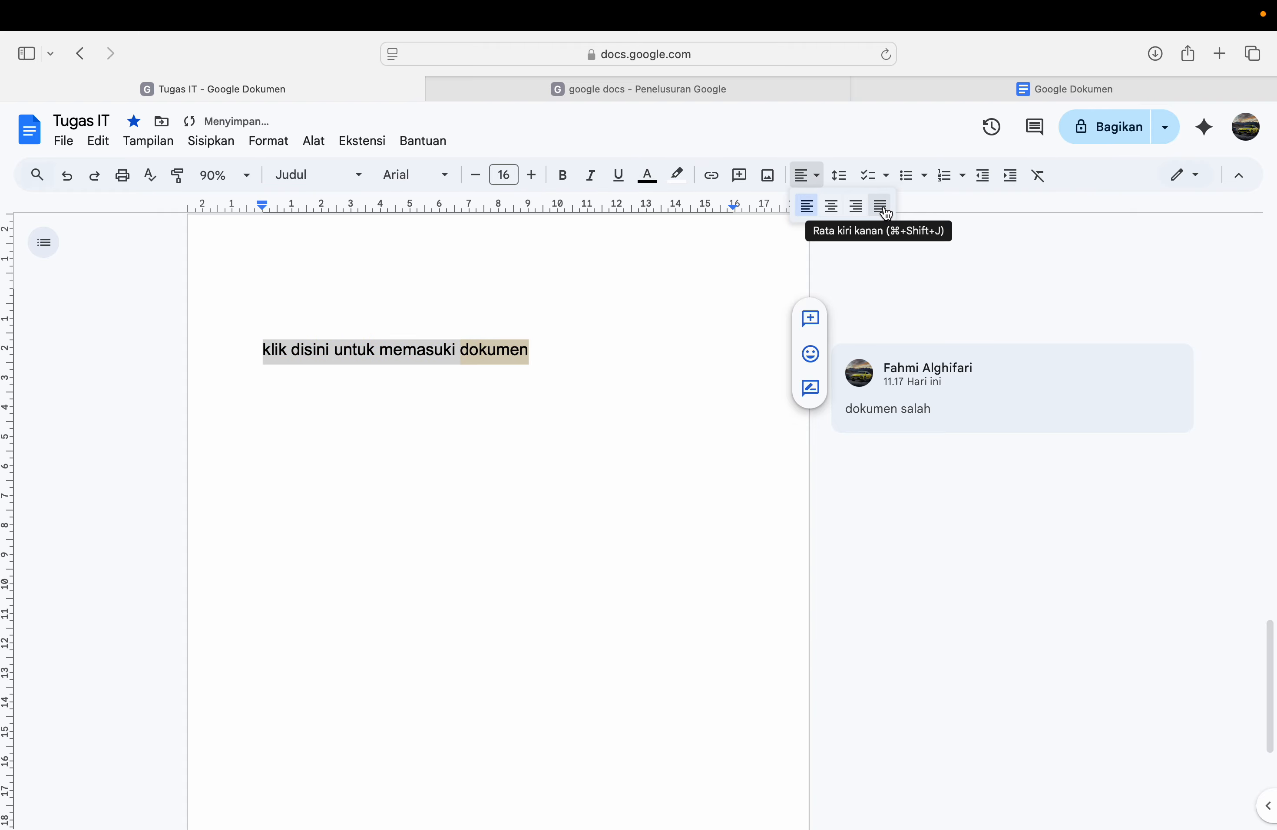
click(881, 208)
click(871, 291)
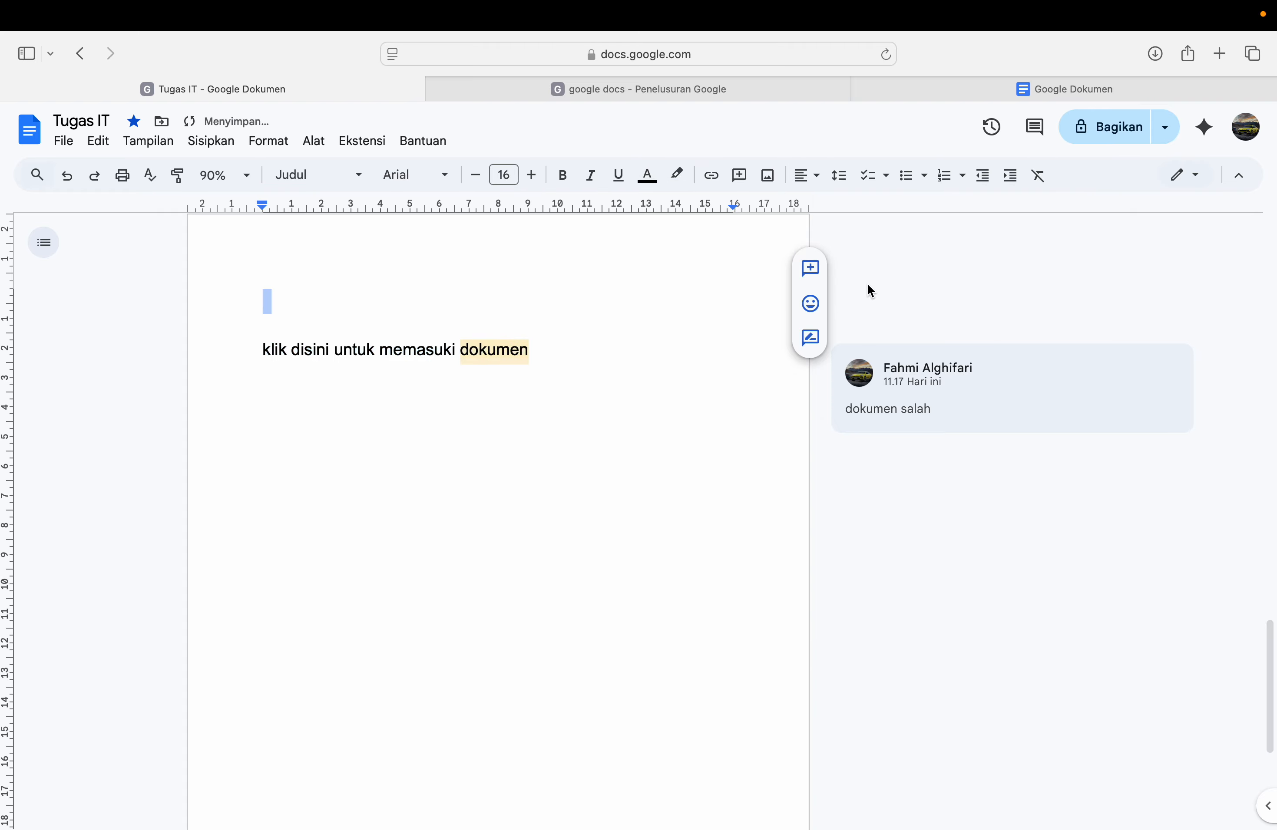
Step: Set the line spacing of the empty line below the sentence to 1,5
click(836, 593)
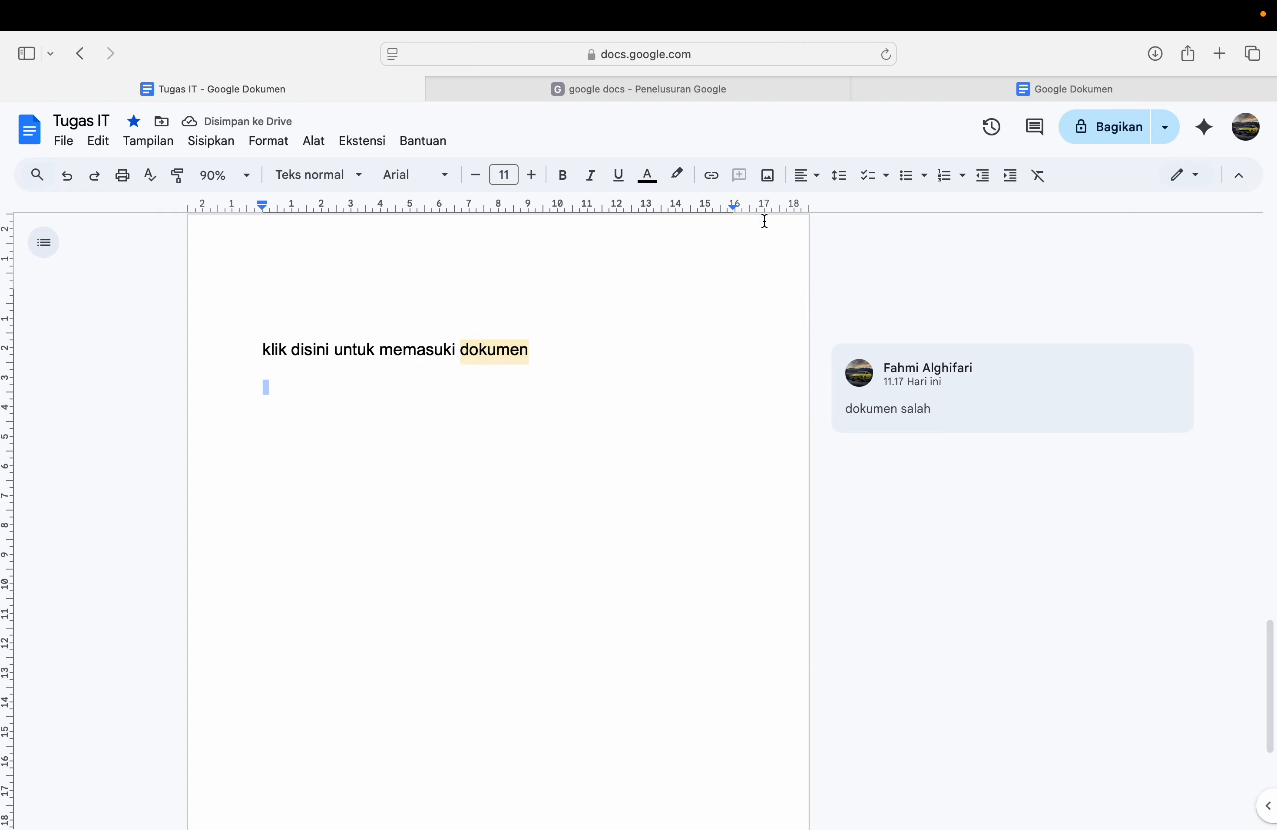
click(839, 176)
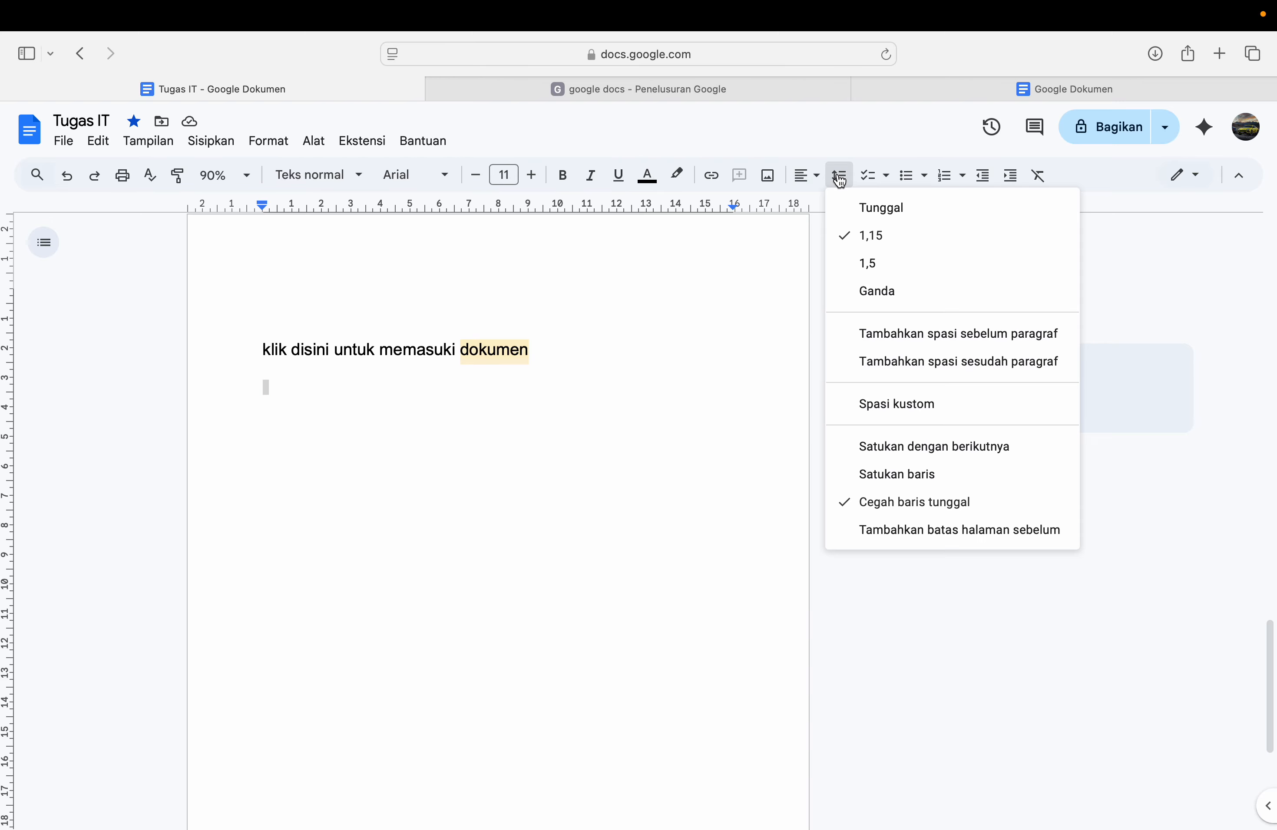
click(867, 263)
click(290, 387)
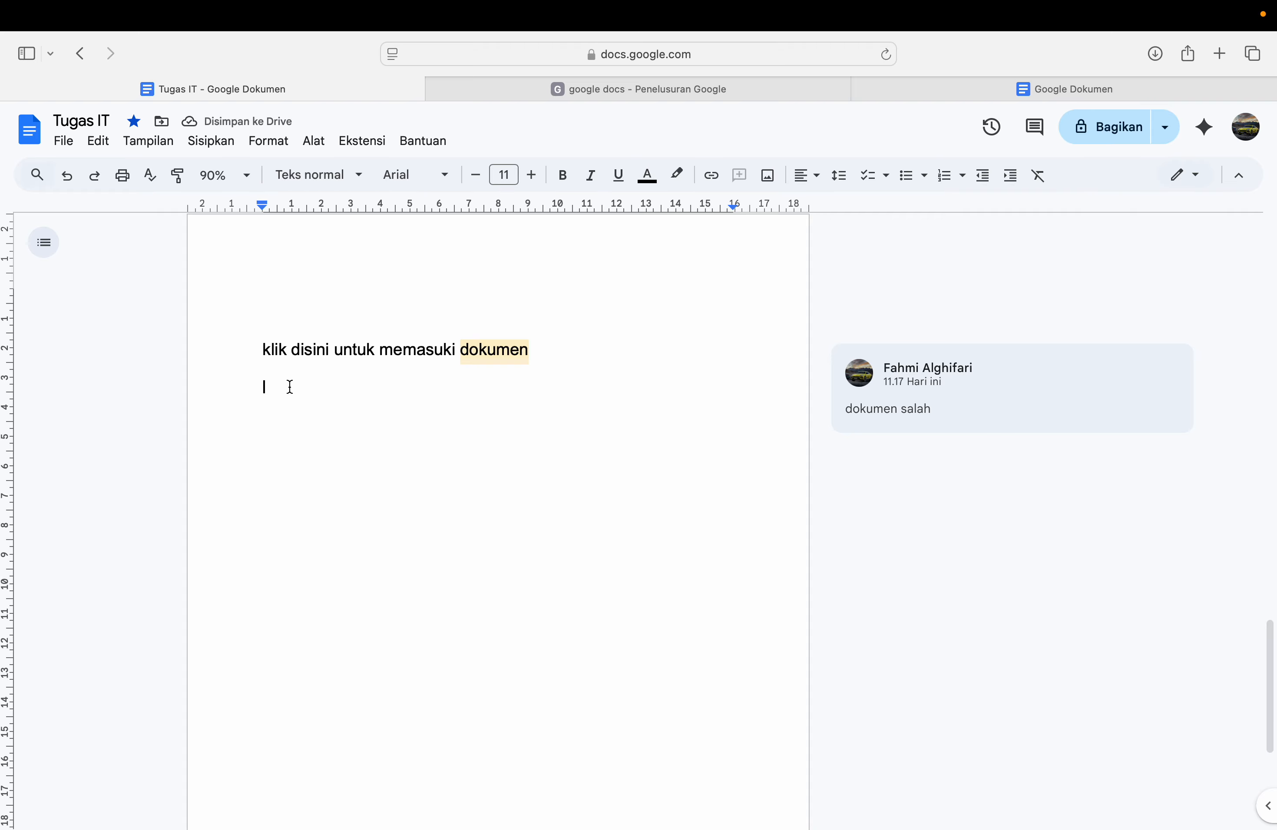
Step: Write the word "pagi" on the line directly below the sentence
text(p)
key(BackSpace)
key(BackSpace)
text(pagi)
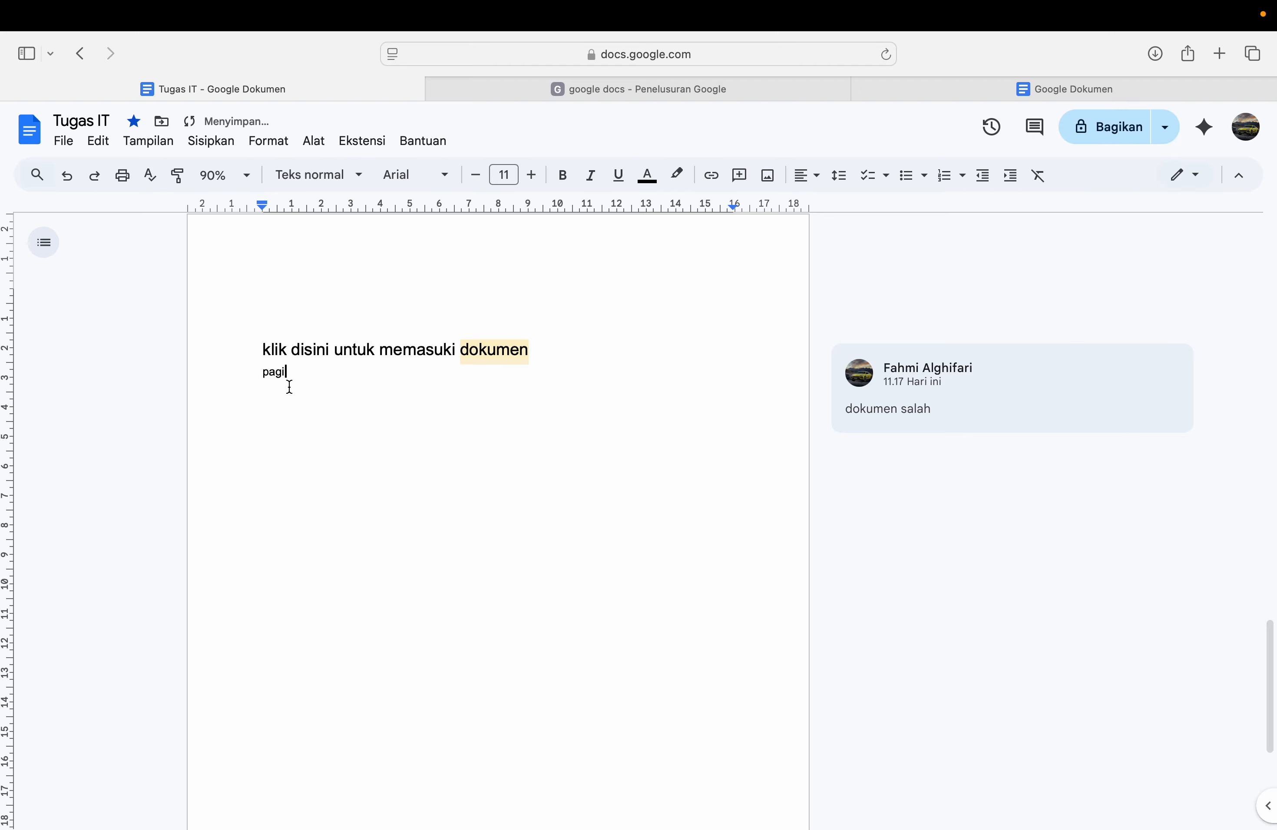
click(532, 175)
drag(288, 372, 259, 373)
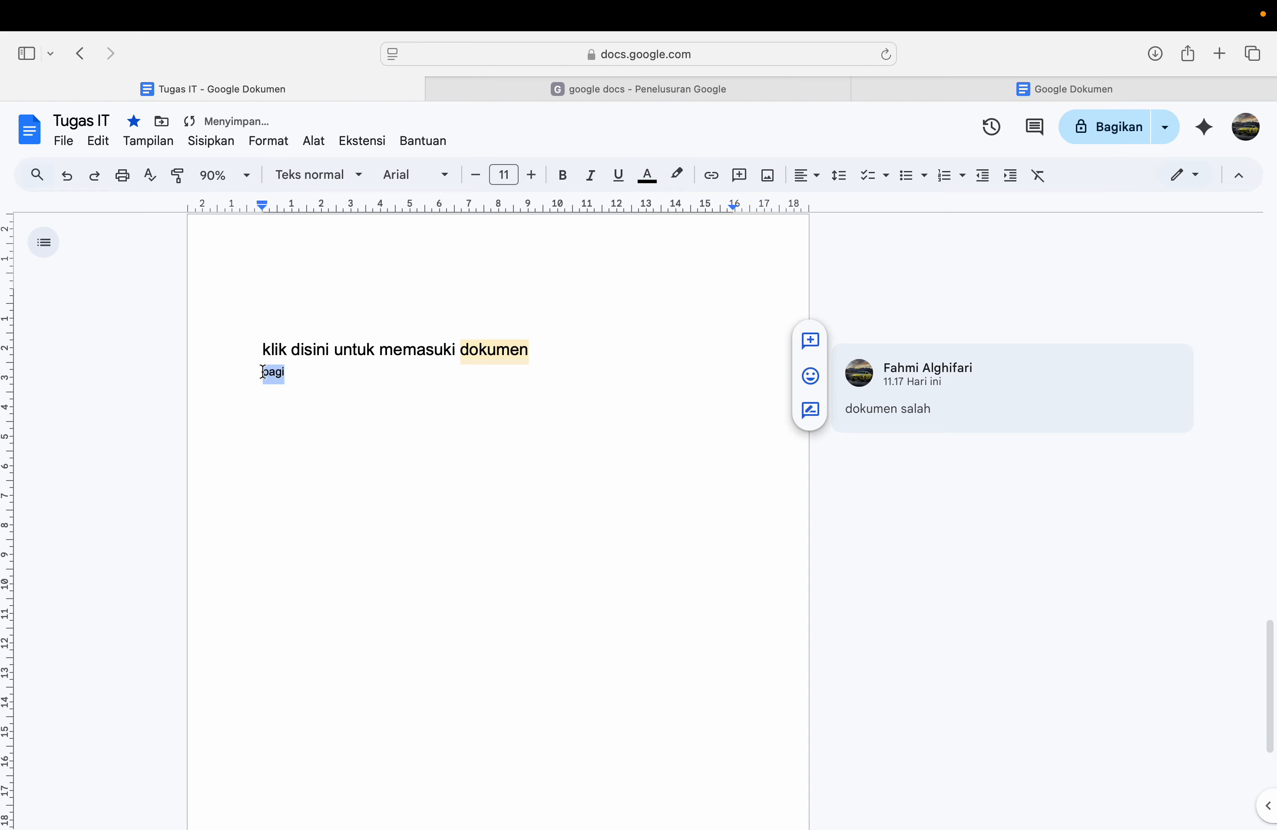
text(p)
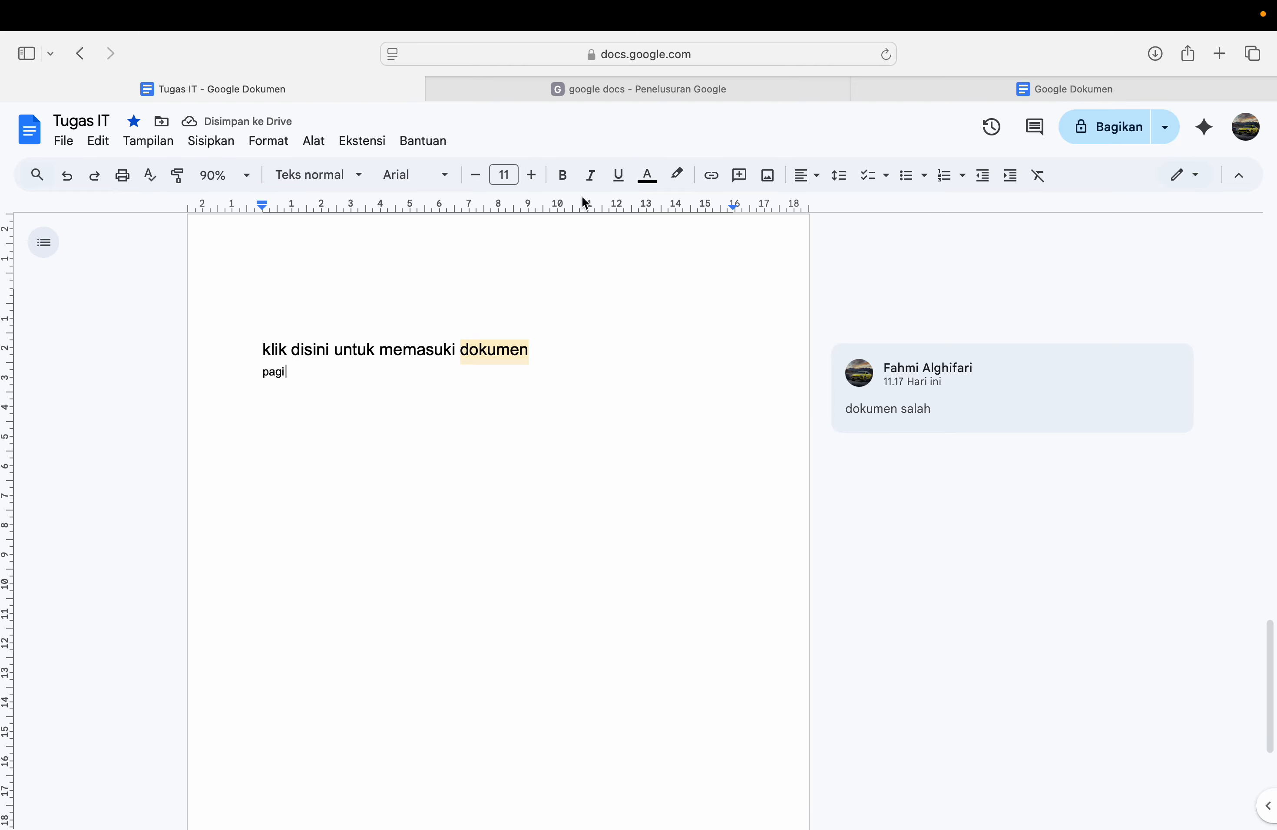
Step: Set the line spacing of the "pagi" line to double (Ganda)
click(816, 176)
click(839, 178)
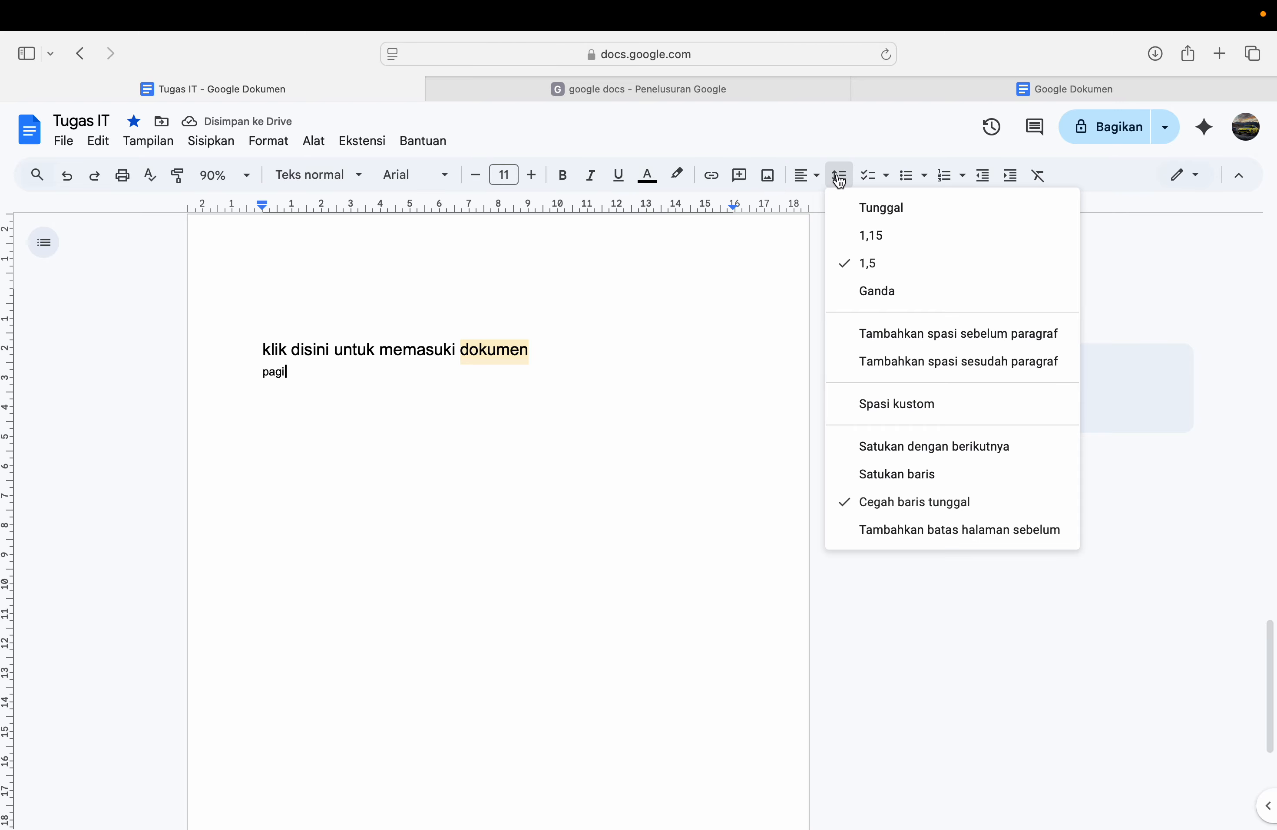
click(888, 292)
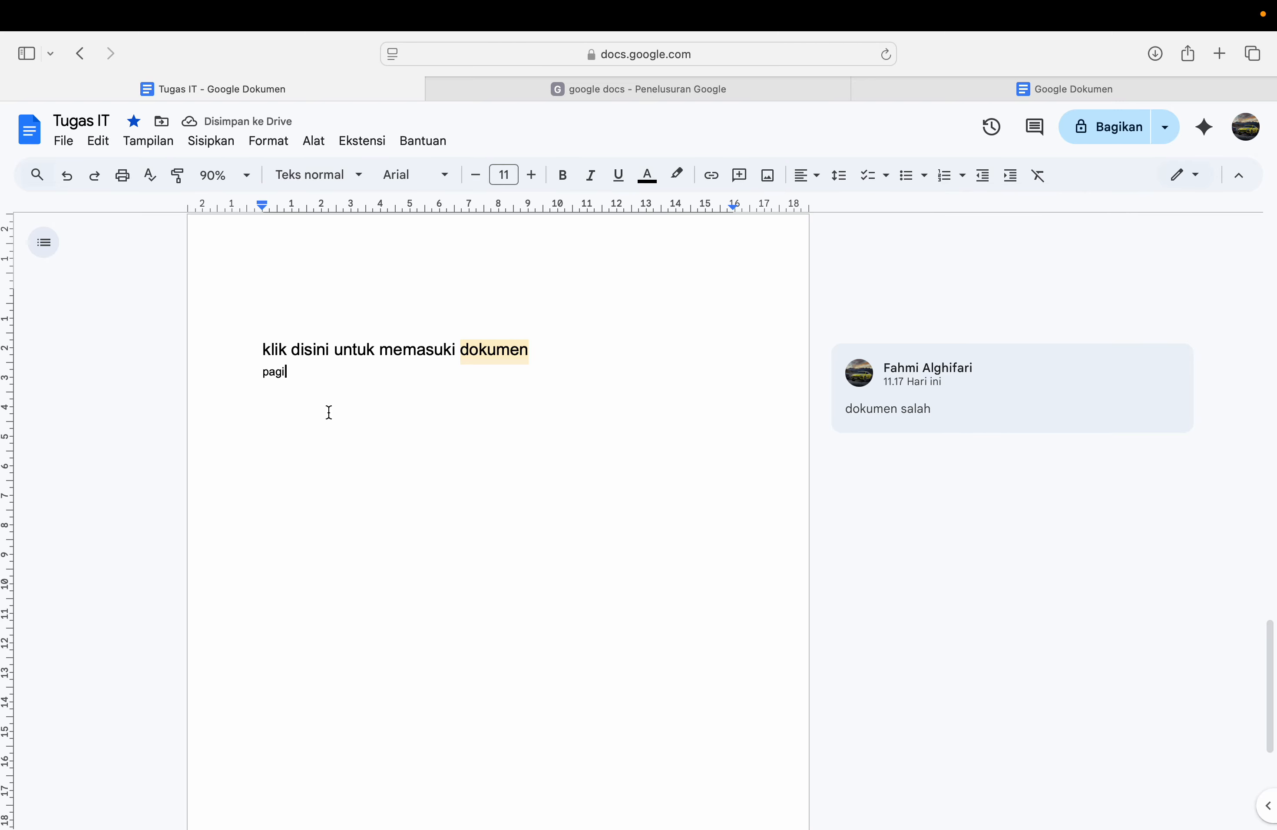
Step: Start a checklist on a new line below "pagi" with the item "MAndi pagi"
key(Return)
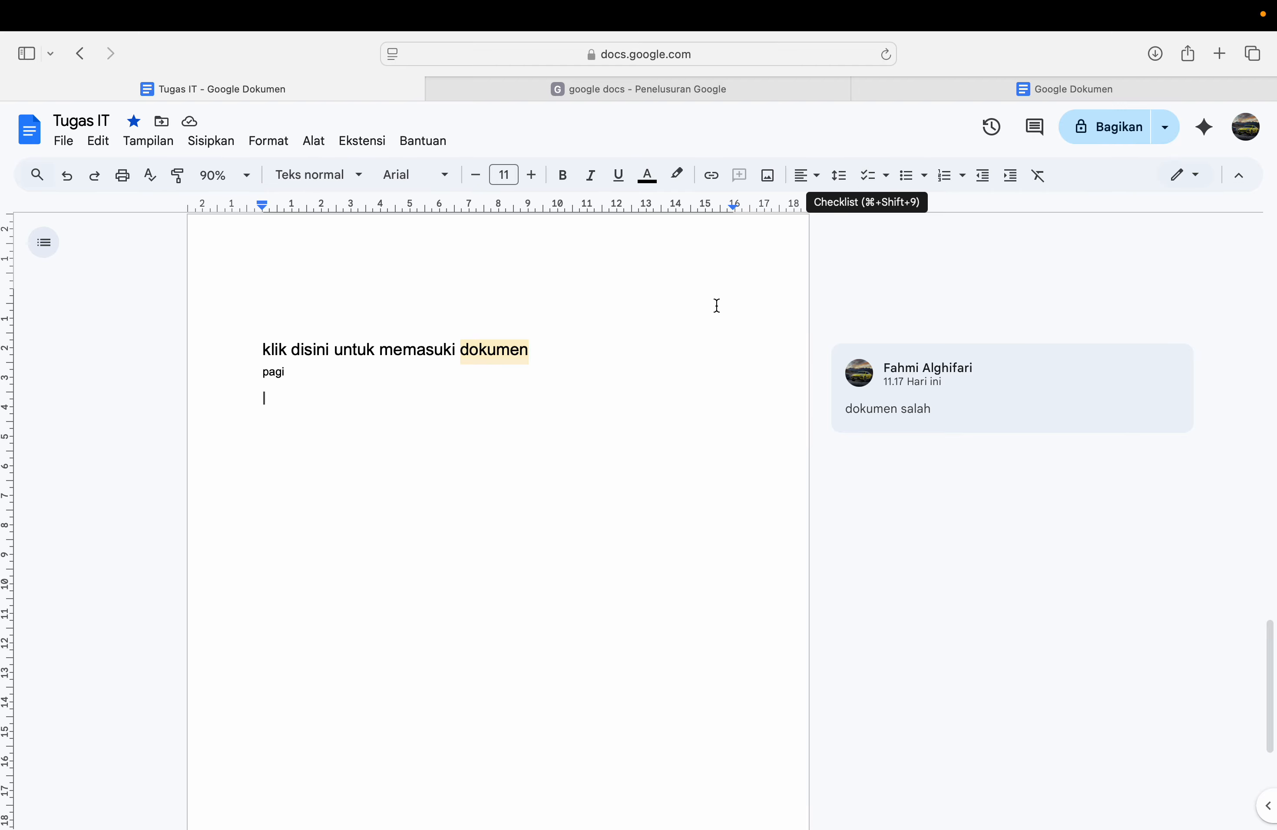
click(870, 181)
text(MAndi pagi)
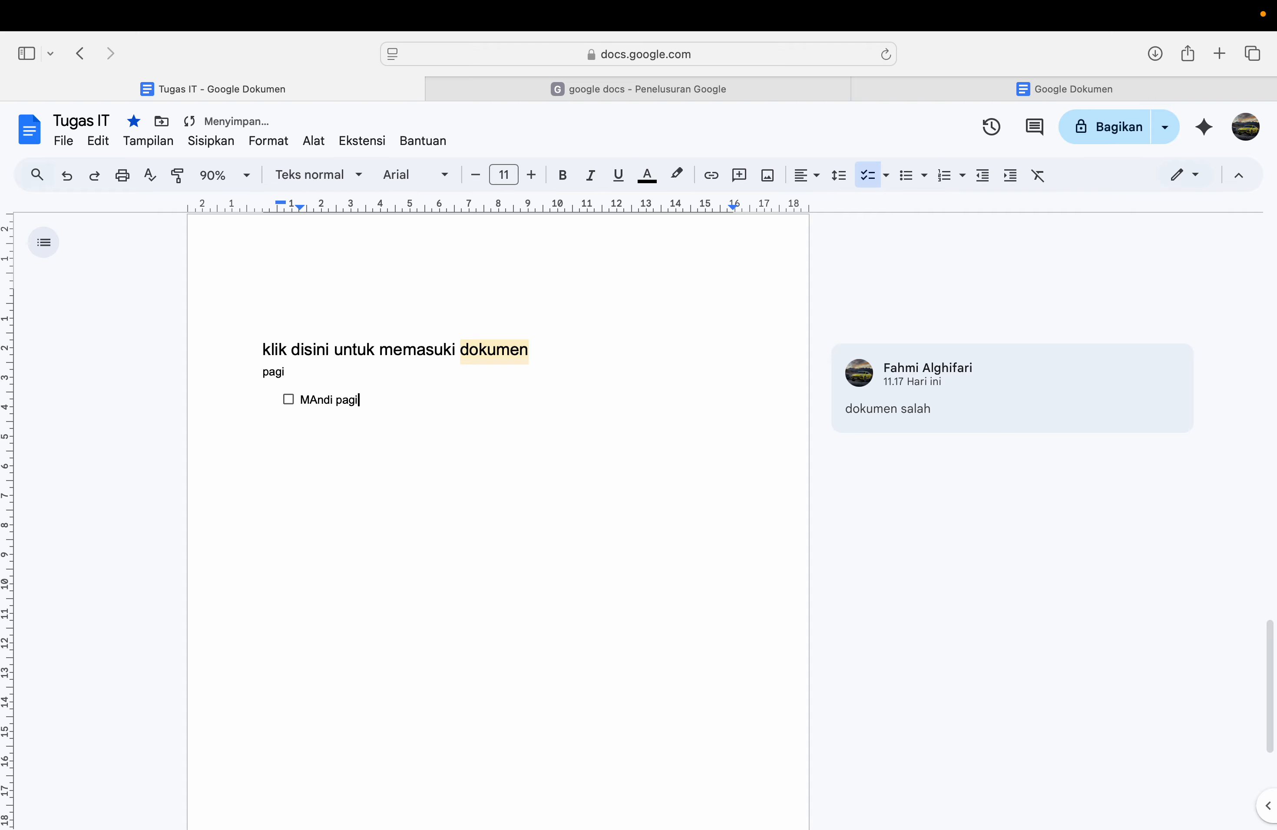
Step: Correct the checklist item to "Mandi pagi" and add a second checklist item "sarapan" below it
key(BackSpace)
key(BackSpace)
key(BackSpace)
text(pa)
key(Return)
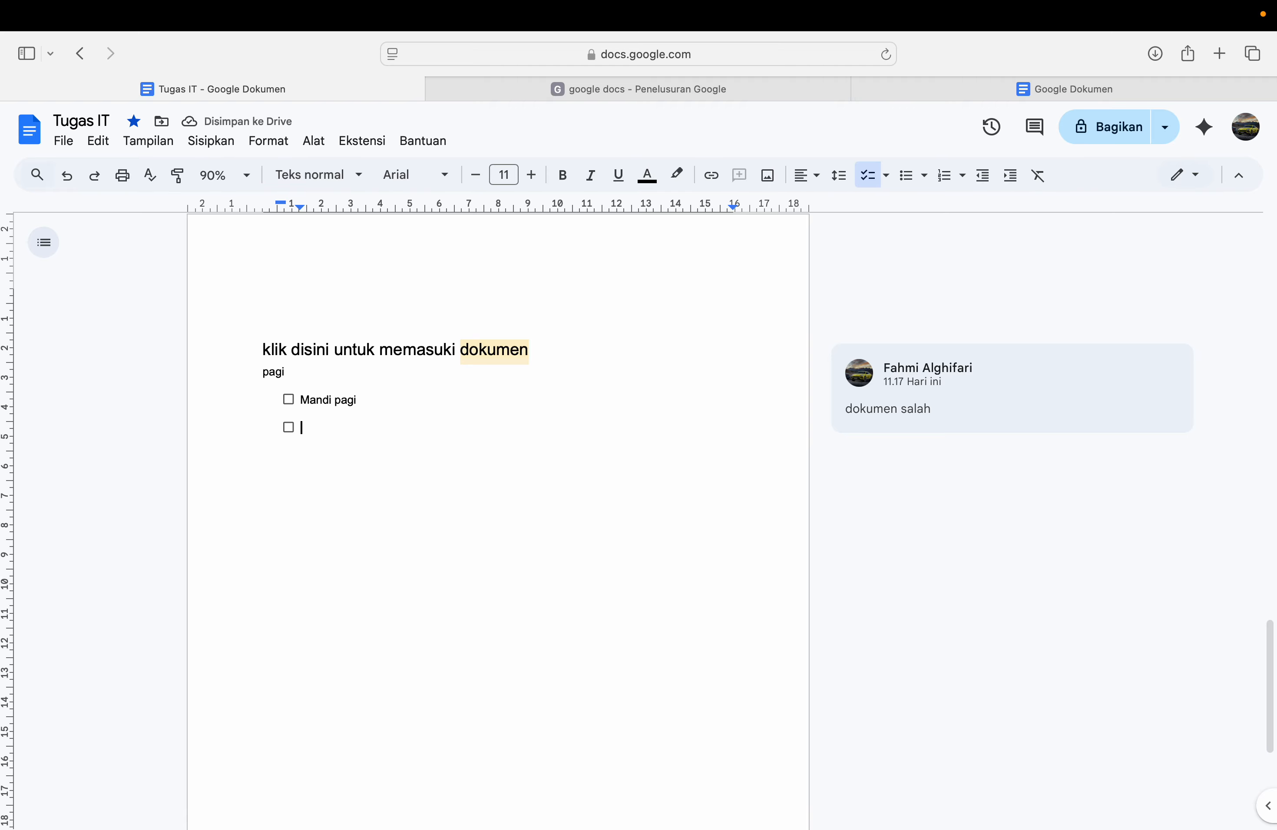
text(sarap)
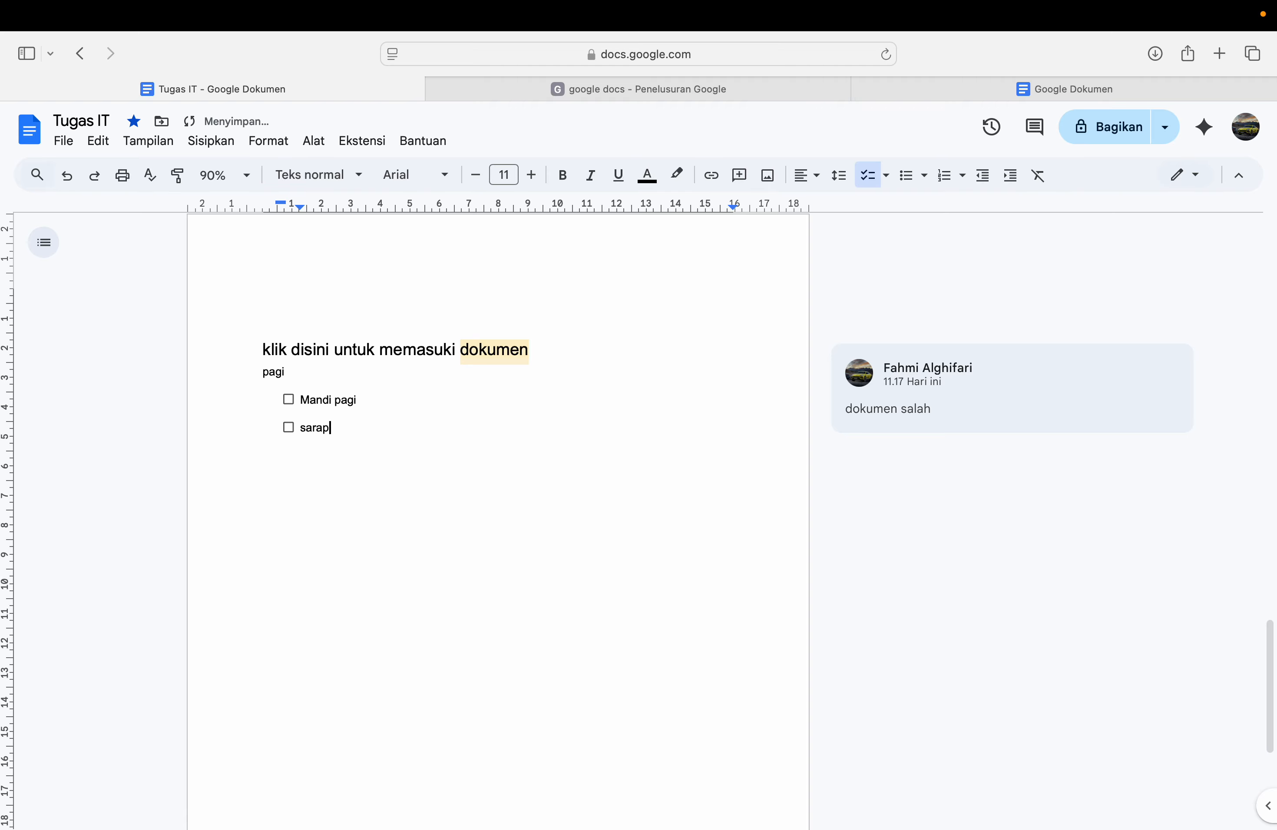
text(an)
Step: Tick and untick the "Mandi pagi" item, and remove the checklist format from the "sarapan" line
click(288, 400)
click(289, 402)
click(869, 175)
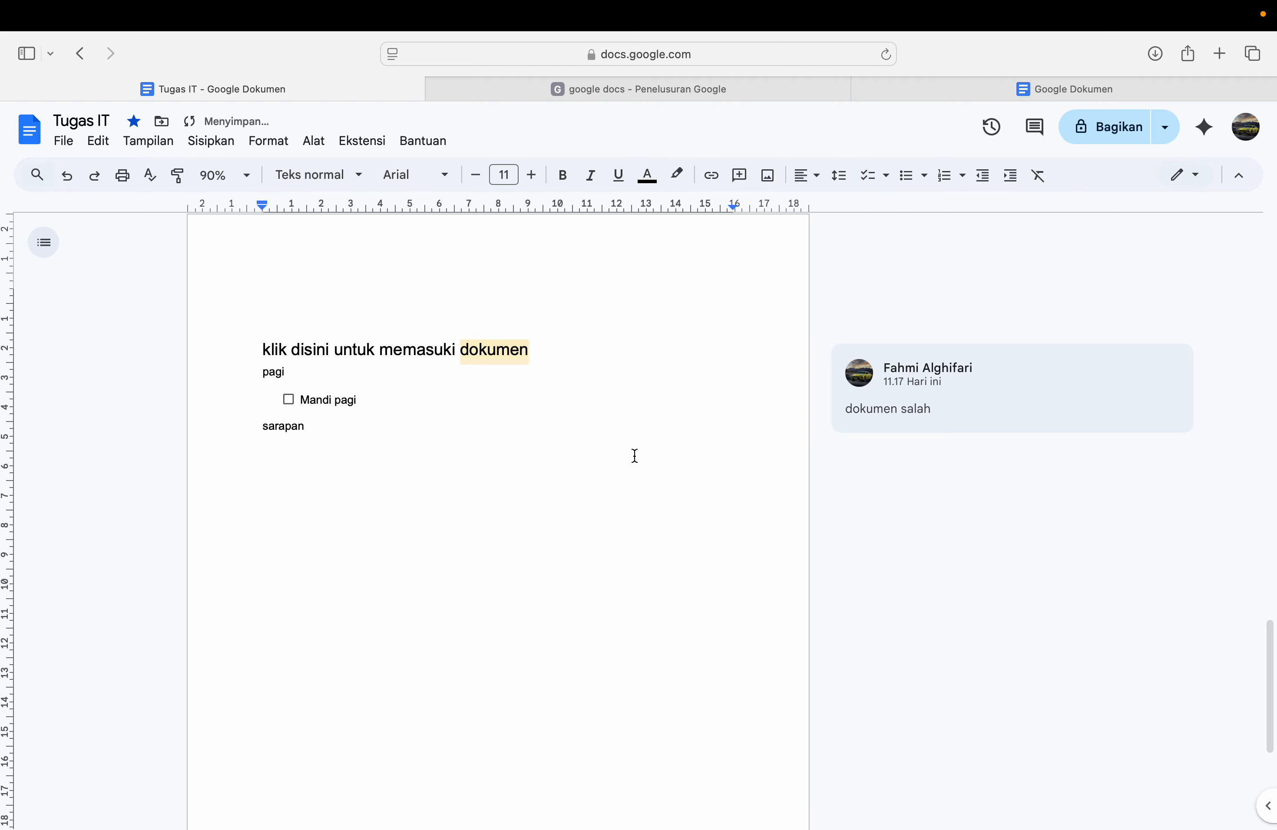
Step: Delete the "Mandi pagi" and "sarapan" lines below "pagi"
drag(353, 444, 194, 413)
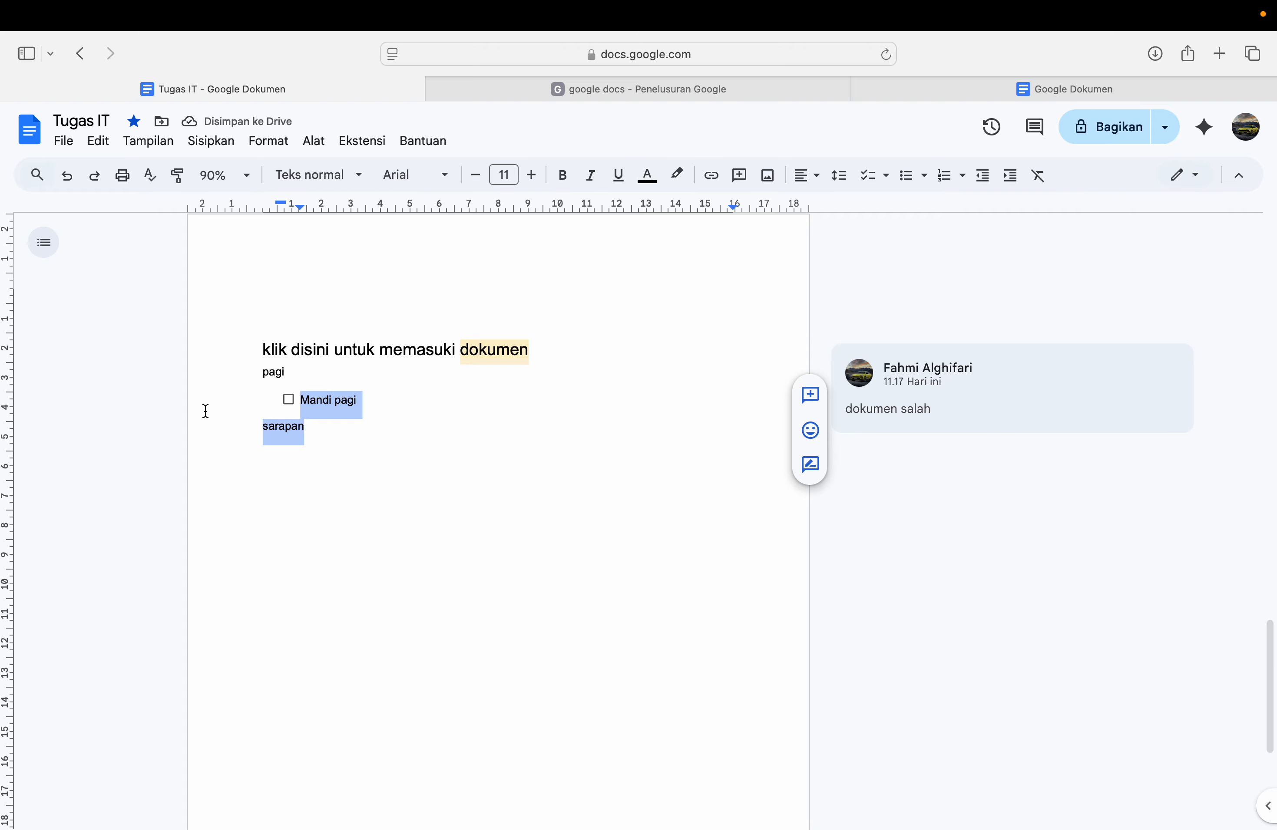
key(BackSpace)
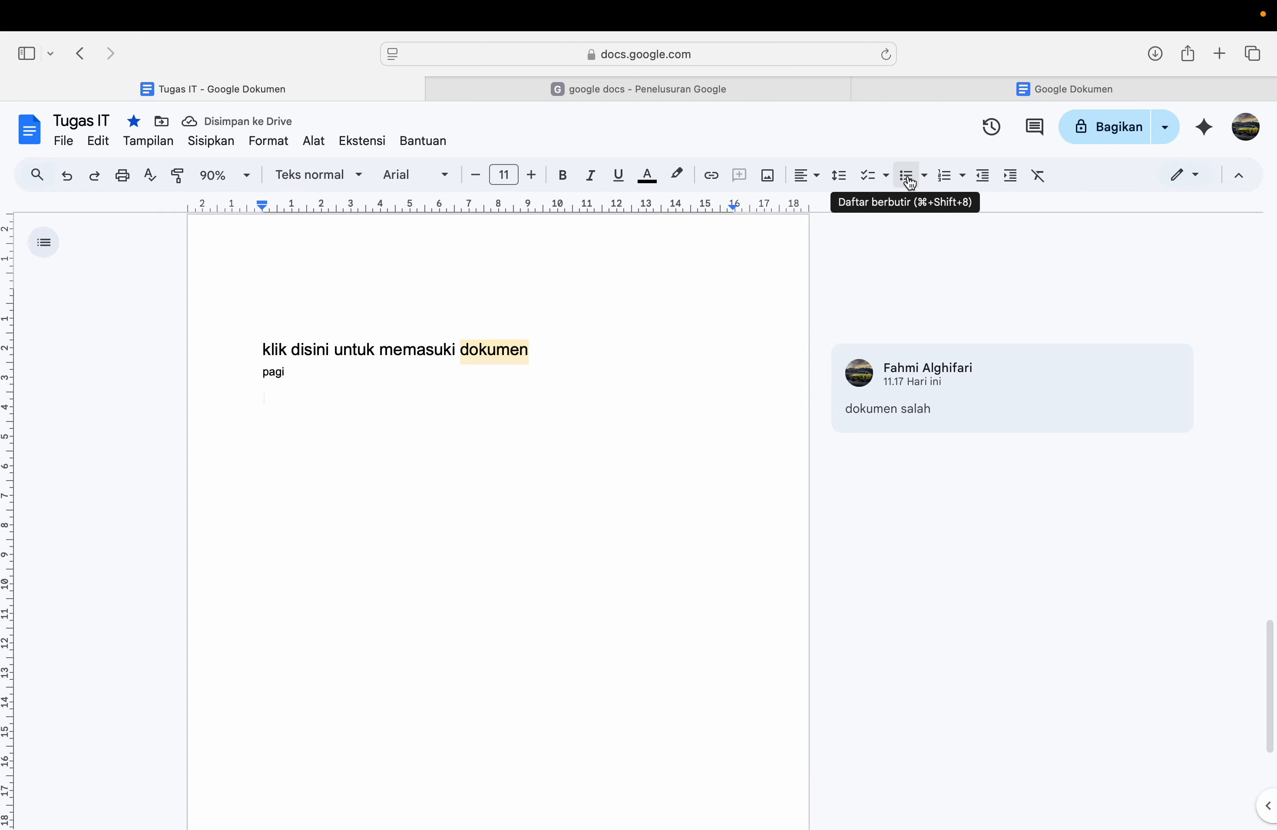
Step: Start a bulleted list below "pagi" with the item "7B" and an indented sub-item containing a student's name
click(924, 176)
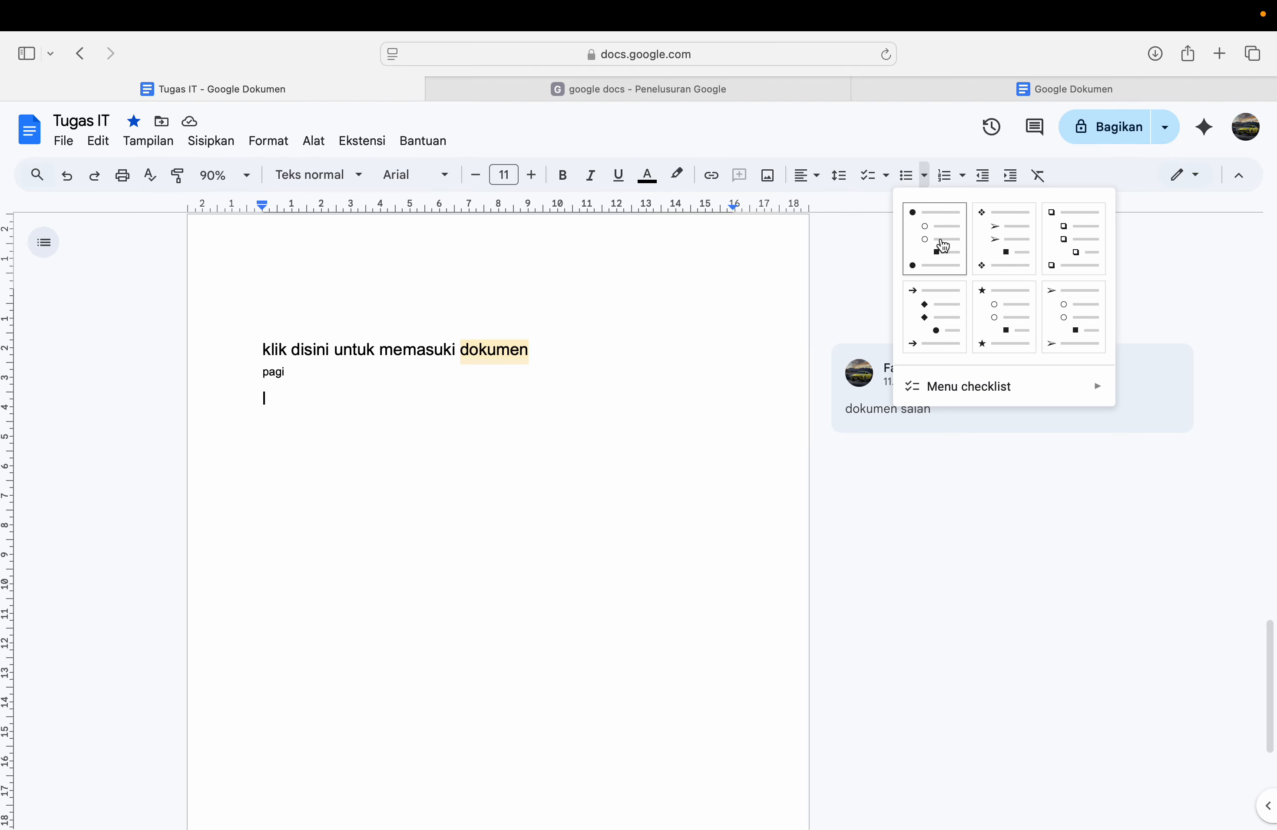
click(900, 179)
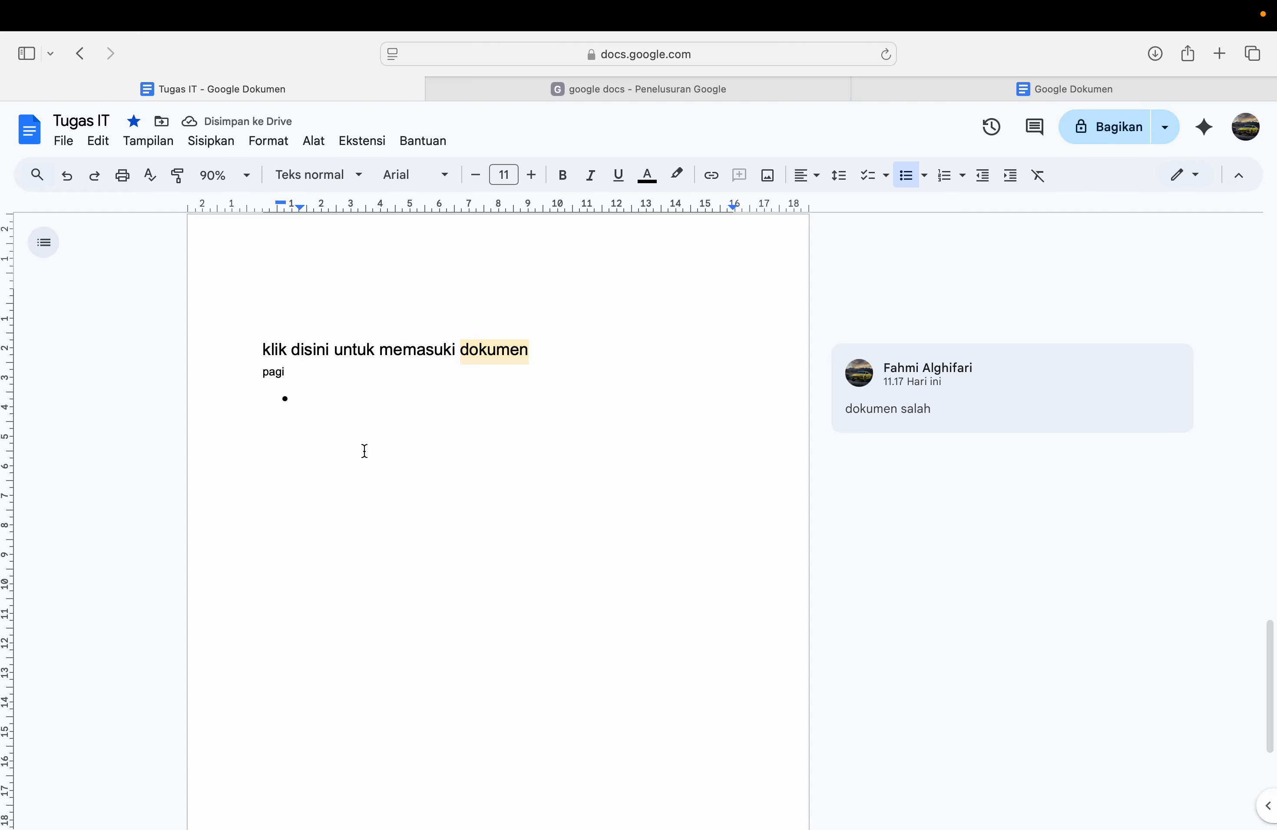
text(7B)
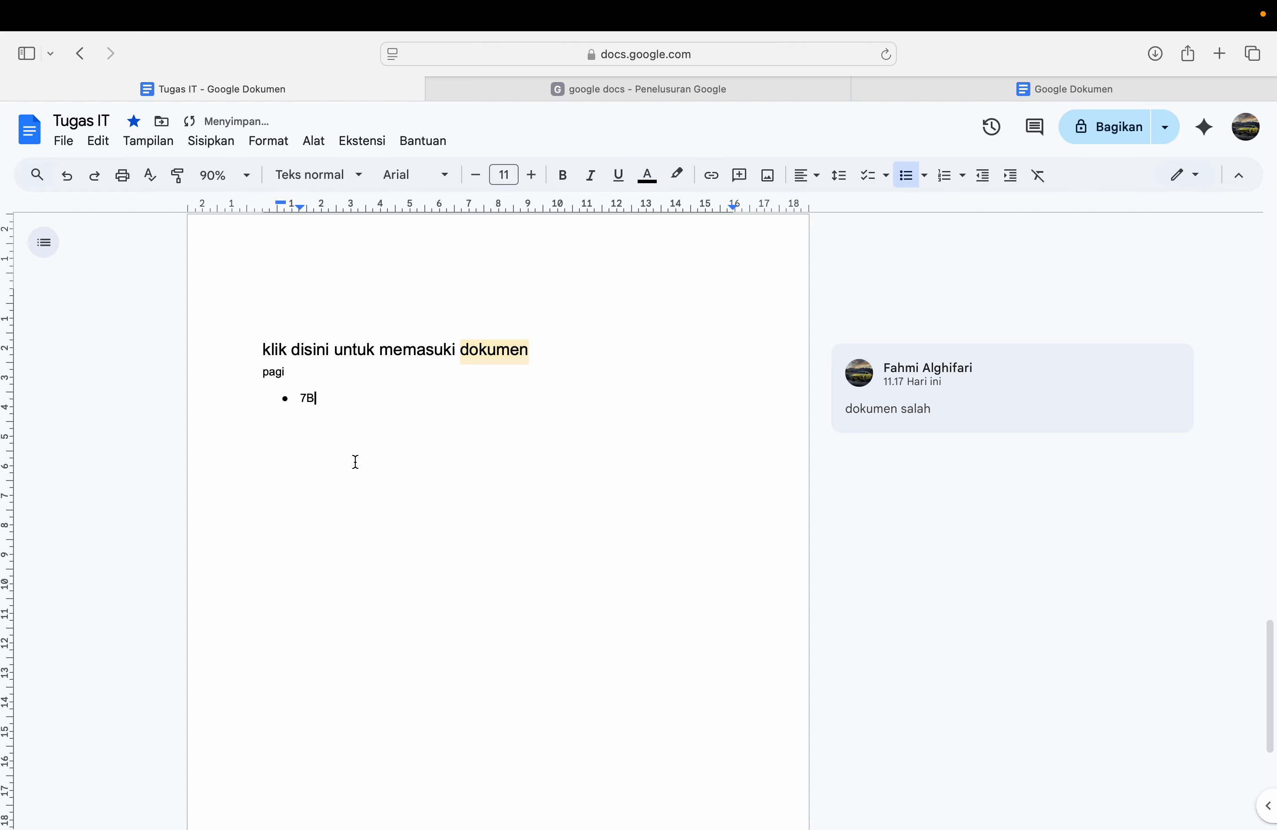
key(Return)
click(1009, 183)
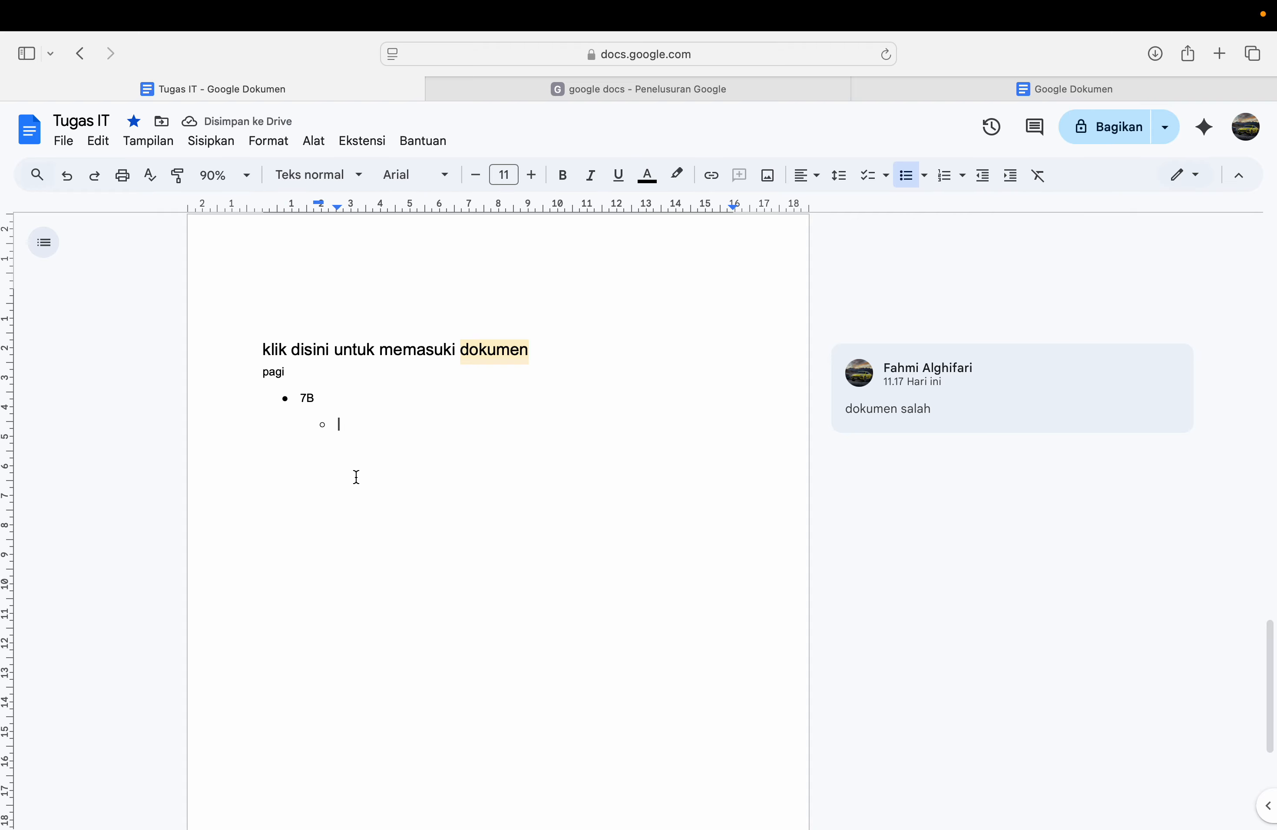
text(triyaz)
Step: Add the item "7A" to the bulleted list, moved back out to the same level as "7B"
key(Return)
click(983, 182)
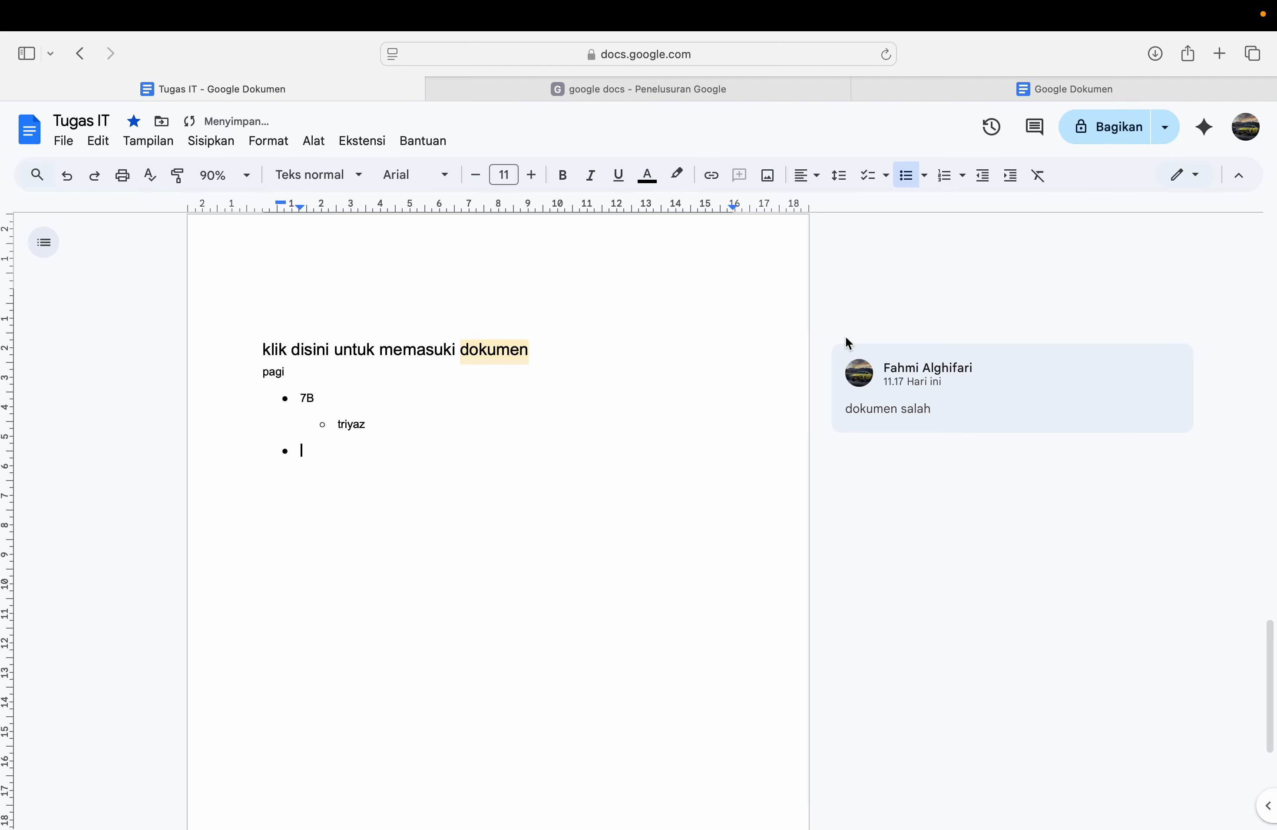
text(7A)
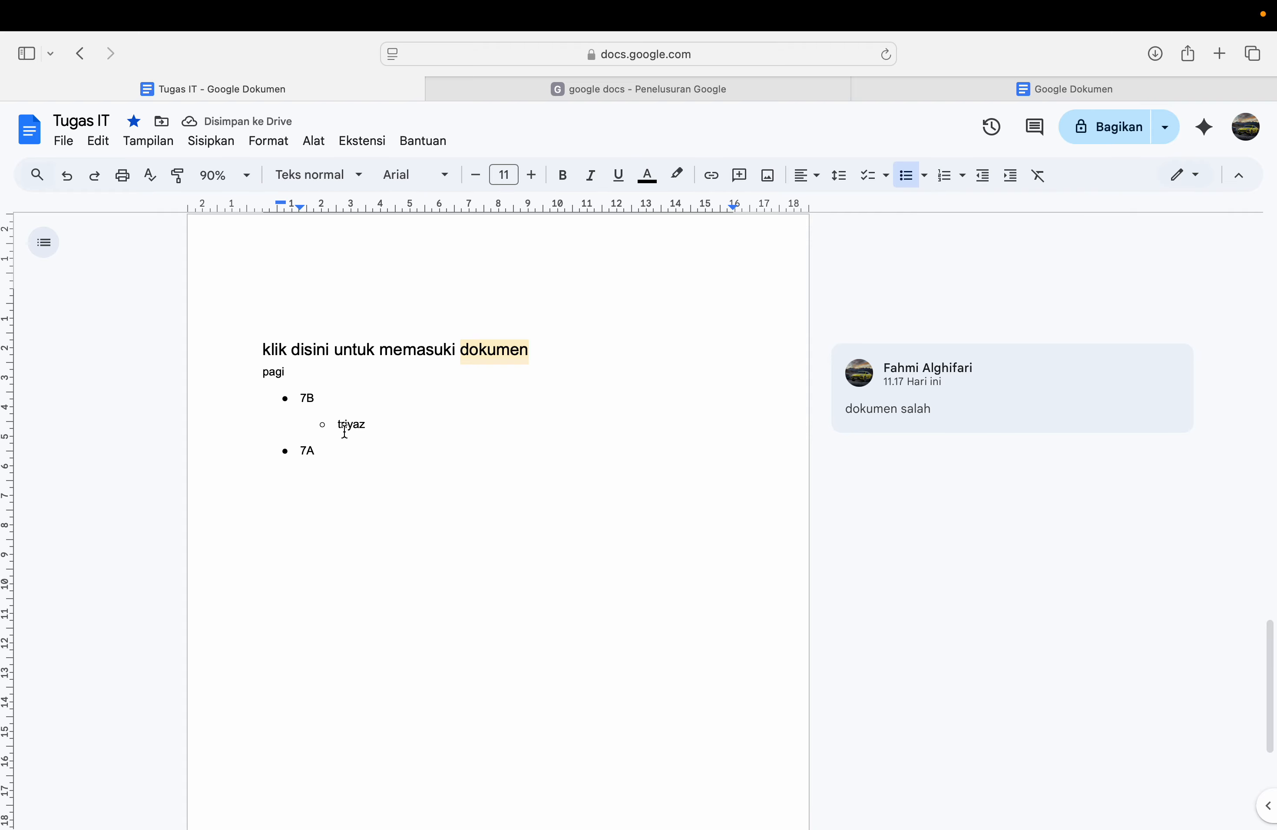
Step: Create a numbered list under "7A" with two student names as items
key(Return)
key(BackSpace)
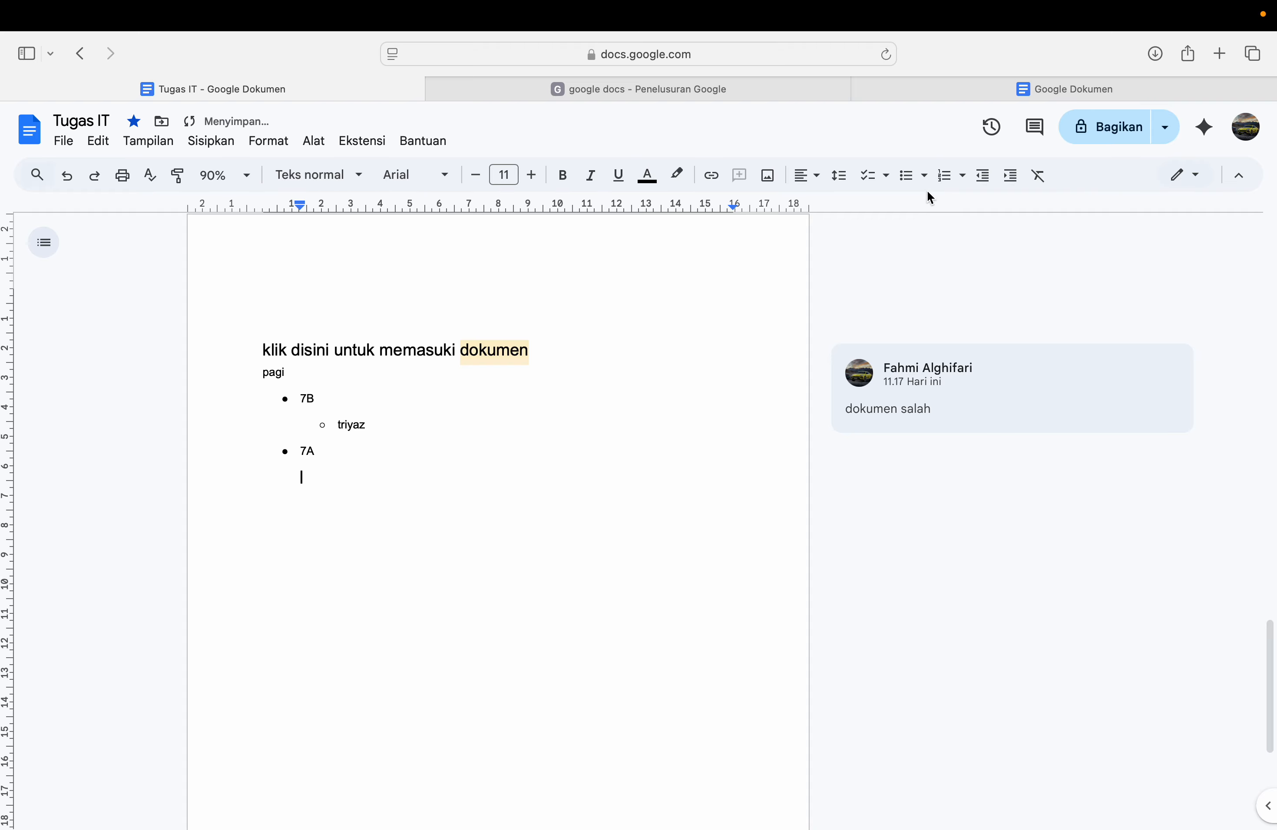
click(946, 187)
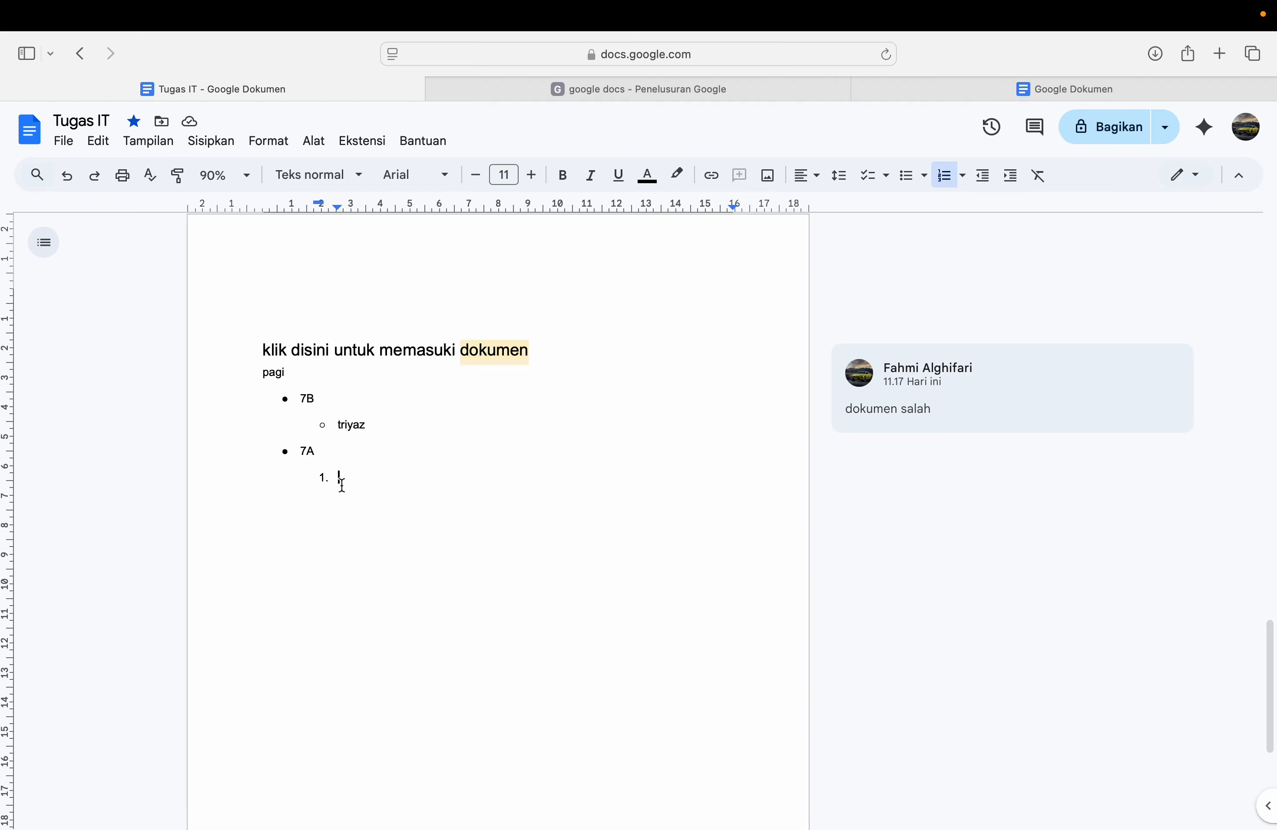
text(zola)
key(Return)
text(irsyad)
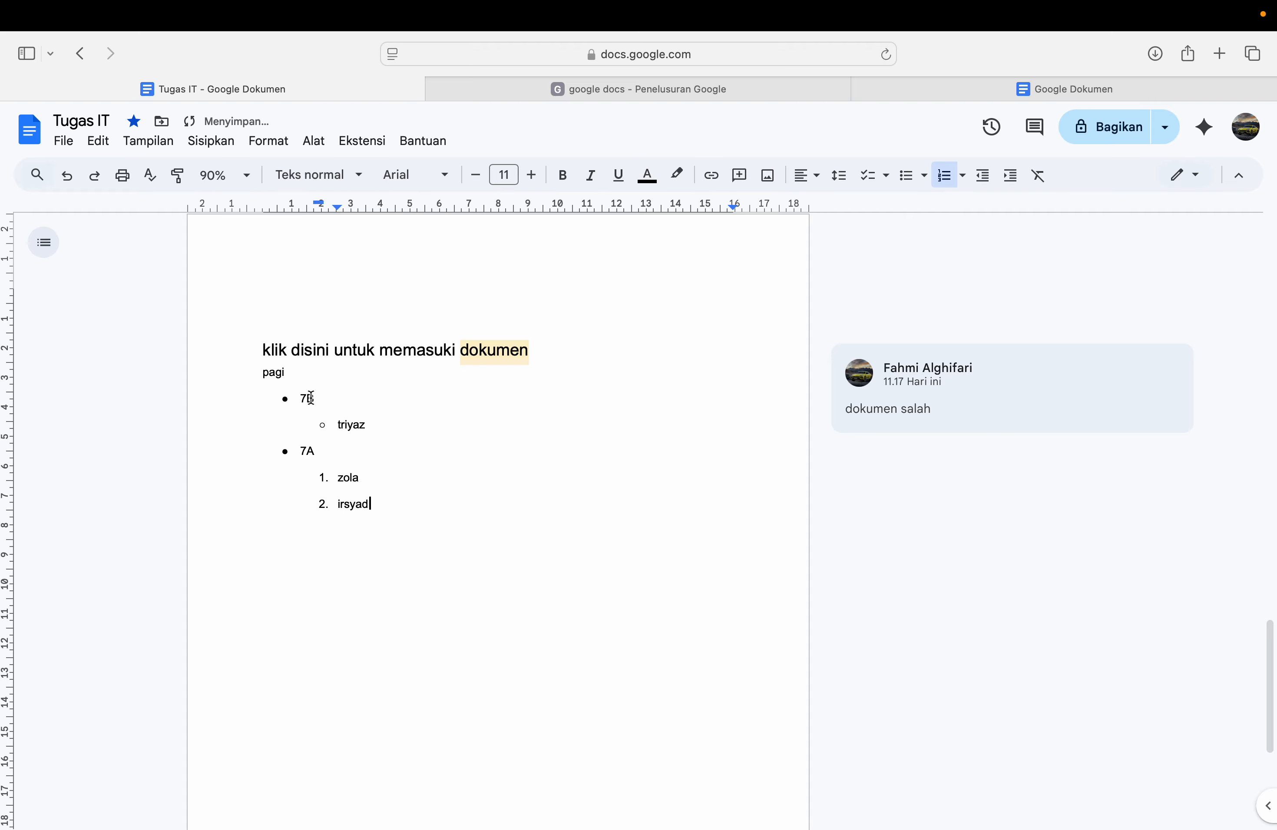
Step: Delete all the bulleted and numbered items below "pagi" and remove the numbering from the remaining empty line
drag(300, 399, 379, 505)
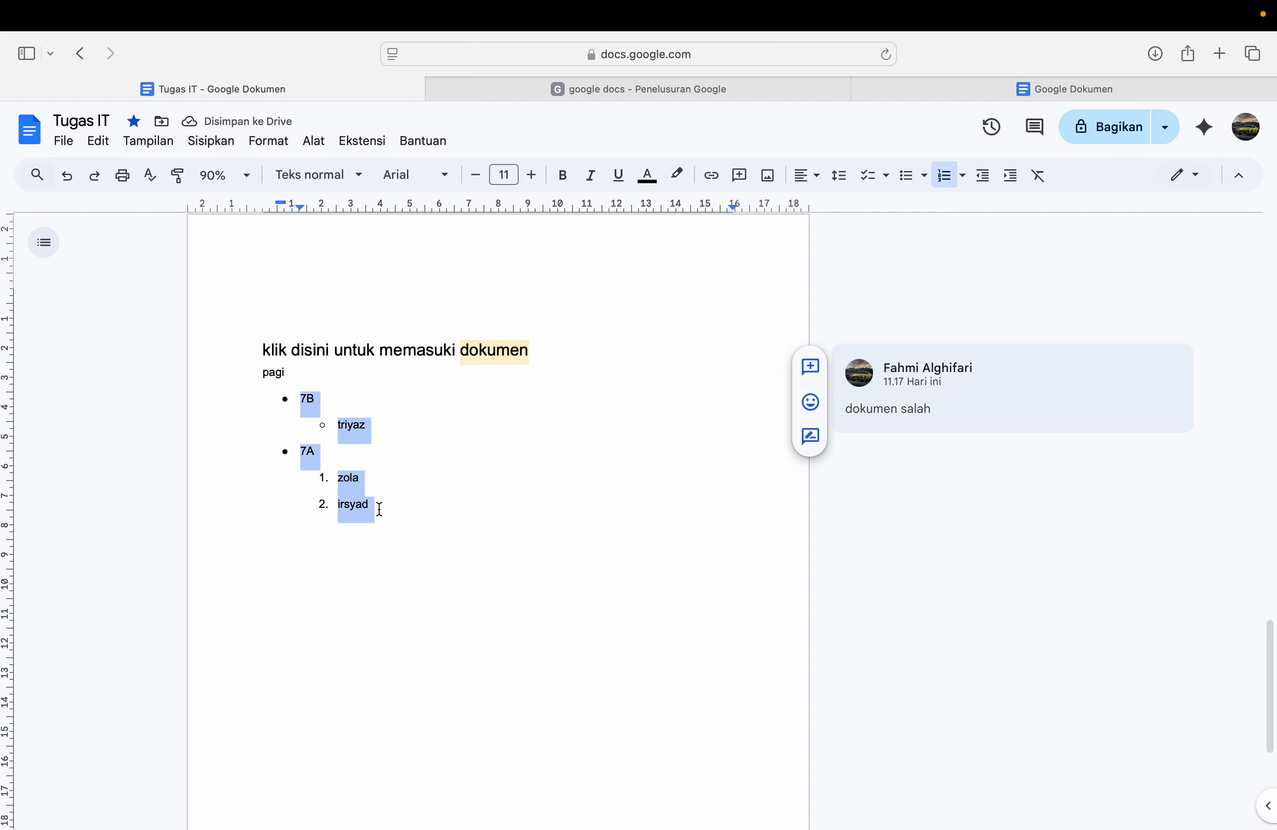
key(BackSpace)
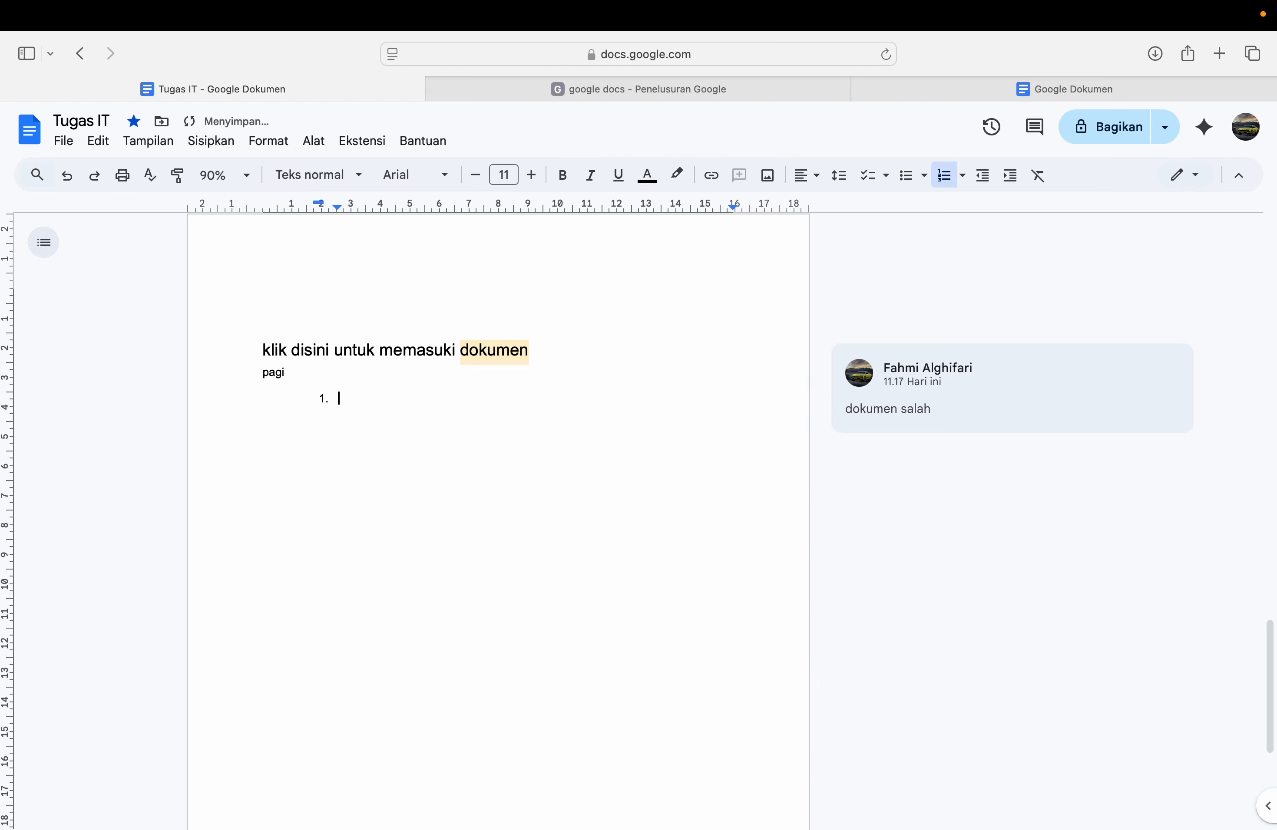
click(943, 176)
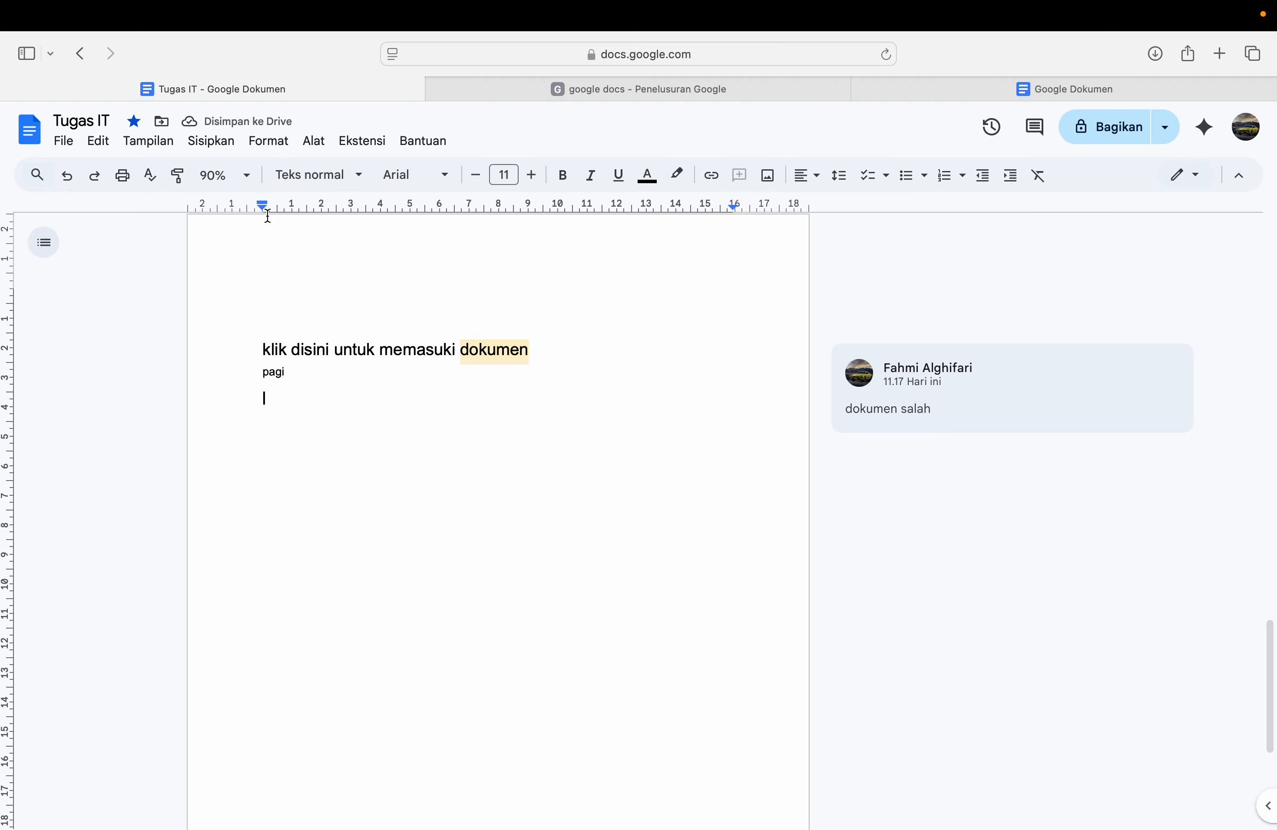
Step: Increase the indent of the empty line below "pagi" by five levels
click(1011, 177)
click(1010, 176)
click(1011, 177)
click(1011, 177)
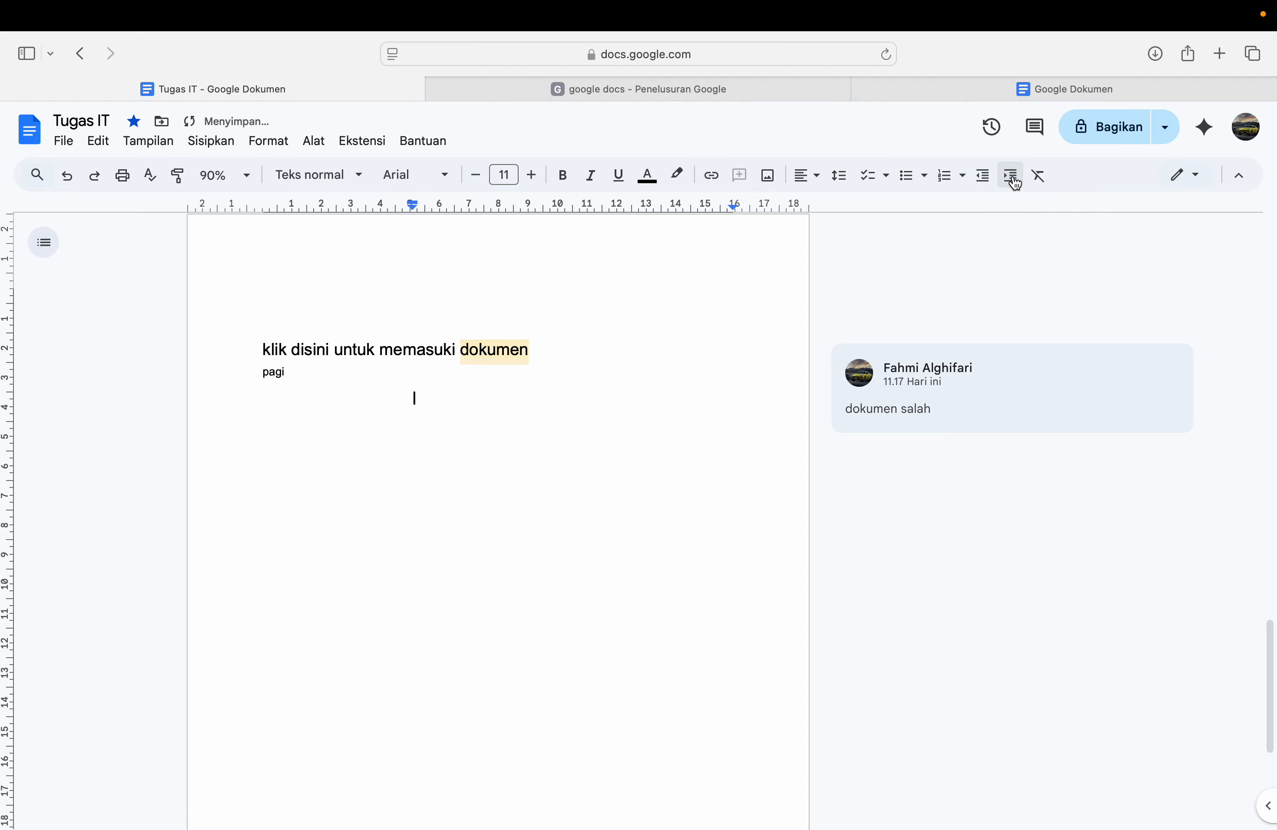
click(1013, 181)
Step: Decrease the indent of the empty line below "pagi" back to the margin
click(976, 183)
click(976, 183)
click(975, 184)
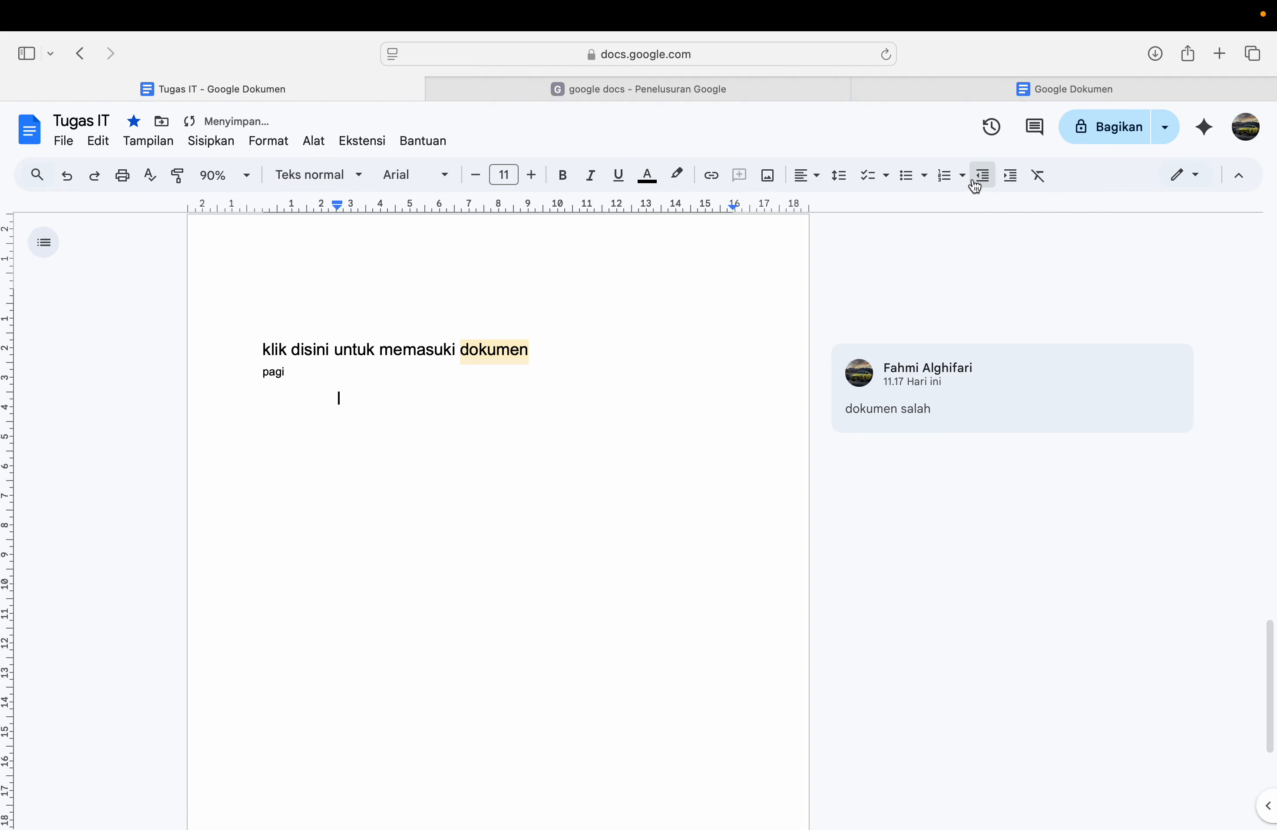
click(976, 183)
click(976, 183)
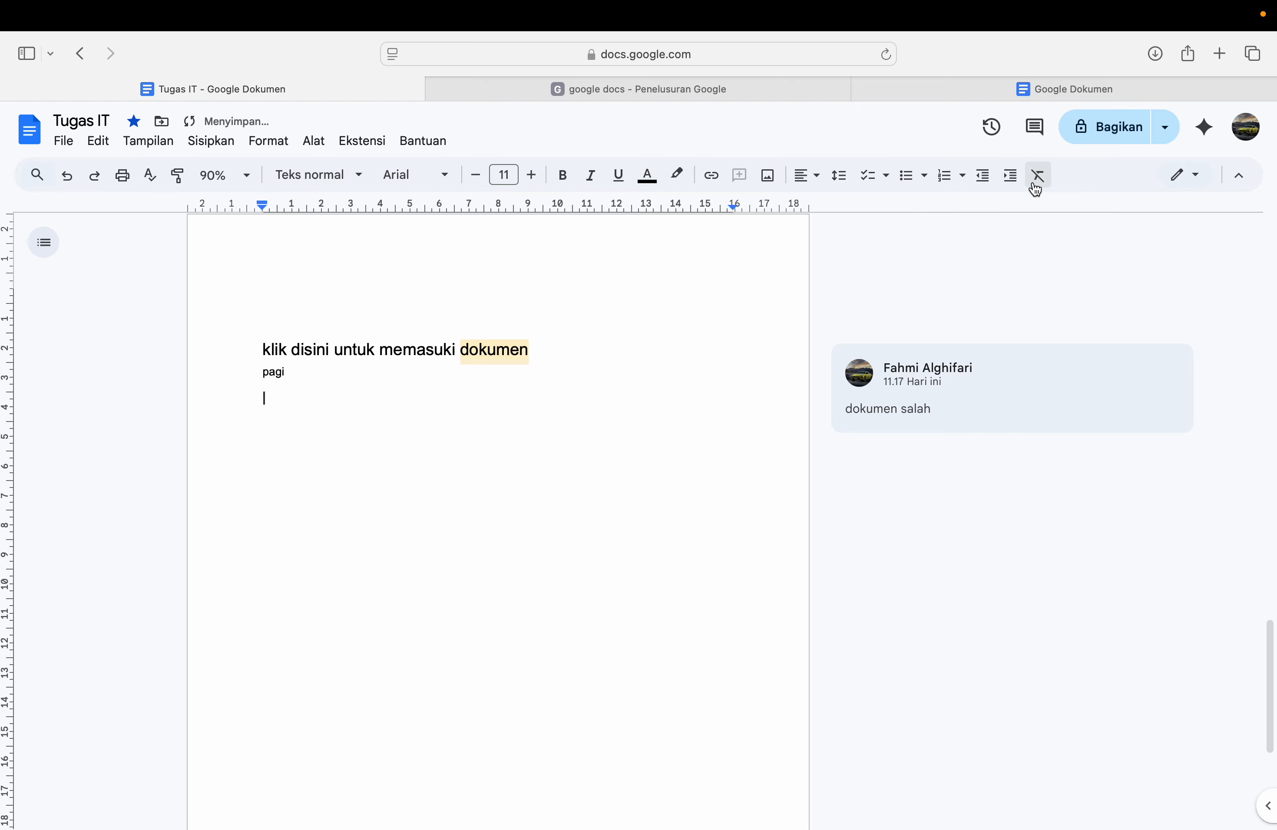
Step: Write "pagi minum kopi" in bold, italic and underlined text on the empty line below "pagi"
scroll(486, 458, down, 1)
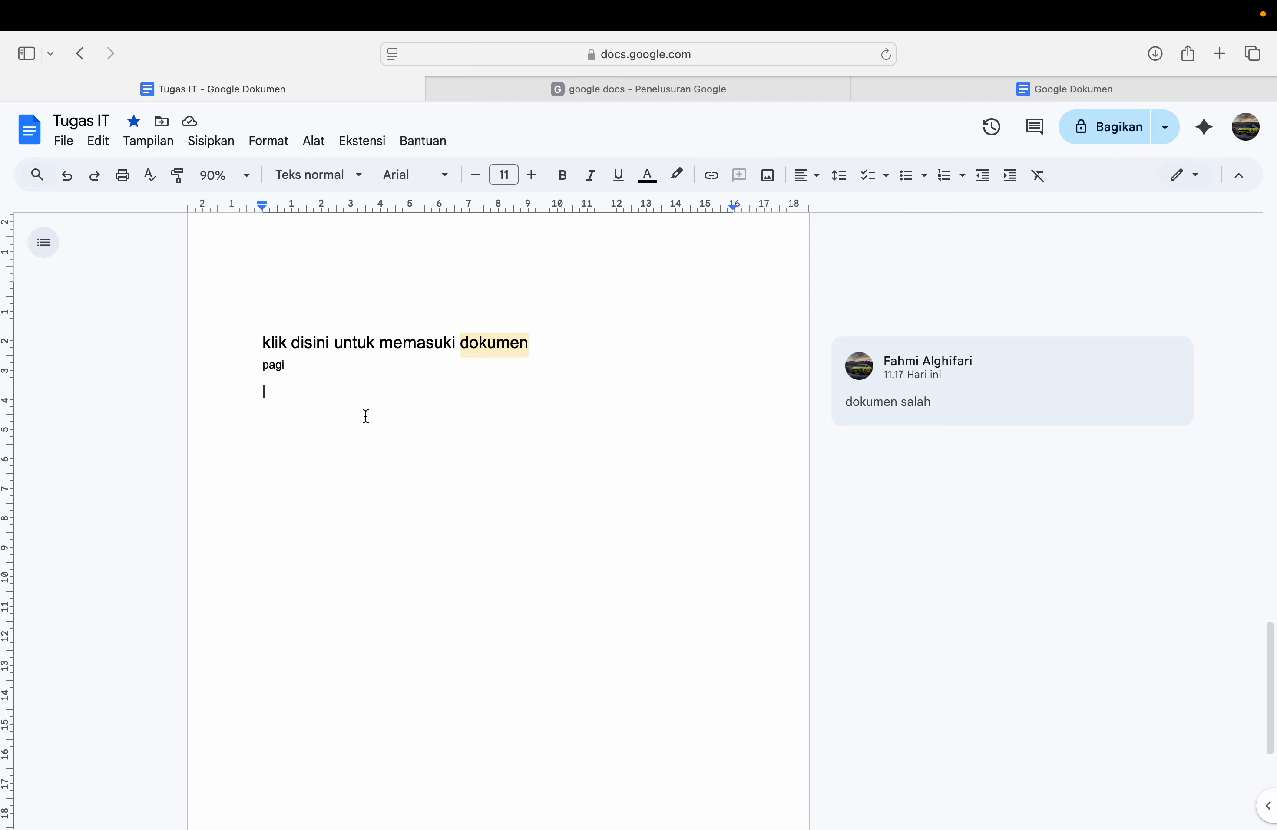
key(super+b)
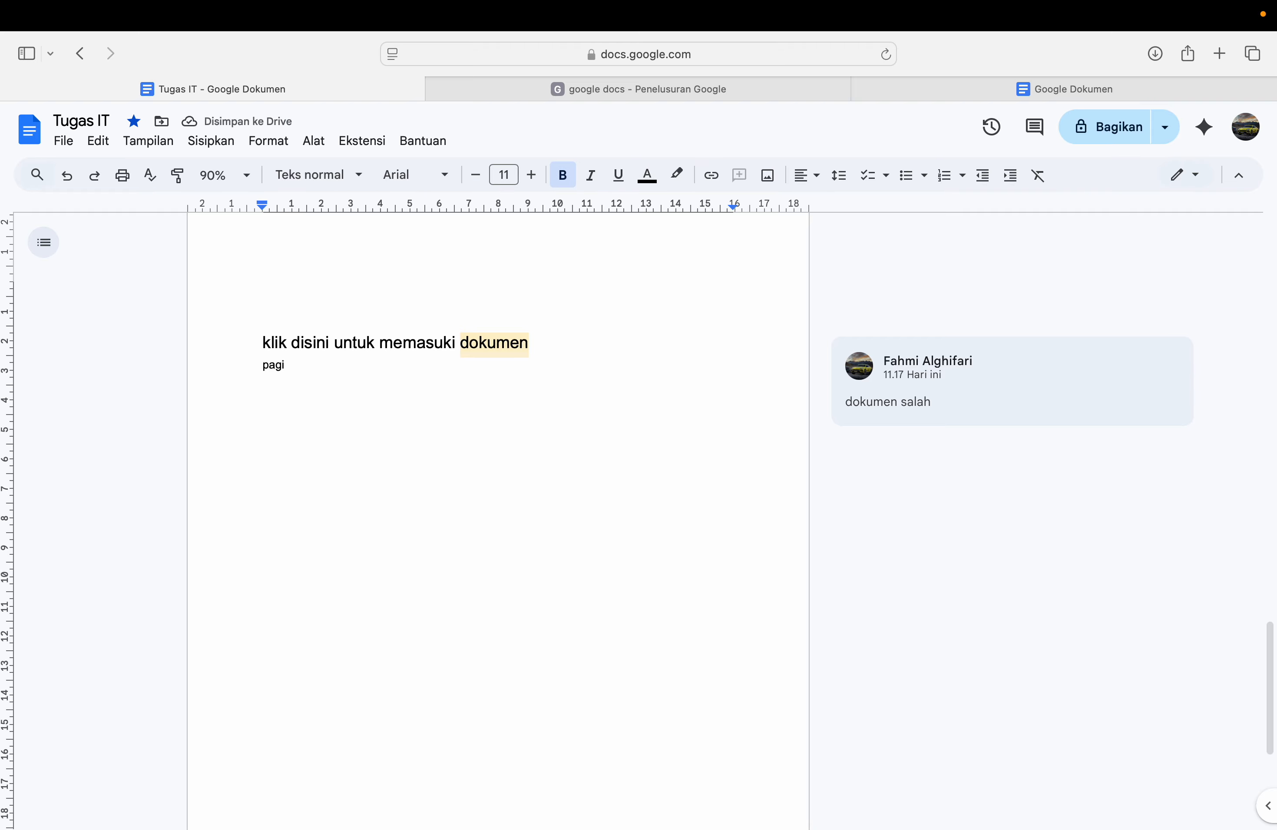
key(super+i)
key(super+u)
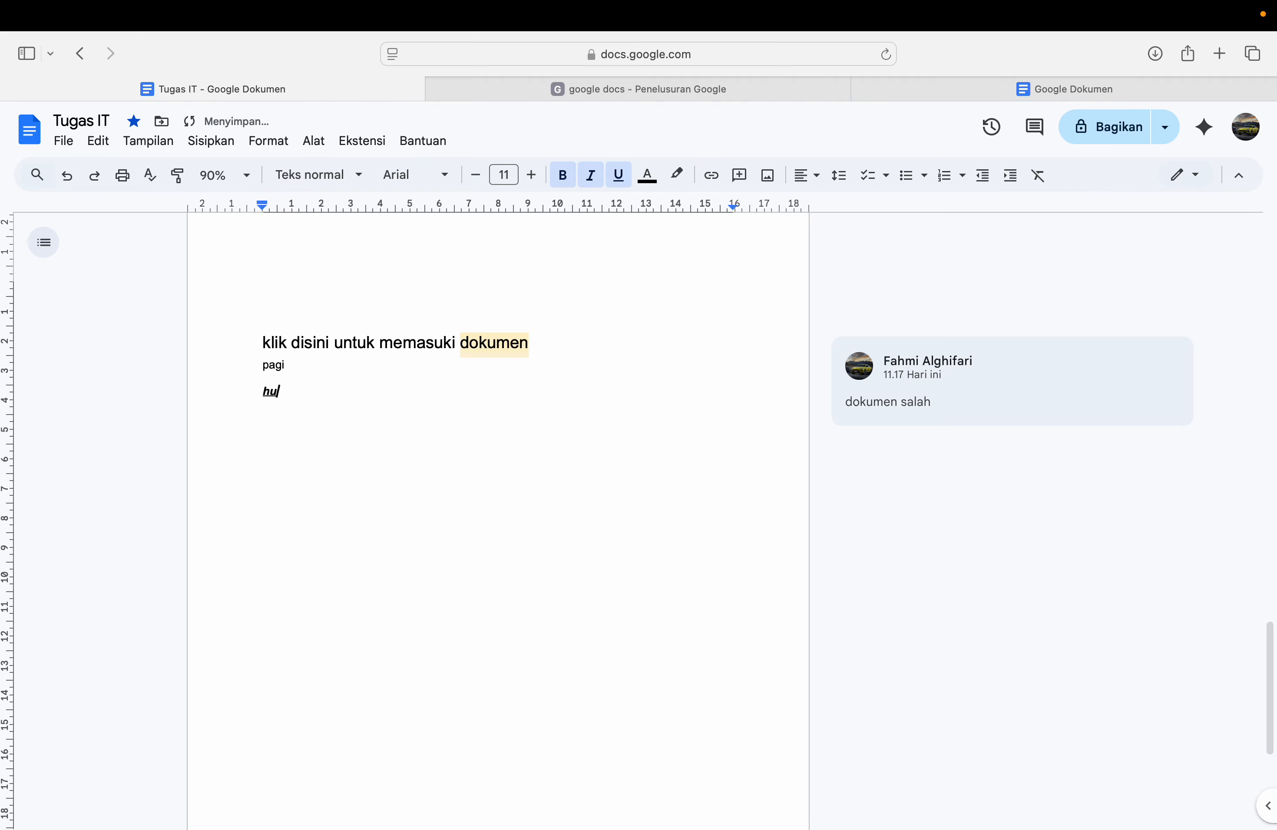
key(BackSpace)
text(pagi minum kopi)
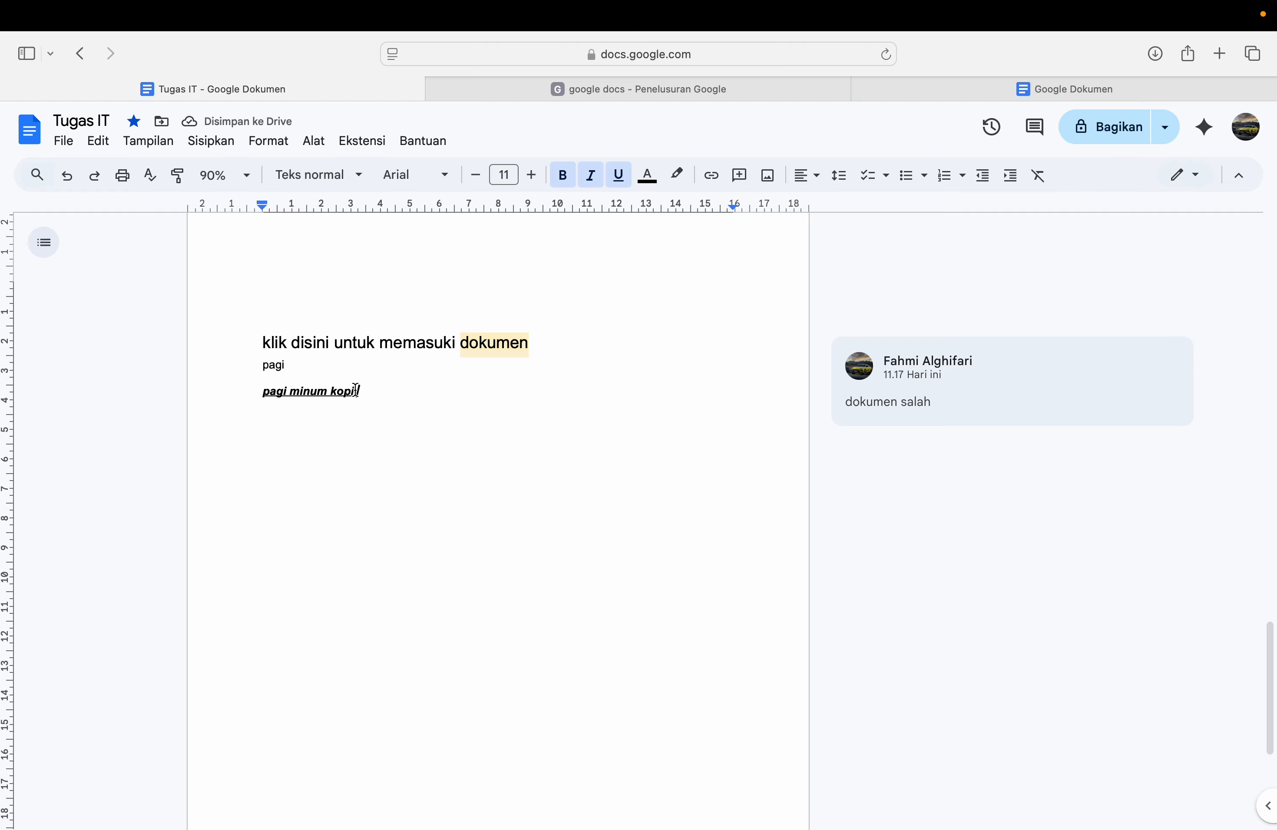
Step: Clear all text formatting from "pagi minum kopi"
drag(356, 390, 254, 389)
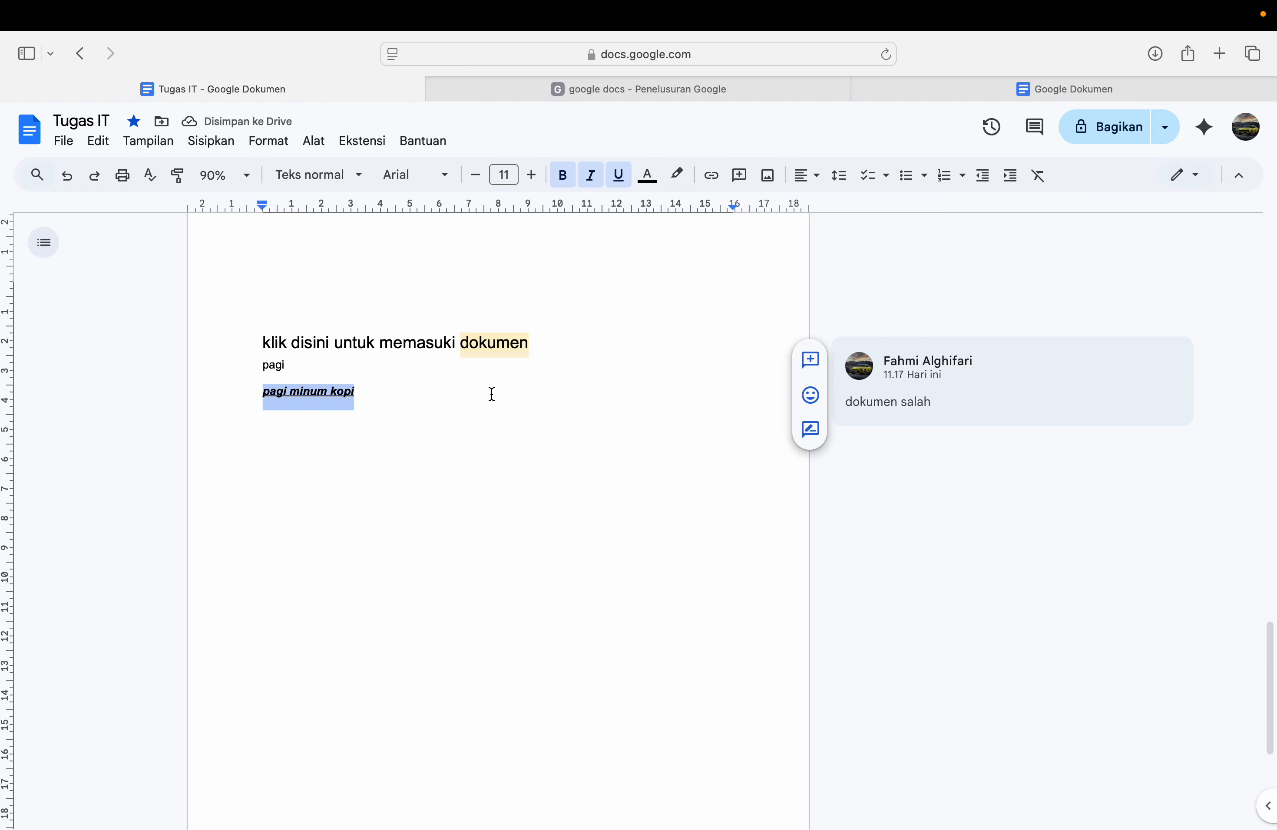
click(1036, 184)
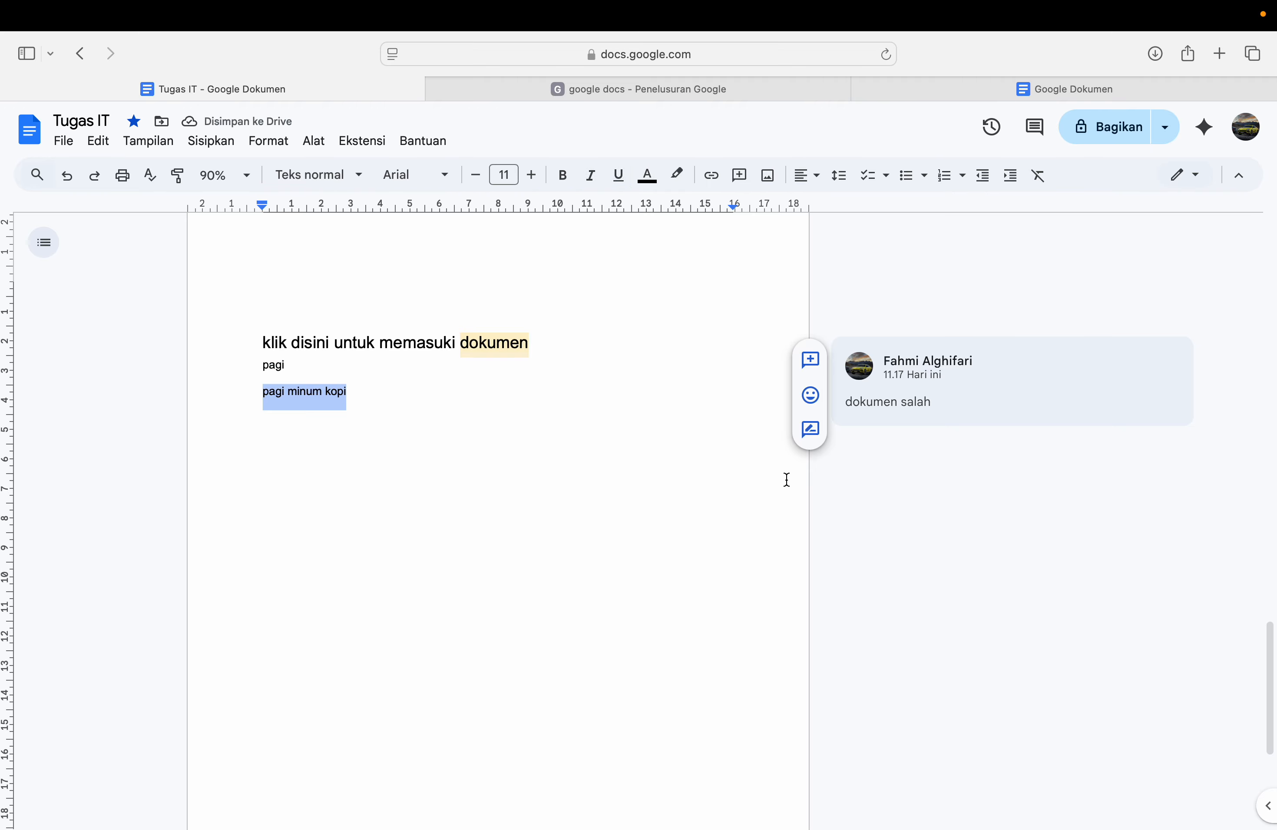
double_click(841, 484)
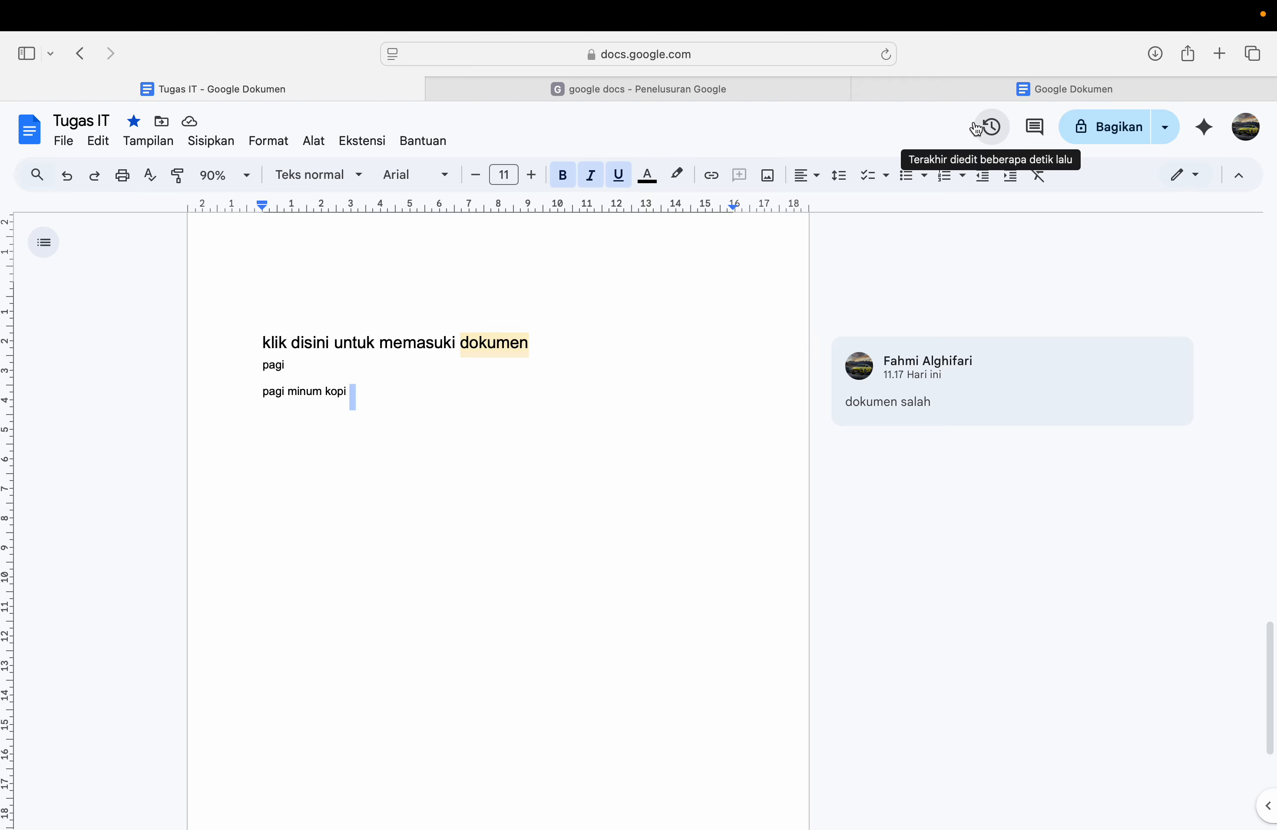
Step: Open the document's version history and look through the highlighted changes in the current version down to the last page
click(989, 130)
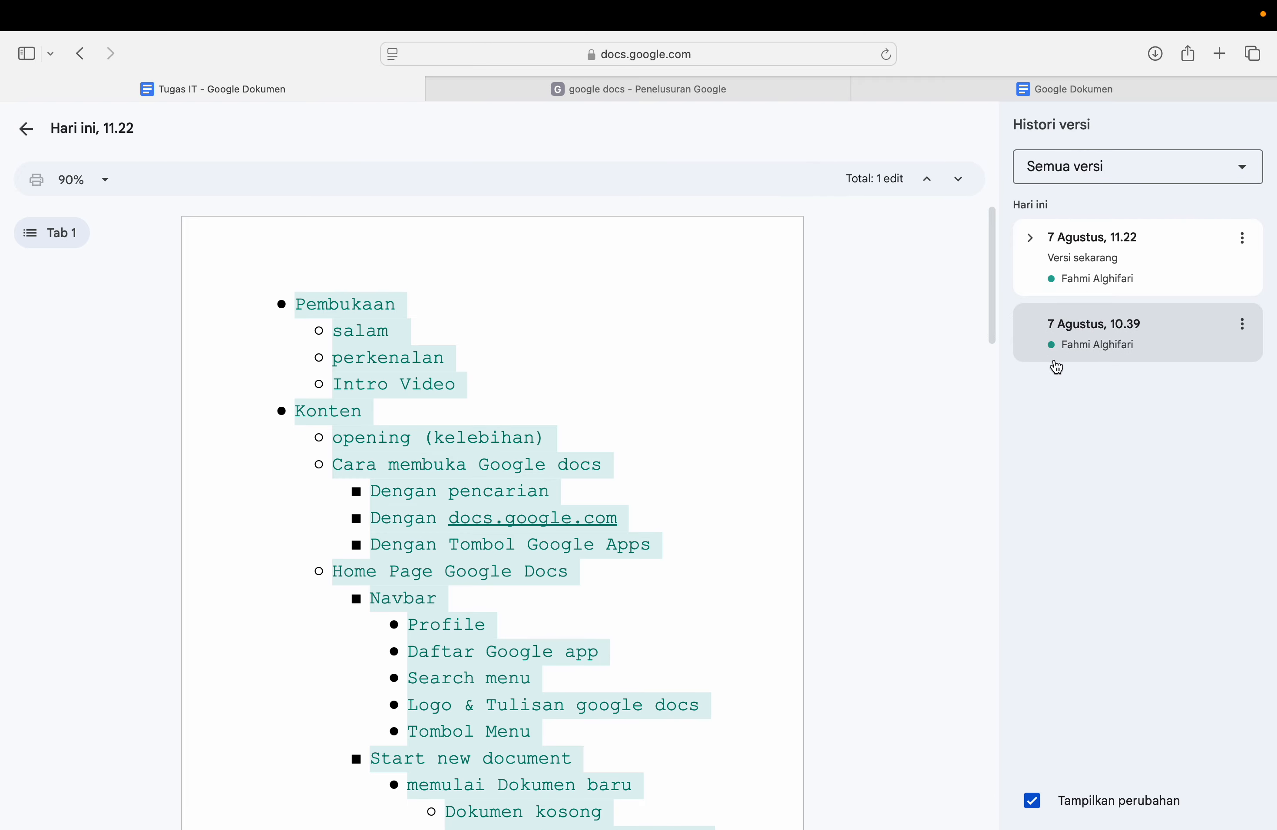
scroll(436, 515, down, 8)
scroll(436, 515, down, 3)
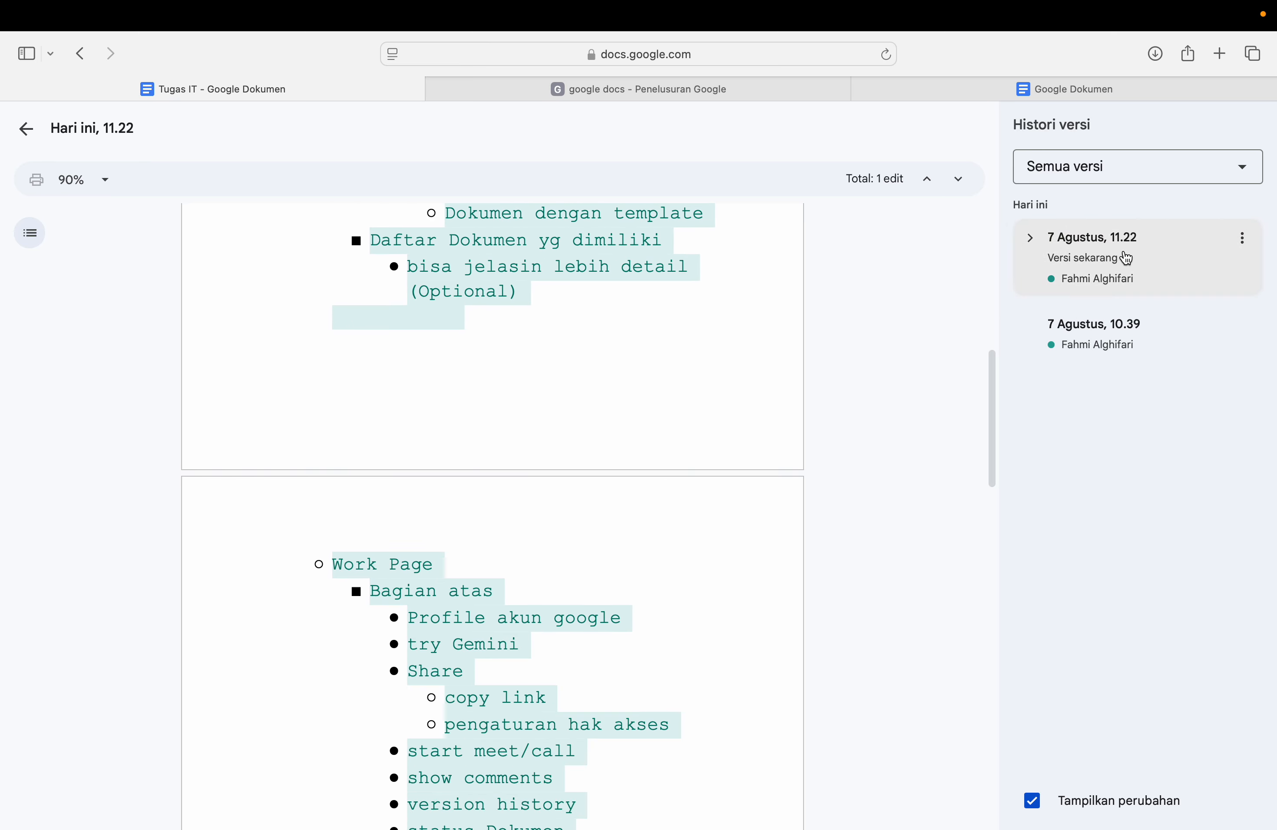
scroll(485, 522, down, 6)
scroll(502, 549, down, 14)
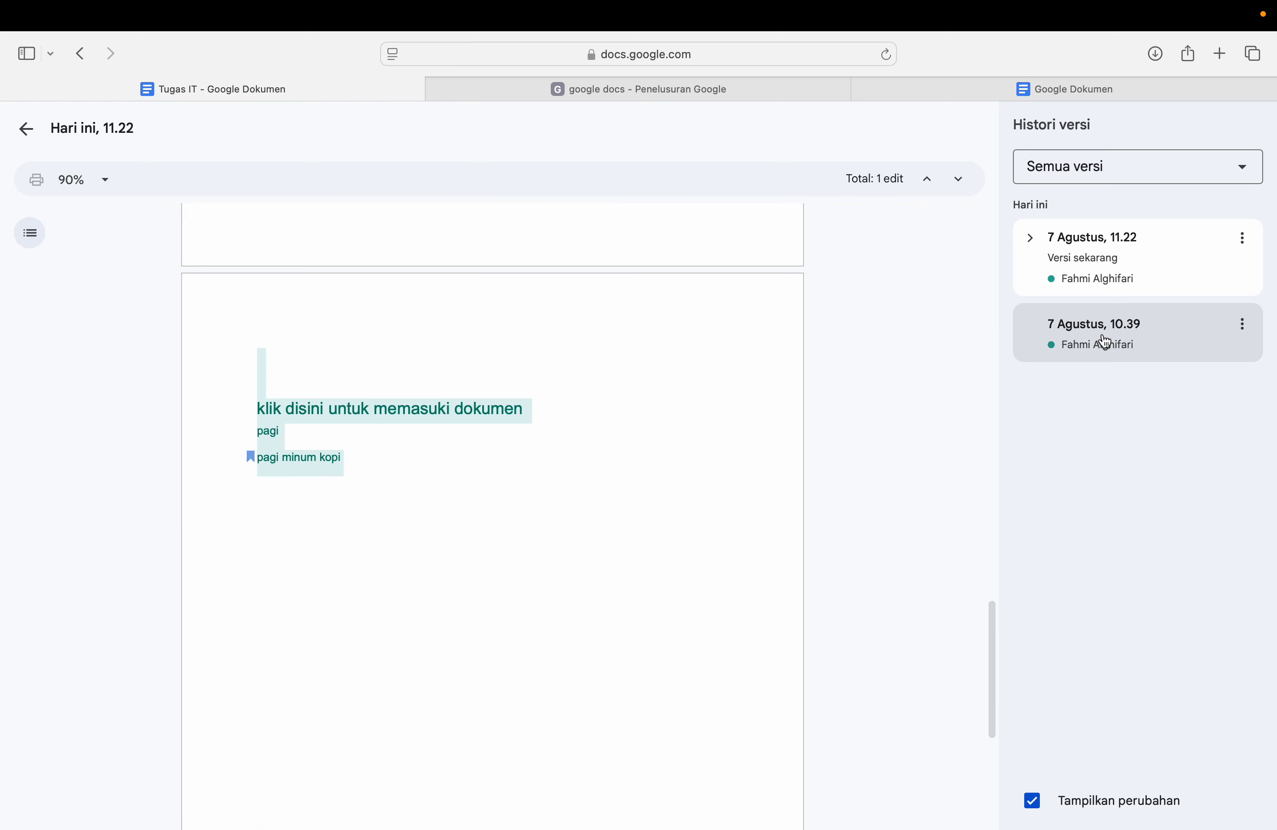
Step: View the version from 7 Agustus, 10.39 and return to the document without restoring it
click(1112, 348)
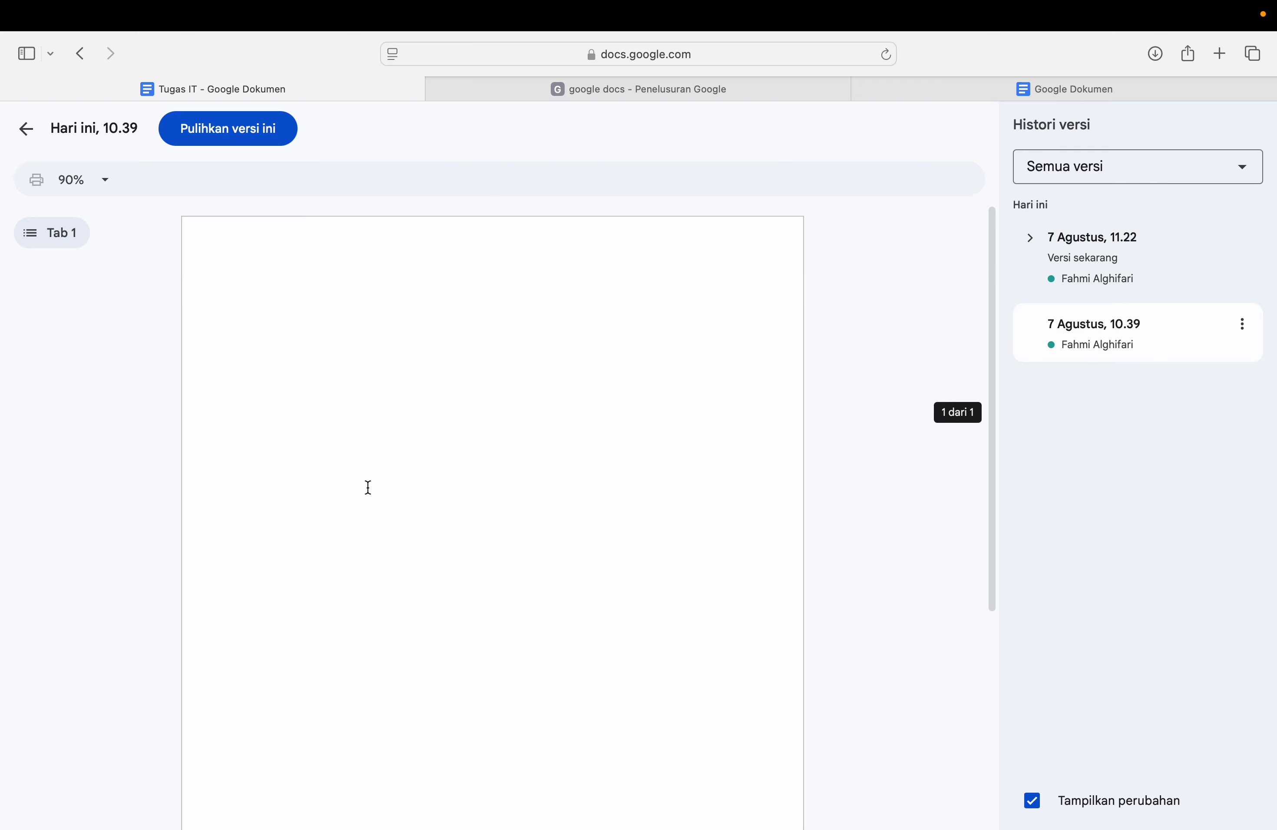
scroll(368, 488, down, 4)
scroll(368, 488, up, 4)
scroll(360, 482, down, 5)
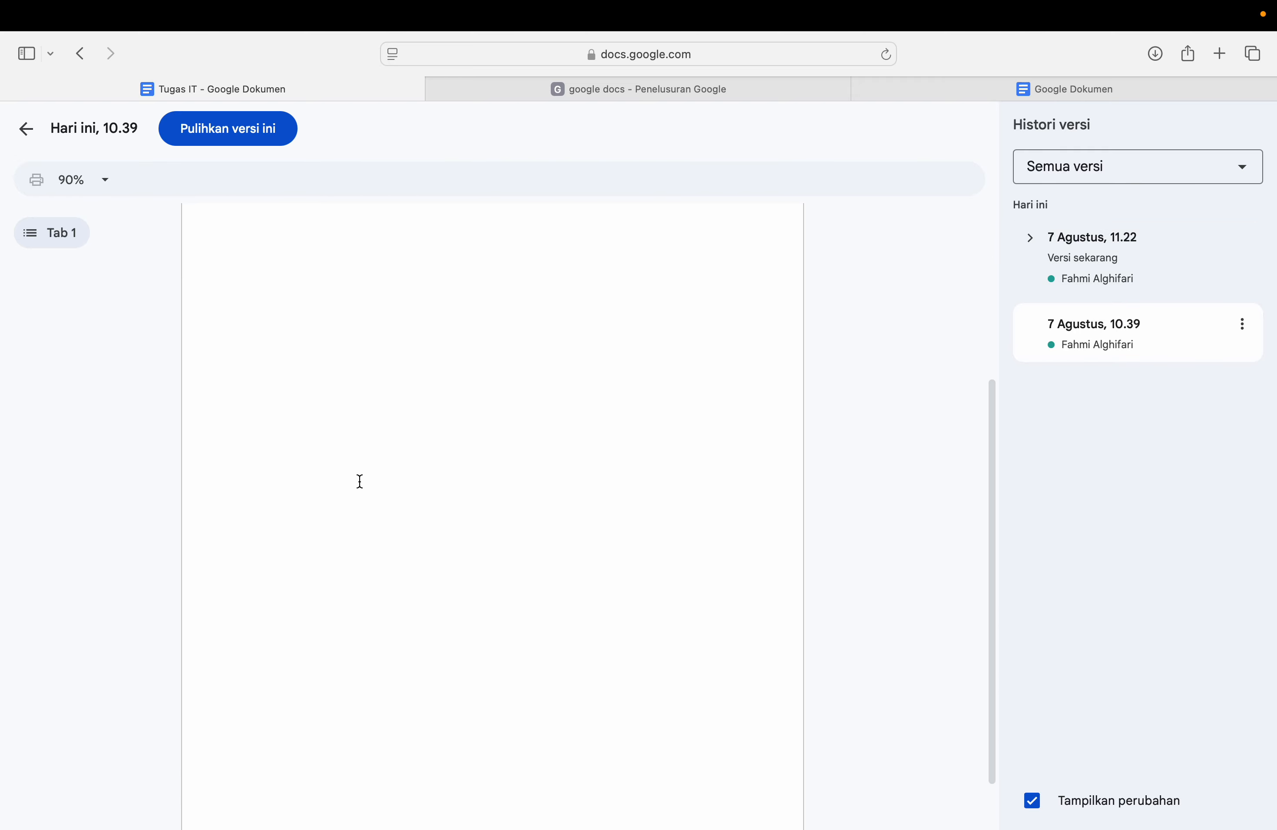
scroll(360, 482, up, 5)
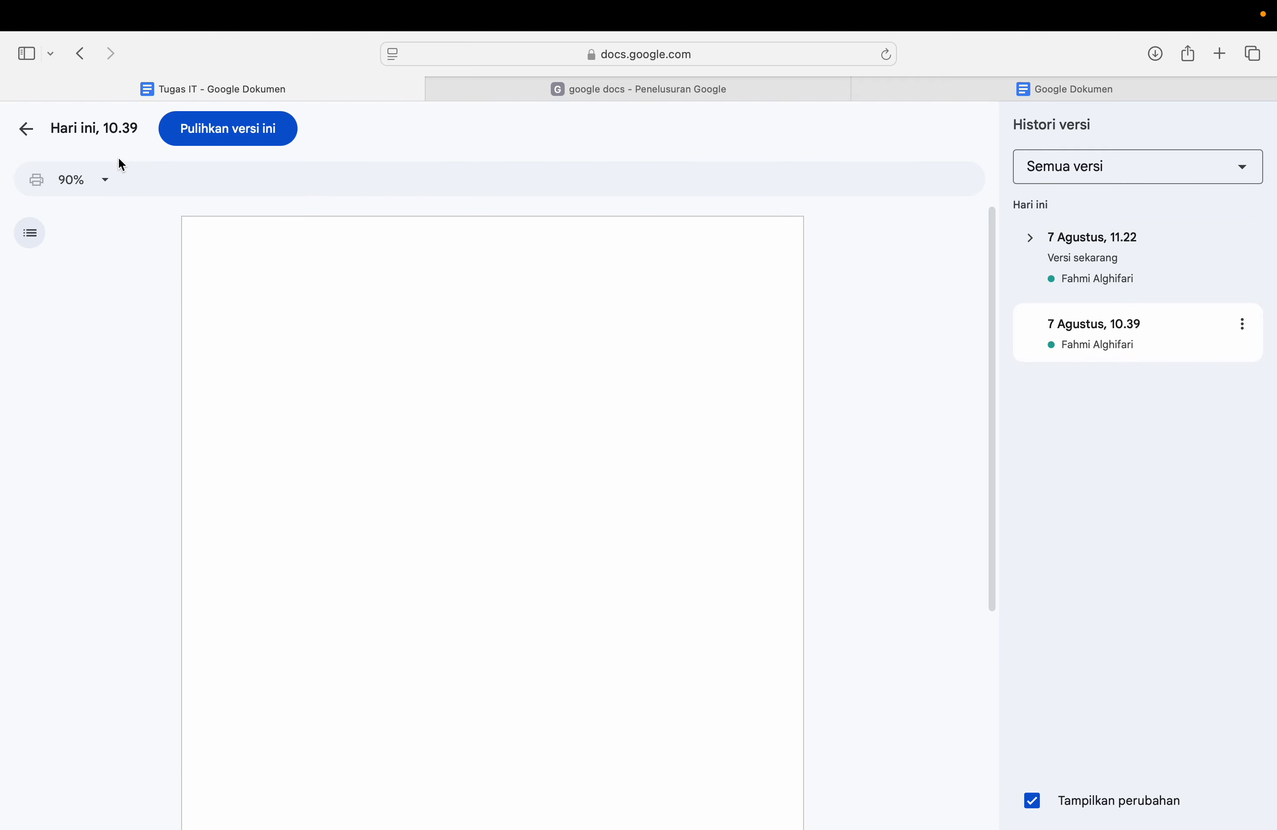
click(37, 134)
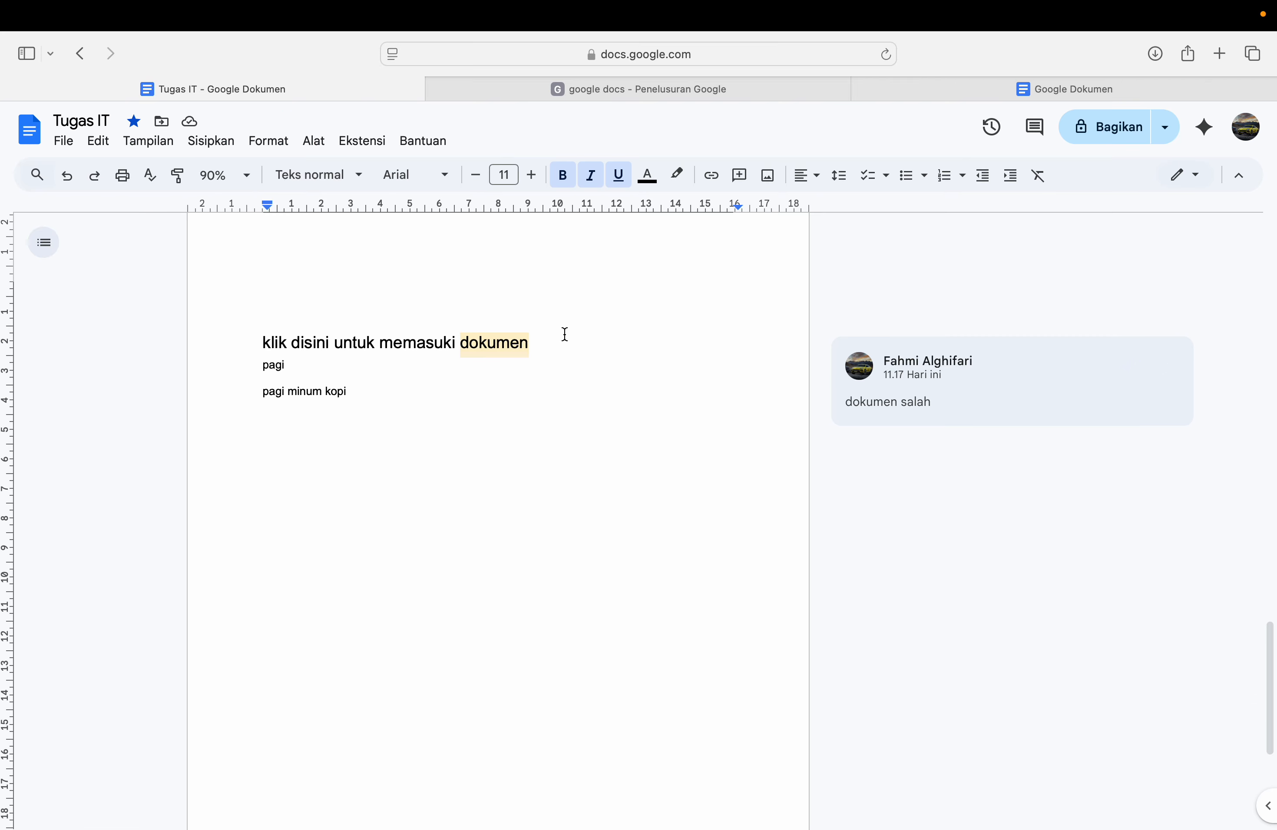
Step: Delete the text "pagi minum kopi" below the "pagi" line
drag(351, 391, 228, 382)
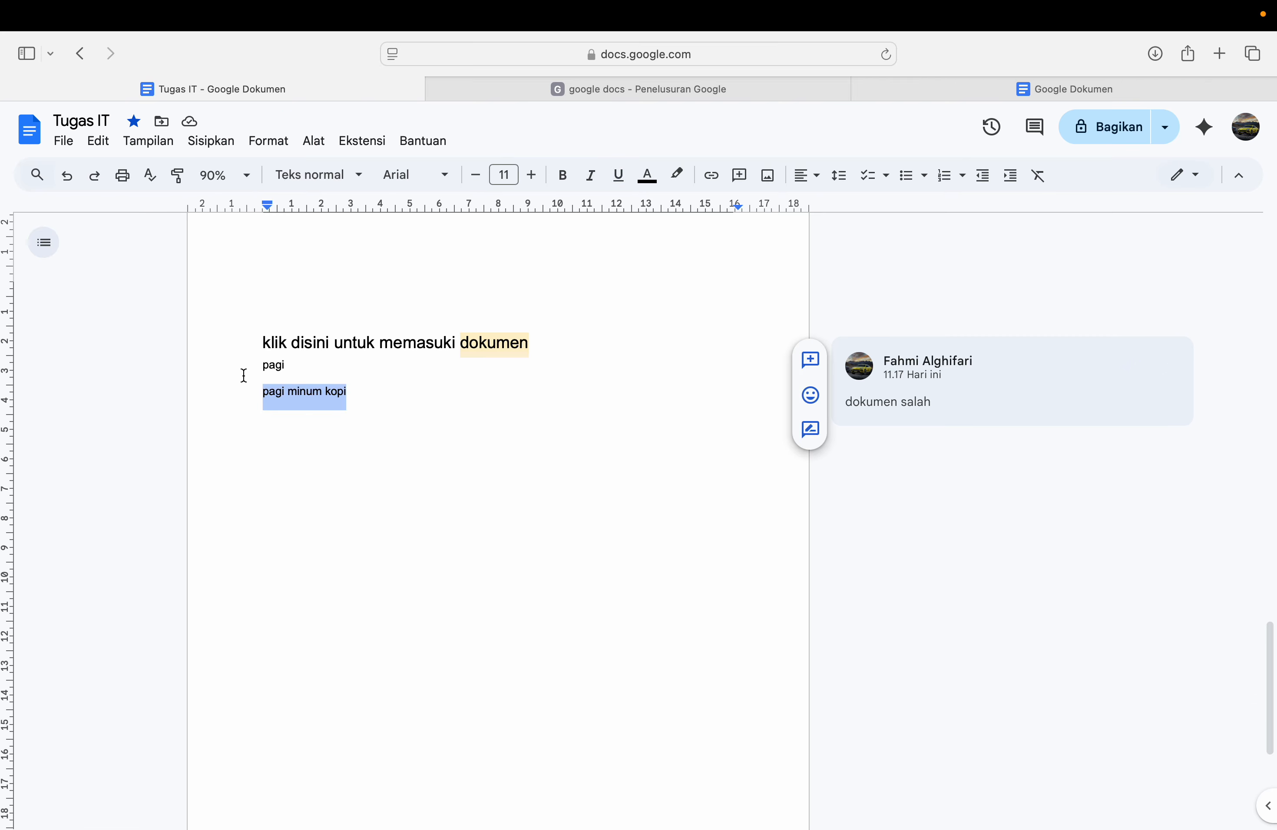
key(BackSpace)
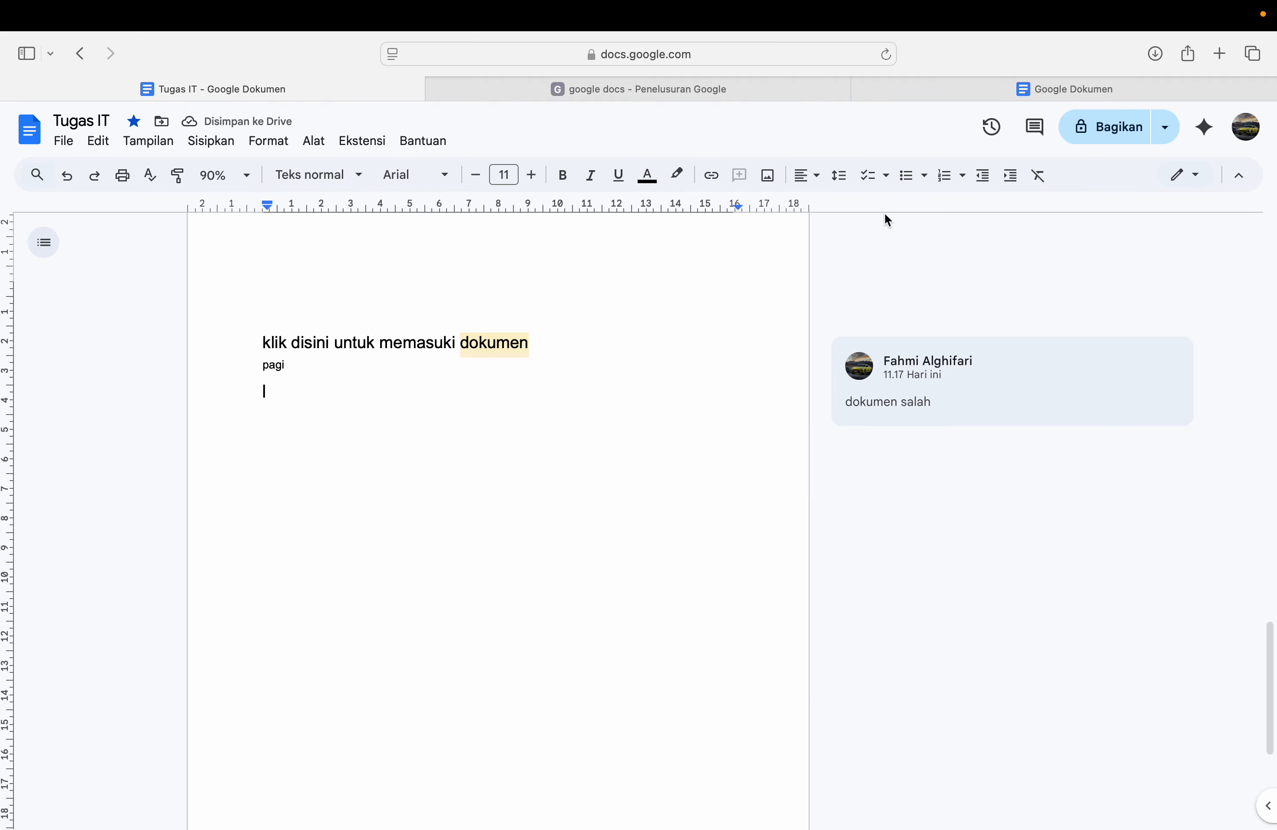
Step: Open the list of all comments in the document to review it, and close it again
click(1035, 128)
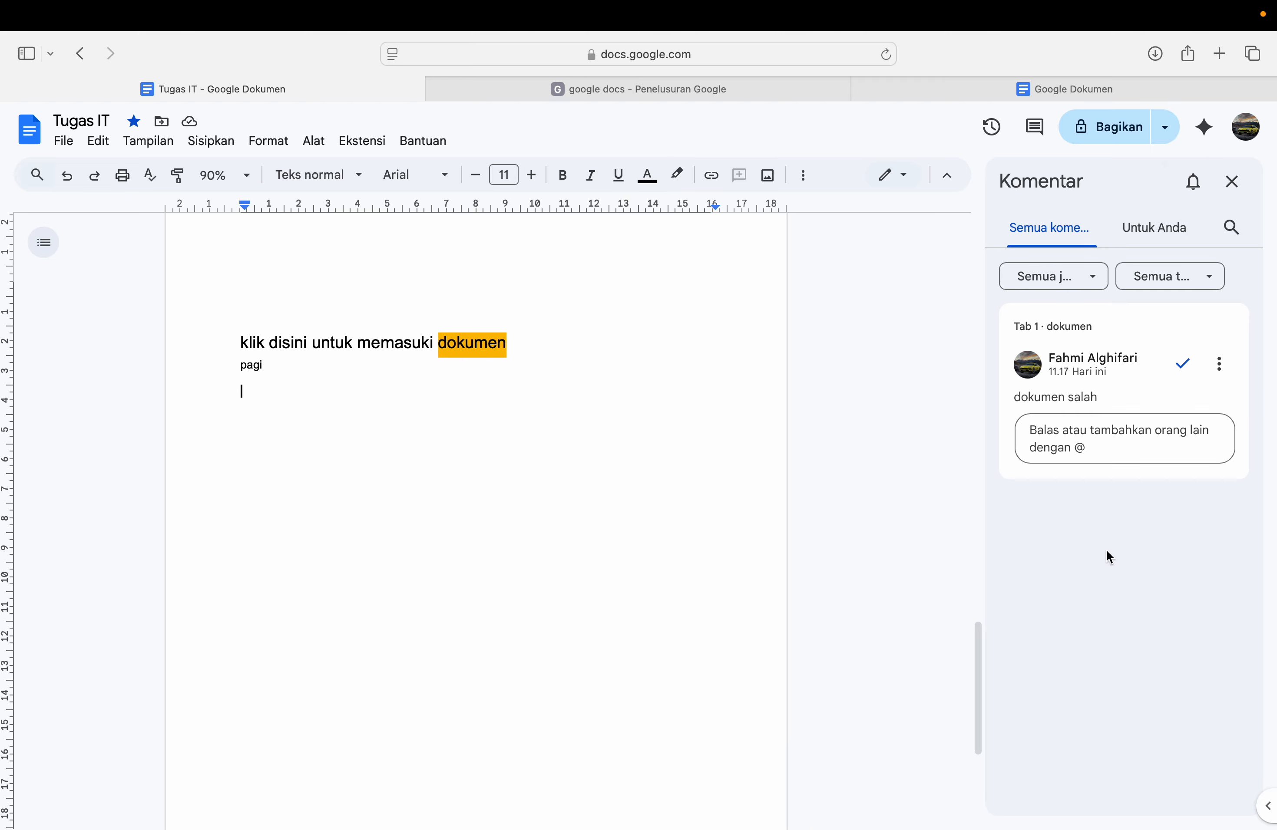
click(1232, 182)
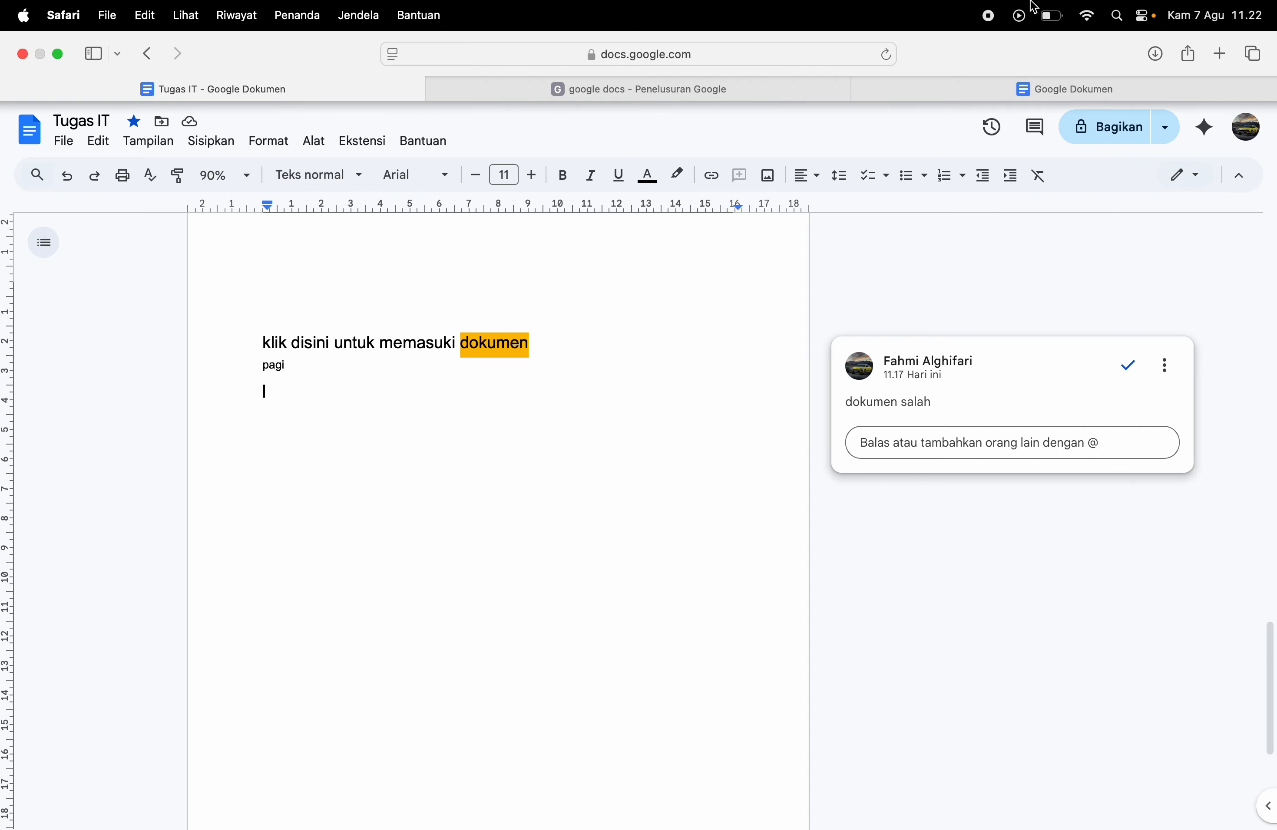
Step: Open the document's sharing settings and set general access to Siapa saja yang memiliki link
click(1103, 139)
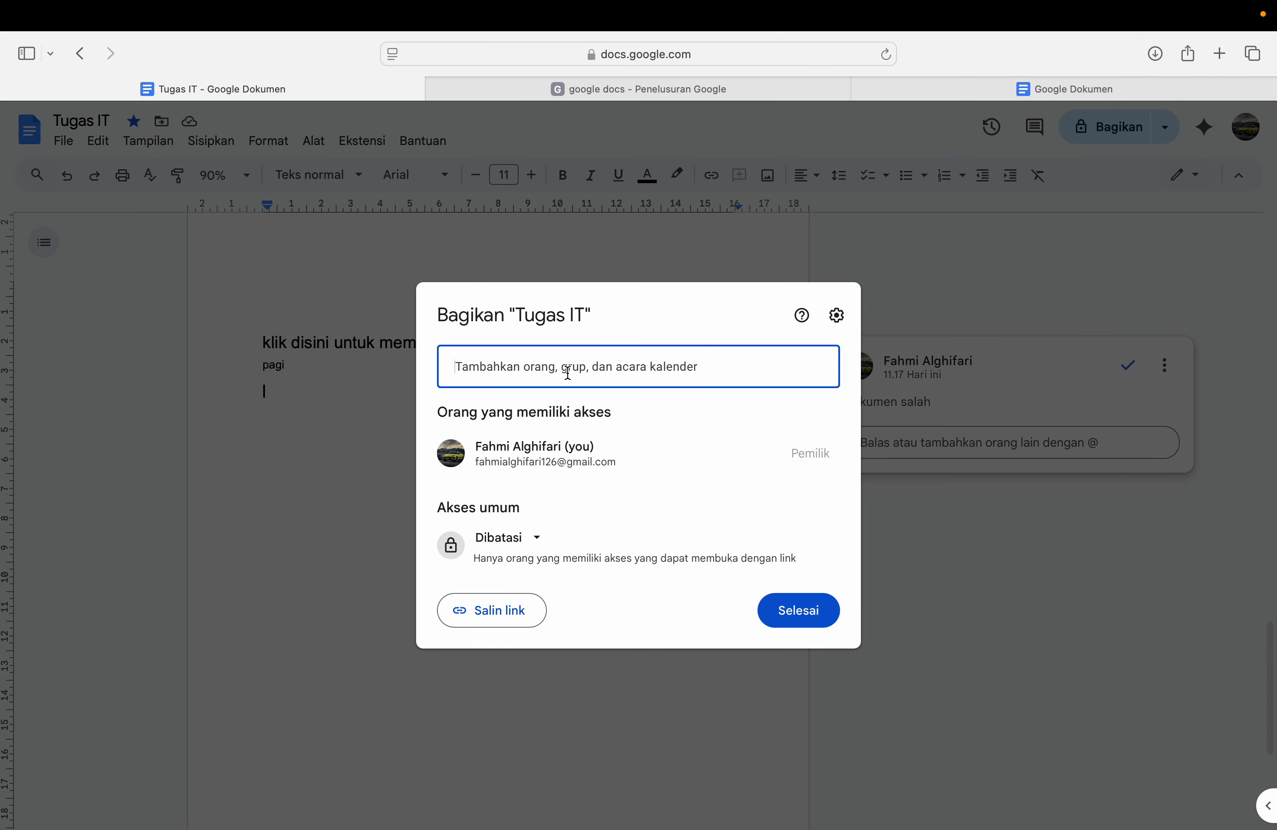
click(509, 539)
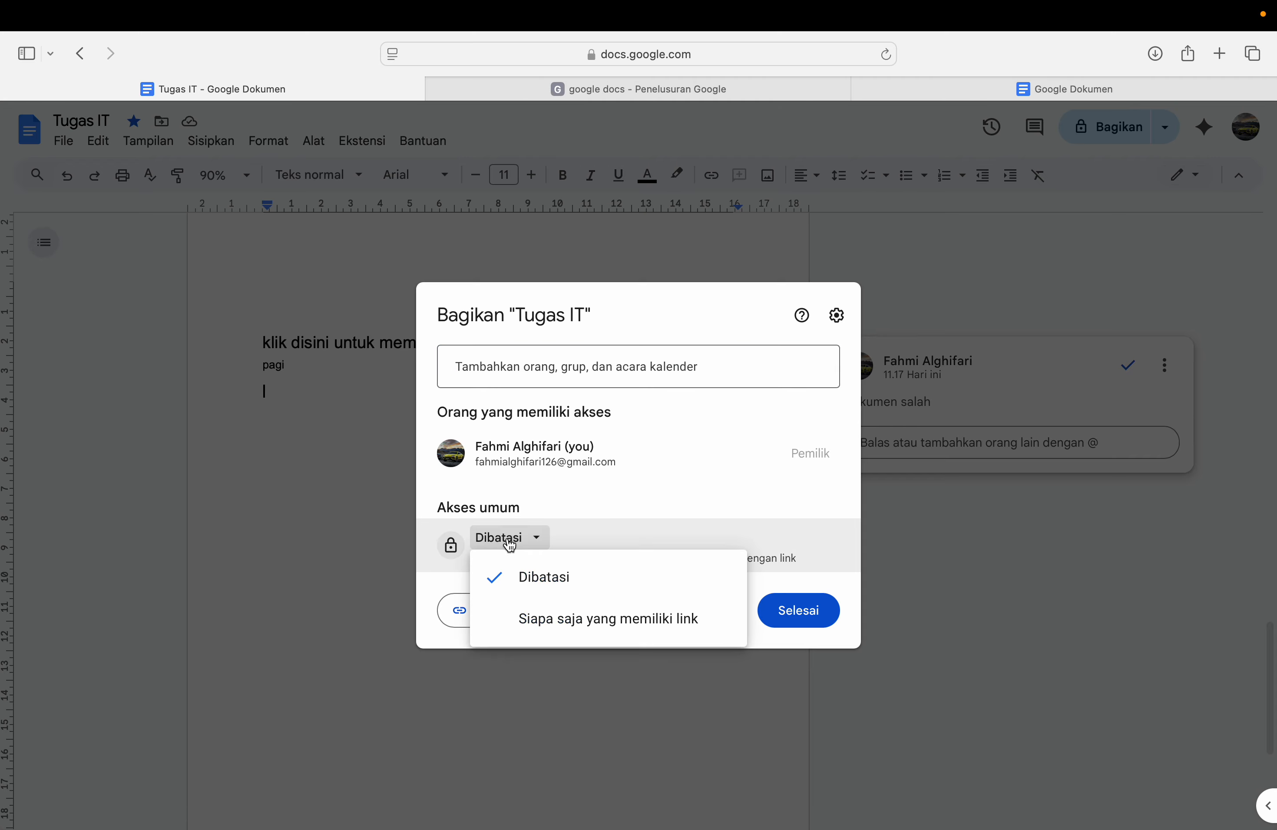
click(544, 620)
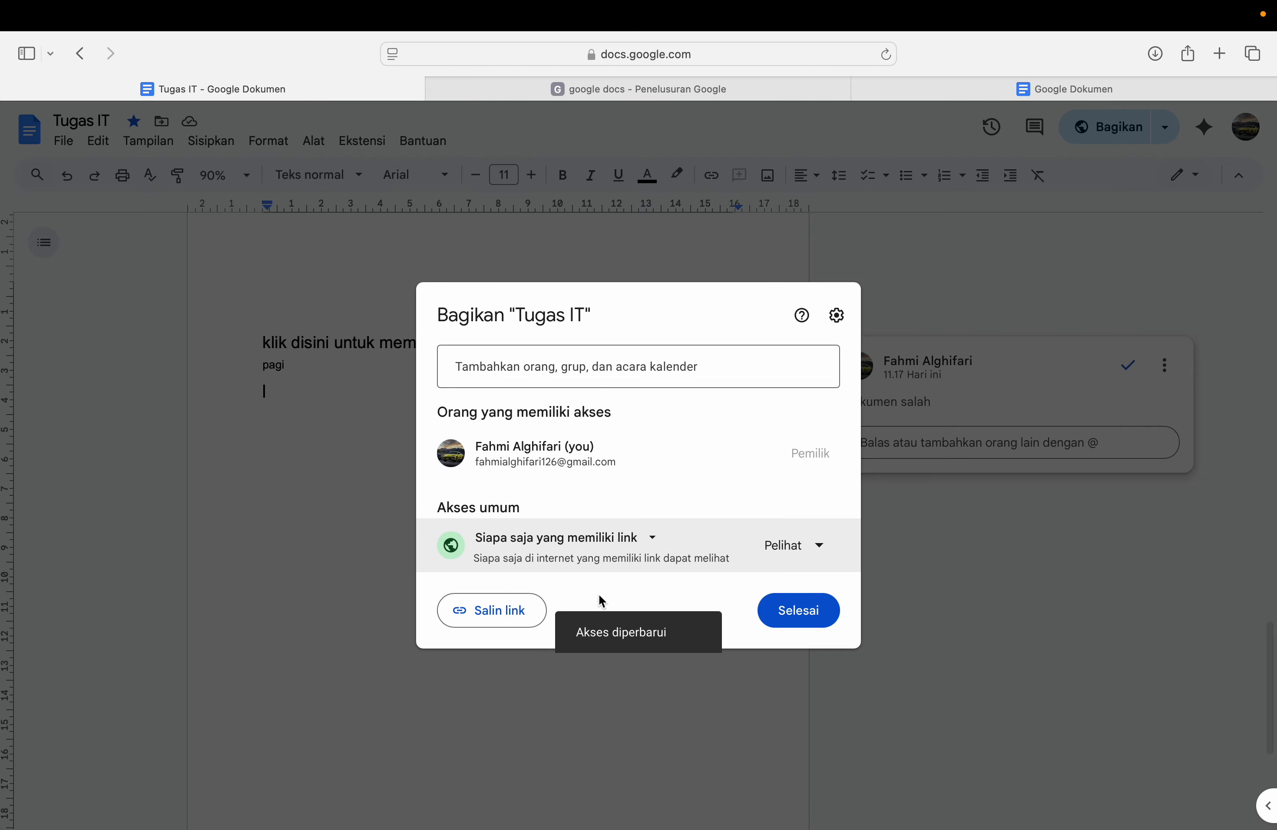
Step: Try the Pengomentar role and the Editor role for anyone who has the link
click(795, 547)
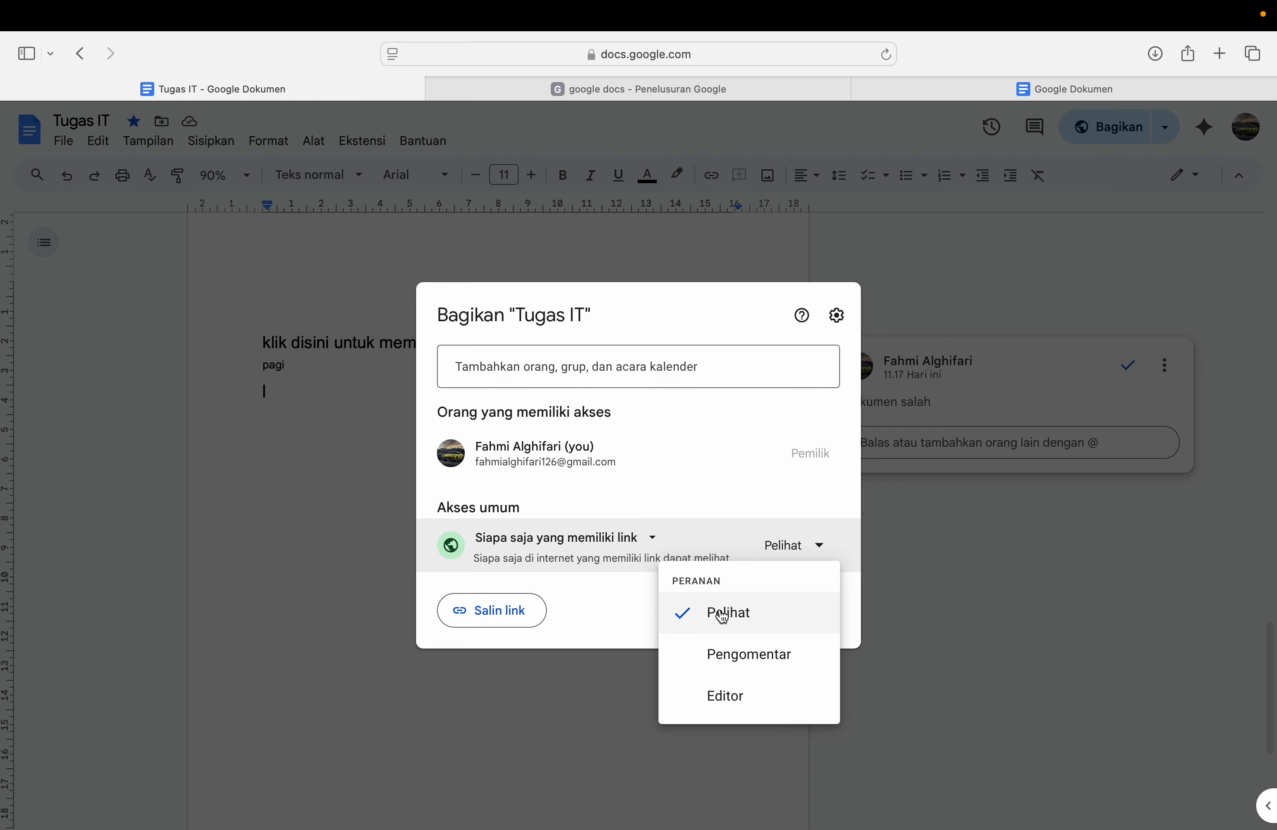
click(722, 656)
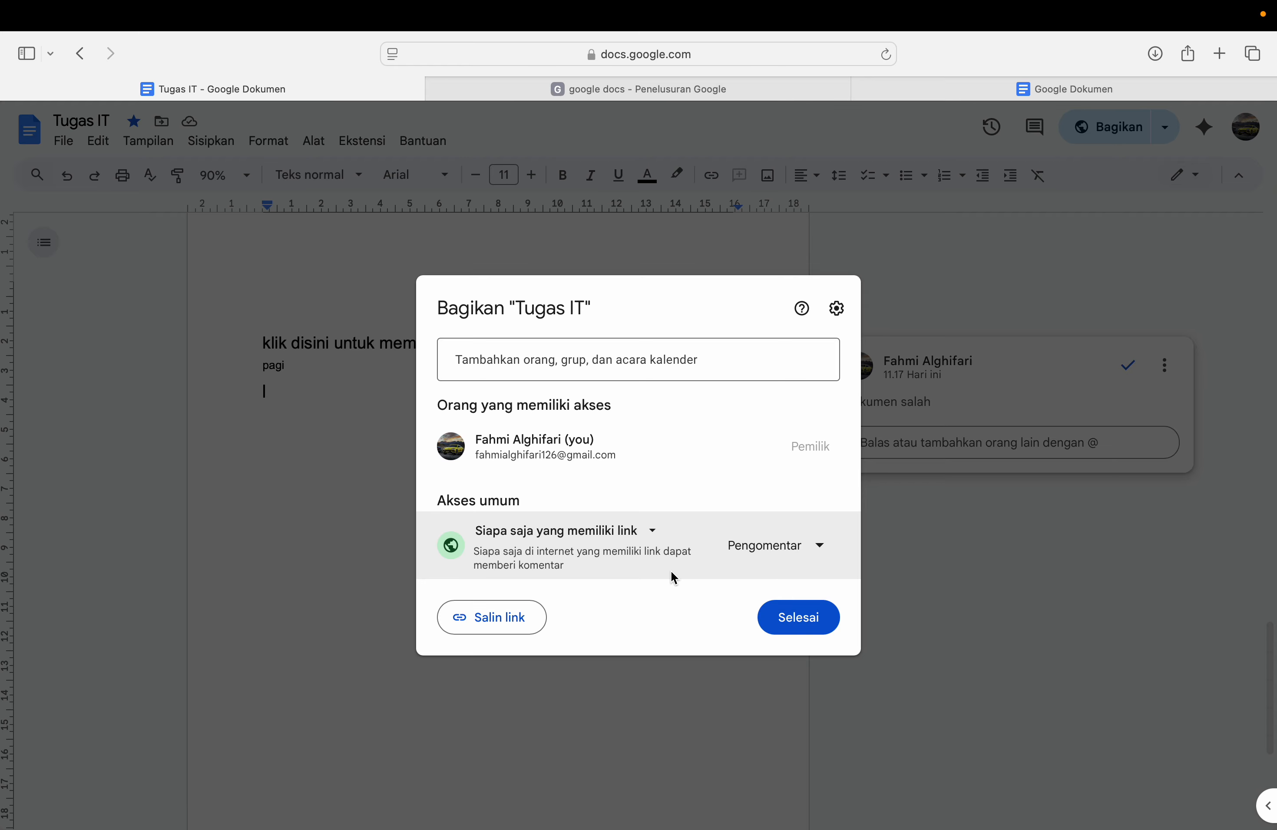
click(766, 556)
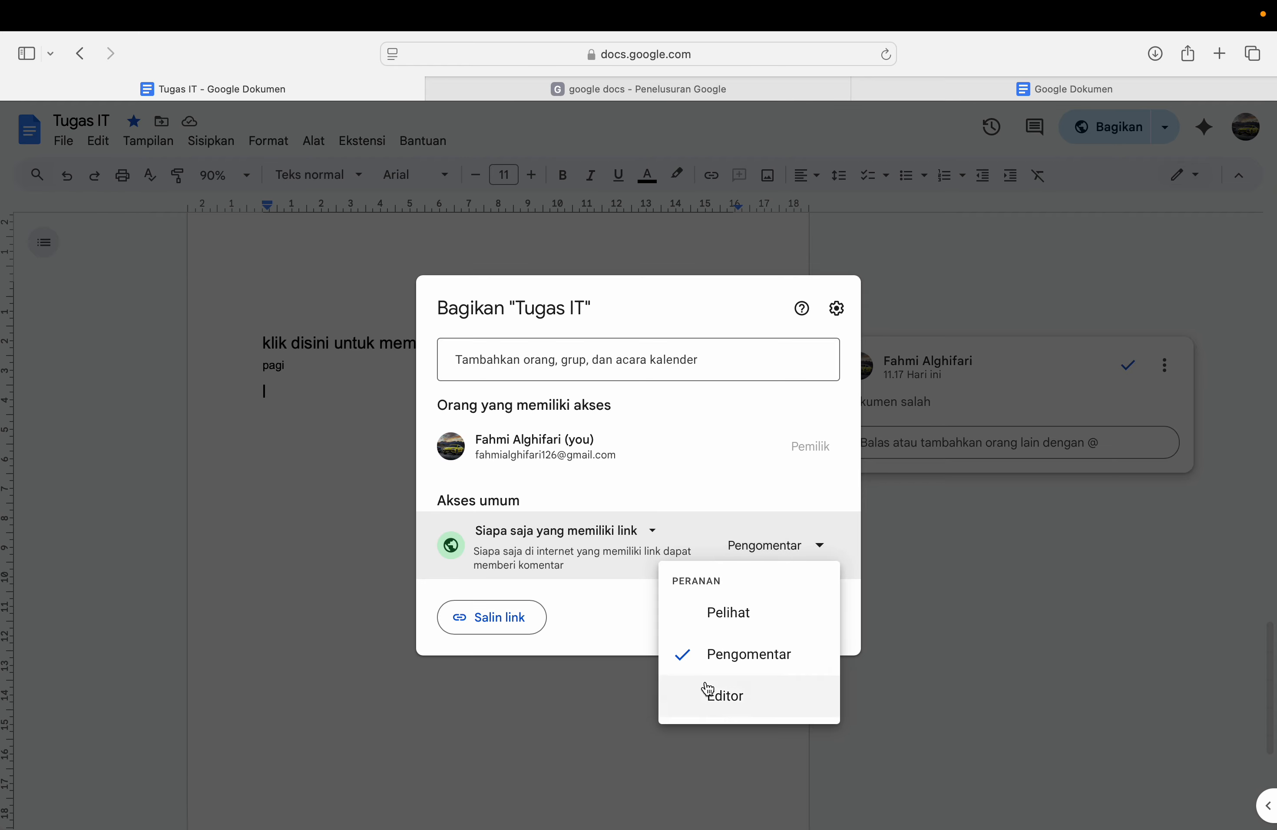
click(704, 688)
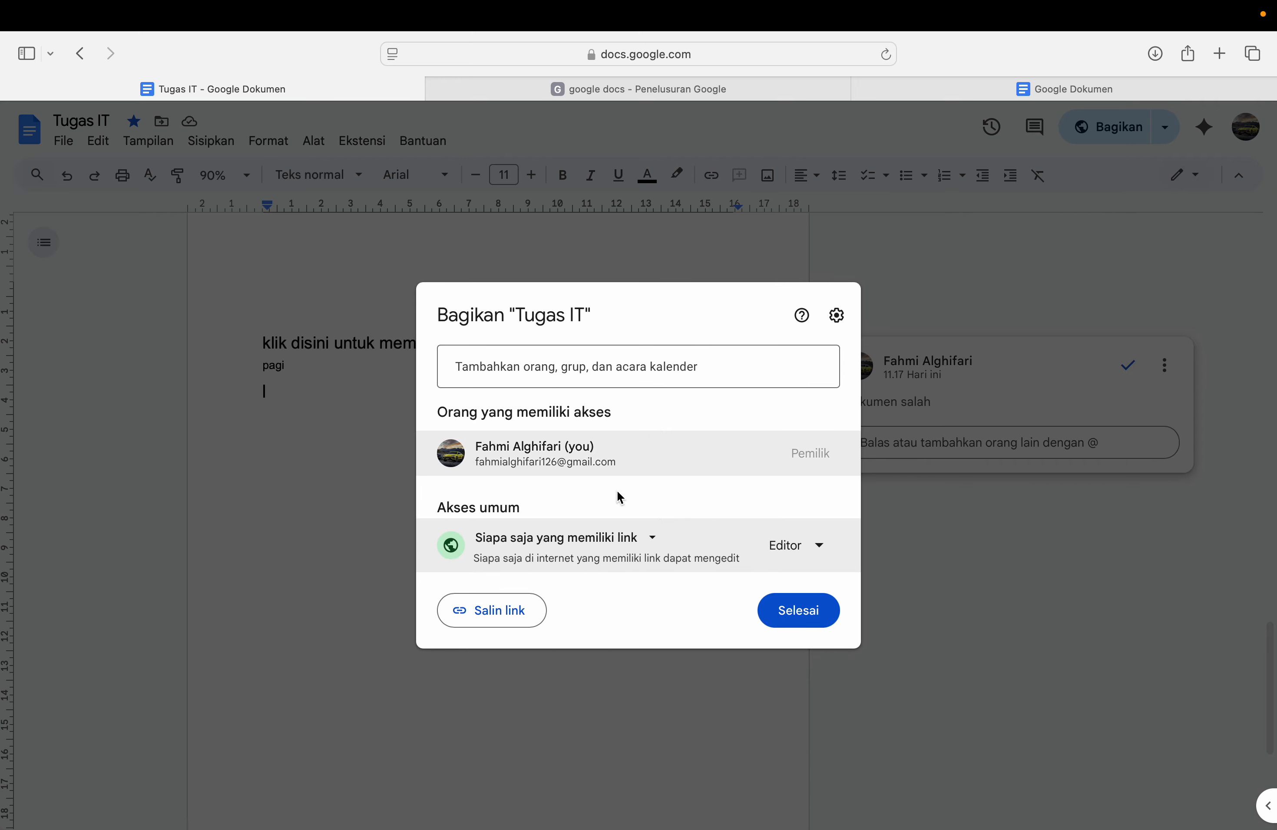
Step: Set the role for anyone with the link to Pelihat, copy the sharing link and finish sharing
click(798, 547)
click(740, 618)
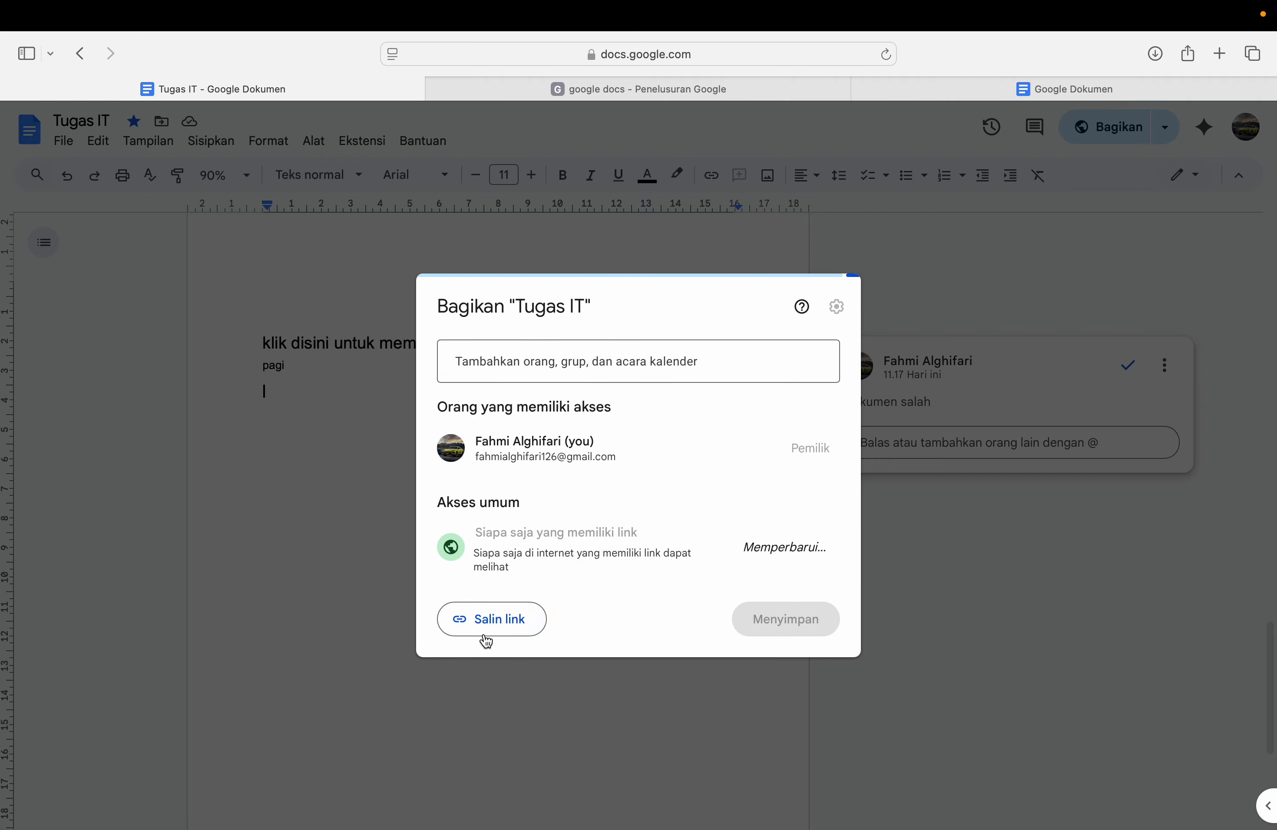
click(489, 610)
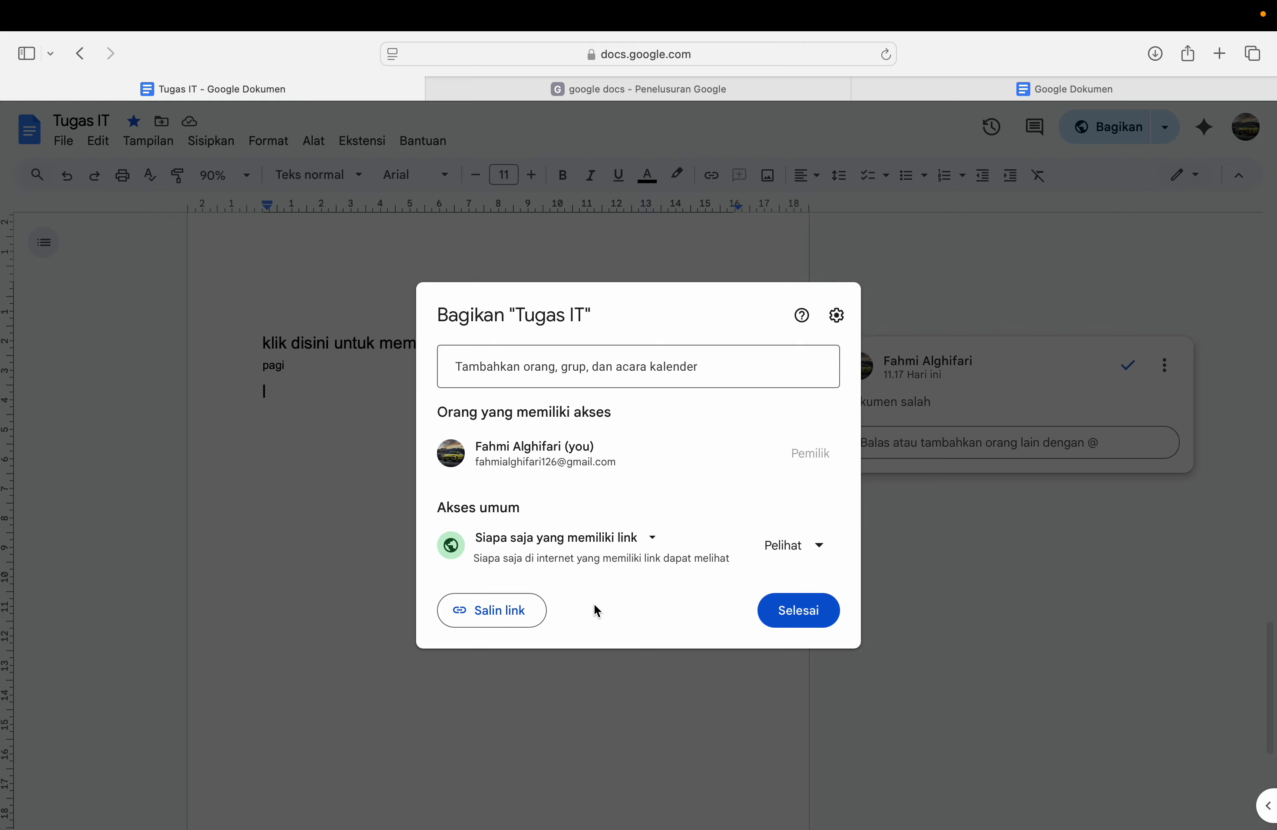
click(788, 614)
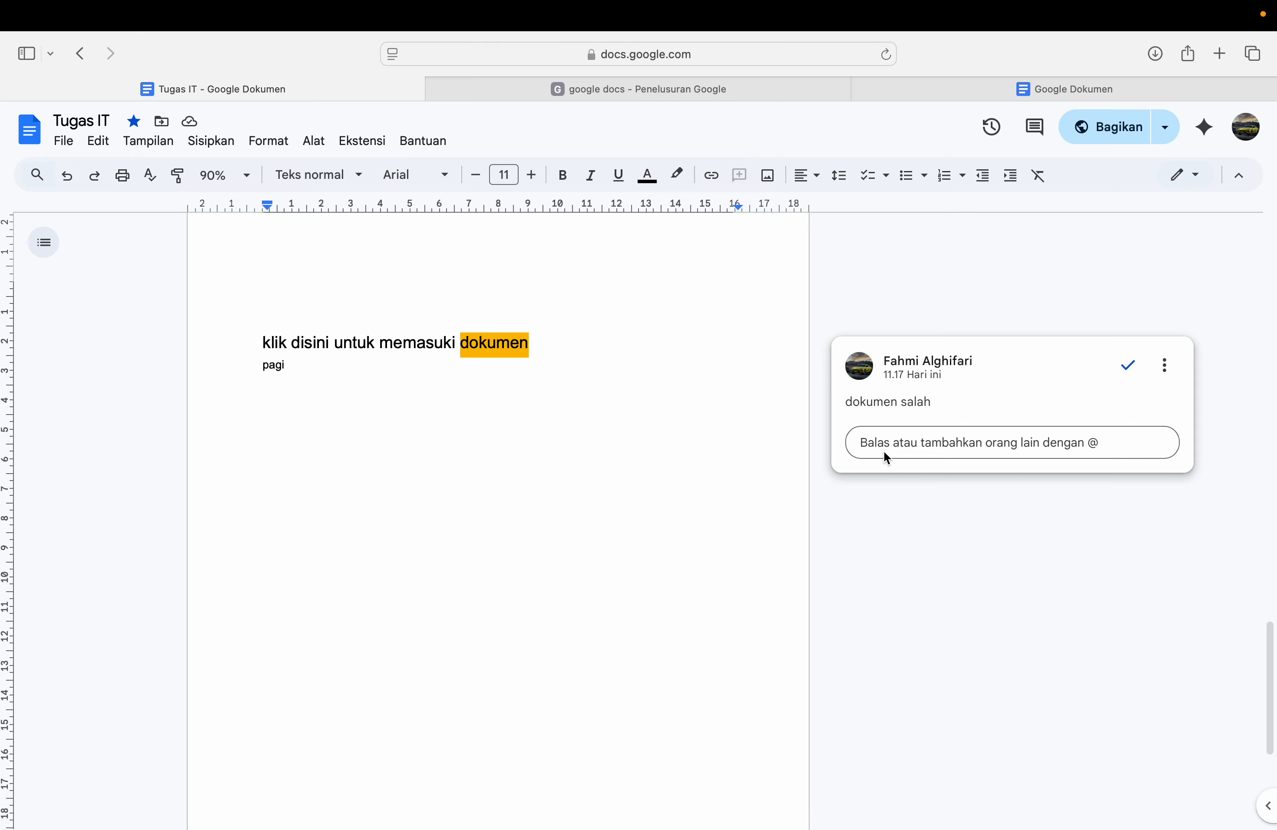
Step: Look at the quick sharing options containing Salin link and the public access description
click(1165, 128)
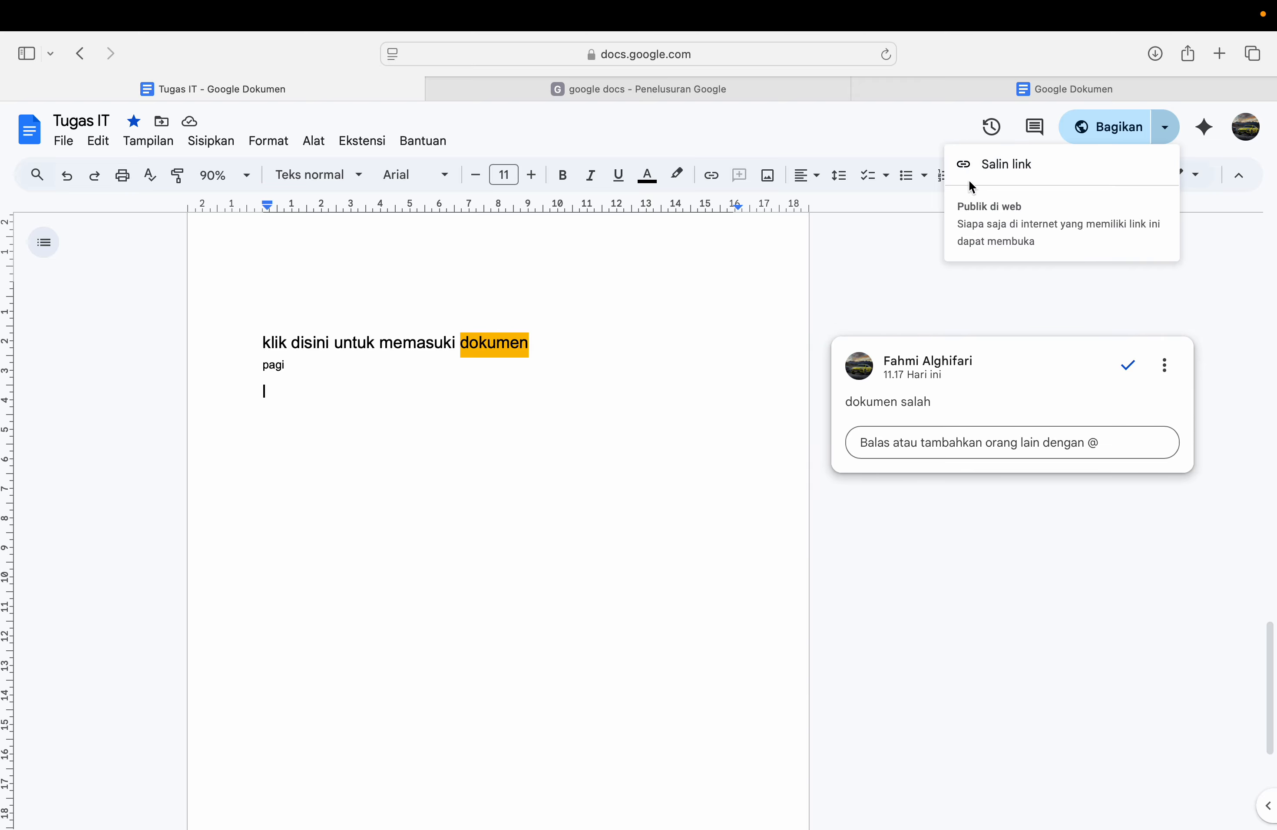
click(955, 176)
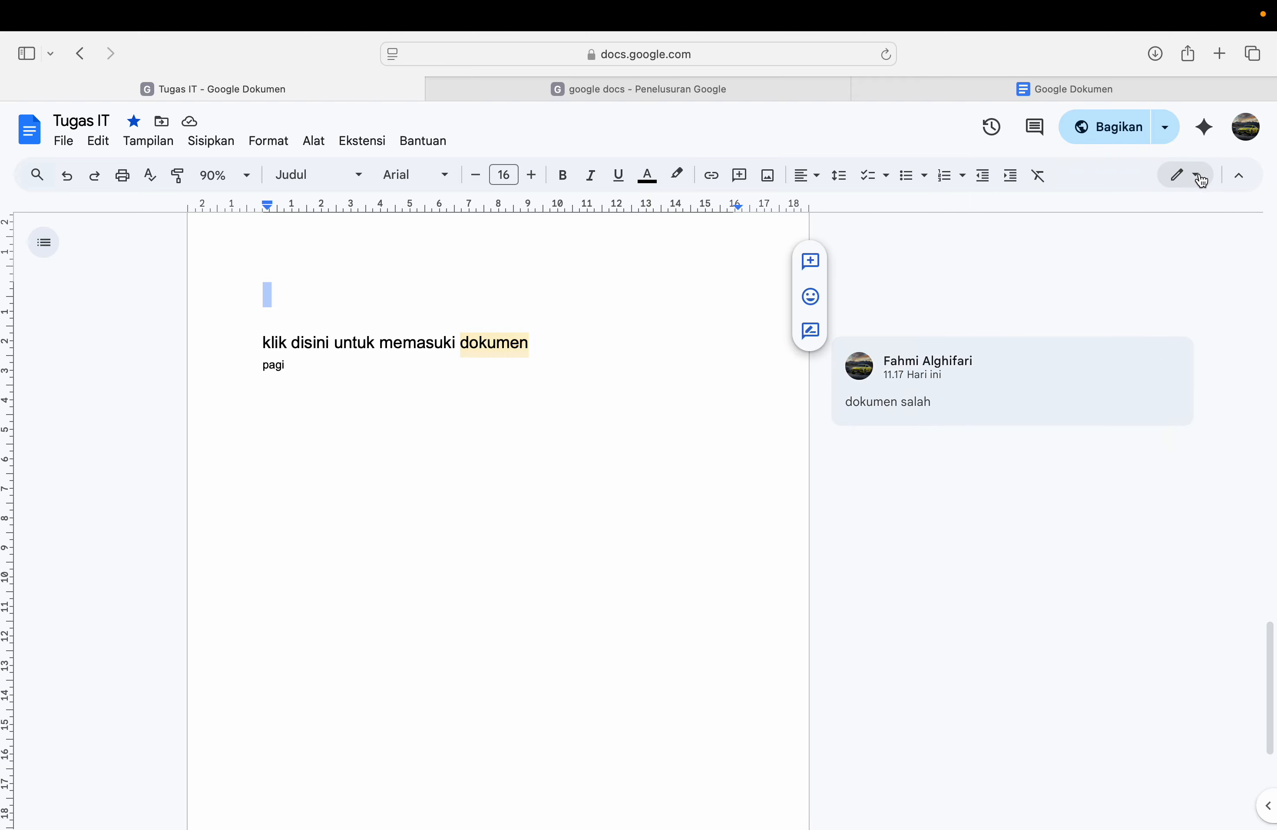
Step: Open the Gemini assistant, read through its feature introduction and close it
click(1204, 127)
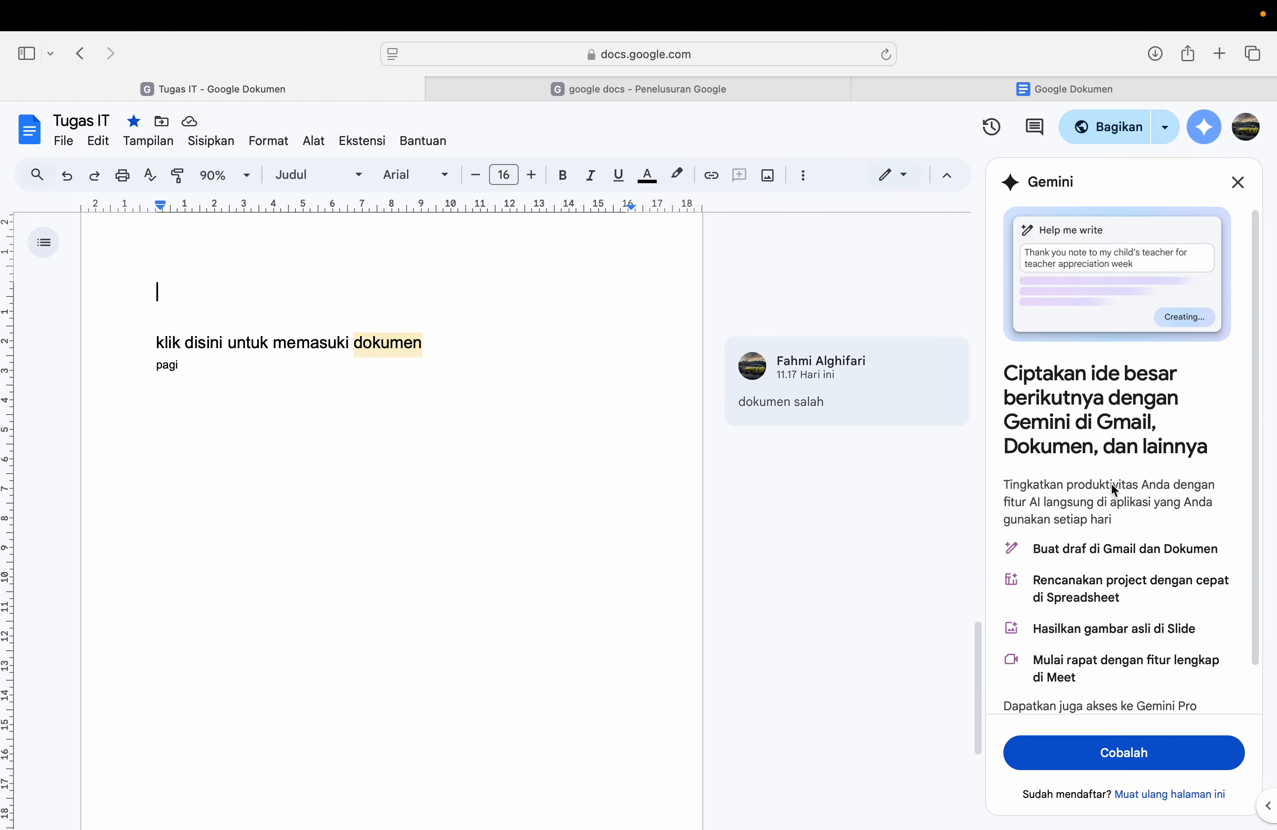
scroll(1088, 447, down, 2)
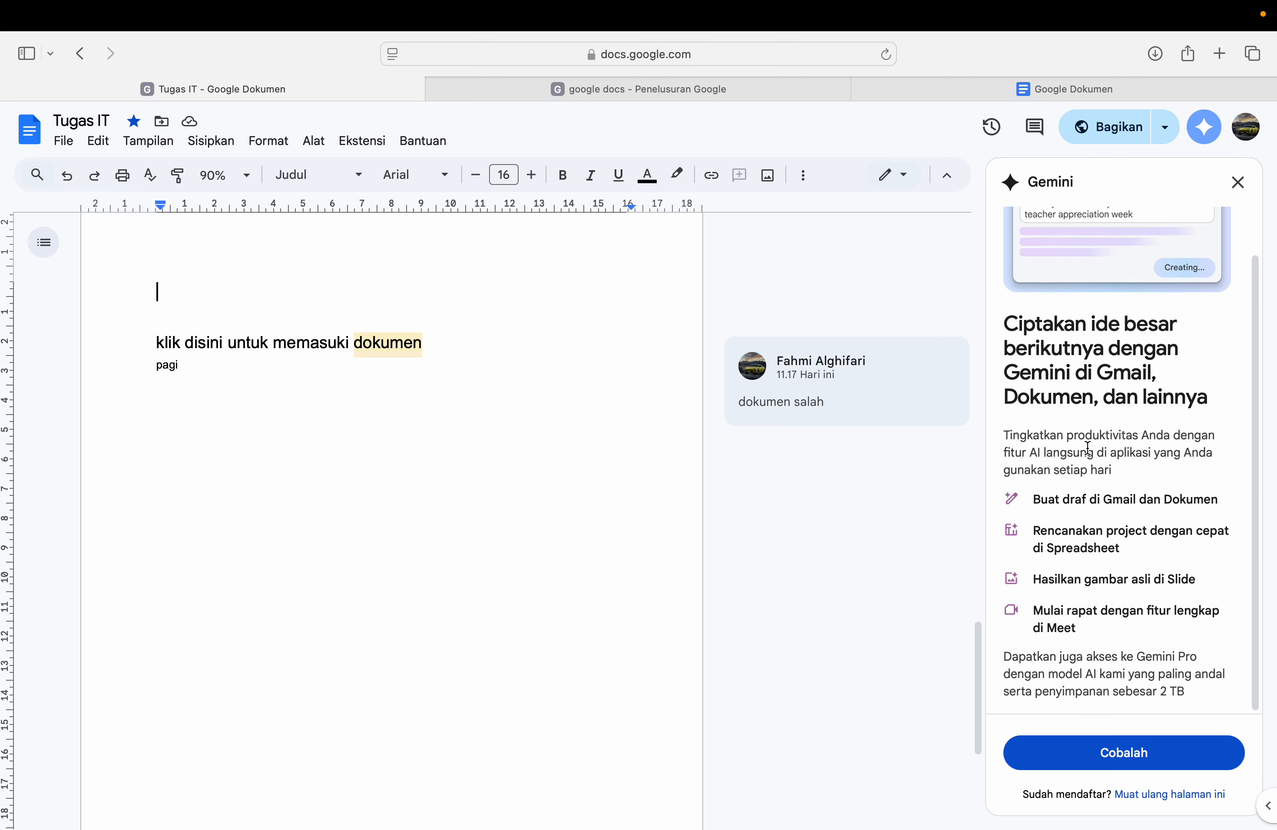
click(1238, 183)
Step: Select the Mengedit mode for the document and switch it to Menyarankan mode
click(1196, 178)
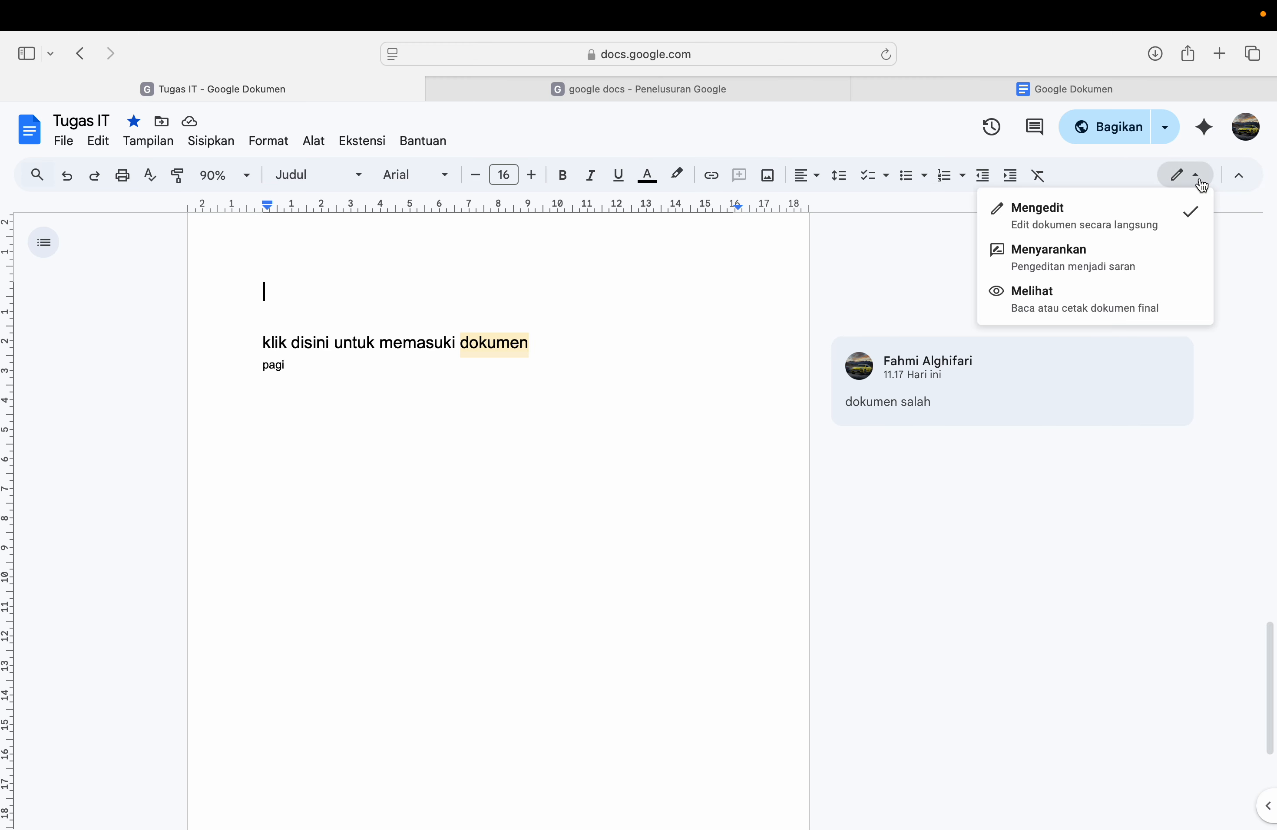
click(1067, 218)
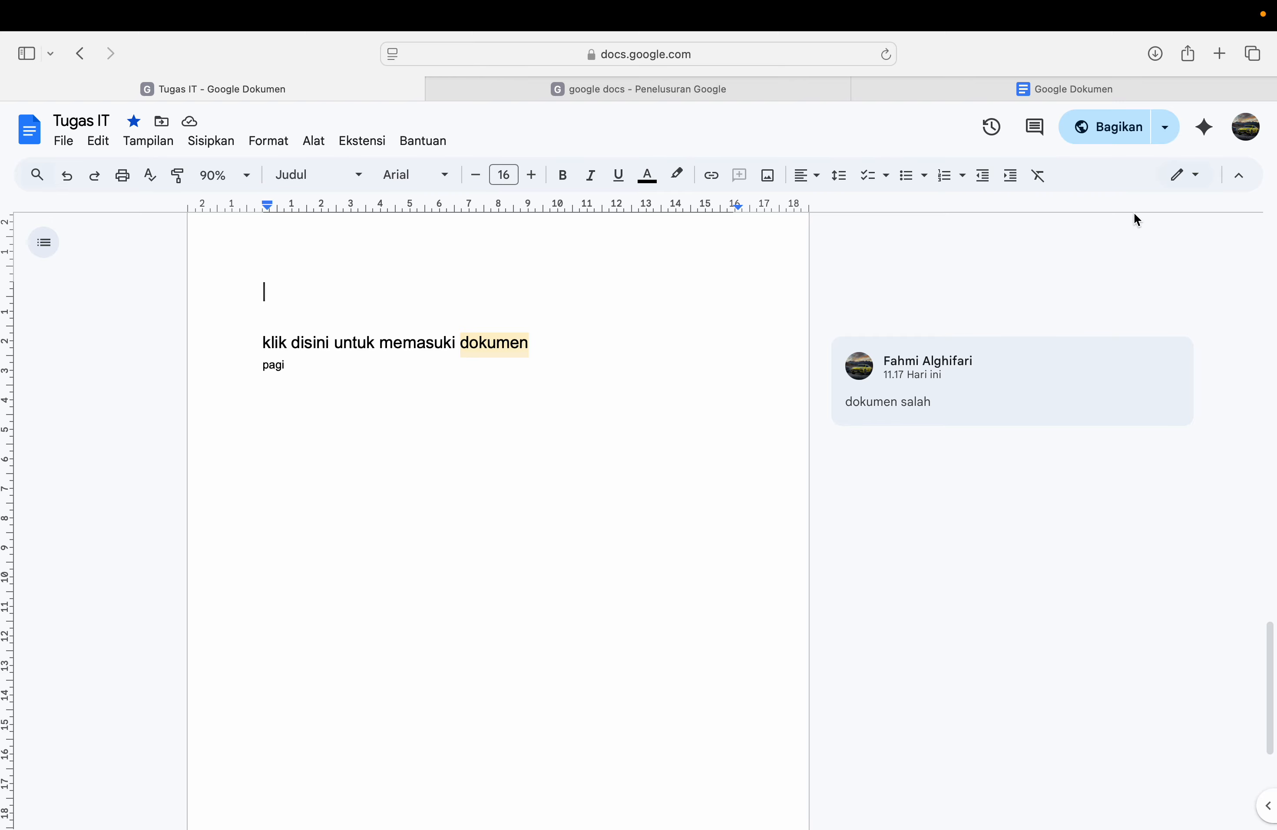
click(1189, 176)
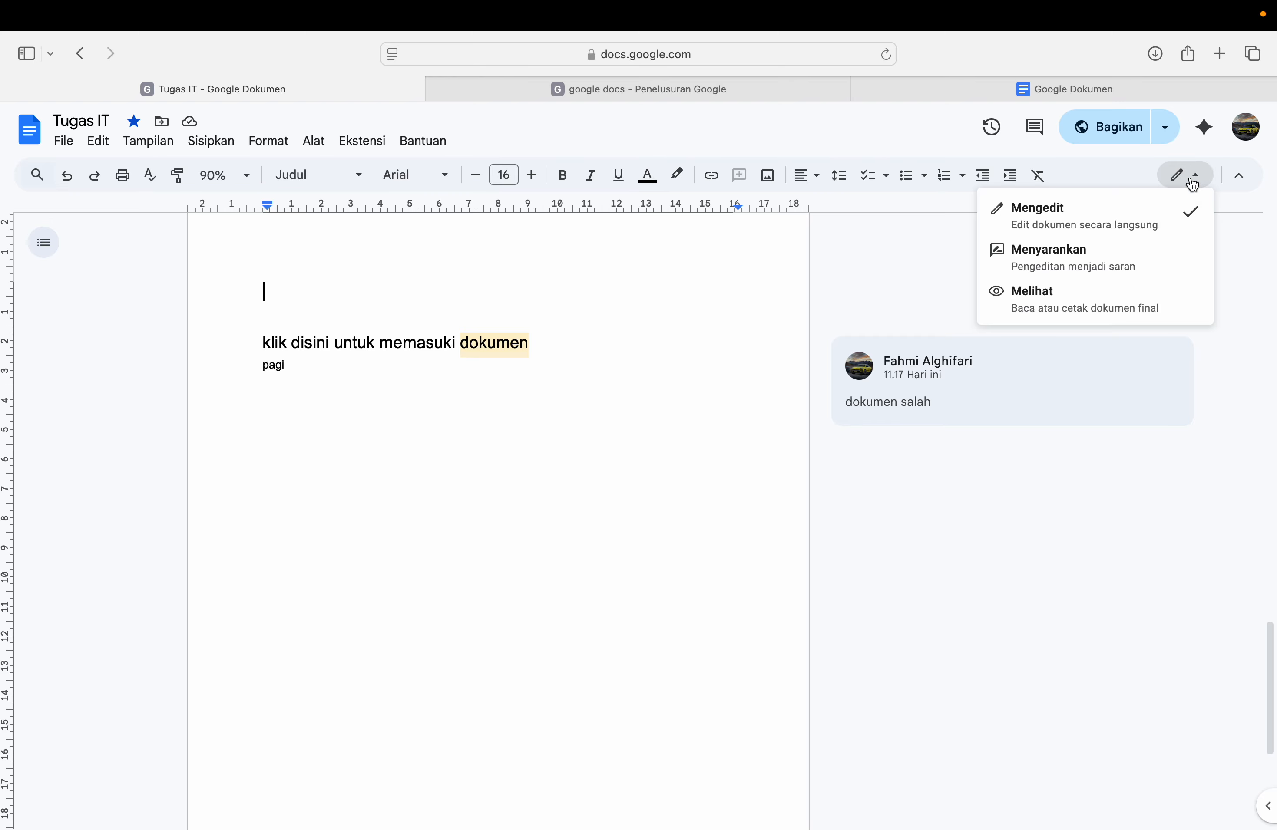
click(1045, 268)
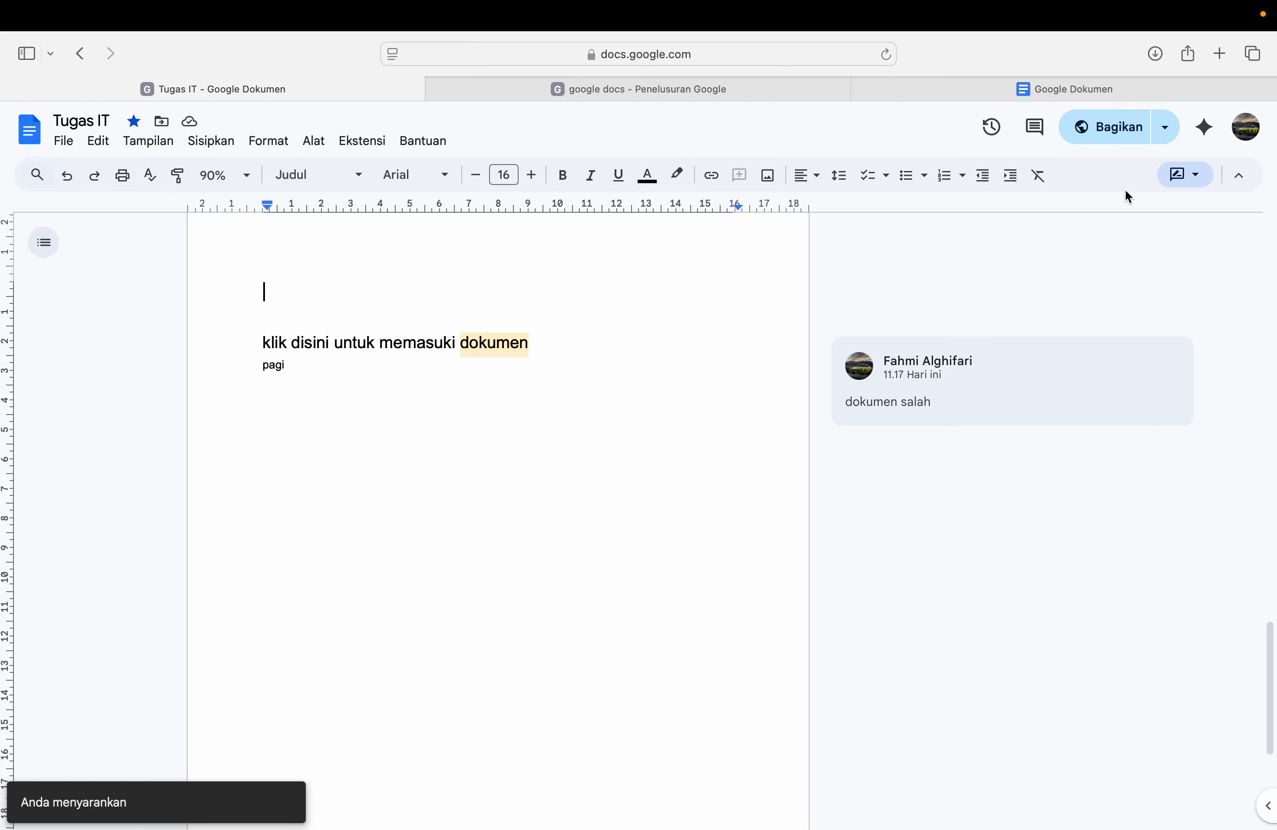
Step: Switch the document to Melihat mode and look through its pages as a reader
click(1190, 178)
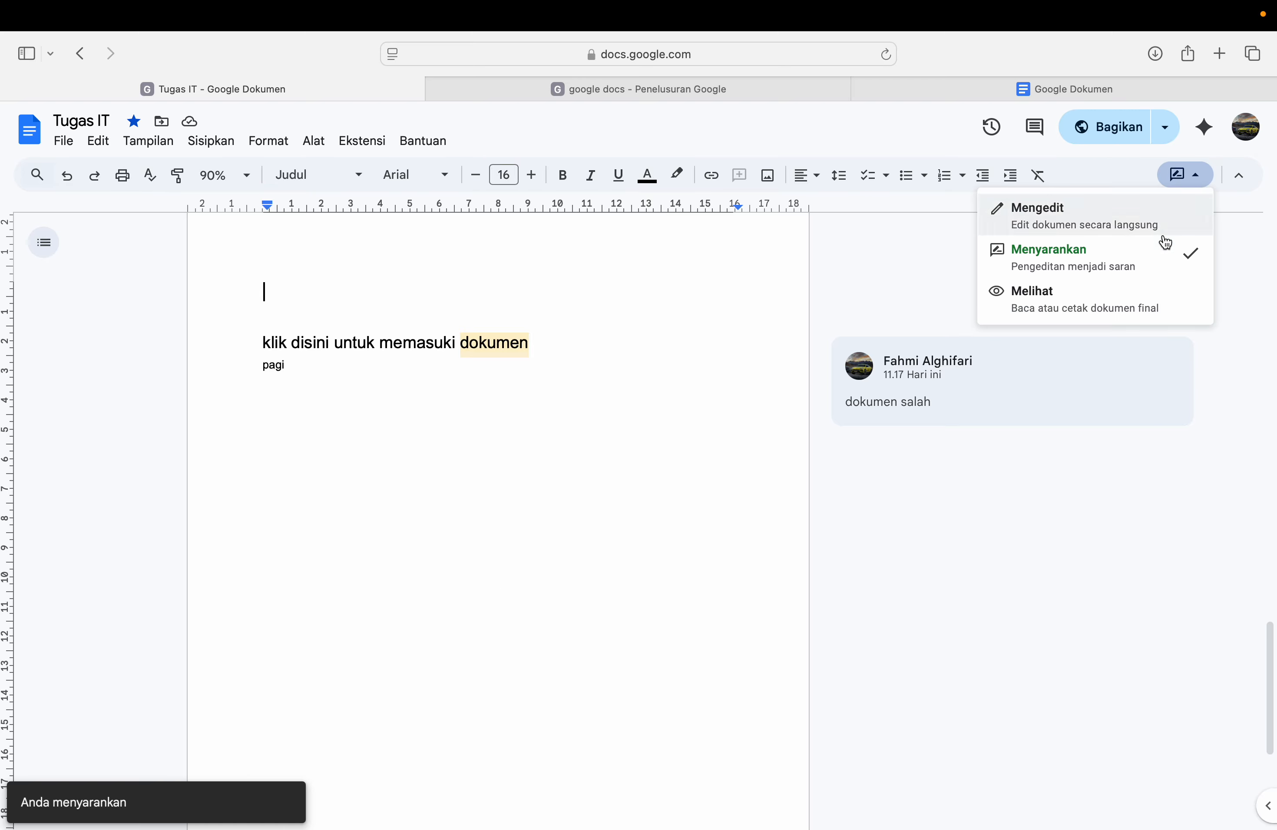
click(1076, 313)
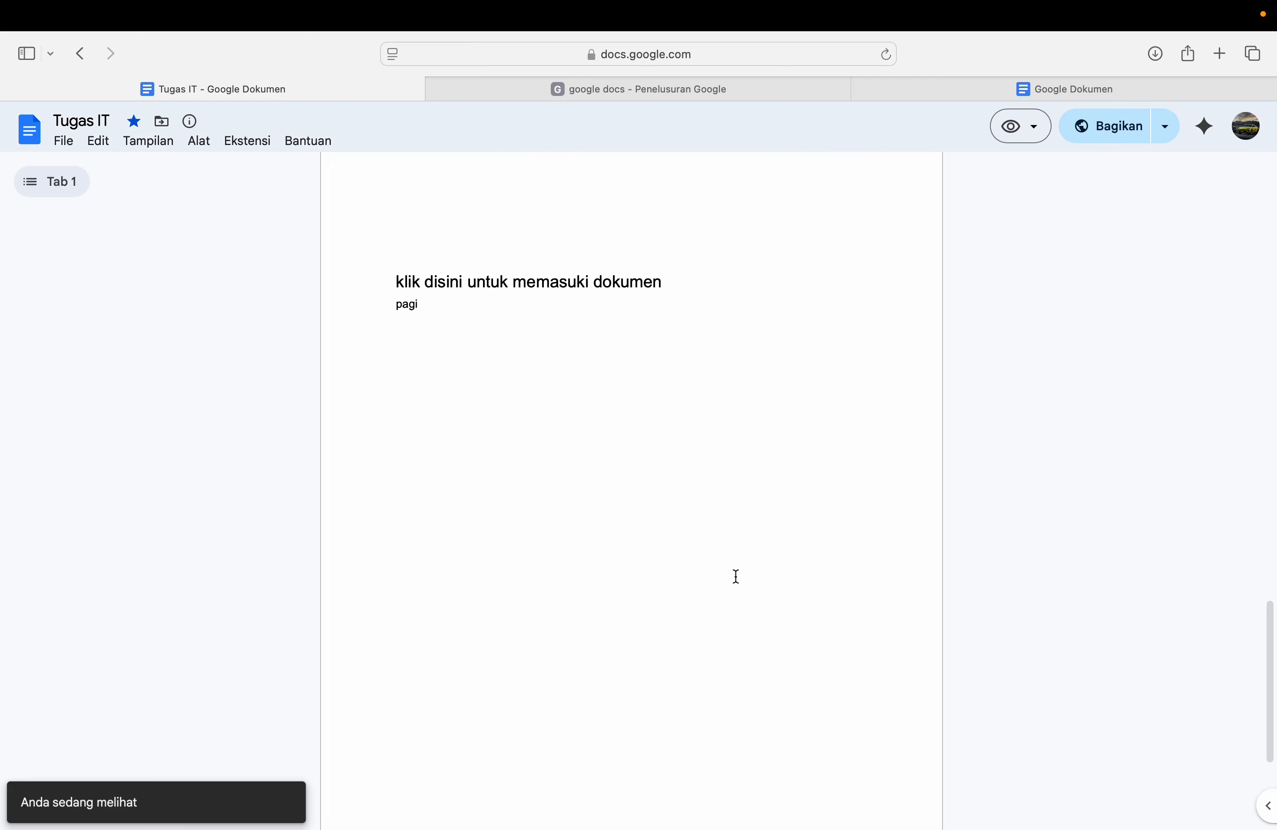
scroll(449, 503, down, 4)
scroll(451, 503, up, 14)
scroll(478, 500, down, 5)
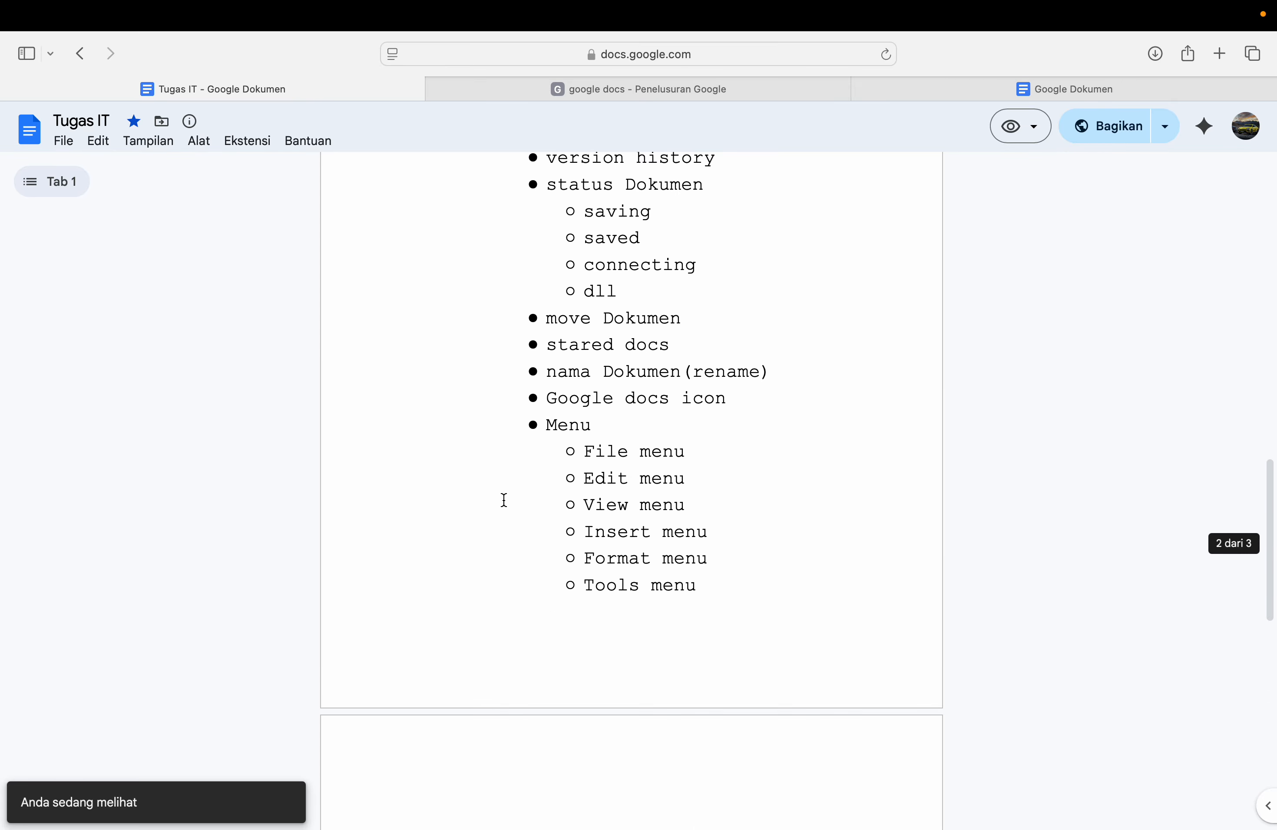
drag(694, 466, 713, 466)
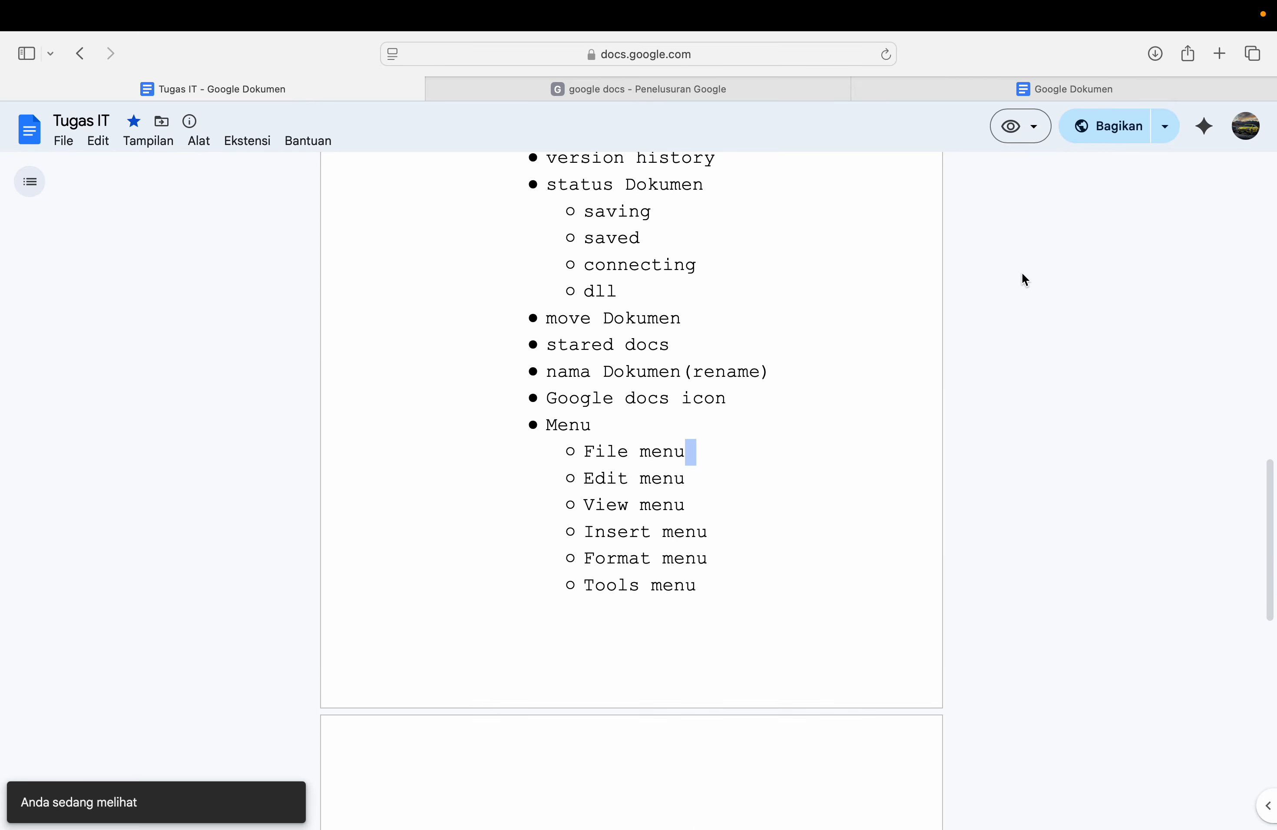
Step: Return the document to Mengedit mode and go back to its last page
click(1046, 133)
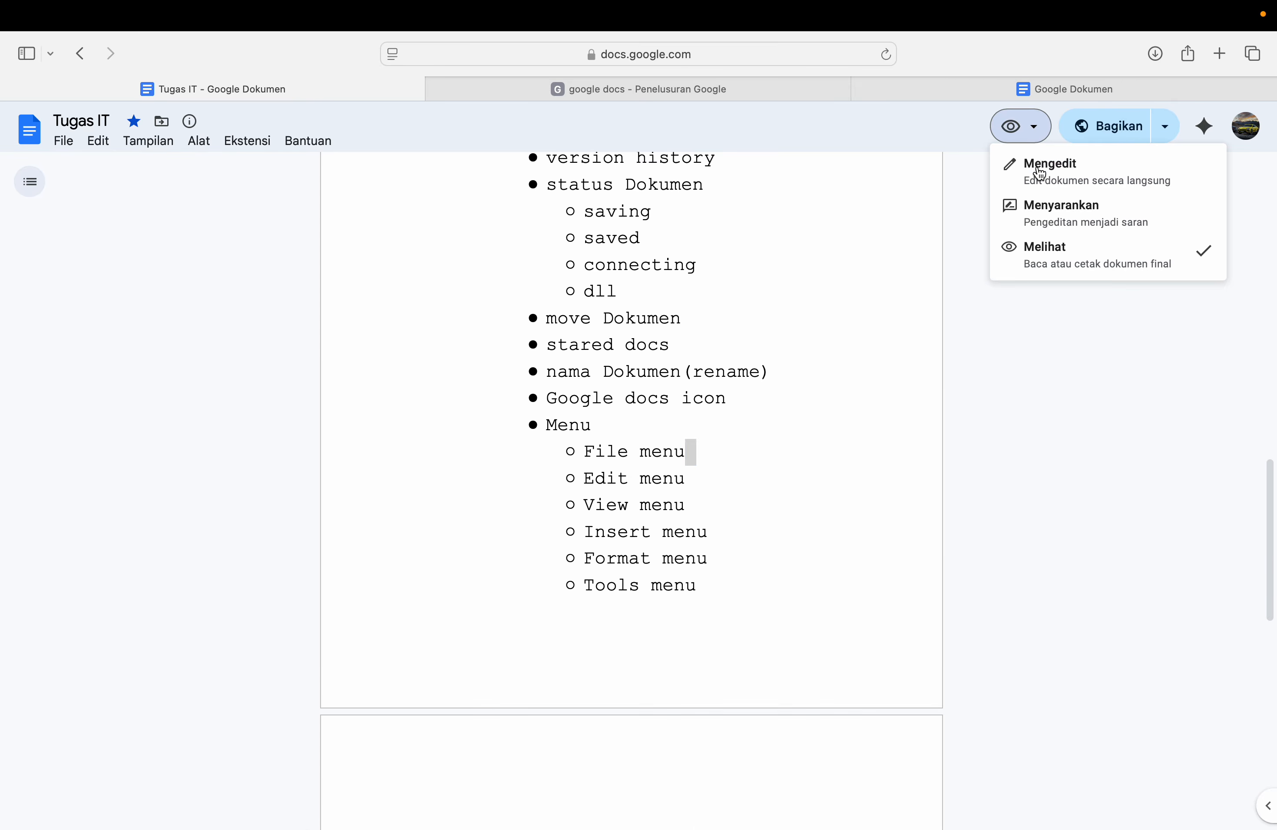
click(1038, 257)
click(1020, 138)
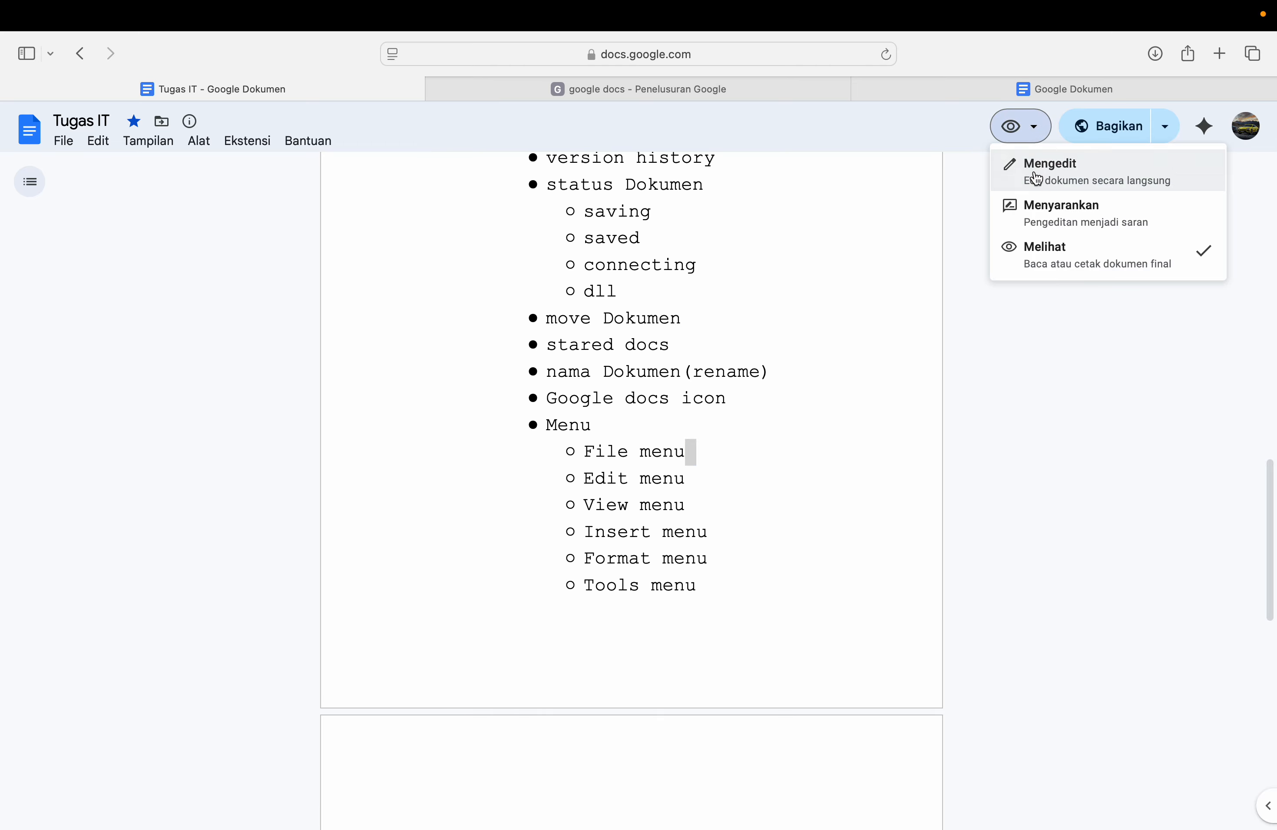
click(1038, 173)
scroll(958, 371, down, 10)
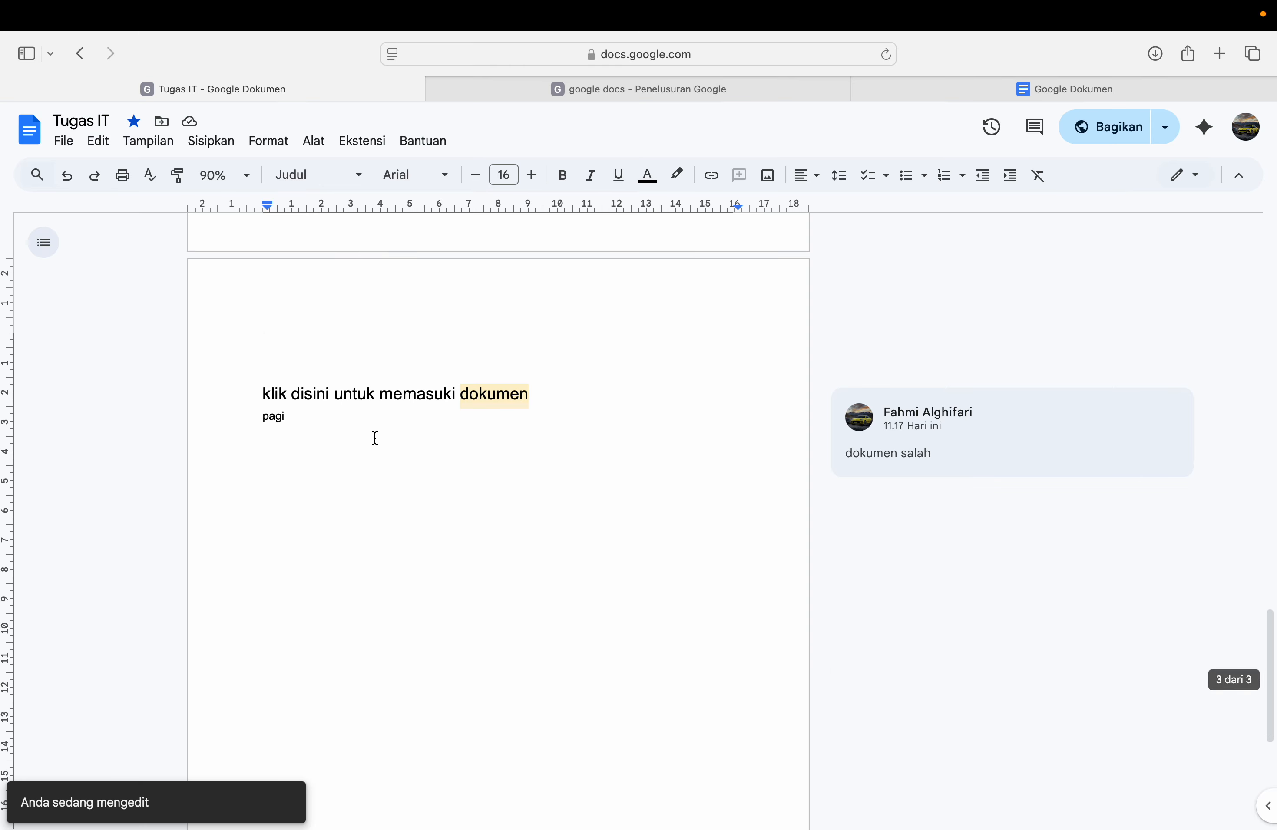
Step: Place the text cursor at the end of the "pagi" line on the last page
click(373, 436)
click(376, 426)
click(491, 402)
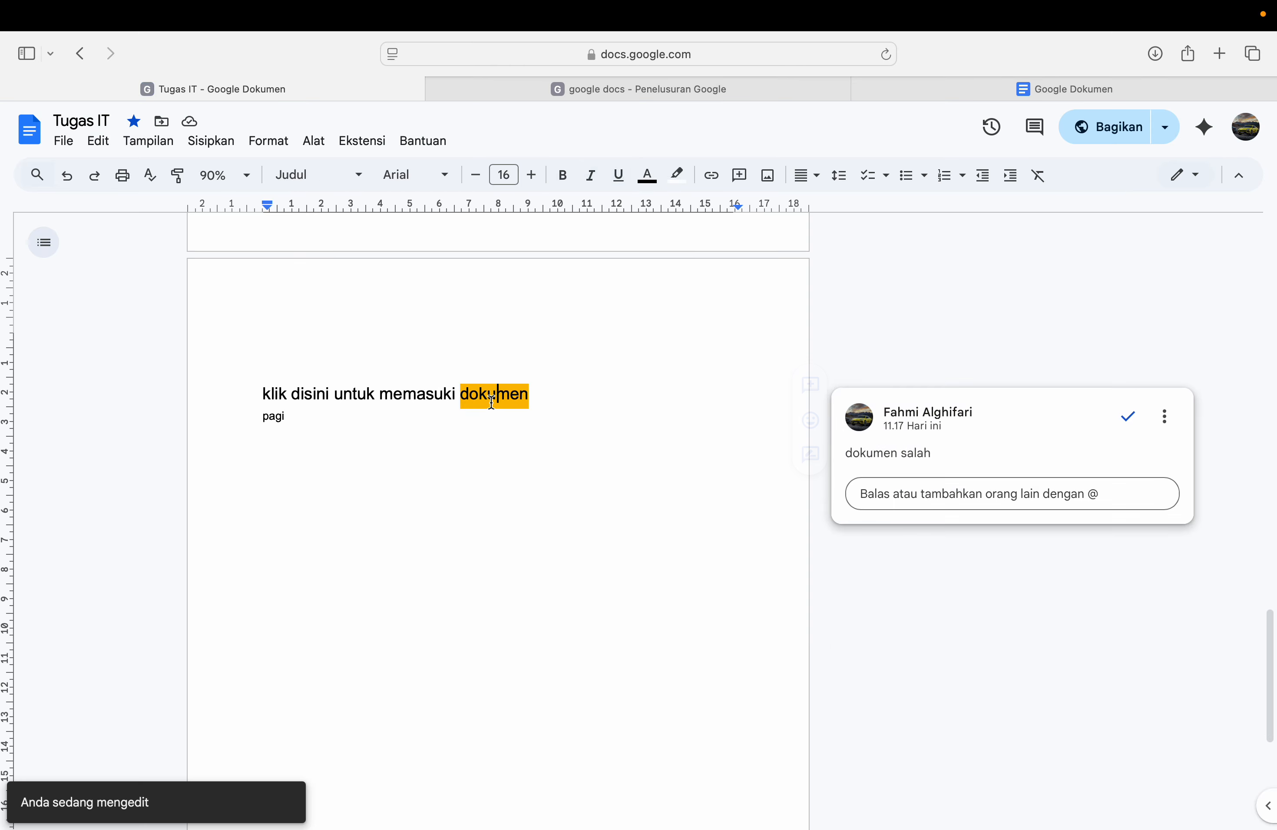
click(580, 414)
click(313, 425)
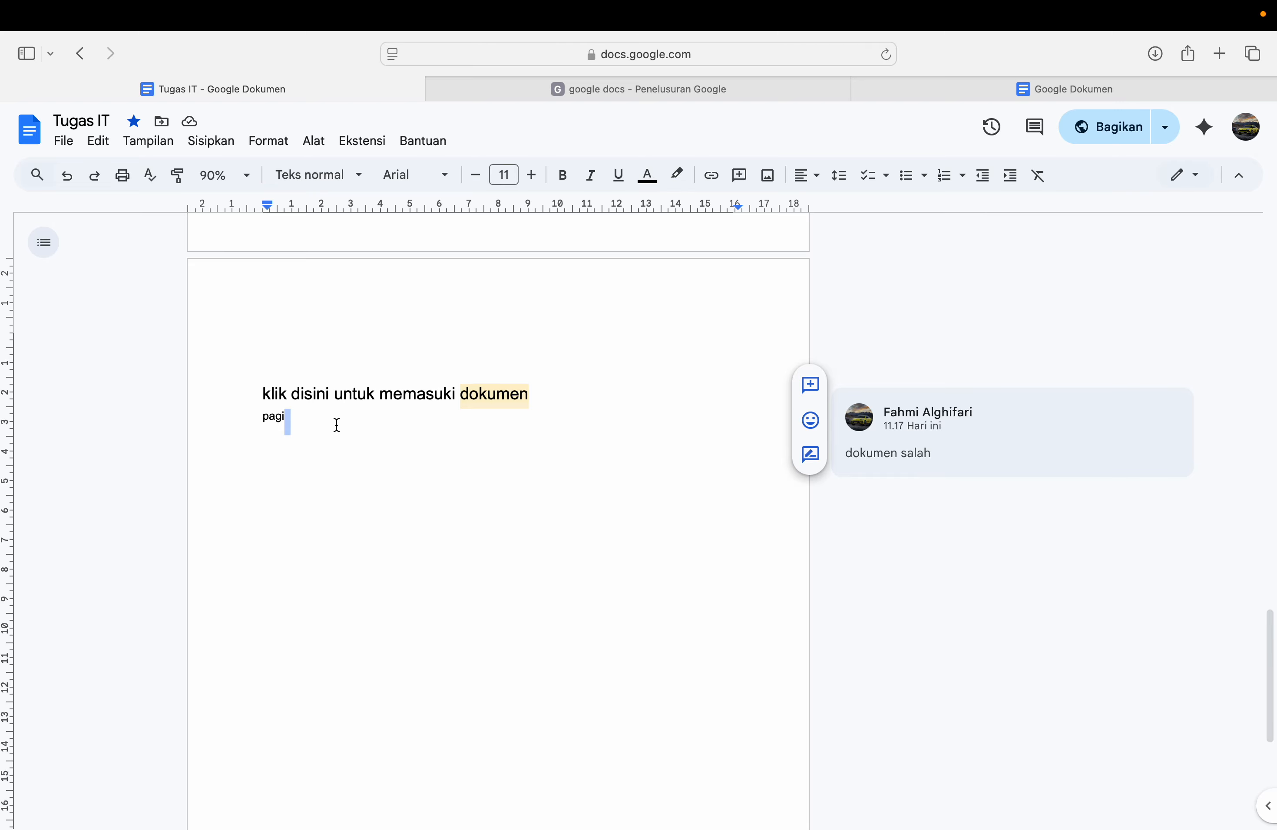
click(318, 425)
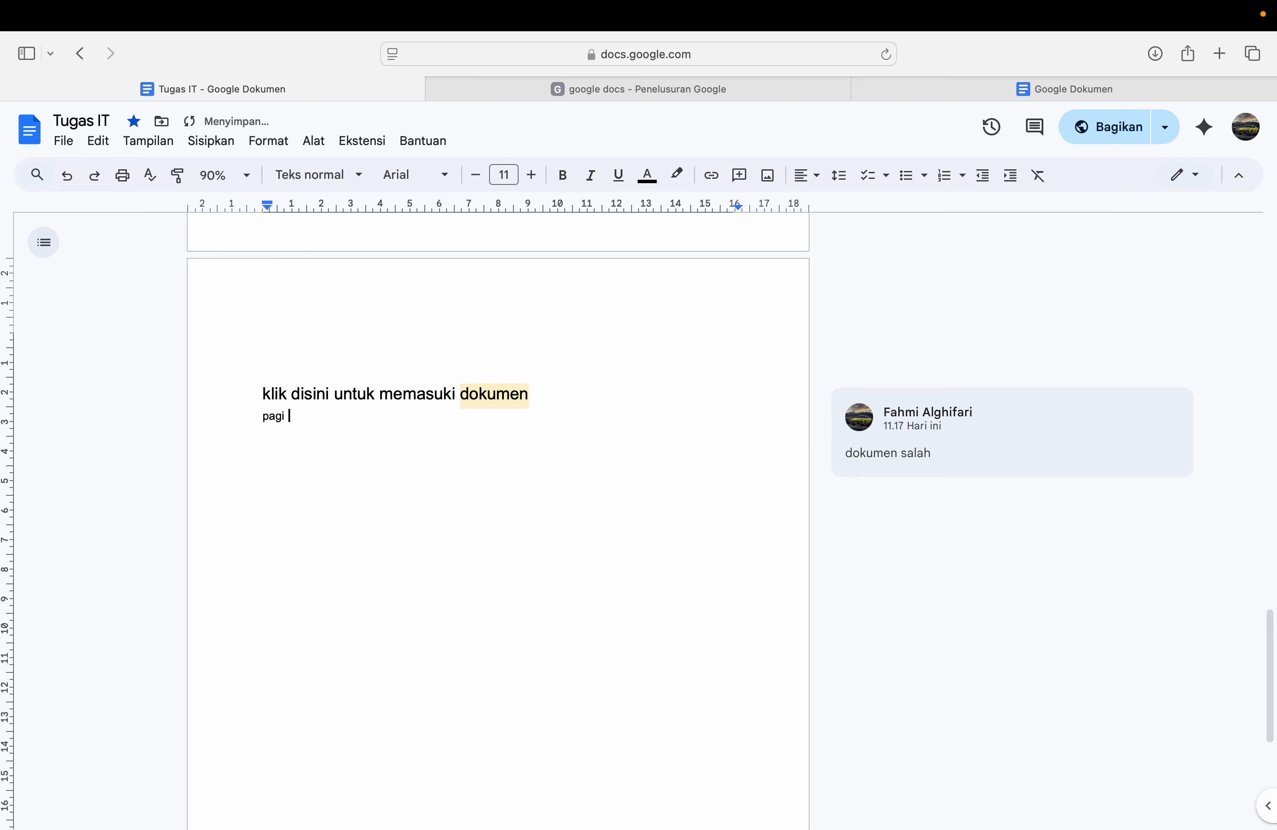
Step: Hide the document's title and menu area and show it again, two times in a row
click(1238, 175)
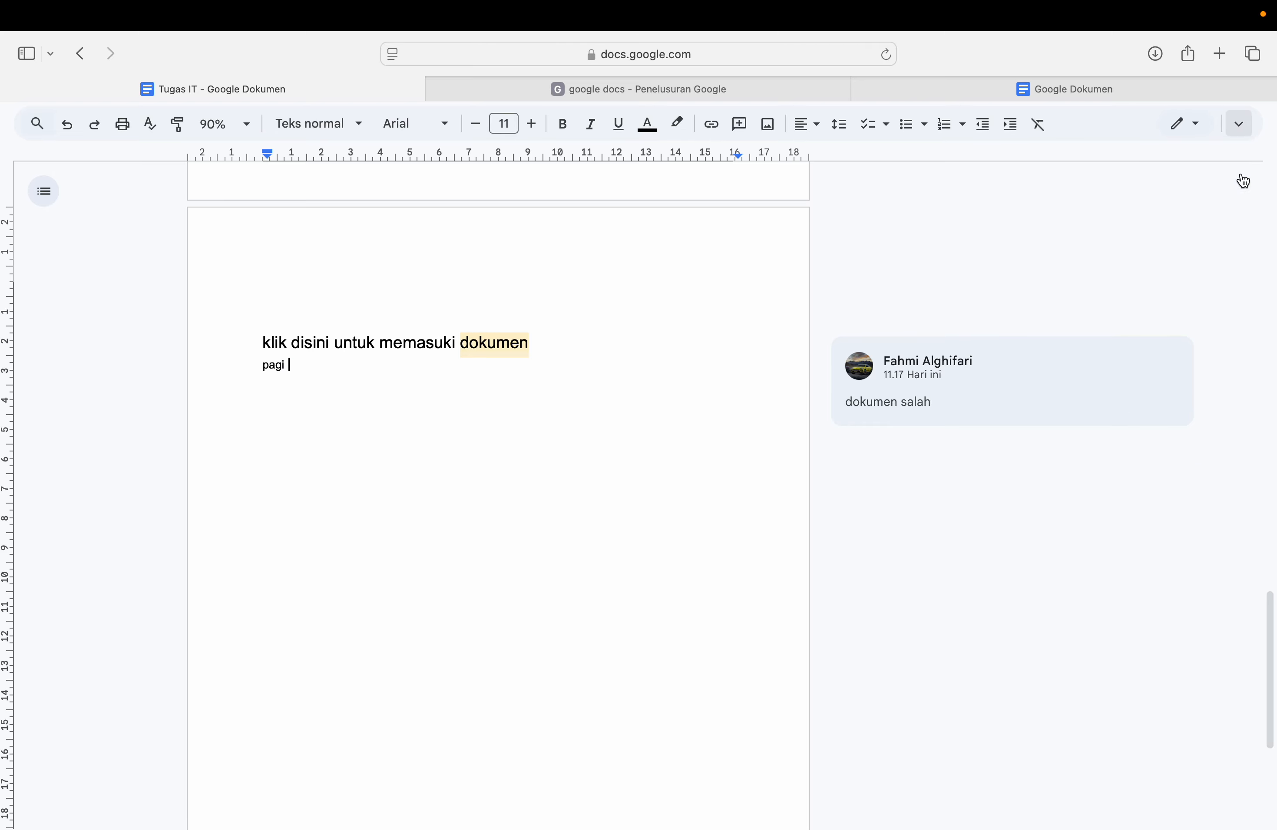
click(1239, 124)
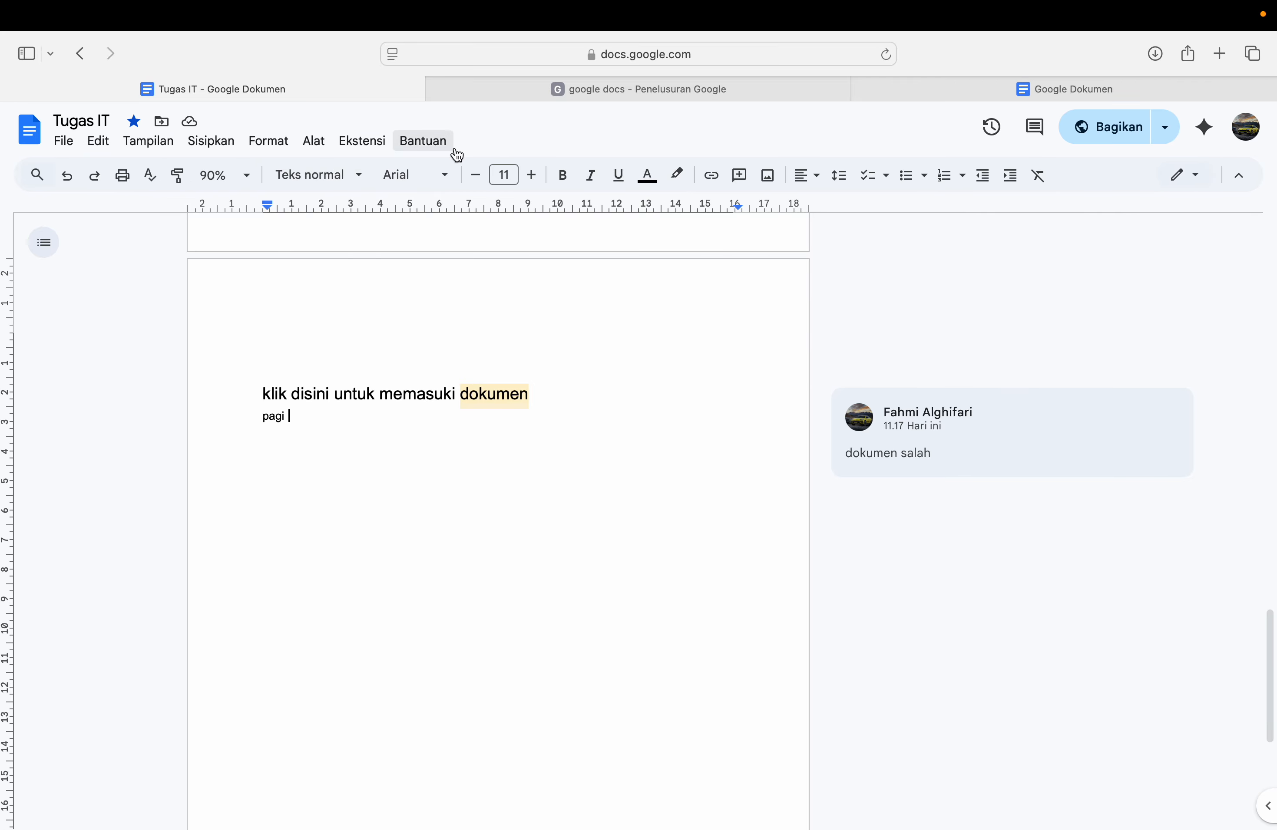
click(1239, 179)
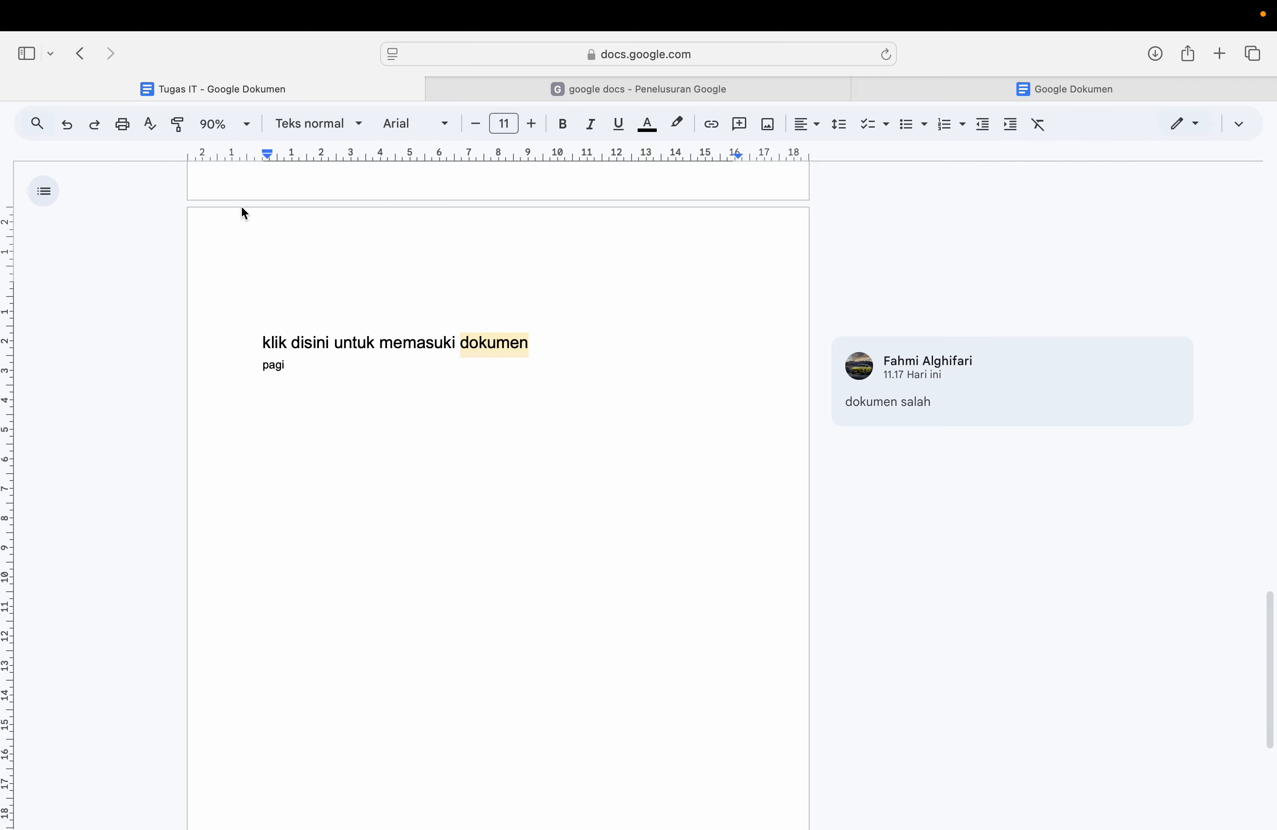
click(1239, 125)
scroll(627, 322, up, 15)
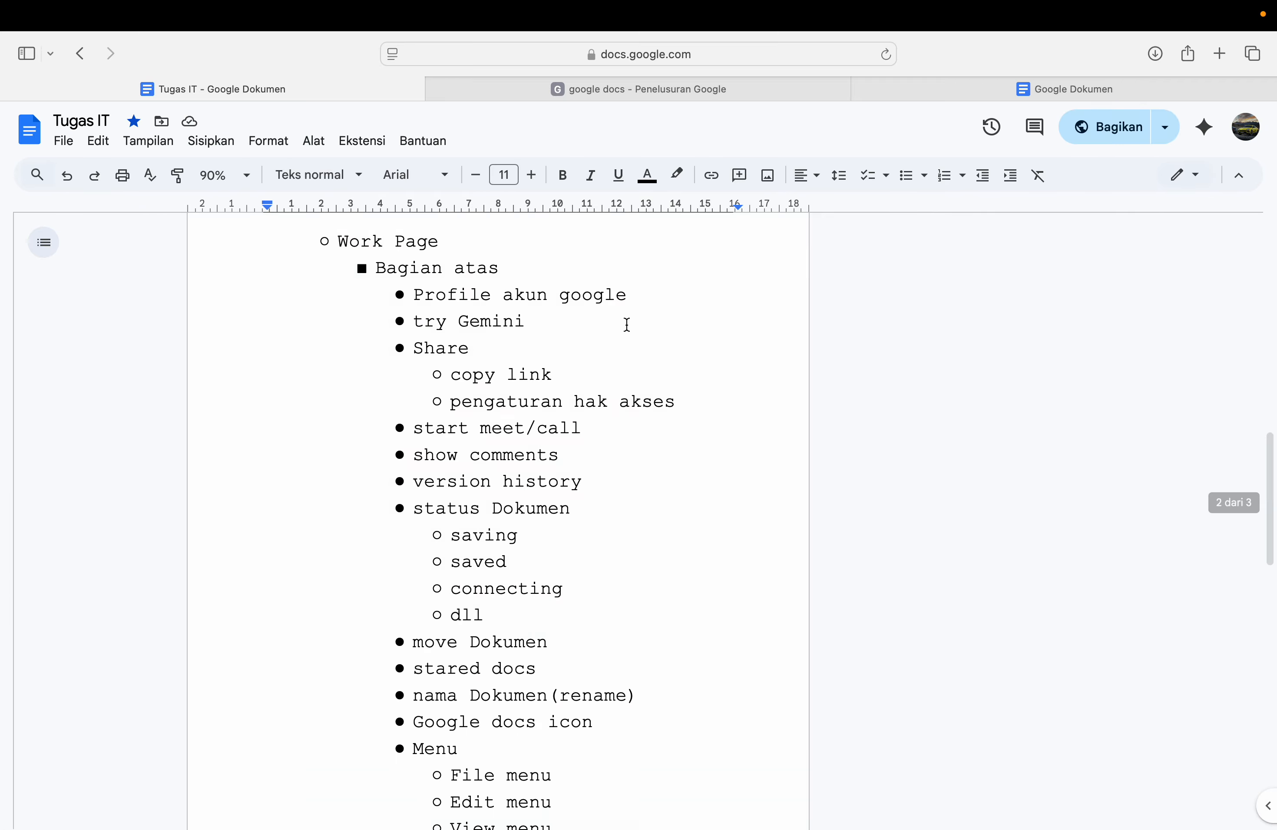
scroll(628, 321, down, 10)
scroll(627, 321, down, 6)
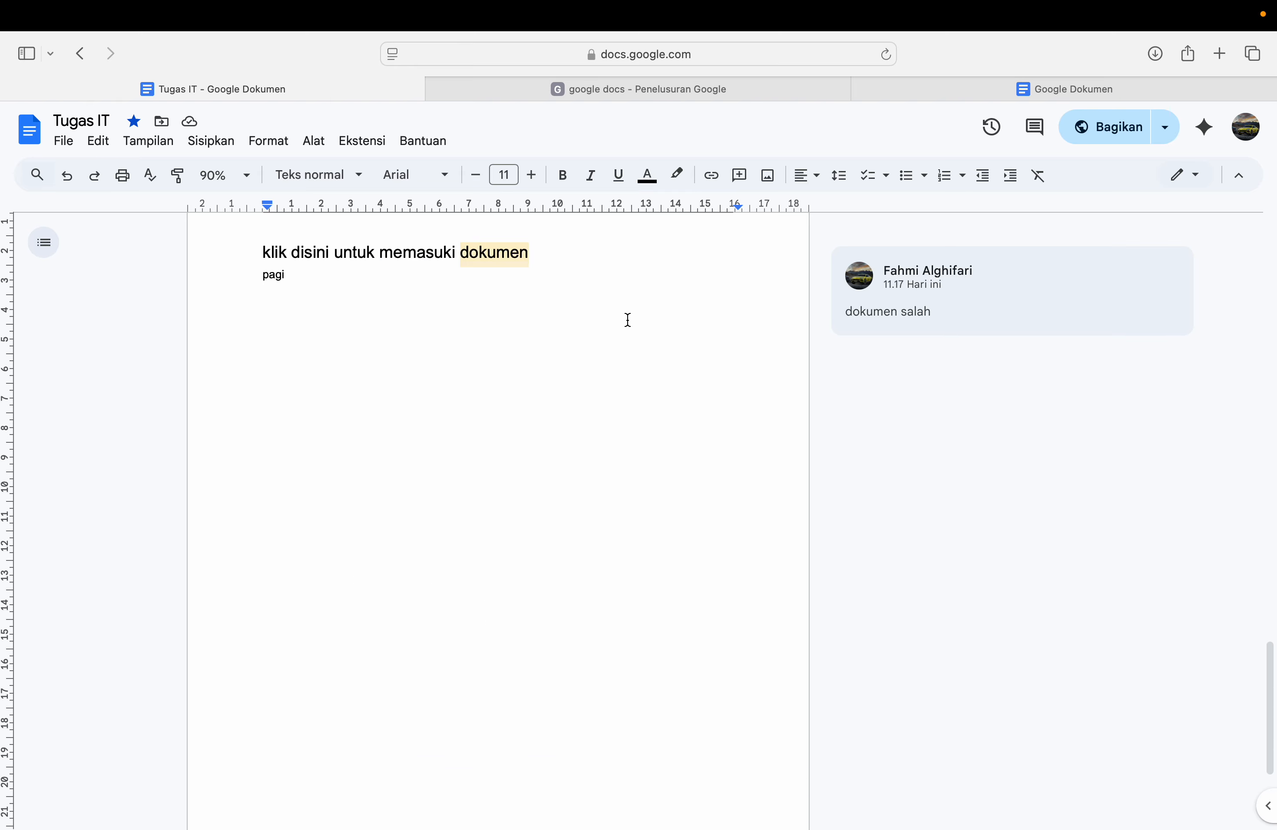